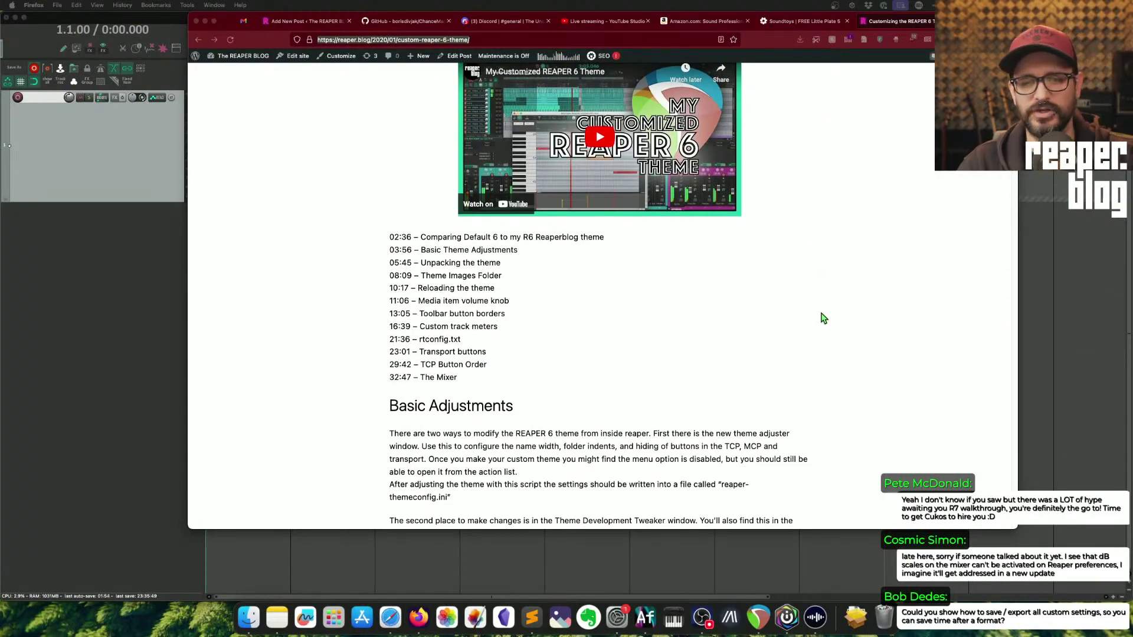
- Read through the custom REAPER 6 theme article, covering the theme images folder, reloading, volume knob and toolbar button sections
scroll(824, 319, "down", 3)
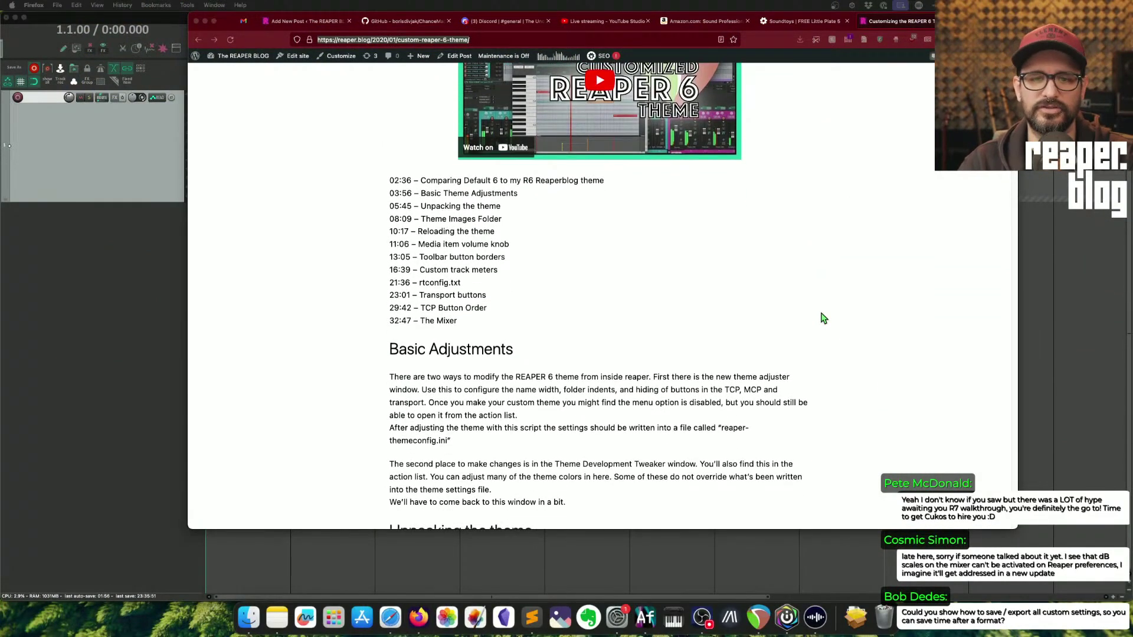
scroll(824, 319, "down", 20)
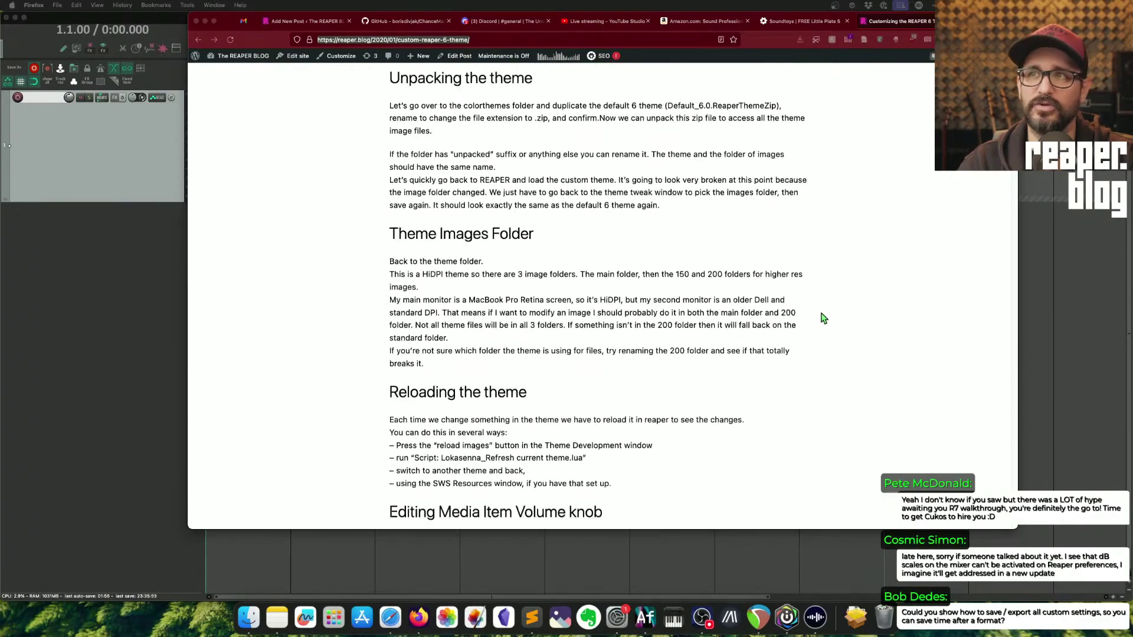
scroll(824, 319, "down", 14)
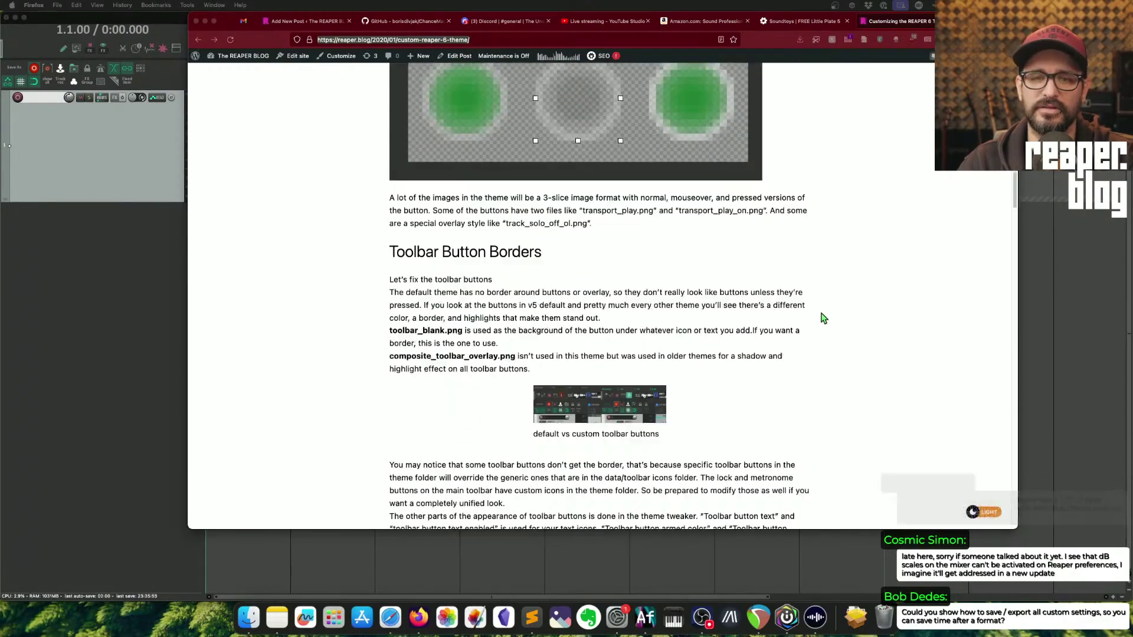
scroll(793, 137, "up", 20)
left_click_drag(435, 237, 378, 134)
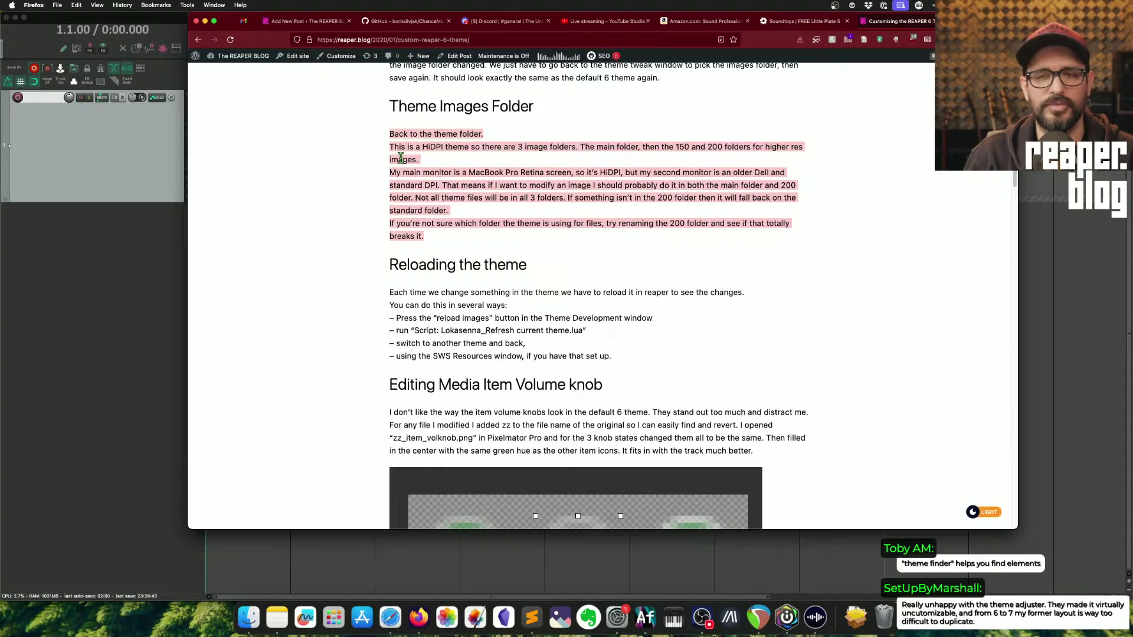
left_click(854, 264)
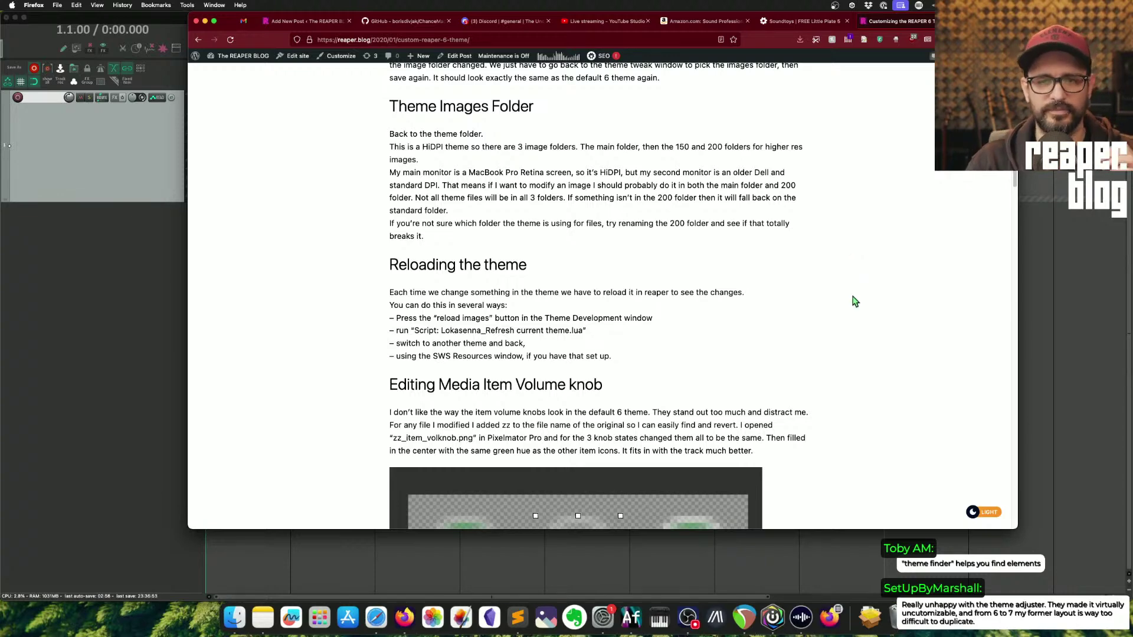
scroll(855, 303, "down", 3)
scroll(855, 303, "down", 2)
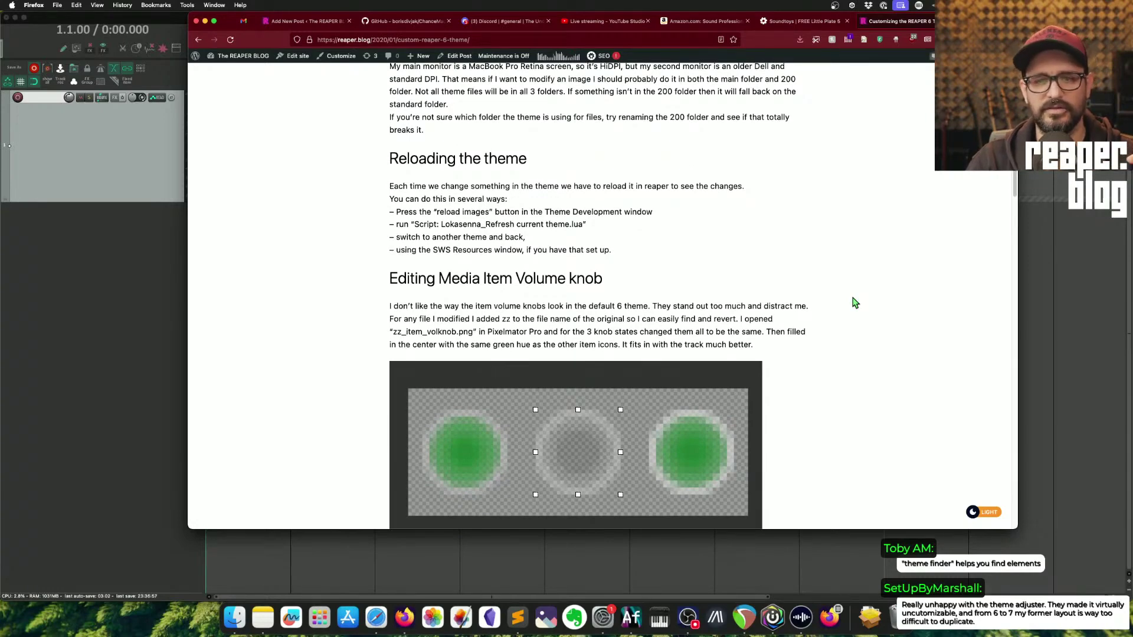
scroll(855, 303, "up", 8)
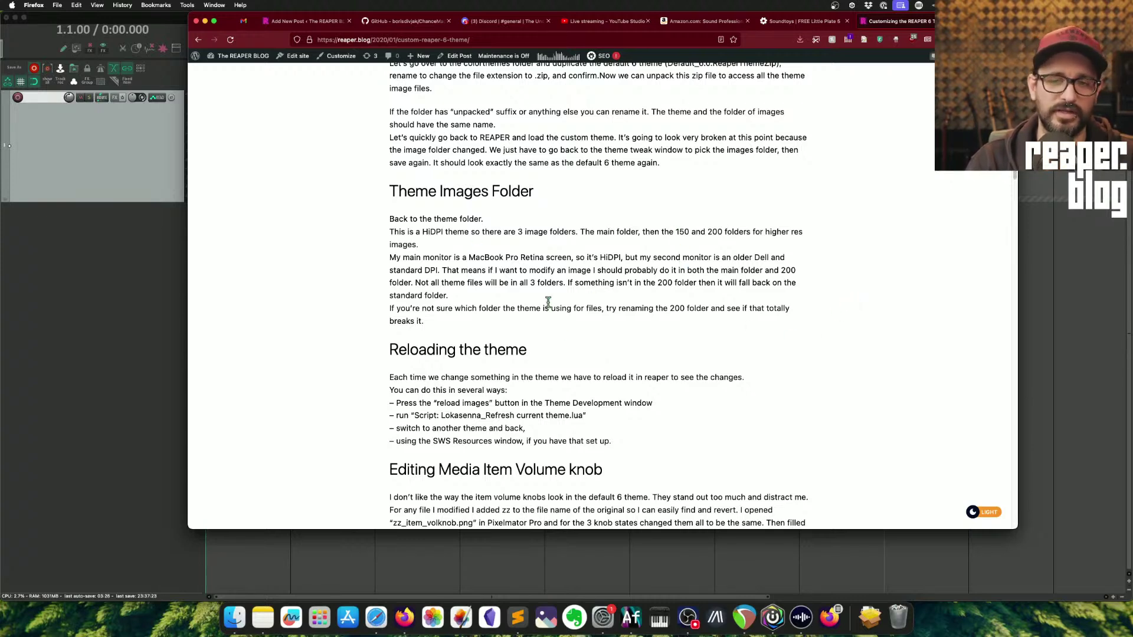
scroll(515, 334, "down", 1)
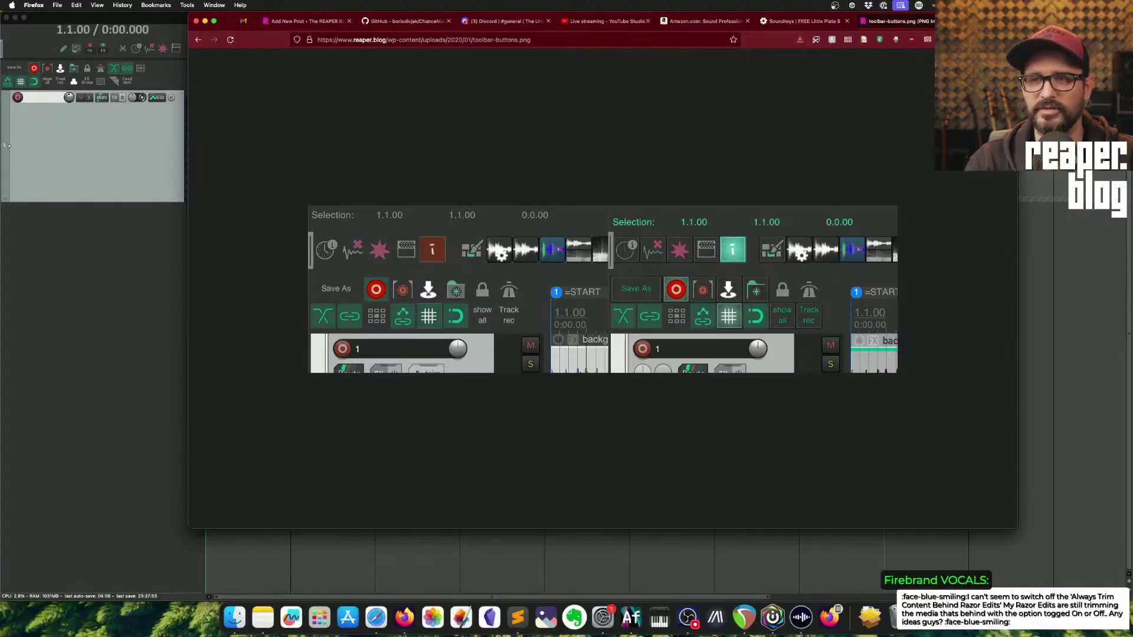
key("super+w")
left_click(657, 37)
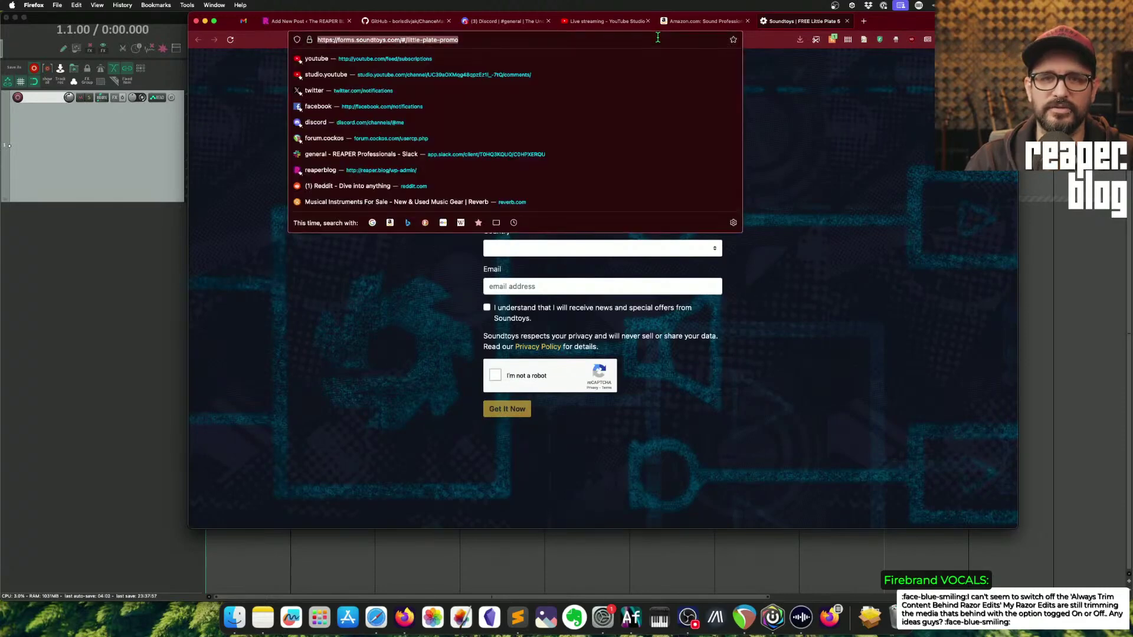
type("https://www.youtube.com/@reapertips_loweffort")
key("Return")
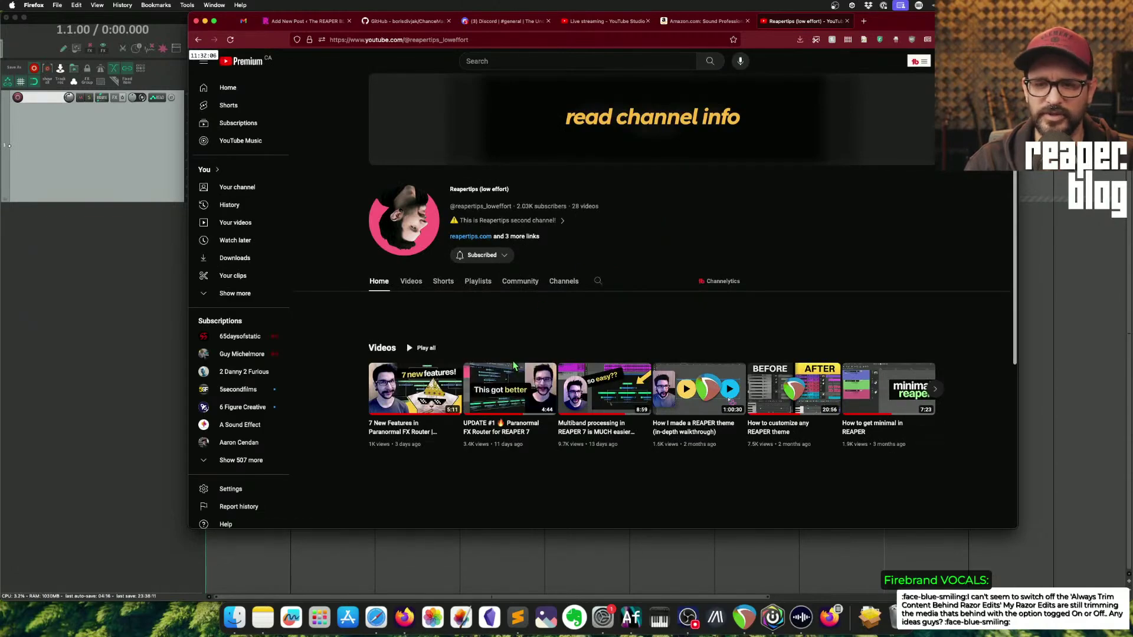
scroll(514, 366, "down", 2)
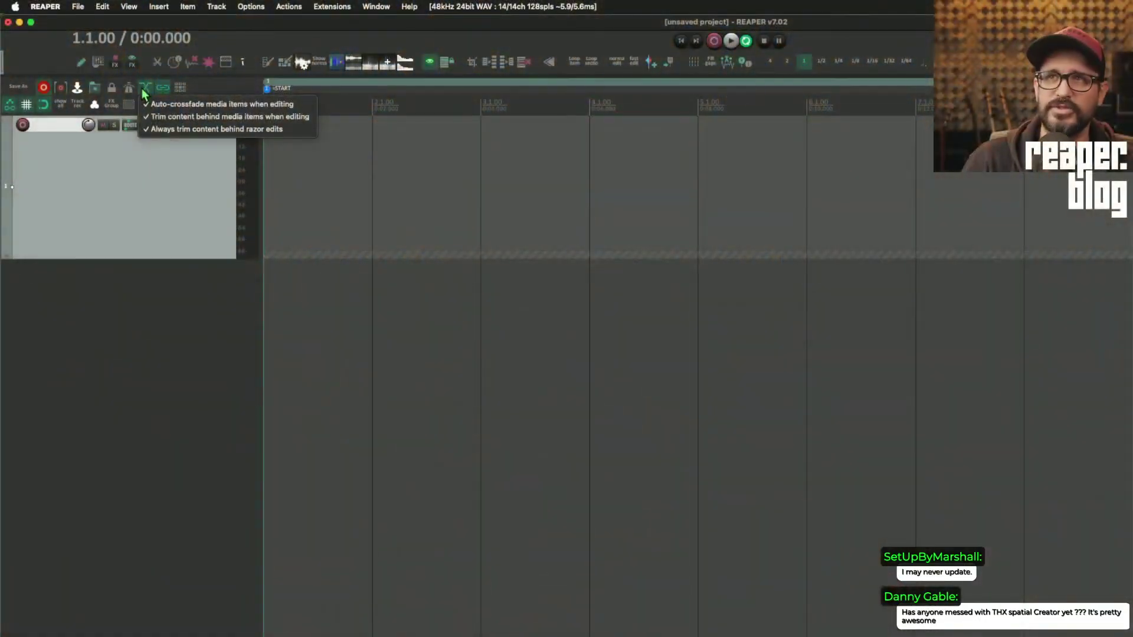
- Check the "Always trim content behind razor edits" setting in REAPER's auto-crossfade button options and the main options list
right_click(145, 92)
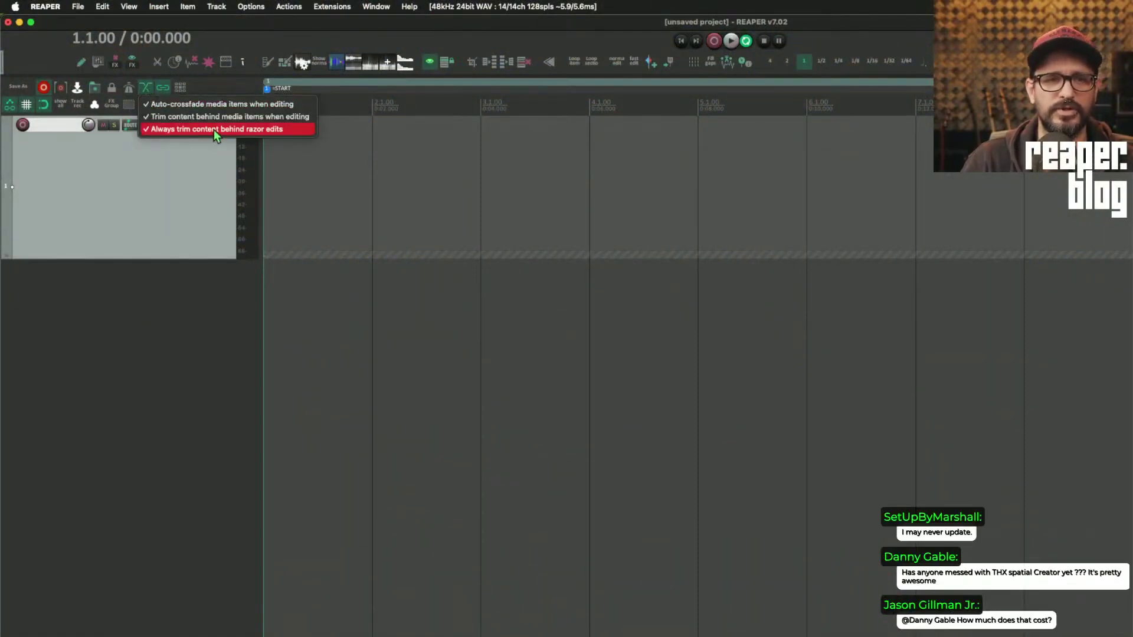
left_click(154, 233)
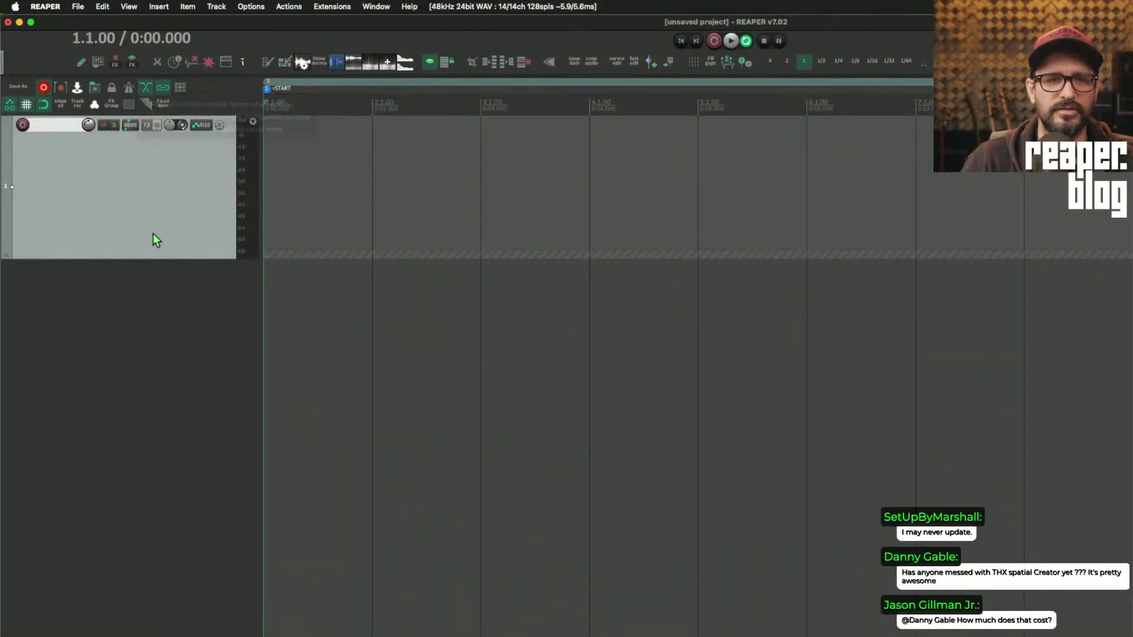
left_click(251, 6)
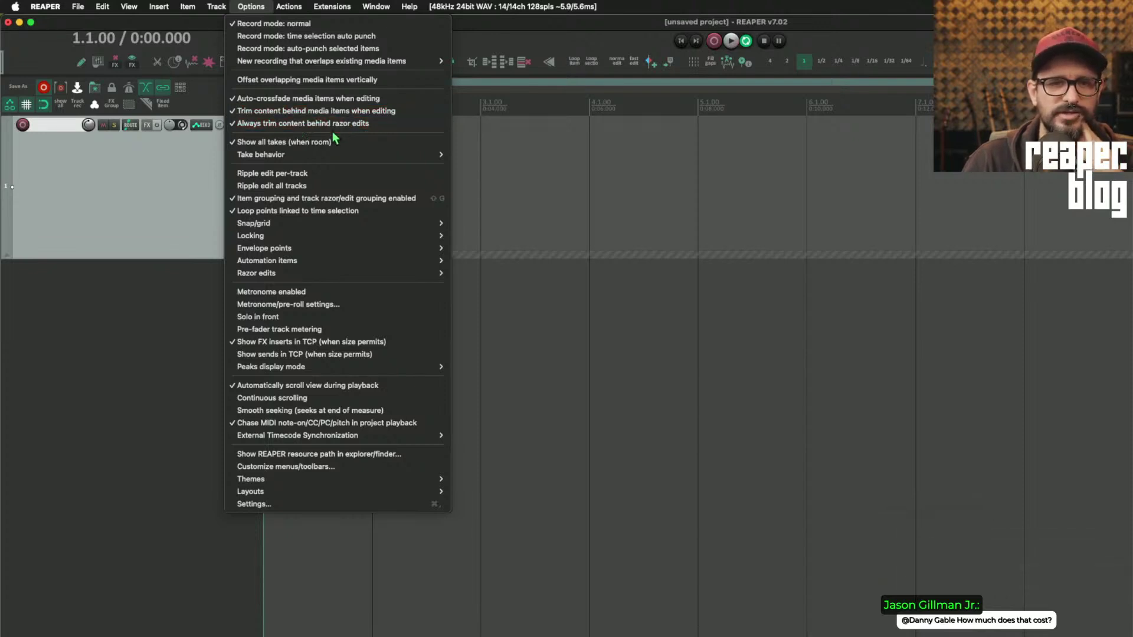
key("Escape")
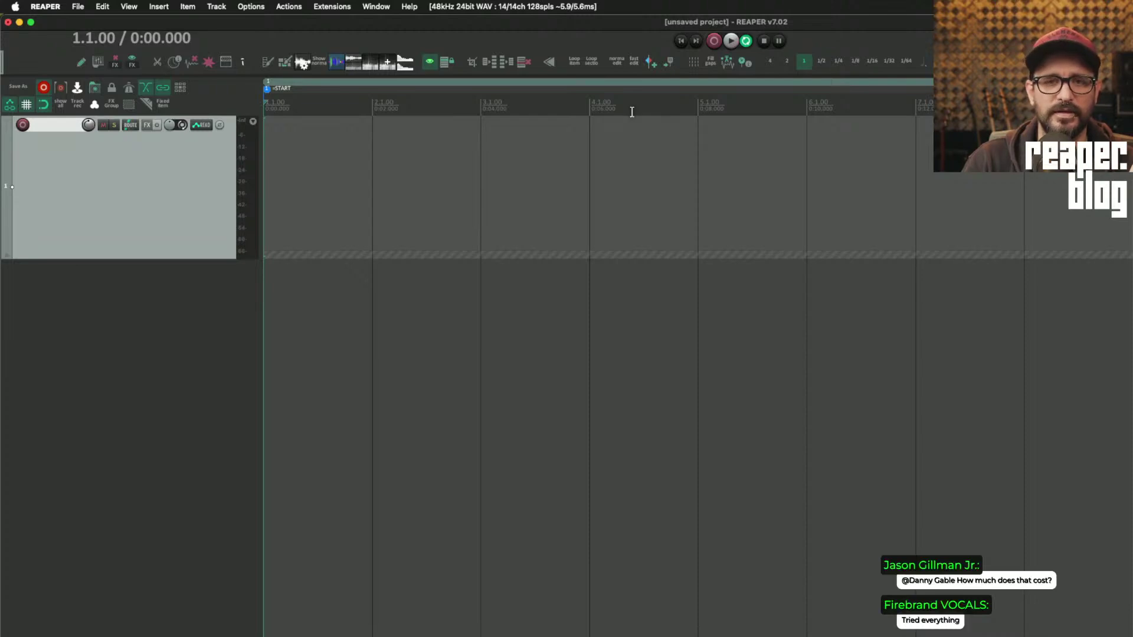
mouse_move(499, 184)
left_mouse_down()
mouse_move(533, 197)
mouse_move(701, 184)
left_mouse_up()
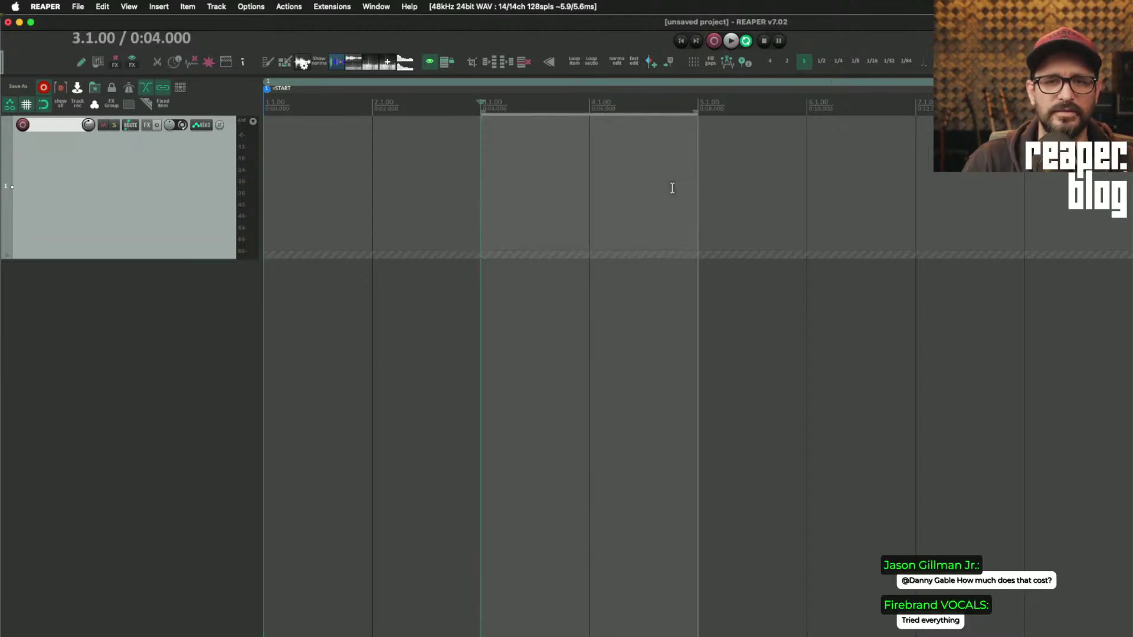
left_click(648, 188)
key("Escape")
left_click(553, 205)
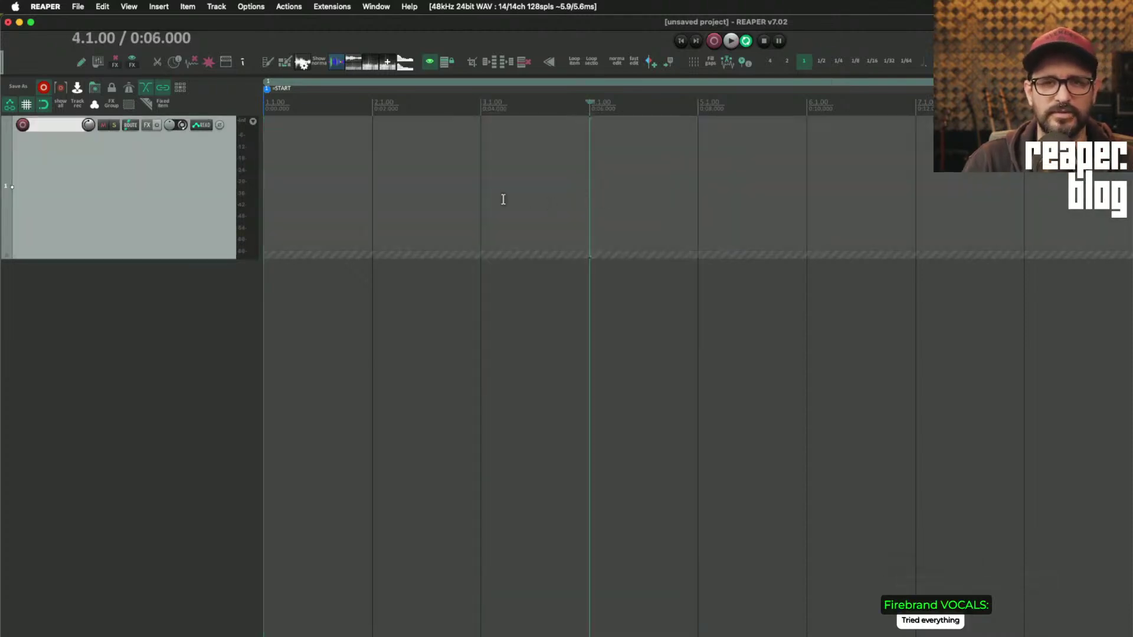
left_click_drag(500, 197, 717, 179)
key("Escape")
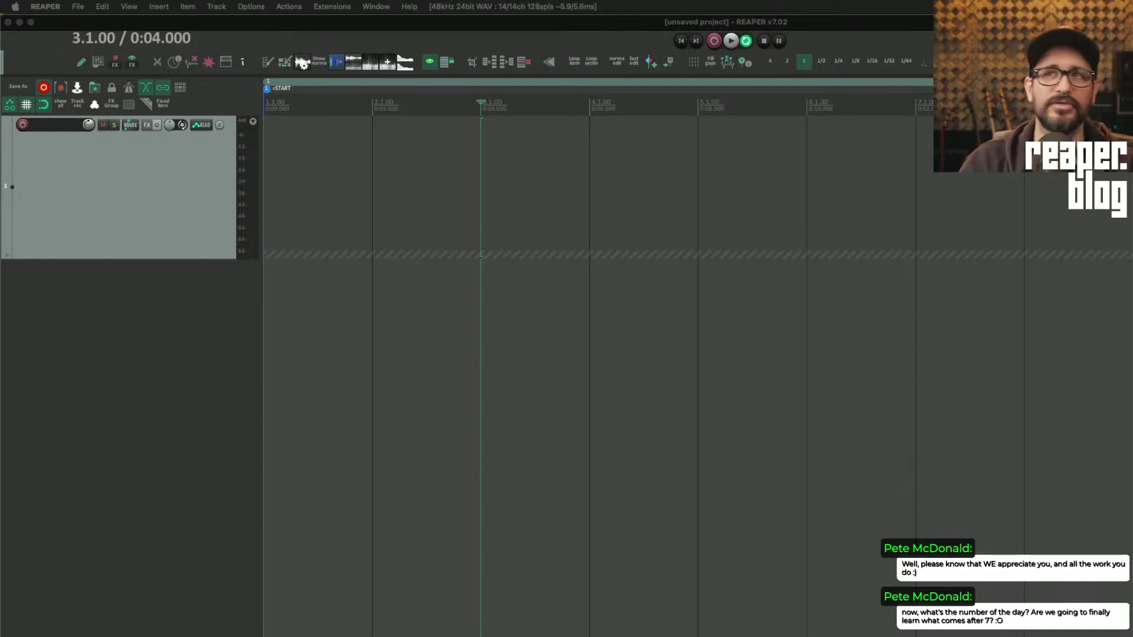
- Examine the Export configuration choices in the General preferences, leaving without saving an export
key("super+p")
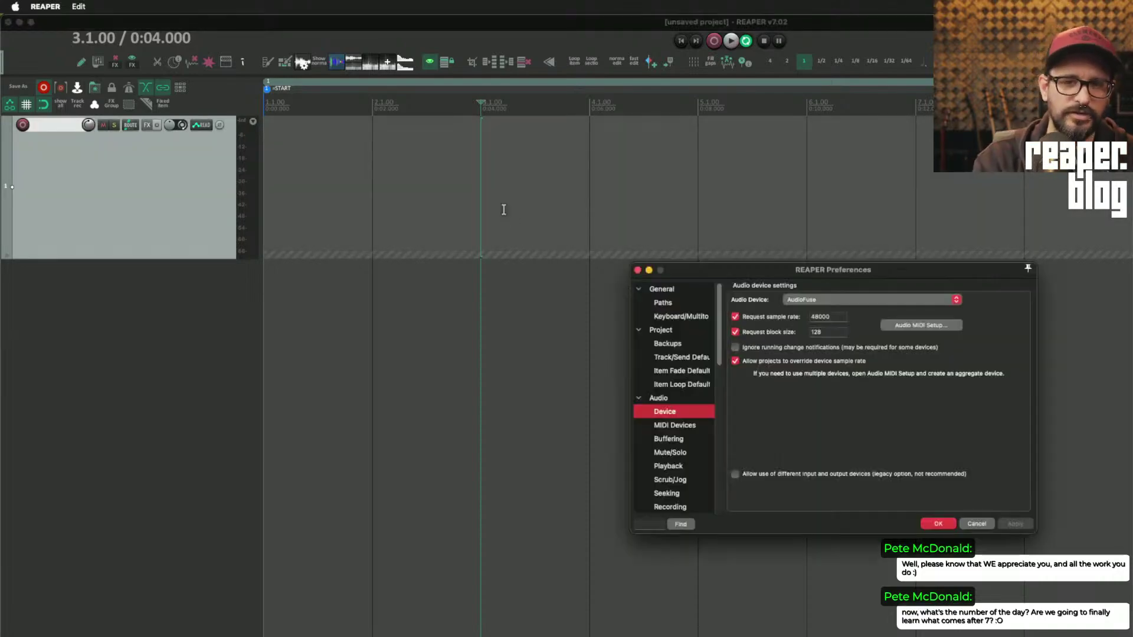
left_click(700, 291)
left_click_drag(728, 266, 485, 111)
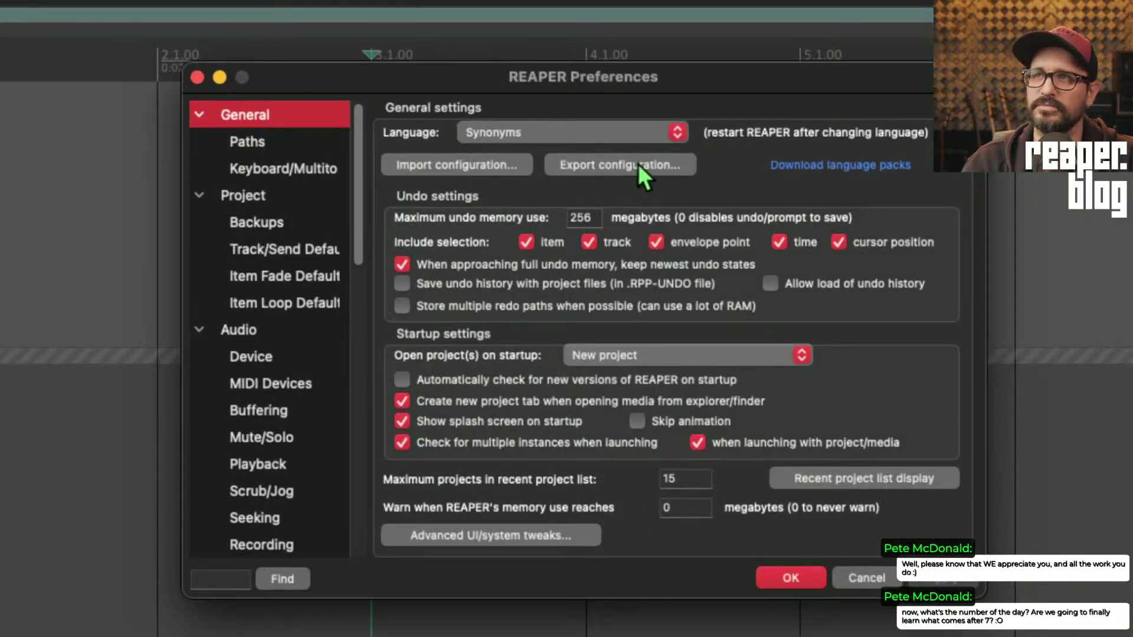
left_click(639, 165)
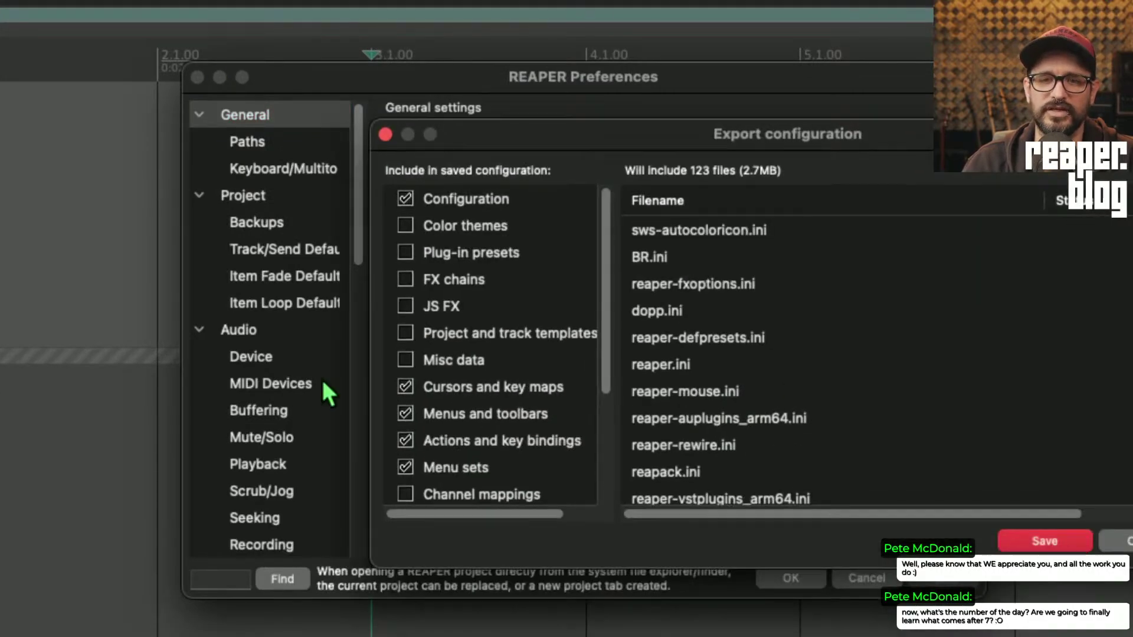
left_click(385, 134)
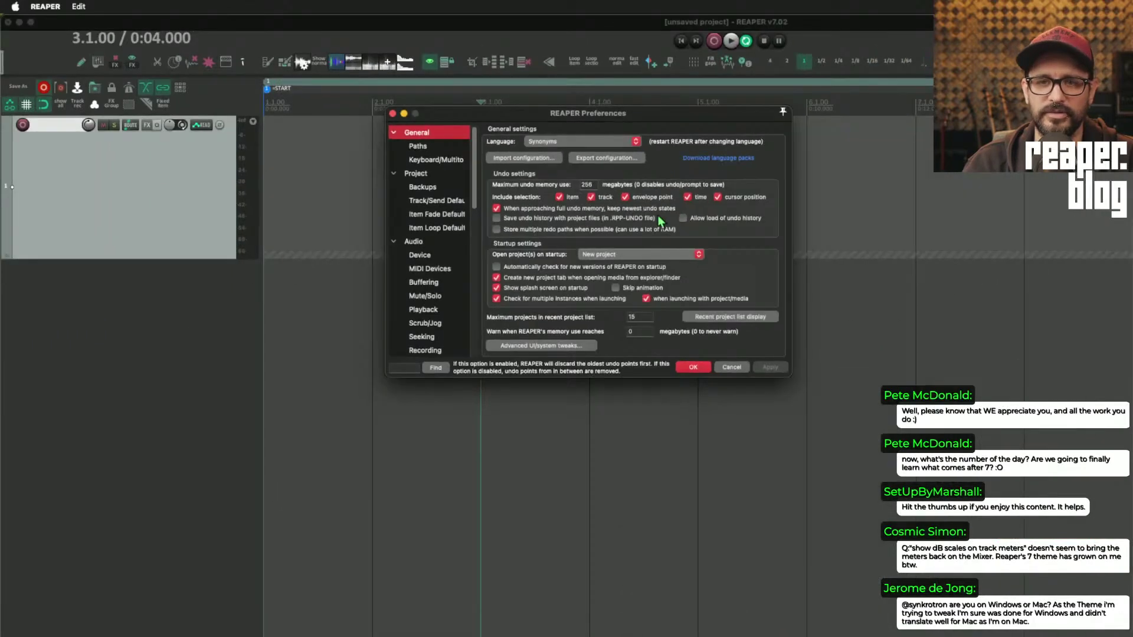
left_click(392, 114)
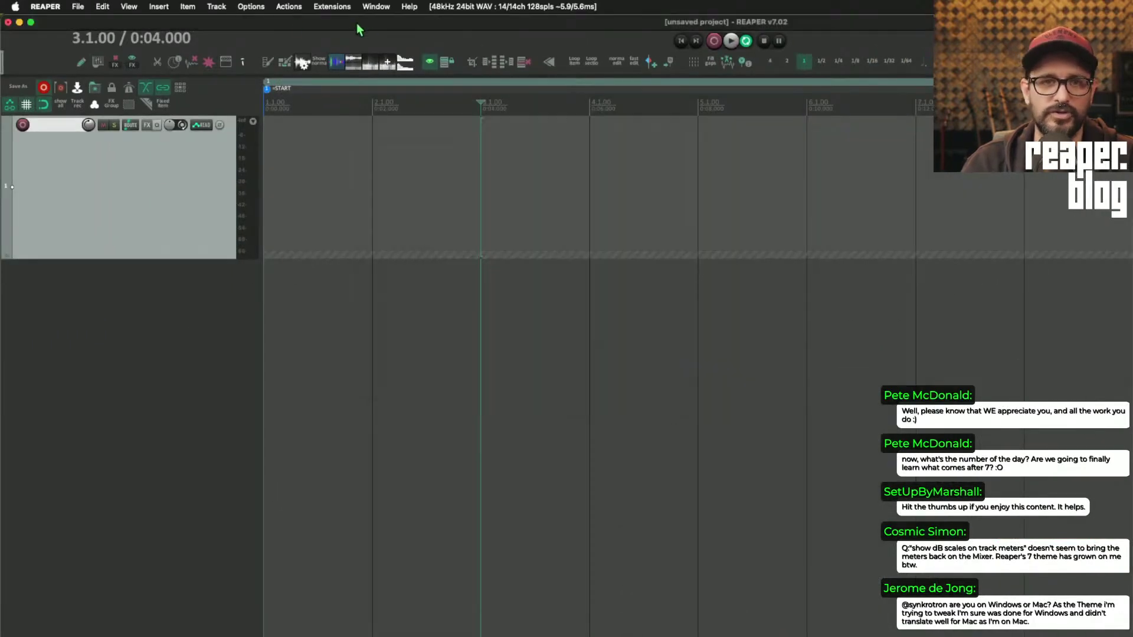
- Show the REAPER resource folder in Finder and look over its contents and the Compress option for all its files
left_click(254, 7)
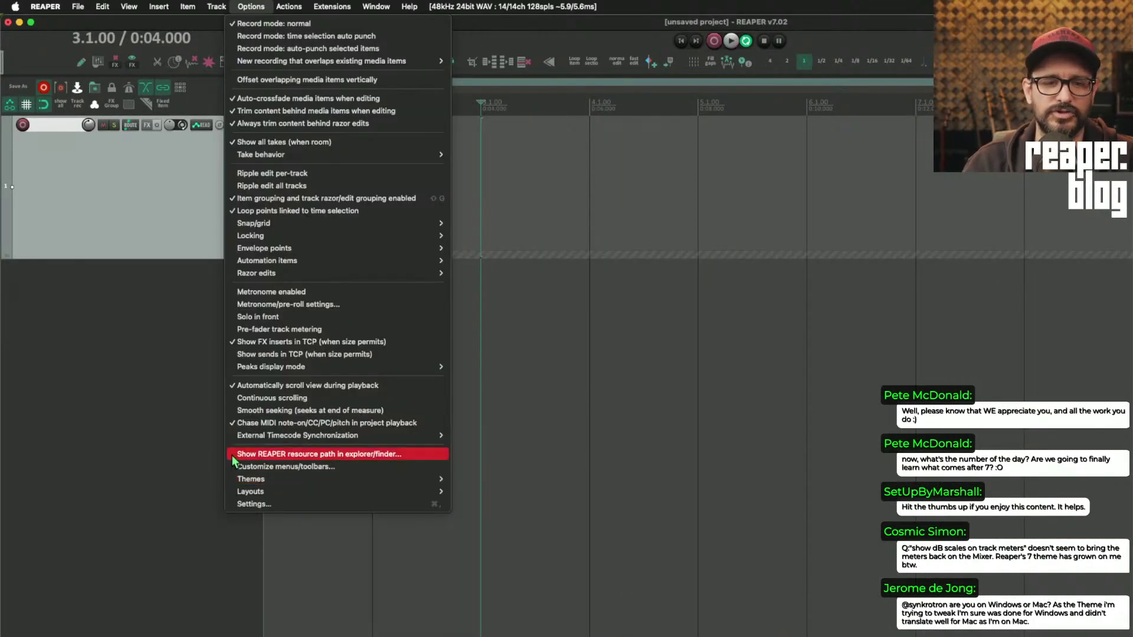
left_click(351, 455)
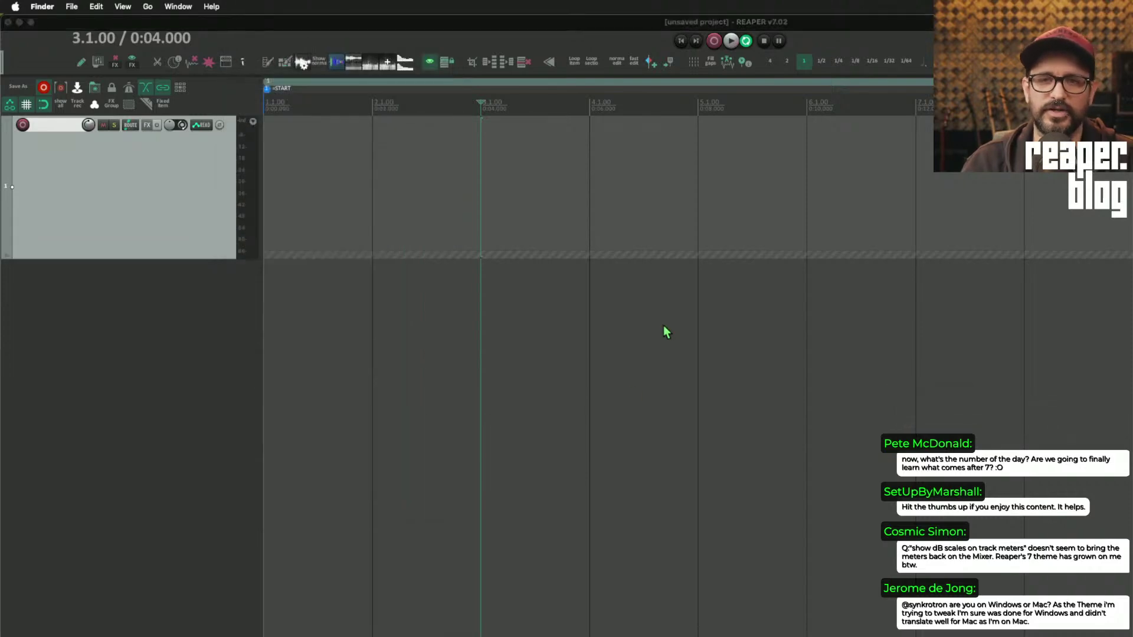
key("super+a")
right_click(472, 193)
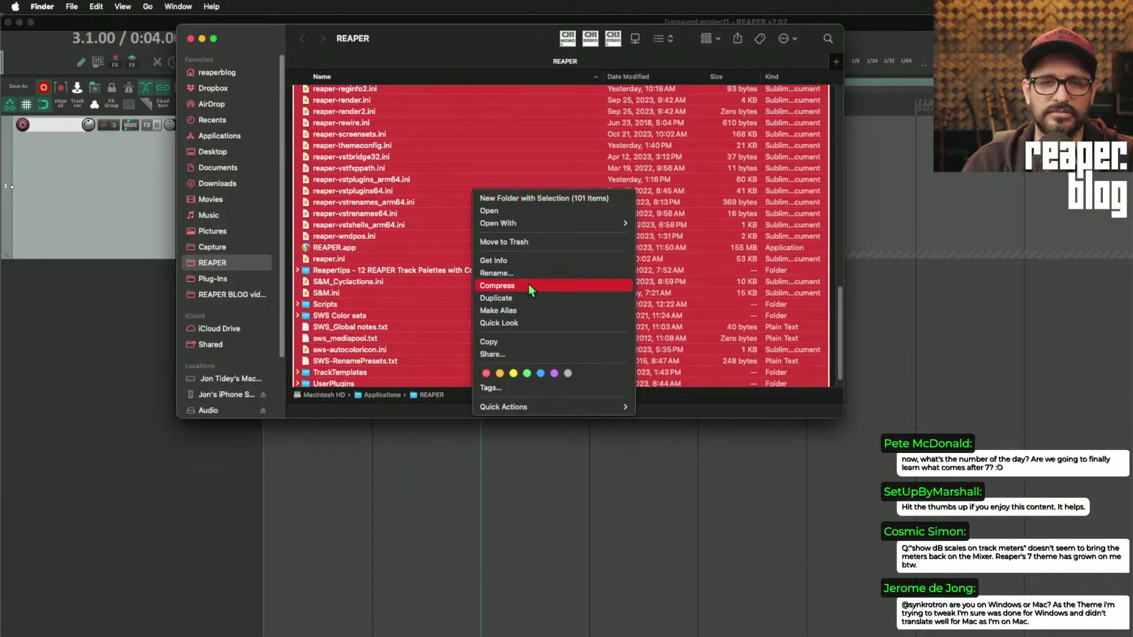
left_click(371, 193)
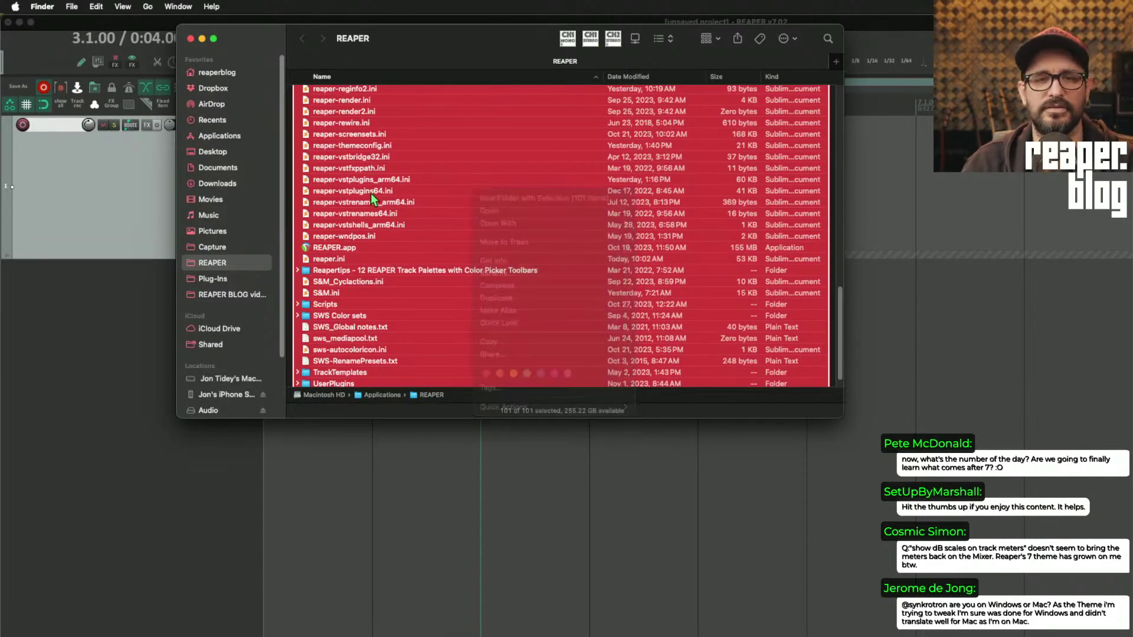
left_click(426, 236)
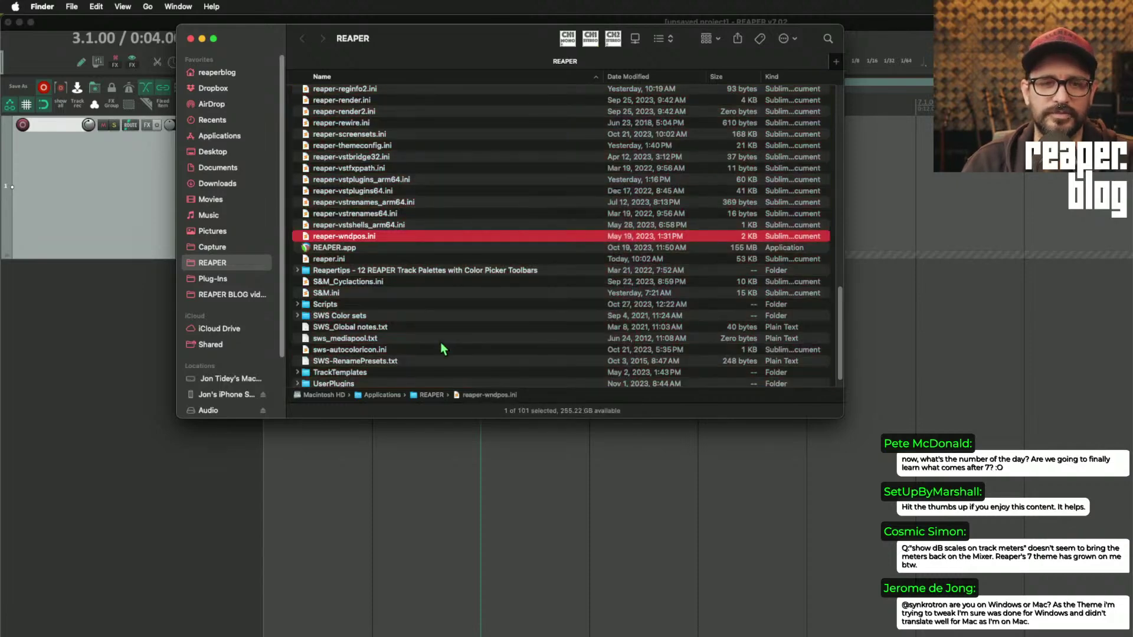
scroll(412, 245, "up", 15)
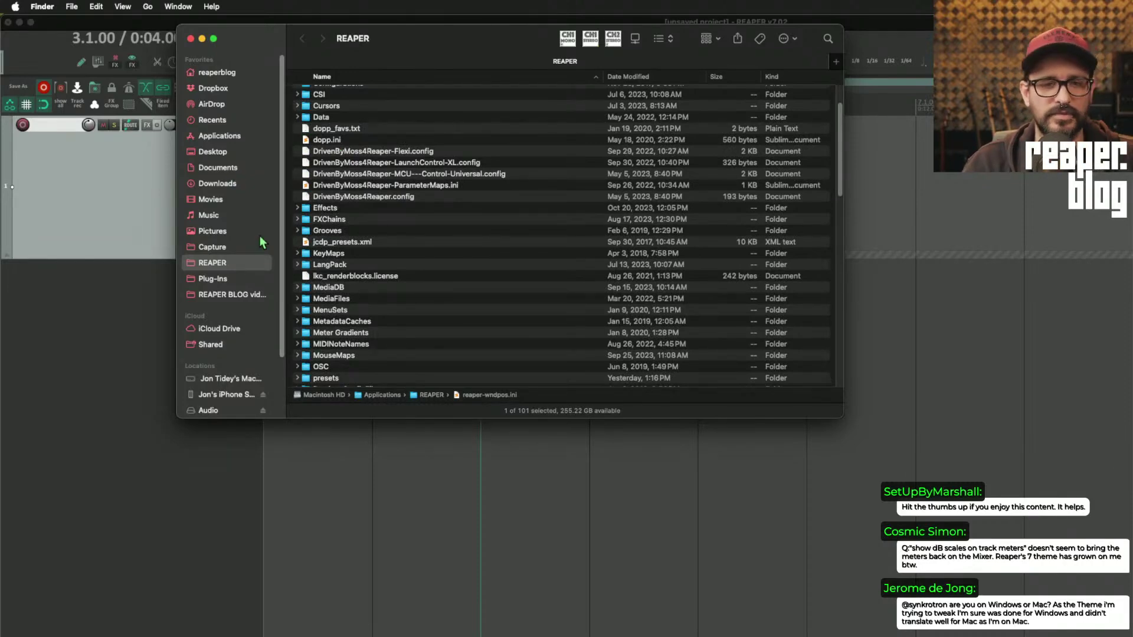
scroll(396, 350, "up", 3)
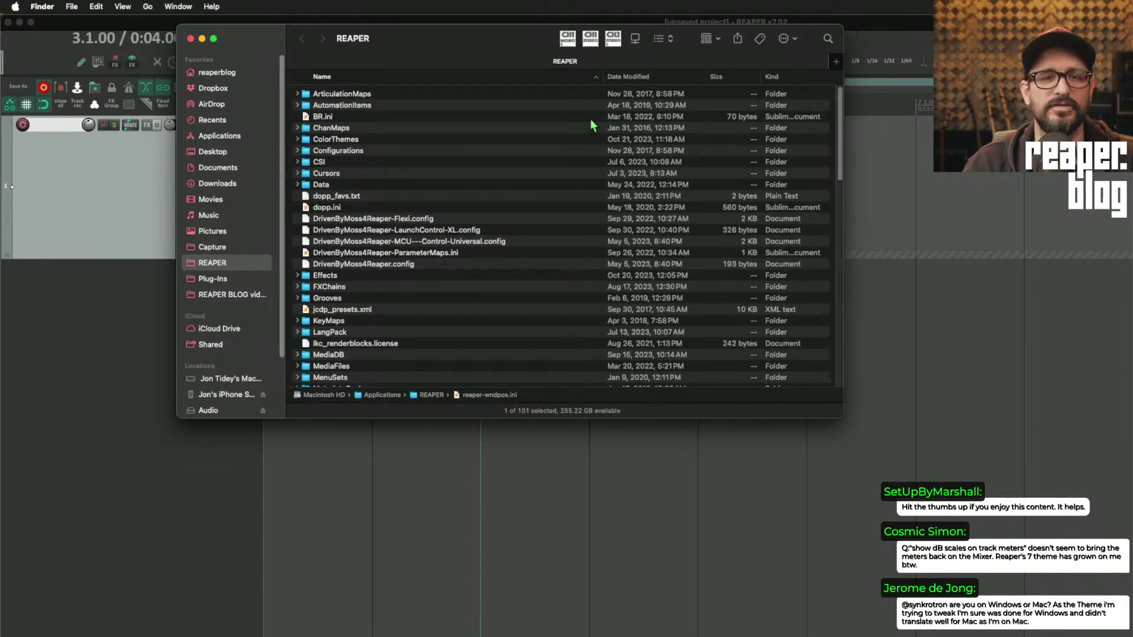
- Open the REAPER CONFIGS folder in Dropbox and look at the reaper_Mac Studio.zip backup inside REAPER Mac
left_click(207, 89)
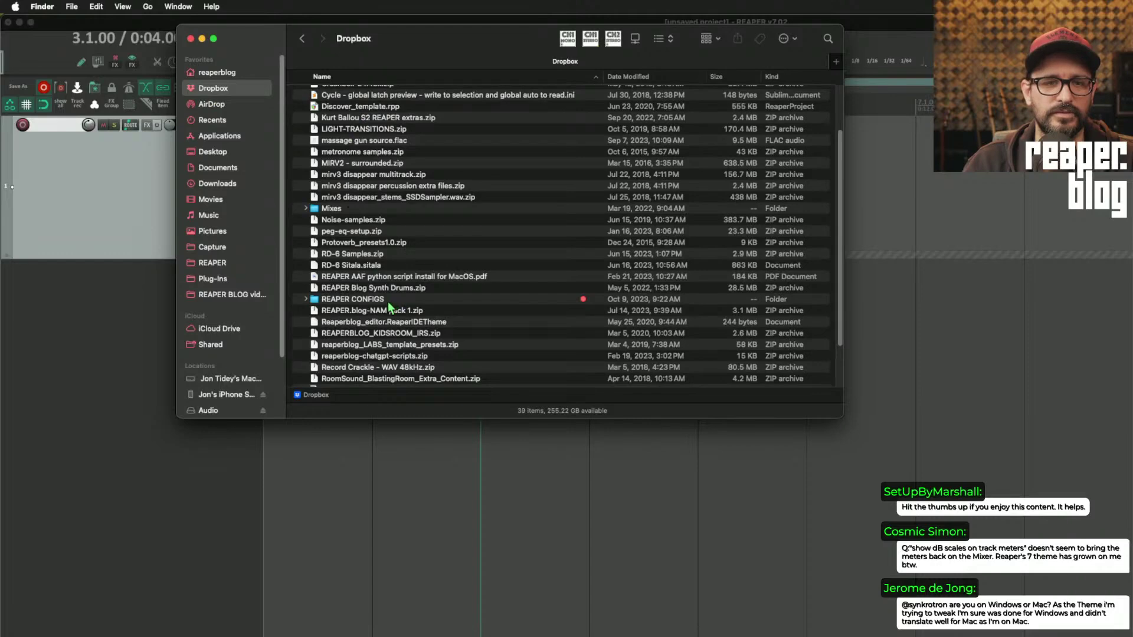
double_click(397, 299)
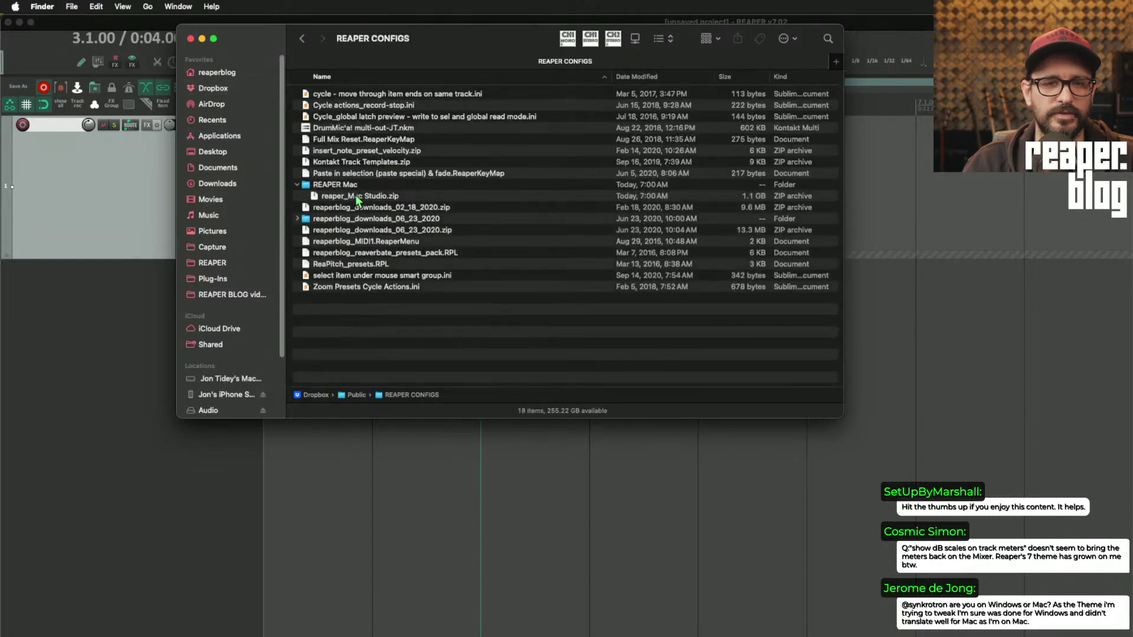
left_click(363, 197)
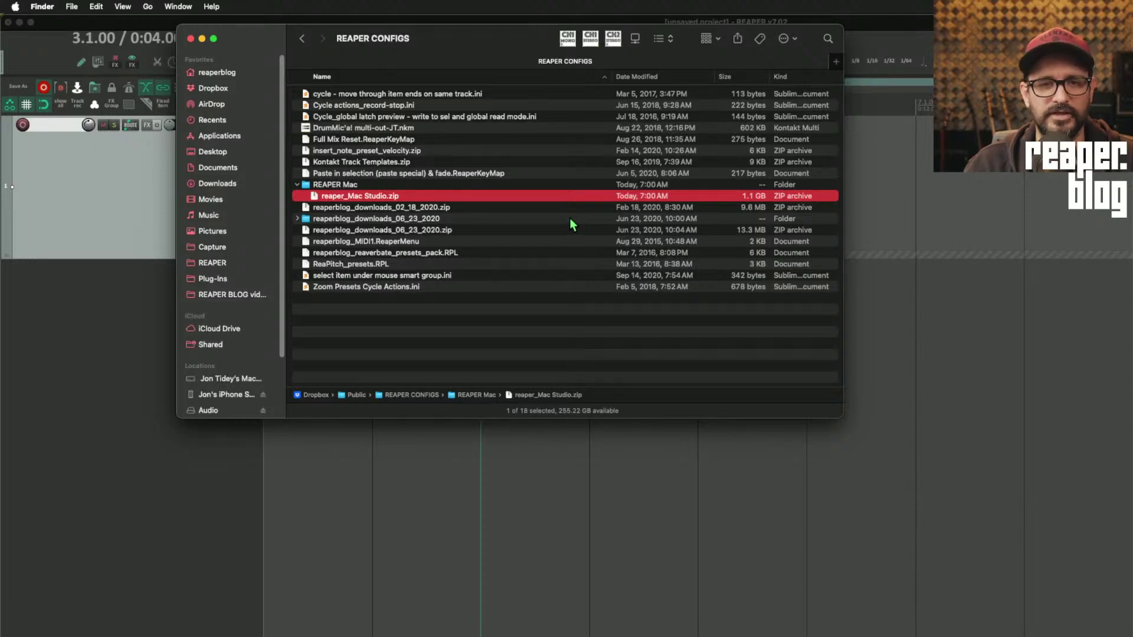
left_click(529, 337)
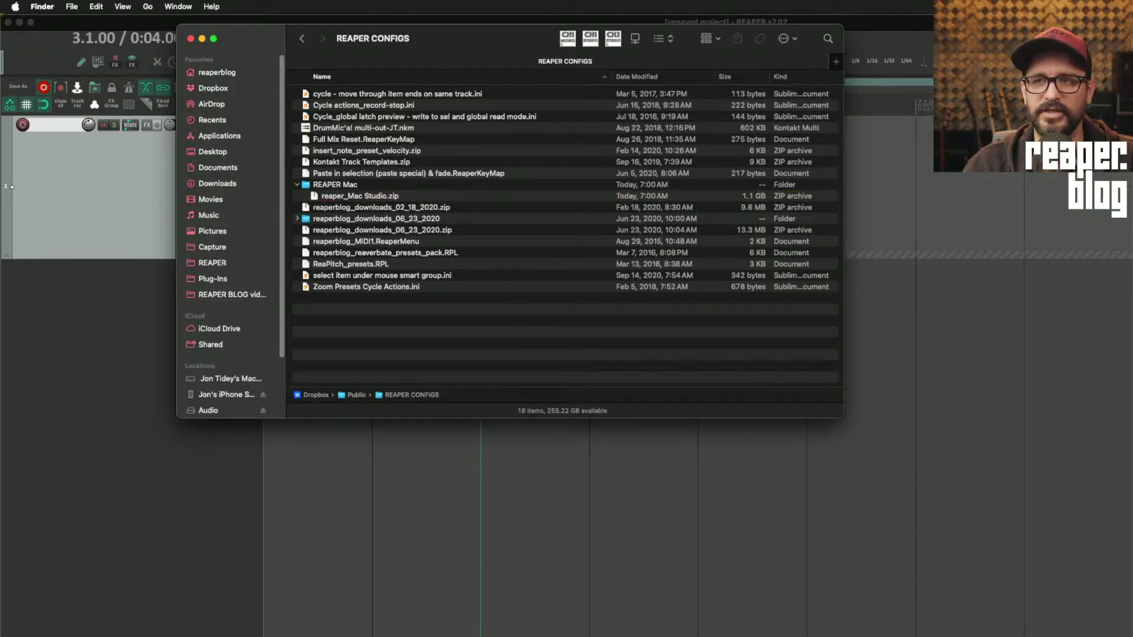
left_click_drag(435, 40, 606, 175)
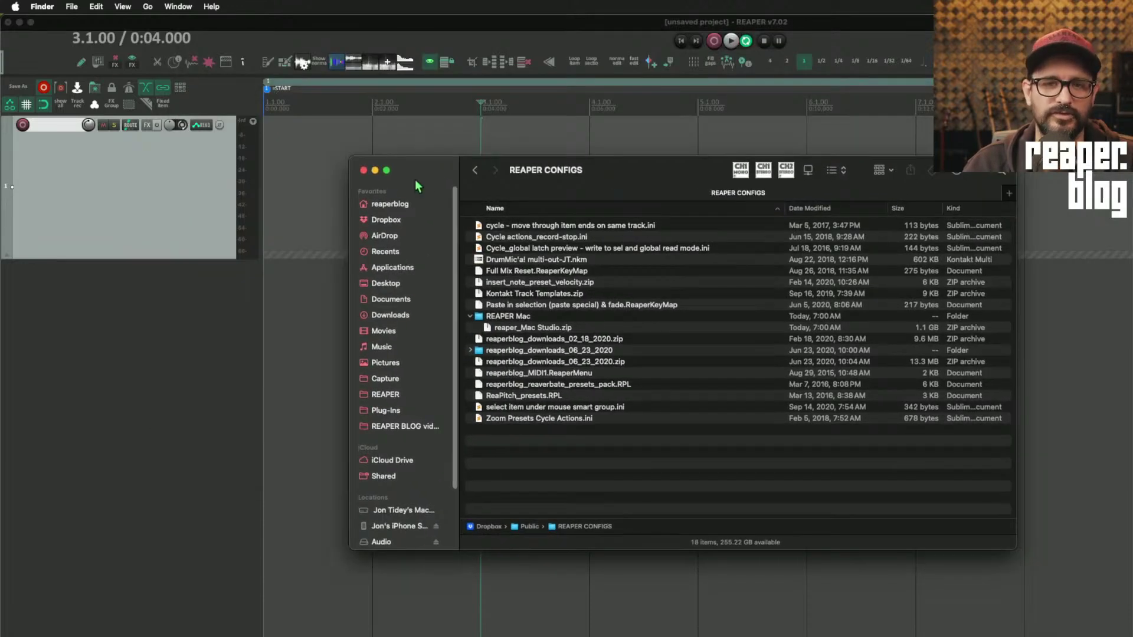
- Close the REAPER CONFIGS folder window and return to the project's track in REAPER
left_click(363, 171)
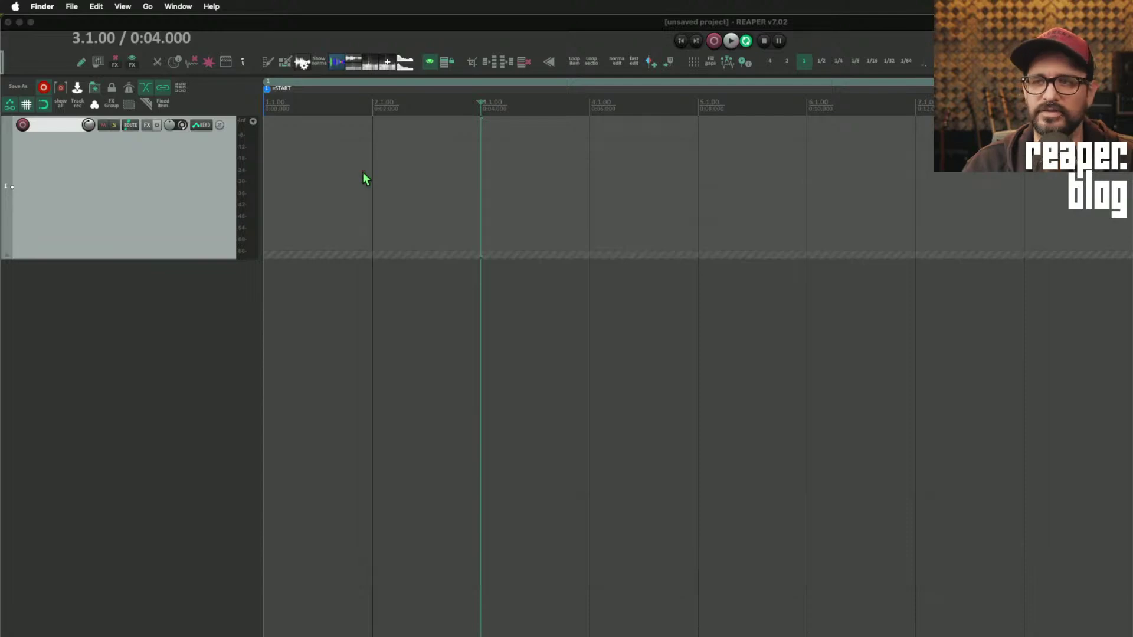
left_click(365, 175)
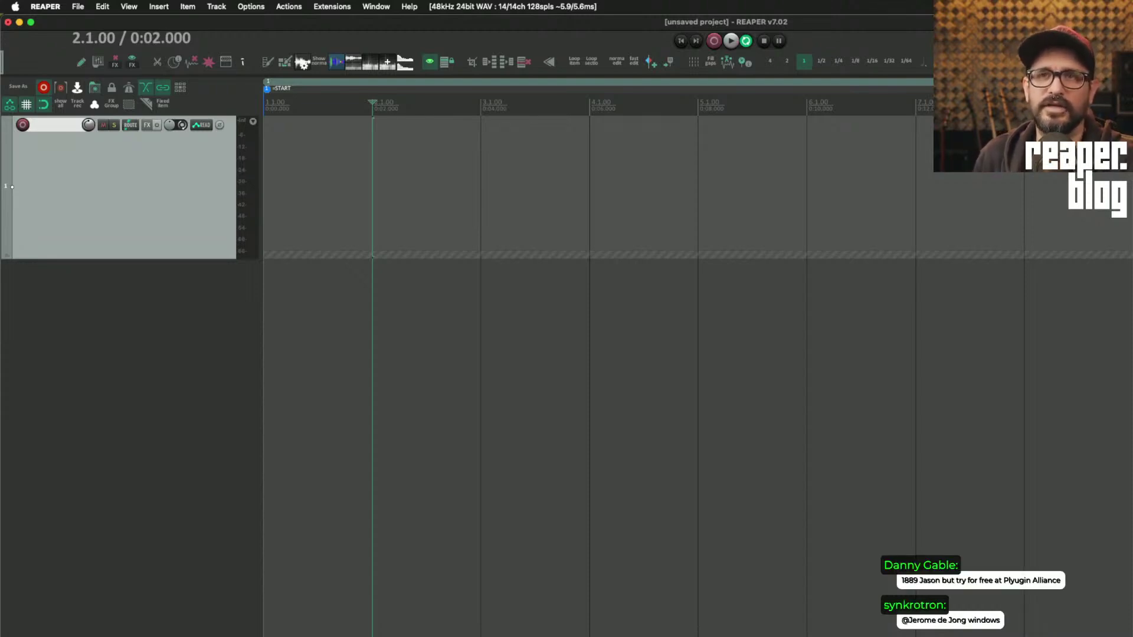
right_click(142, 179)
left_click(137, 161)
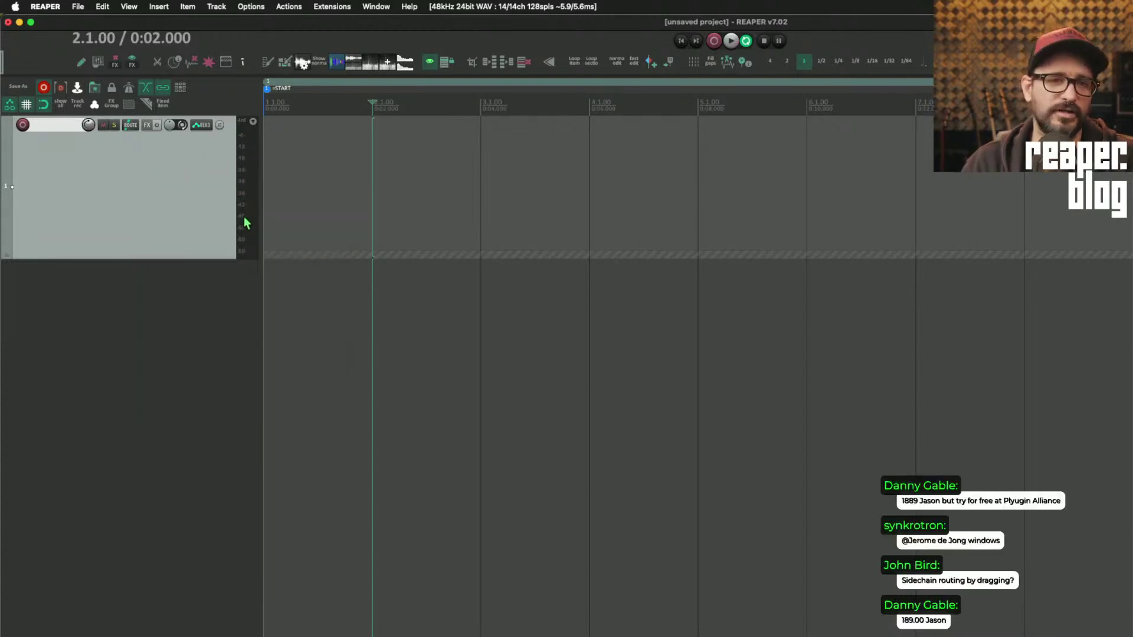
- Switch the theme to Default and give the track a different track panel layout
left_click(250, 7)
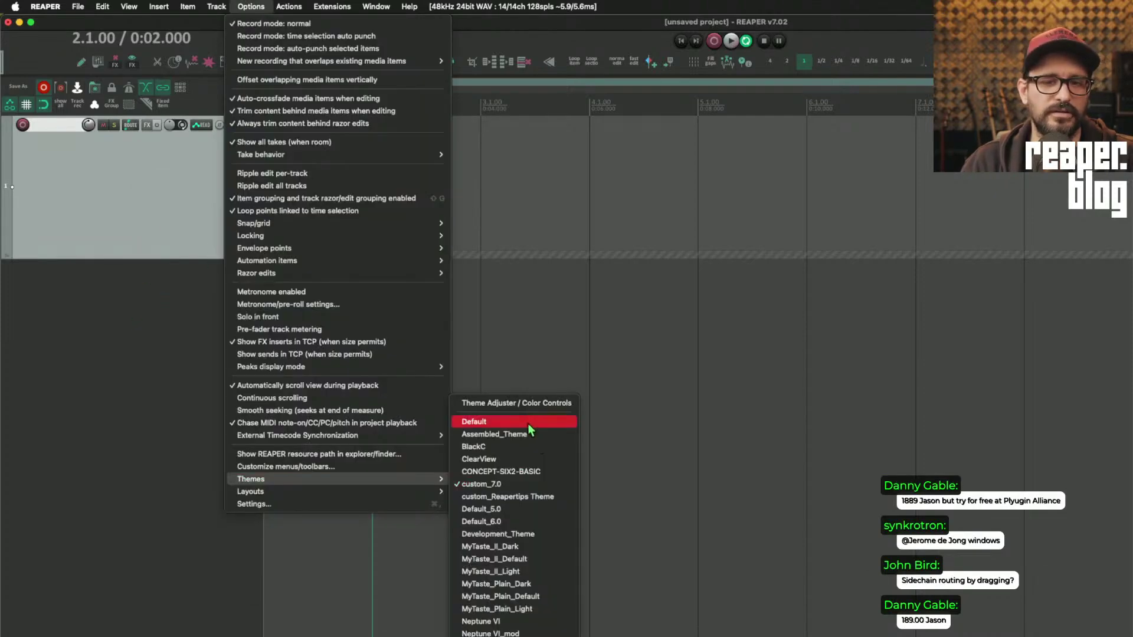
left_click(489, 422)
right_click(165, 177)
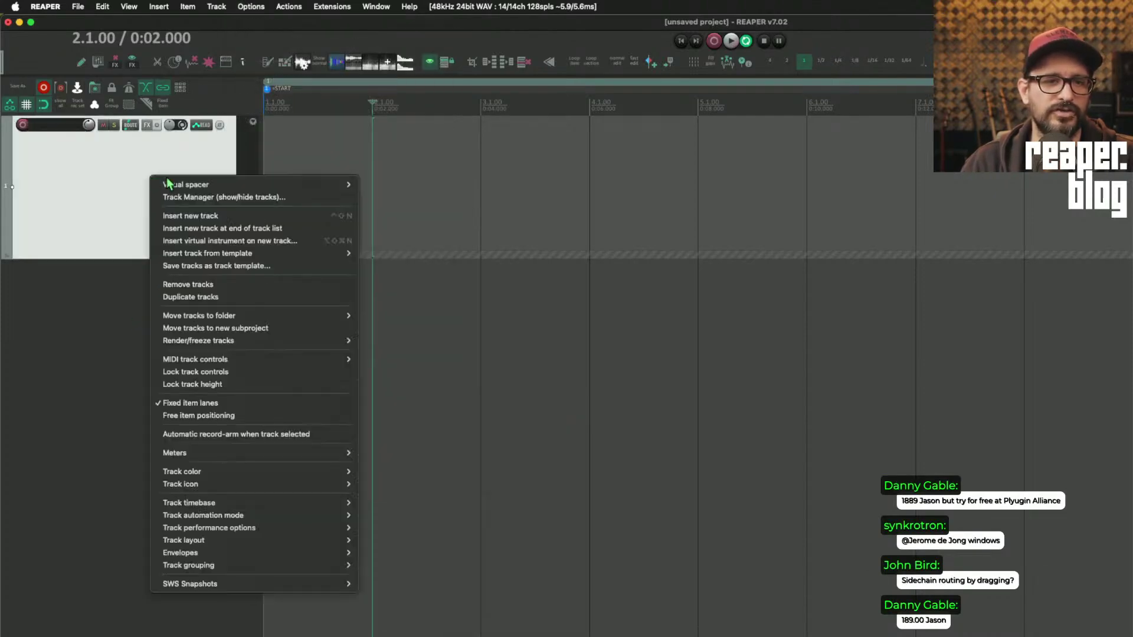
mouse_move(226, 541)
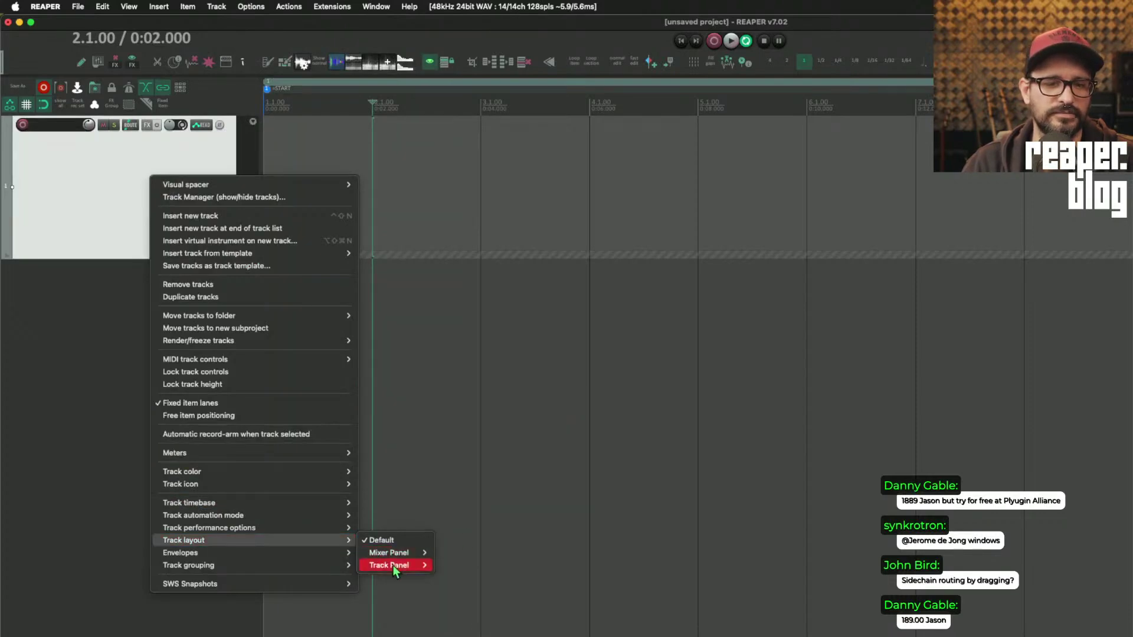
mouse_move(401, 565)
left_click(463, 578)
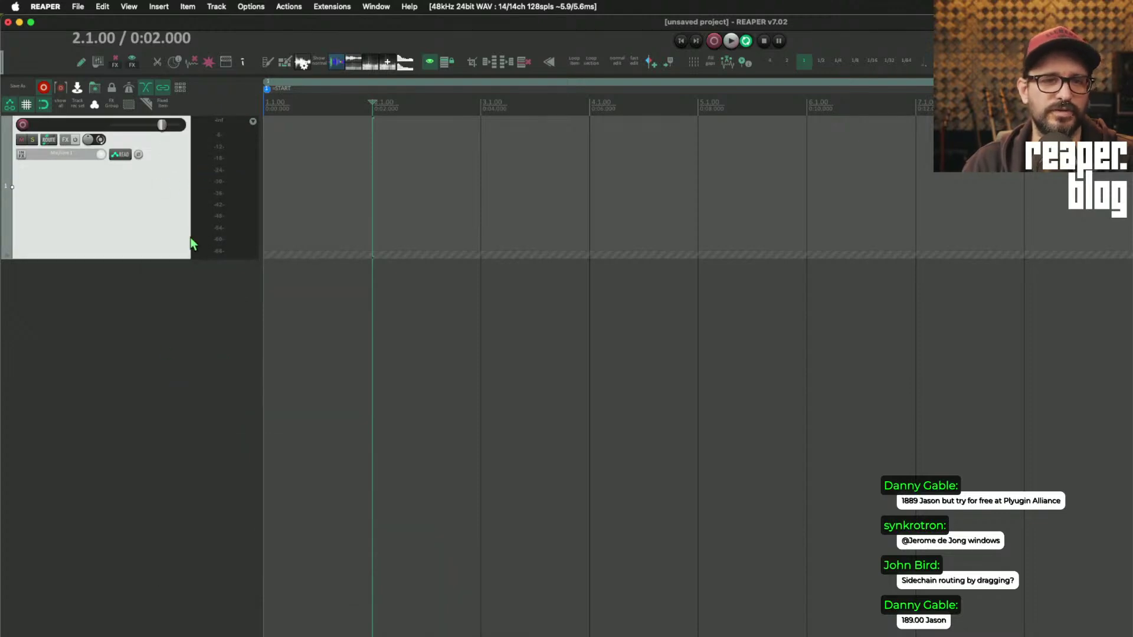
left_click(157, 328)
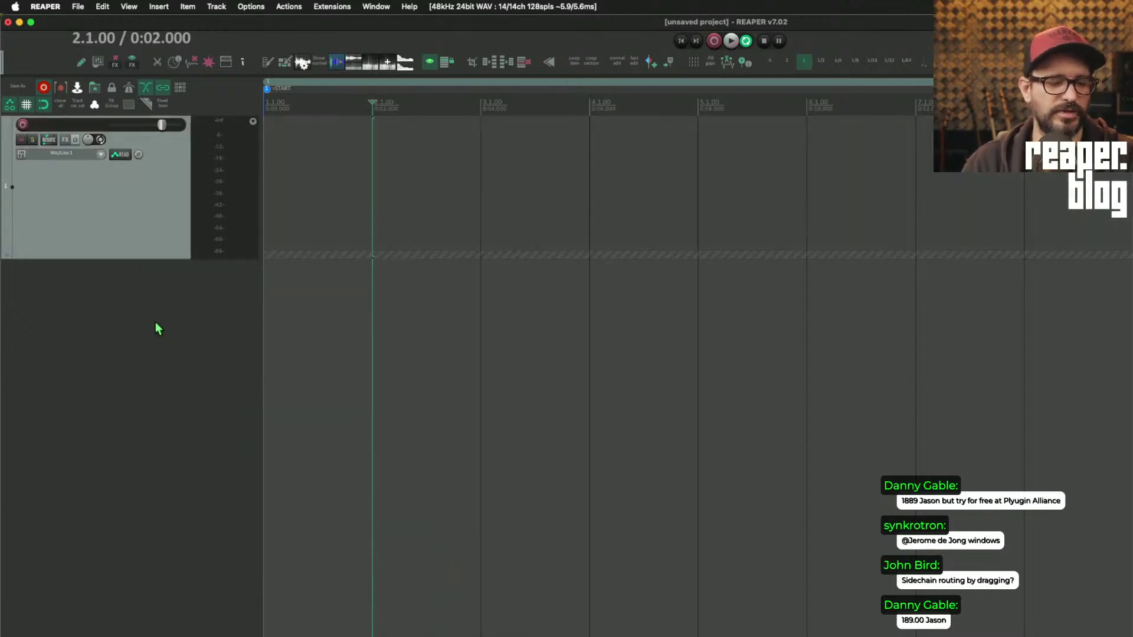
- Show the mixer, run the Default_7.0_theme_adjuster.lua script, and examine its track panel, mixer panel and global settings
key("F7")
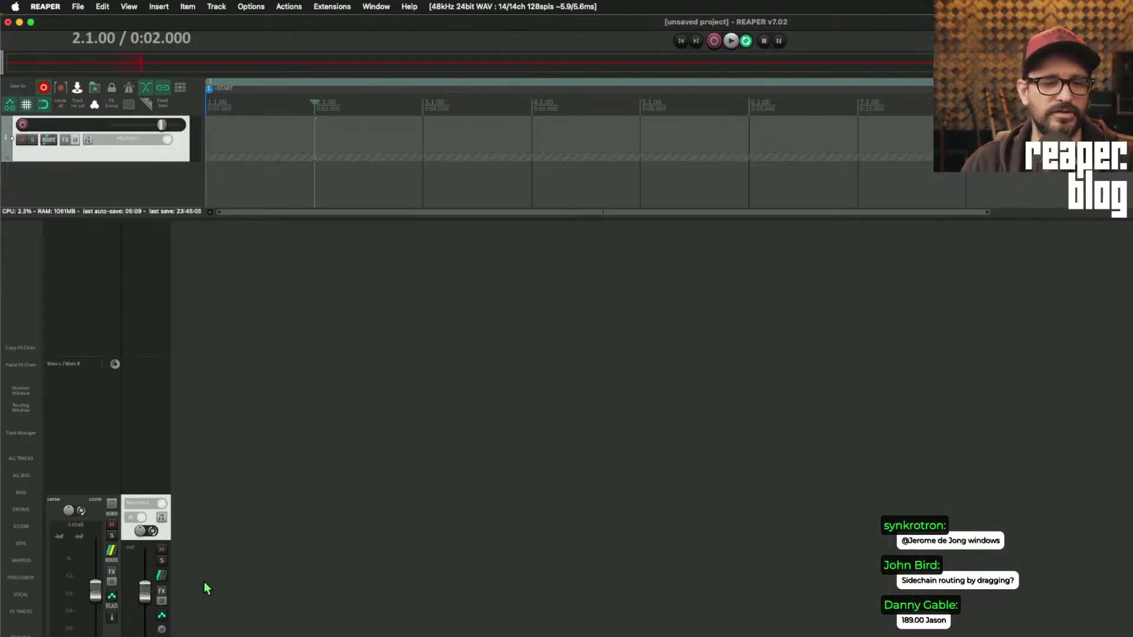
left_click(214, 502)
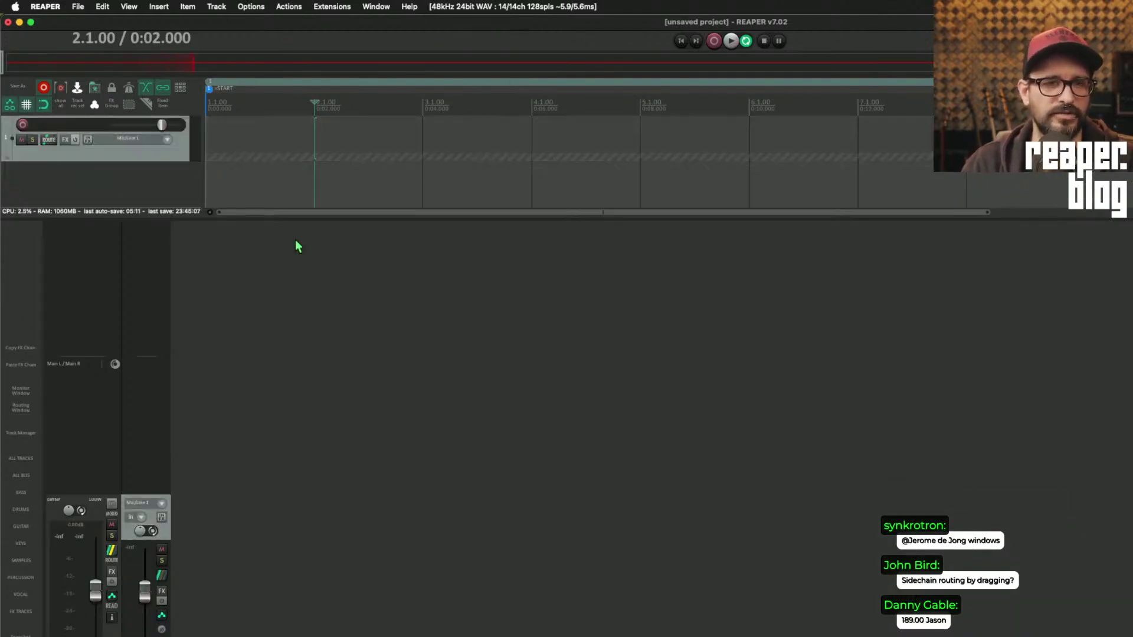
key("shift+slash")
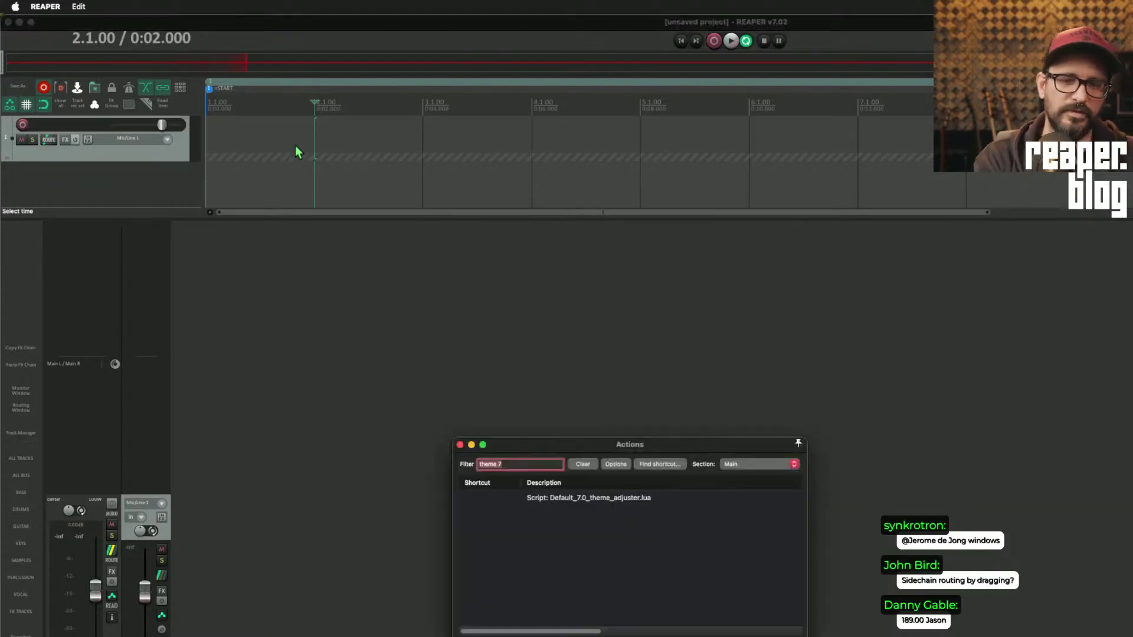
key("Down")
key("Return")
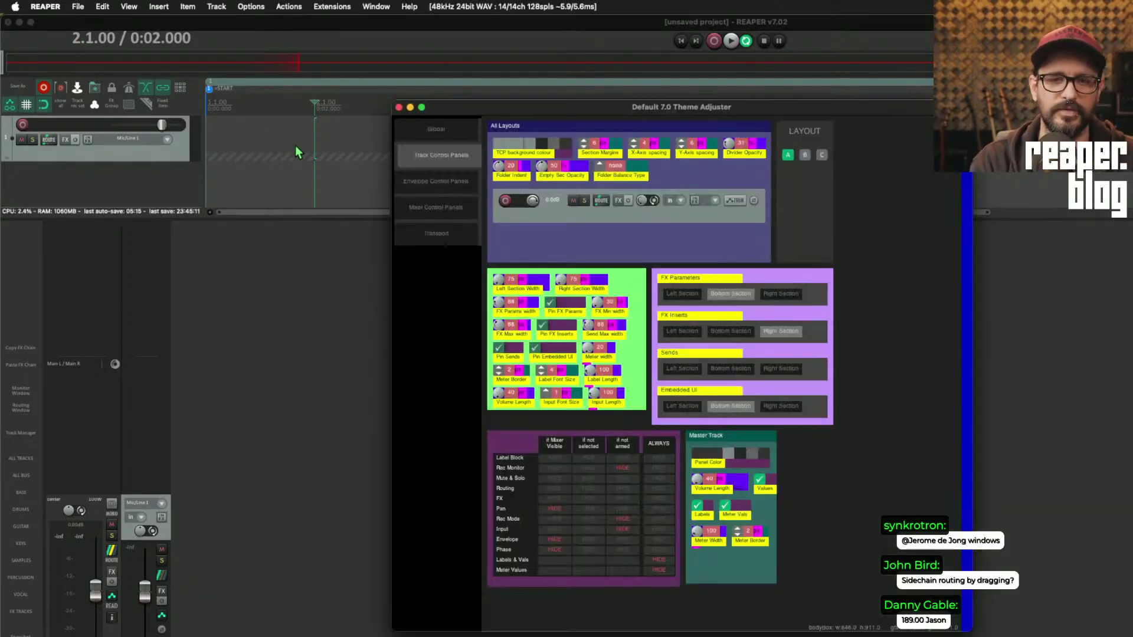
left_click(438, 207)
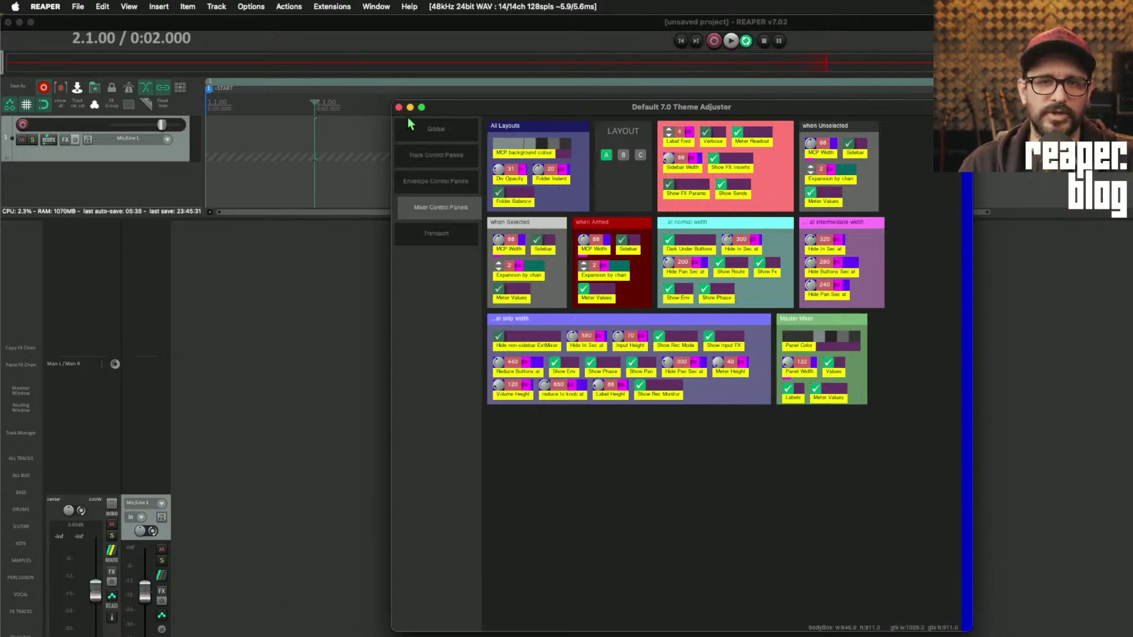
left_click(438, 132)
left_click_drag(493, 108, 400, 153)
left_click(305, 152)
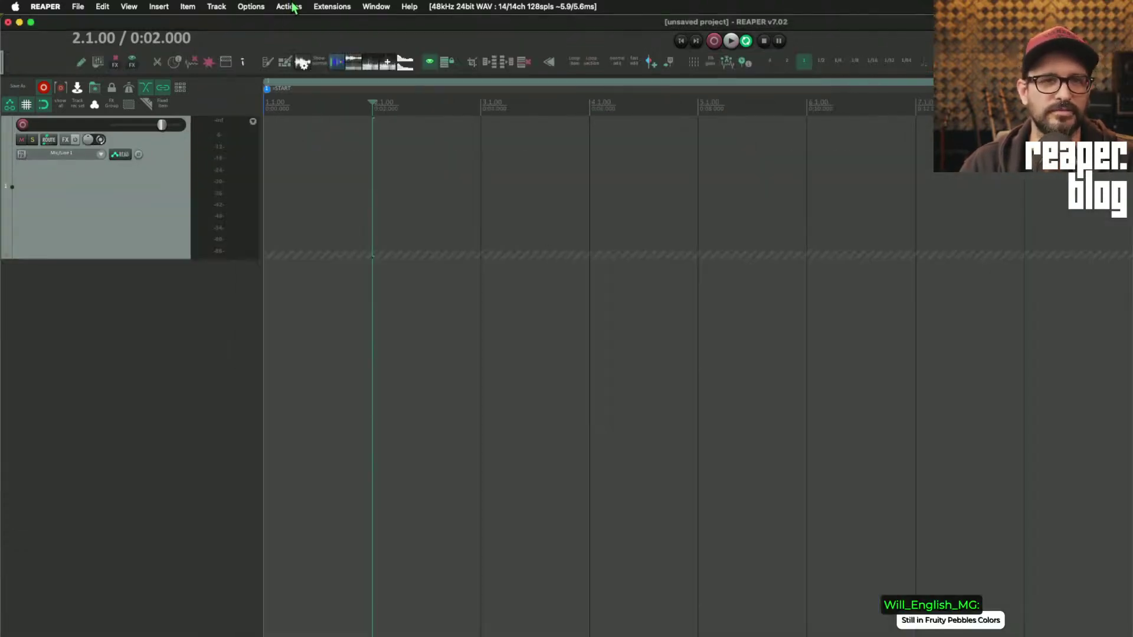
- Switch away from the Default theme and restore the track's original single-row panel look
left_click(251, 6)
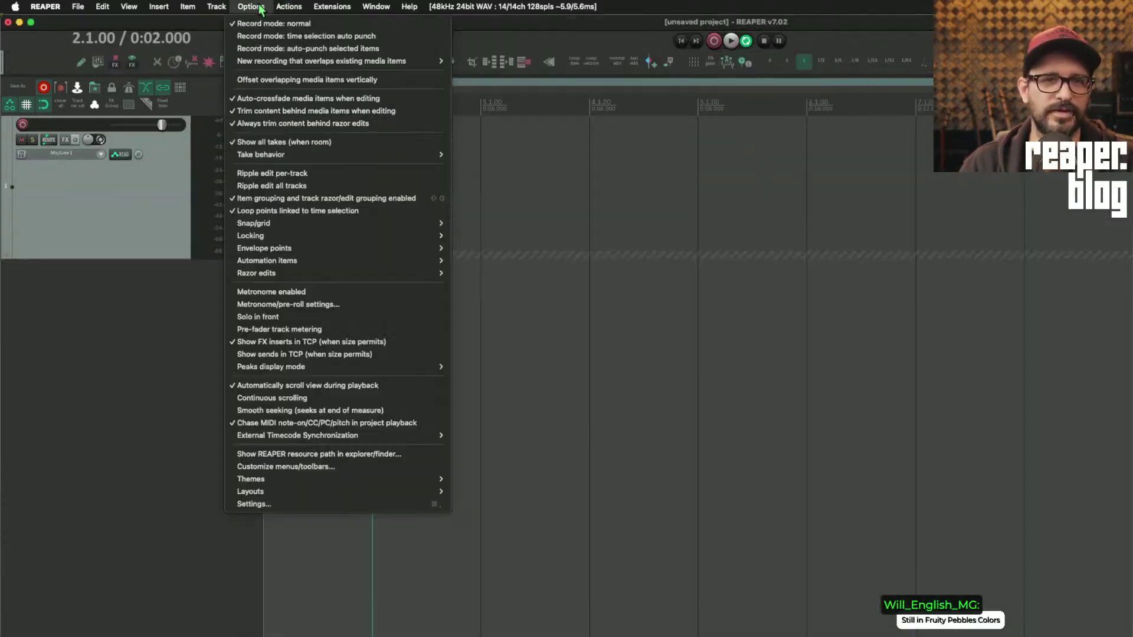
mouse_move(325, 480)
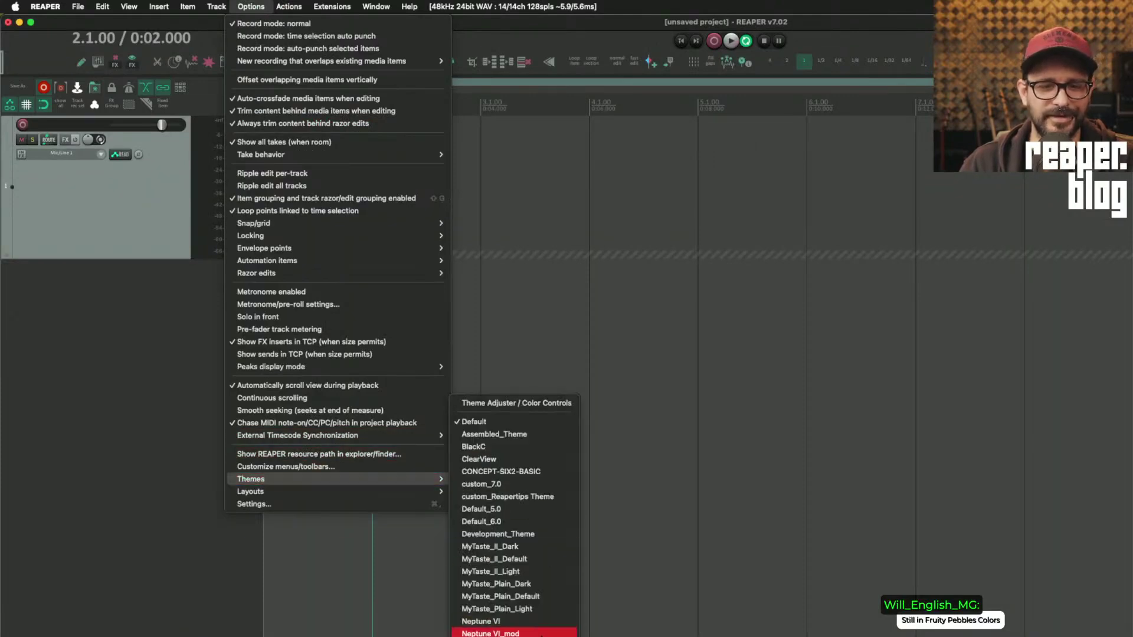
left_click(501, 633)
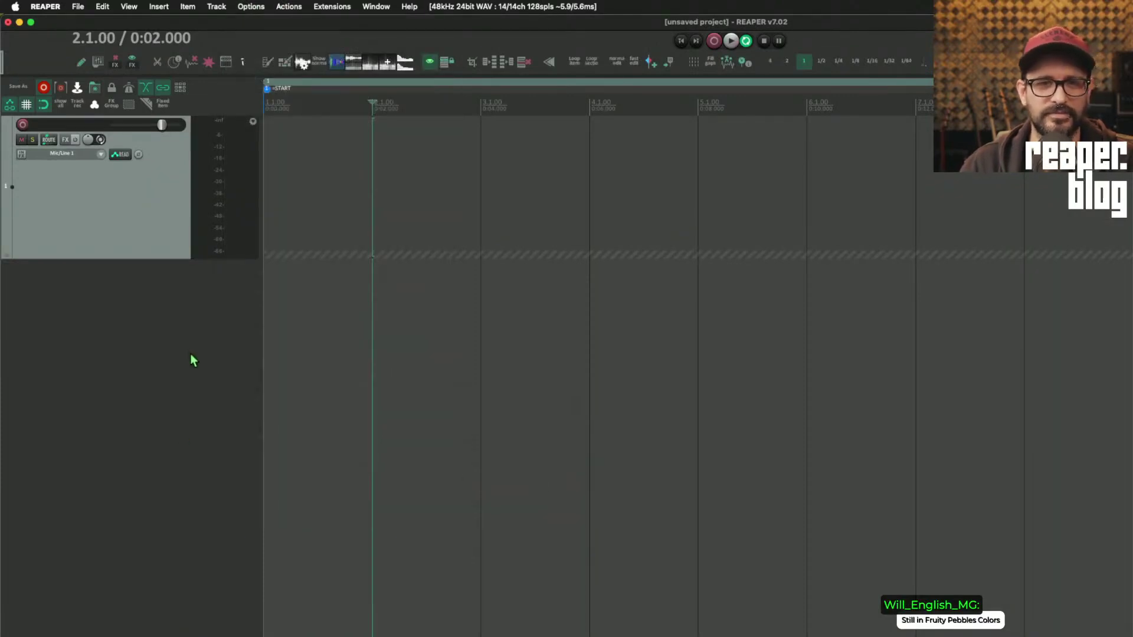
right_click(147, 266)
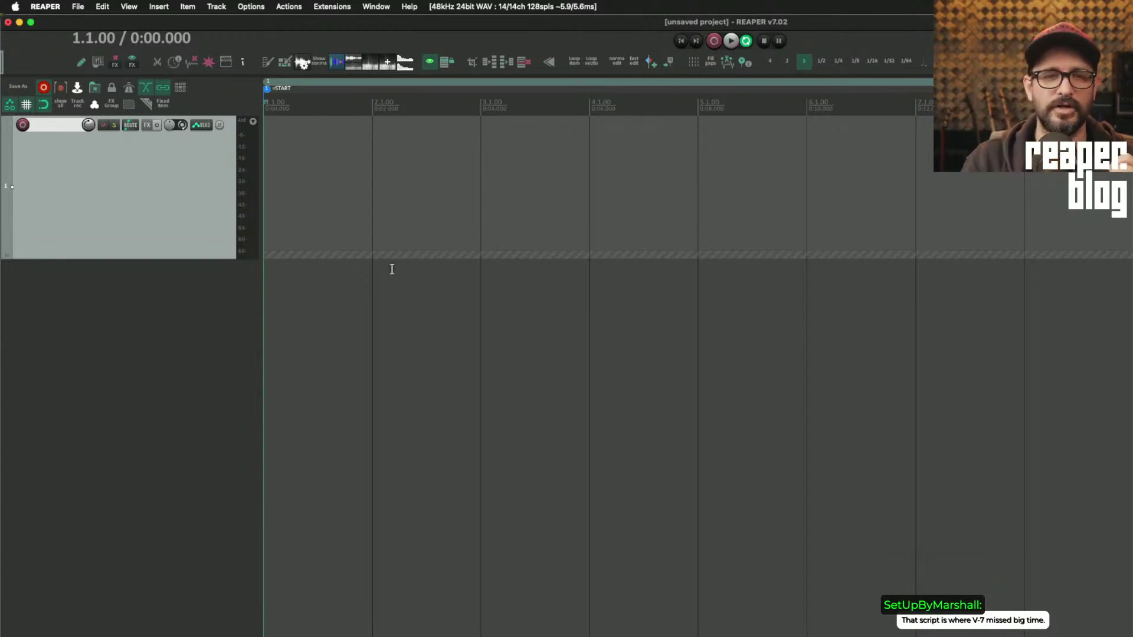
left_click(429, 225)
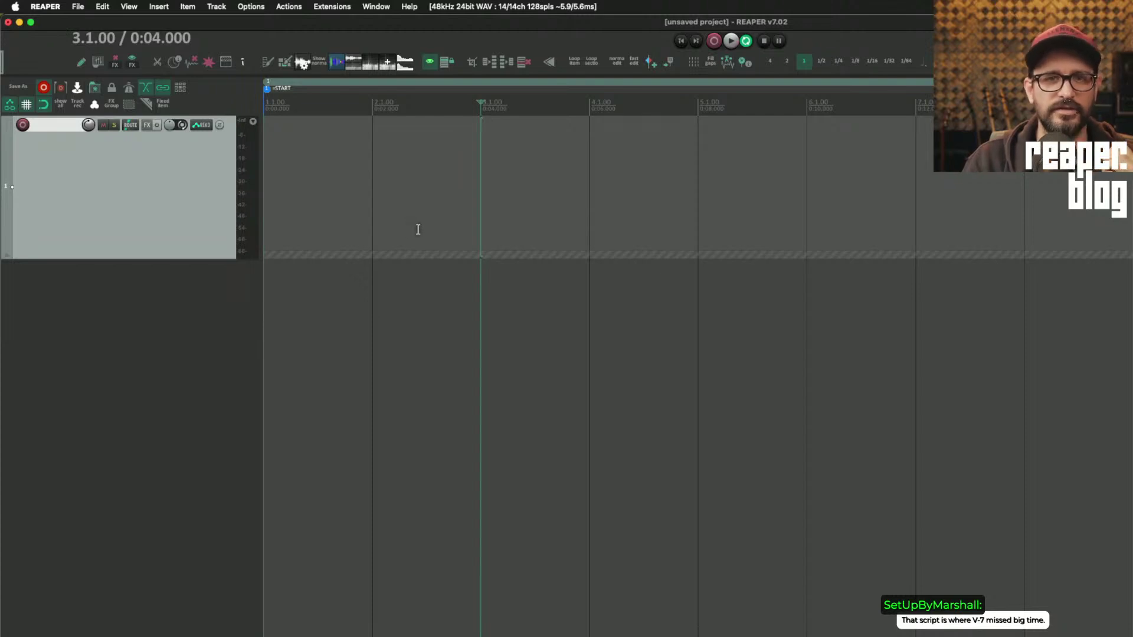
left_click(414, 216)
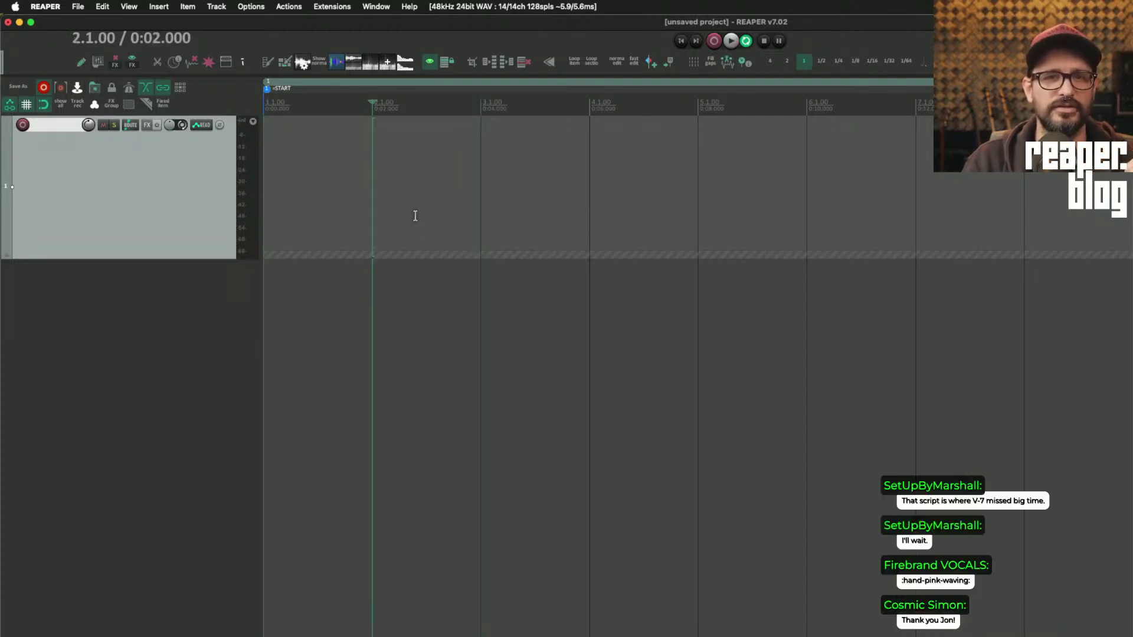
left_click(339, 9)
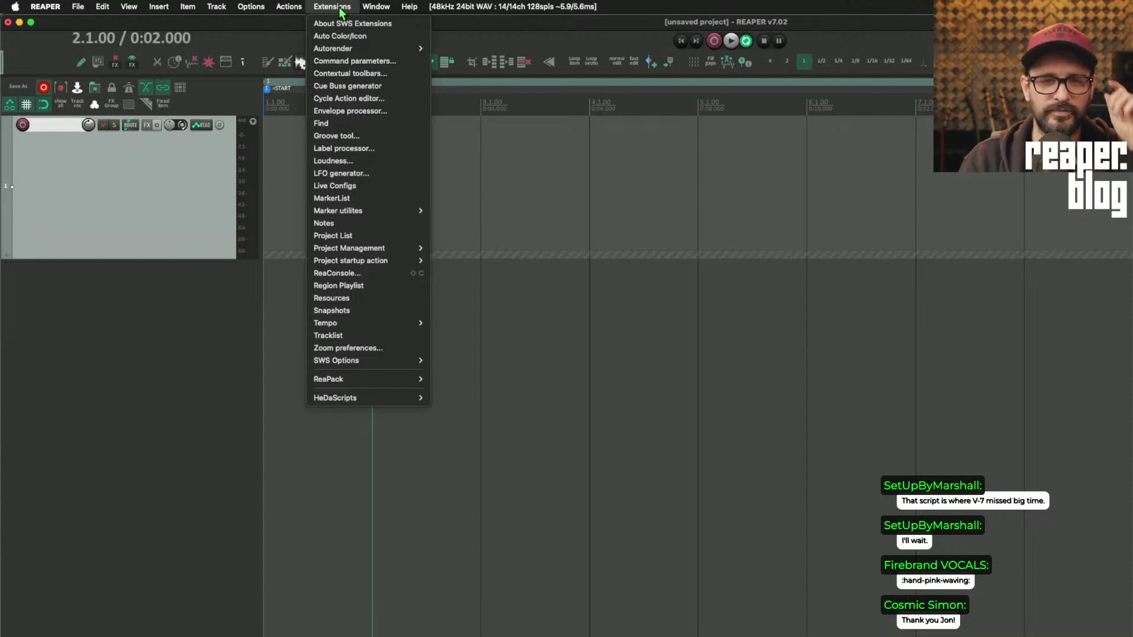
mouse_move(259, 7)
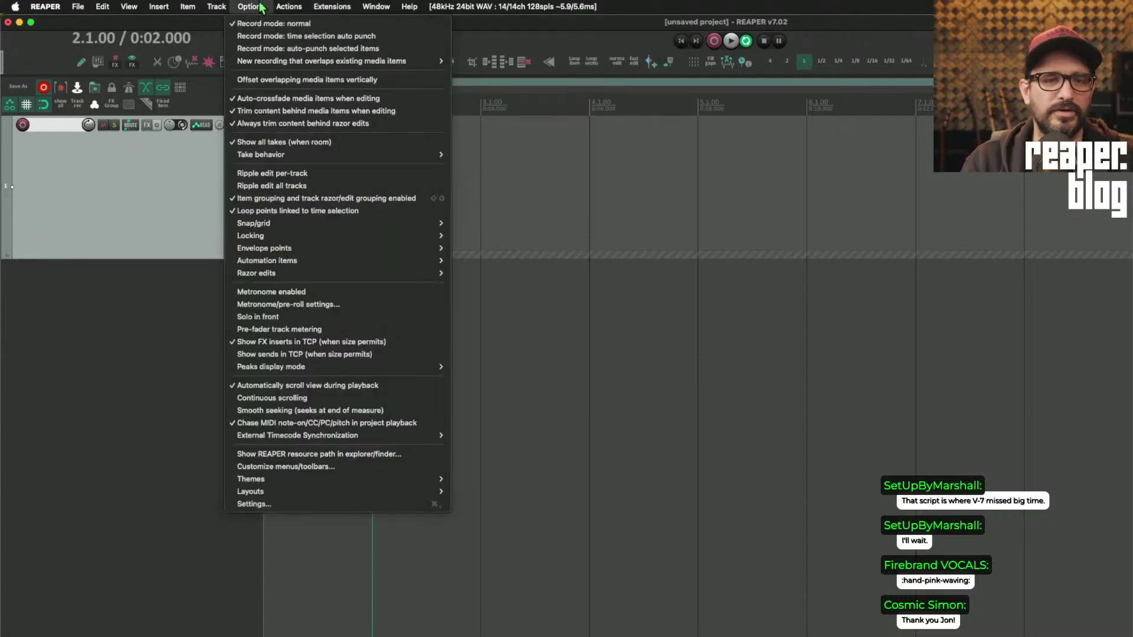
left_click(211, 459)
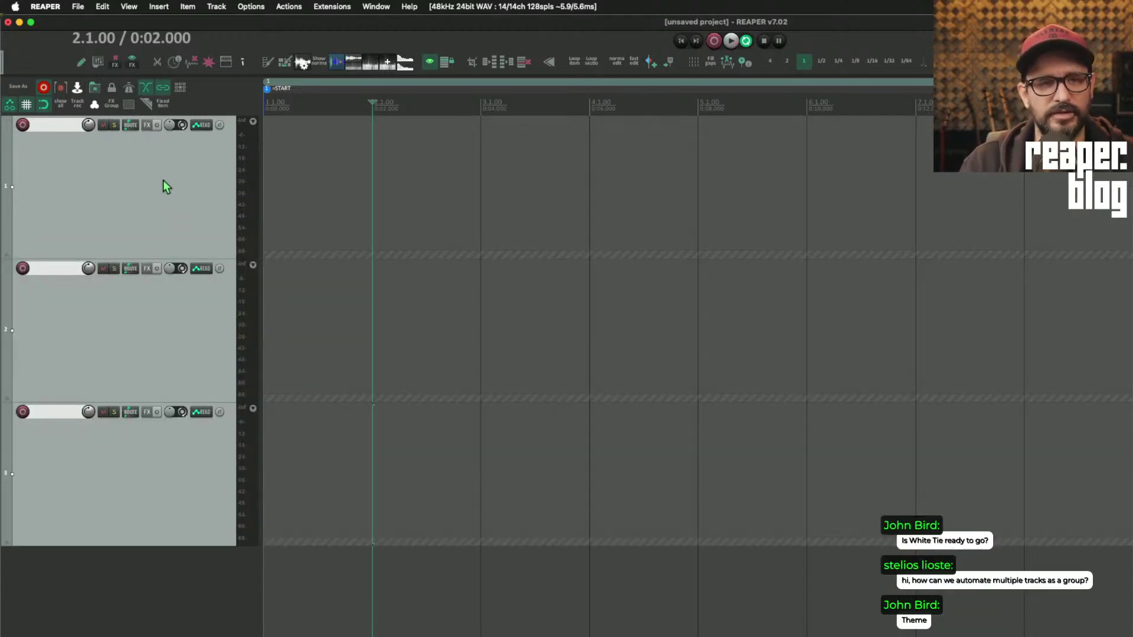
- Link the three selected tracks in Group 1 by enabling Automation Mode Lead and Automation Mode Follow
right_click(163, 182)
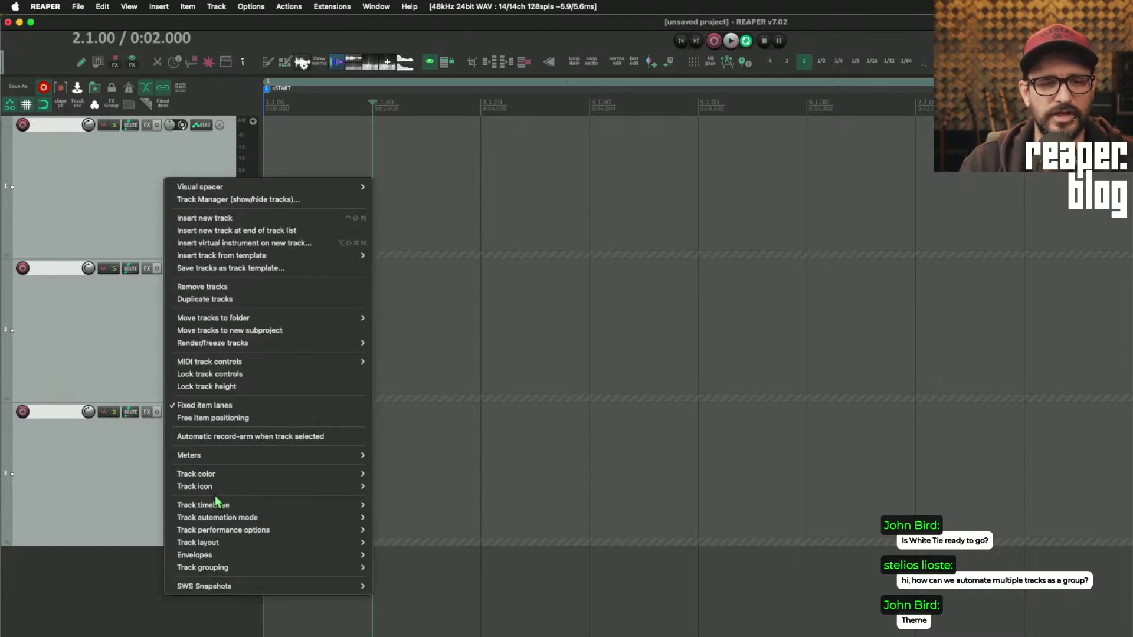
mouse_move(231, 570)
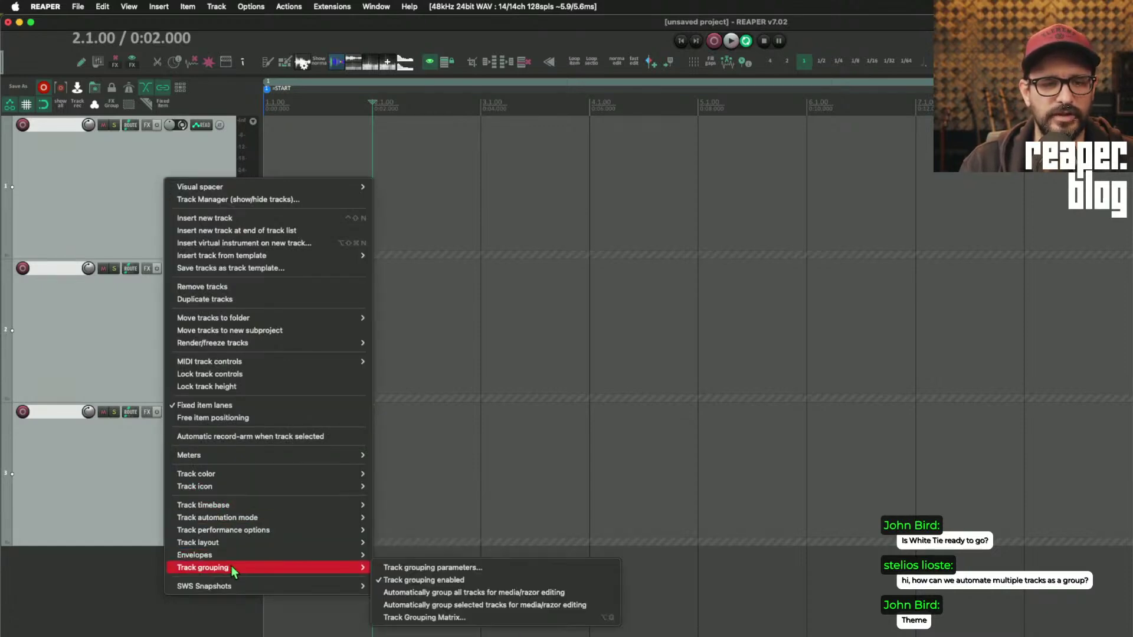
left_click(404, 568)
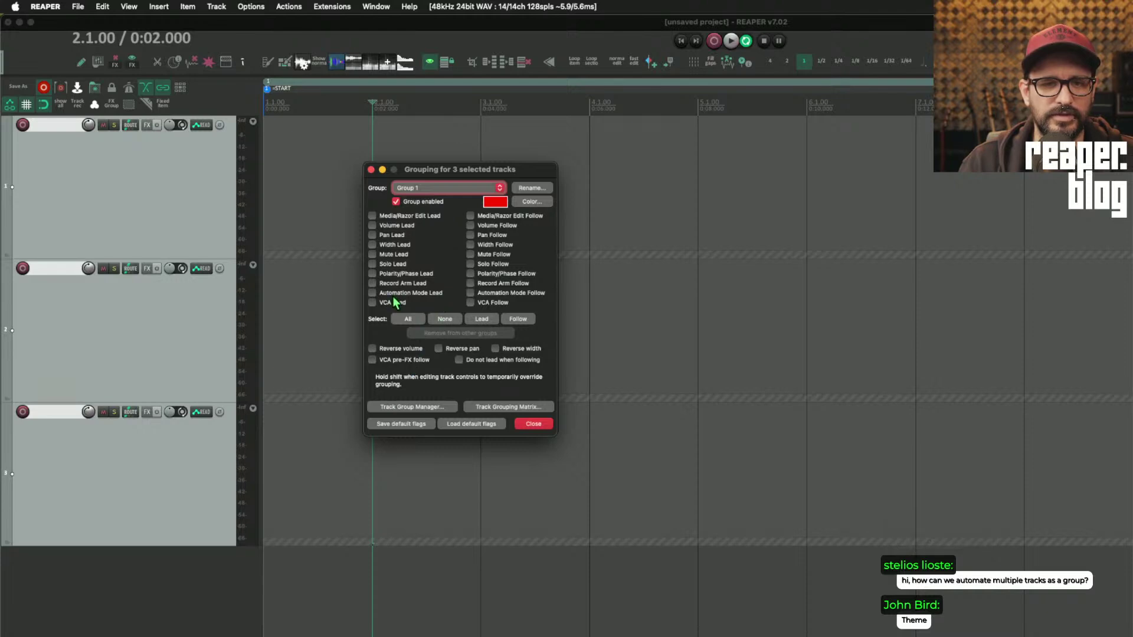
left_click(413, 293)
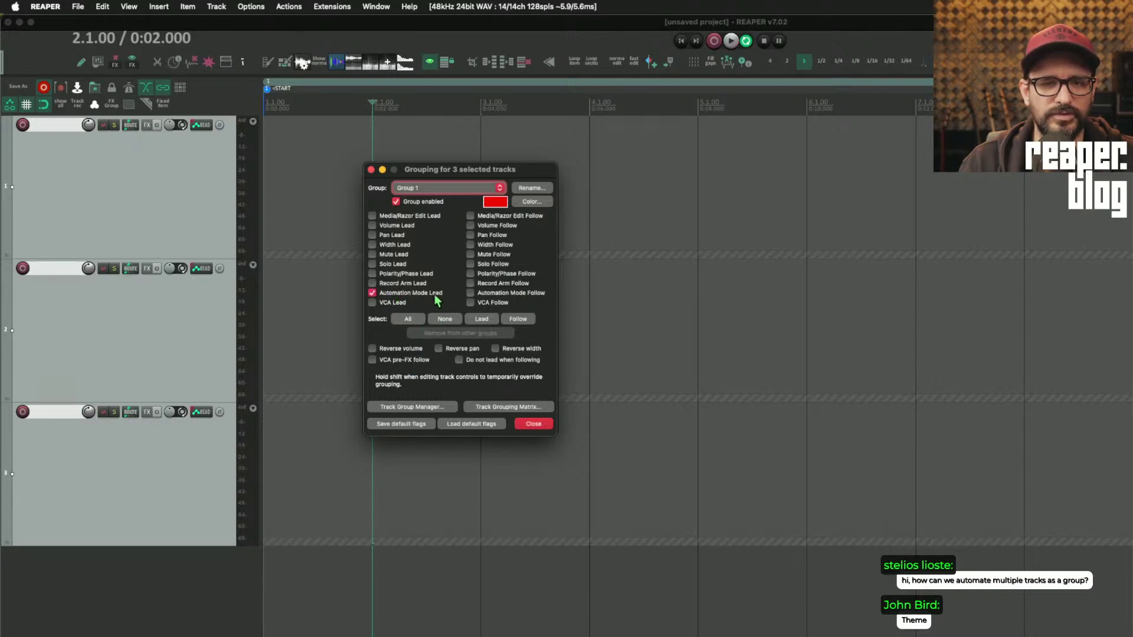
left_click(471, 293)
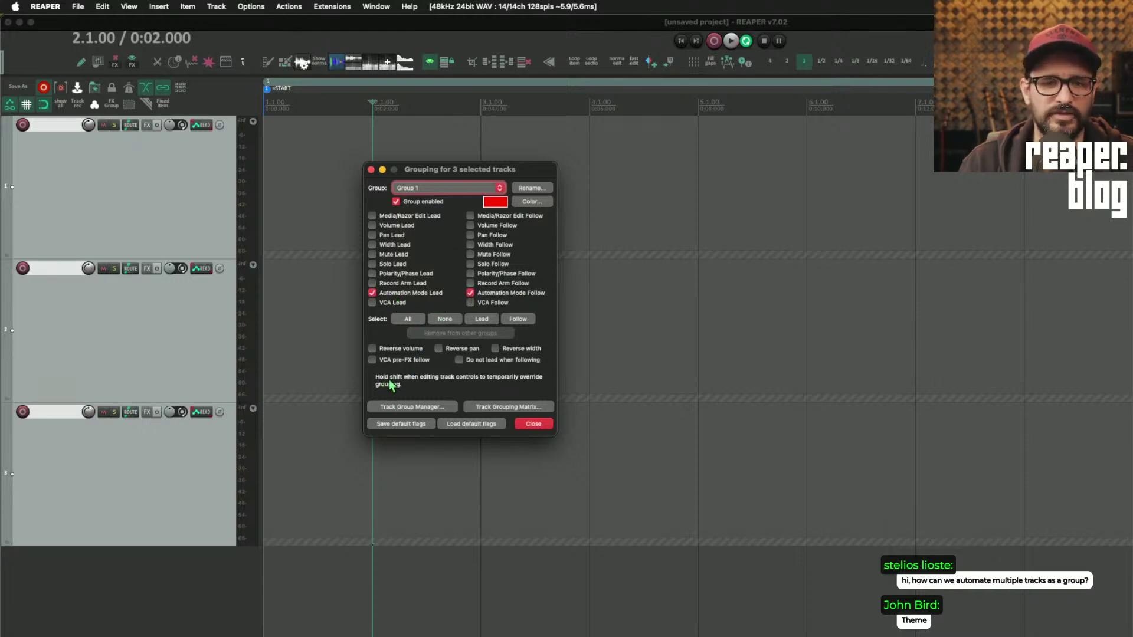
left_click(532, 424)
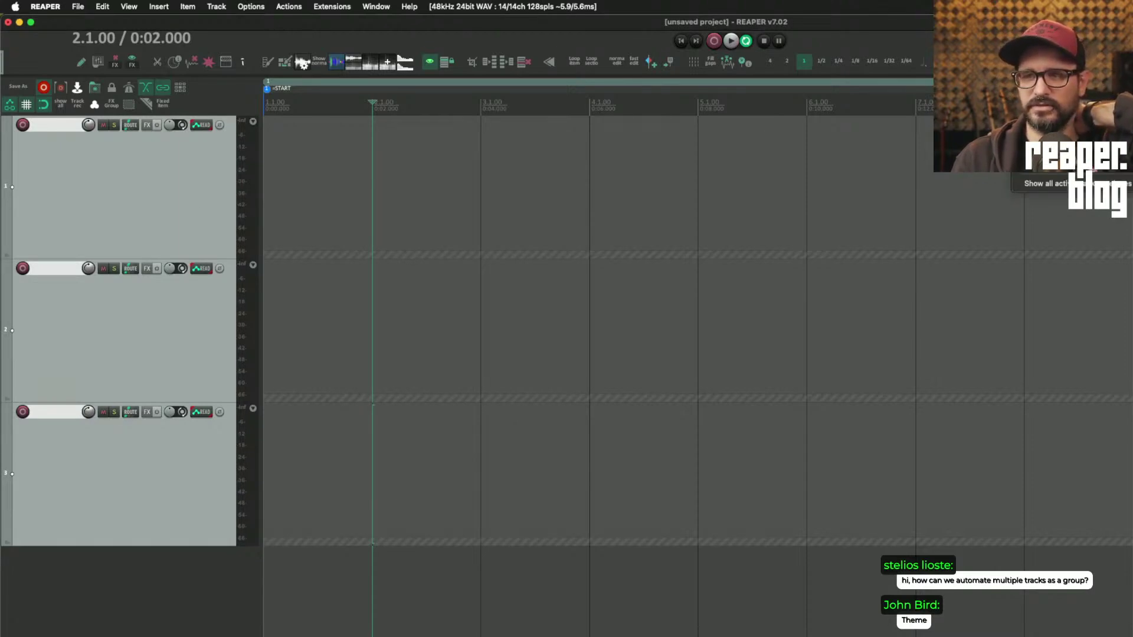
- Select only track 1 and set its automation mode to Latch
left_click(176, 195)
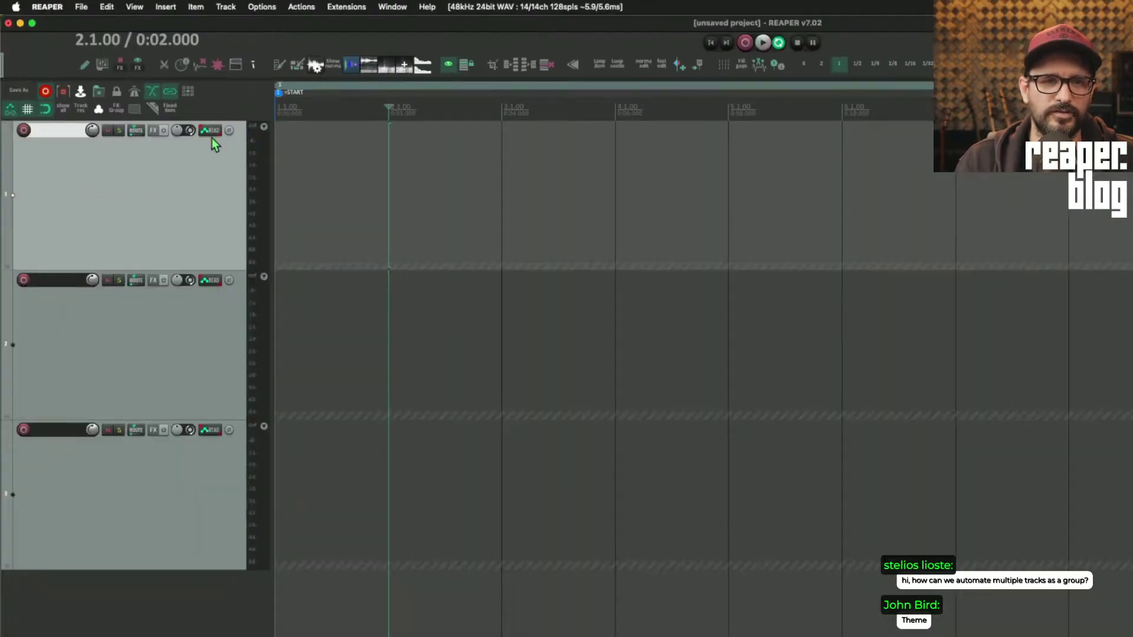
left_click(214, 131)
left_click(360, 157)
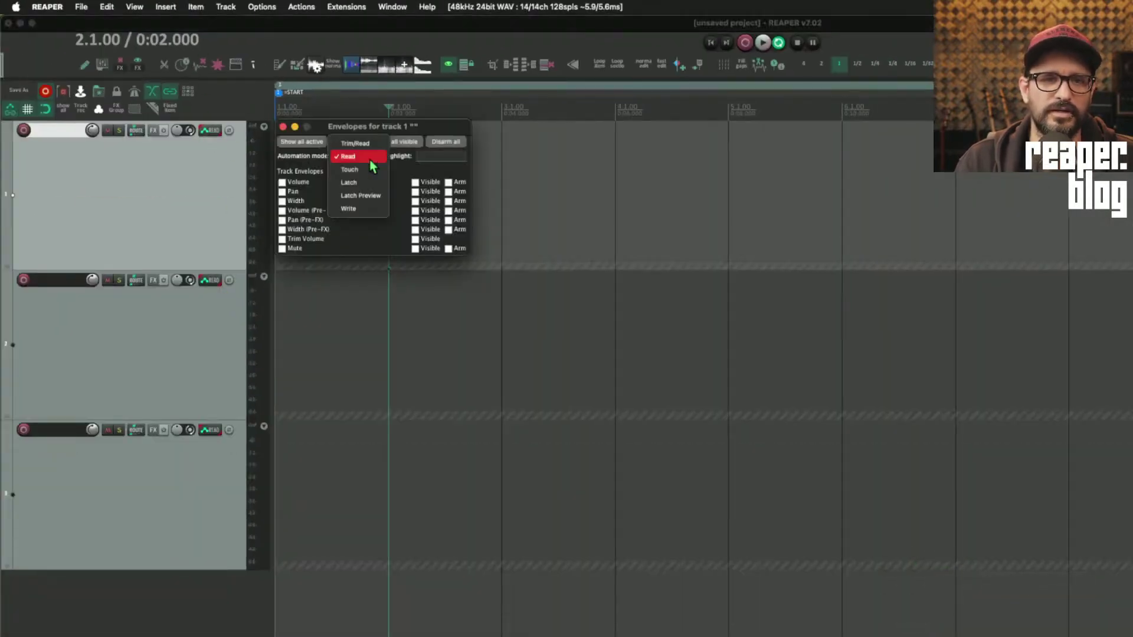
left_click(361, 183)
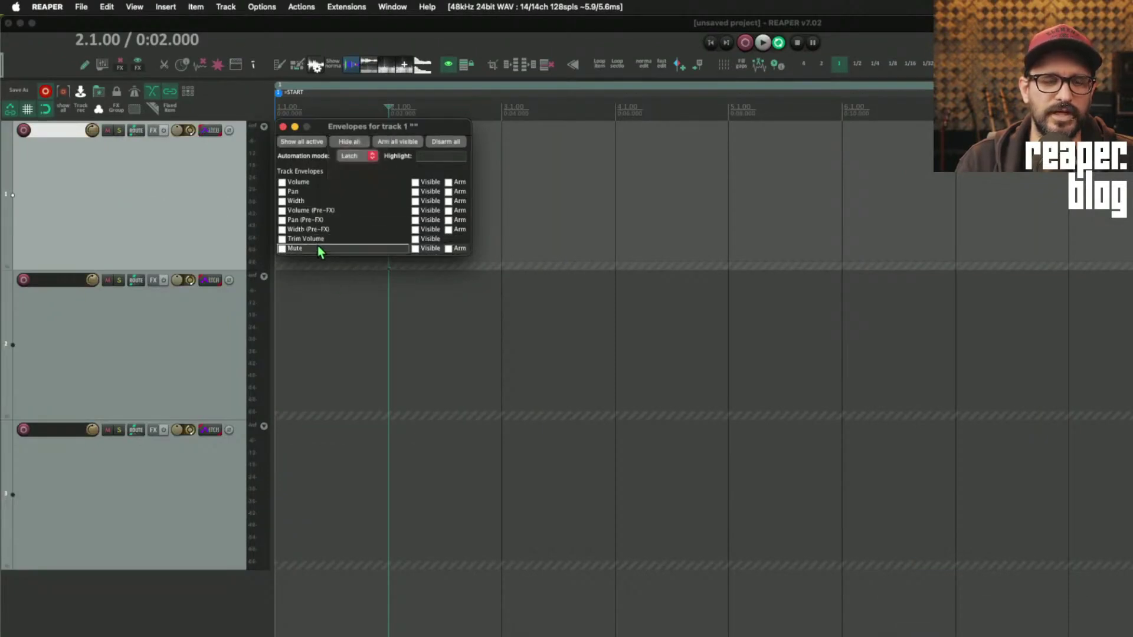
- Move the track 1 envelopes window clear of the track controls and show track 1's volume envelope
left_click_drag(339, 131, 576, 141)
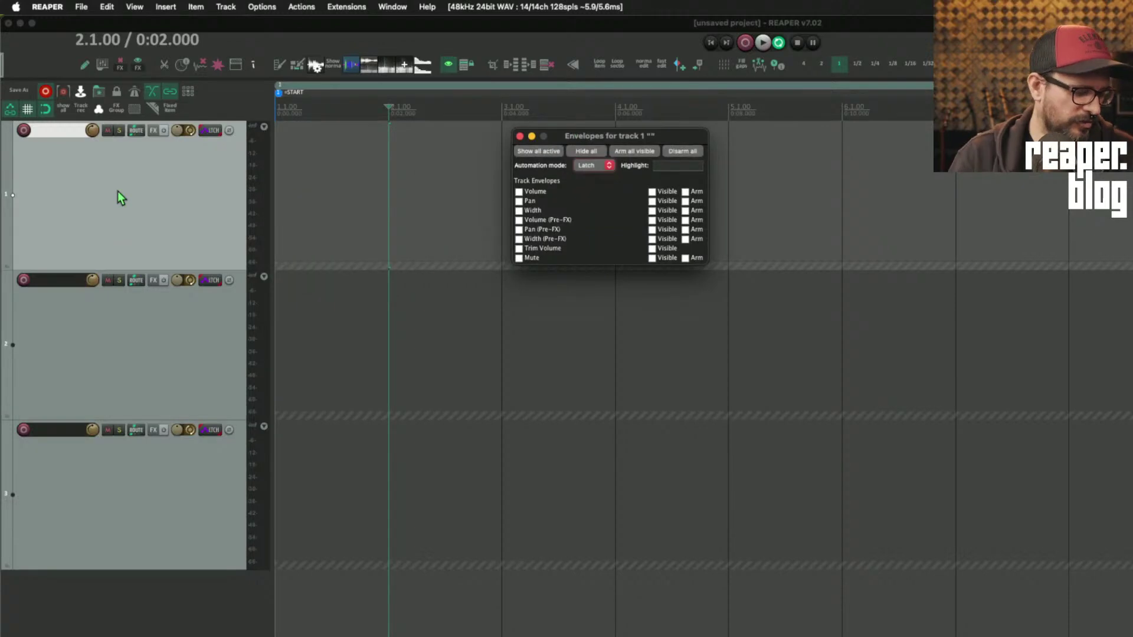
key("v")
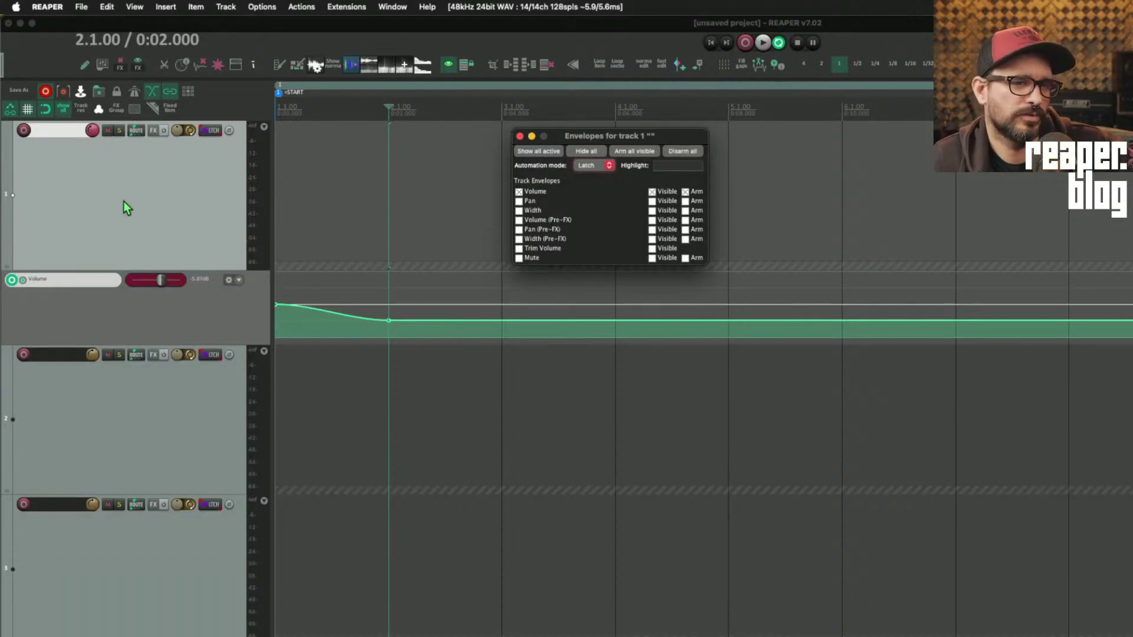
left_click(123, 201)
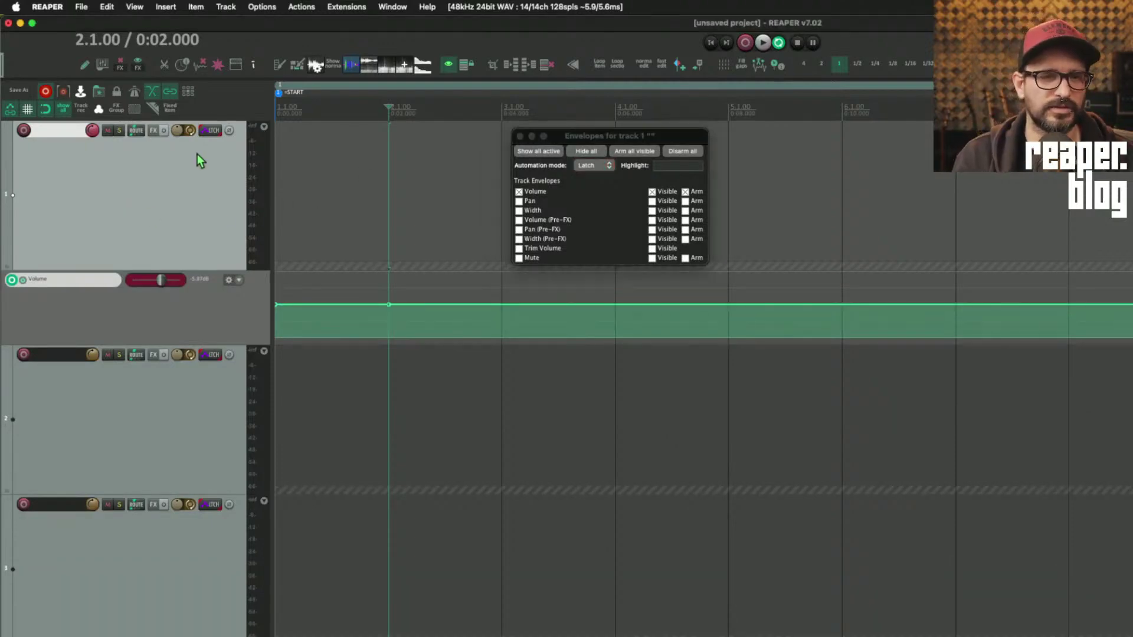
- Select all three tracks and review their Group 1 grouping parameters
left_click(202, 476, "shift")
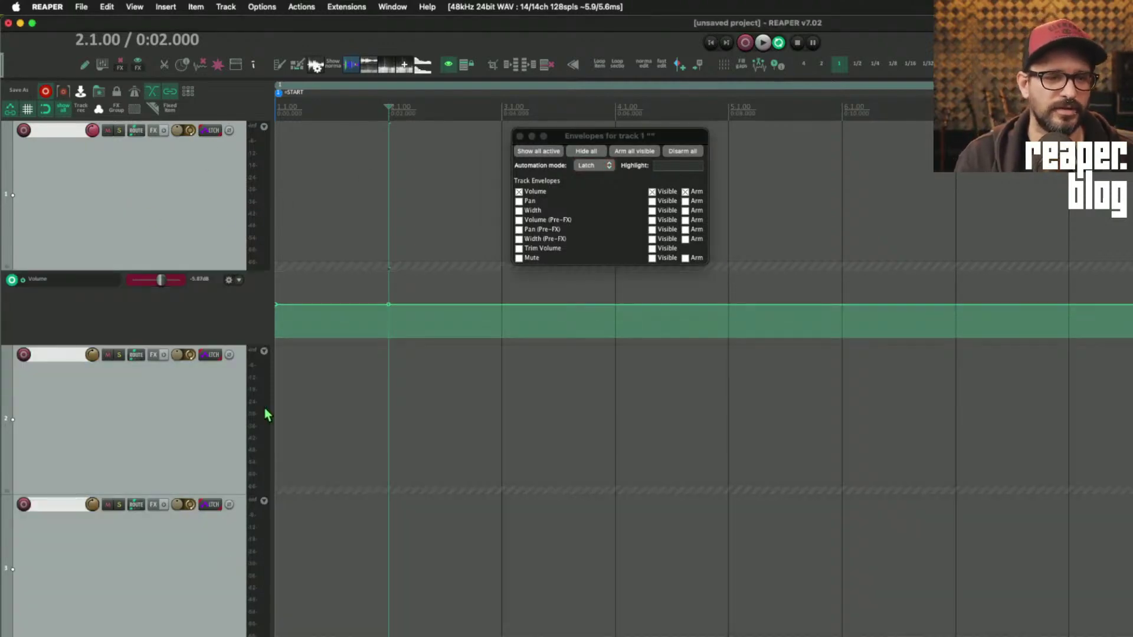
key("shift+g")
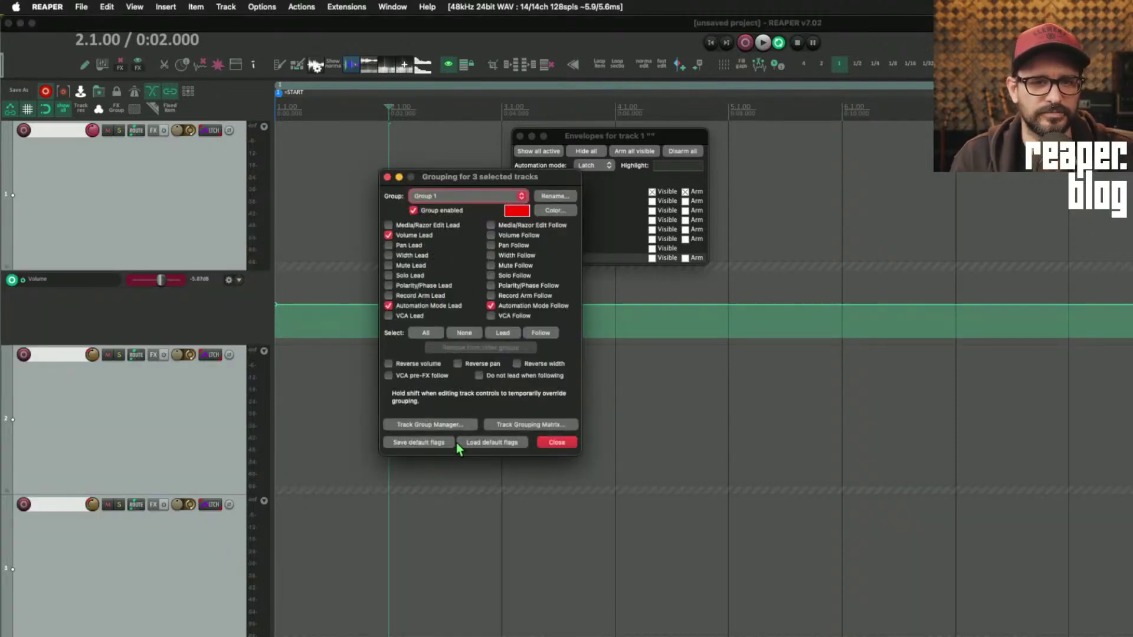
left_click(554, 444)
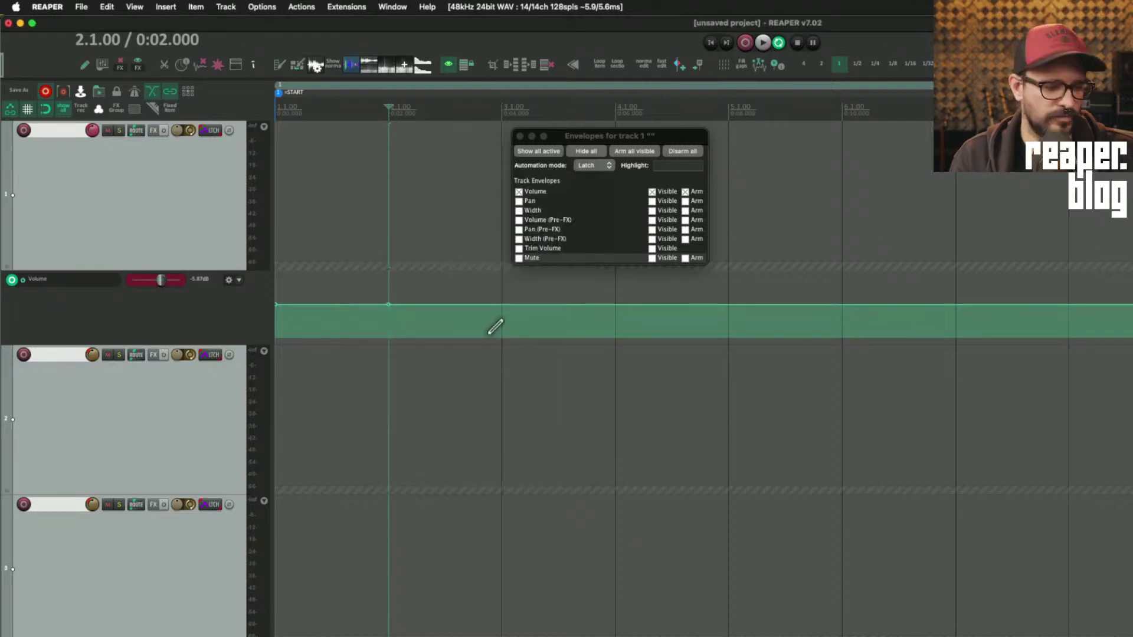
- Fit the three selected tracks into view and write matching volume automation on them up to measure 4
left_click_drag(490, 330, 490, 331)
key("grave")
key("grave")
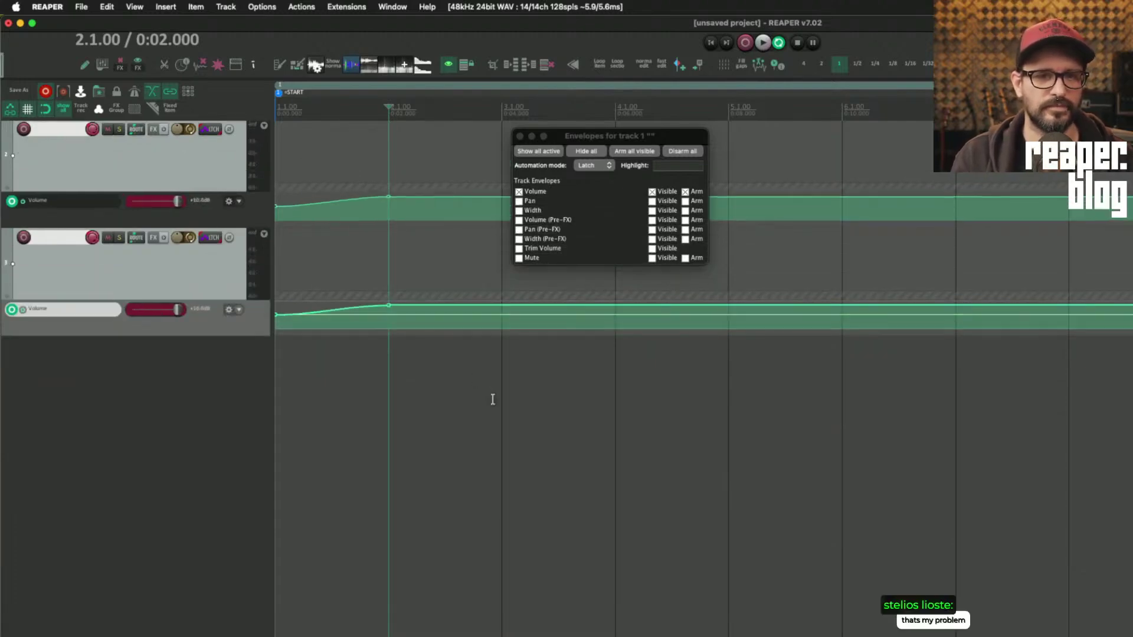
scroll(493, 400, "up", 3)
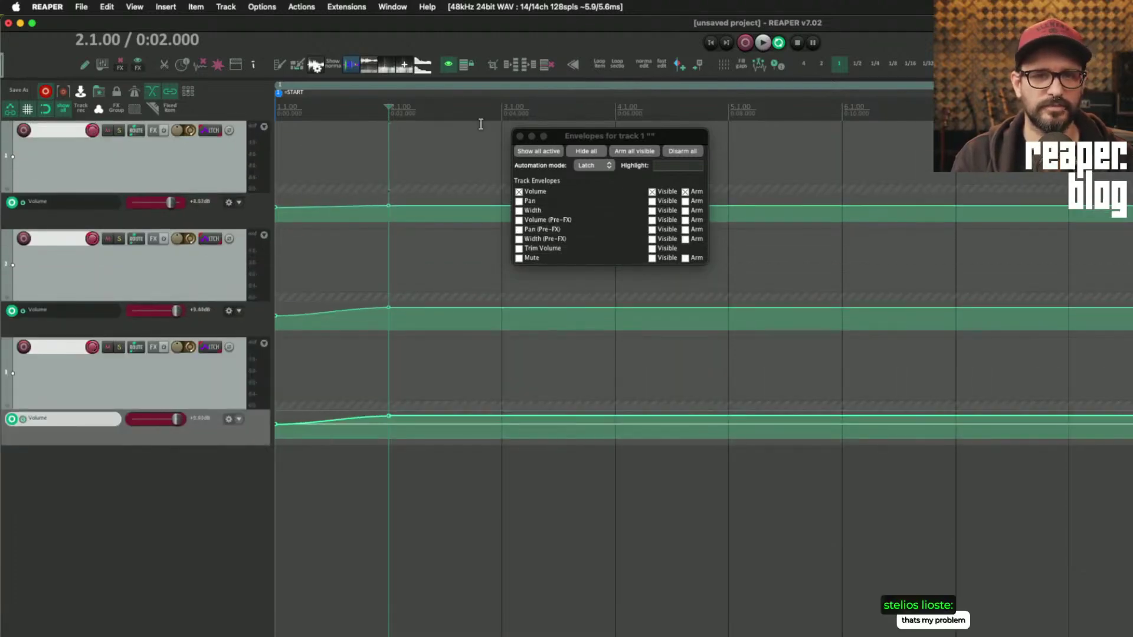
left_click(504, 112)
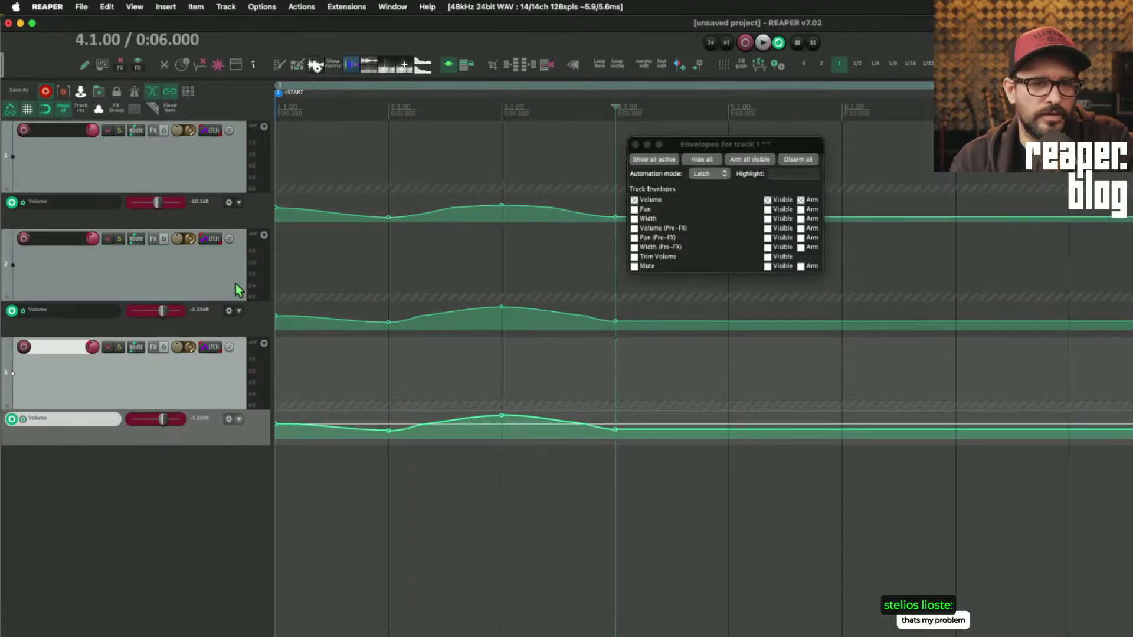
- Reselect all three tracks and check which lead and follow parameters are enabled for Group 1
left_click(228, 173)
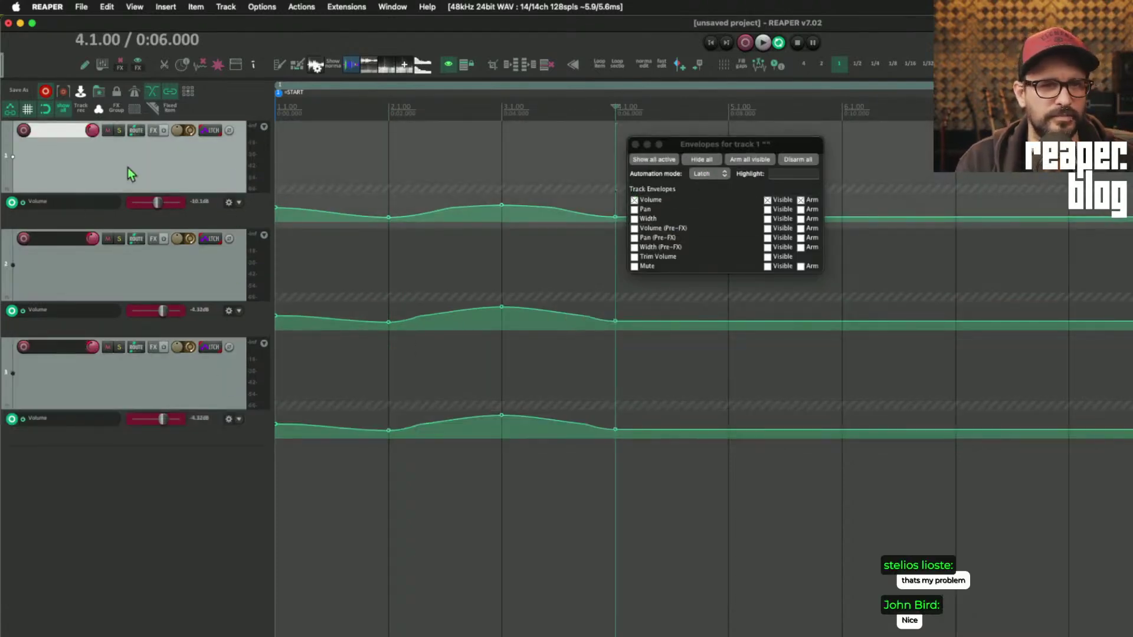
left_click(140, 391, "shift")
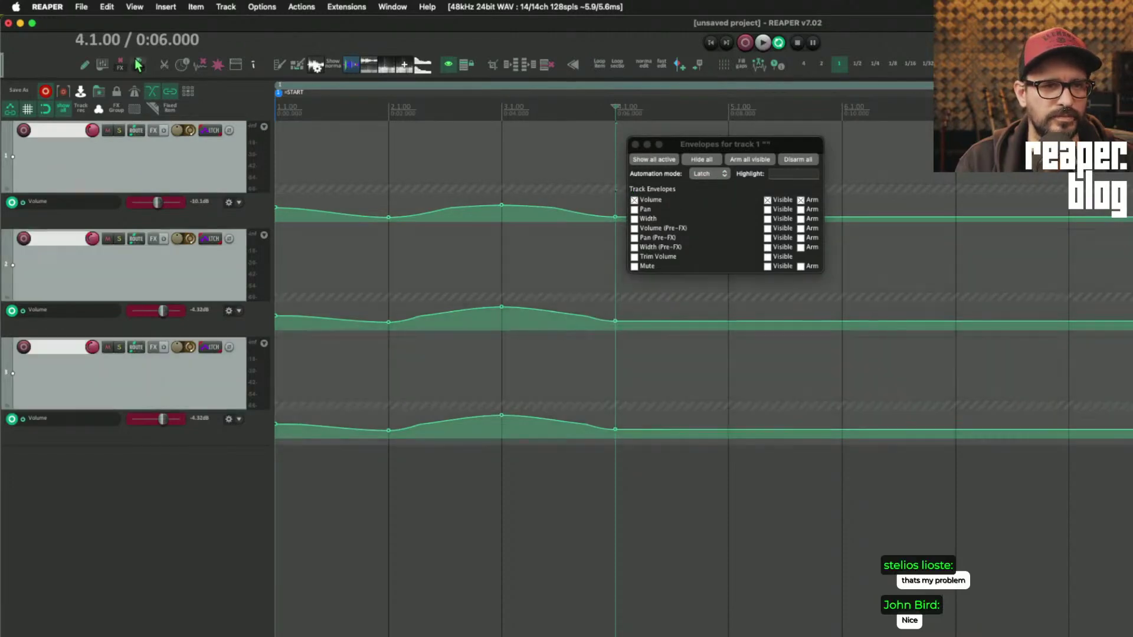
left_click(98, 107)
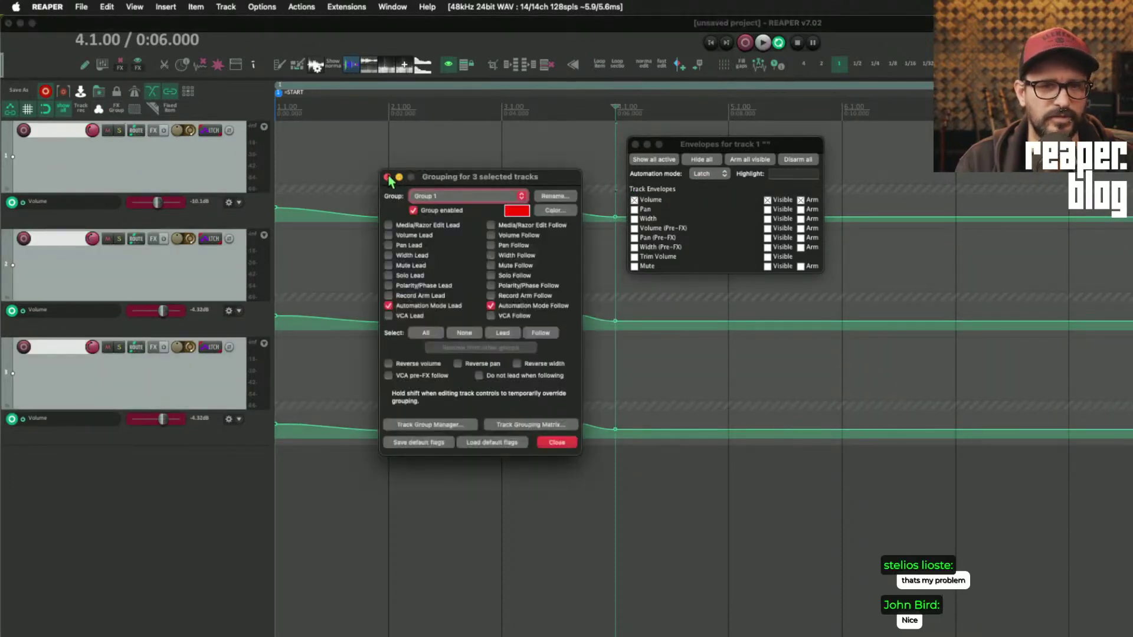
left_click(387, 178)
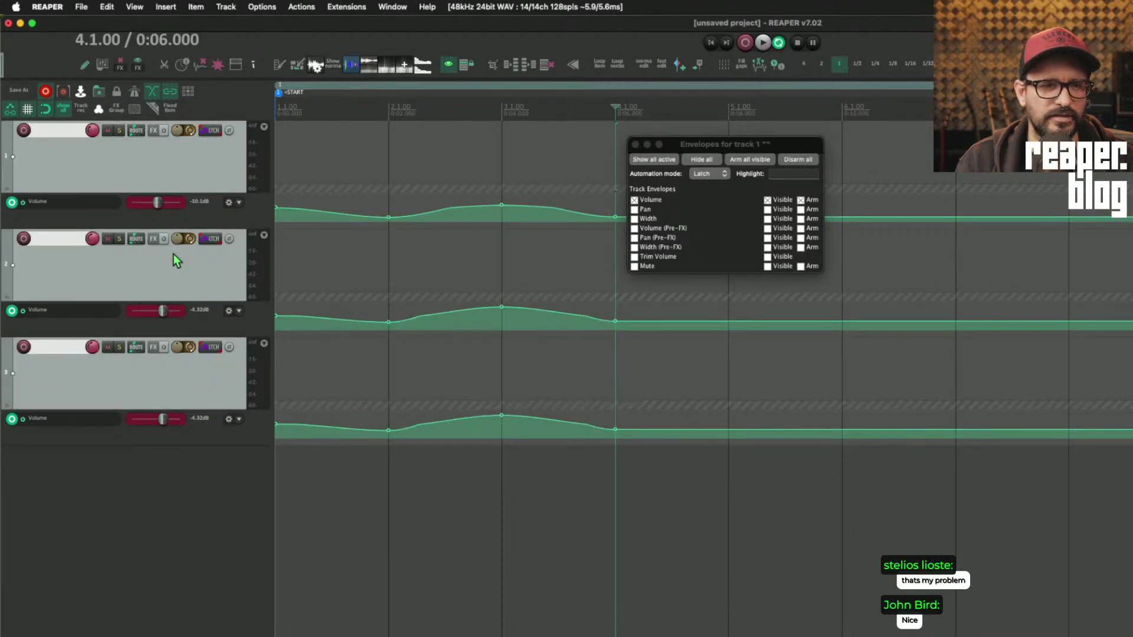
- Lower the volume slightly and change the pan of the three selected tracks together, writing the automation at measure 4
mouse_move(93, 239)
left_mouse_down()
mouse_move(92, 259)
mouse_move(94, 241)
left_mouse_up()
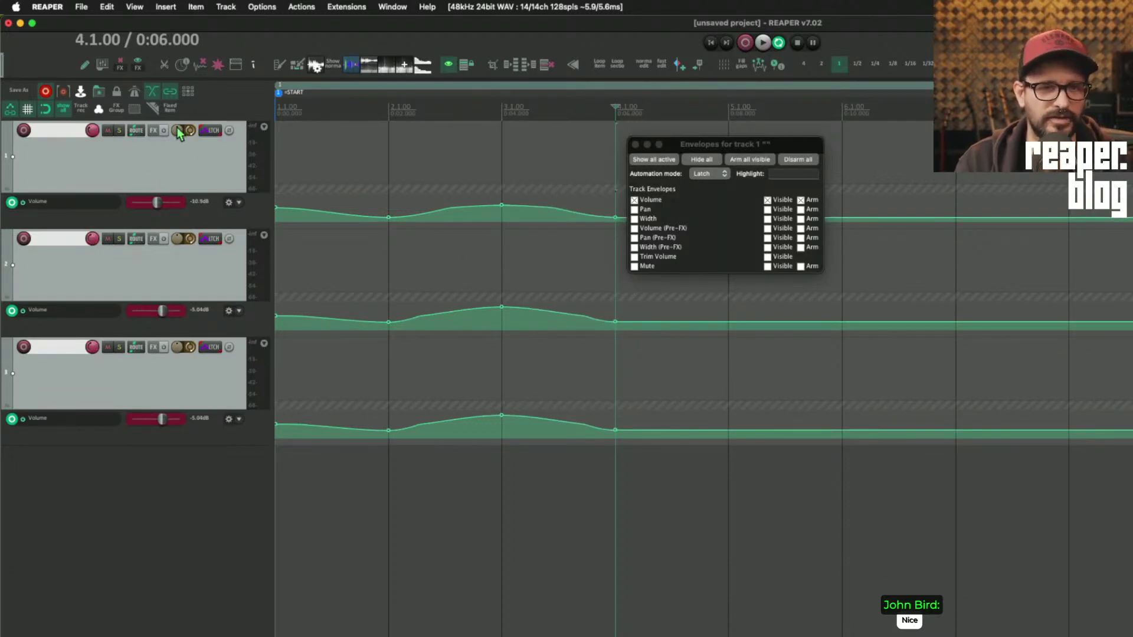
left_click_drag(178, 131, 178, 169)
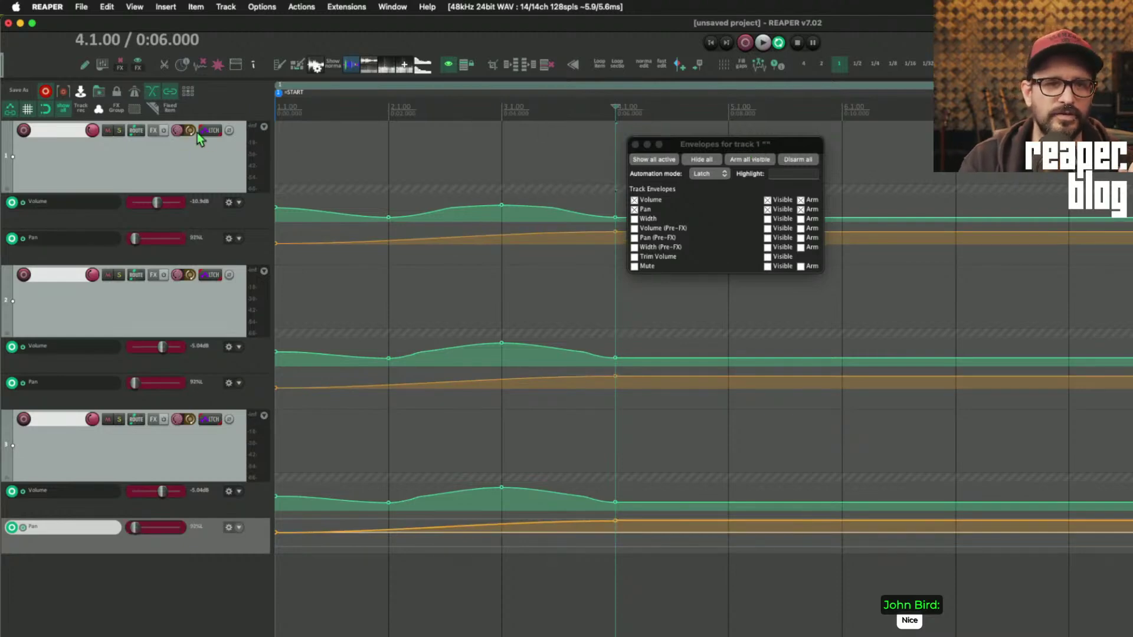
left_click(101, 110)
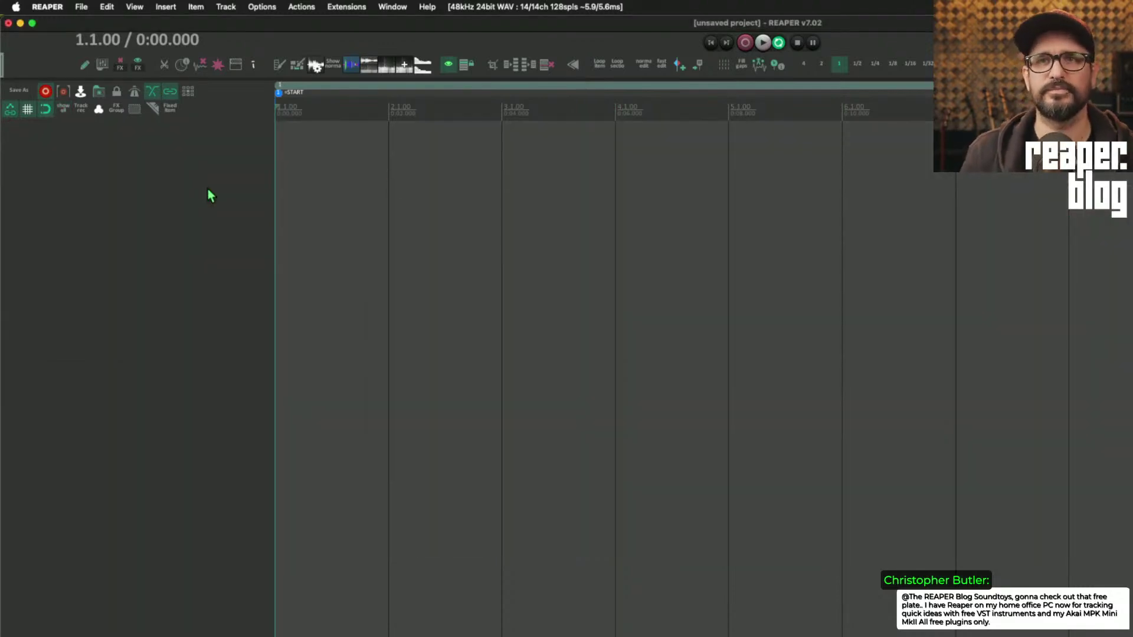
- Insert Analog Lab V (Arturia) on a new virtual instrument track and look over its preset types
right_click(208, 196)
left_click(197, 226)
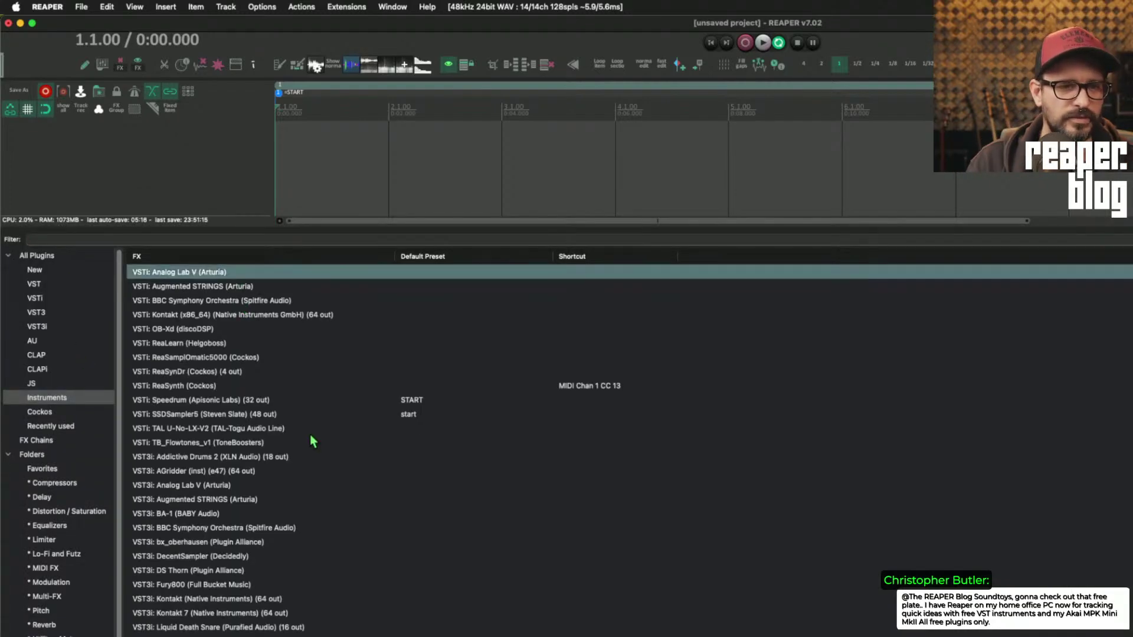
key("Return")
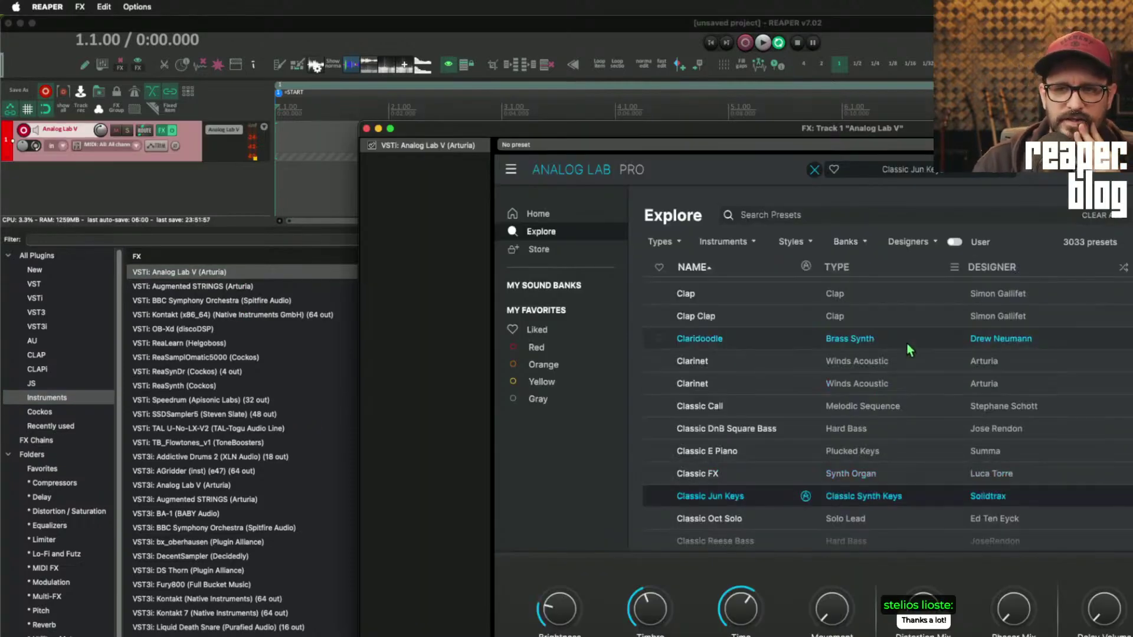
left_click(679, 242)
left_click(680, 242)
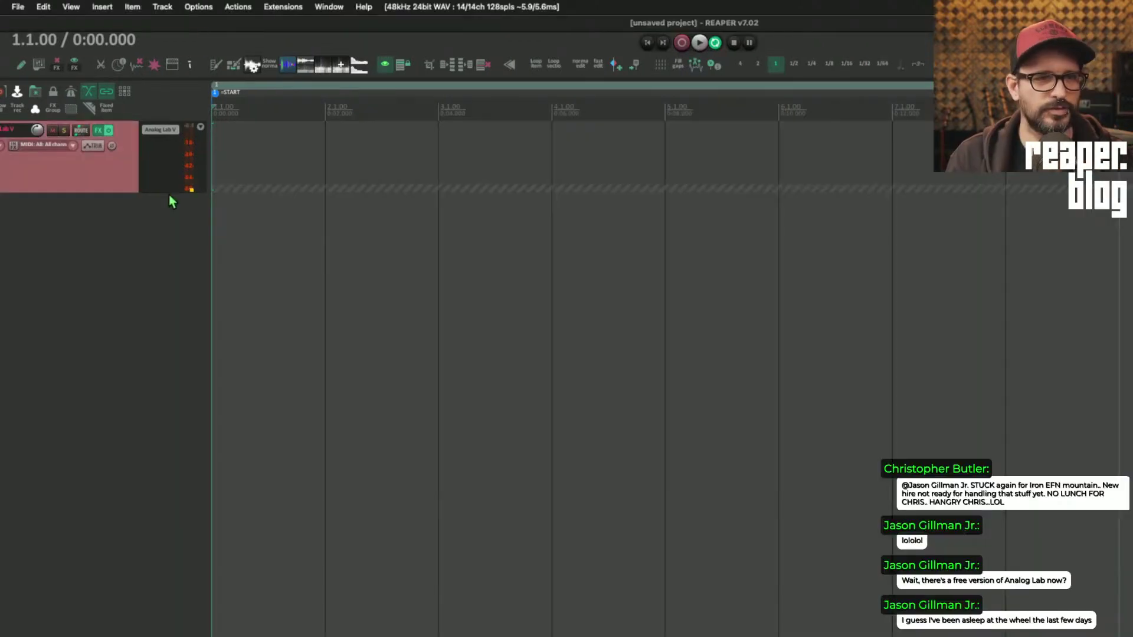
- Reopen the Analog Lab V window, reposition it, and look through its preset browser and Bass category
left_click_drag(169, 195, 222, 187)
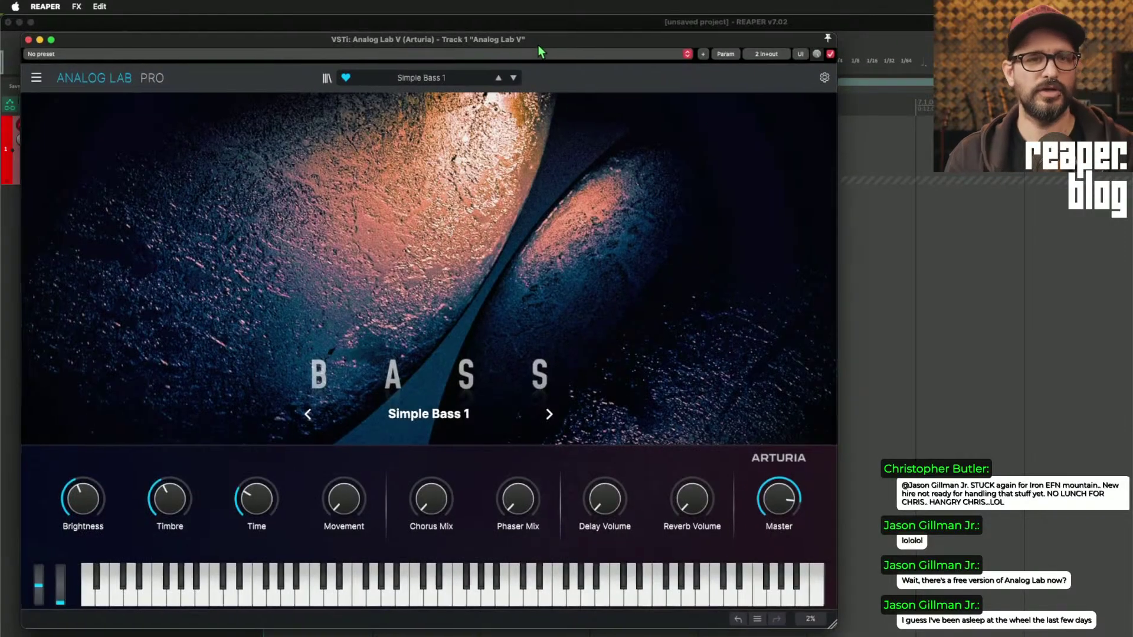
left_click_drag(538, 44, 564, 43)
left_click(351, 76)
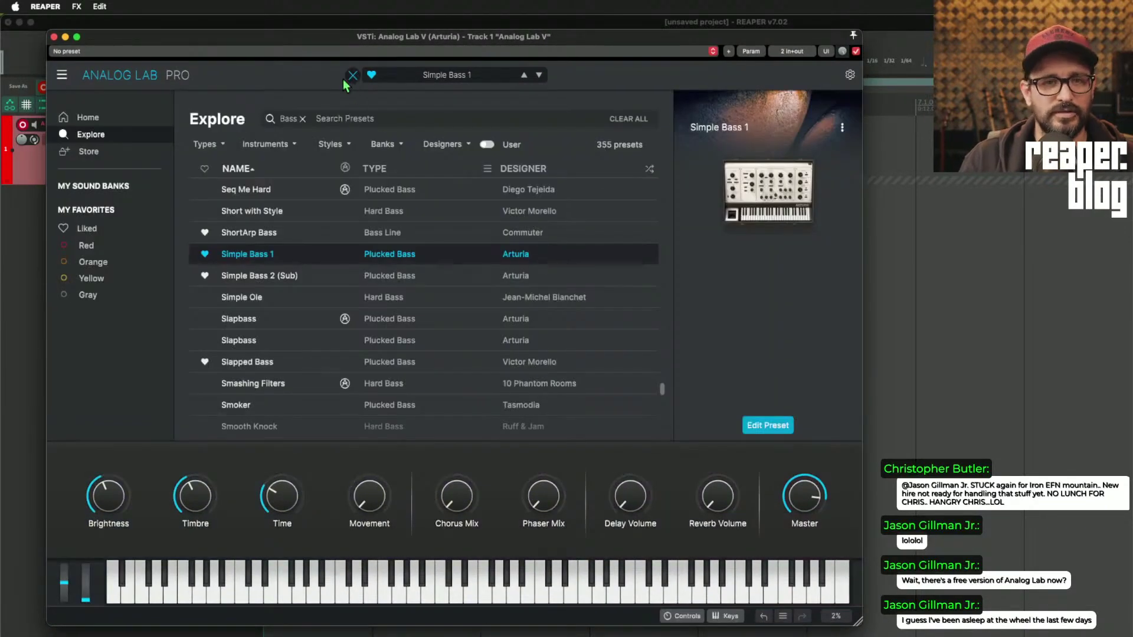
left_click(351, 75)
left_click(430, 76)
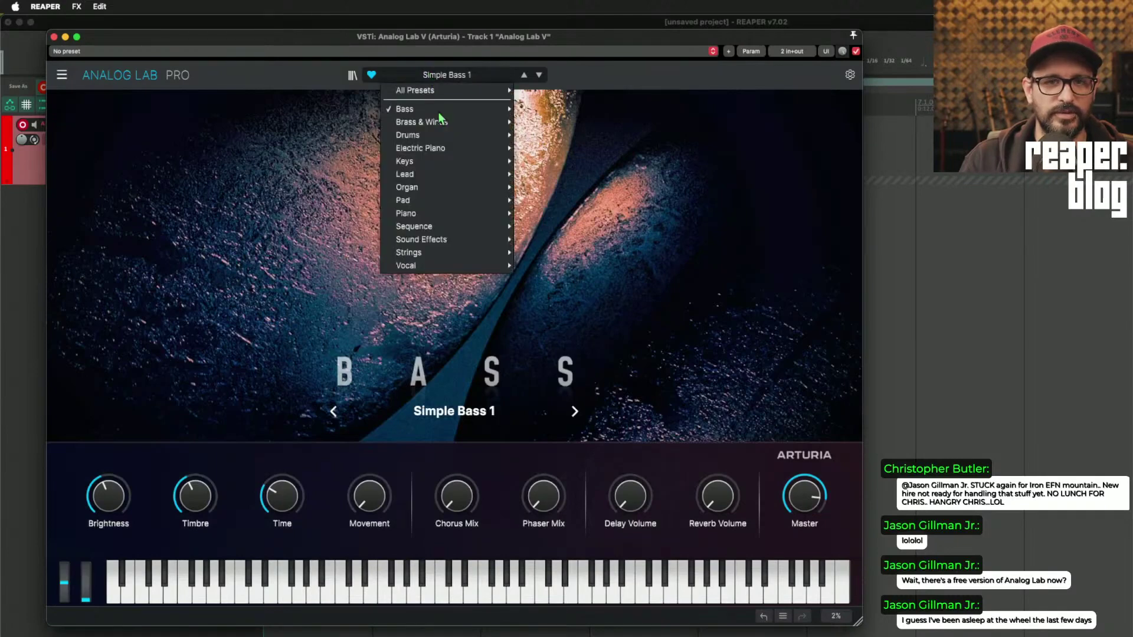
left_click(407, 110)
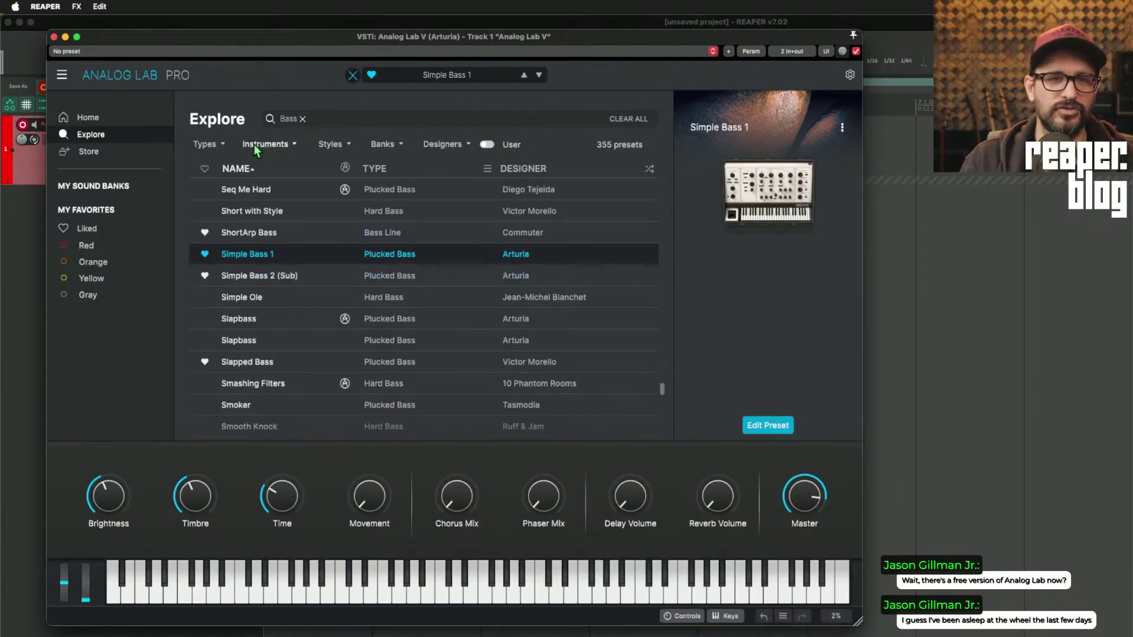
- Examine the Instruments and Types filters available for the Bass presets, then close the preset browser
left_click(289, 149)
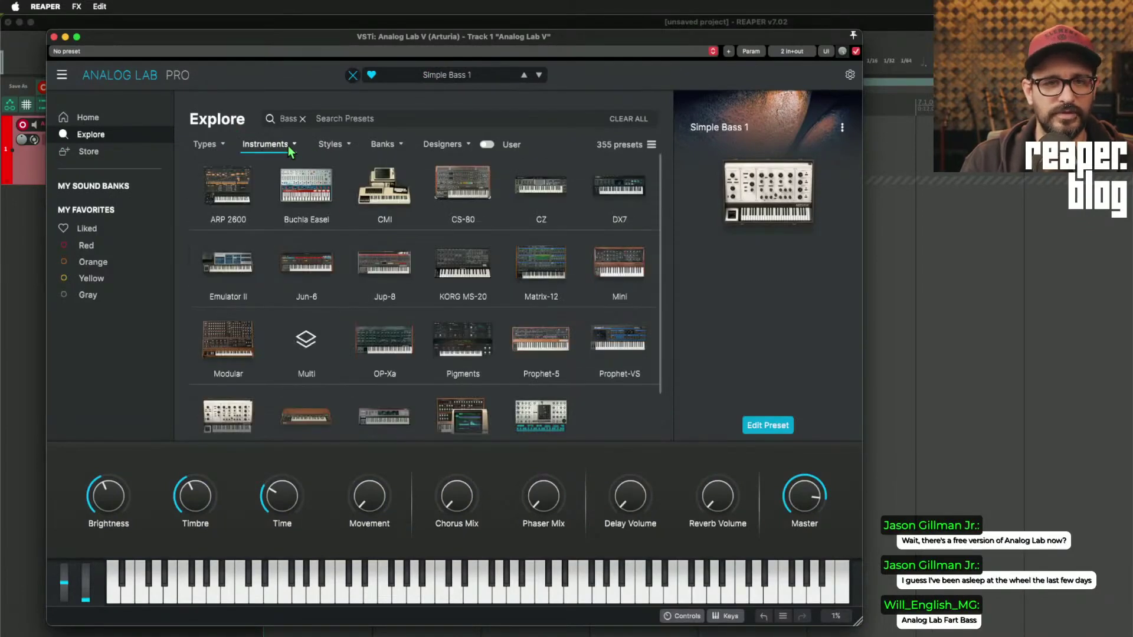
left_click(282, 144)
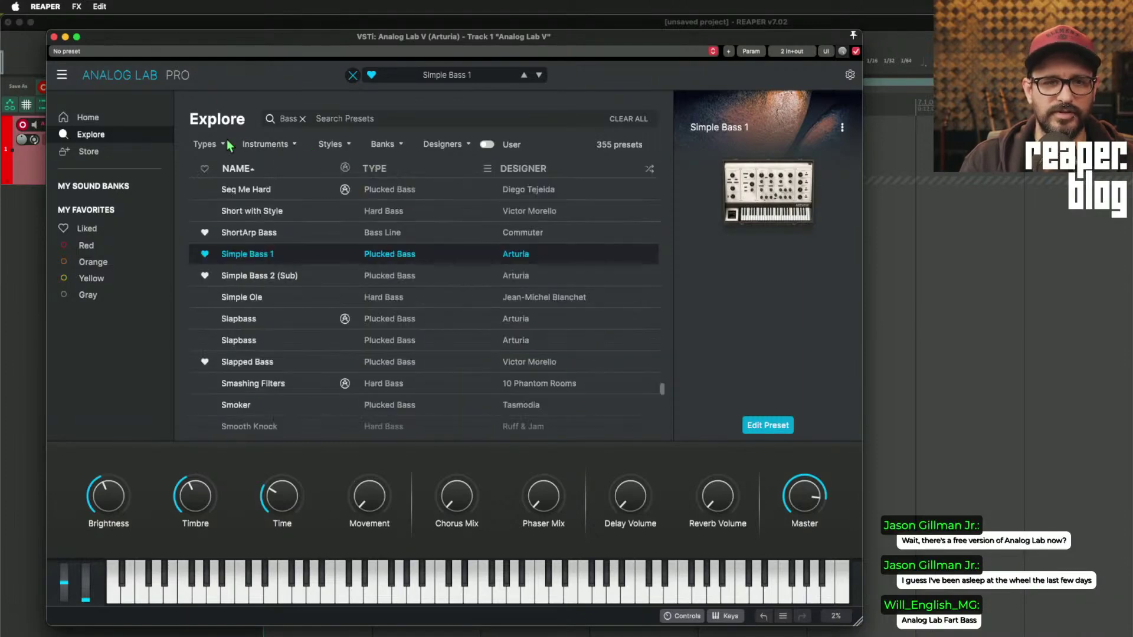
left_click(227, 144)
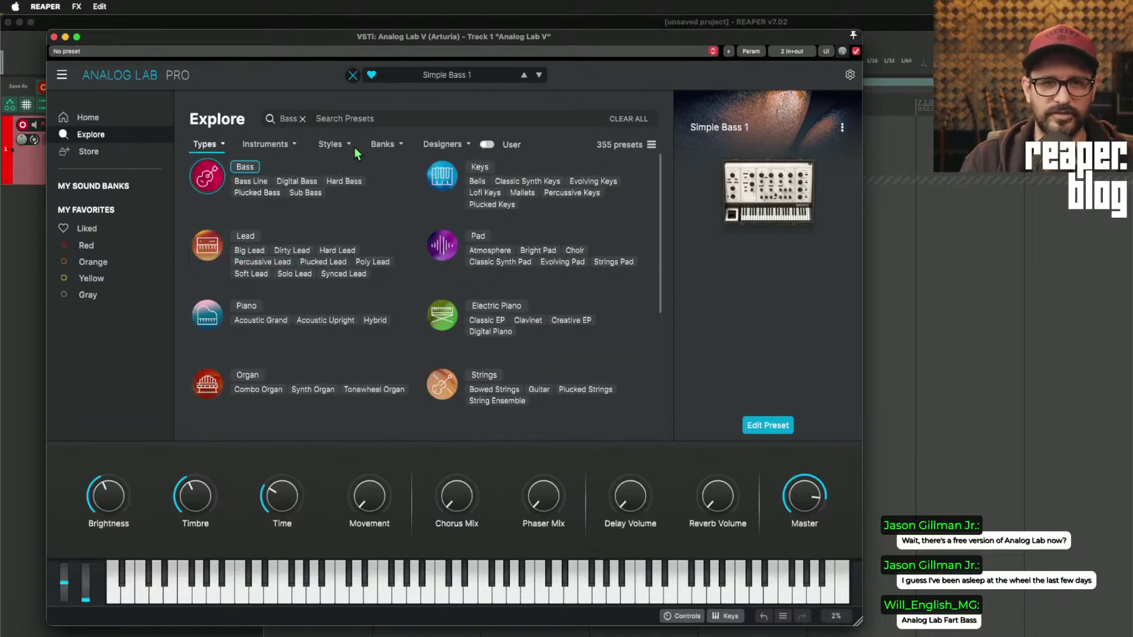
left_click(353, 76)
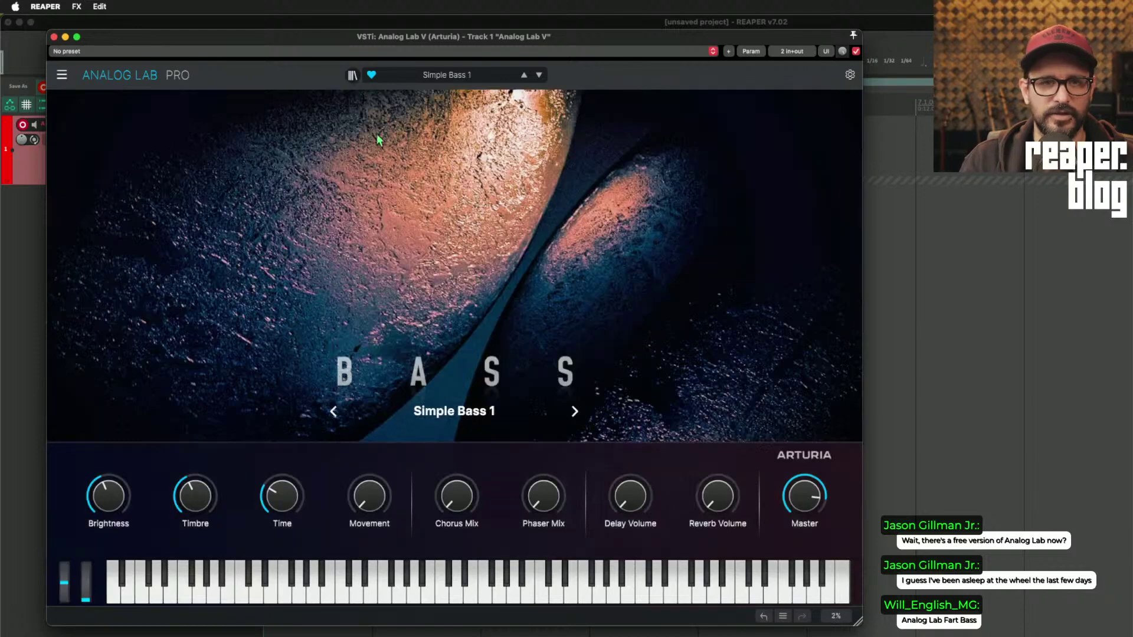
- Audition the bass presets from Simple Ole down to Smoker and mark Smoker as liked
left_click(353, 76)
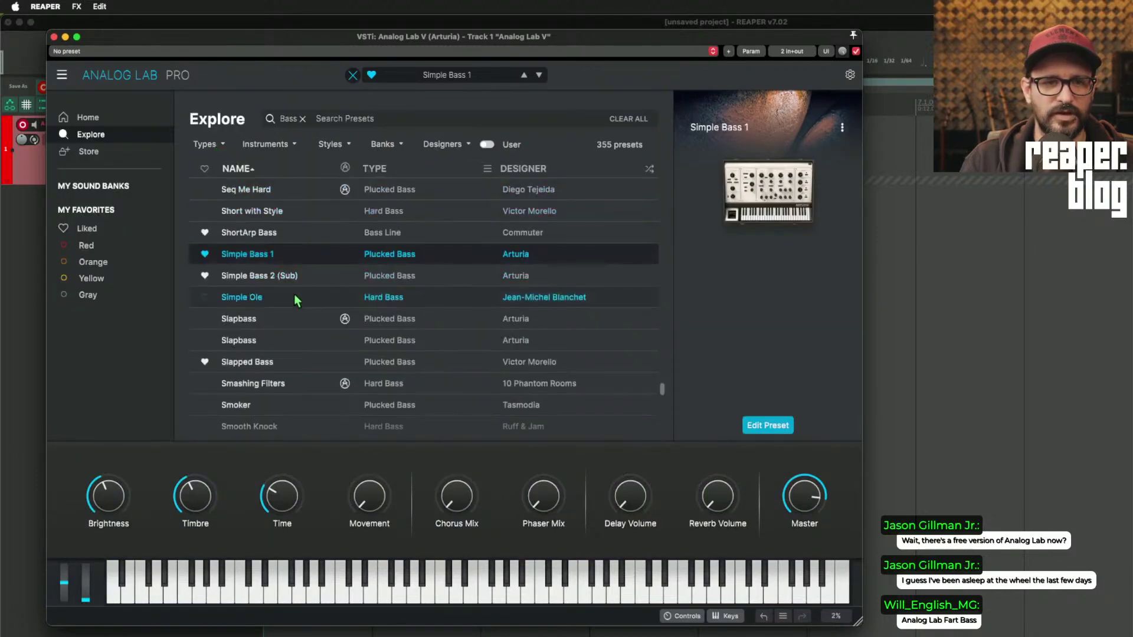
left_click(298, 298)
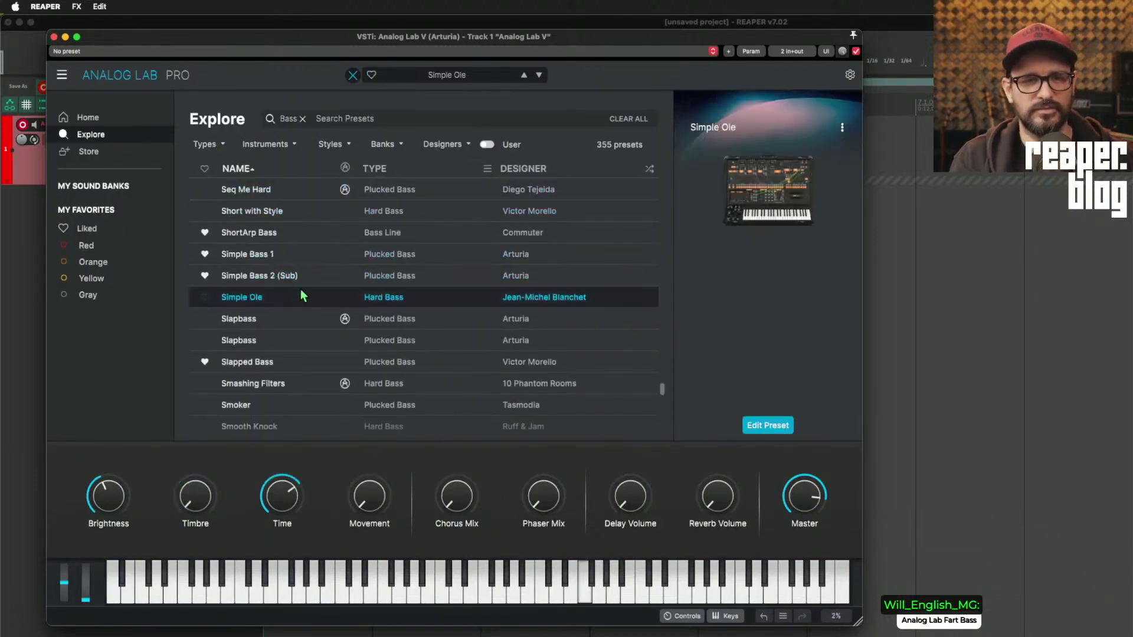
left_click(298, 318)
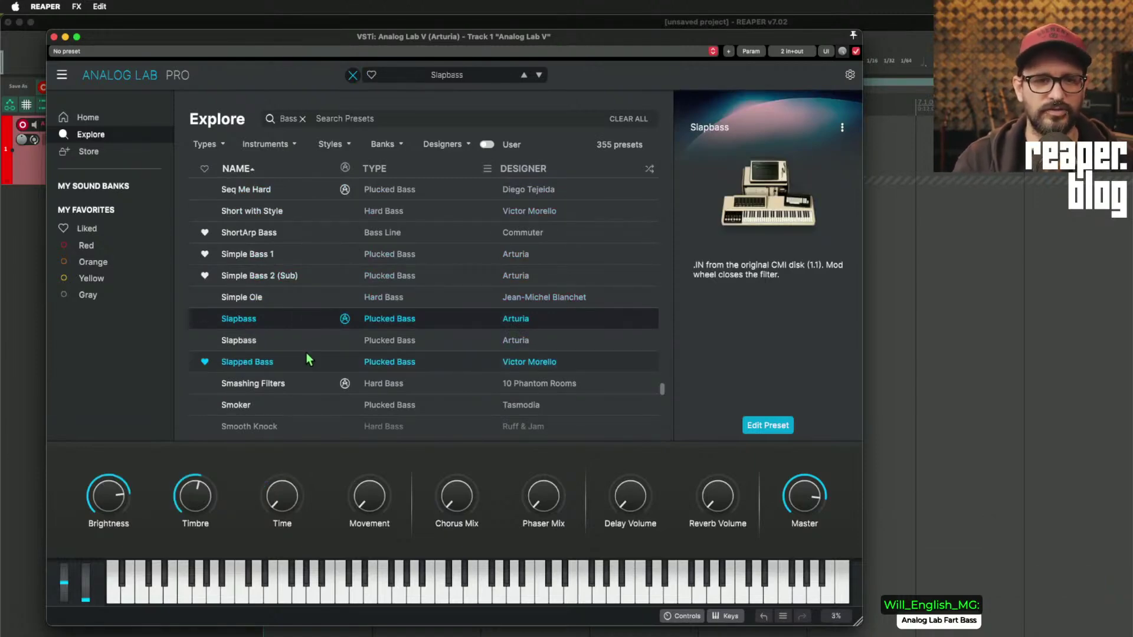
key("Down")
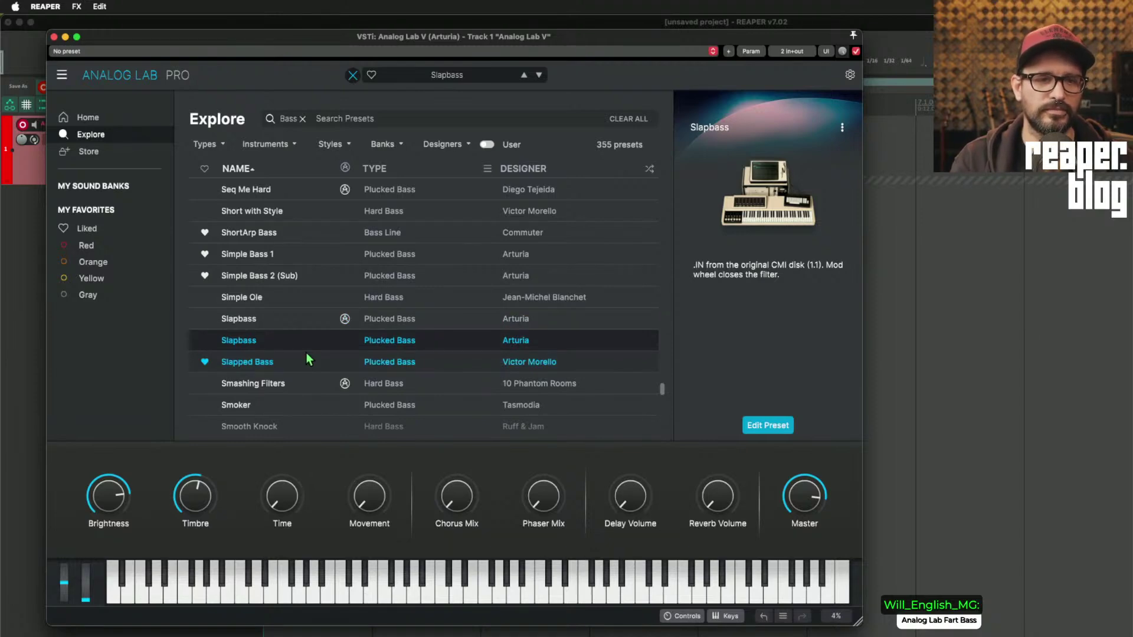
key("Down")
key("Down")
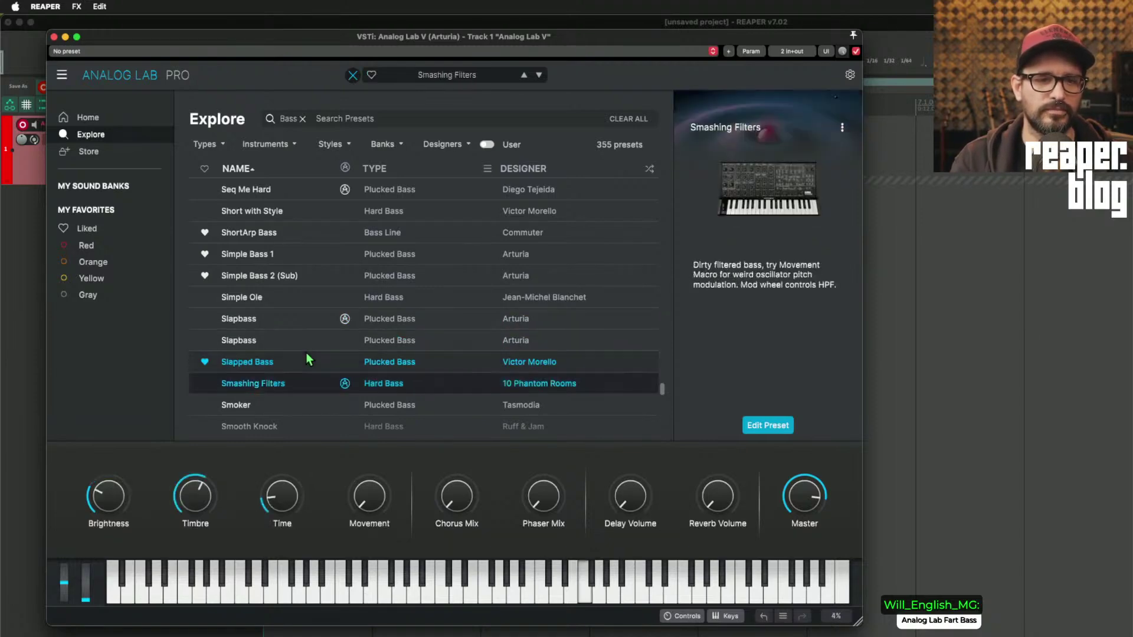
key("Down")
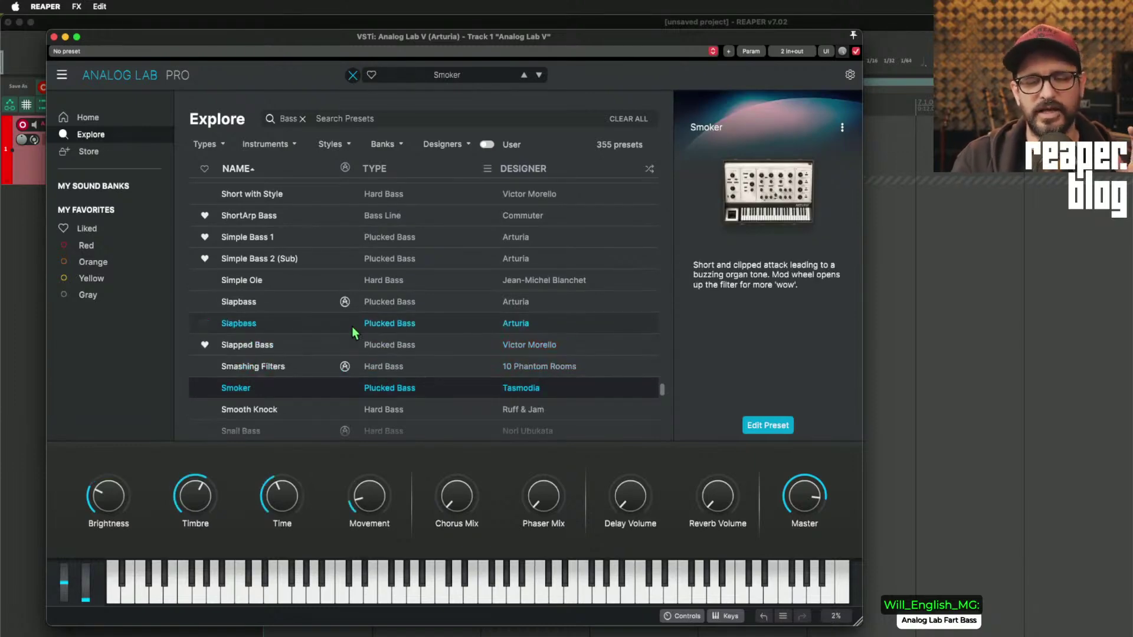
left_click(205, 389)
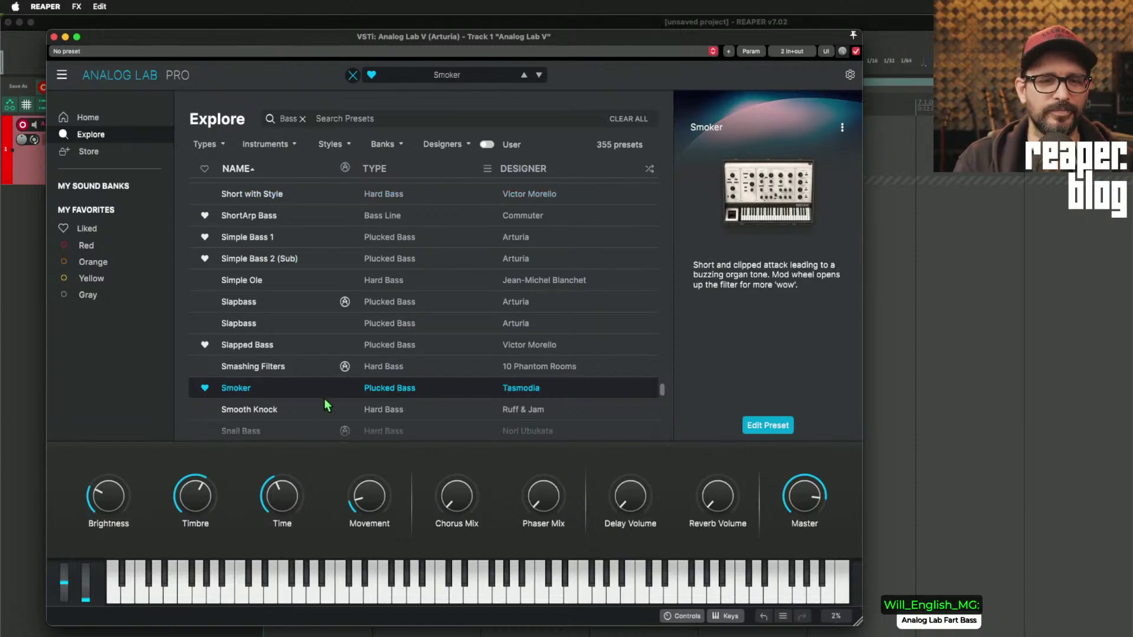
- Sort the Bass presets by liked status and return to the Smoker preset's main view
left_click(215, 144)
left_click(204, 169)
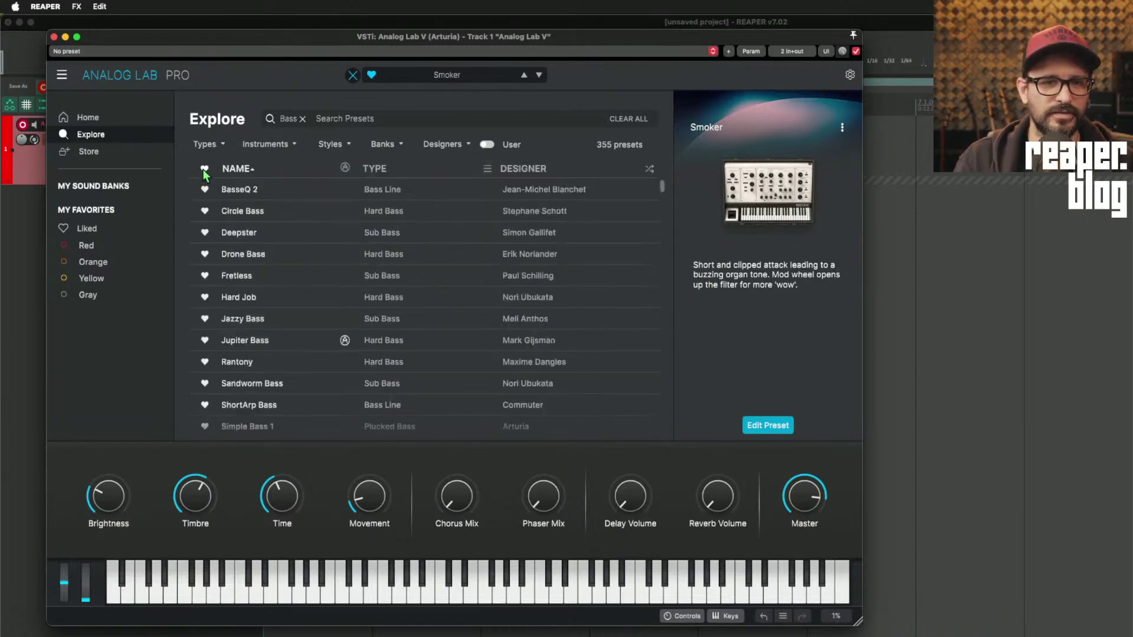
mouse_move(661, 186)
left_mouse_down()
mouse_move(659, 407)
mouse_move(647, 446)
mouse_move(663, 185)
left_mouse_up()
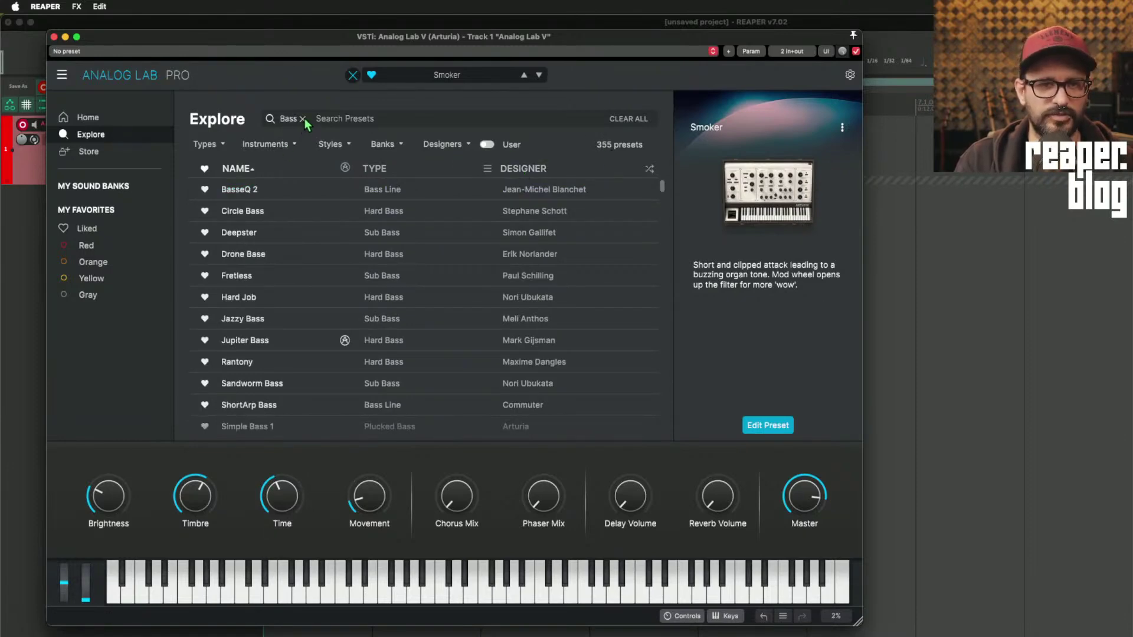
left_click(353, 75)
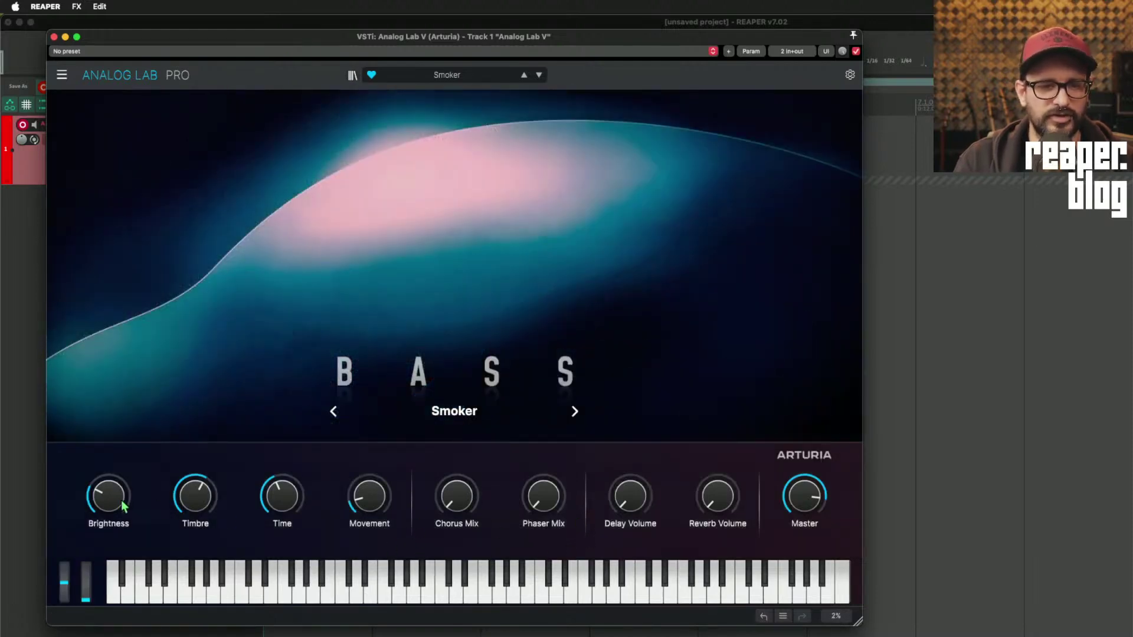
mouse_move(109, 503)
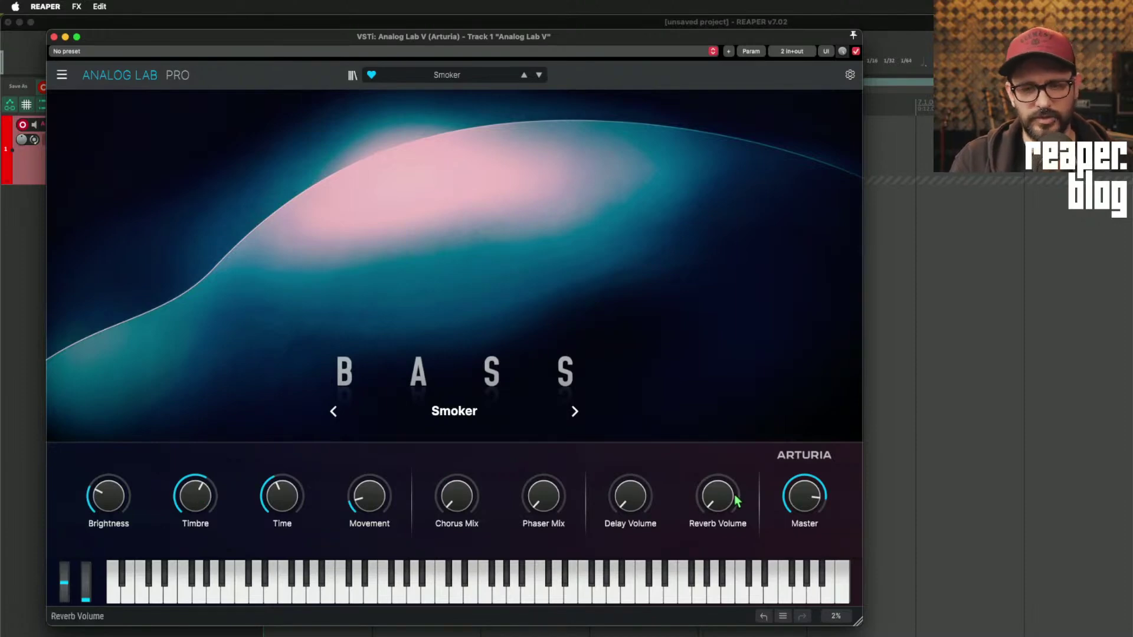
- Adjust the Smoker preset's Timbre and Time, set Movement to about 0.46, and raise Brightness
mouse_move(201, 510)
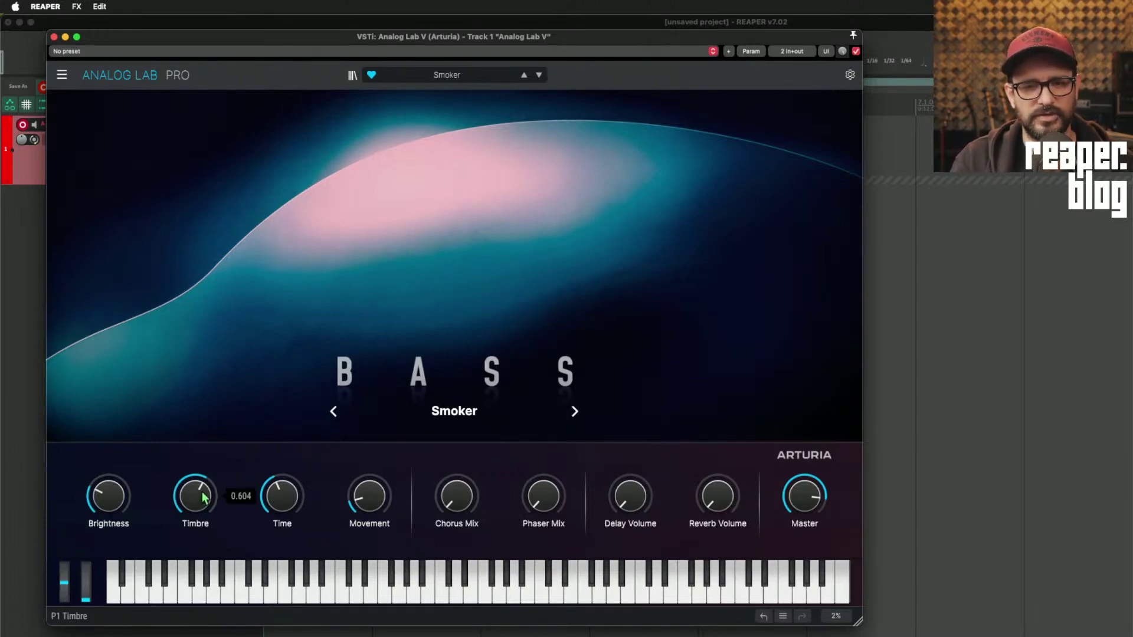
left_click_drag(198, 501, 197, 483)
left_click_drag(282, 502, 282, 558)
mouse_move(282, 496)
left_mouse_down()
mouse_move(298, 505)
mouse_move(282, 476)
left_mouse_up()
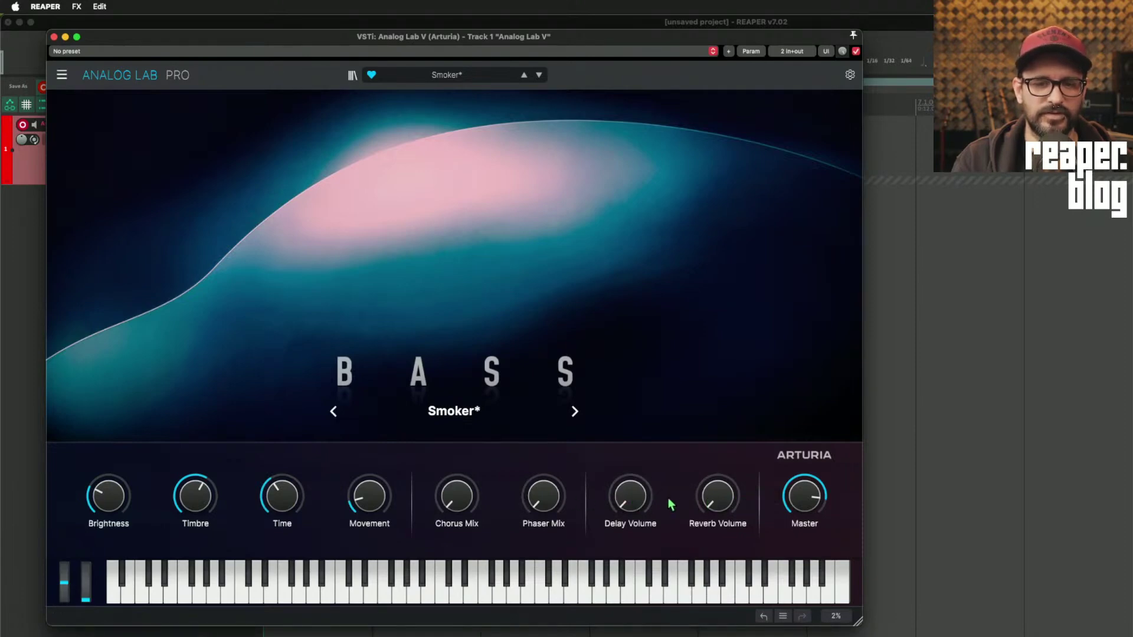
left_click_drag(406, 501, 406, 453)
mouse_move(366, 496)
left_mouse_down()
mouse_move(366, 510)
mouse_move(369, 489)
left_mouse_up()
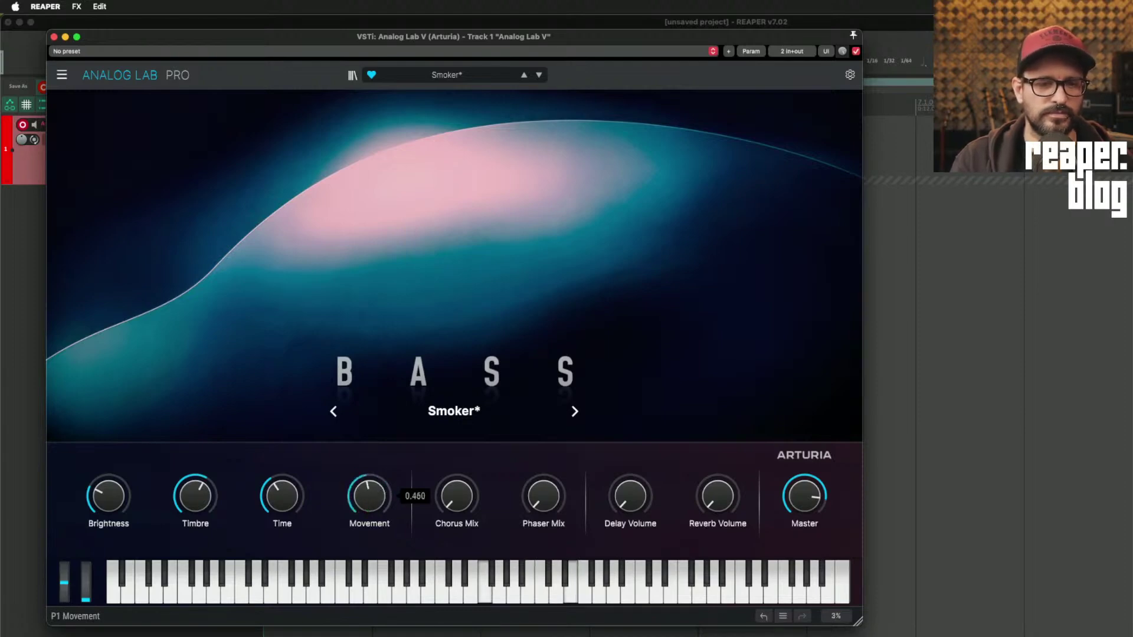
mouse_move(109, 496)
left_mouse_down()
mouse_move(109, 509)
mouse_move(108, 496)
left_mouse_up()
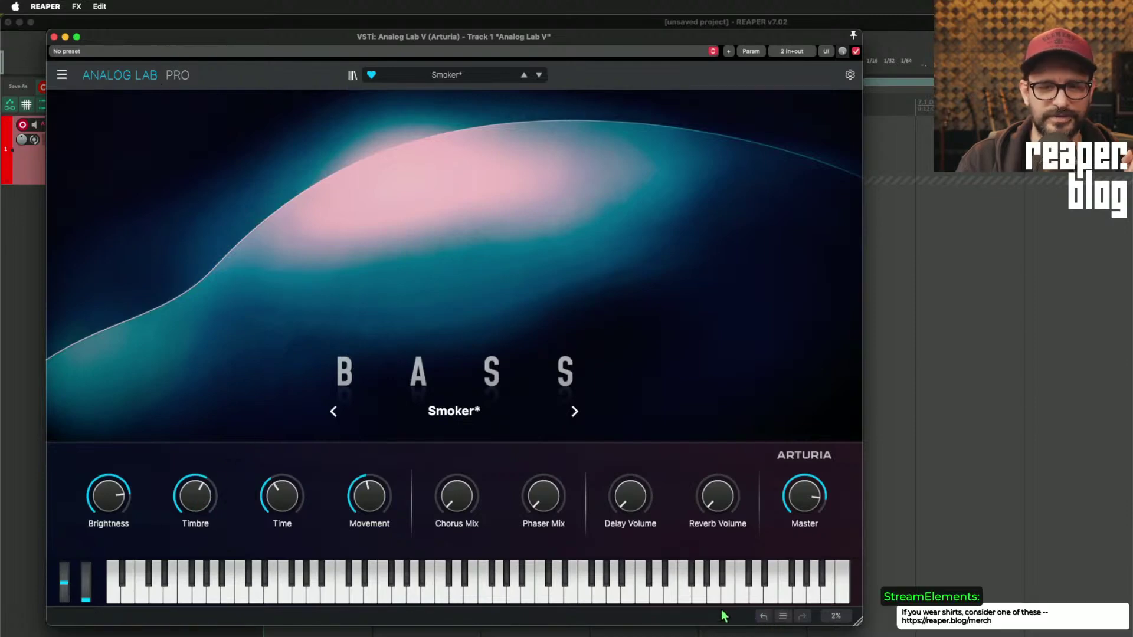
- Open the Smoker preset for editing and check the effect types available for Effect A
left_click(354, 76)
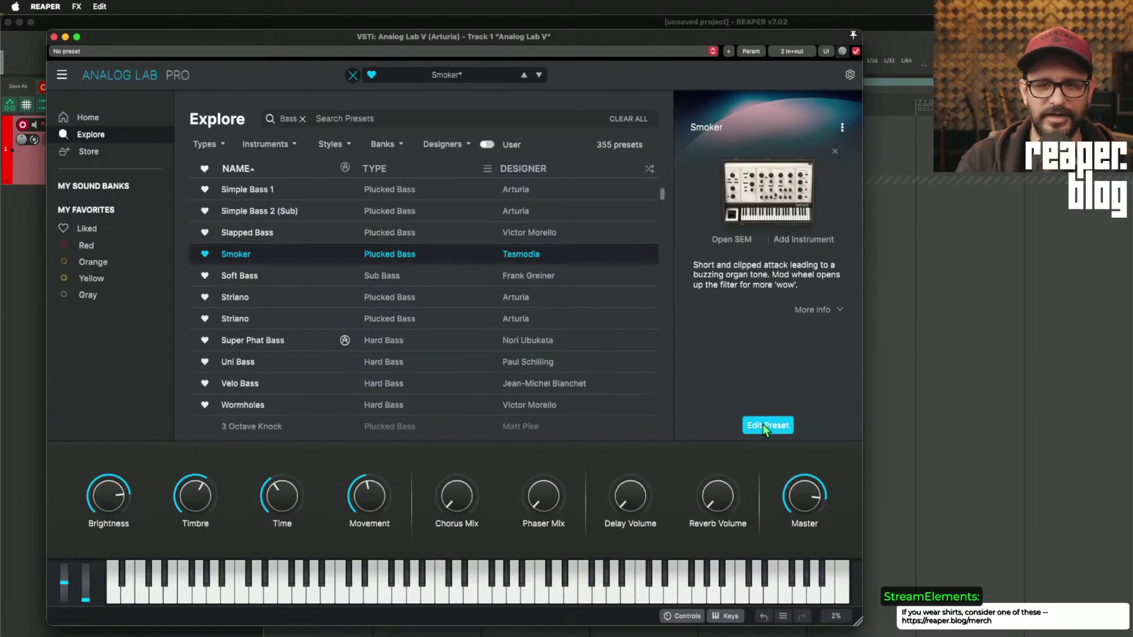
left_click(756, 426)
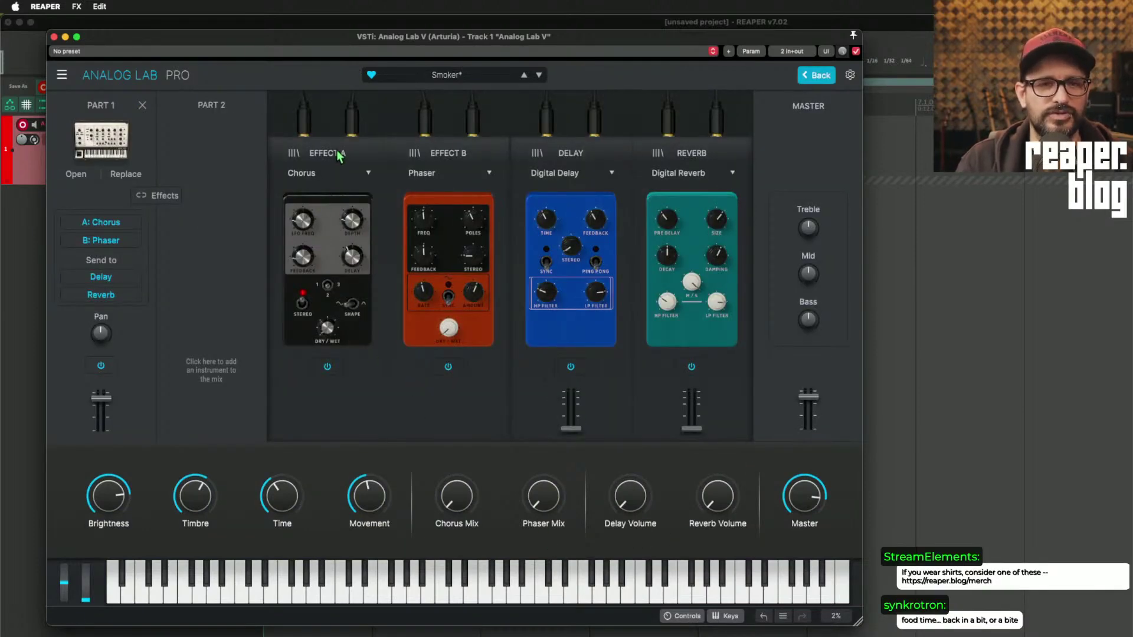
left_click(303, 172)
left_click(385, 396)
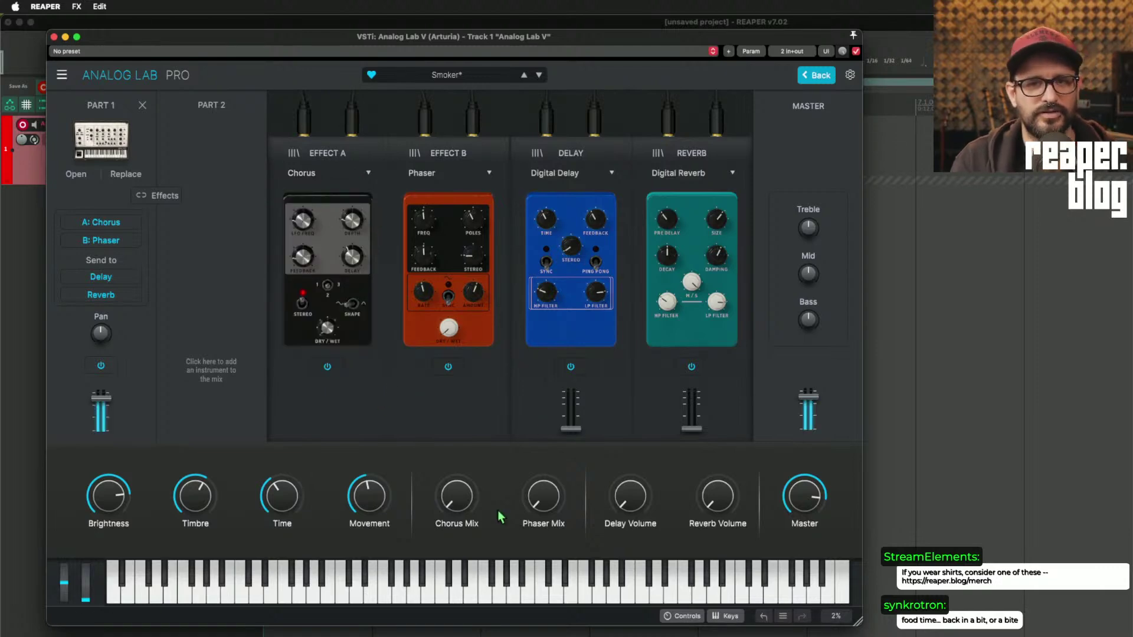
- Raise Chorus Mix and Reverb Volume, setting Phaser Mix to about 0.652 and Delay Volume to about 0.704
left_click_drag(462, 499, 461, 444)
left_click_drag(537, 520, 537, 456)
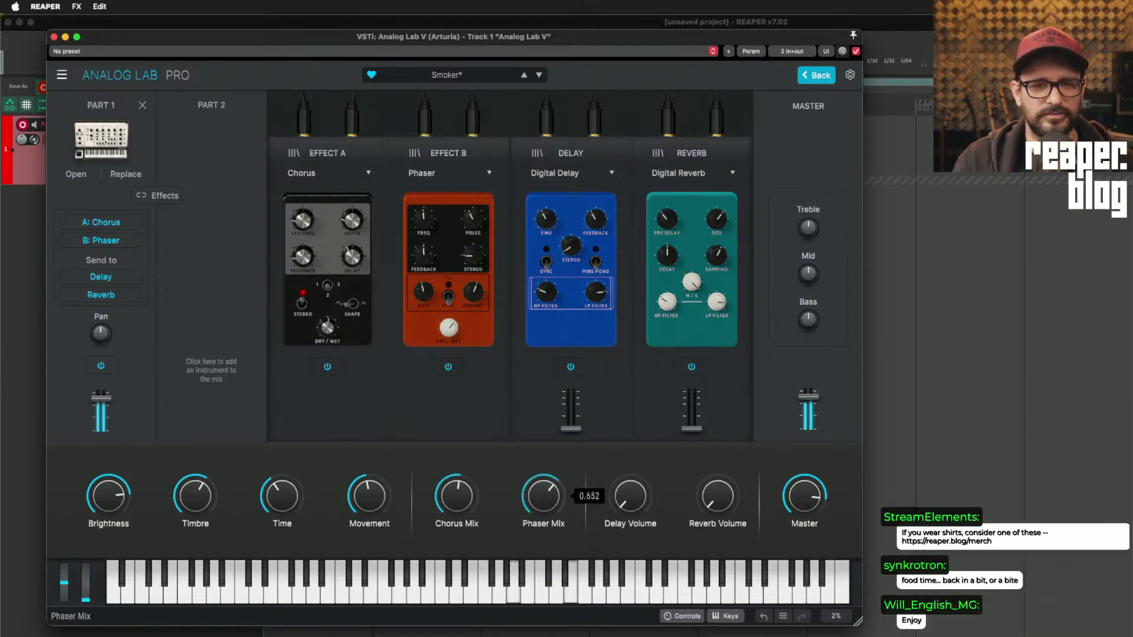
left_click_drag(631, 498, 630, 441)
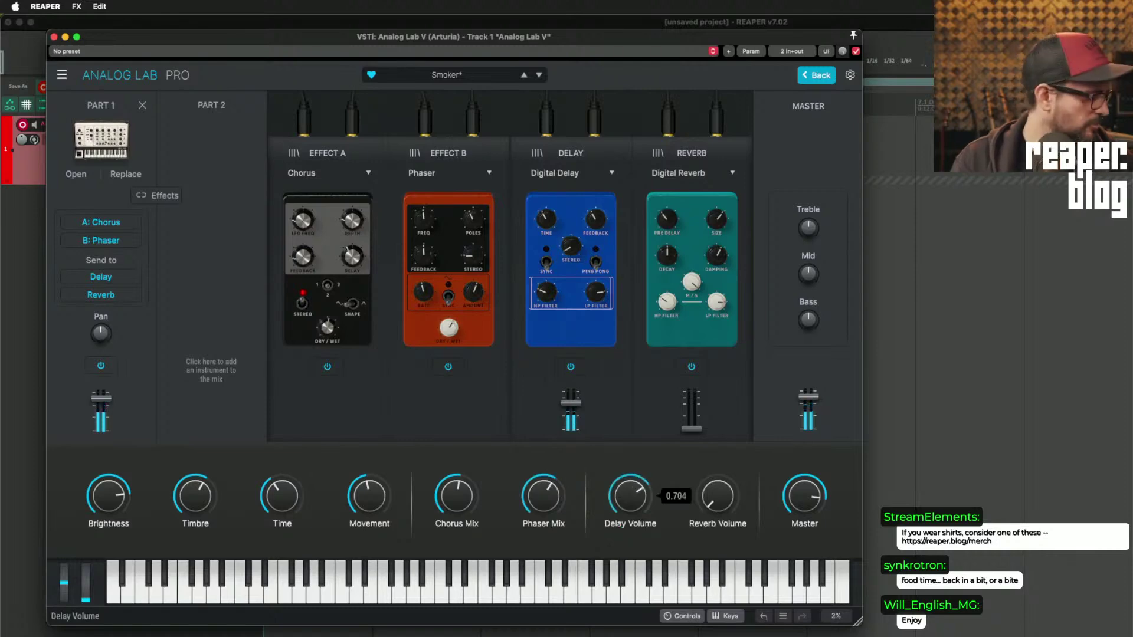
left_click_drag(718, 499, 718, 450)
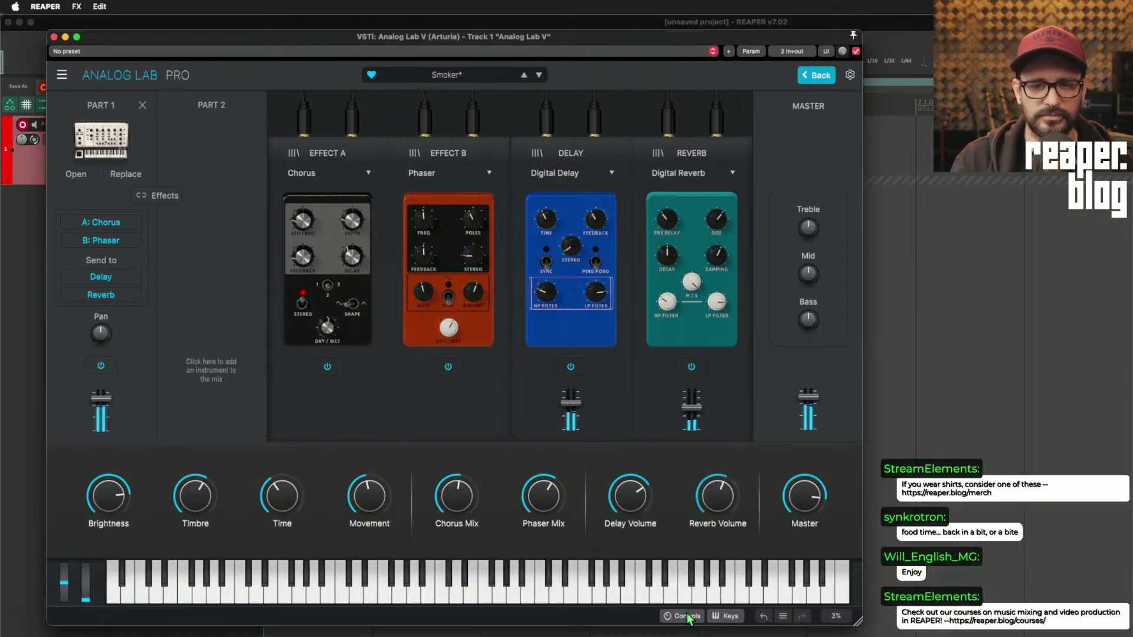
left_click(738, 618)
left_click(732, 620)
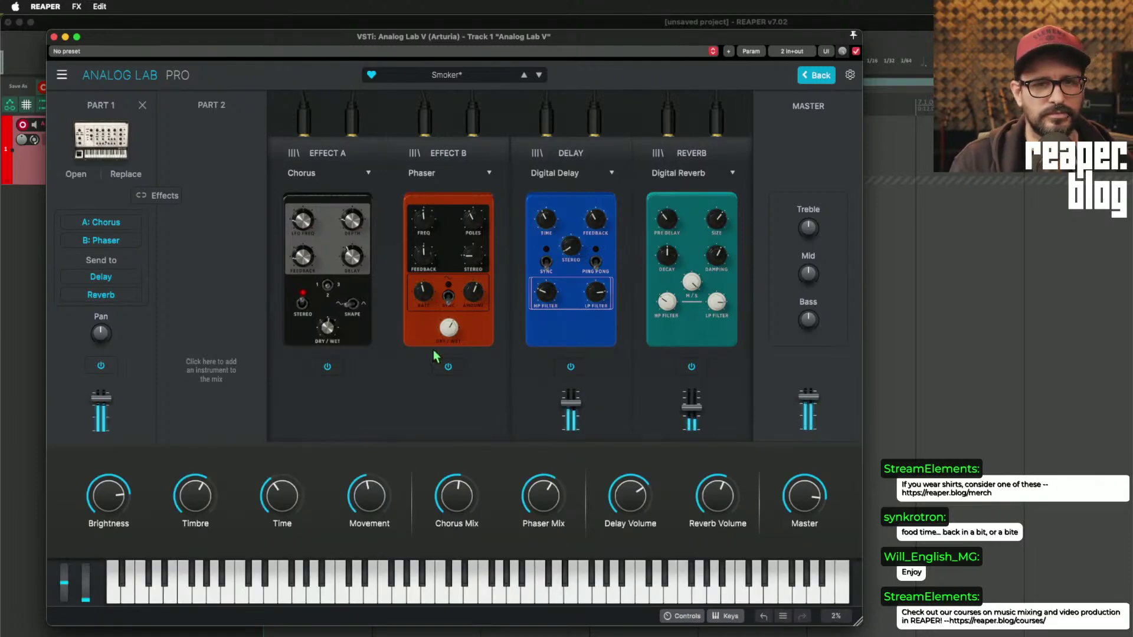
- Switch Effect B to Twin Amp and lower its mix to about 0.556
left_click(424, 173)
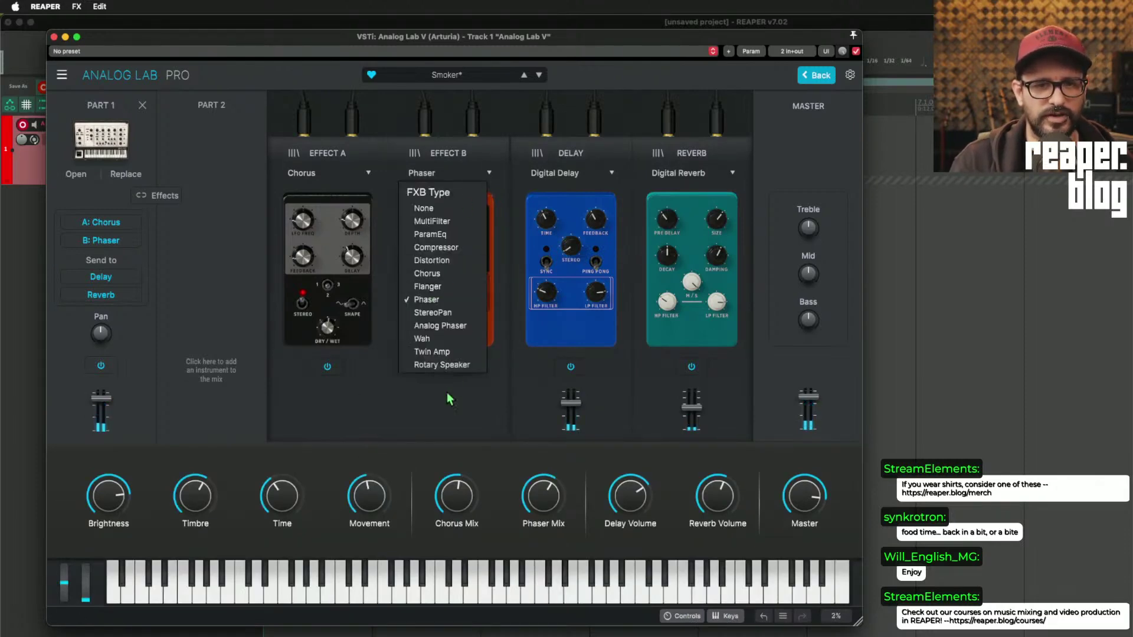
left_click(448, 352)
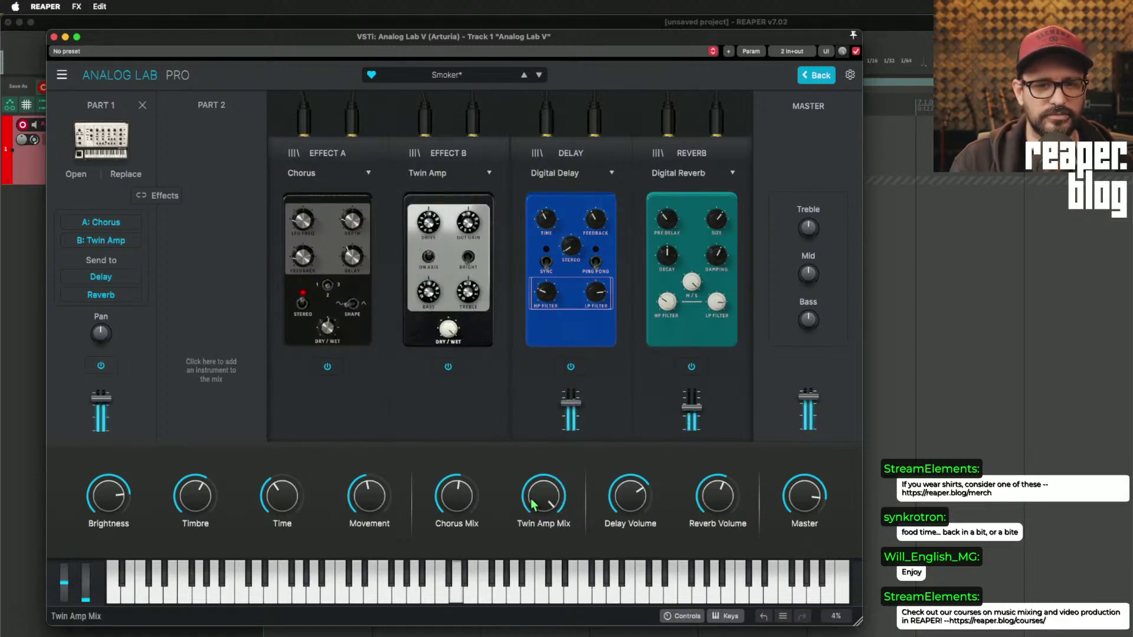
left_click_drag(536, 507, 536, 540)
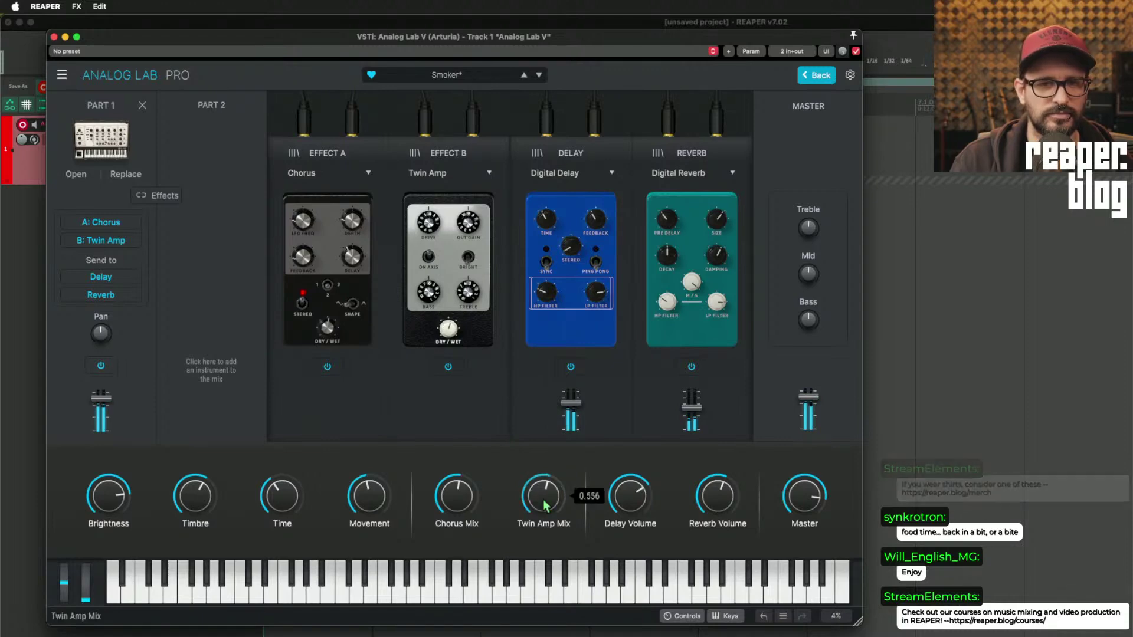
- Change Effect B to MultiFilter and adjust its cutoff
left_click(459, 180)
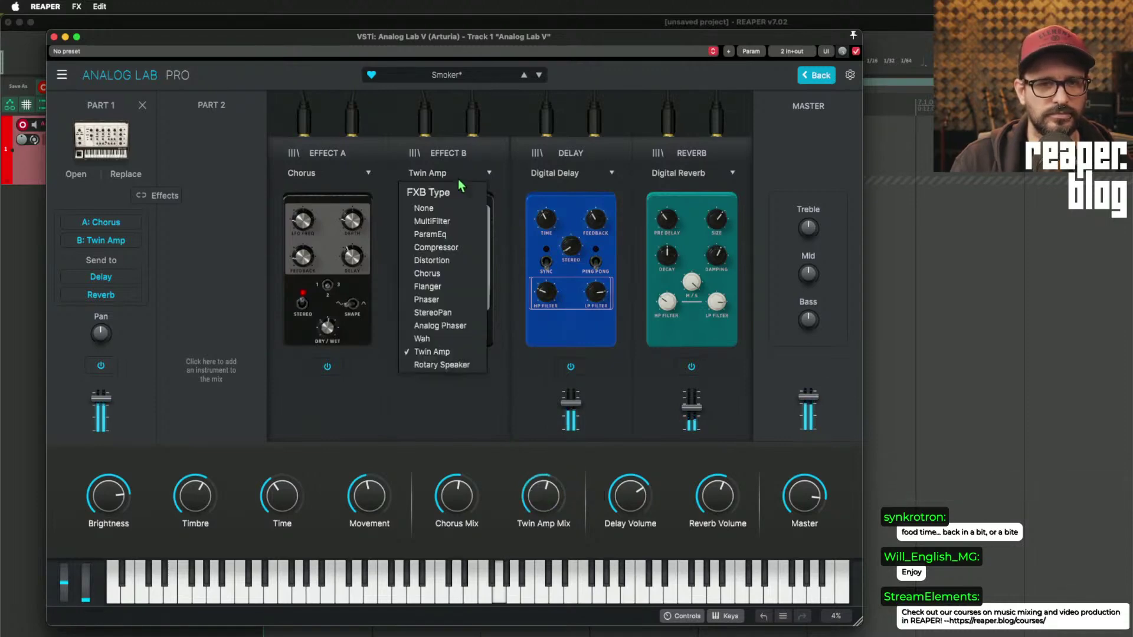
left_click(453, 222)
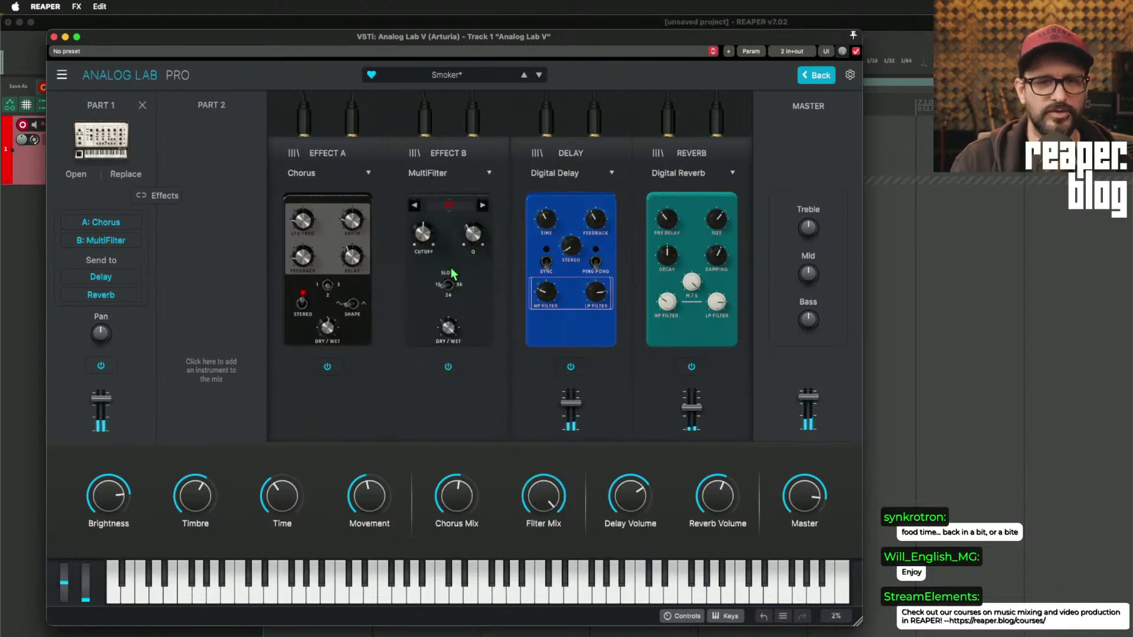
mouse_move(423, 233)
left_mouse_down()
mouse_move(423, 219)
mouse_move(424, 235)
left_mouse_up()
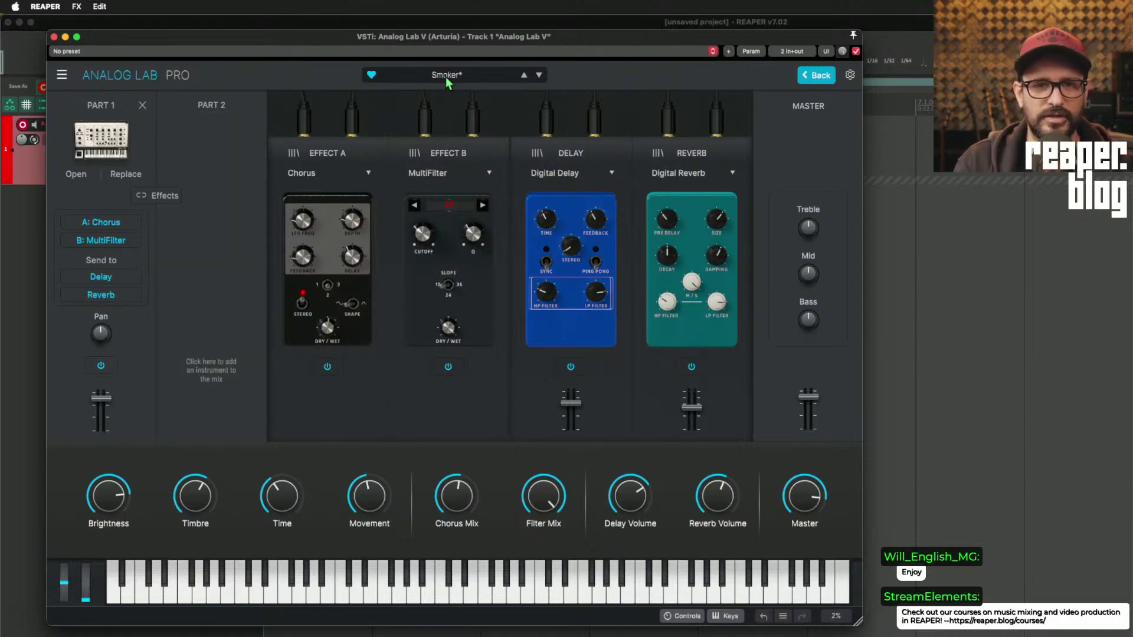
- Add Big Sync Lead as Part 2 of the Beautiful Day preset and open the layered preset for editing
left_click(817, 74)
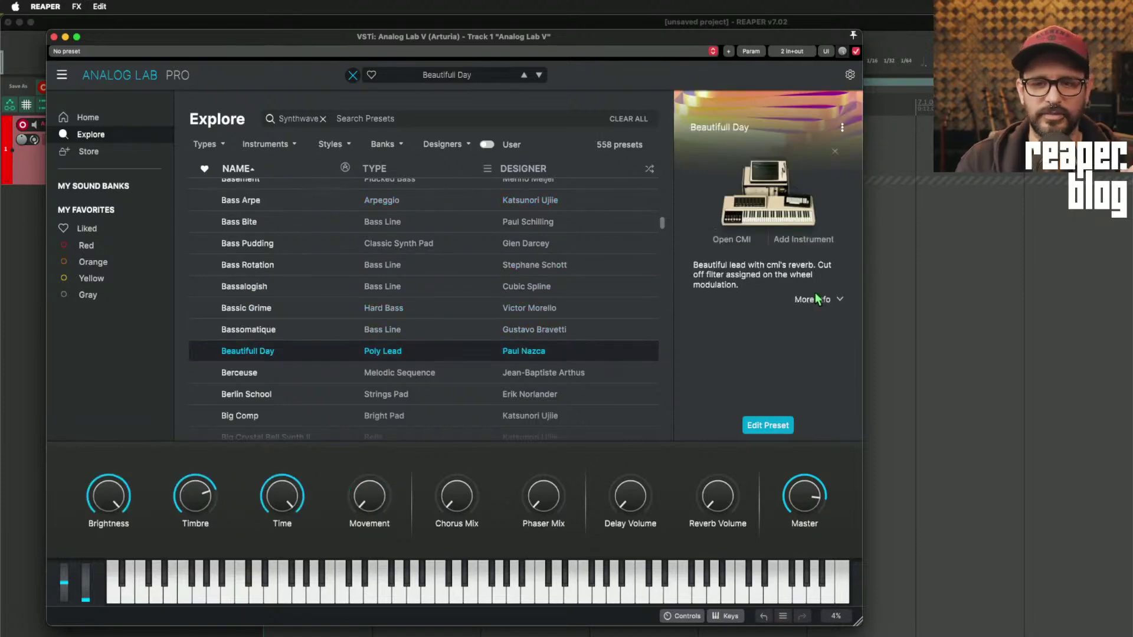
left_click(773, 426)
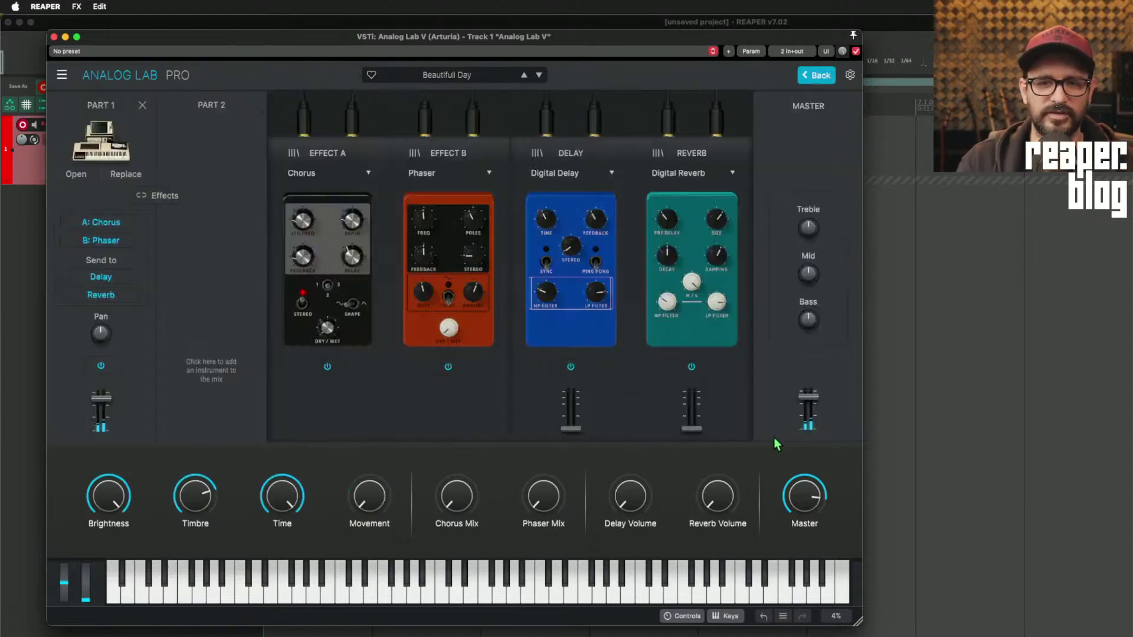
left_click(254, 263)
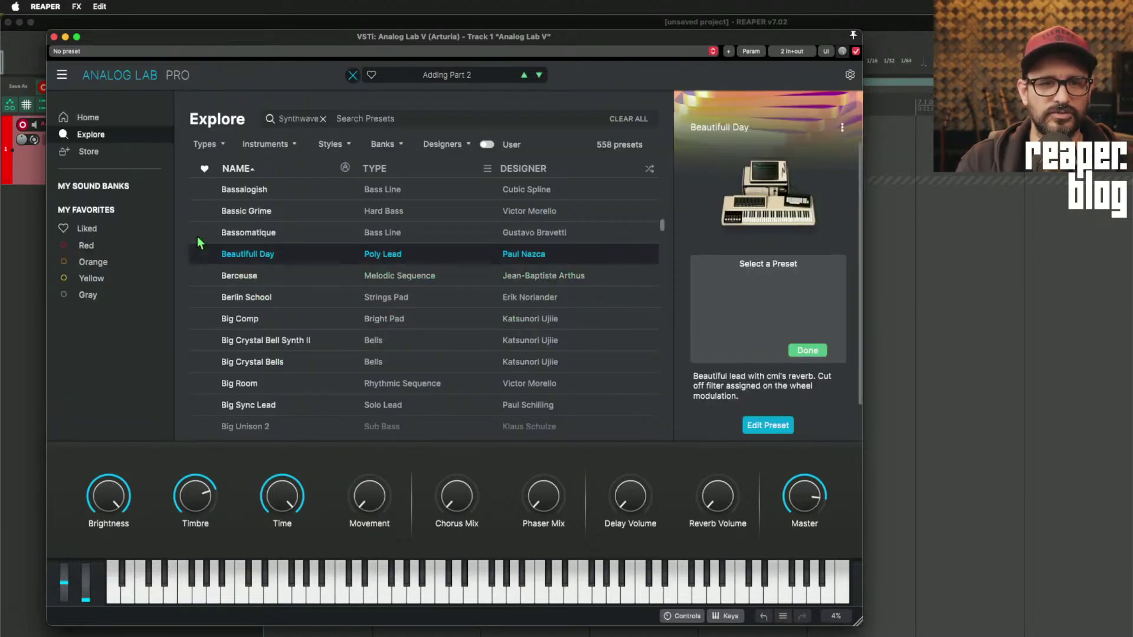
left_click(404, 340)
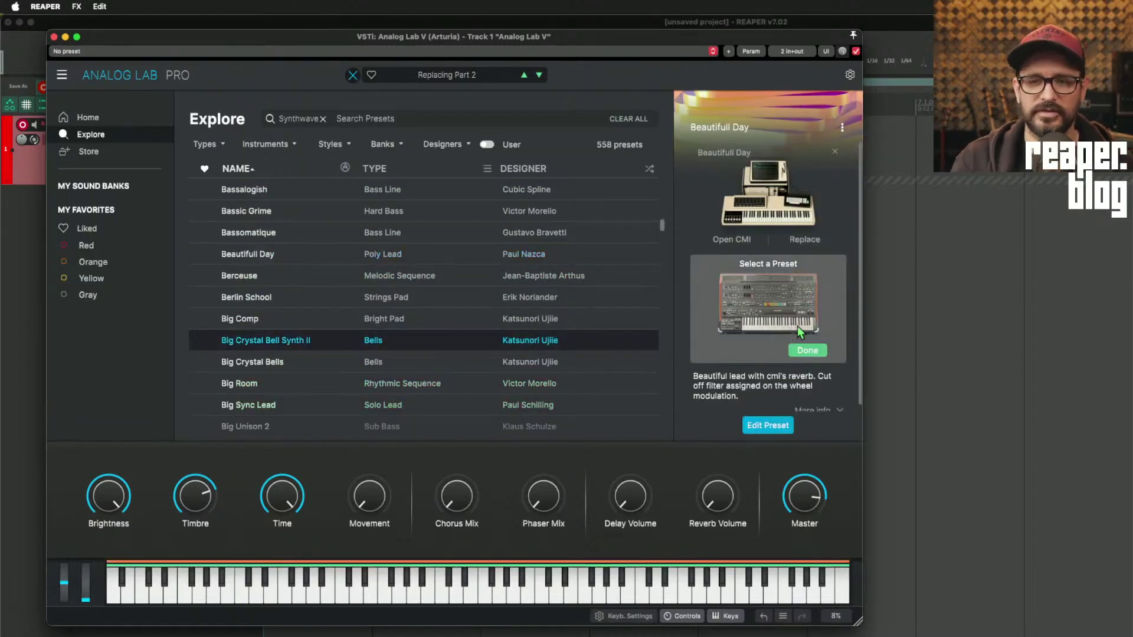
left_click(458, 409)
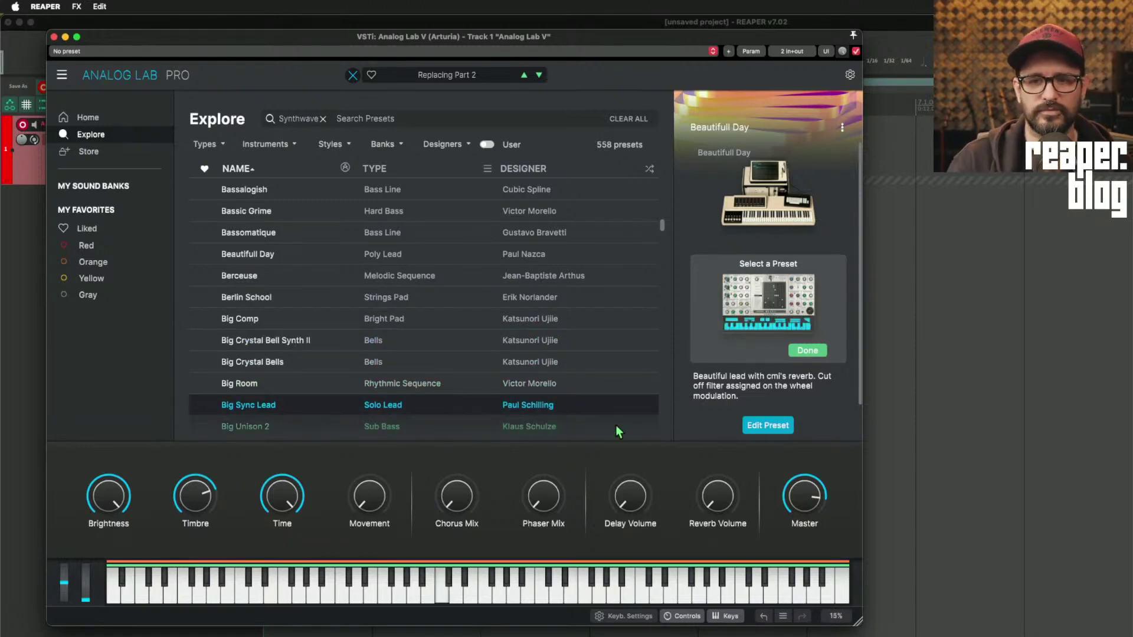
left_click(807, 351)
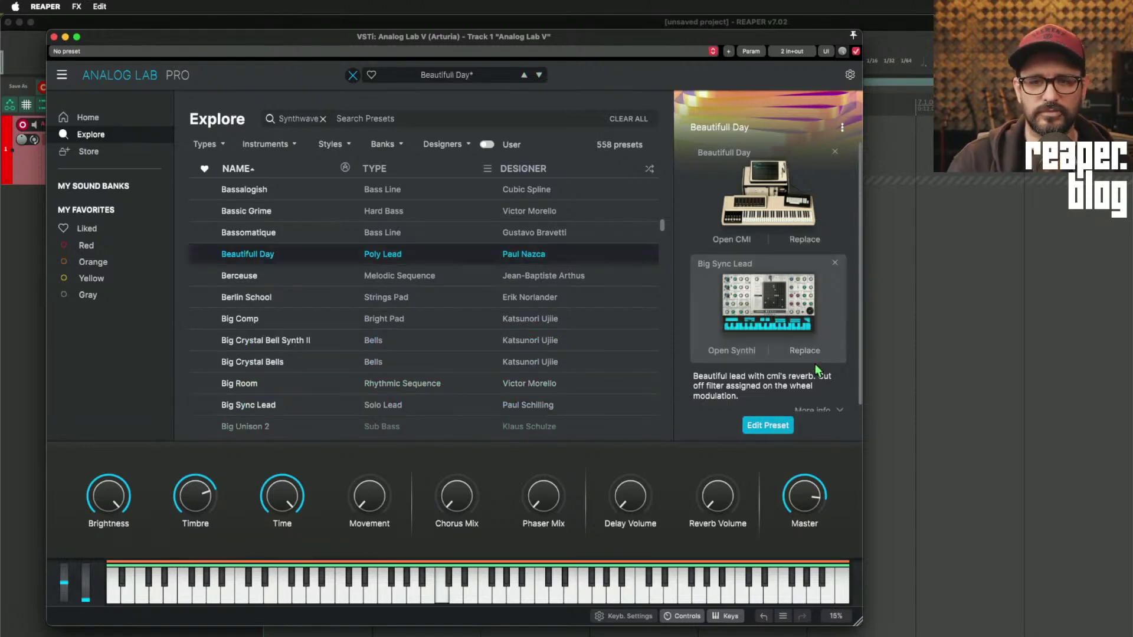
left_click(769, 426)
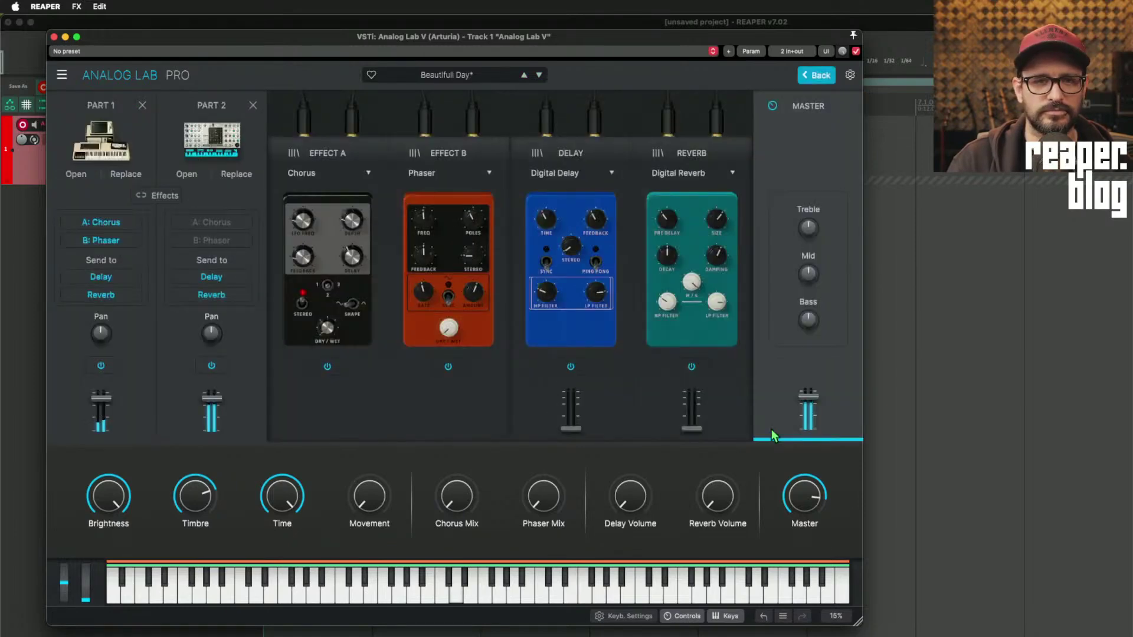
- Open the Part 2 instrument, raise its Timbre, Time, Brightness, Movement and Chorus Mix controls, and return to the mixer view
left_click(191, 179)
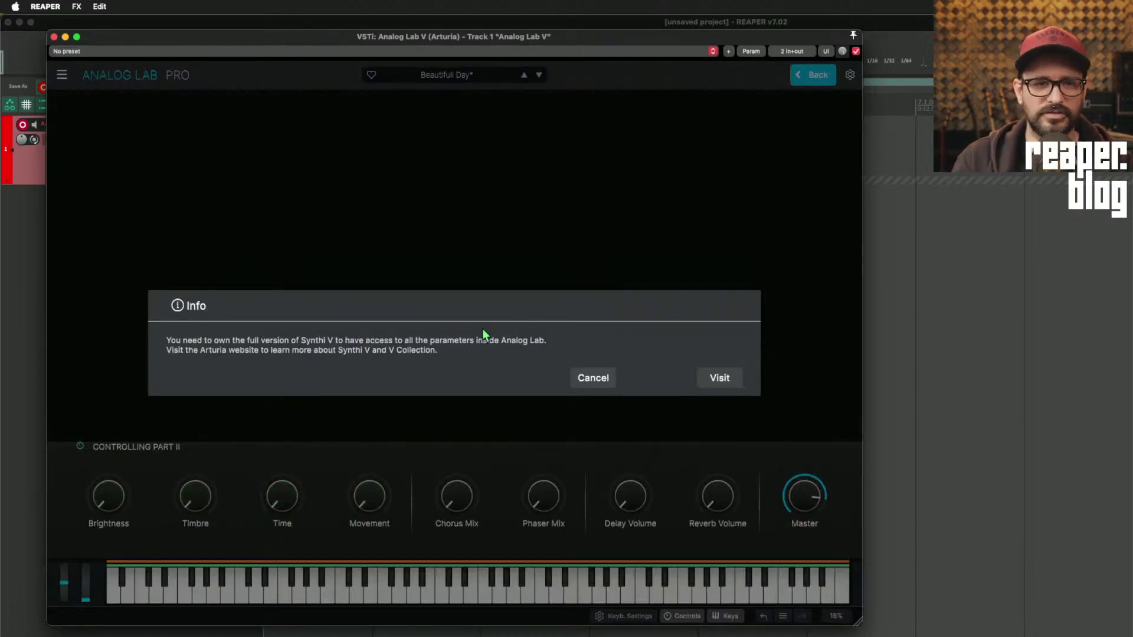
left_click(595, 379)
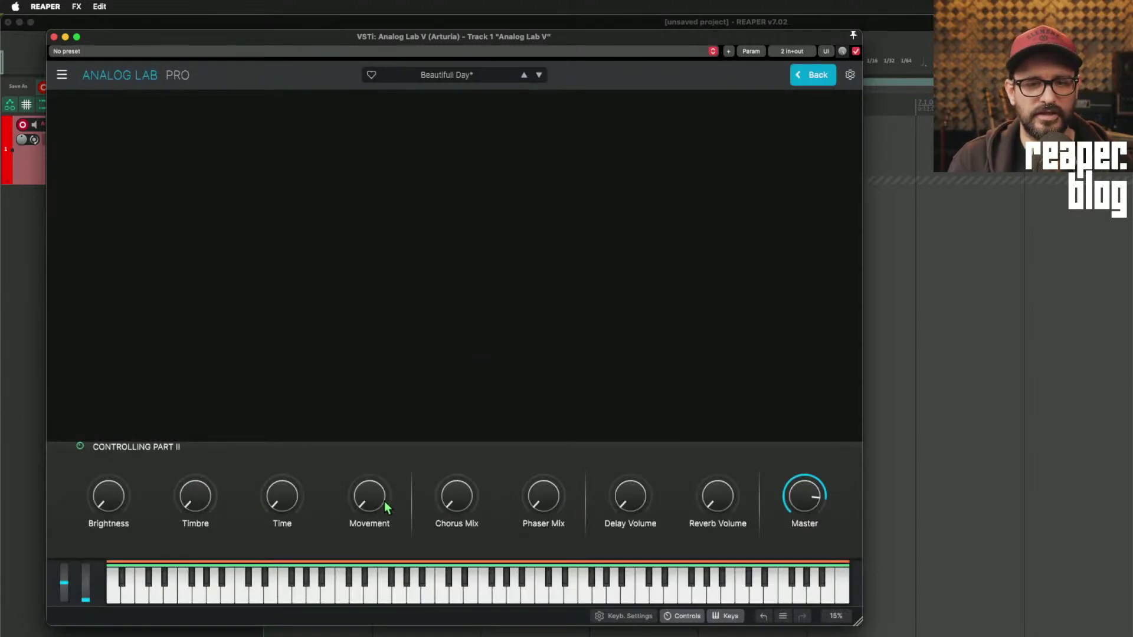
scroll(286, 506, "up", 5)
left_click_drag(211, 513, 211, 490)
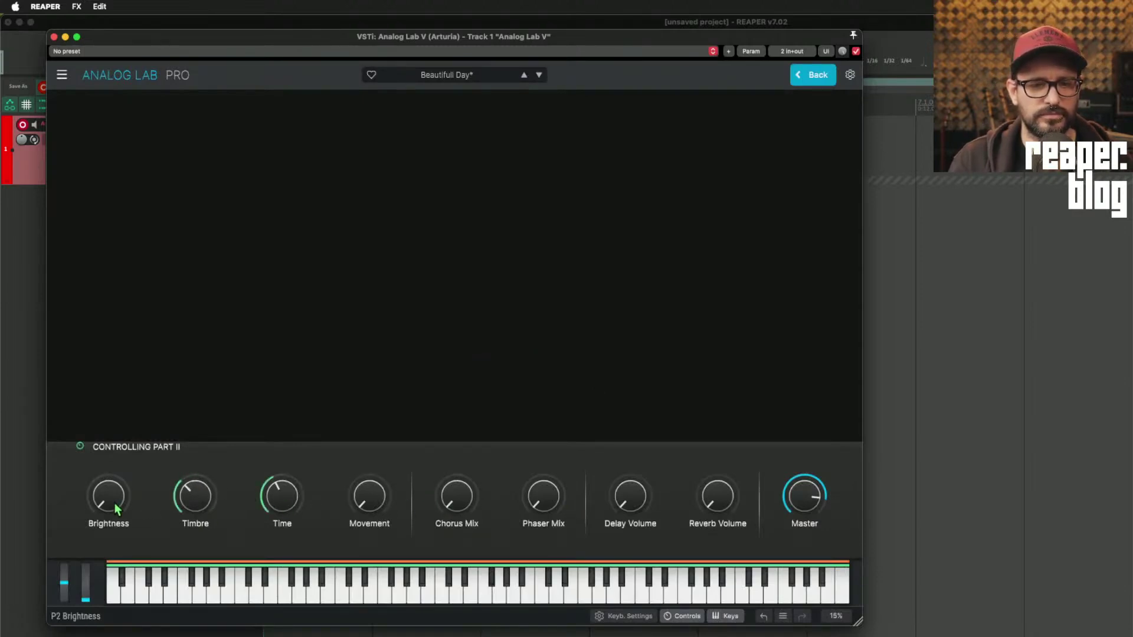
left_click_drag(113, 502, 112, 478)
left_click_drag(369, 507, 369, 466)
left_click_drag(375, 509, 375, 516)
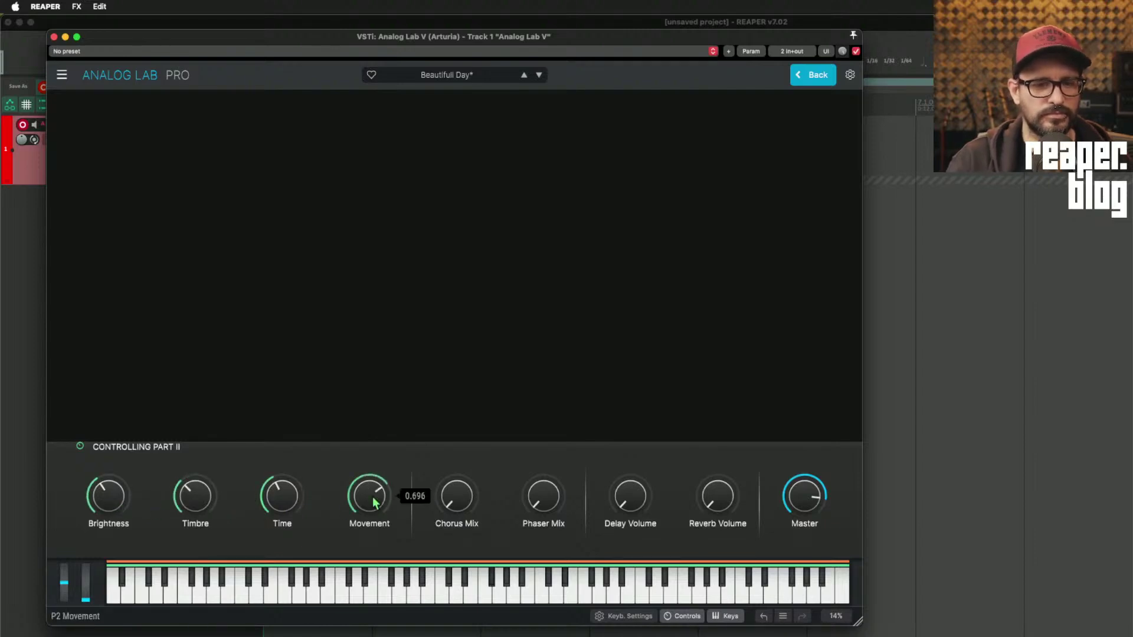
mouse_move(457, 503)
left_mouse_down()
mouse_move(457, 481)
mouse_move(458, 505)
left_mouse_up()
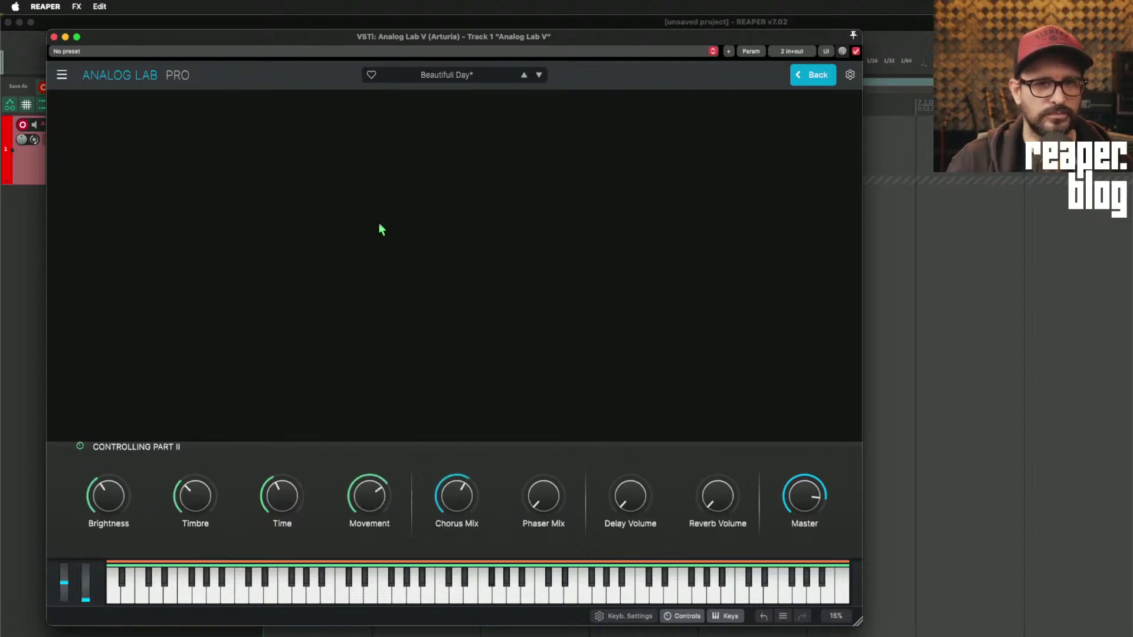
left_click(809, 76)
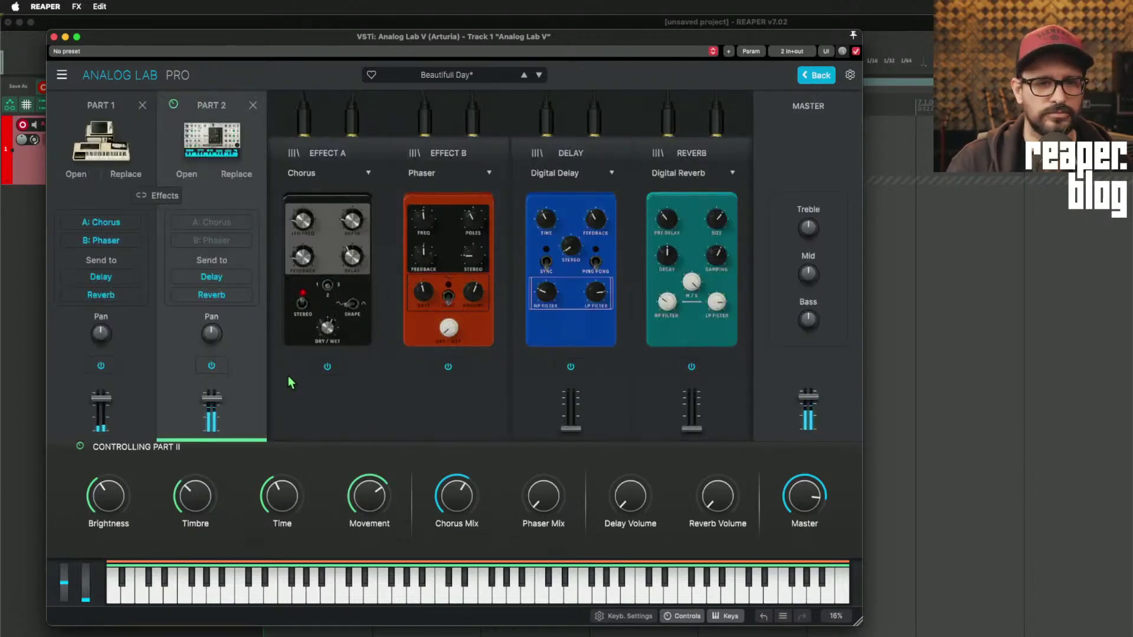
- Look over the preset category list, return to the preset browser, and load the liked Circle Bass preset
mouse_move(215, 409)
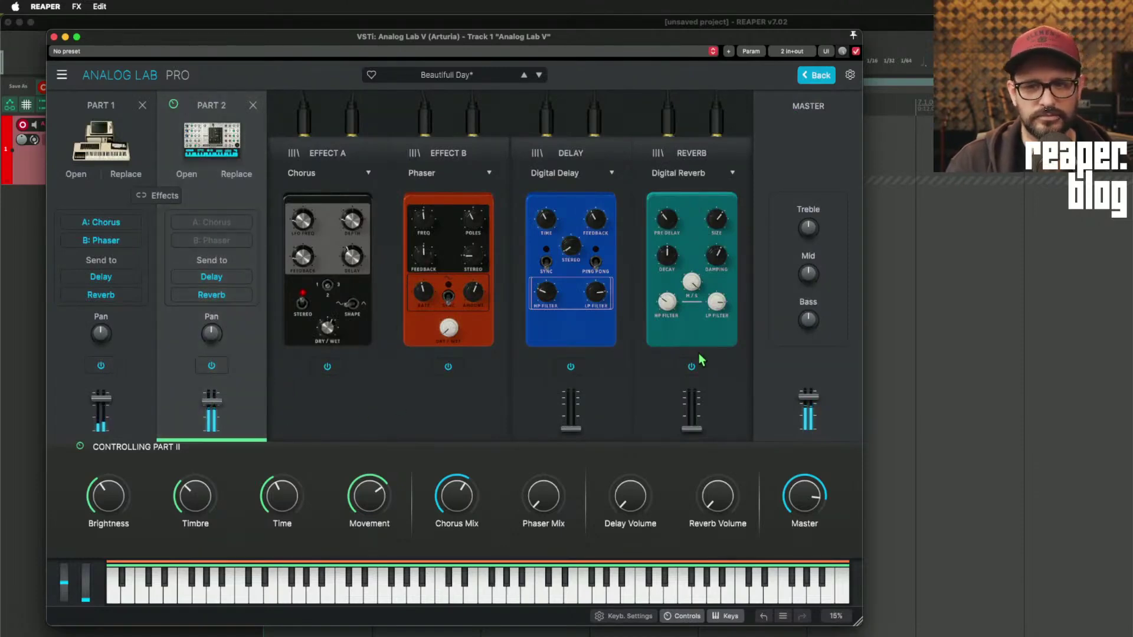
left_click(447, 74)
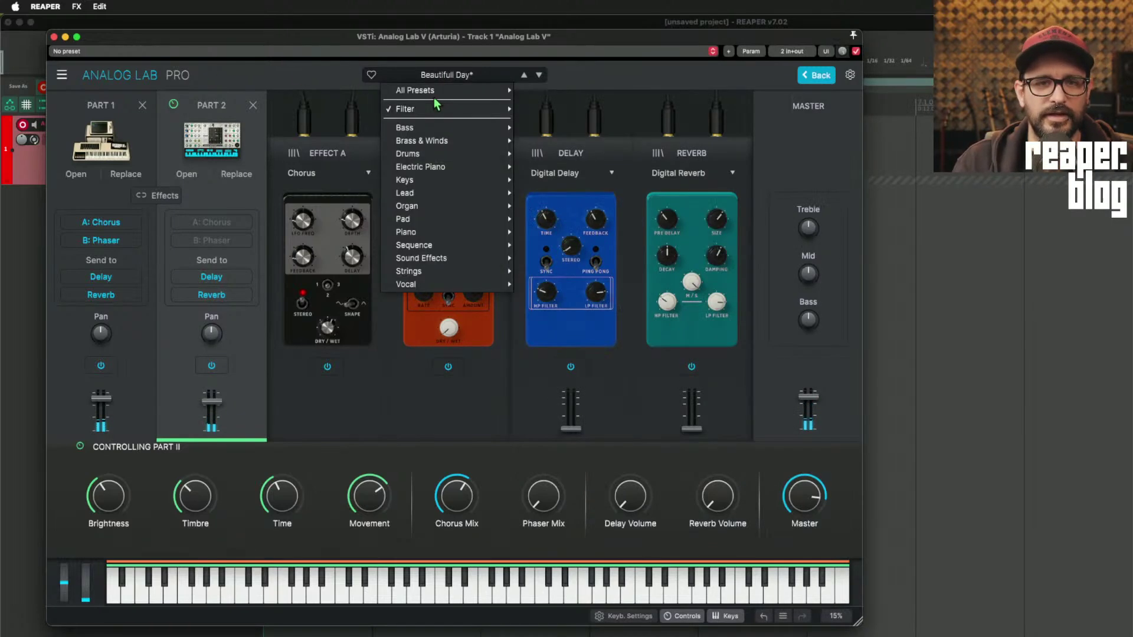
mouse_move(435, 95)
left_click(555, 58)
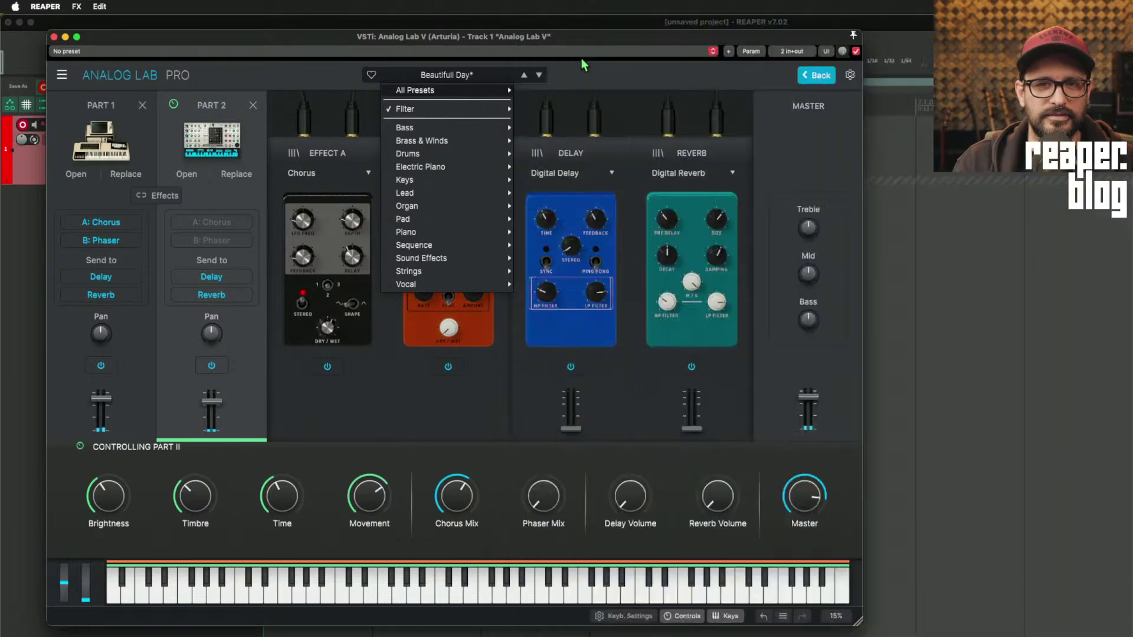
left_click(817, 75)
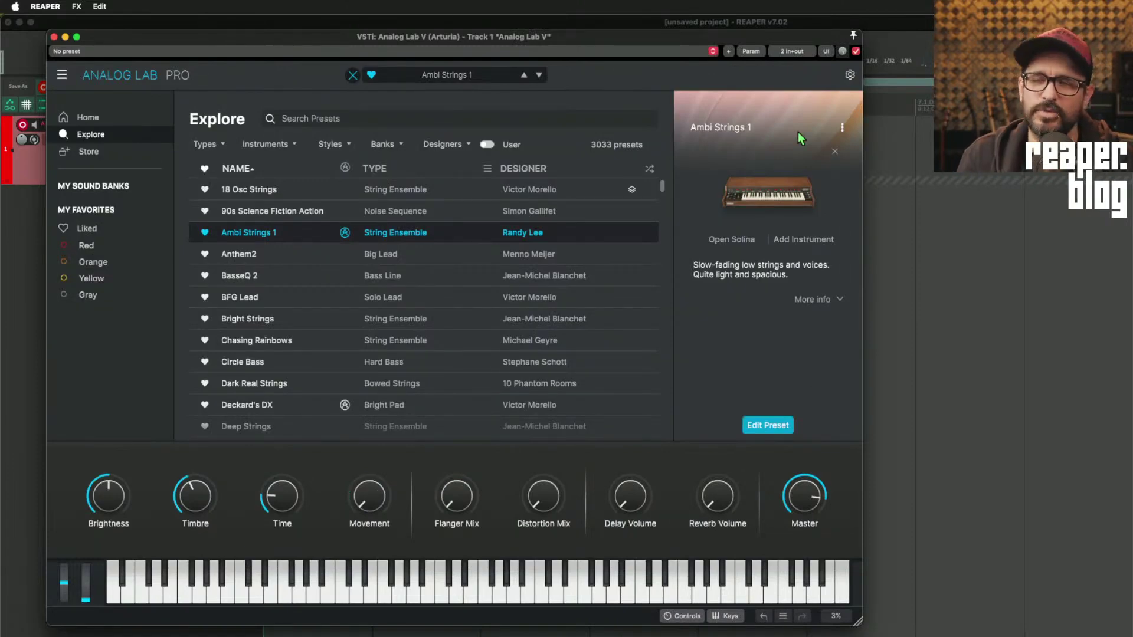
scroll(304, 337, "down", 2)
left_click(304, 321)
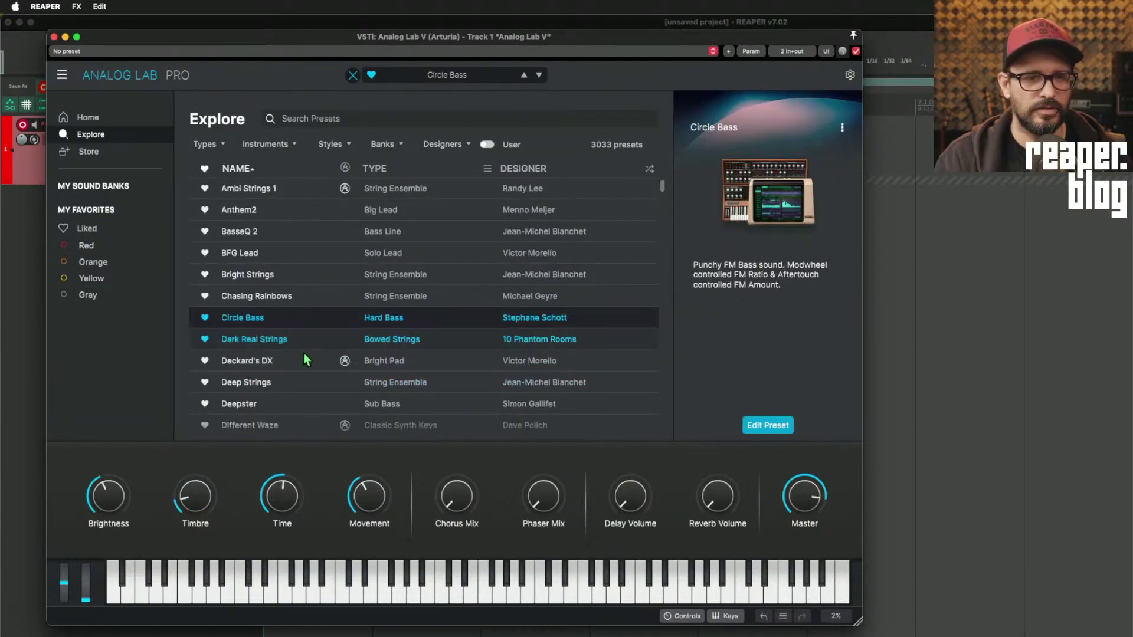
- Load the liked Hard Job bass preset in Analog Lab V and close the instrument window
scroll(297, 383, "down", 1)
scroll(298, 383, "down", 4)
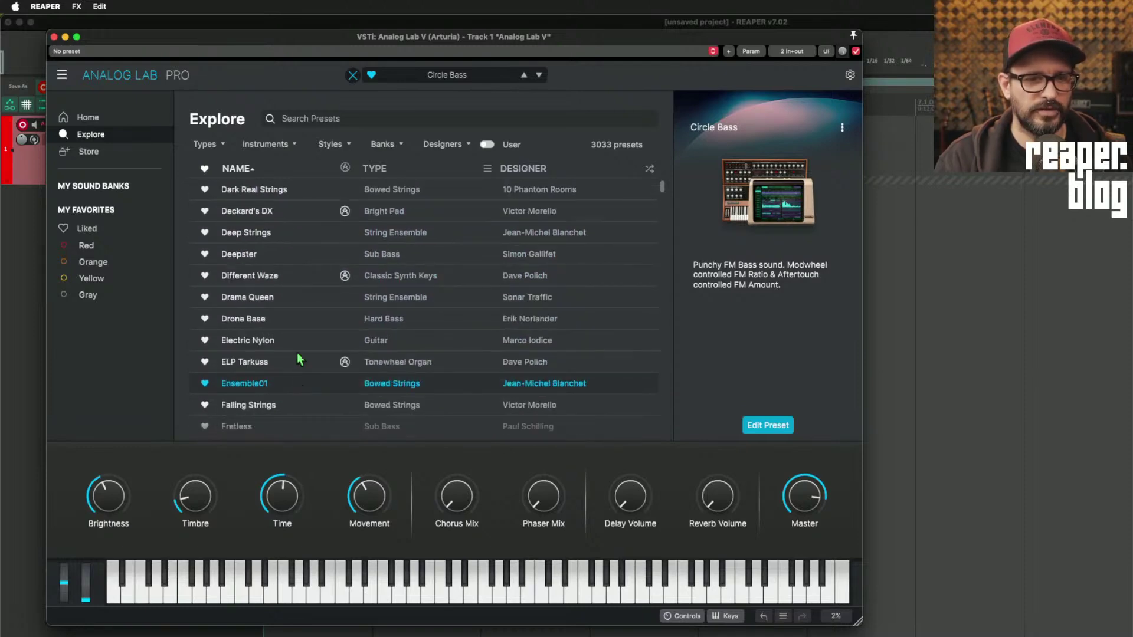
left_click(353, 75)
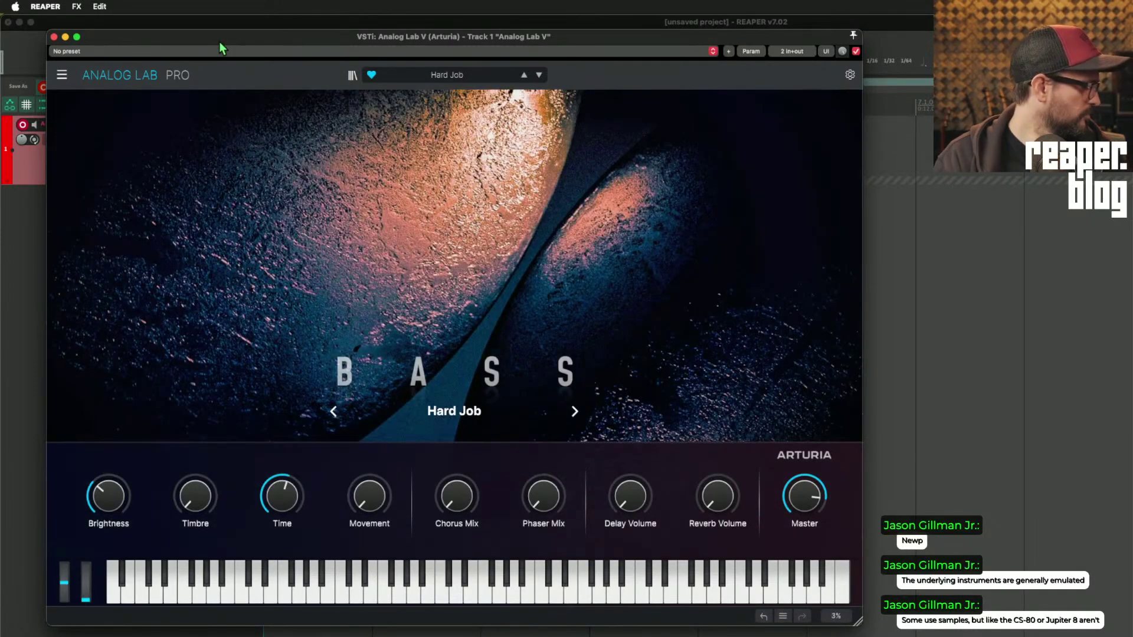
left_click(54, 37)
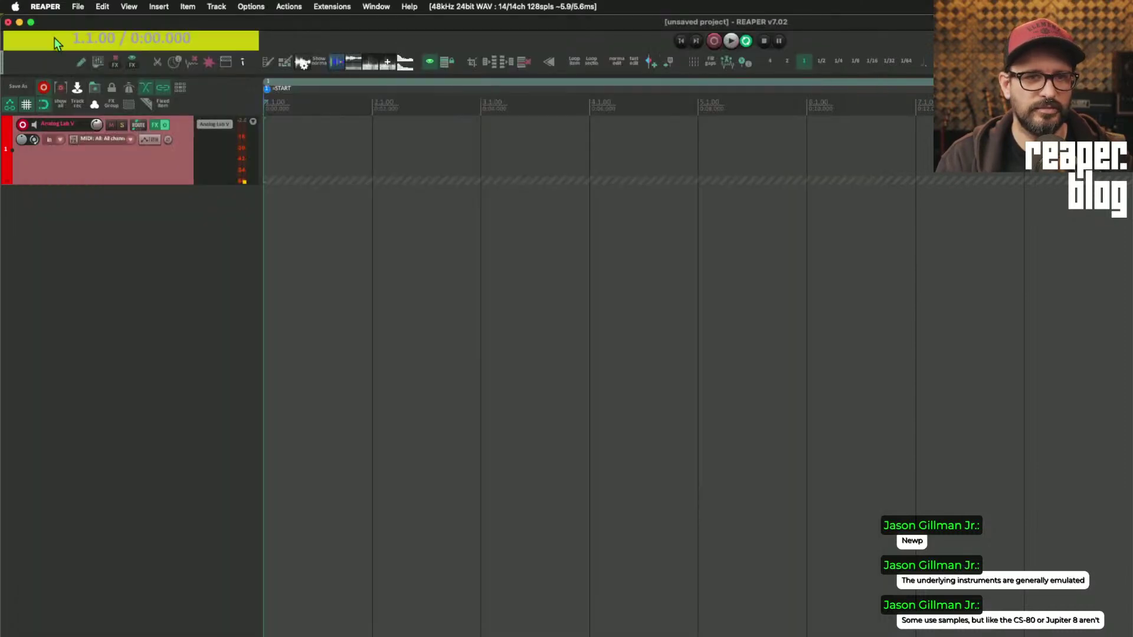
- Disarm the Analog Lab V track and create a one-bar MIDI item filled with sixteenth notes on C3
left_click(23, 124)
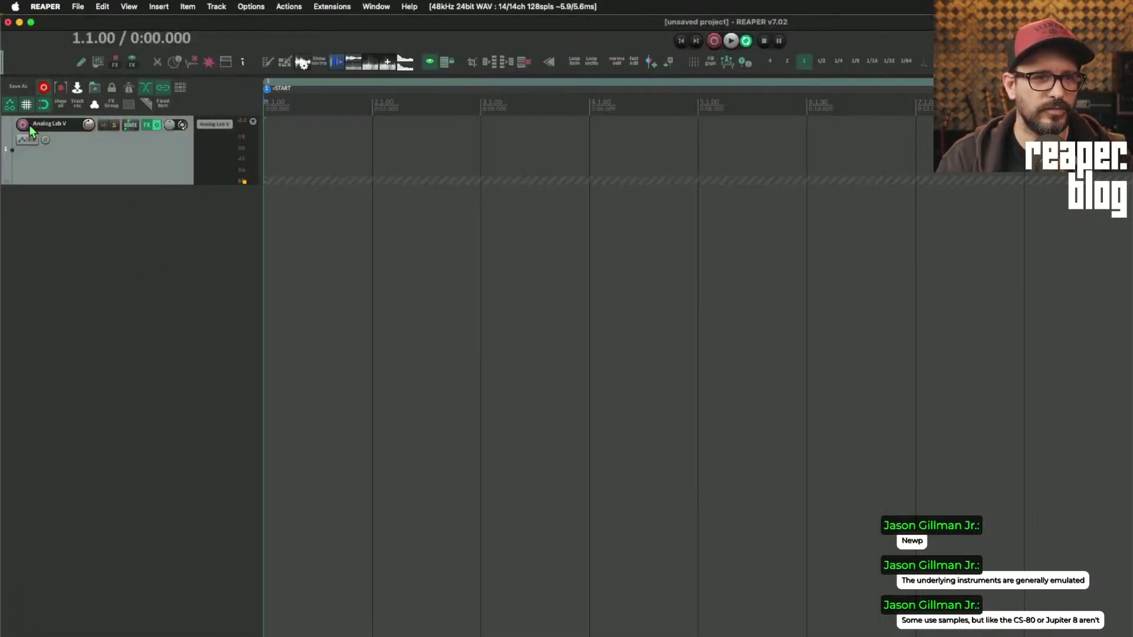
double_click(302, 159)
double_click(310, 150)
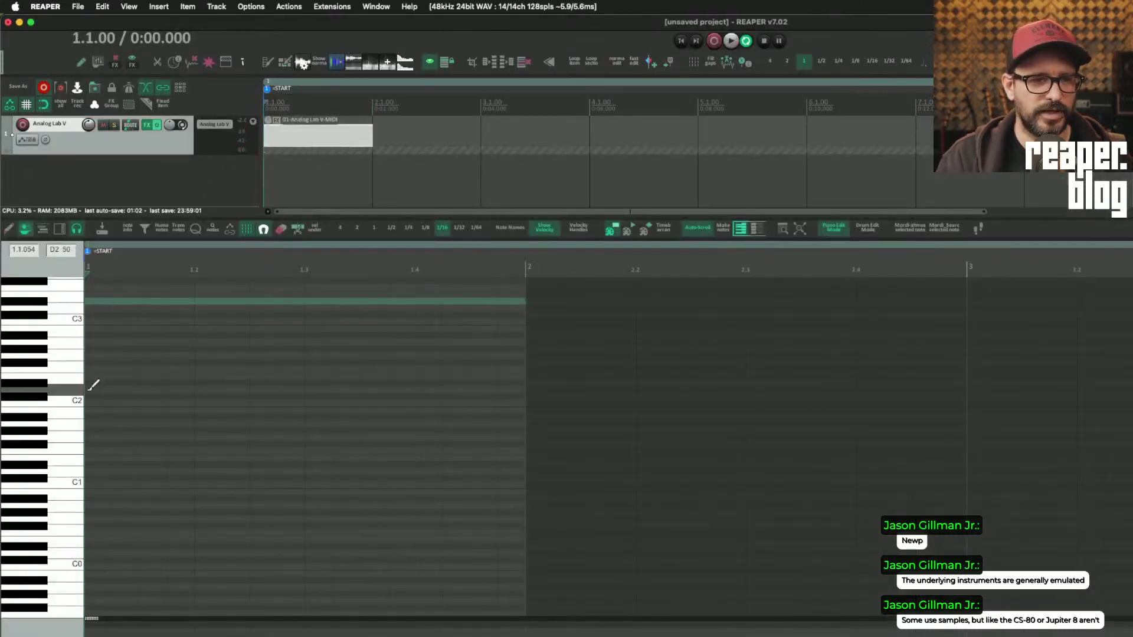
key("space")
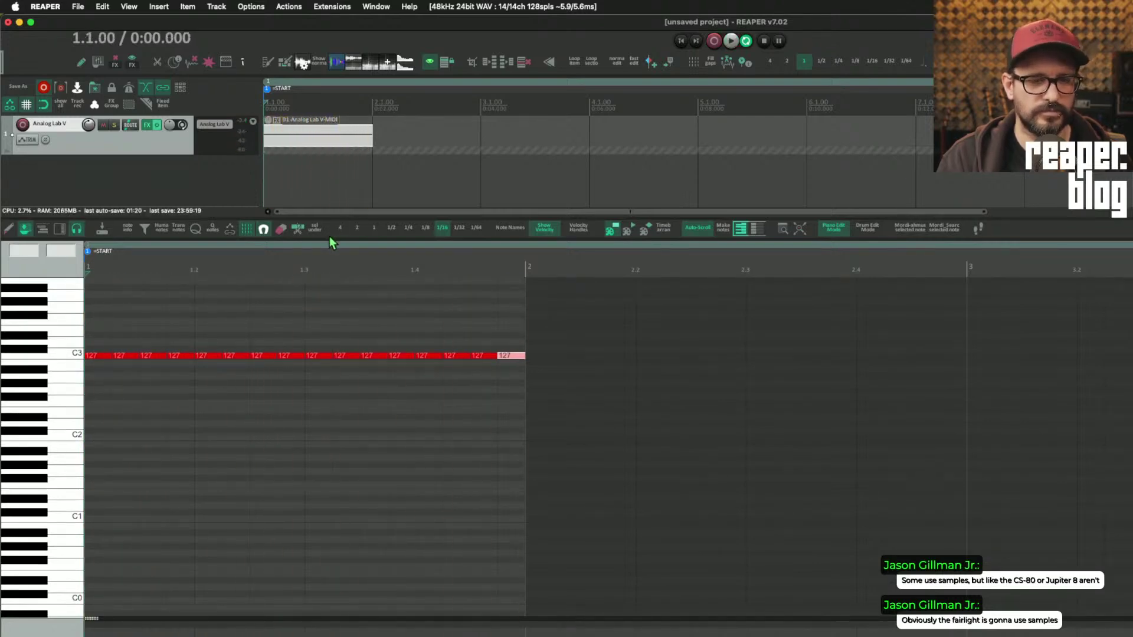
- Raise the first sixteenth notes of beats 2 and 4 and the third sixteenth of beat 4 by an octave to C4
scroll(215, 374, "up", 3)
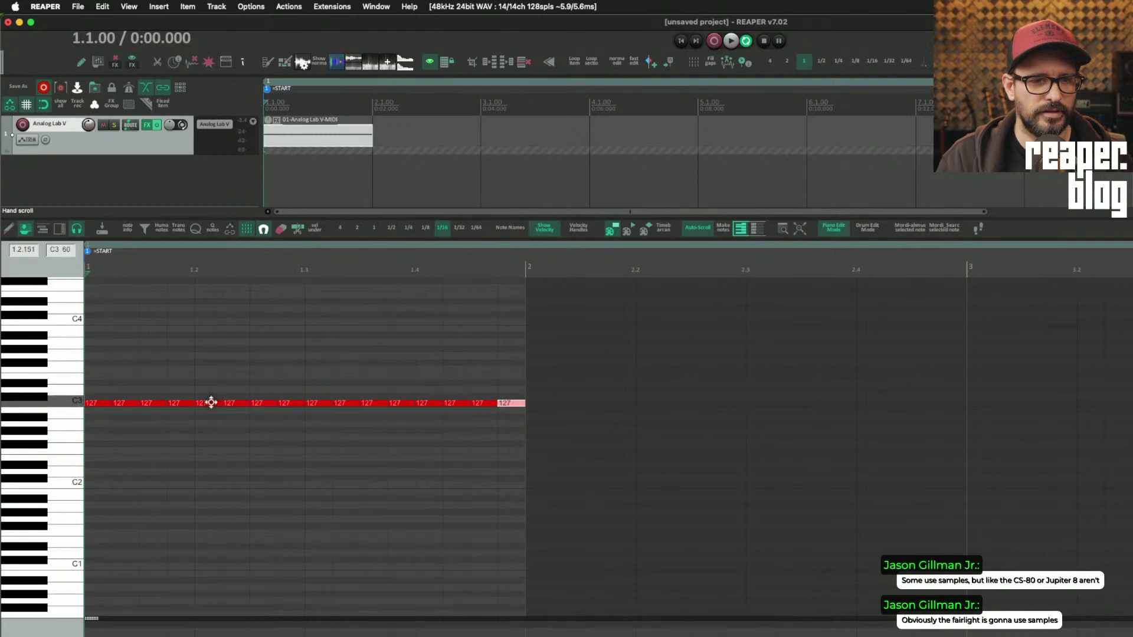
left_click(210, 404)
key("super+Up")
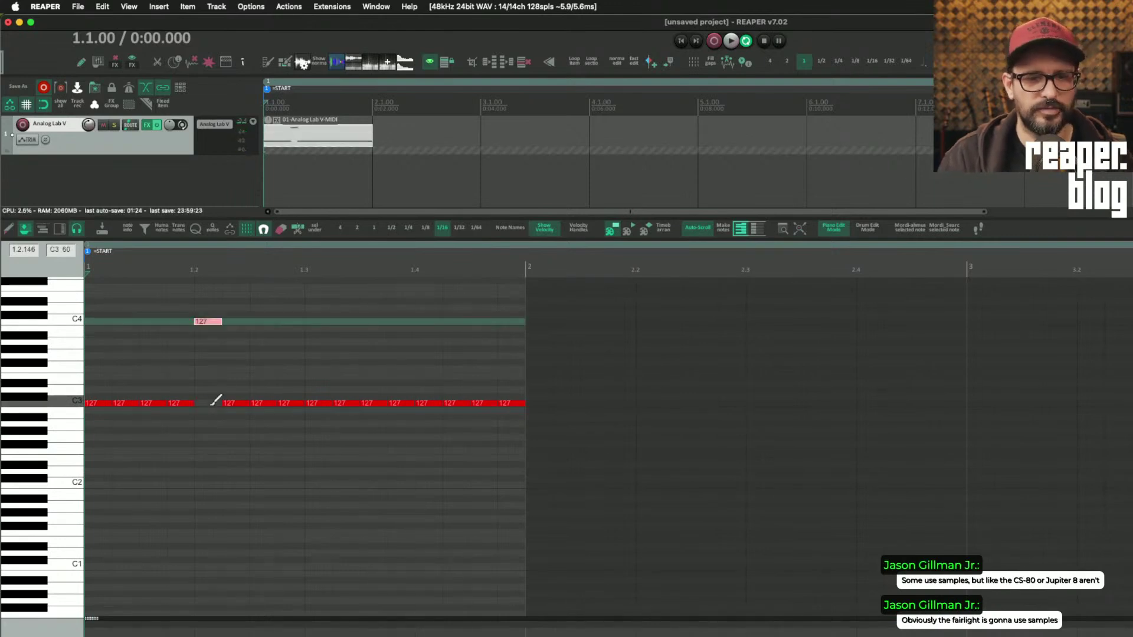
left_click(429, 405)
key("super+Up")
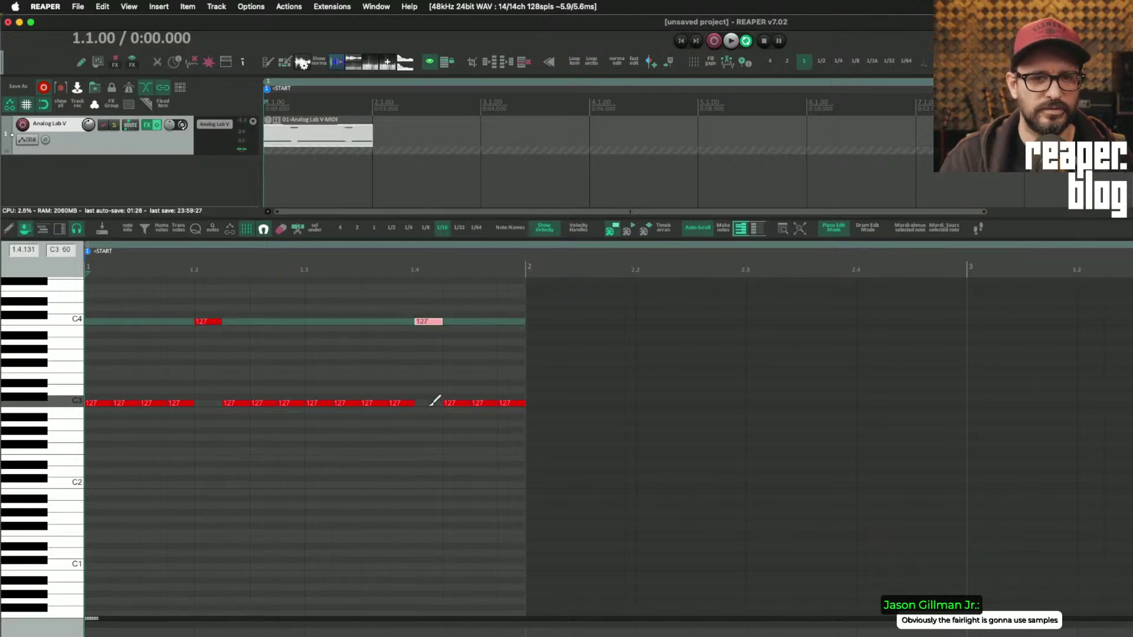
left_click(484, 403)
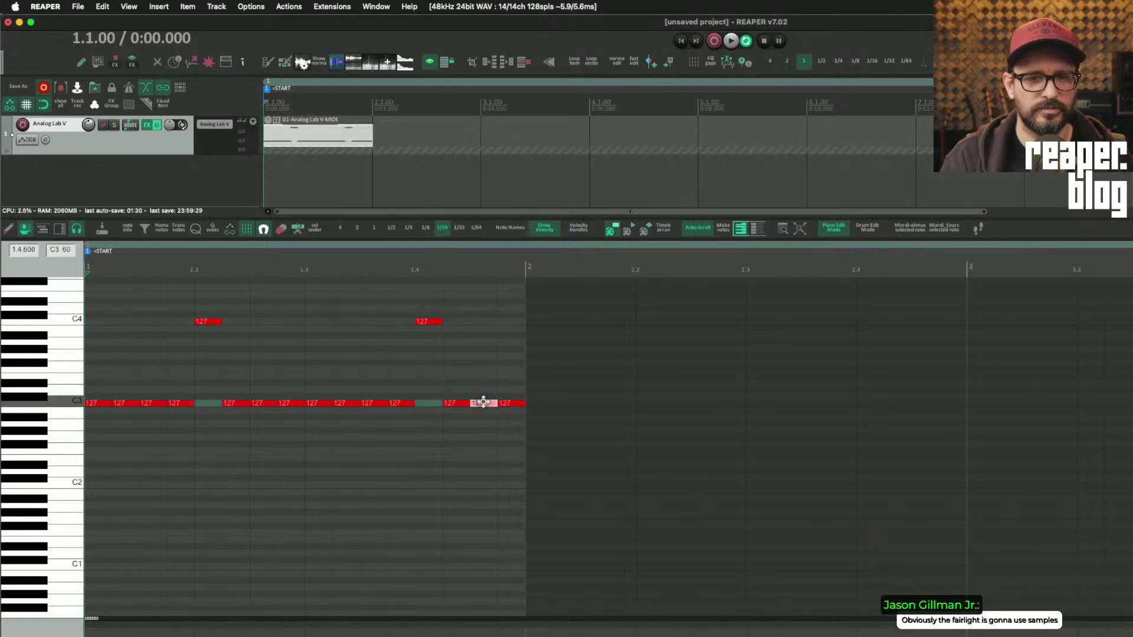
key("super+Up")
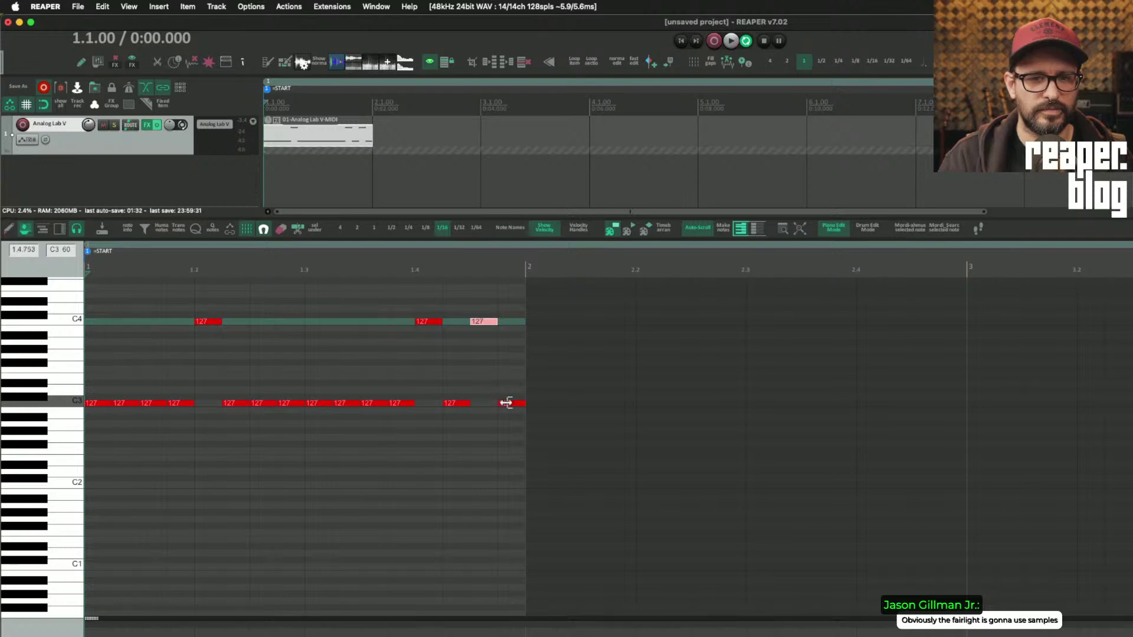
- Audition variations of the bar's last sixteenth note and place it on C2
left_click(509, 403)
key("Delete")
key("space")
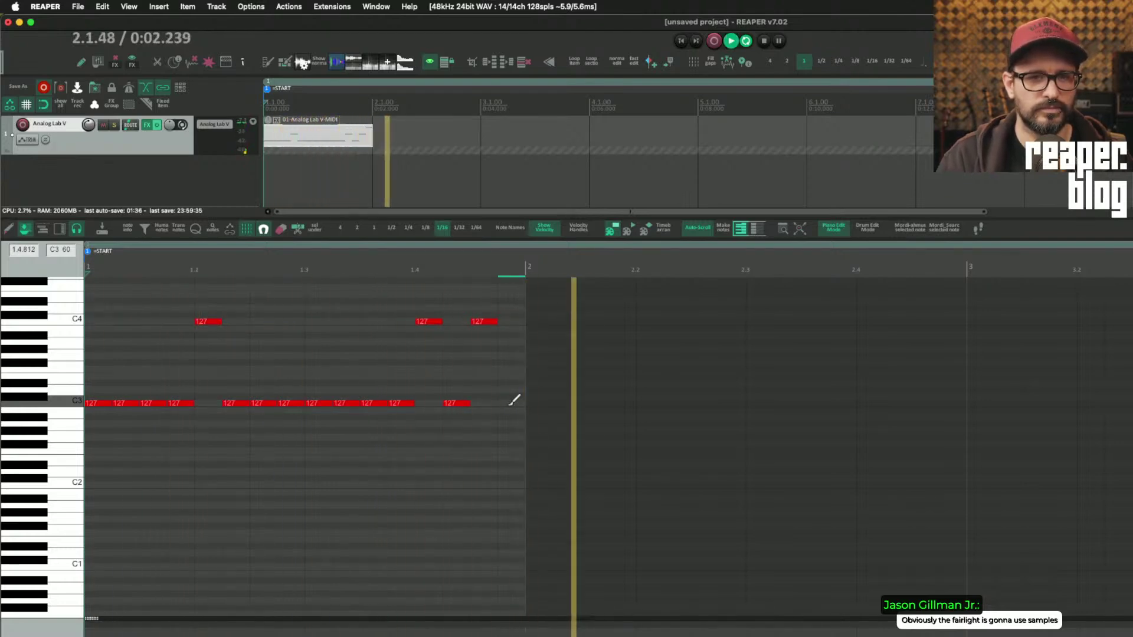
key("space")
key("super+z")
scroll(430, 302, "up", 2)
left_click(519, 275)
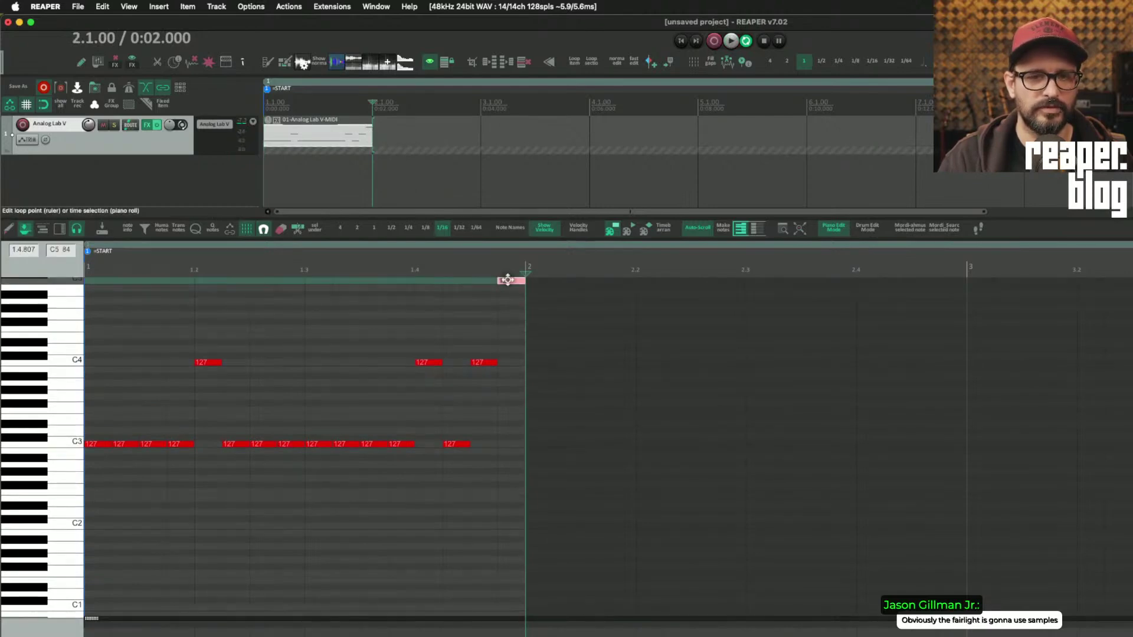
key("super+Down")
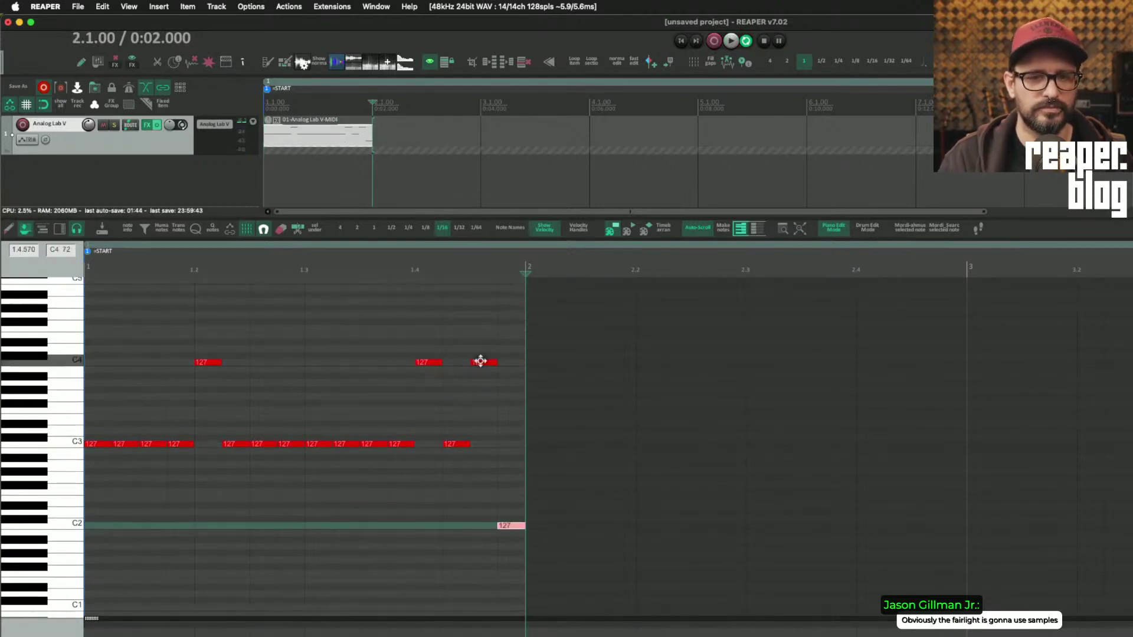
- Play back the end of the pattern and extend the looped MIDI item to eight bars
left_click(390, 273)
key("space")
key("space")
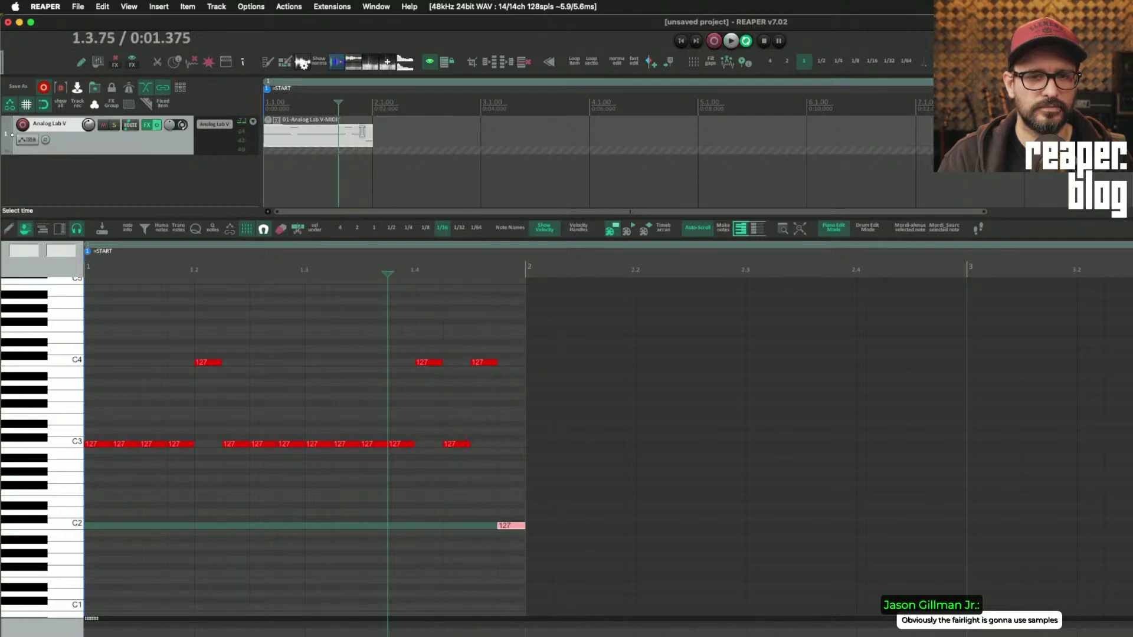
left_click_drag(368, 149, 1024, 147)
scroll(536, 189, "down", 4)
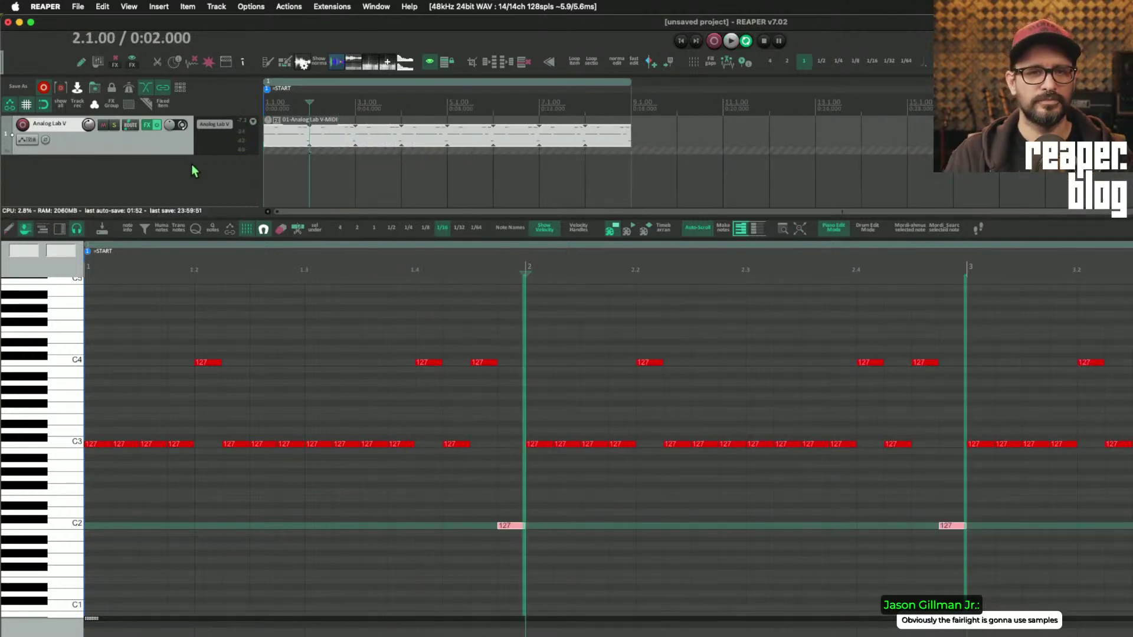
- Insert ChanceMachine ahead of Analog Lab V on the track and play the pattern from the project start
left_click(206, 136)
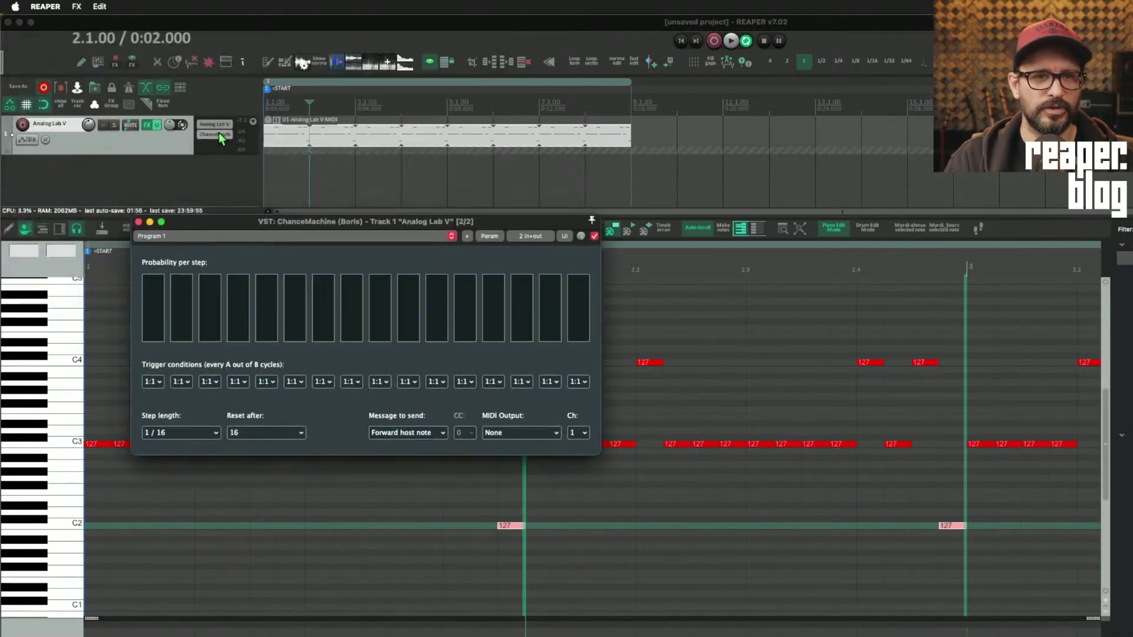
left_click_drag(215, 135, 219, 124)
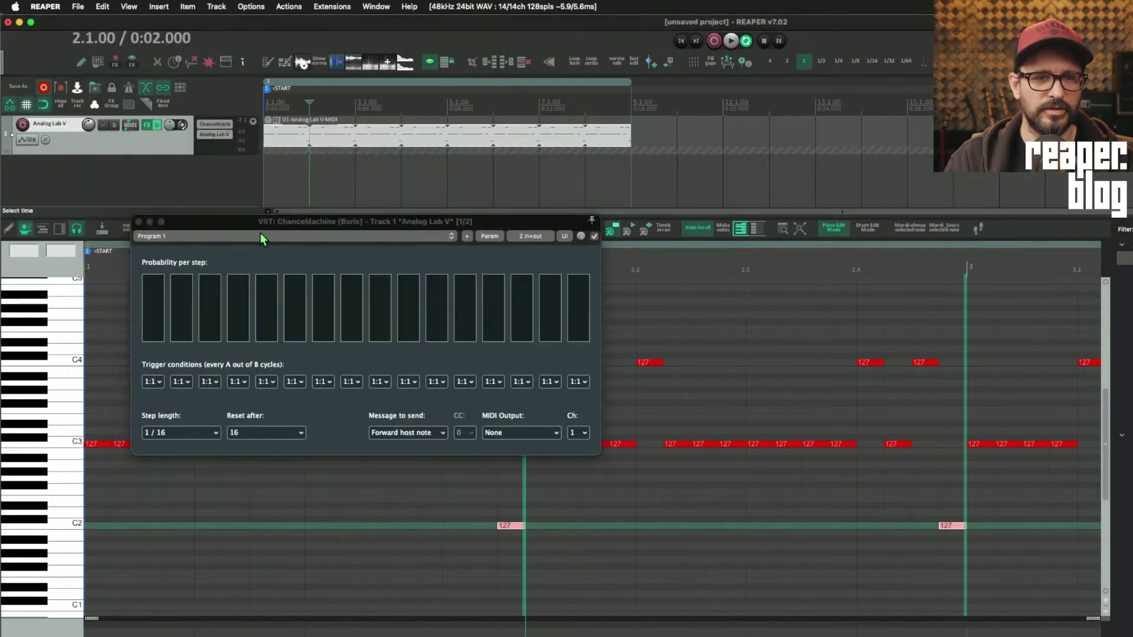
left_click(269, 145)
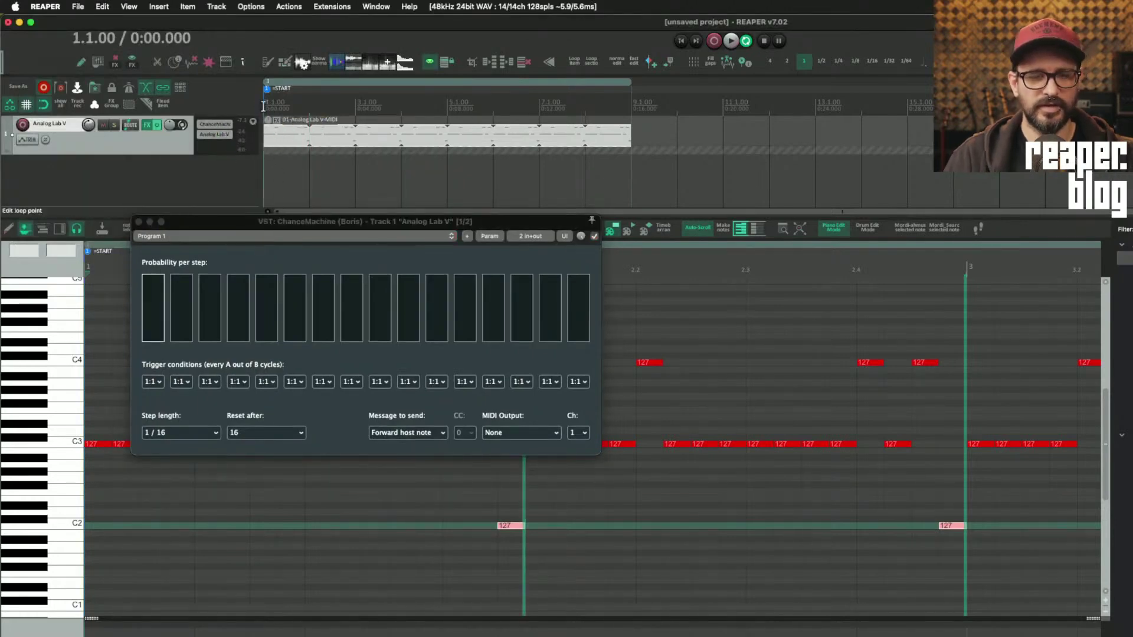
left_click_drag(383, 224, 408, 150)
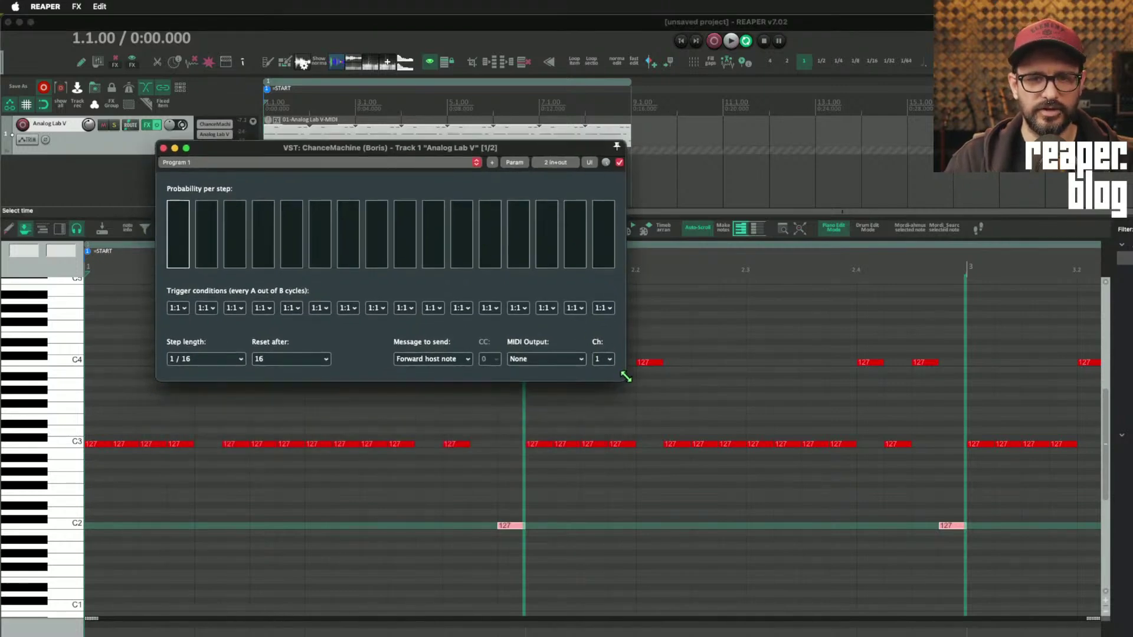
left_click_drag(625, 376, 650, 413)
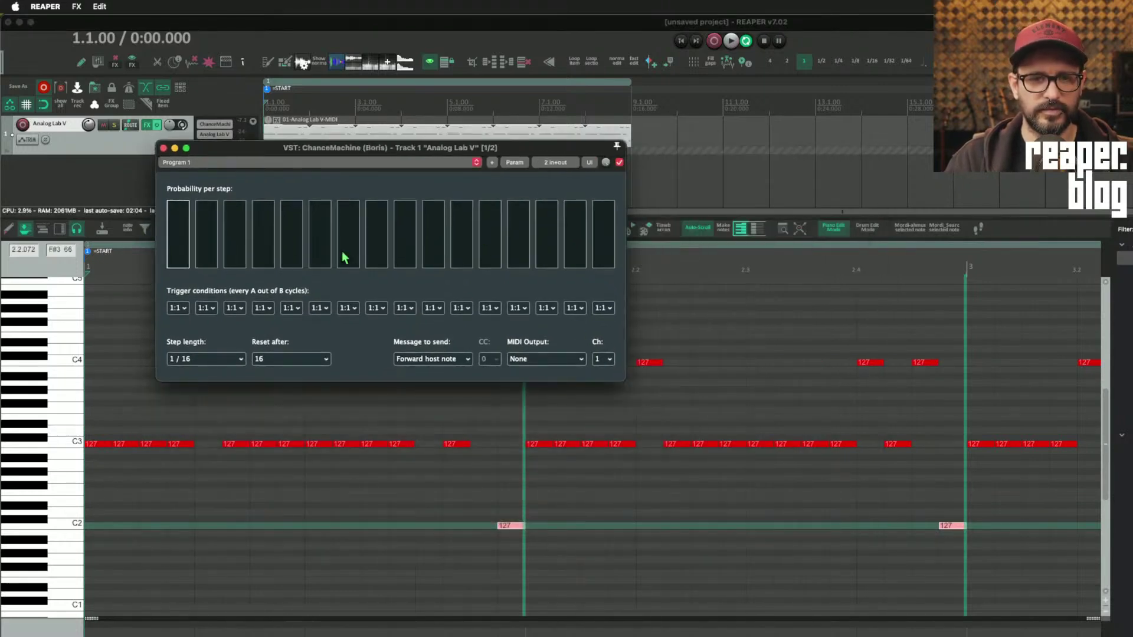
key("space")
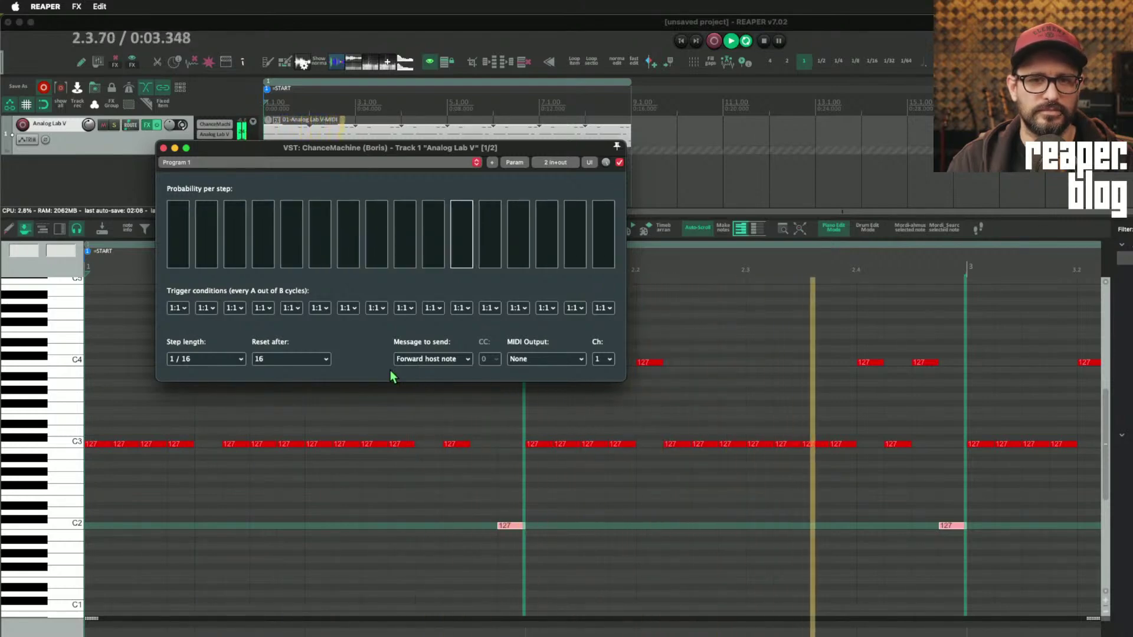
key("space")
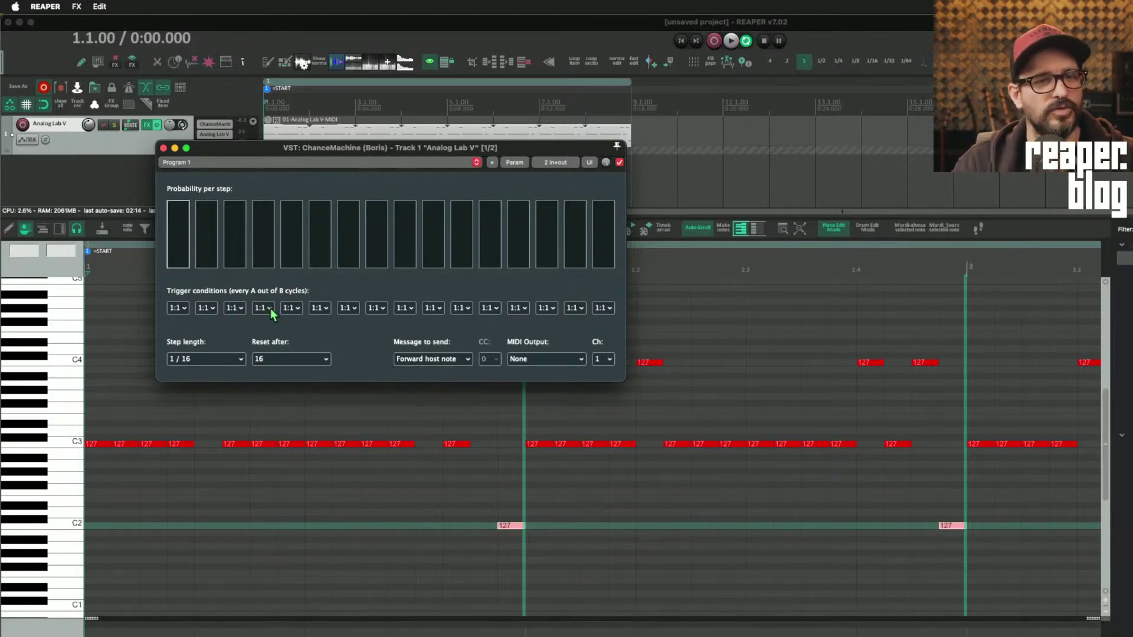
- Lower the probability of steps 2, 3, 5 and 6 in ChanceMachine and play the pattern
left_click(211, 219)
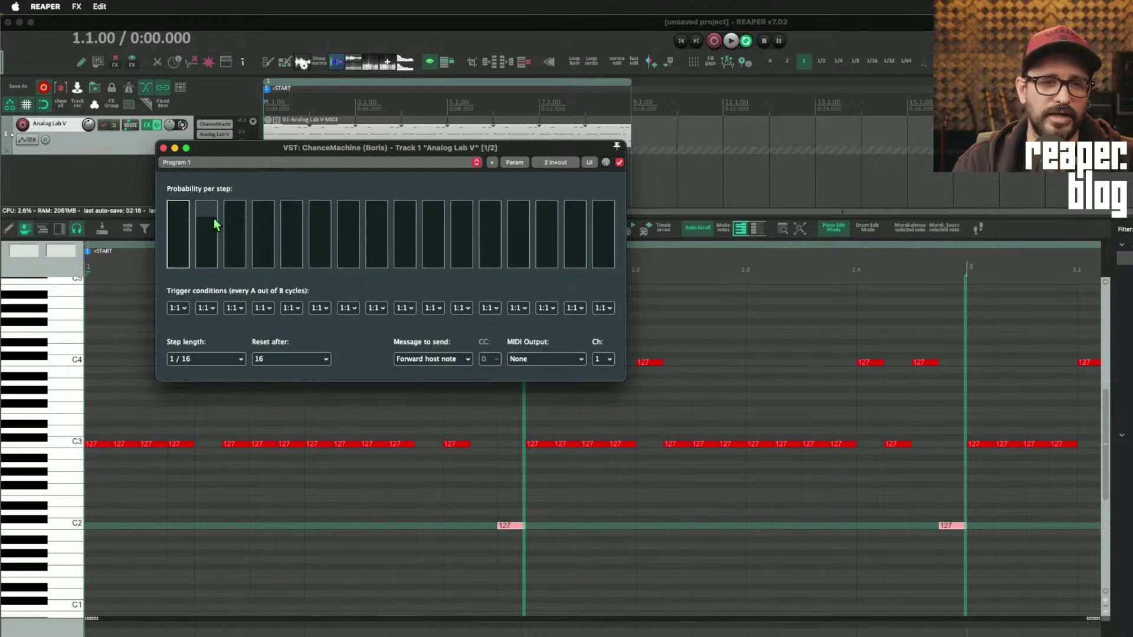
mouse_move(216, 231)
left_mouse_down()
mouse_move(216, 255)
mouse_move(234, 232)
mouse_move(238, 252)
mouse_move(327, 255)
left_mouse_up()
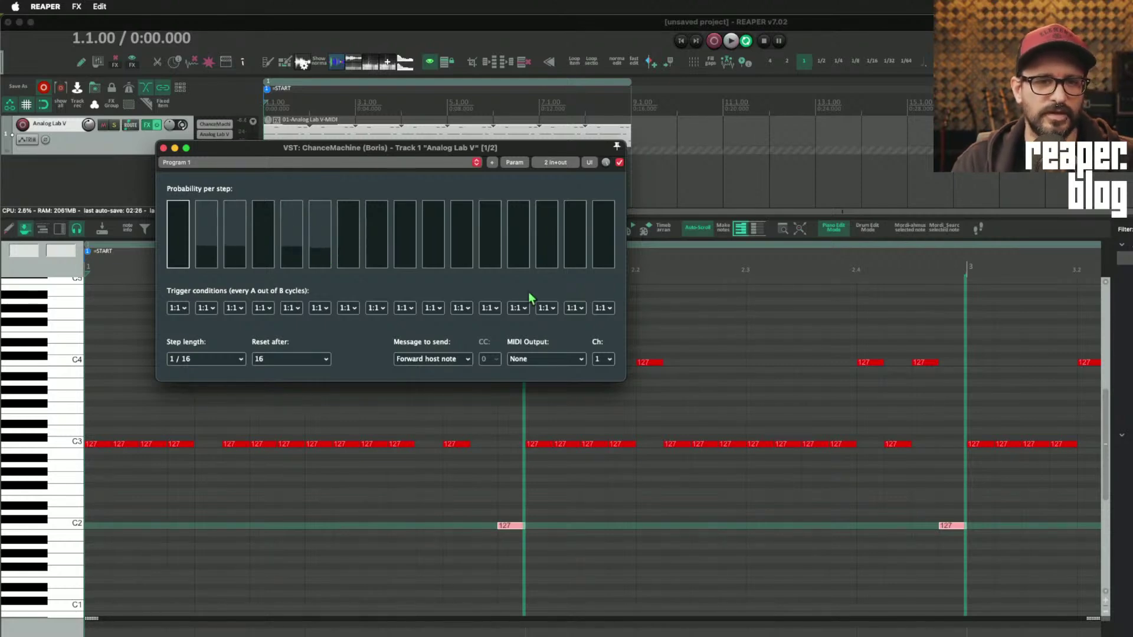
key("space")
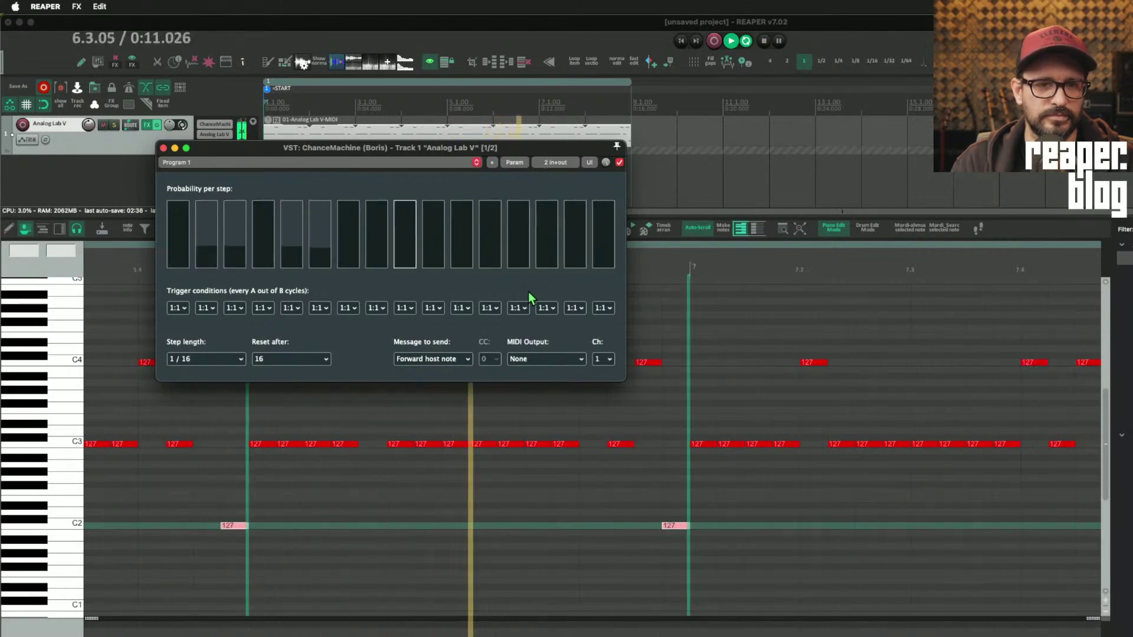
key("space")
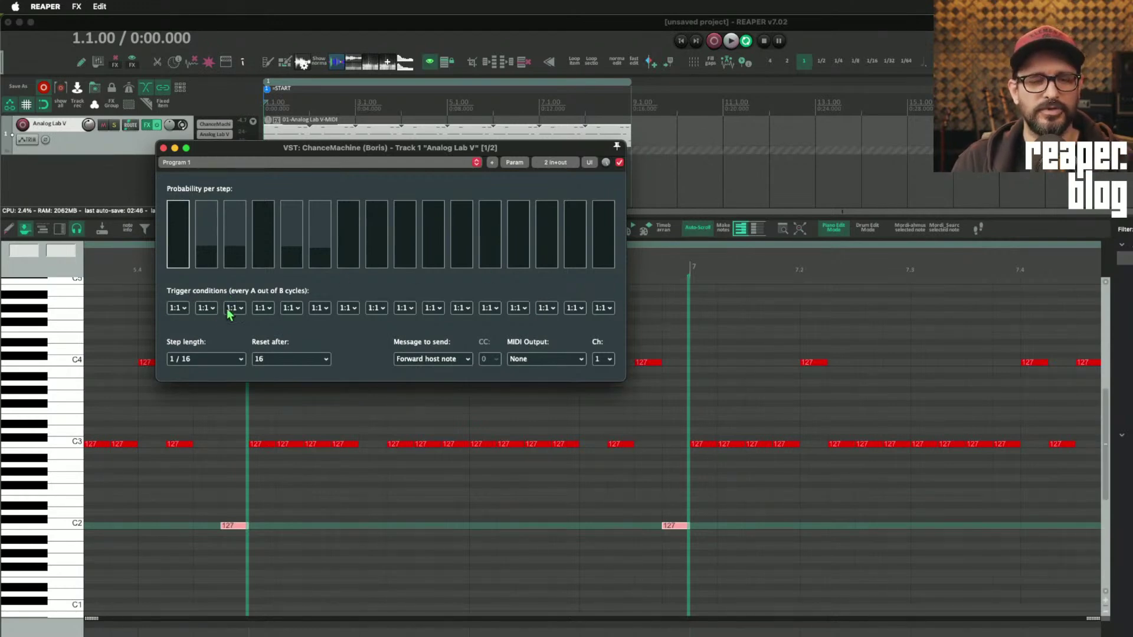
- Keep ChanceMachine's step length at 1/16, set Reset after to 5, and play the pattern
left_click(222, 360)
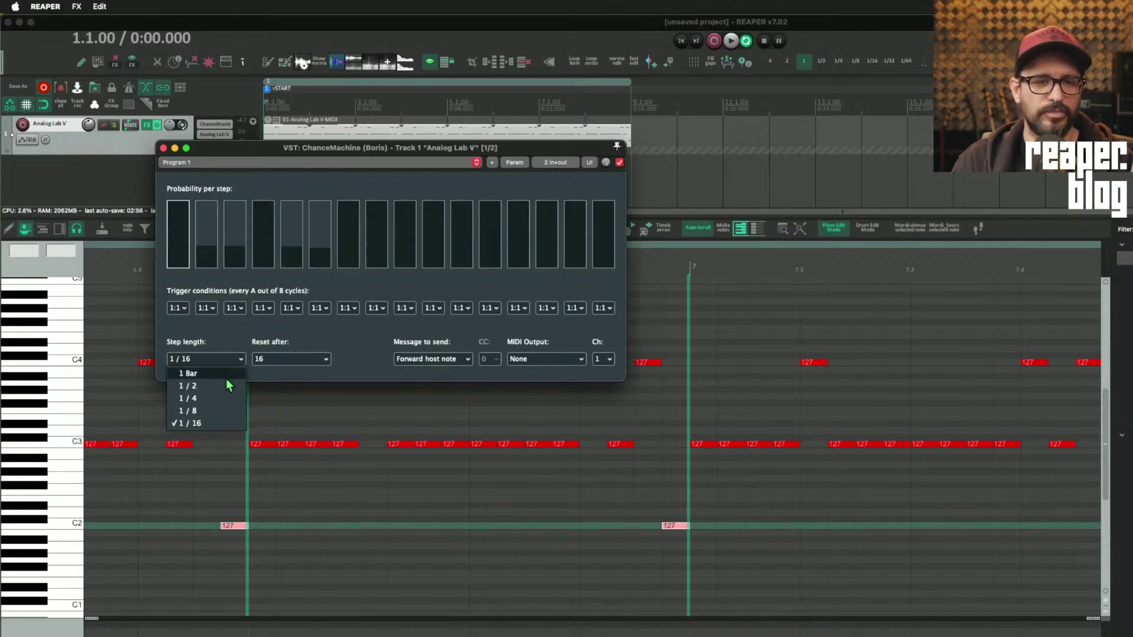
left_click(195, 423)
left_click(298, 361)
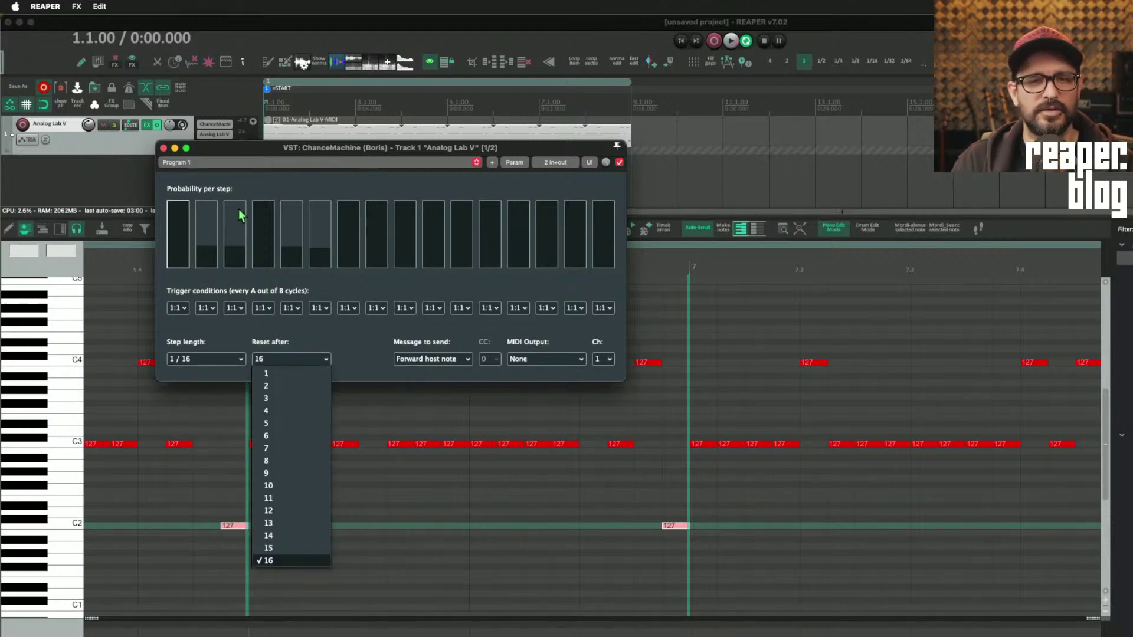
left_click(290, 426)
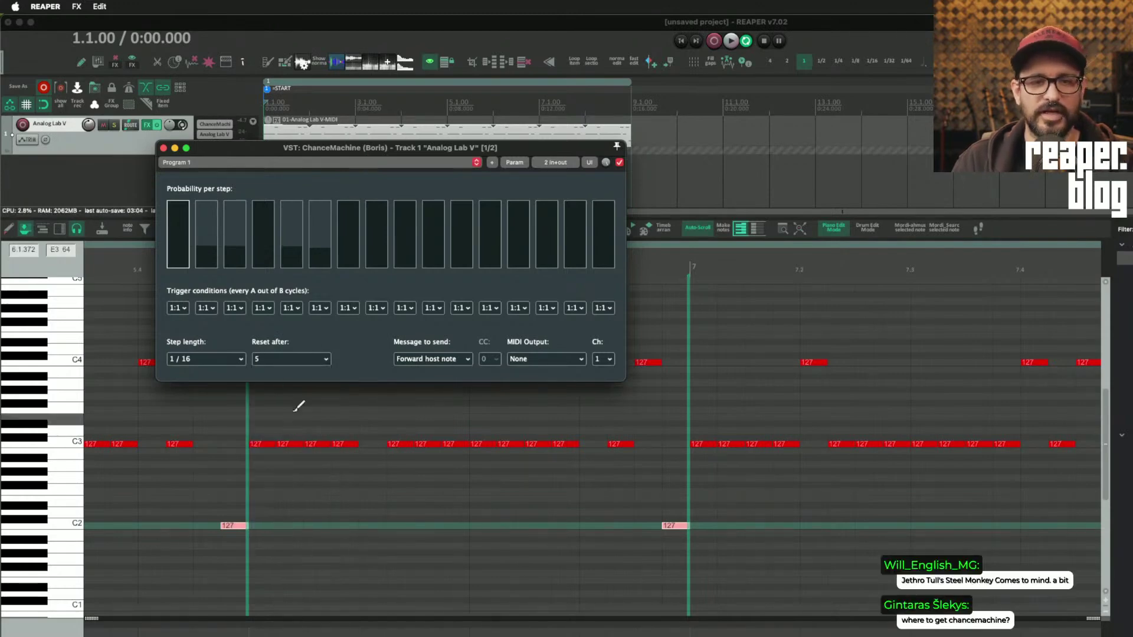
key("space")
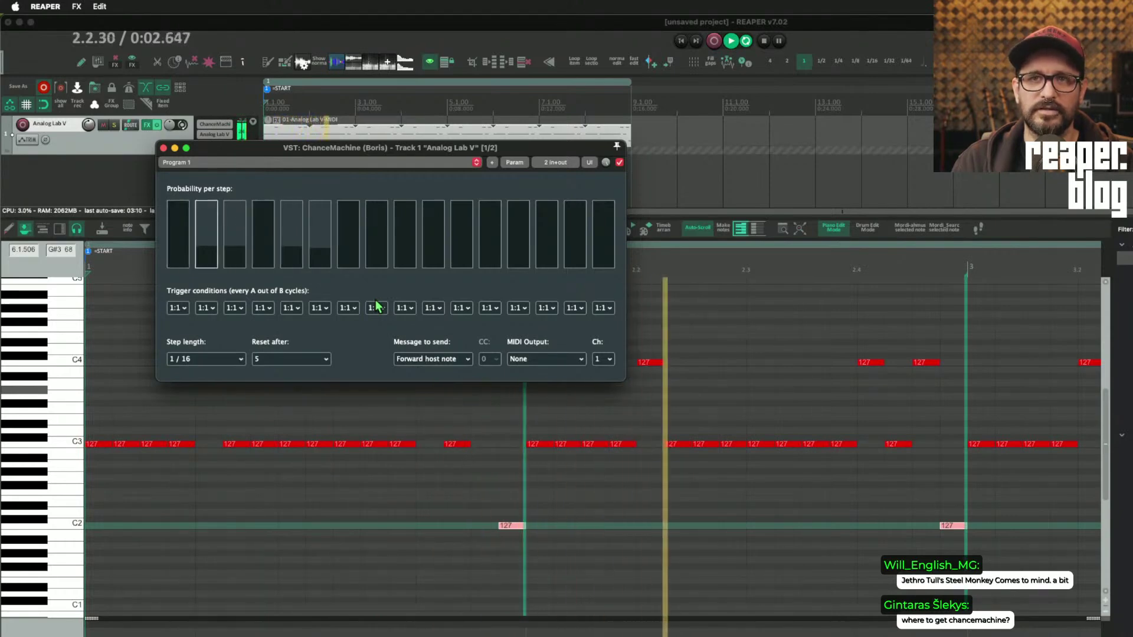
key("space")
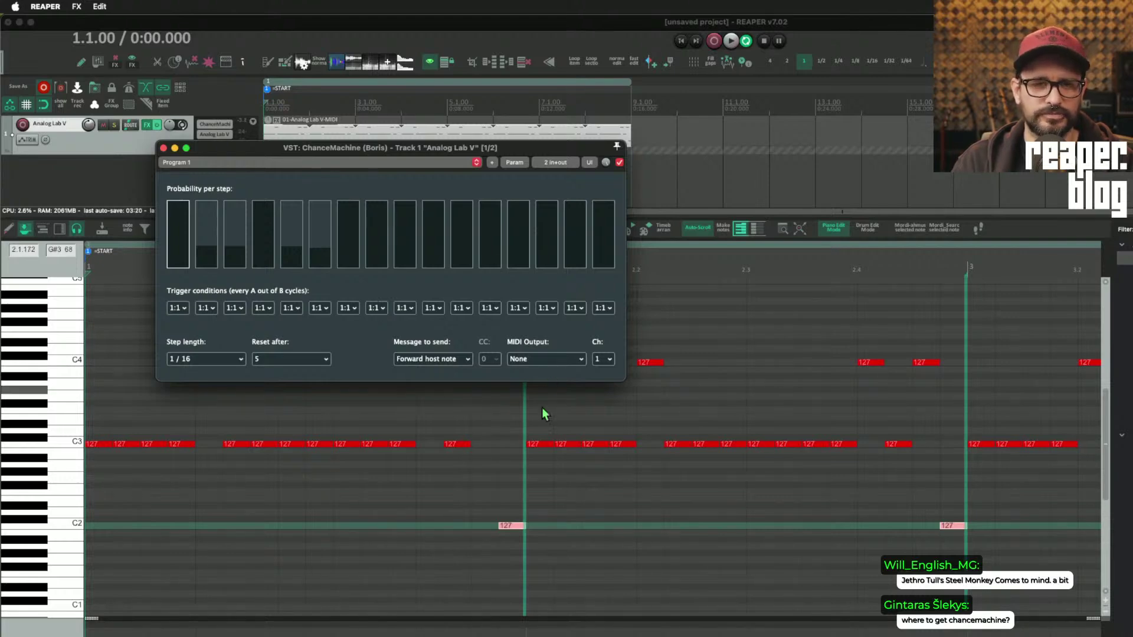
- Switch to Firefox, show the ChanceMachine GitHub page, and look through its readme to the set-up instructions
key("super+Tab")
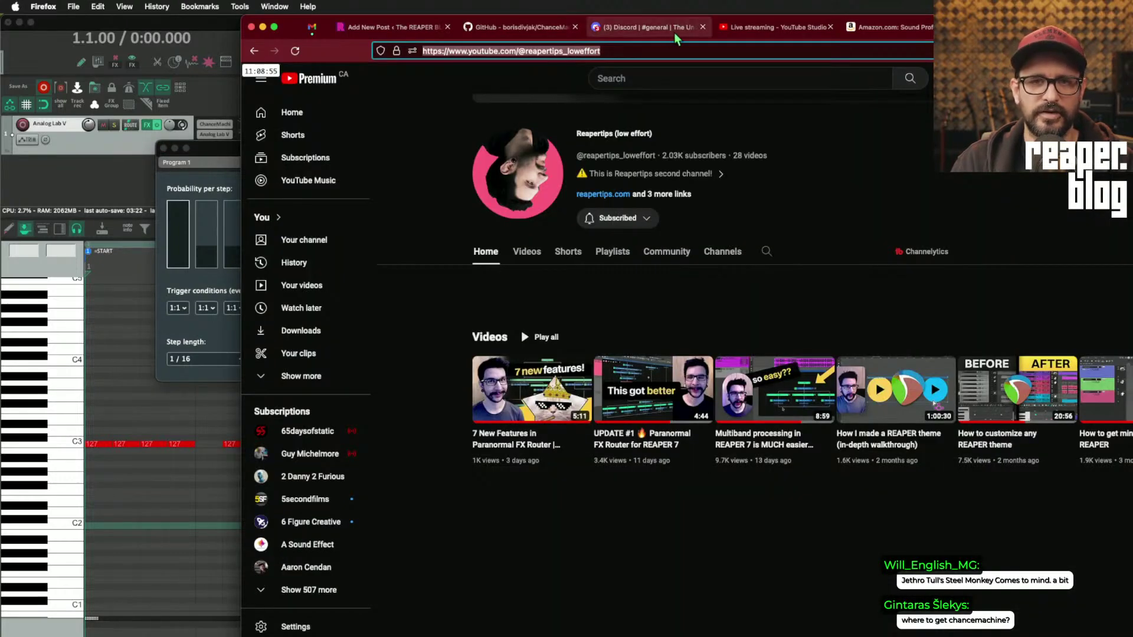
left_click(549, 39)
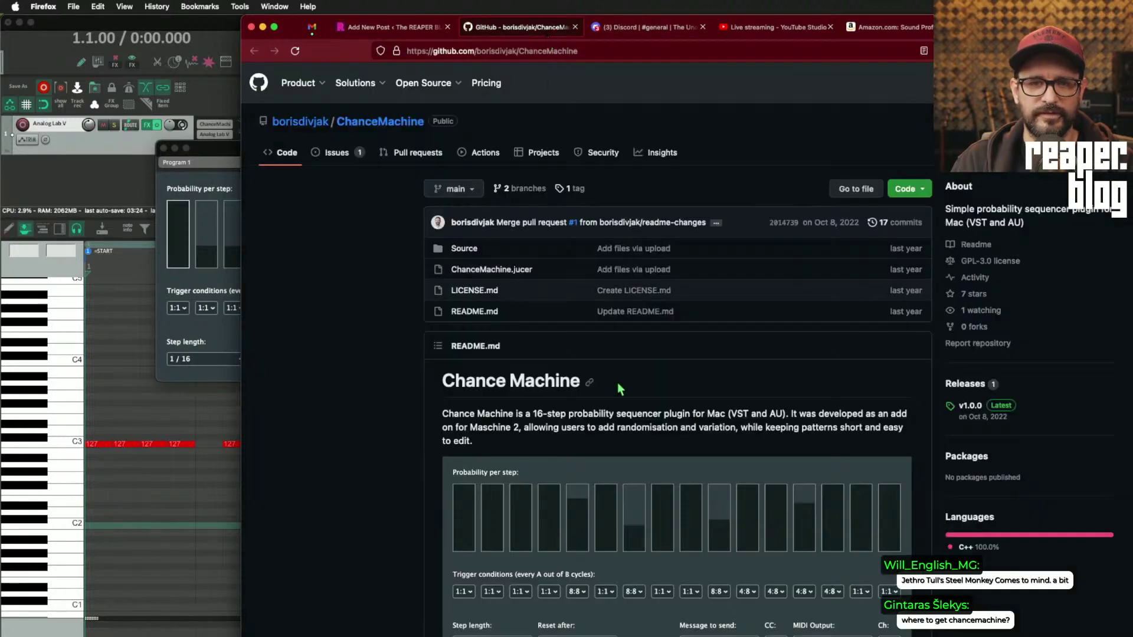
scroll(617, 382, "down", 15)
scroll(579, 442, "down", 2)
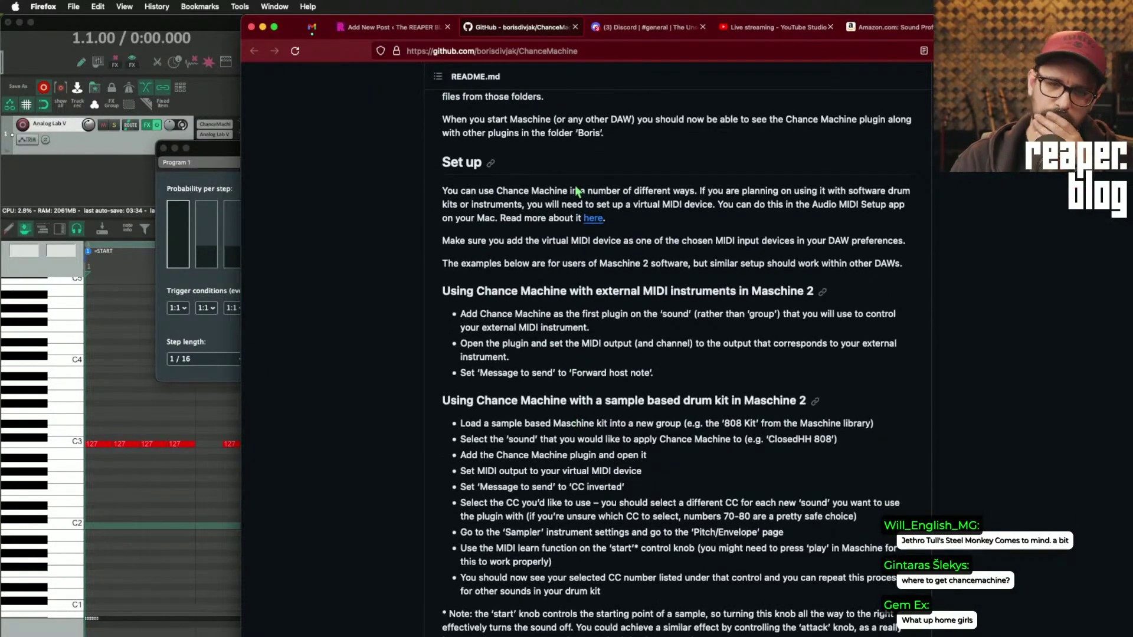
- Read through the ChanceMachine readme's set-up, sequencer, probability slider, trigger condition, and step length and reset sections
scroll(683, 507, "down", 8)
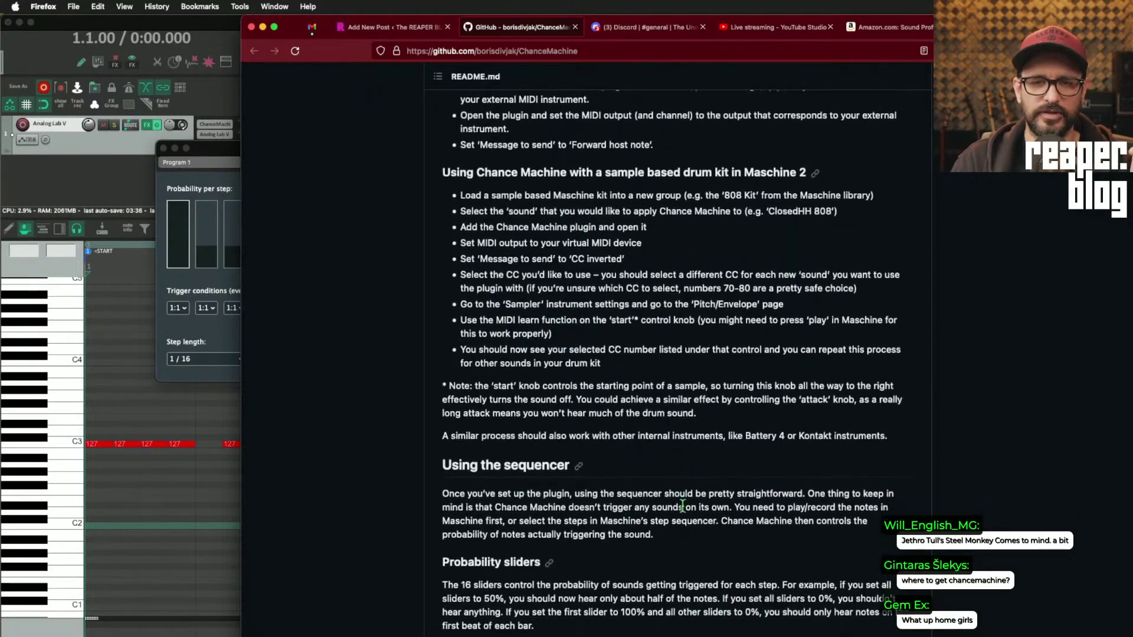
scroll(683, 508, "down", 9)
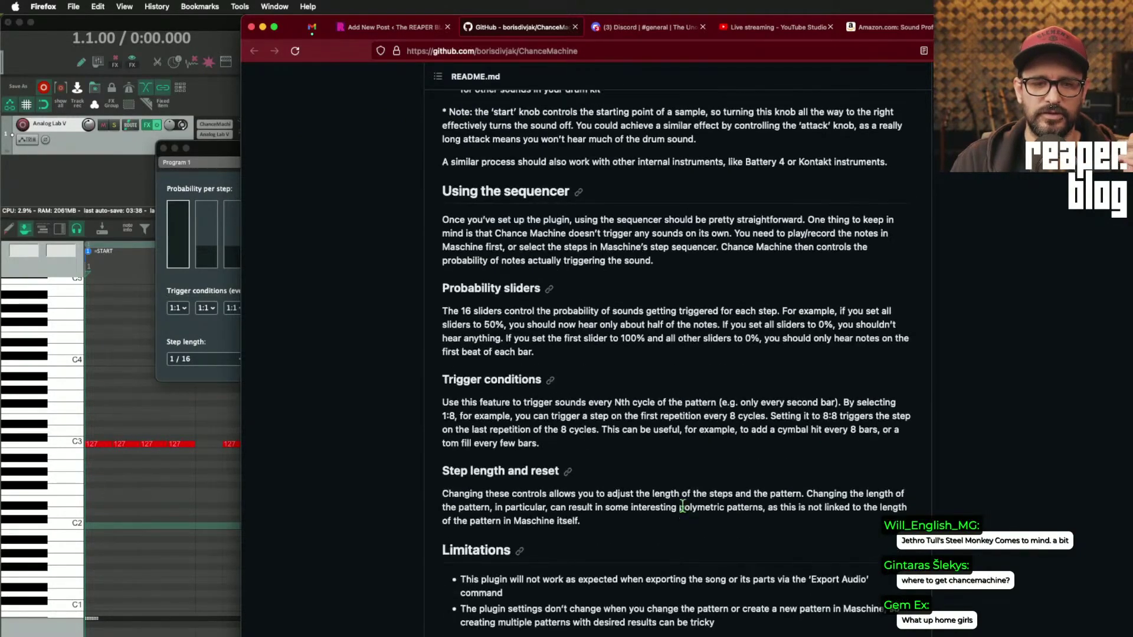
scroll(683, 507, "up", 14)
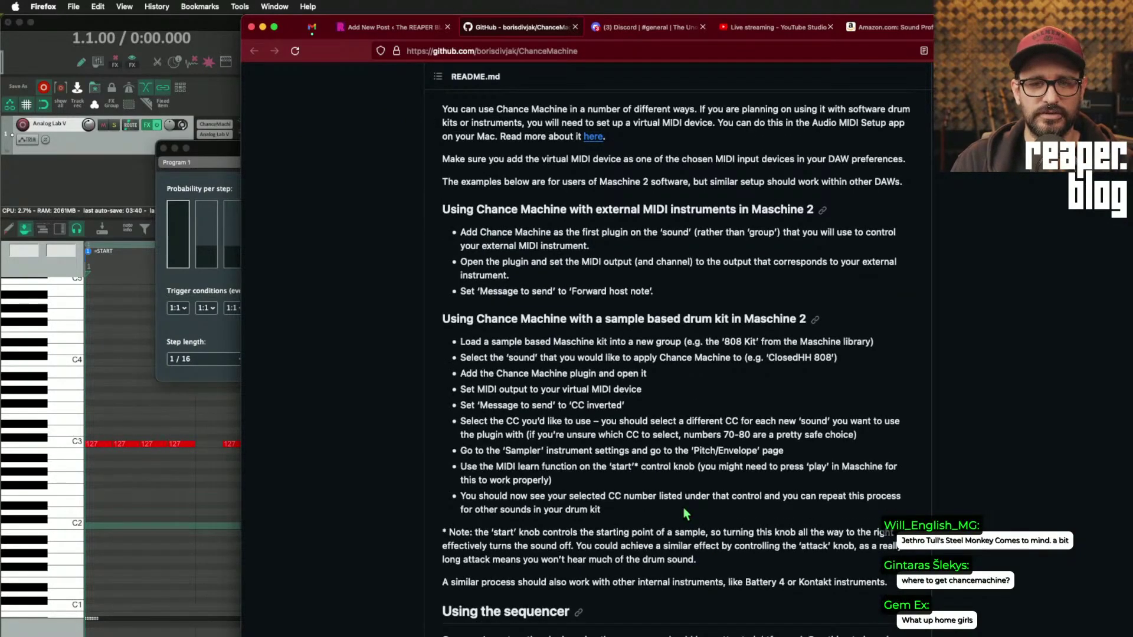
scroll(683, 508, "down", 5)
scroll(683, 506, "down", 5)
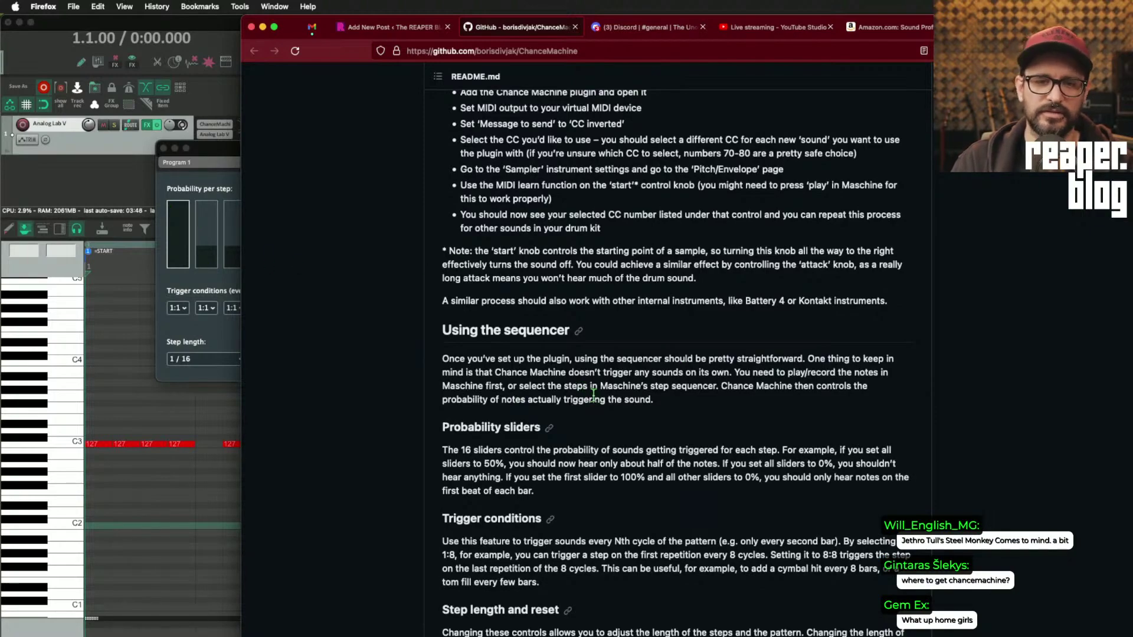
scroll(594, 393, "up", 12)
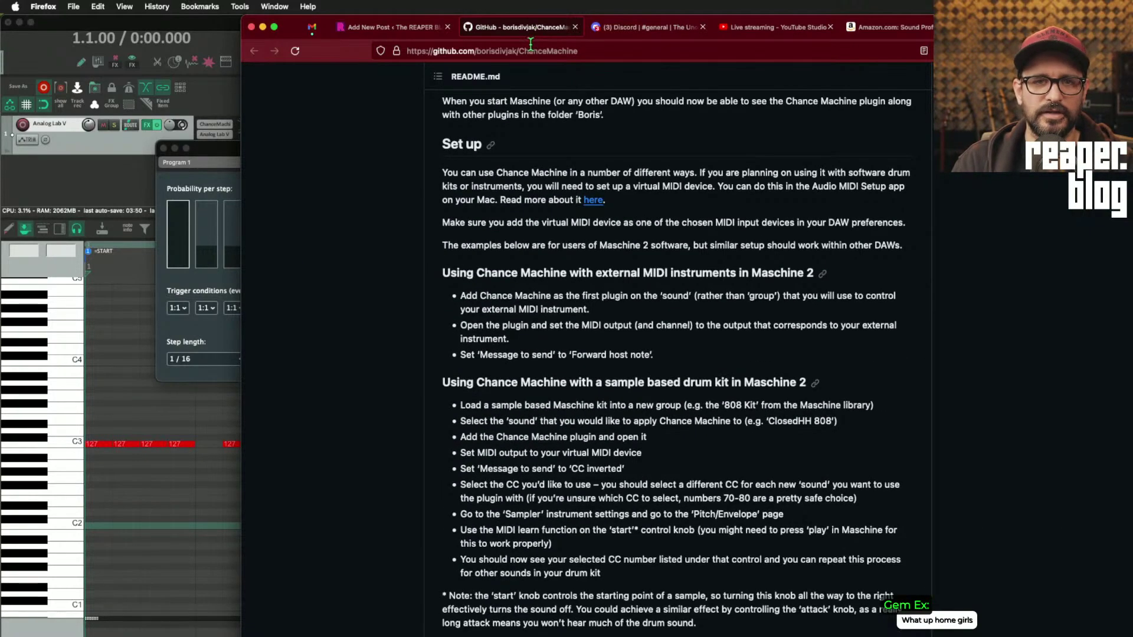
- Open the Native Instruments community thread "Probability and conditional triggers plugin for Maschine 2" and select its web address
left_click(531, 47)
type("native-instruments.com/")
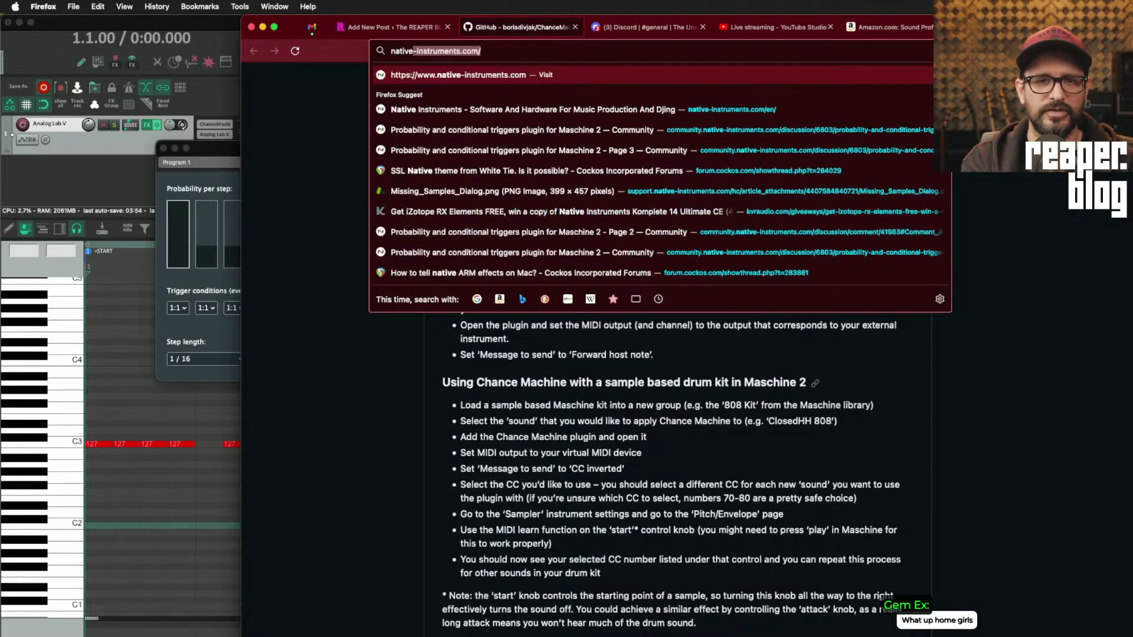
key("Down")
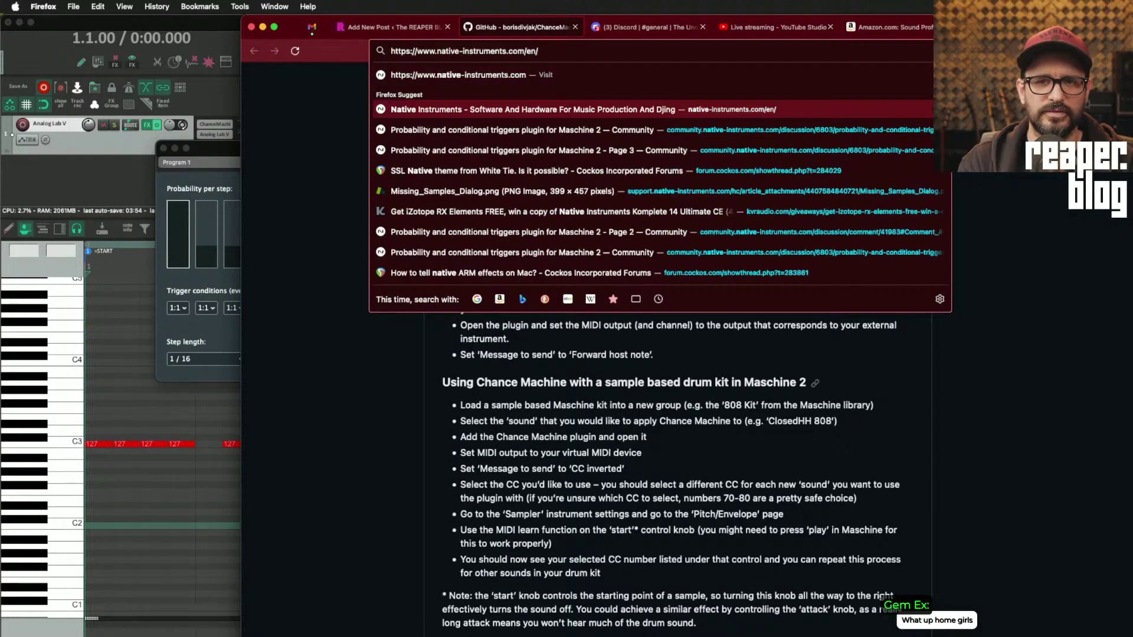
key("Down")
key("Return")
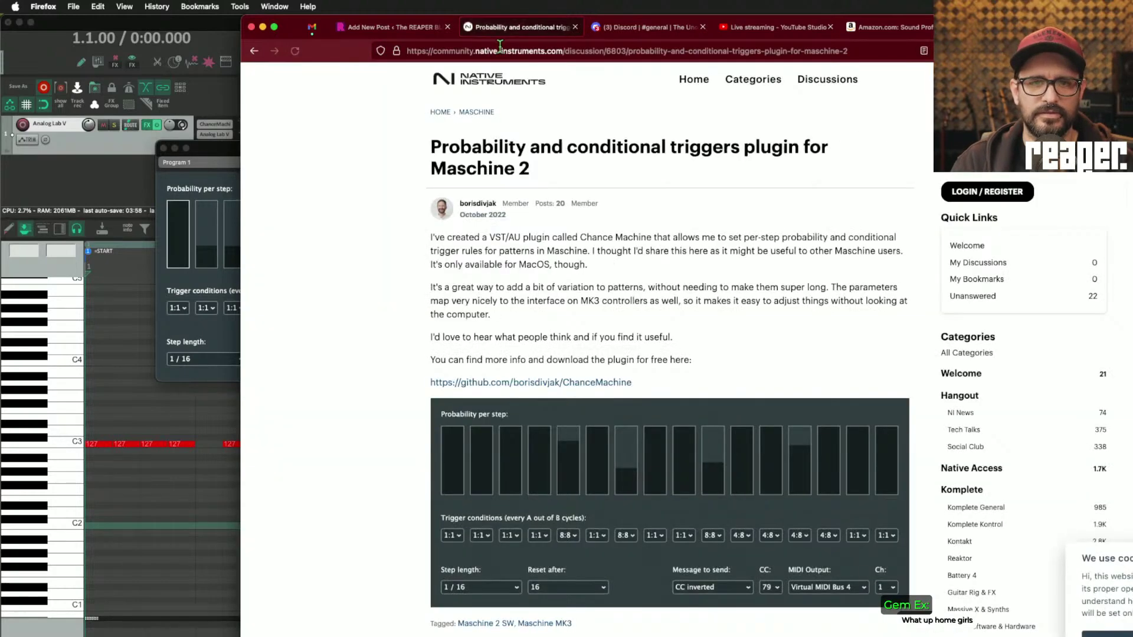
left_click(496, 47)
- Switch back to REAPER, play the pattern, and raise the probability of steps 2, 3 and 5 in ChanceMachine
key("super+Tab")
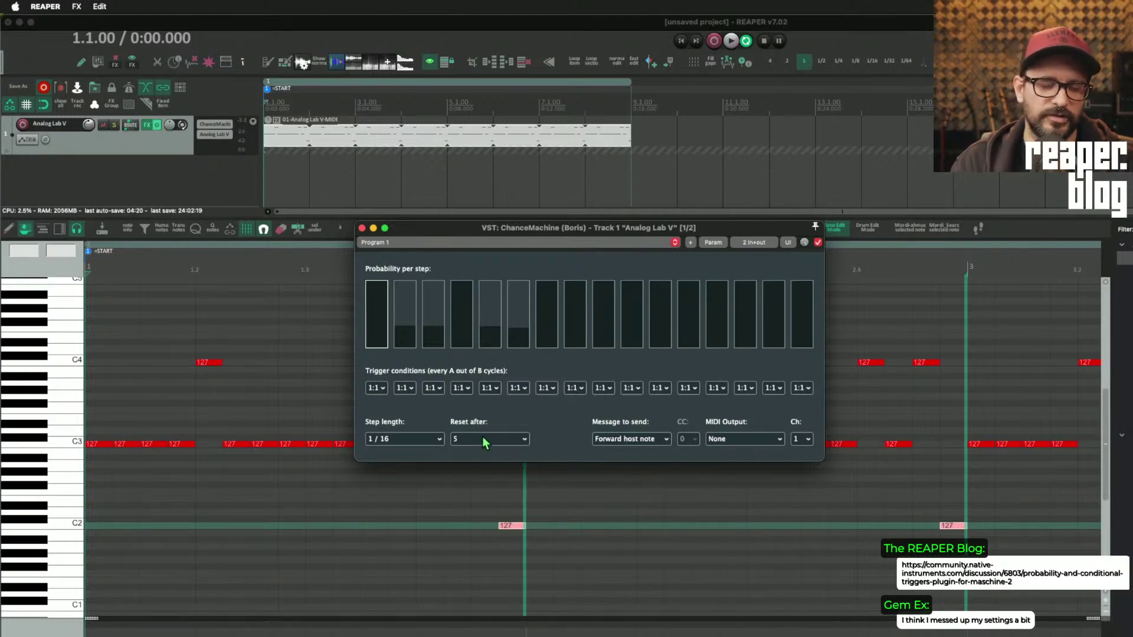
key("space")
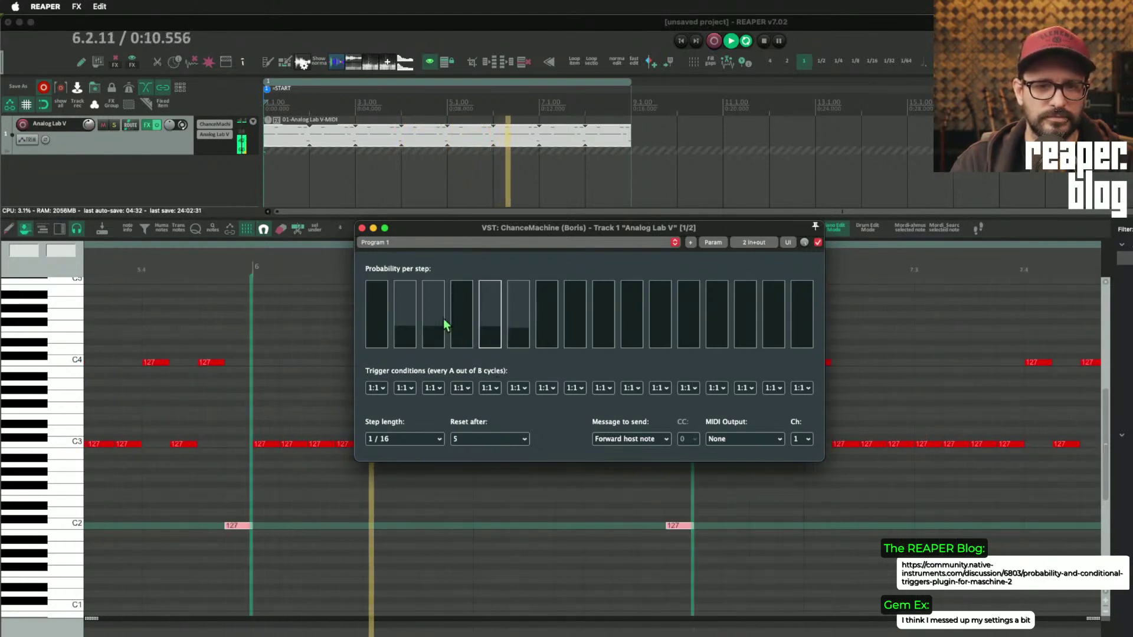
key("space")
left_click_drag(495, 331, 499, 296)
mouse_move(436, 334)
left_mouse_down()
mouse_move(440, 305)
mouse_move(412, 300)
left_mouse_up()
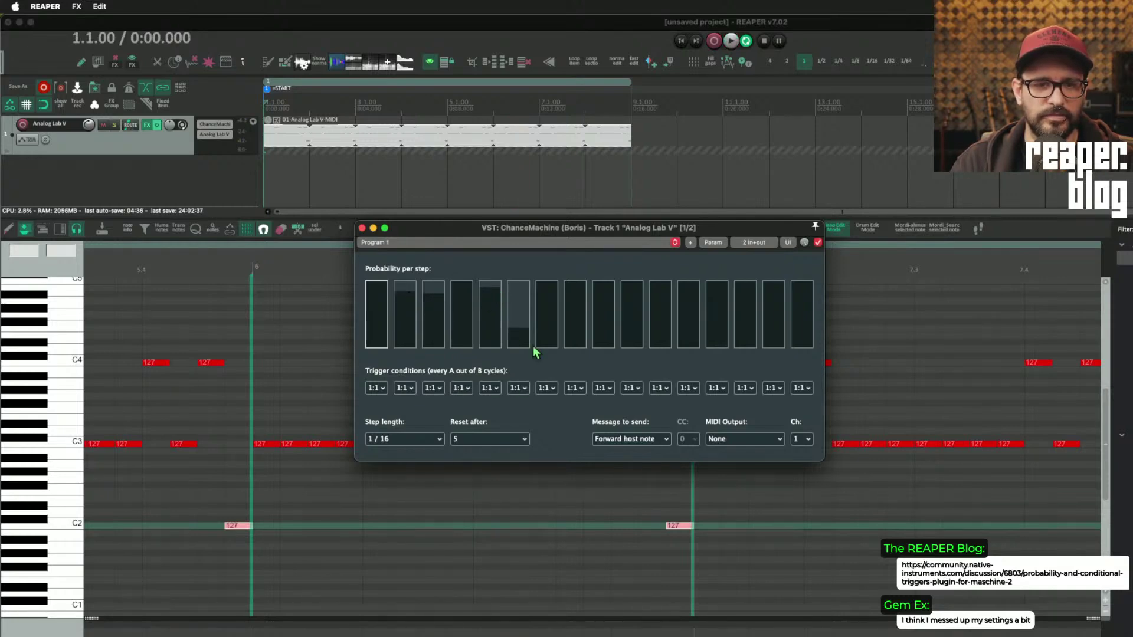
- Set step 4's trigger condition to 1:2 in ChanceMachine and play the pattern
left_click(462, 388)
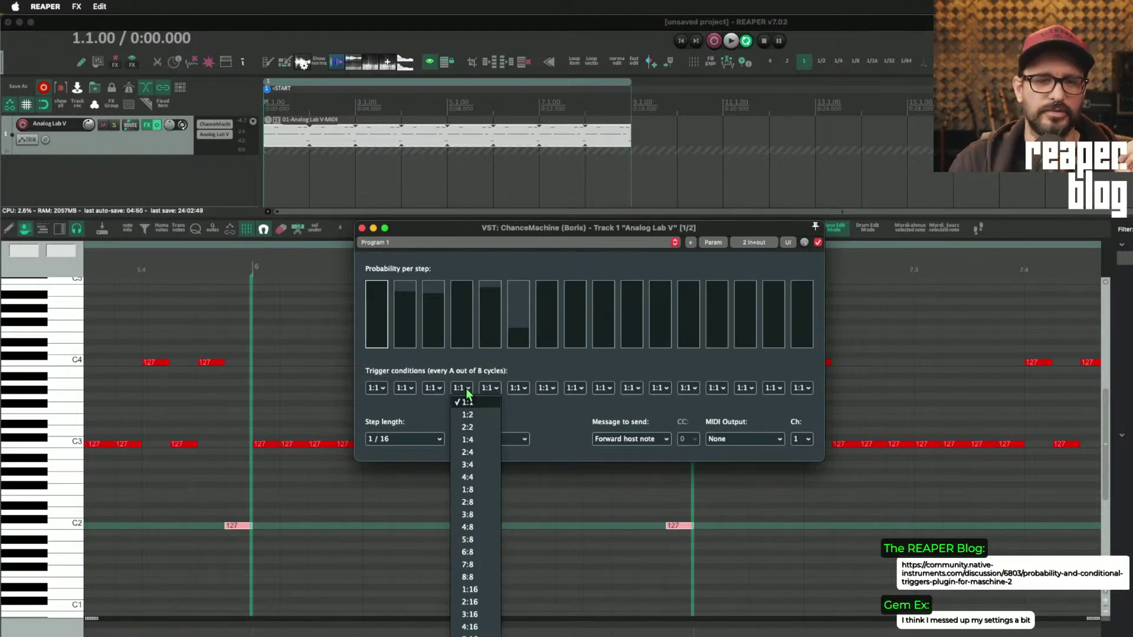
left_click(494, 416)
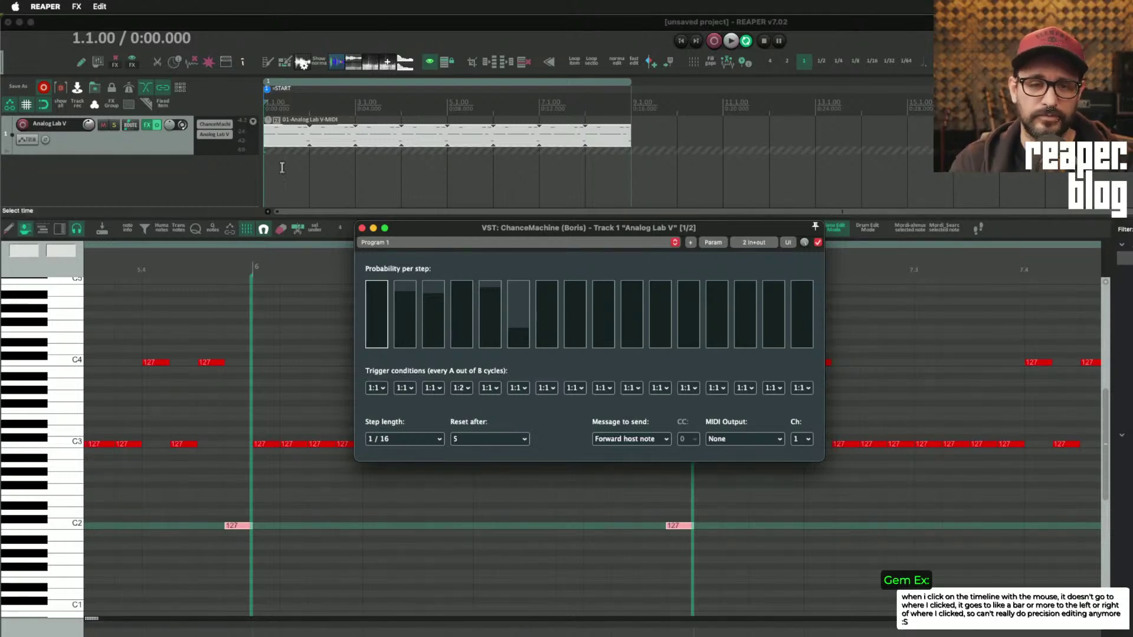
key("space")
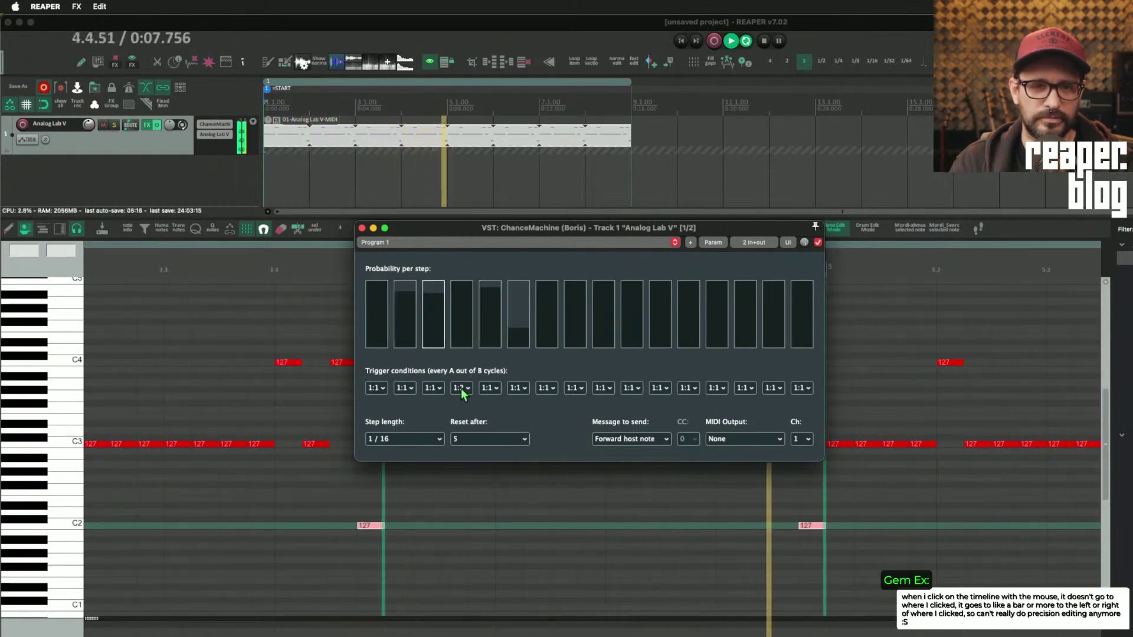
key("space")
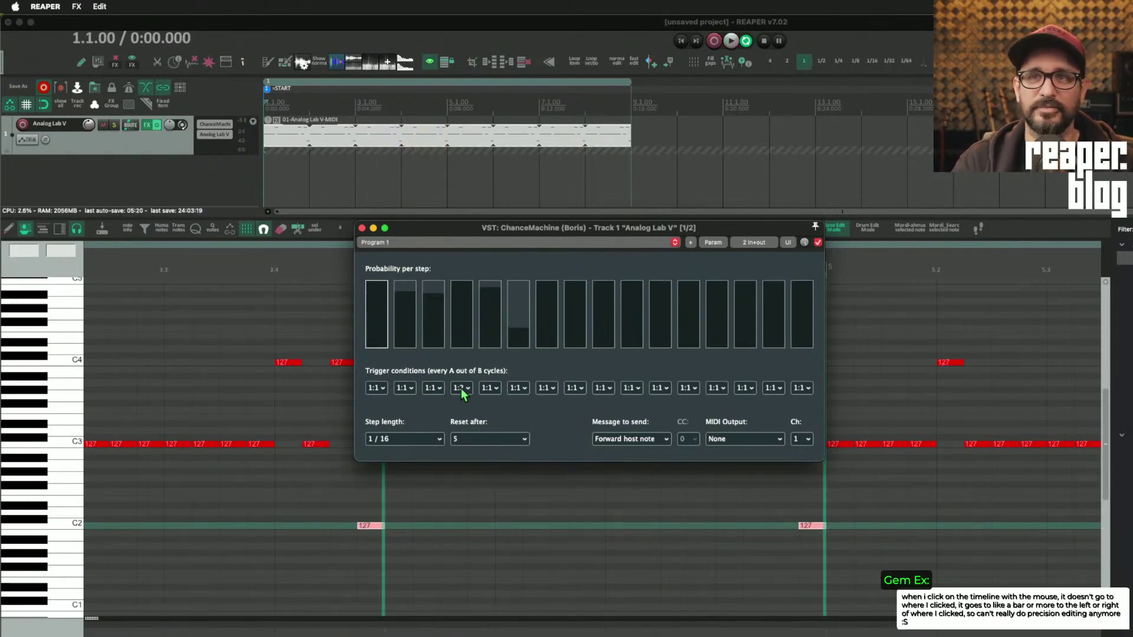
left_click(190, 179)
right_click(184, 177)
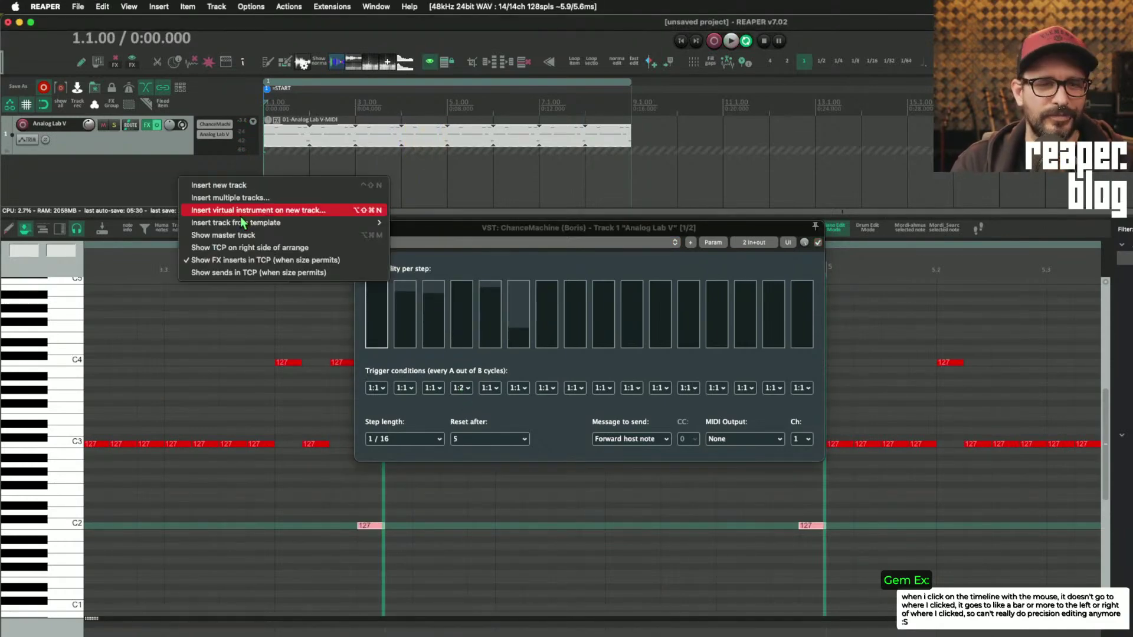
key("Escape")
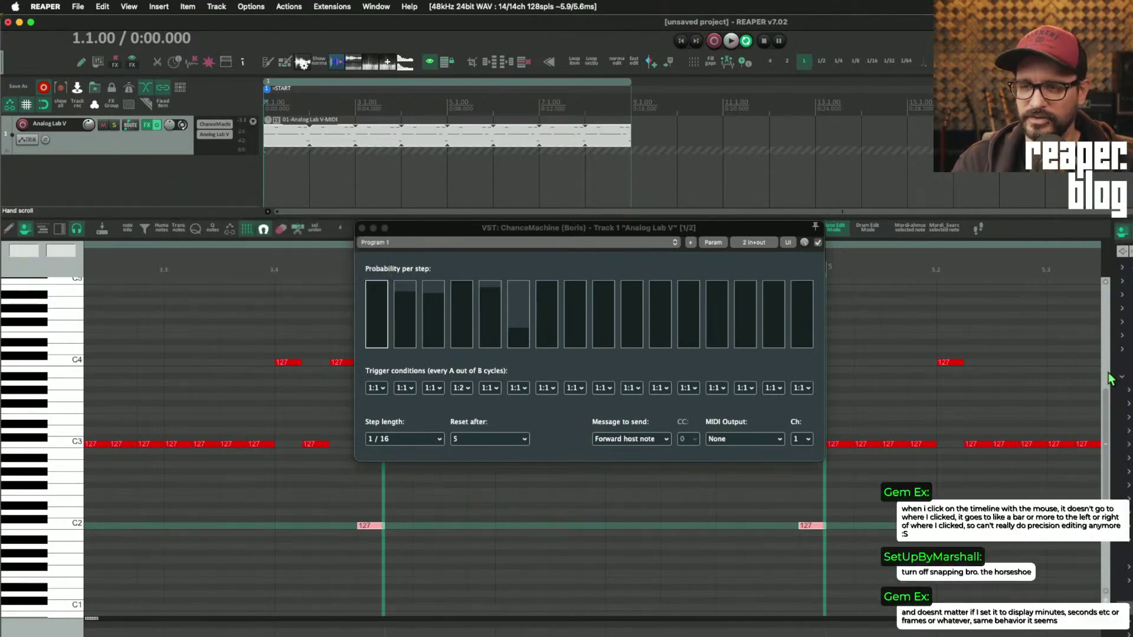
- Open the Media Explorer's DB: Synth Drums database and insert Kick Deep-005.wav on a new track at the project start
key("super+alt+x")
left_click(565, 528)
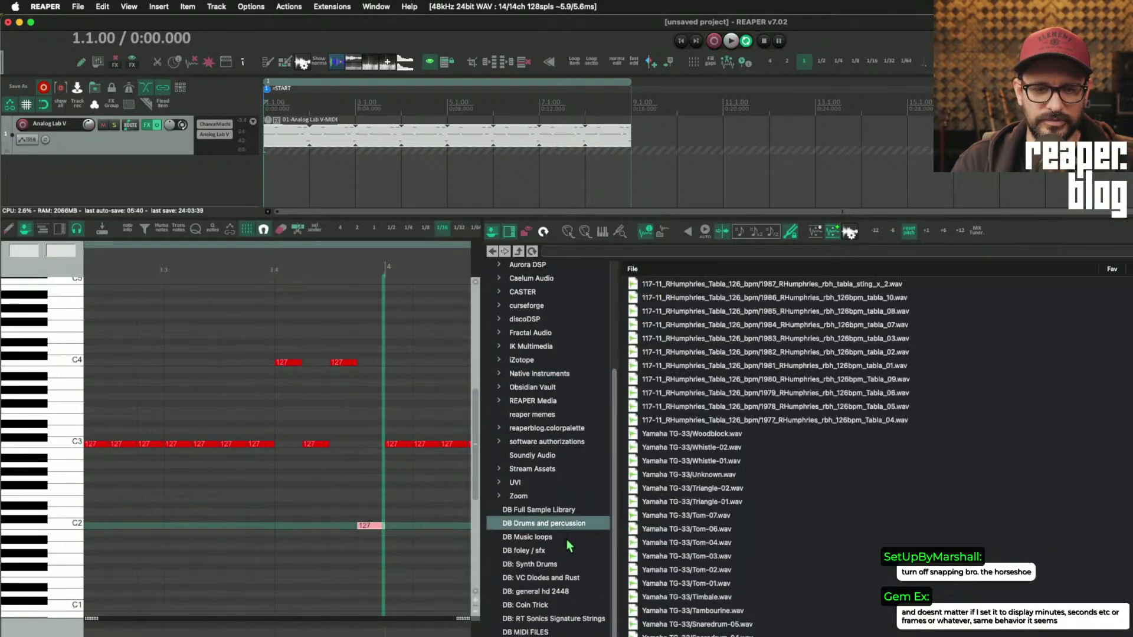
left_click(566, 565)
left_click(707, 633)
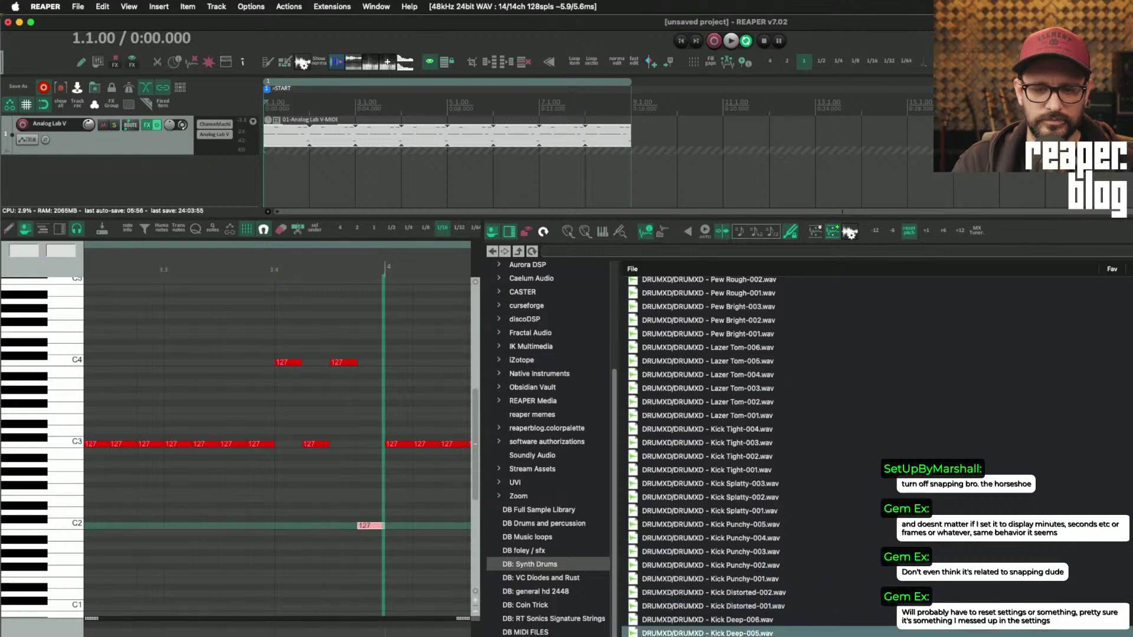
left_click_drag(374, 289, 268, 177)
- Copy the kick to the start of every bar from 2 to 8 and play it with the bass pattern
scroll(321, 178, "down", 1)
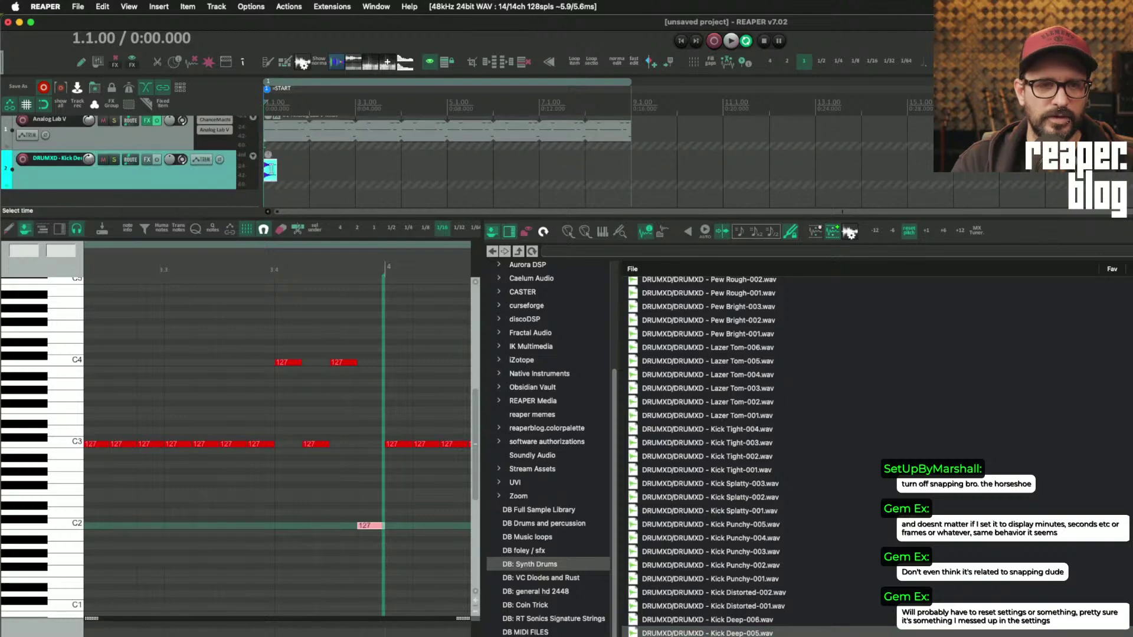
scroll(334, 178, "up", 5)
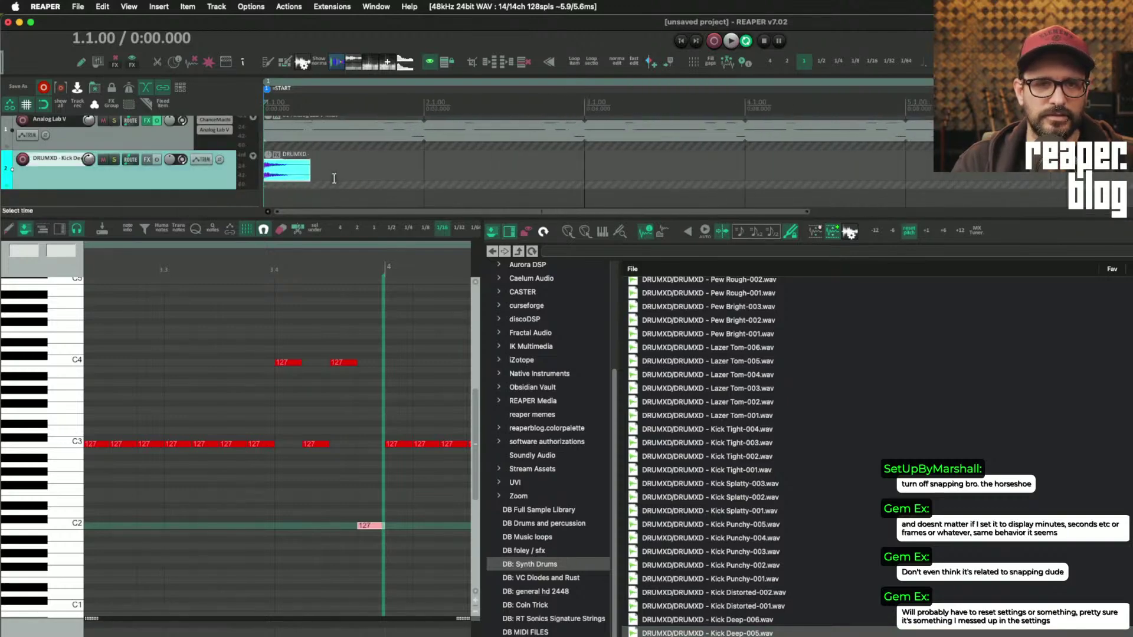
scroll(334, 178, "down", 2)
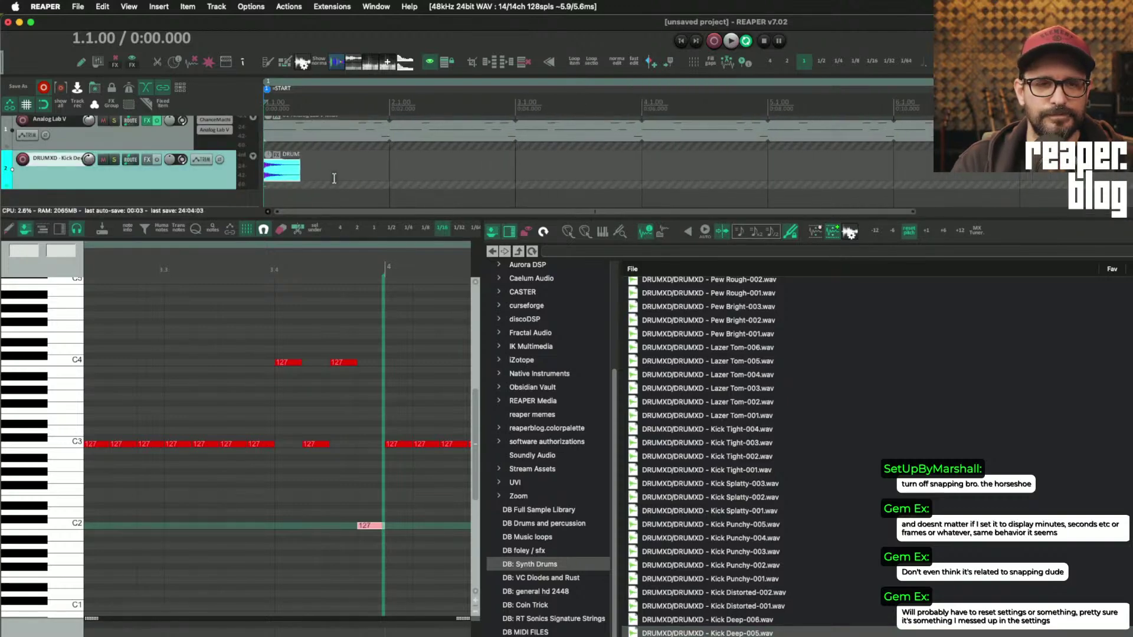
scroll(334, 178, "down", 3)
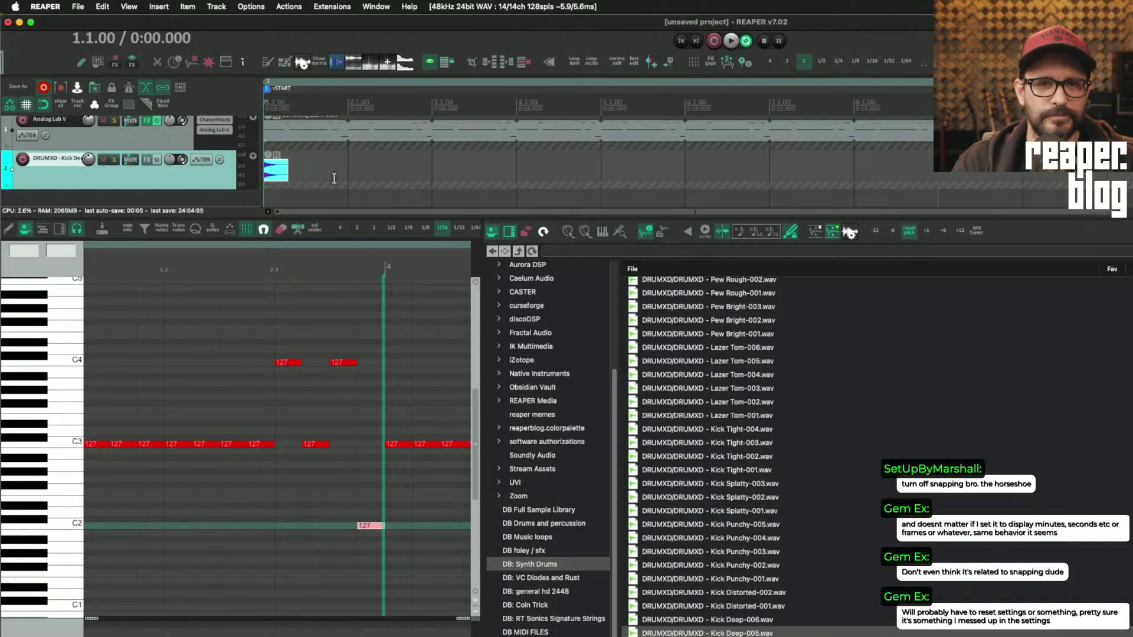
left_click_drag(276, 171, 509, 180)
left_click_drag(508, 173, 584, 180)
left_click_drag(662, 174, 825, 171)
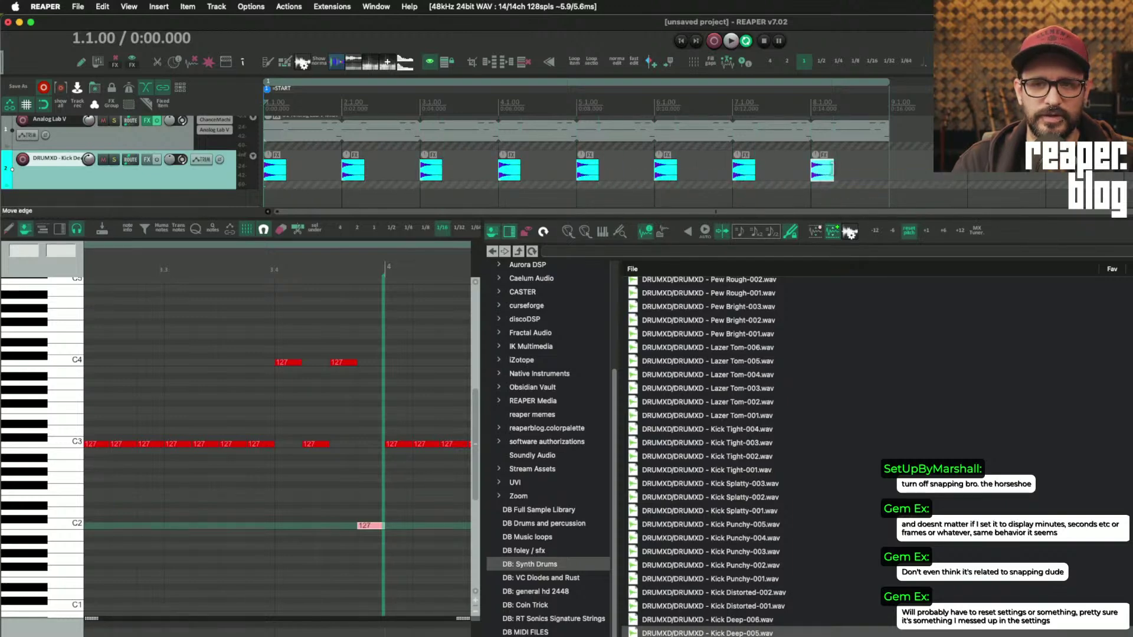
key("space")
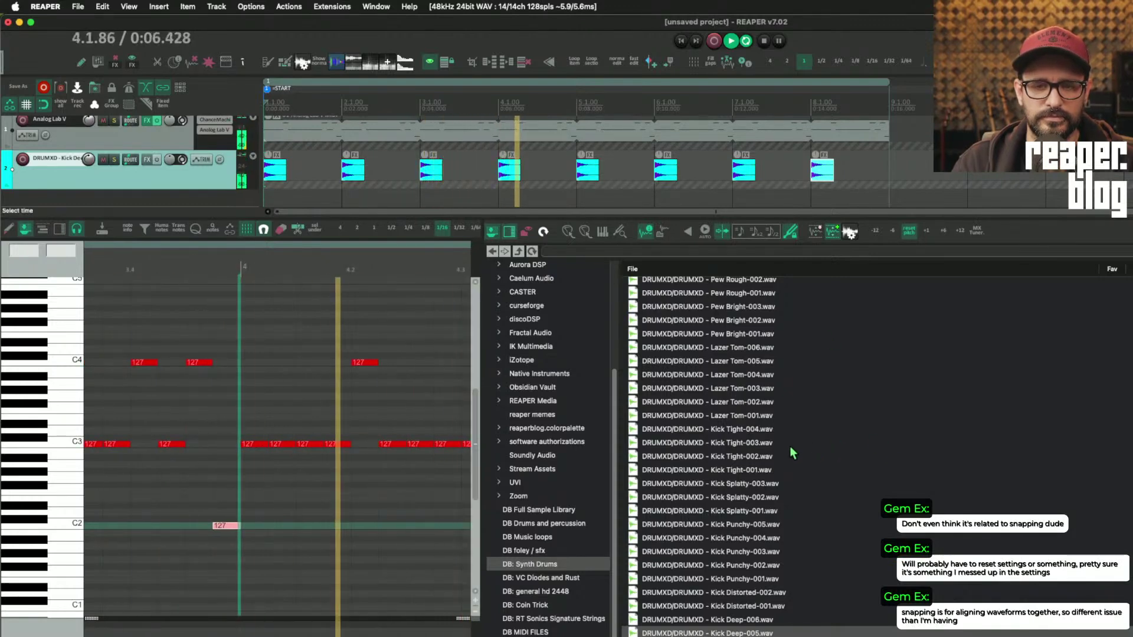
key("space")
- Place Clap-001.wav halfway through bar 1 in a second lane of the kick track and briefly play the project
scroll(785, 531, "down", 10)
left_click(775, 624)
left_click_drag(775, 624, 419, 175)
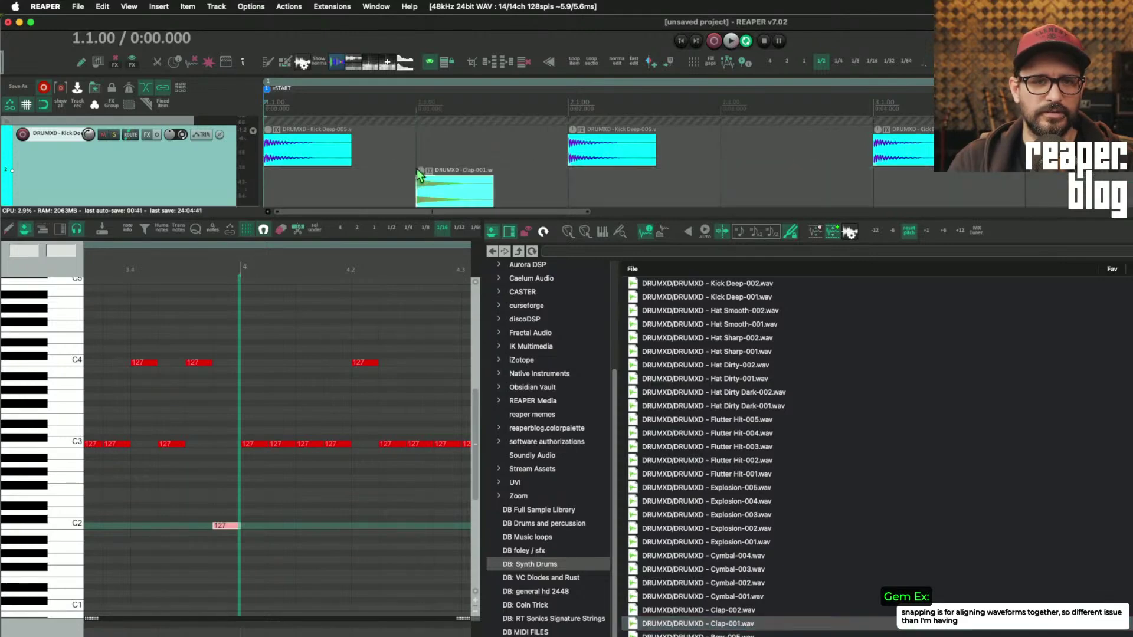
scroll(470, 180, "down", 3)
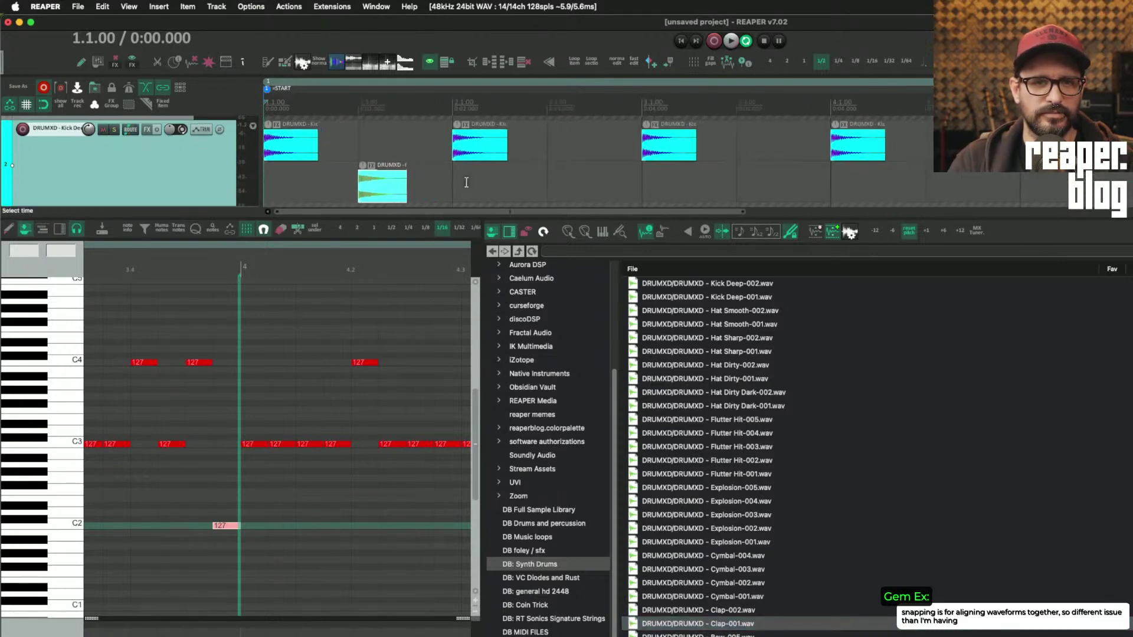
scroll(378, 198, "up", 4)
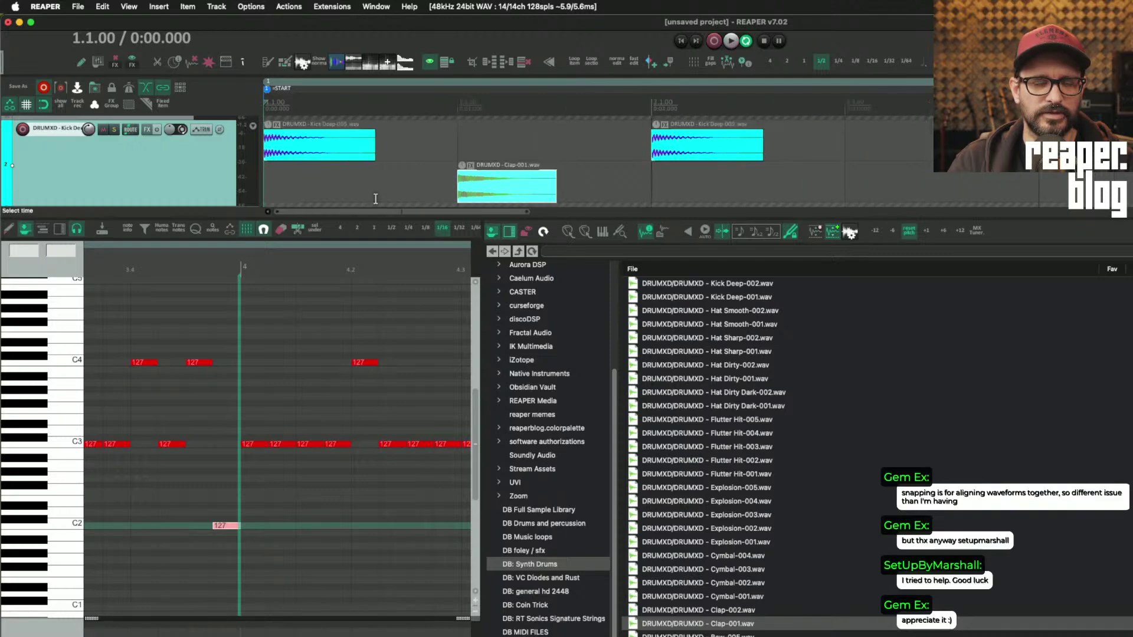
scroll(413, 200, "down", 3)
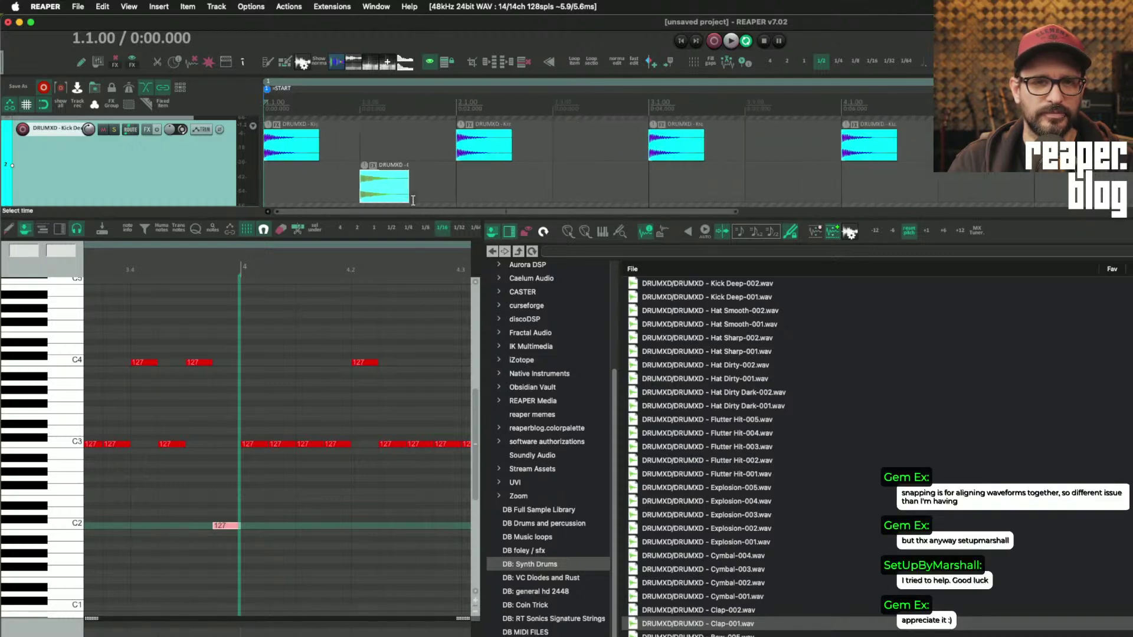
key("space")
key("space")
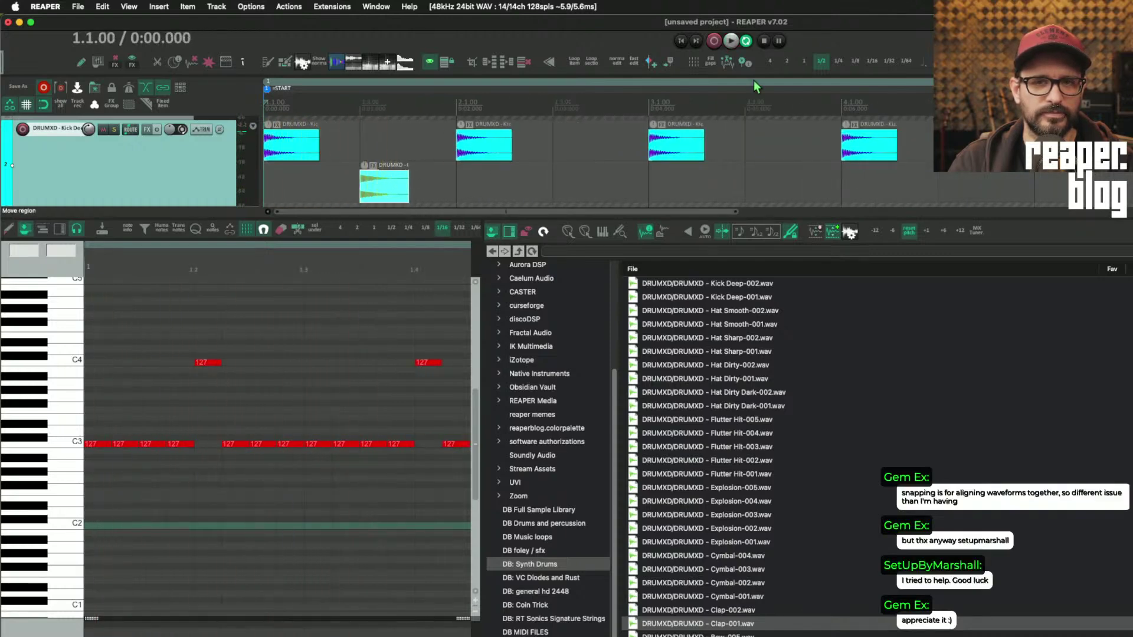
- Move the clap to beat 2 of bar 1 using a 1/4 grid, and duplicate that bar's clap seven times through bar 8
left_click(839, 61)
left_click_drag(342, 184, 294, 185)
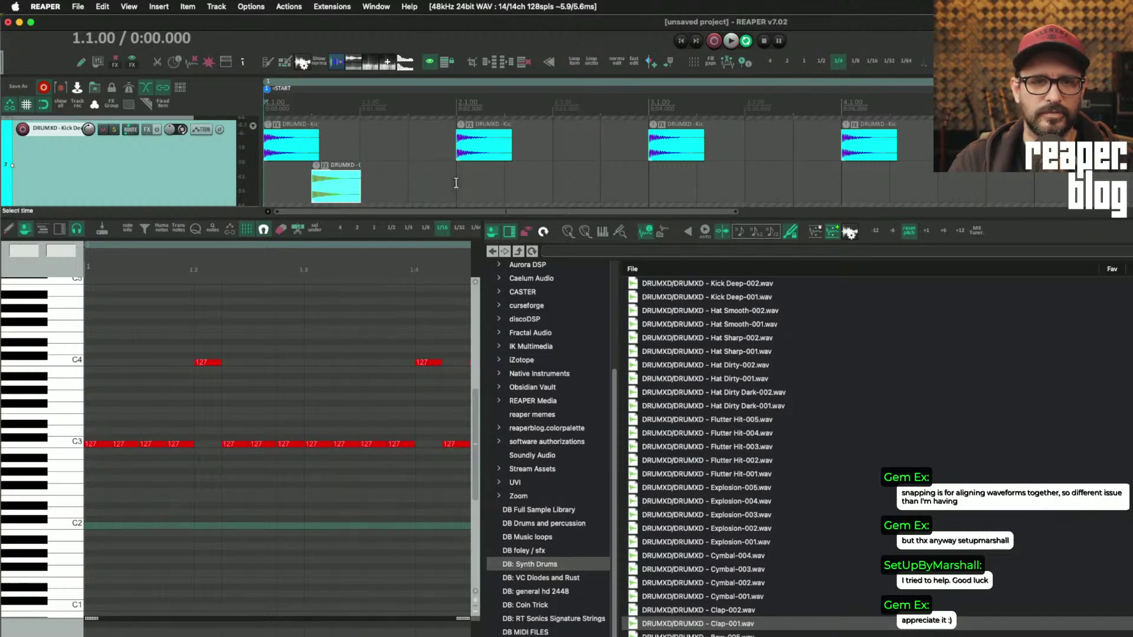
left_click_drag(456, 183, 265, 201)
scroll(321, 198, "down", 3)
key("super+d")
key("super+d")
key("super+d")
key("super+d")
key("super+d")
key("super+d")
key("super+d")
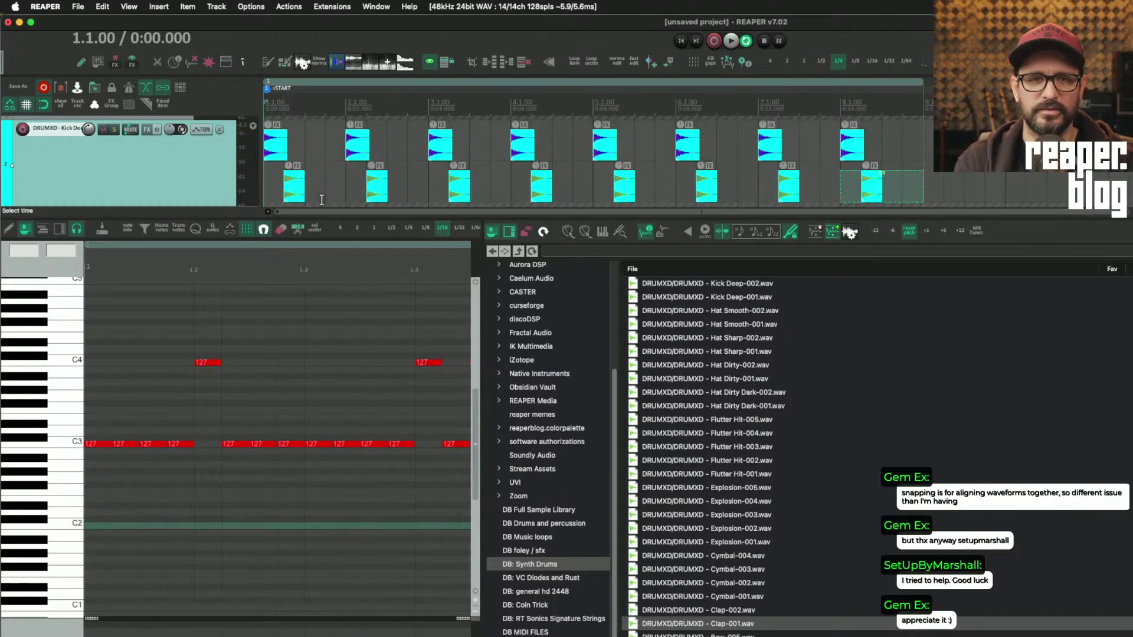
- Play the kick and clap beat, and audition the Clap-002.wav and Clap-001.wav samples
key("space")
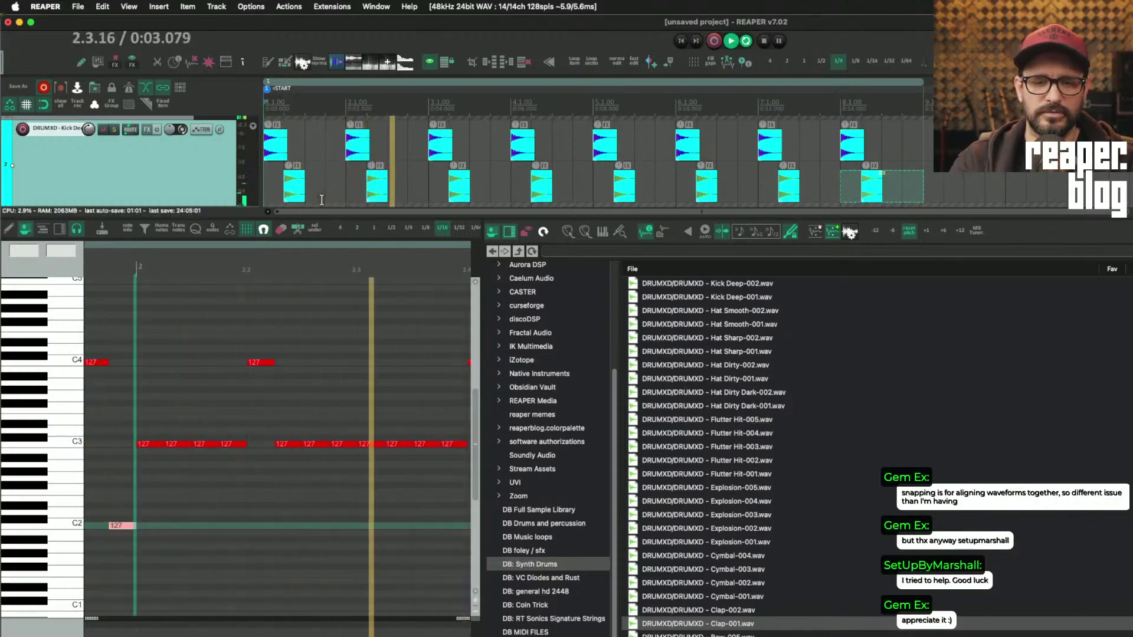
key("space")
left_click(746, 612)
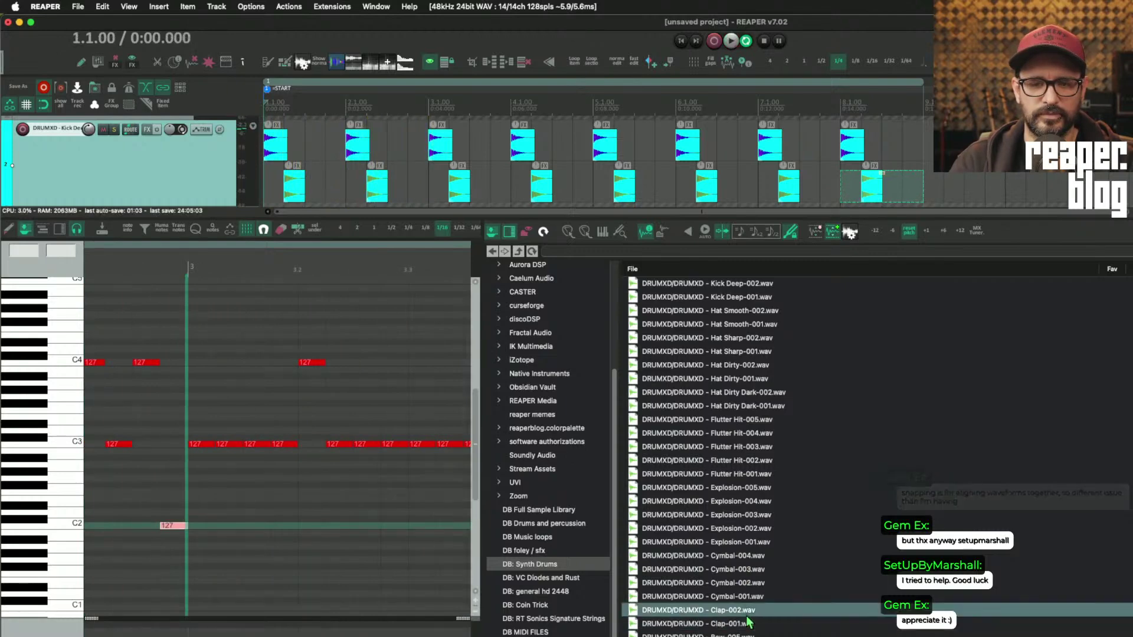
left_click(748, 623)
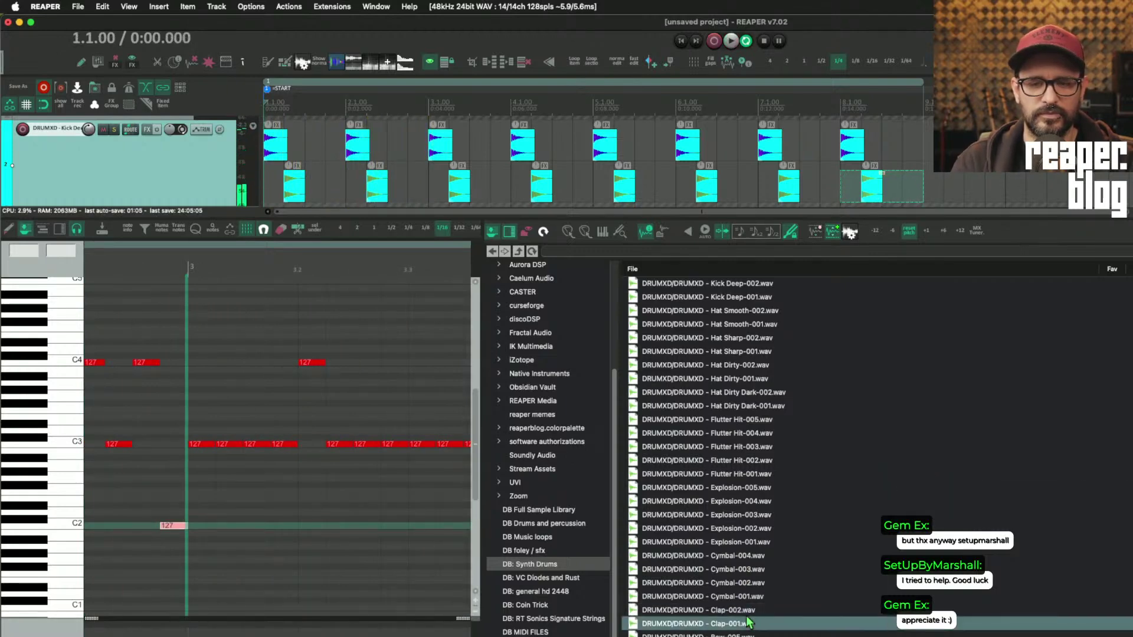
- Audition Clap-002.wav and place it on beat 4 of bar 1 in a third lane of the kick track
key("Up")
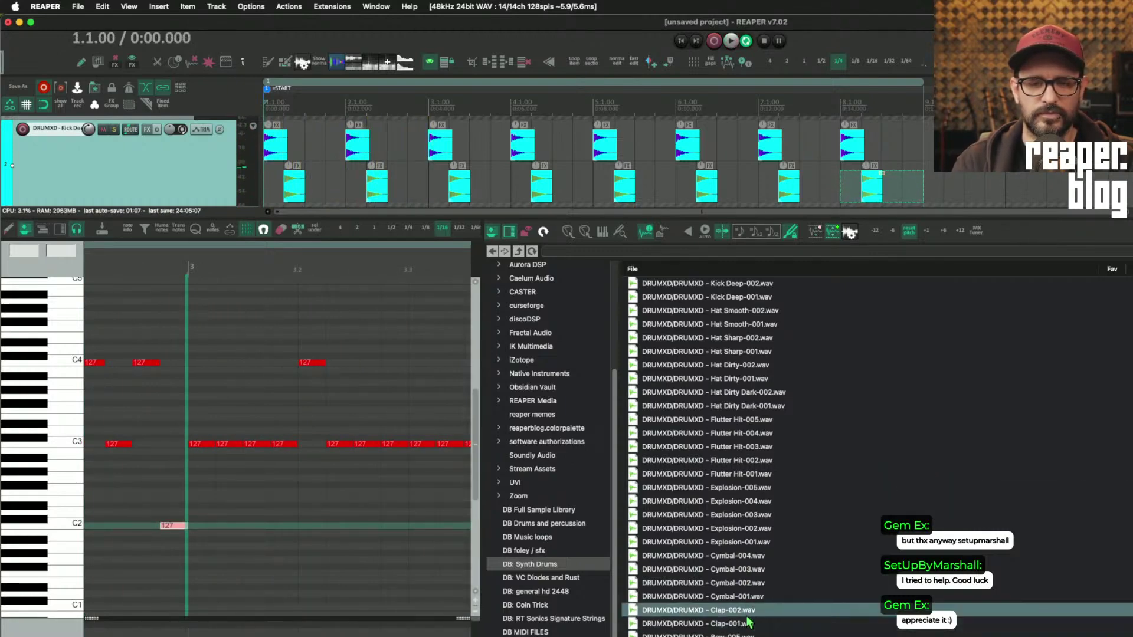
scroll(253, 96, "down", 1)
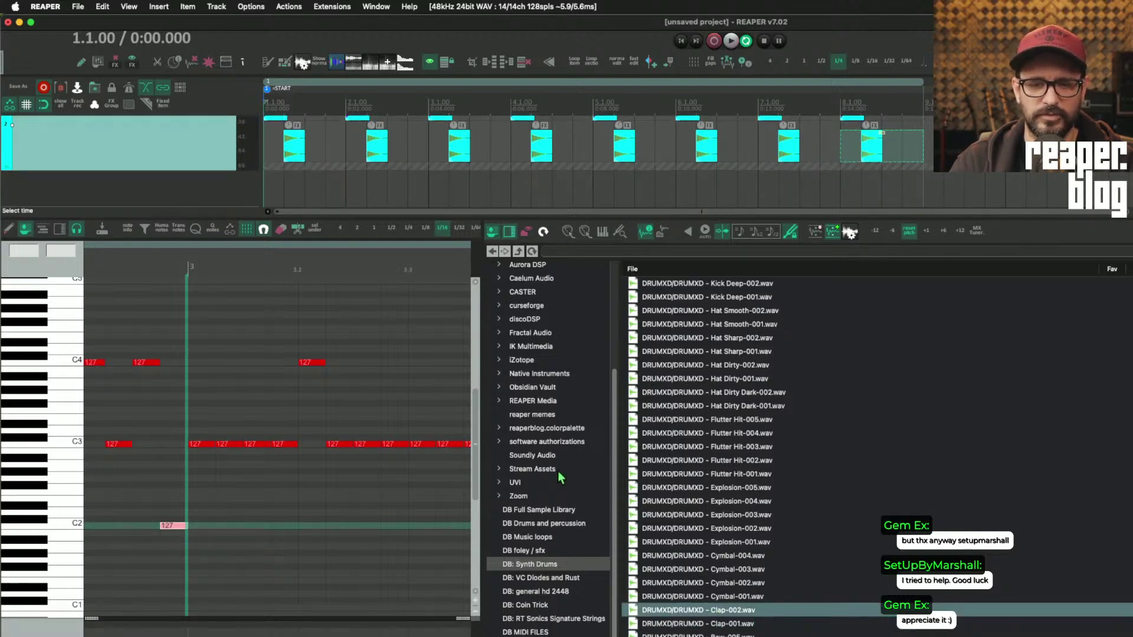
left_click_drag(561, 479, 327, 174)
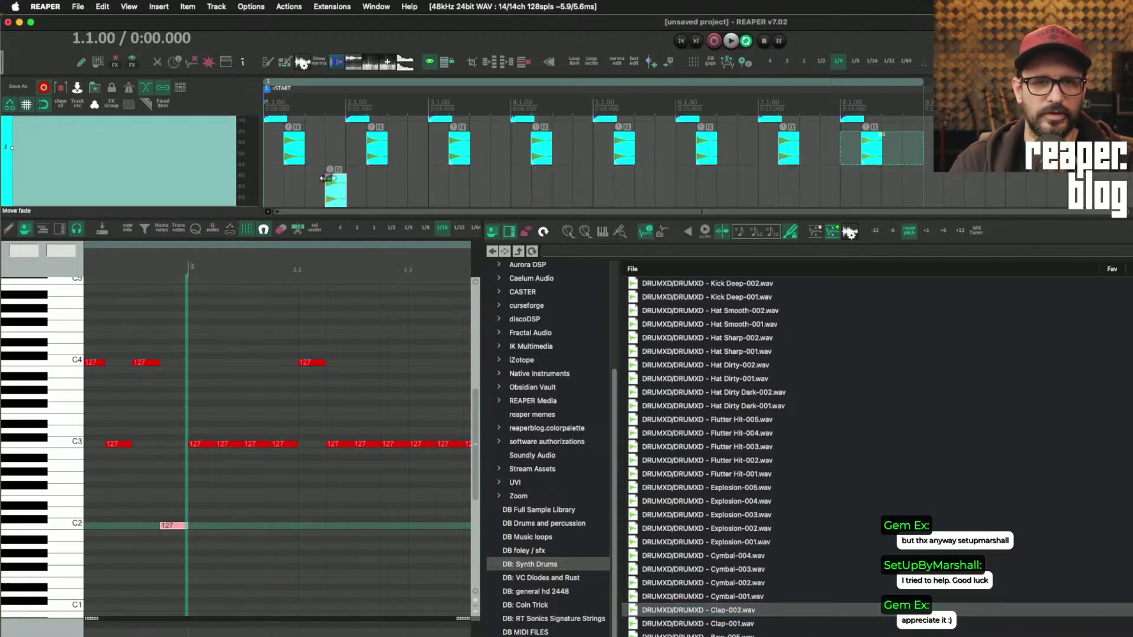
scroll(385, 195, "up", 2)
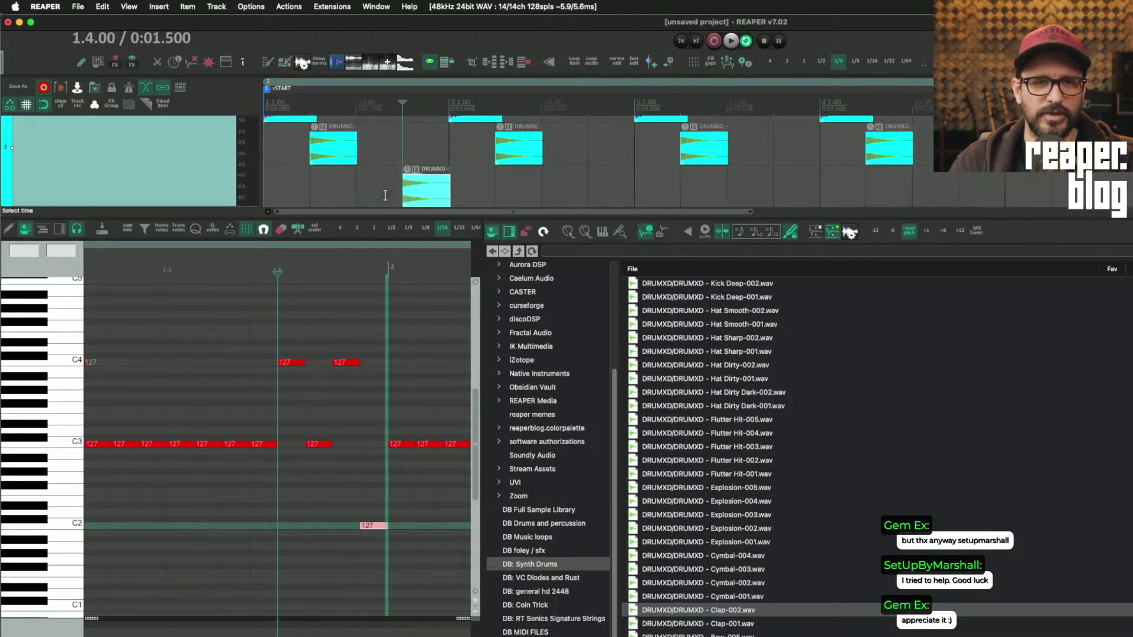
key("Home")
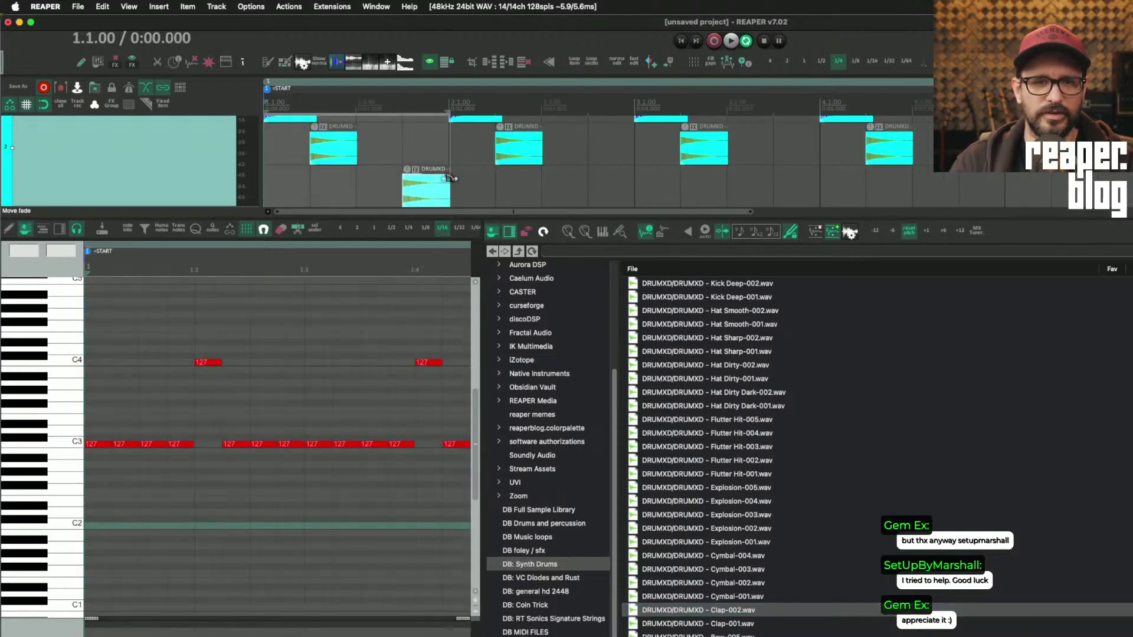
- Split the kick and clap lanes onto separate tracks and repeat the beat-4 Clap-002 item in every bar through bar 8
left_click(455, 120)
key("alt+d")
scroll(490, 318, "down", 2)
scroll(460, 519, "down", 5)
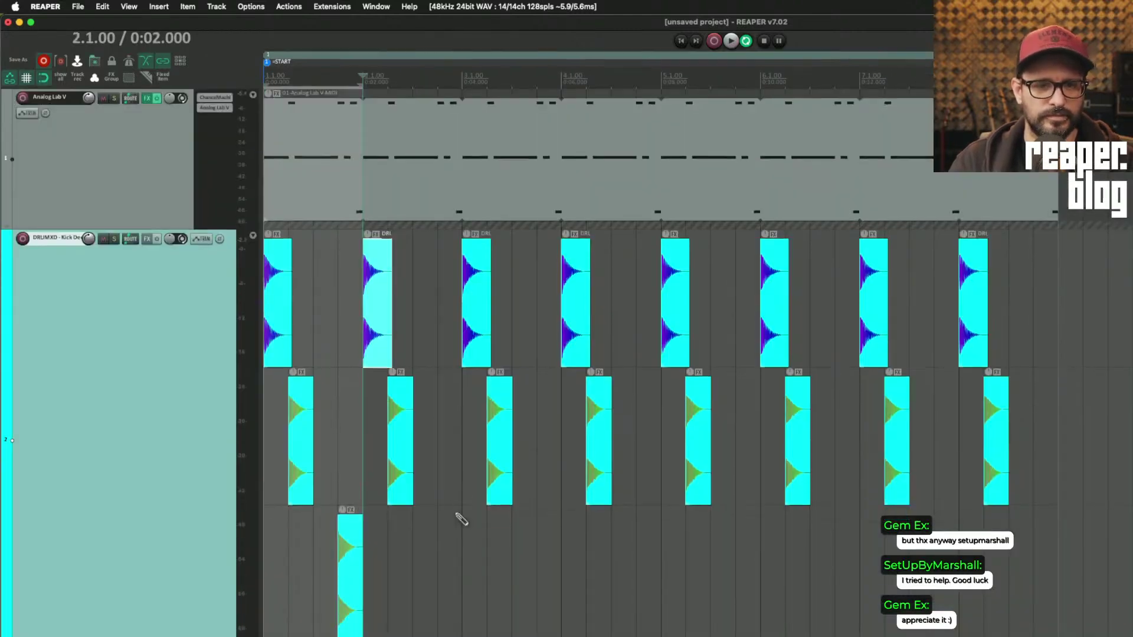
scroll(349, 213, "up", 4)
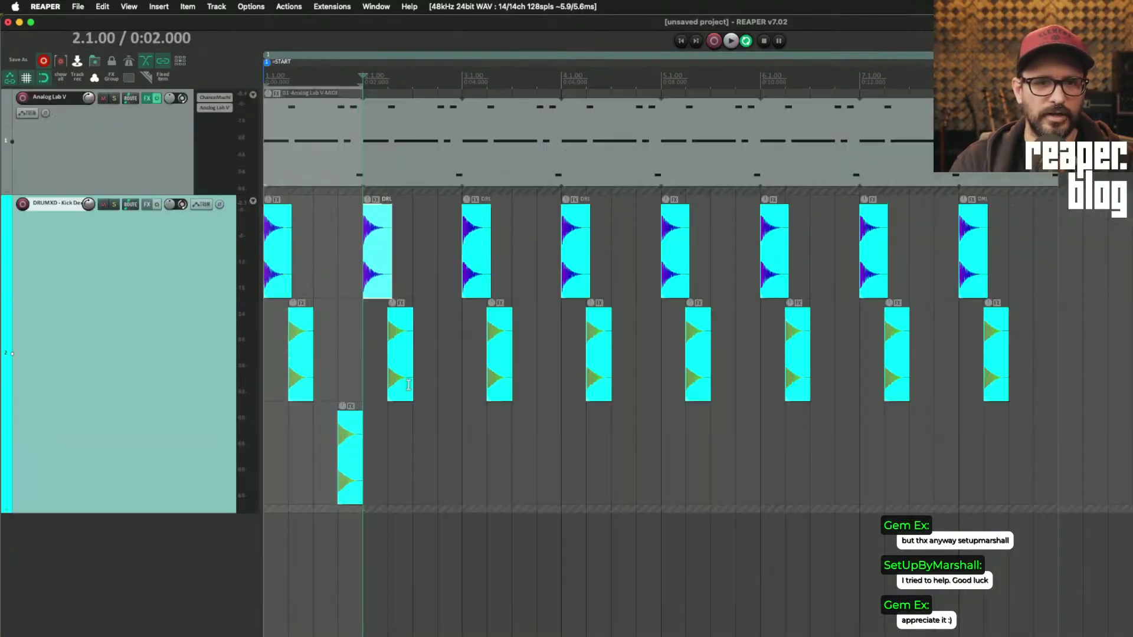
scroll(408, 385, "up", 2)
scroll(425, 394, "down", 4)
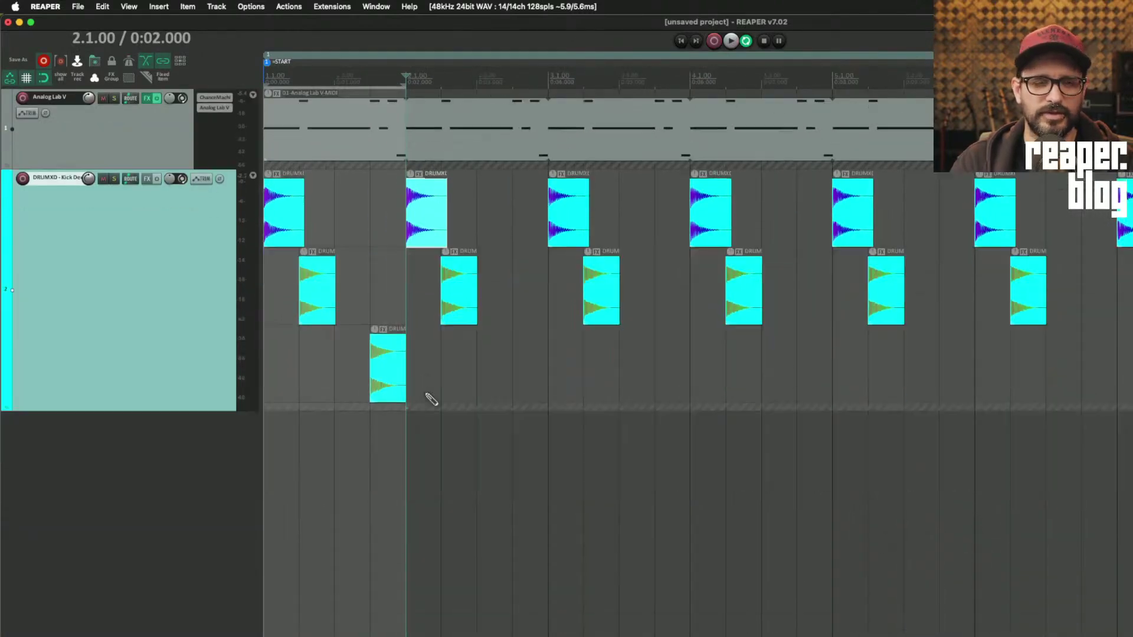
left_click_drag(321, 222, 321, 325)
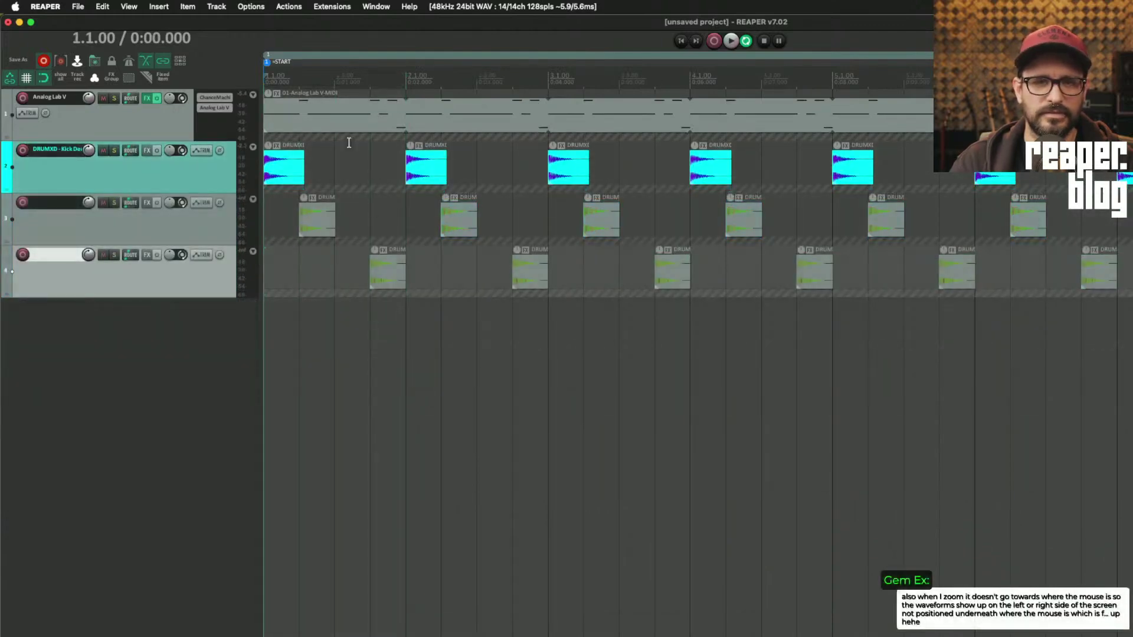
- Play the kick and two-clap beat with the bass pattern from the project start
key("space")
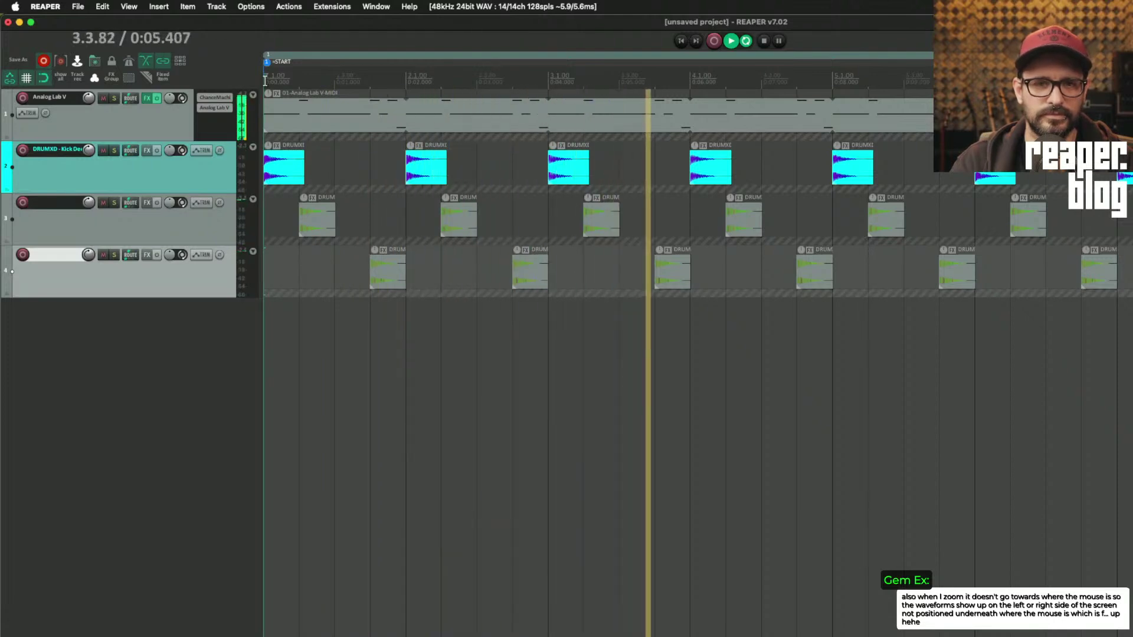
scroll(682, 388, "down", 5)
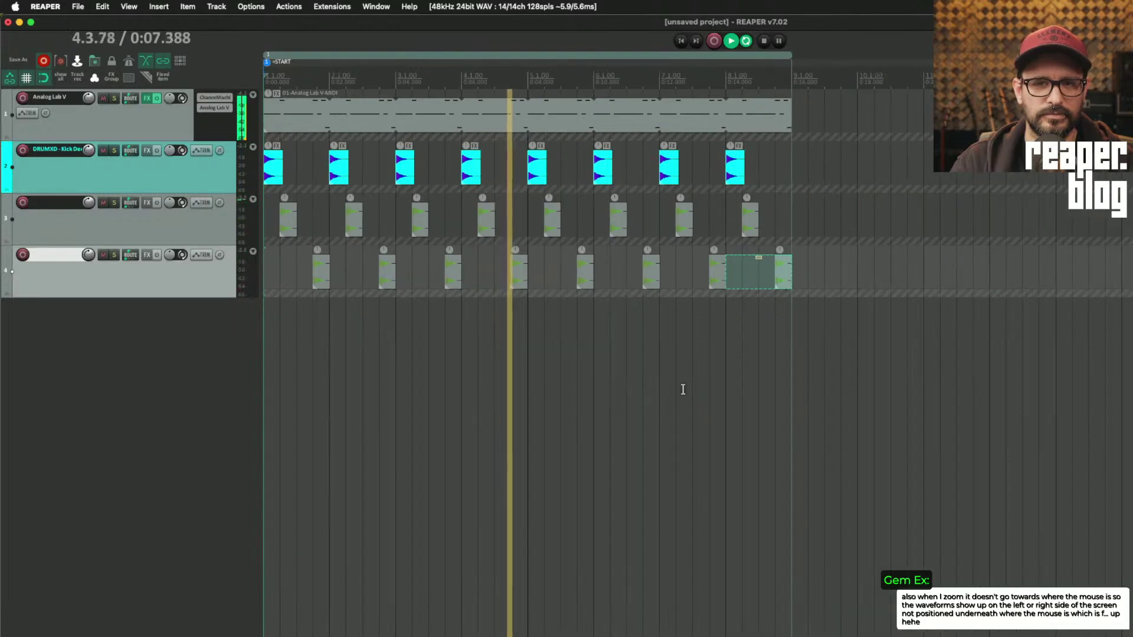
key("space")
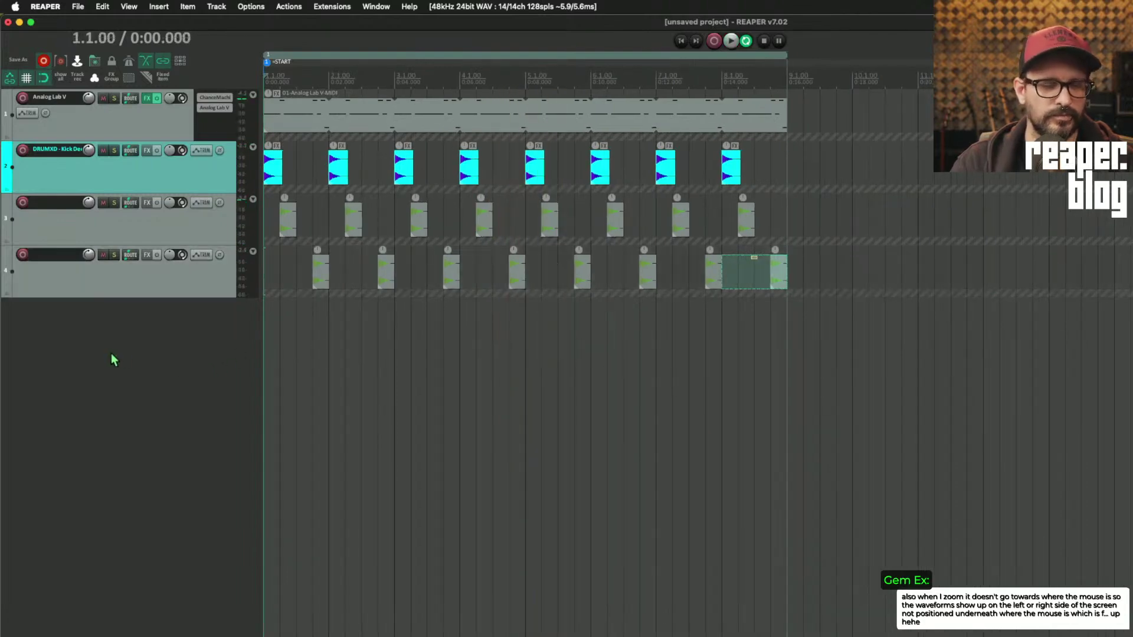
- Browse the DB: Synth Drums samples, audition the hats and choose Hat Smooth-001.wav
right_click(87, 362)
left_click(67, 334)
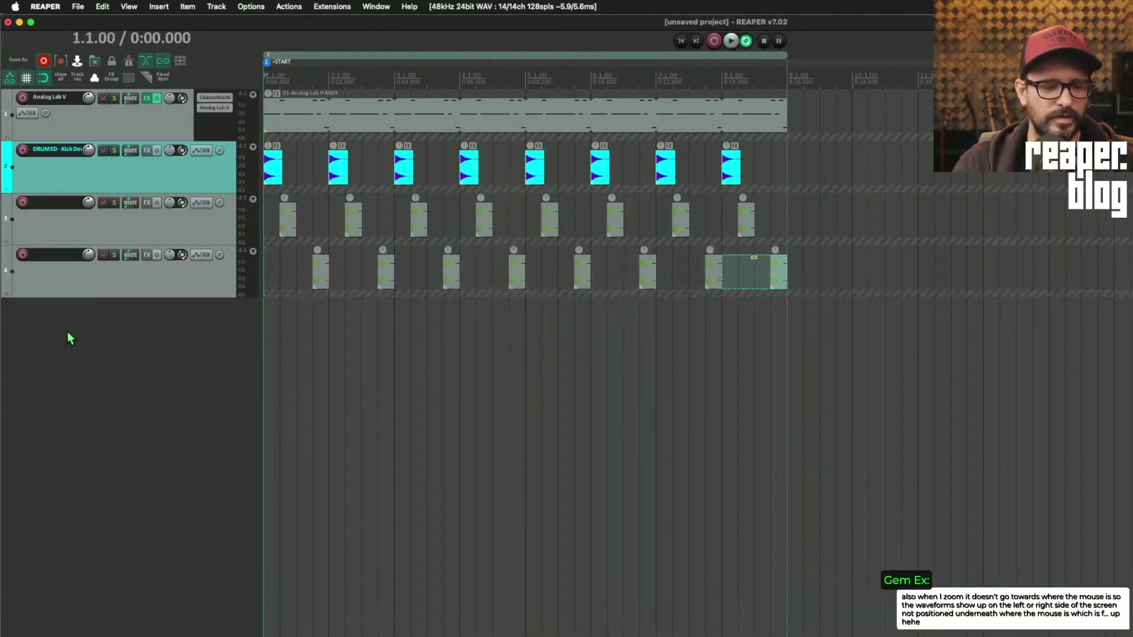
key("super+alt+x")
scroll(397, 475, "down", 15)
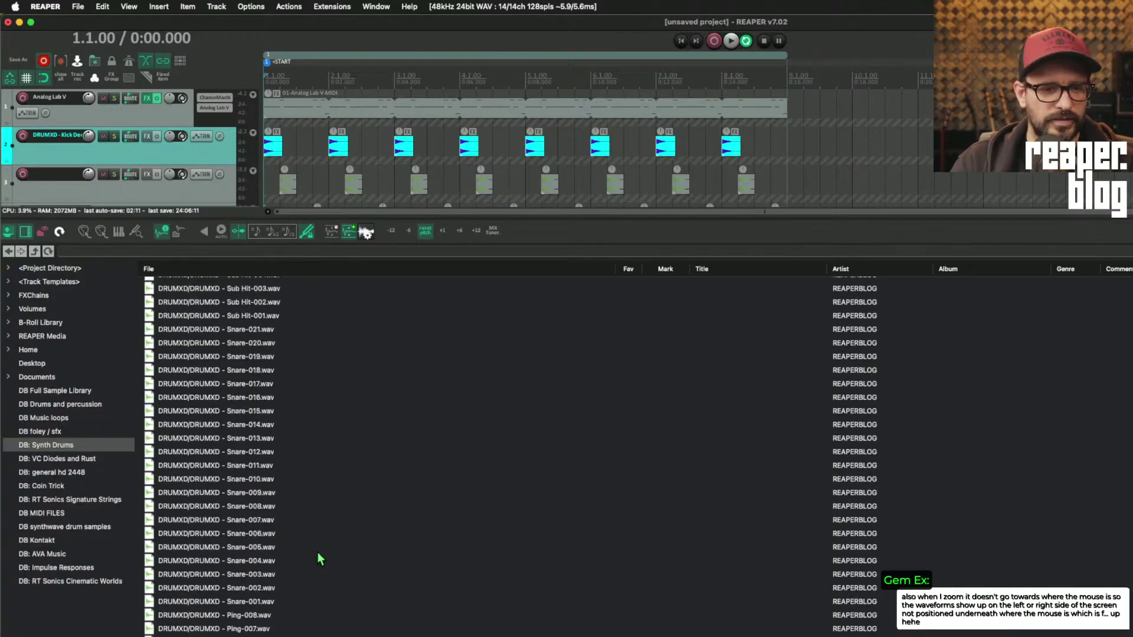
scroll(318, 553, "down", 10)
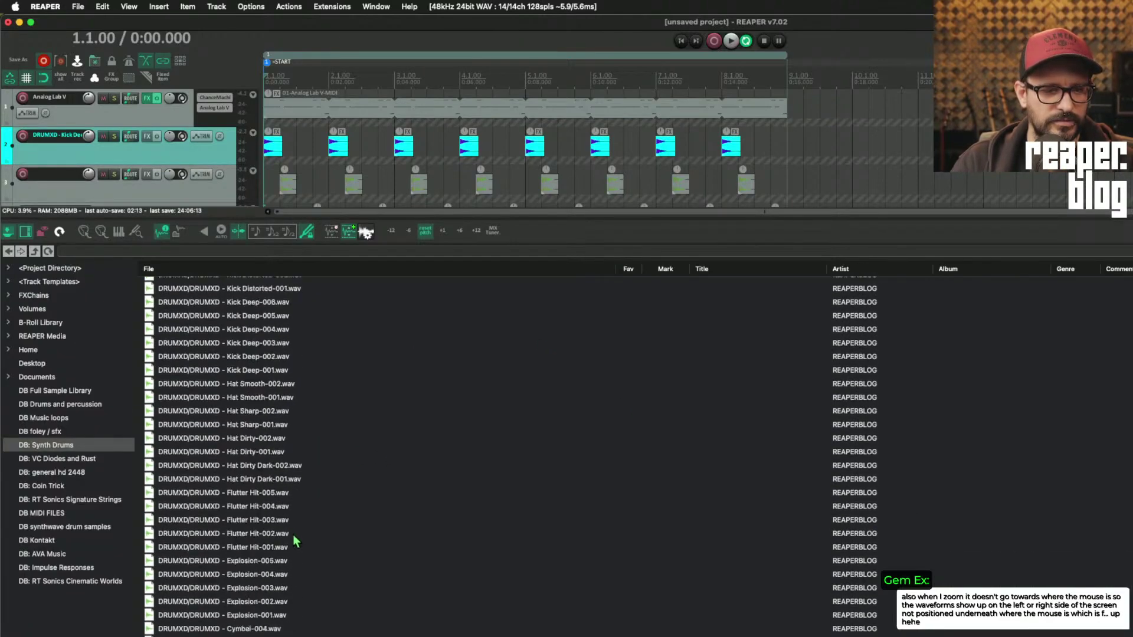
left_click(289, 397)
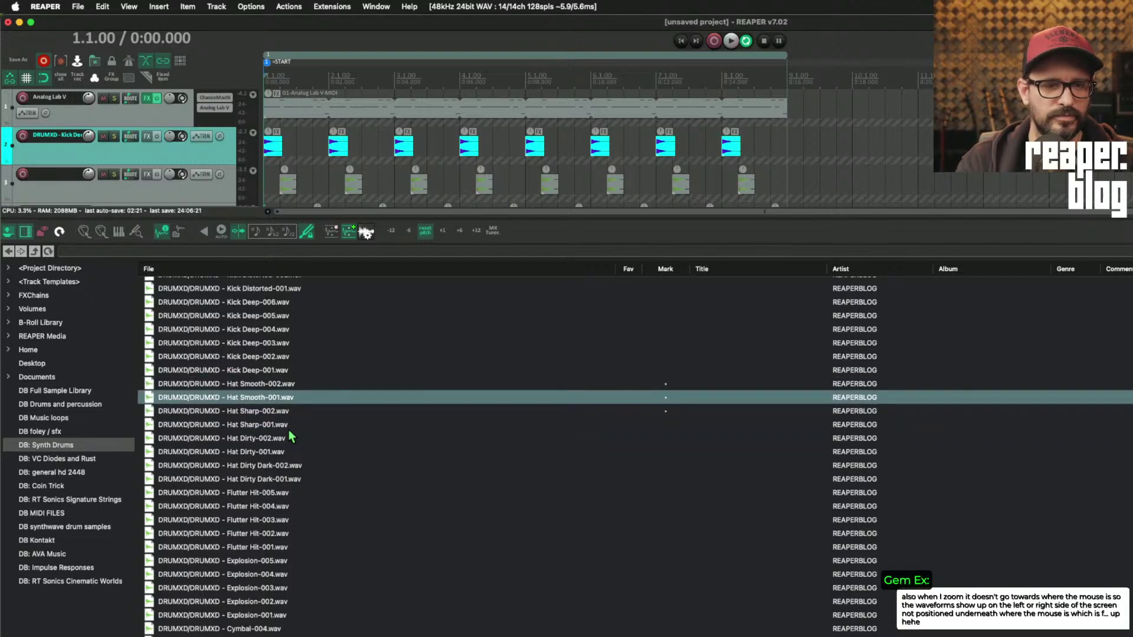
- Insert Hat Smooth-001.wav into a sample player on a new track and hide the media browser
right_click(292, 398)
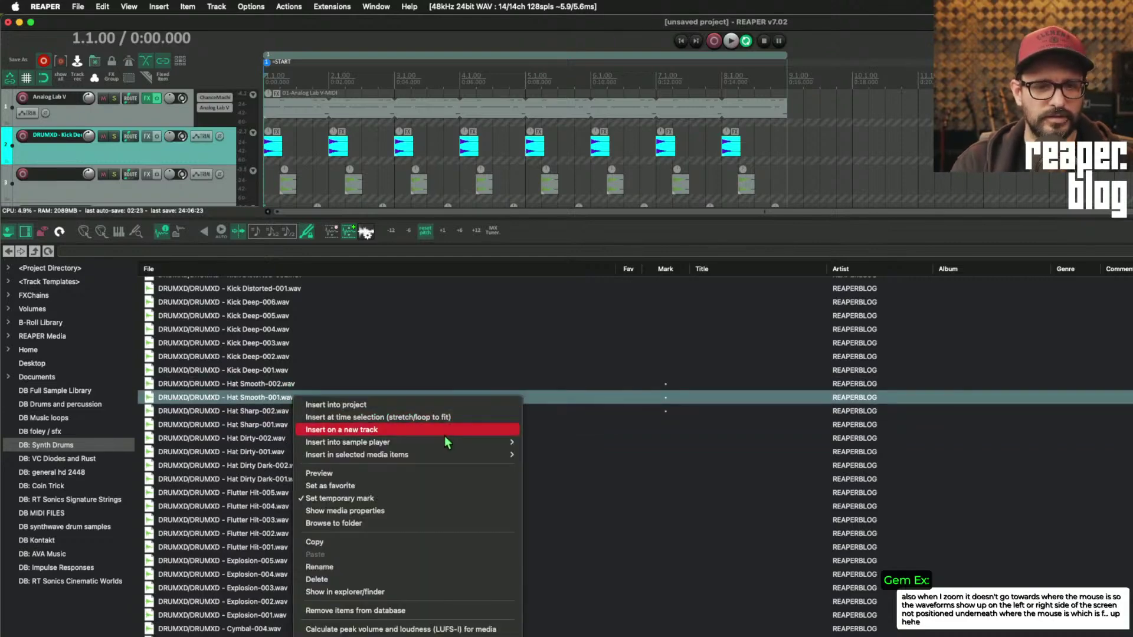
mouse_move(444, 442)
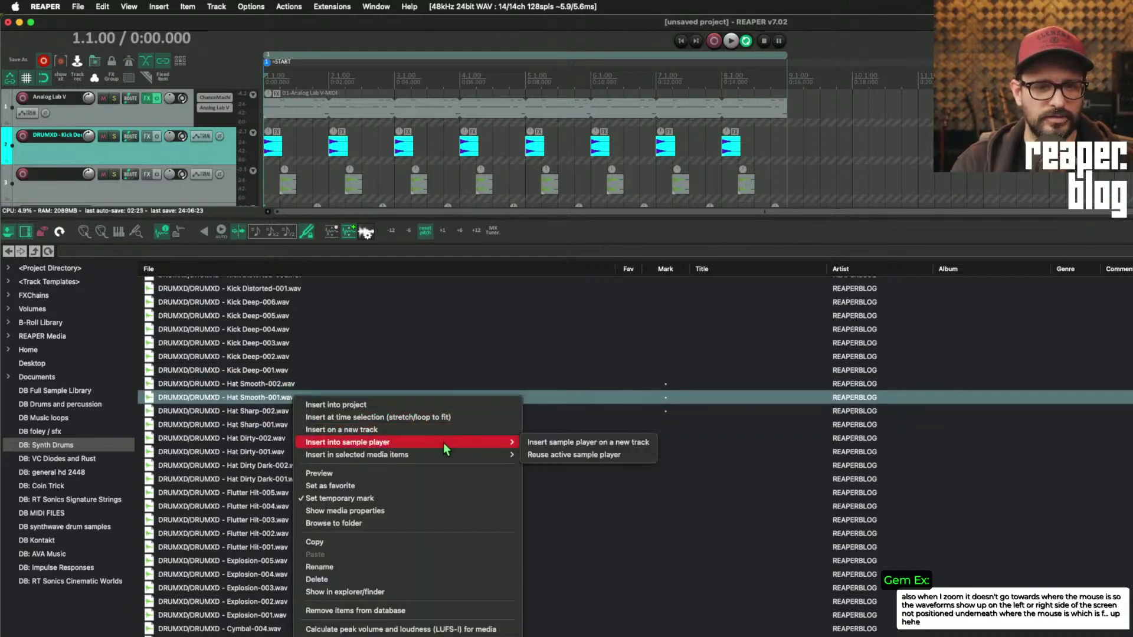
left_click(621, 453)
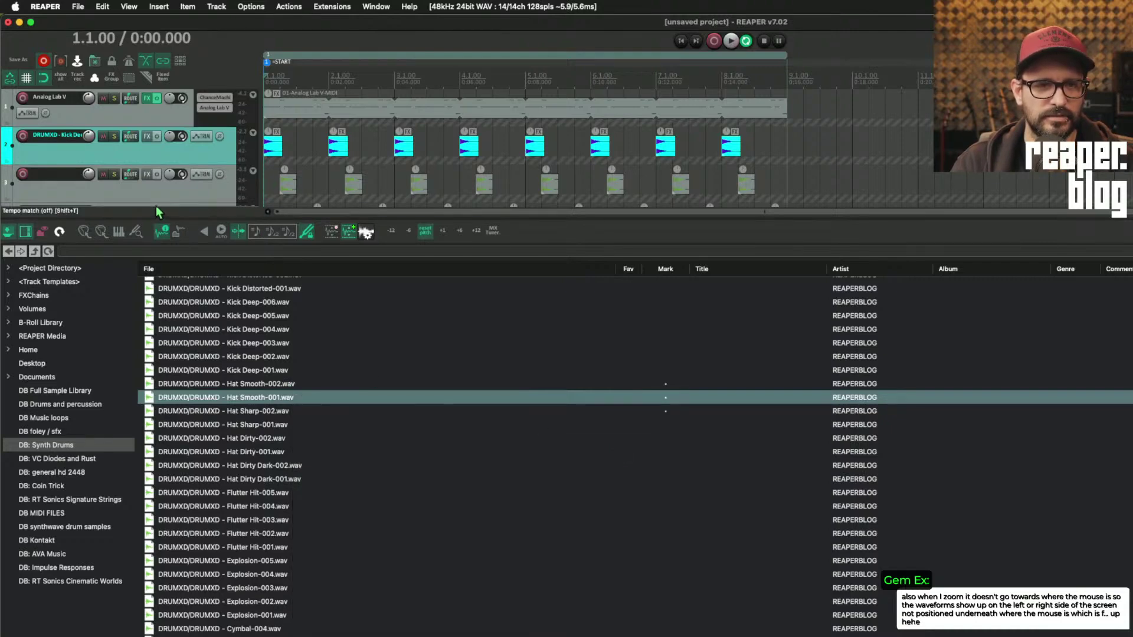
left_click(202, 199)
key("alt+super+x")
left_click(220, 394)
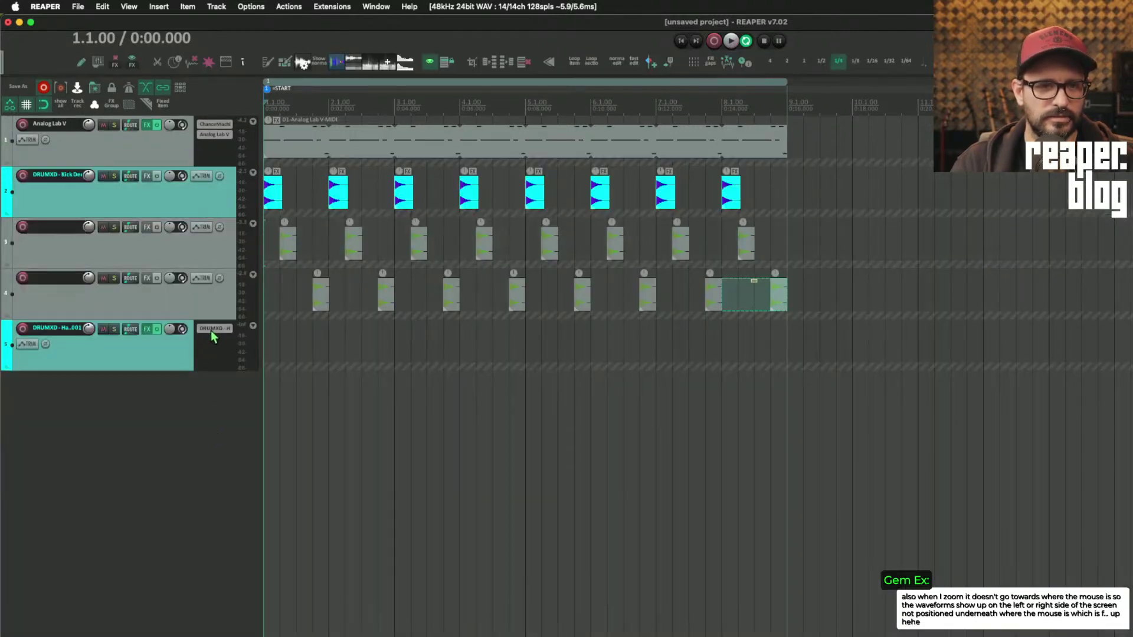
- In the hat track's ReaSamplOmatic5000, keep the mode Sample (Ignores MIDI note) and set the volume to -4.1 dB
left_click(213, 329)
left_click_drag(124, 40, 529, 95)
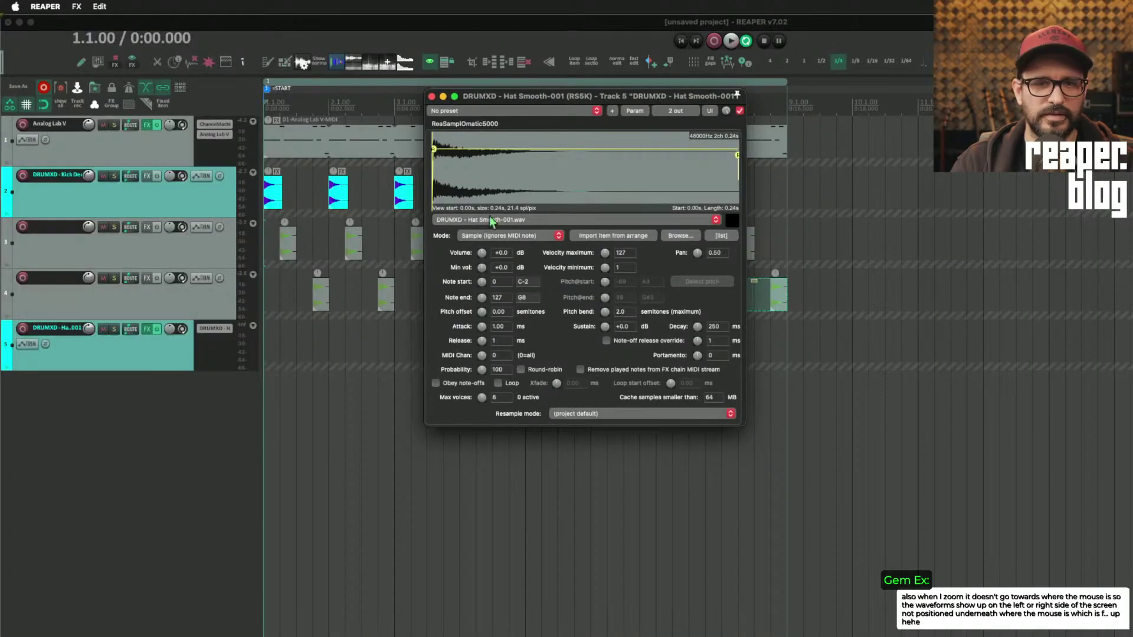
left_click(479, 237)
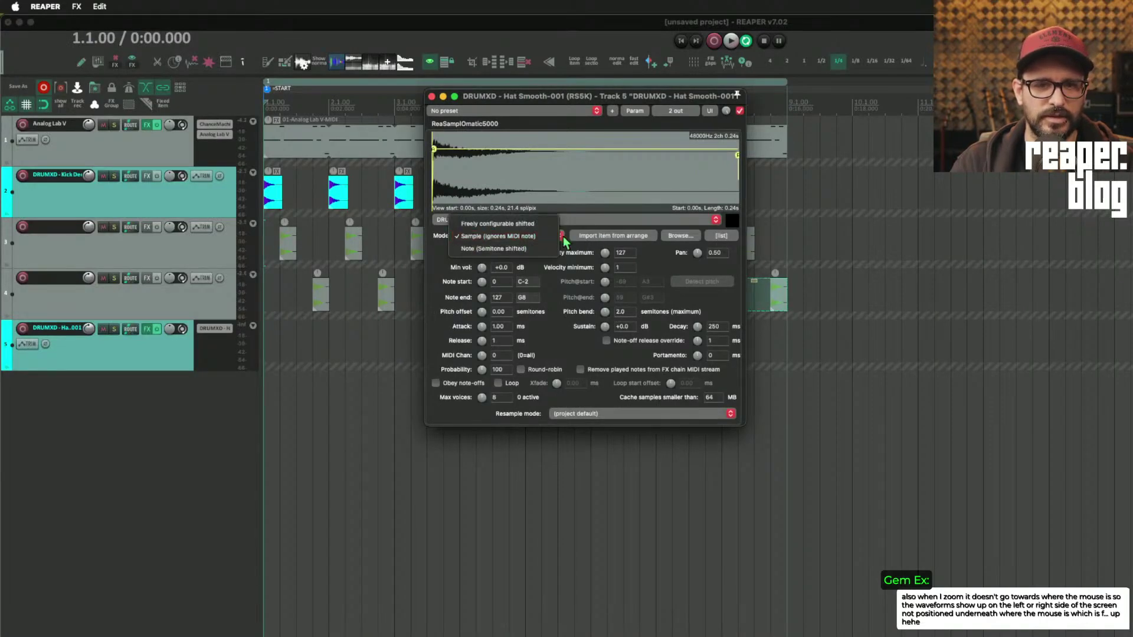
left_click(515, 239)
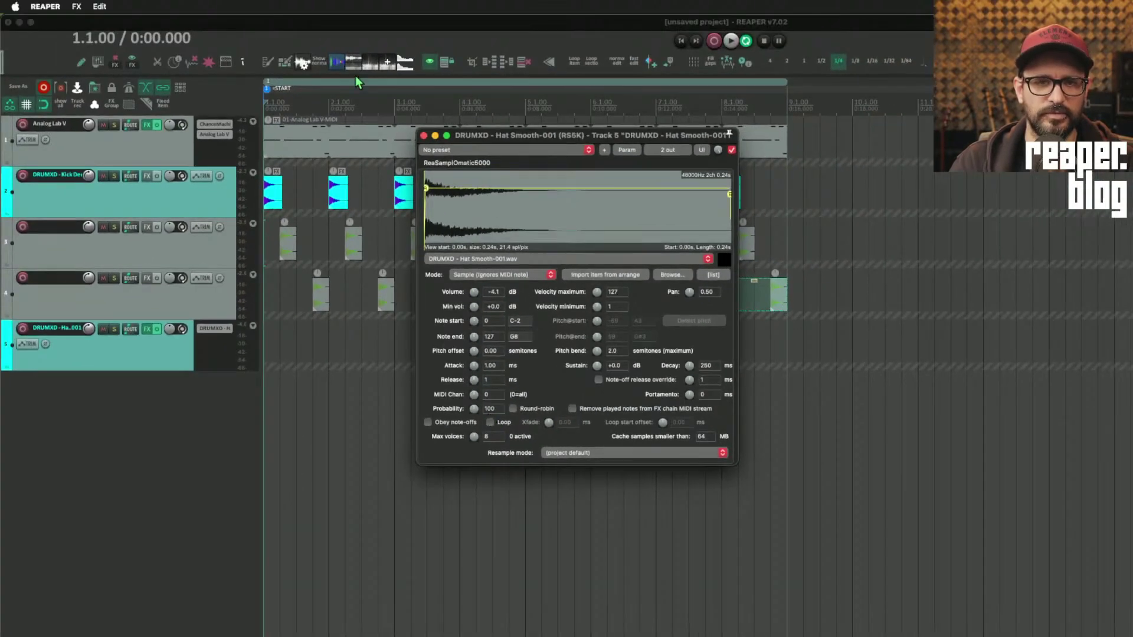
left_click(424, 135)
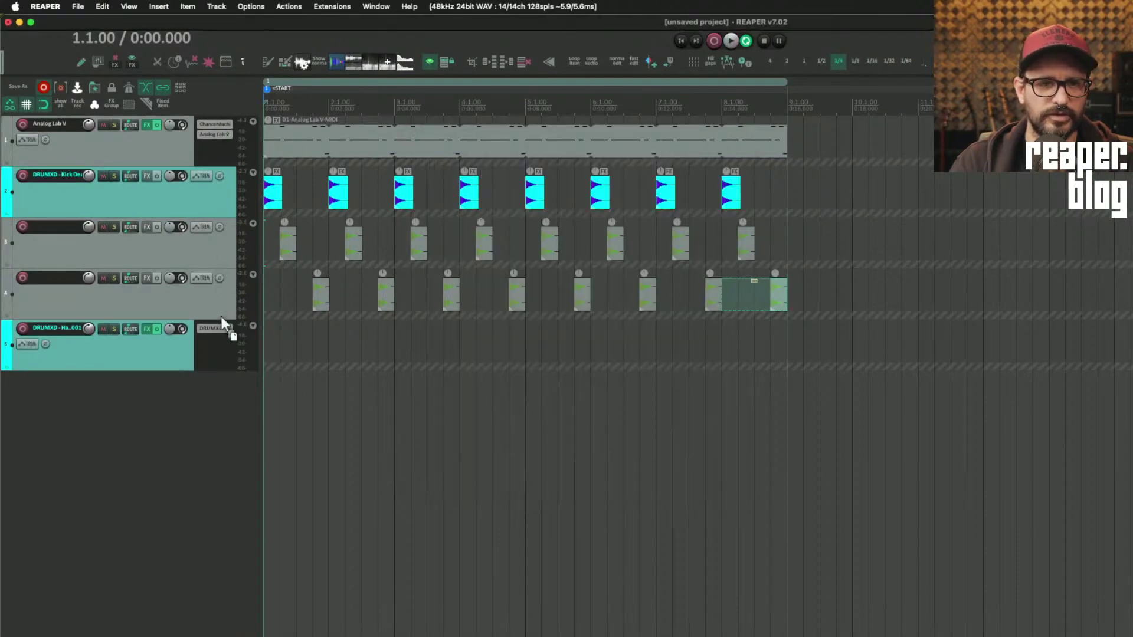
- Copy ChanceMachine from the Analog Lab V track to before the hat track's sampler and set Reset after to 8
left_click_drag(213, 329, 229, 329)
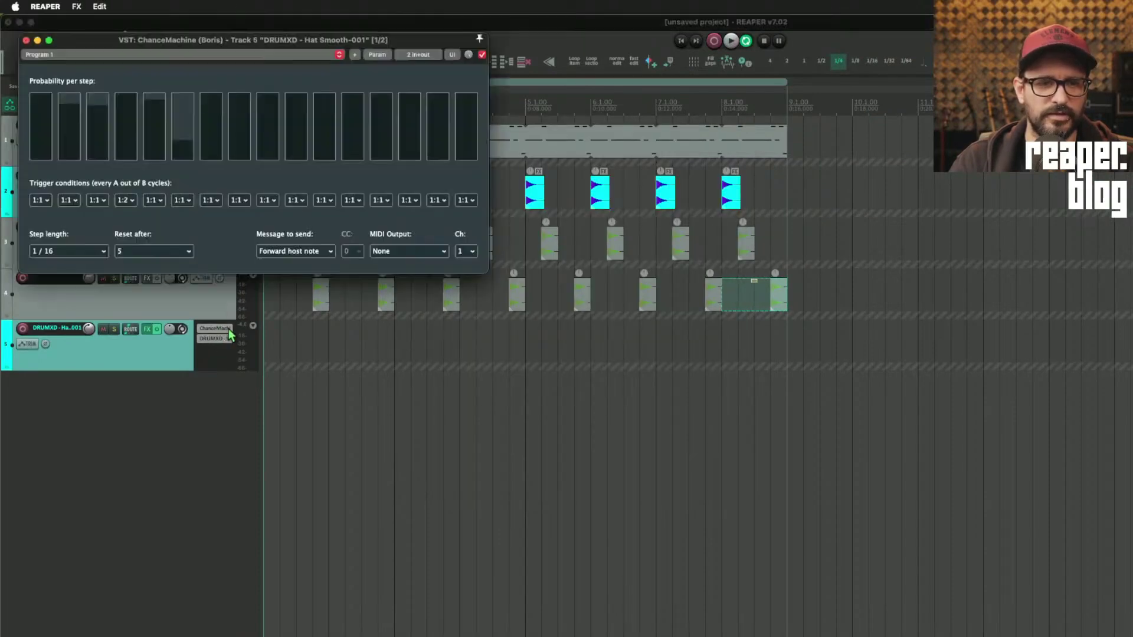
left_click_drag(219, 44, 679, 204)
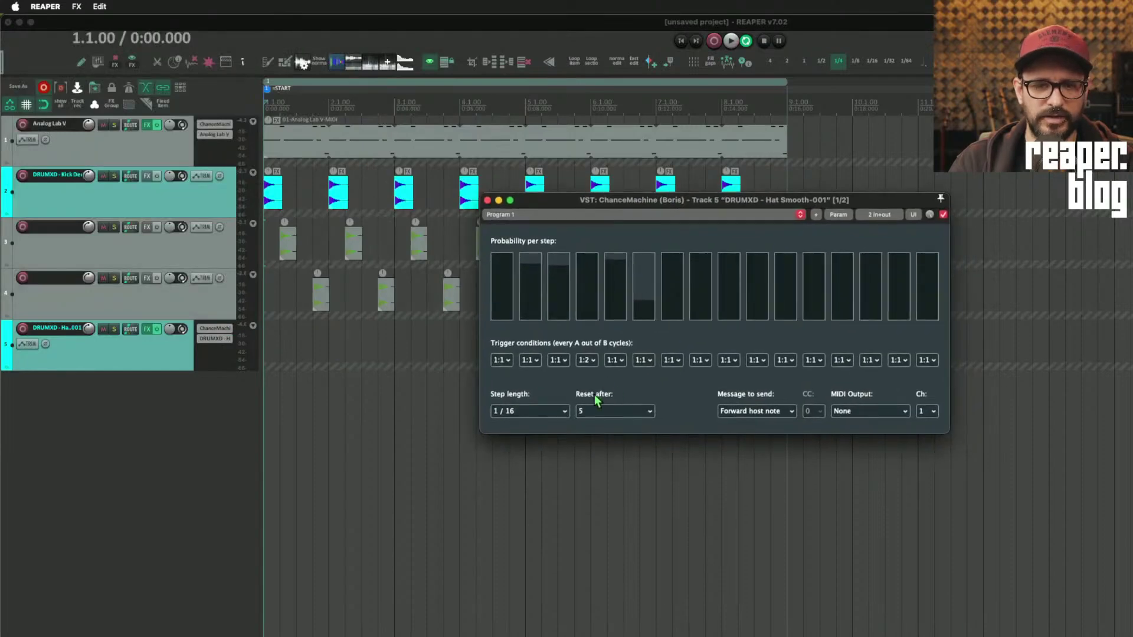
left_click(604, 412)
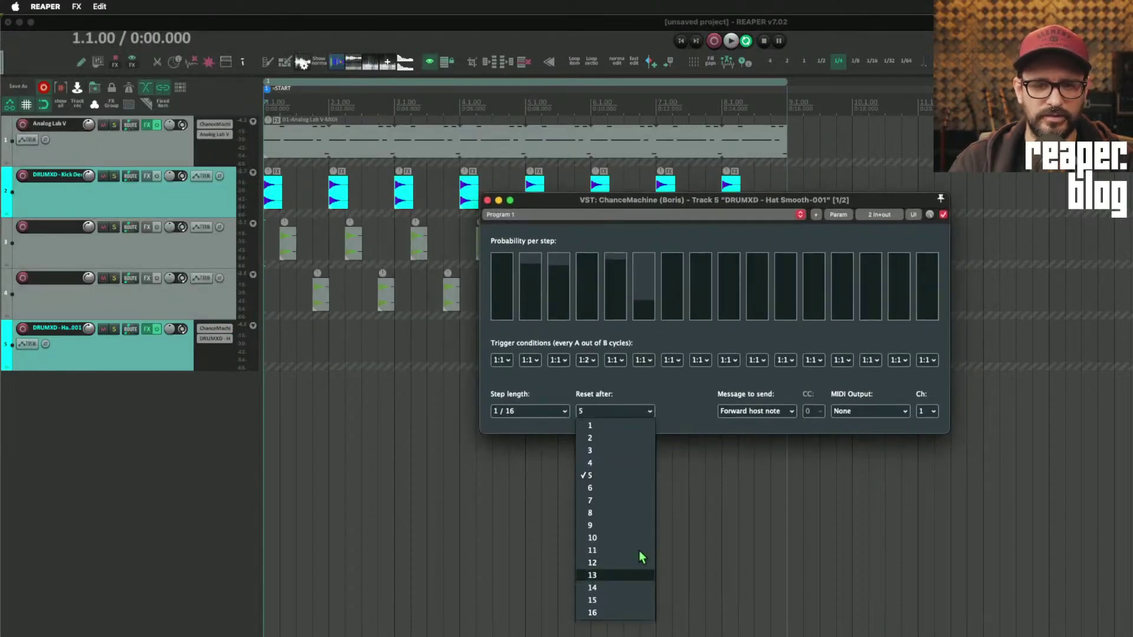
left_click(613, 511)
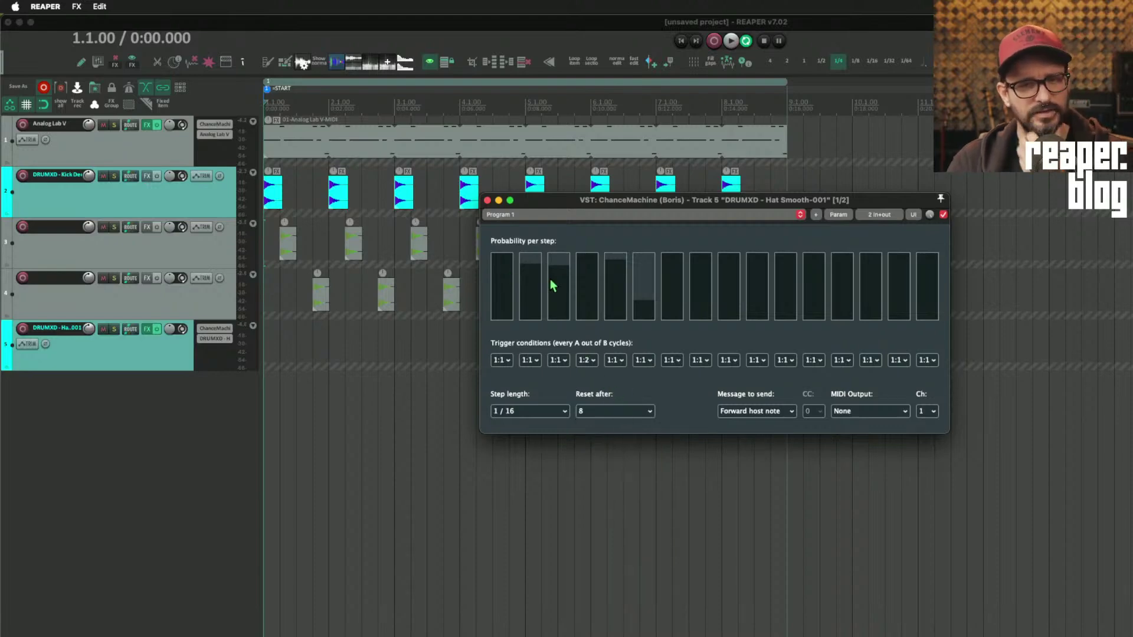
- Set the trigger conditions of steps 2, 3 and 6 to 1:4 in the hat track's ChanceMachine
left_click(530, 361)
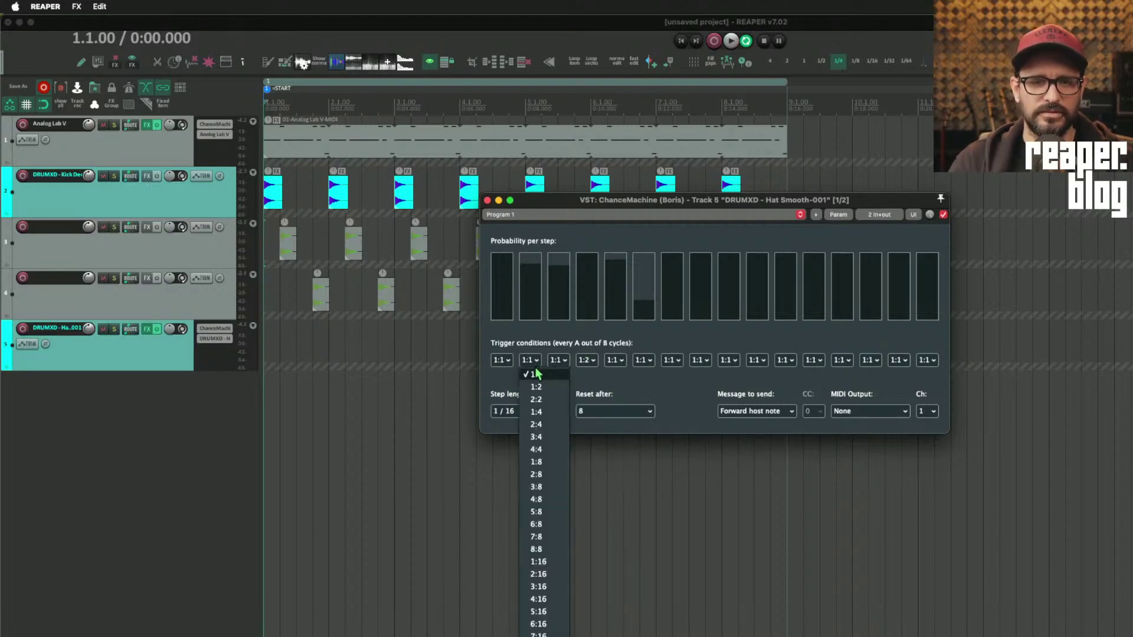
left_click(553, 415)
left_click(559, 361)
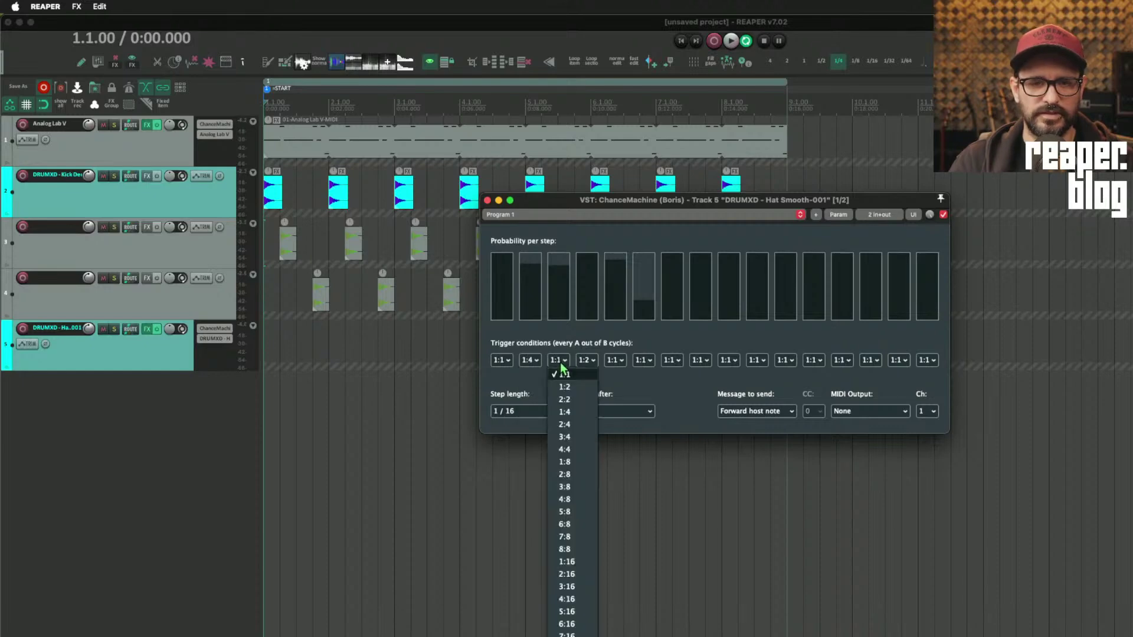
left_click(578, 416)
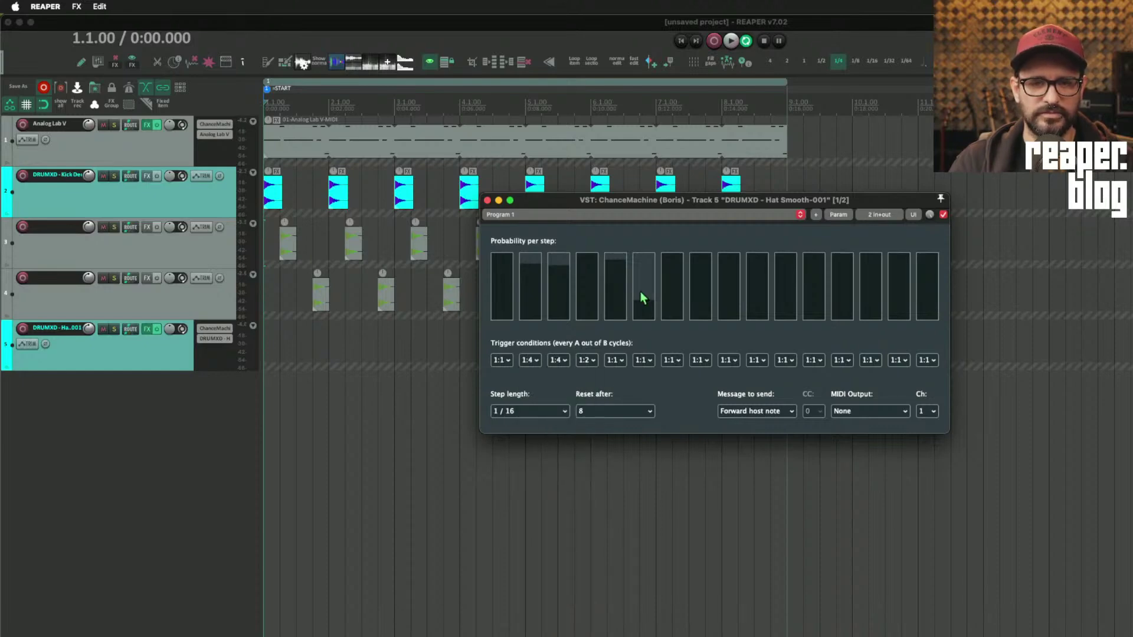
left_click(645, 361)
left_click(650, 412)
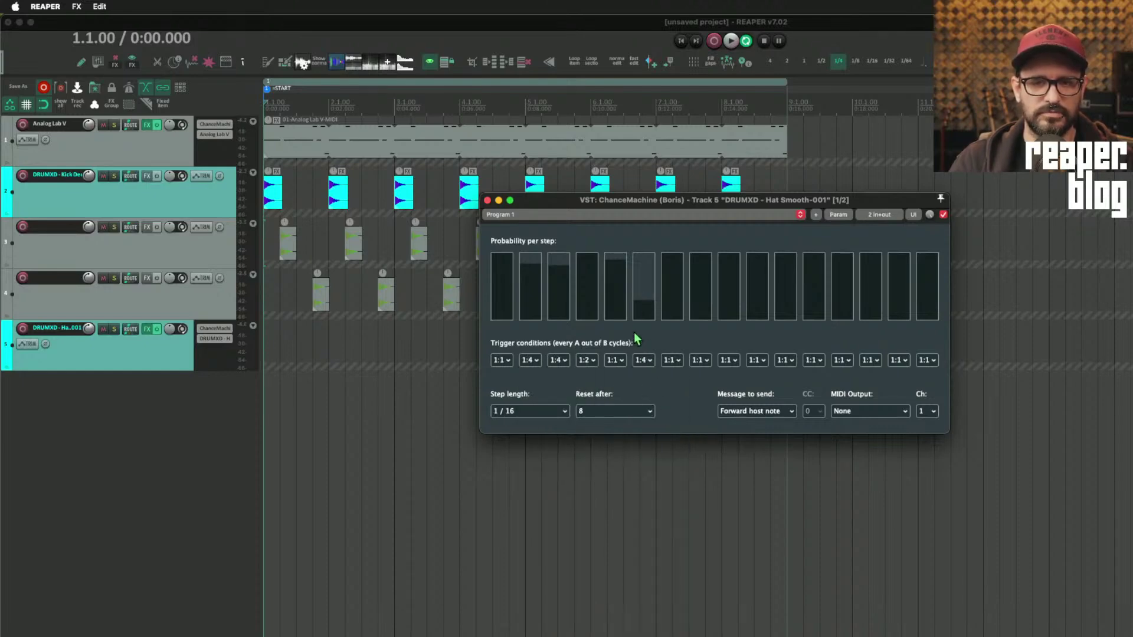
- Close ChanceMachine, create an empty MIDI item spanning bar 1 on the hat track and open it in the MIDI editor
left_click(322, 354)
scroll(322, 340, "up", 4)
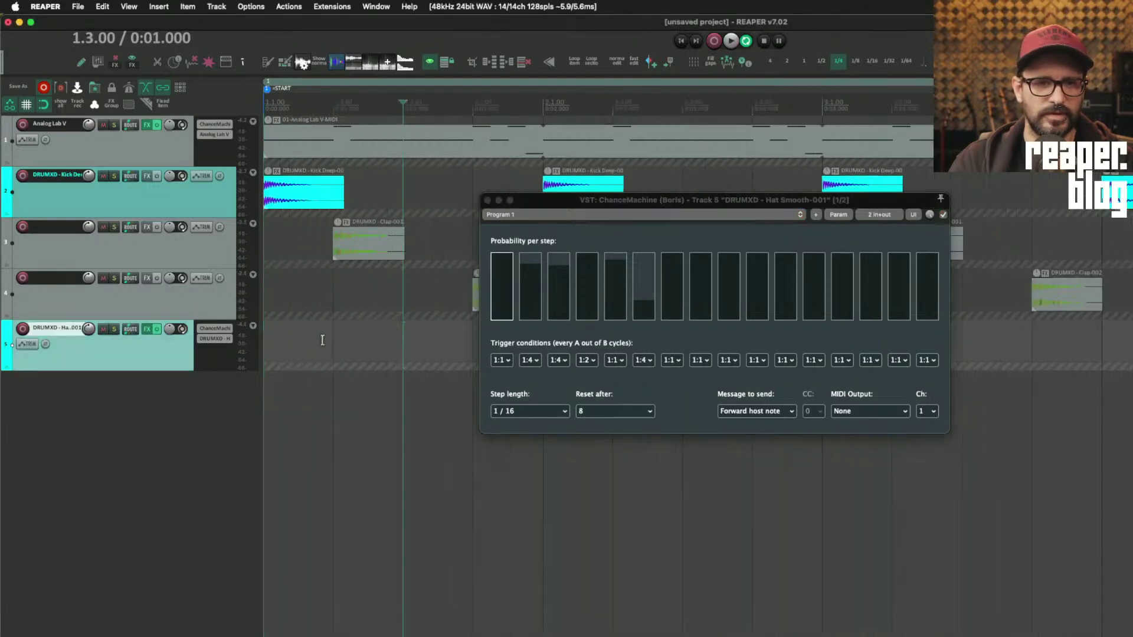
left_click(488, 201)
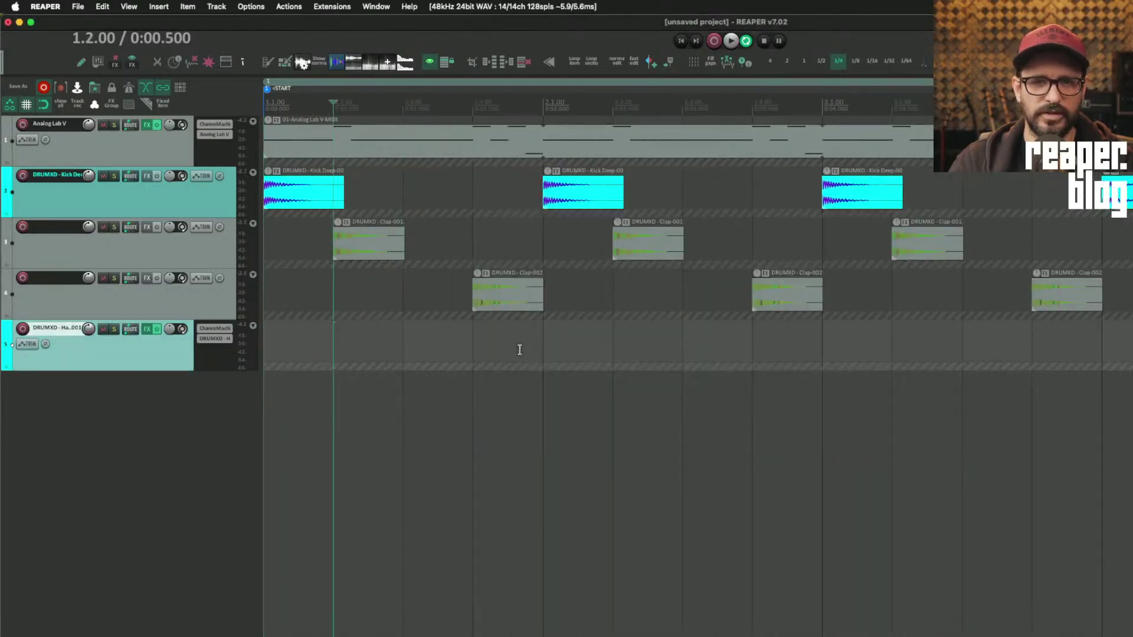
left_click_drag(553, 353, 274, 344)
double_click(274, 344)
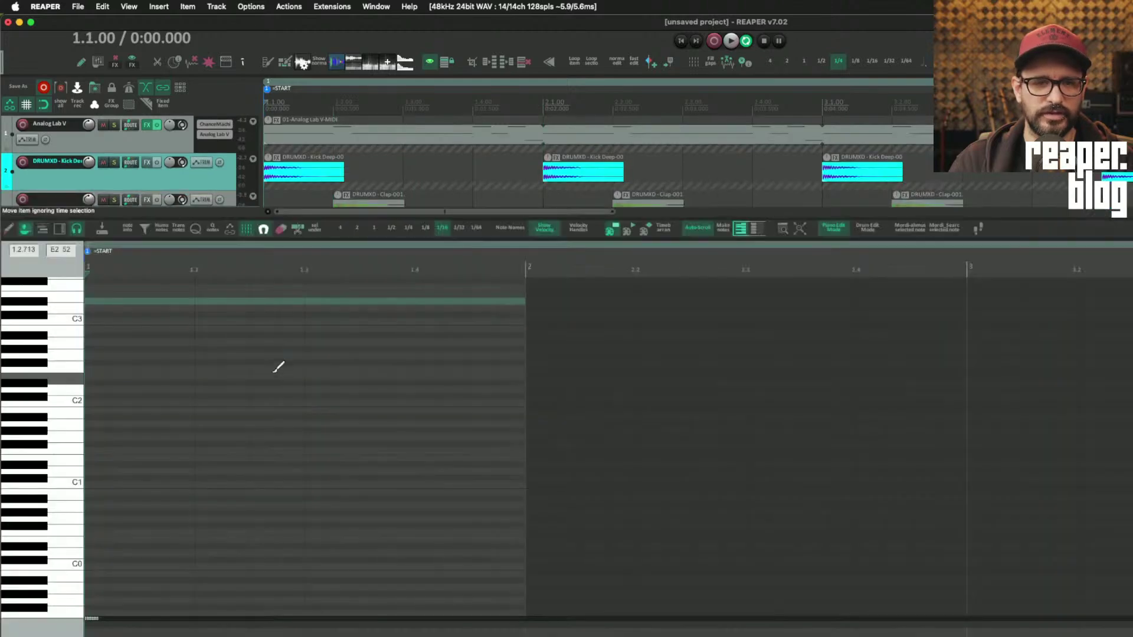
- Paint a continuous row of sixteenth notes just above C3 across bar 1 of the hat item and close the MIDI editor
left_click_drag(88, 307, 208, 306)
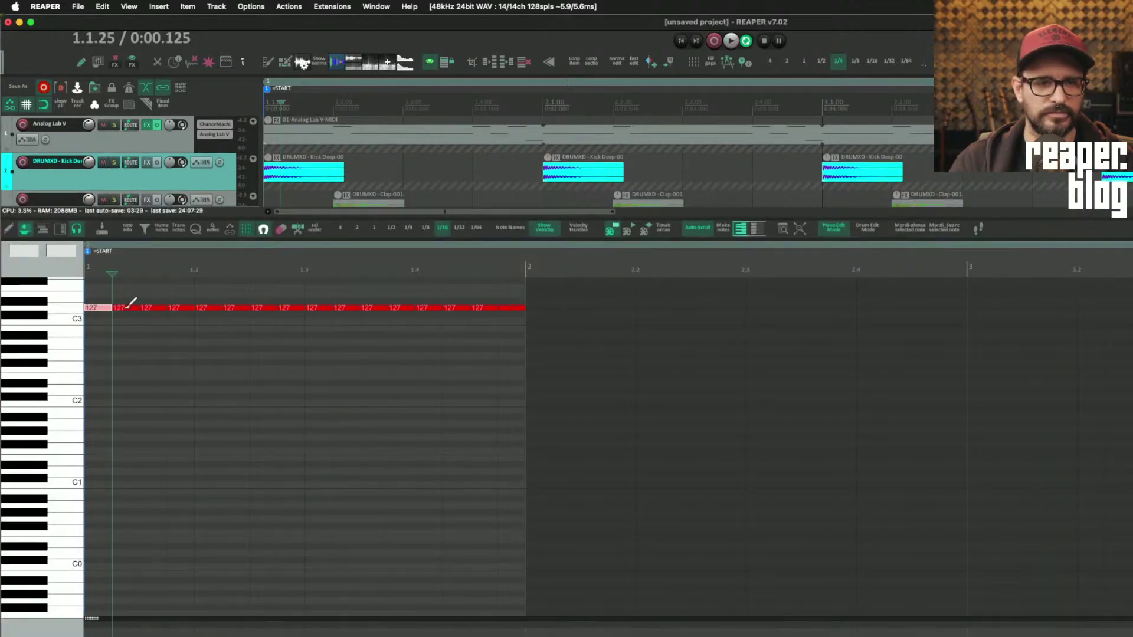
left_click(219, 186)
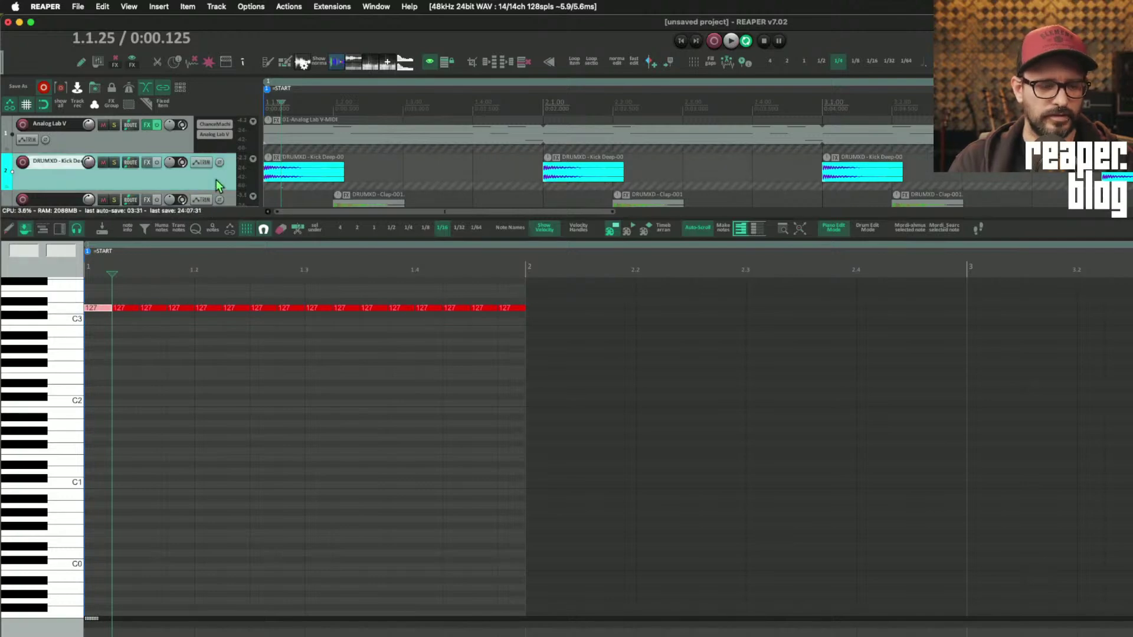
key("alt+d")
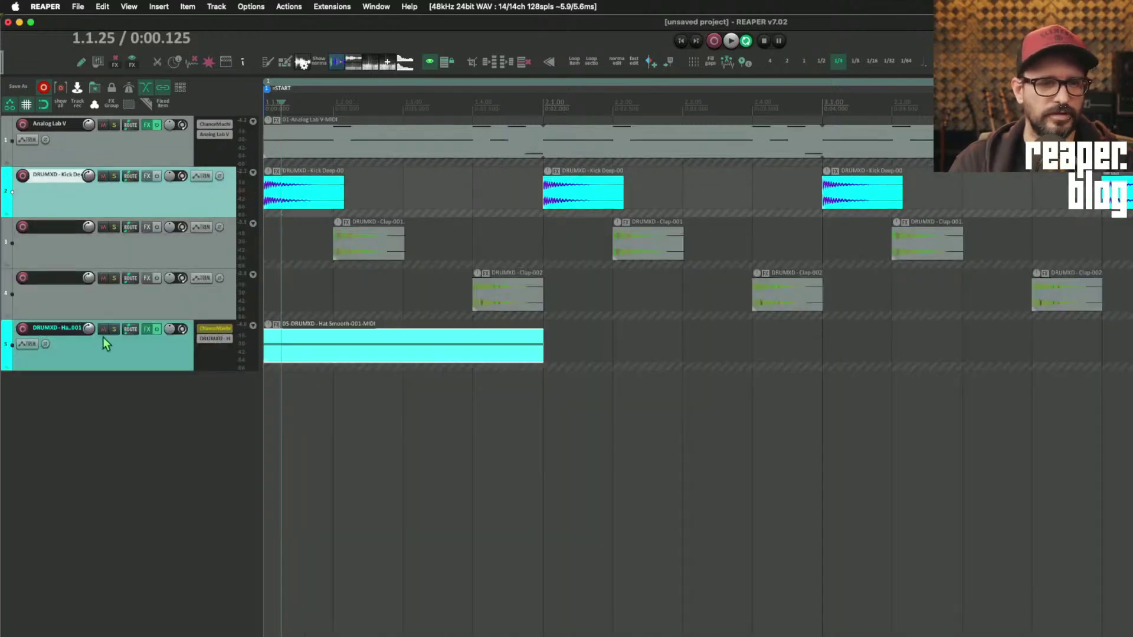
- Solo the hat track and listen to its one-bar pattern from the start, including with ChanceMachine enabled
left_click(115, 328)
left_click(308, 362)
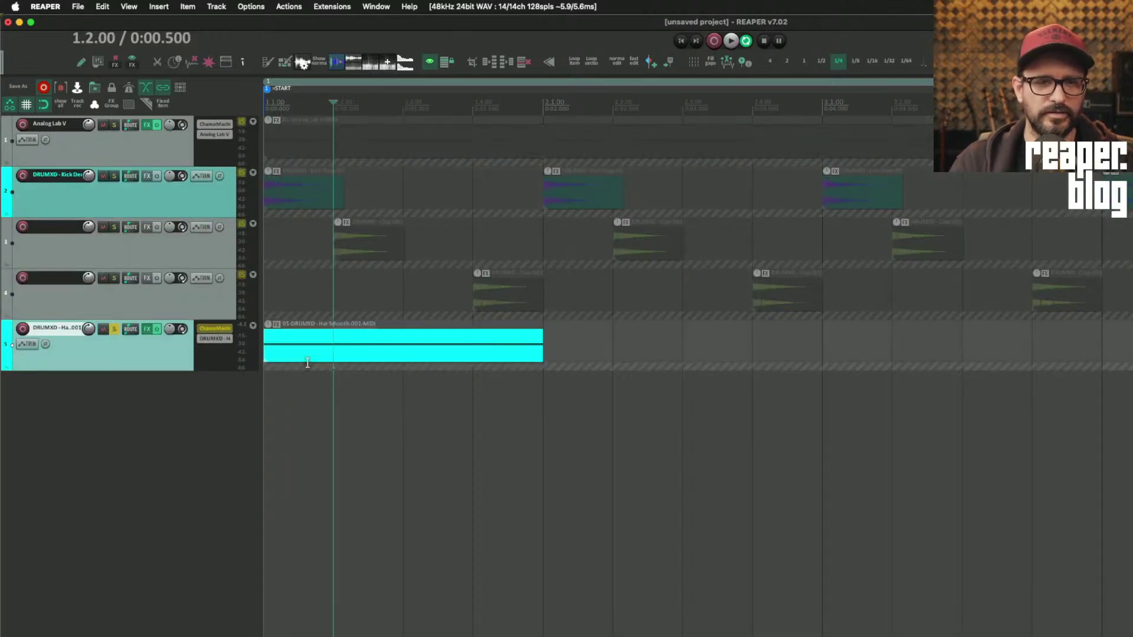
key("space")
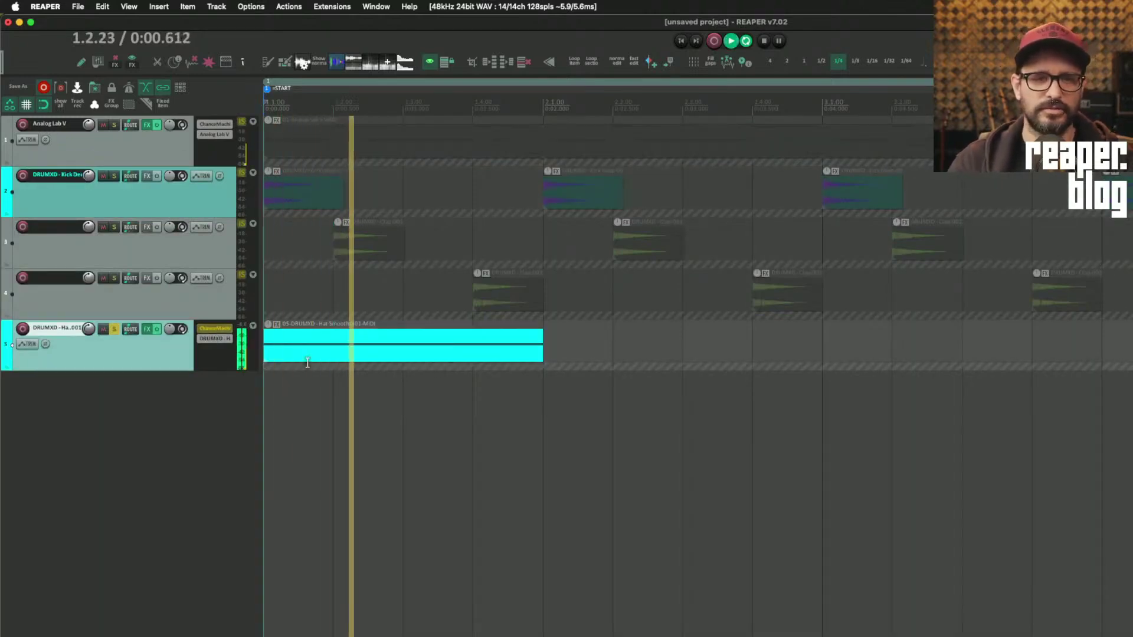
key("space")
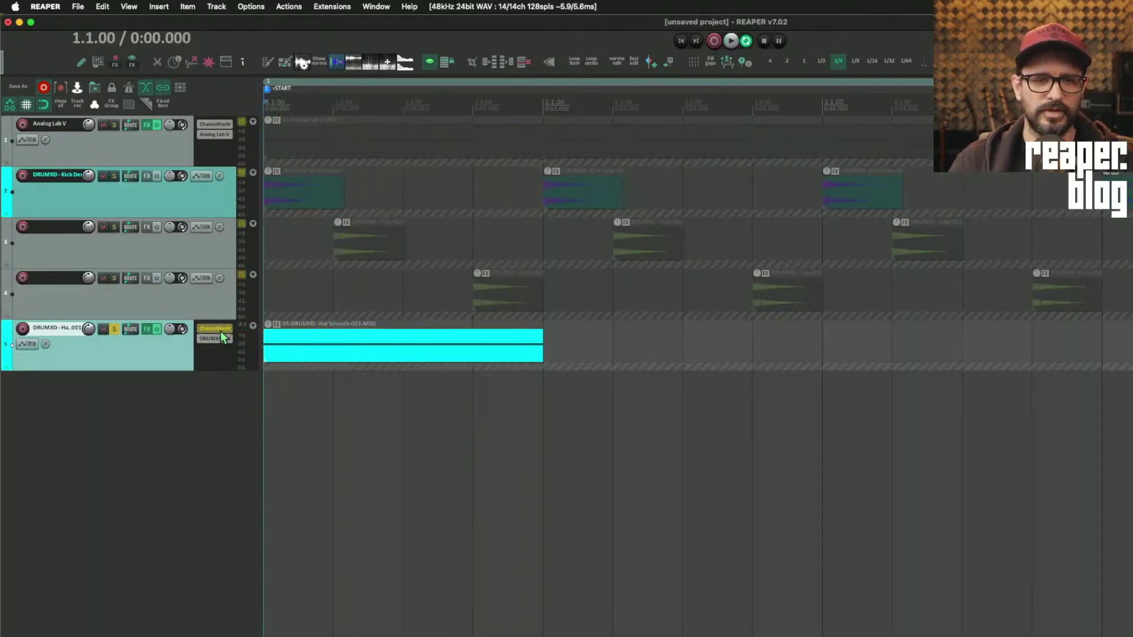
key("space")
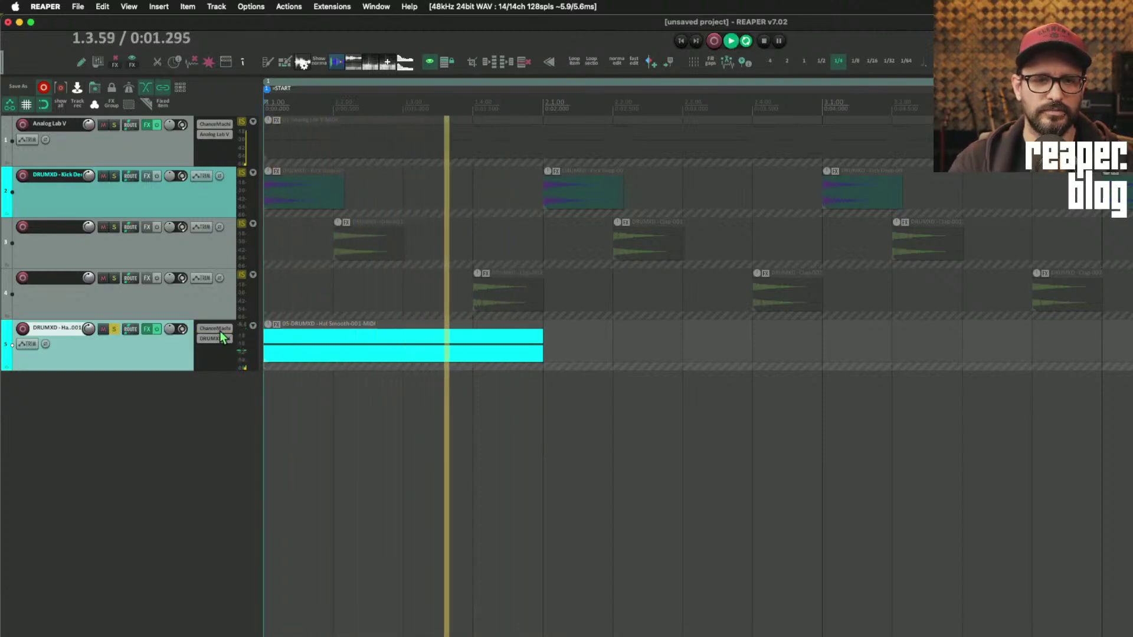
key("space")
- Duplicate the one-bar hat MIDI item seven times so that it fills bars 1 to 8
scroll(486, 359, "down", 5)
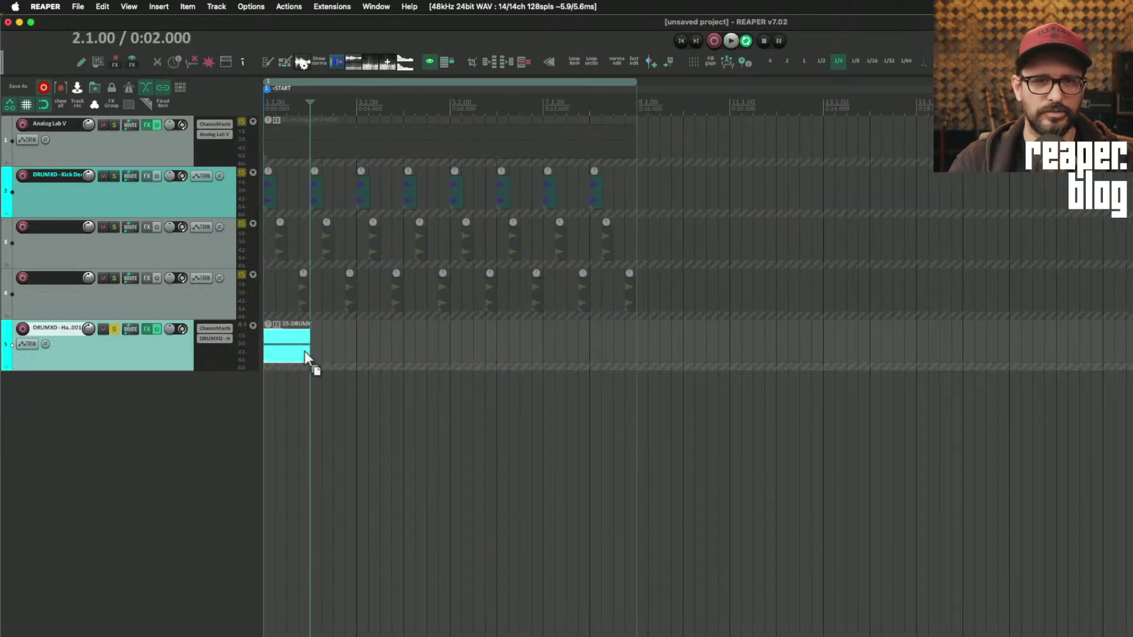
key("super+d")
key("super+d")
key("super+d")
key("super+d")
key("super+d")
key("super+d")
key("super+d")
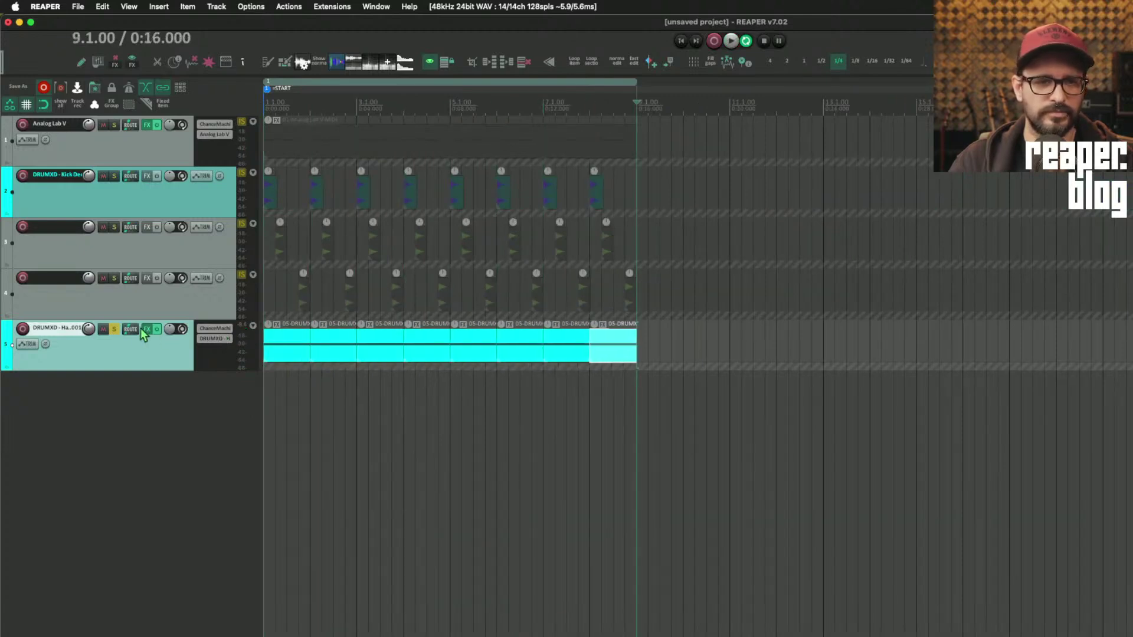
- Unsolo the hat track, play the full beat from the start and open the hat track's ChanceMachine from the mixer
key("Home")
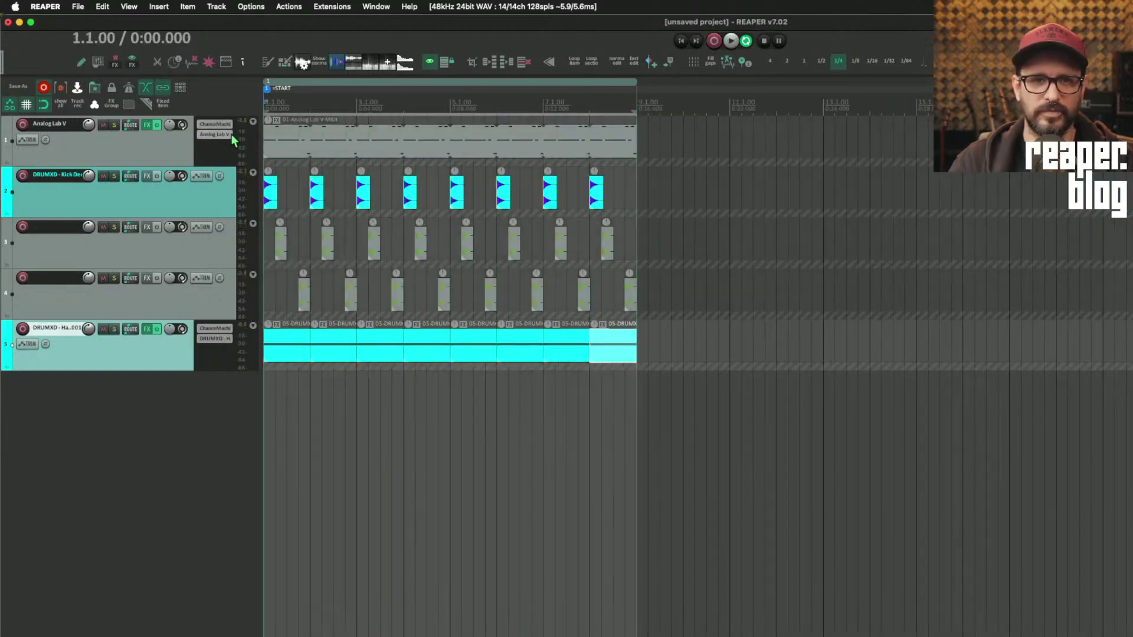
key("space")
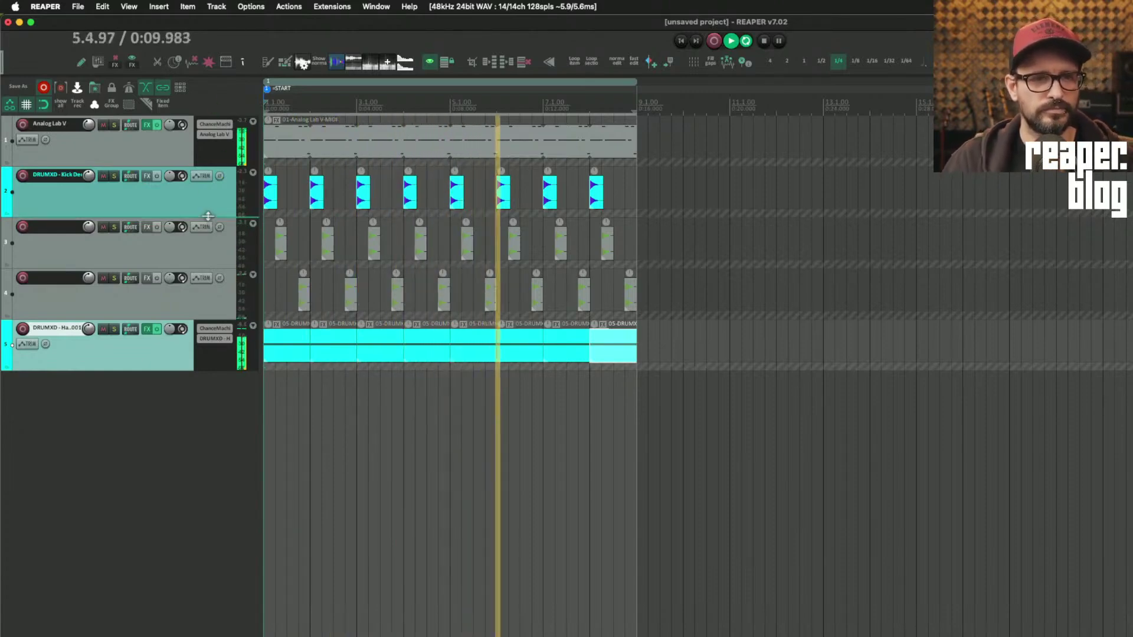
key("F7")
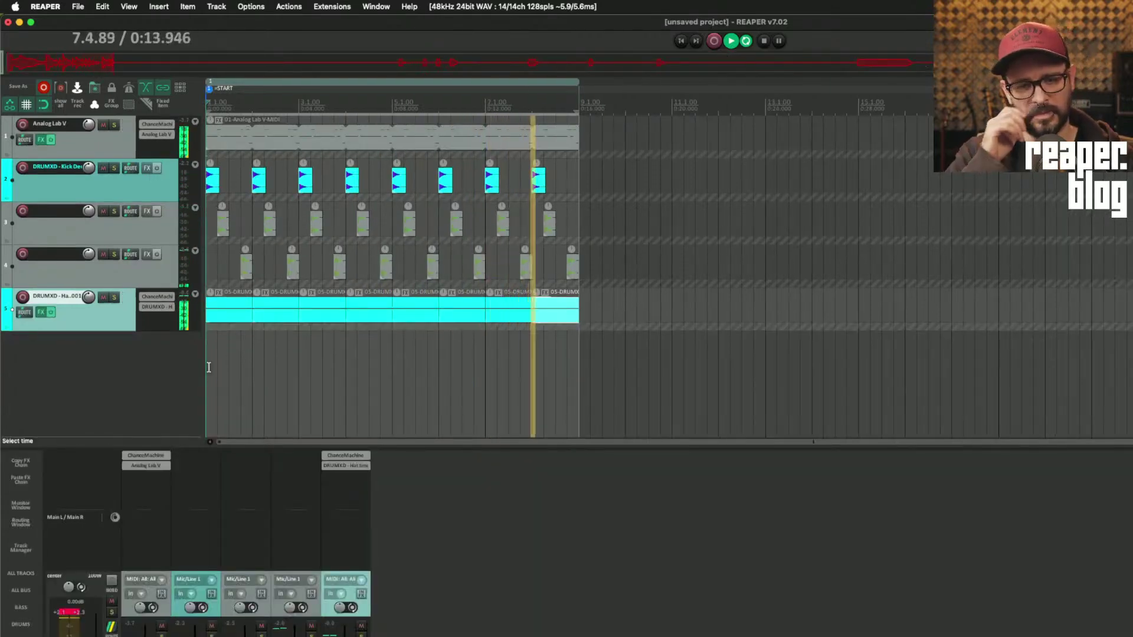
left_click(345, 455)
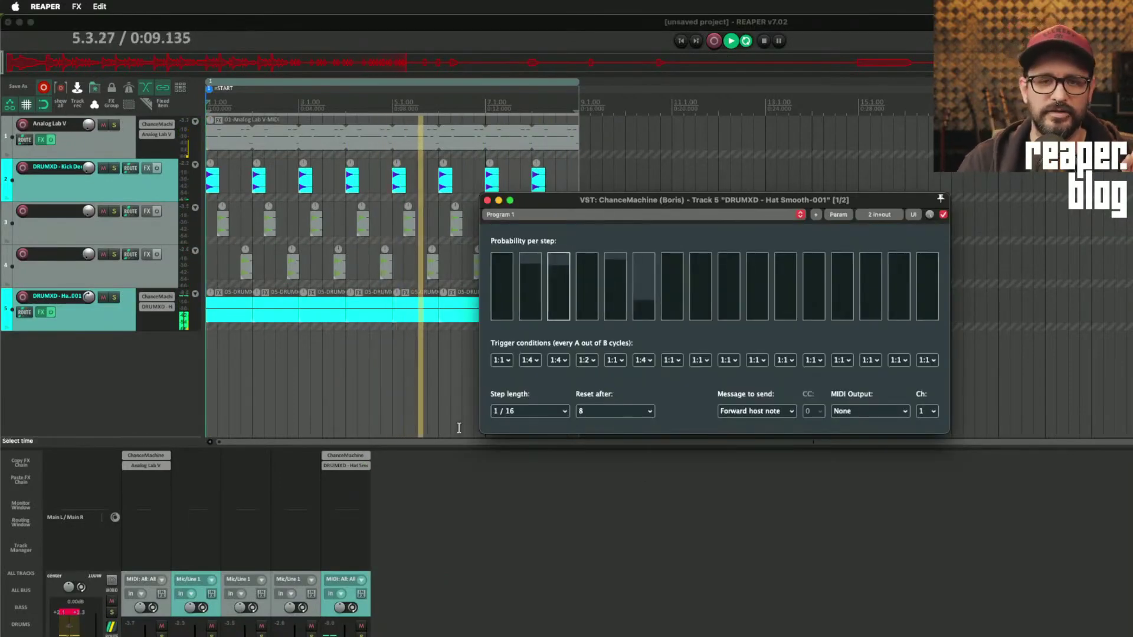
- Try step lengths of 1/8 and 1/4 in the hat track's ChanceMachine and return it to 1/16
left_click(530, 361)
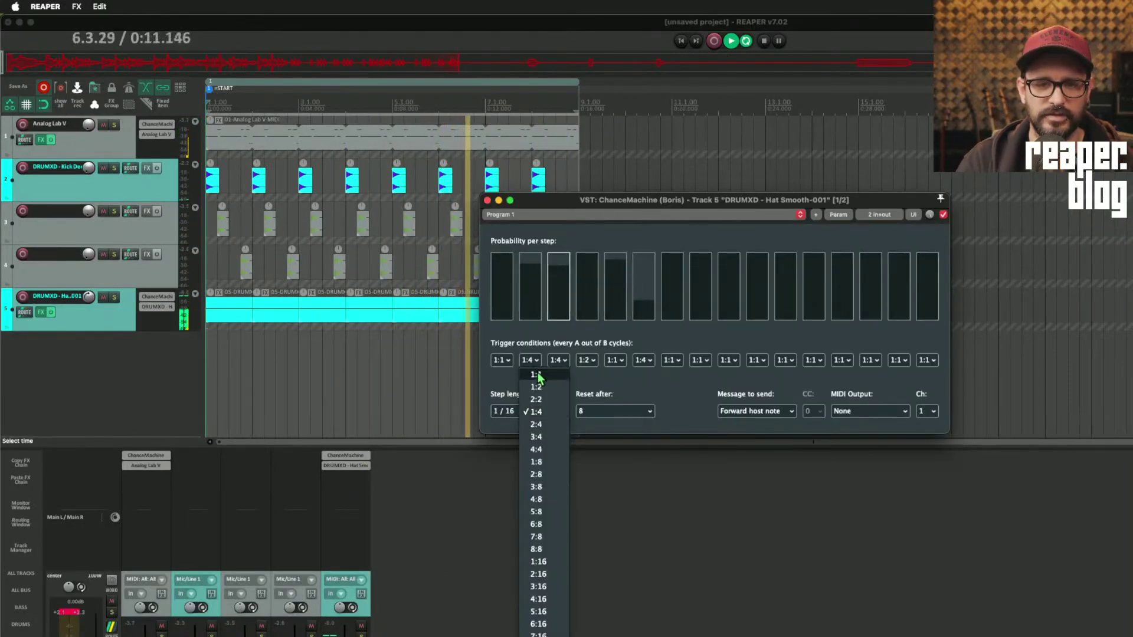
left_click(536, 411)
left_click(531, 411)
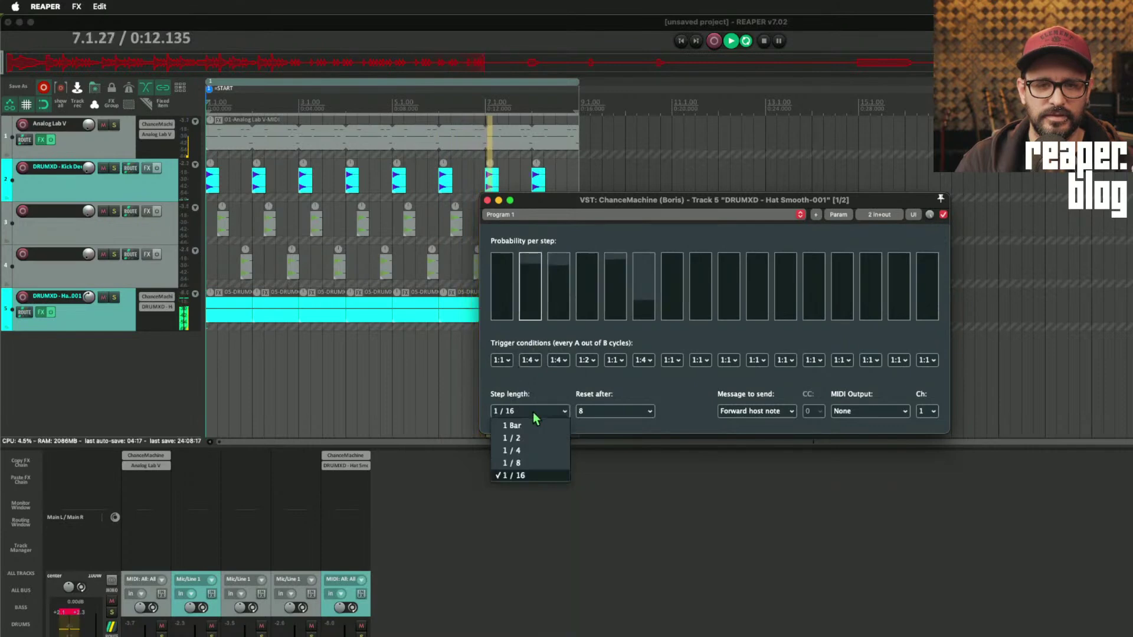
left_click(543, 463)
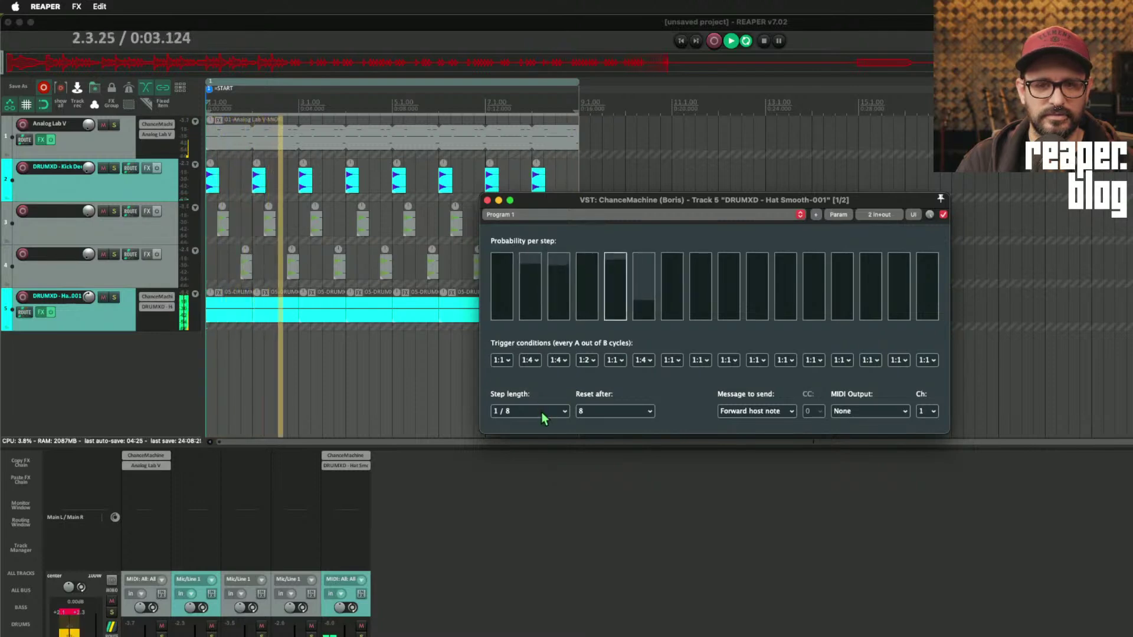
left_click(542, 416)
left_click(540, 448)
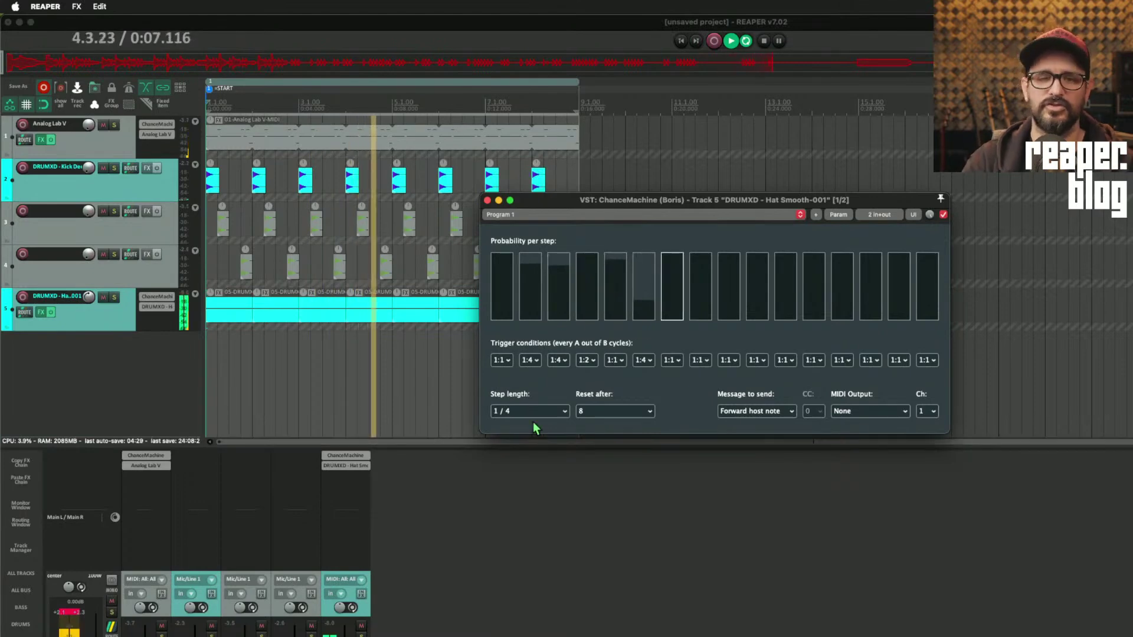
key("space")
left_click(515, 412)
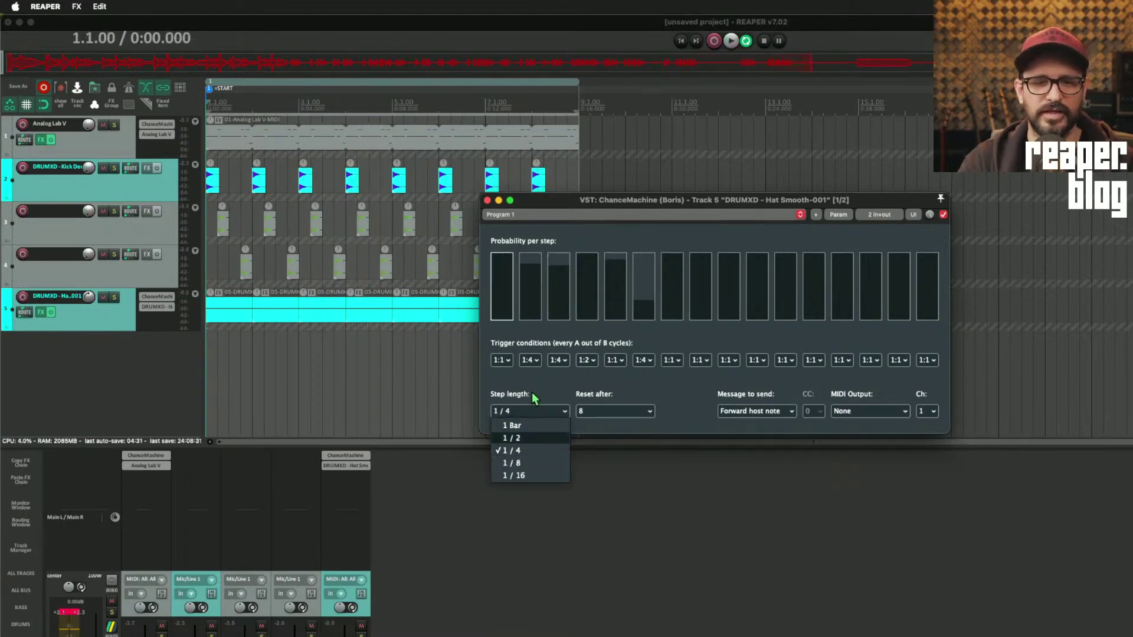
double_click(533, 476)
- During playback, restore full probability on all hat ChanceMachine steps and set the trigger conditions of steps 1, 2, 3, 4 and 6 to 1:1
key("space")
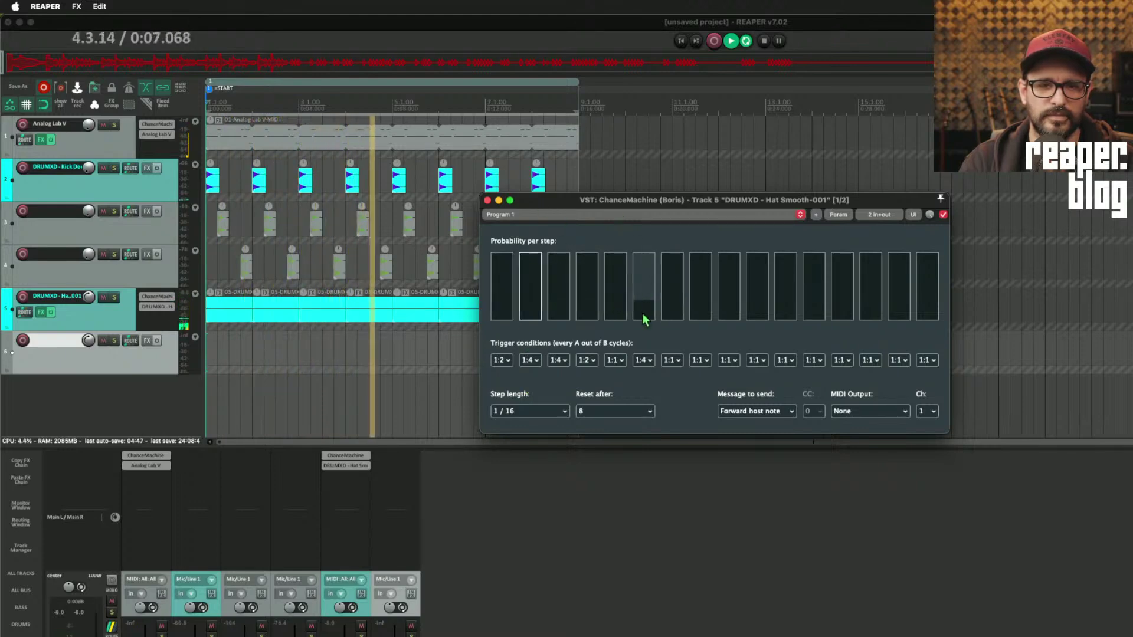
left_click(503, 360)
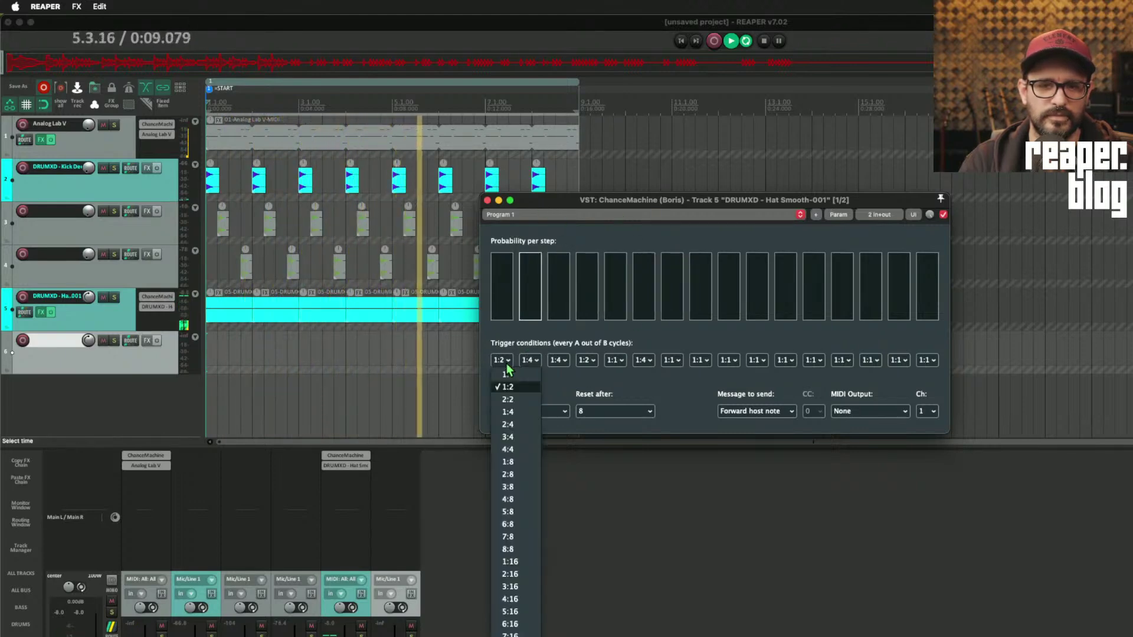
left_click(503, 375)
left_click(531, 361)
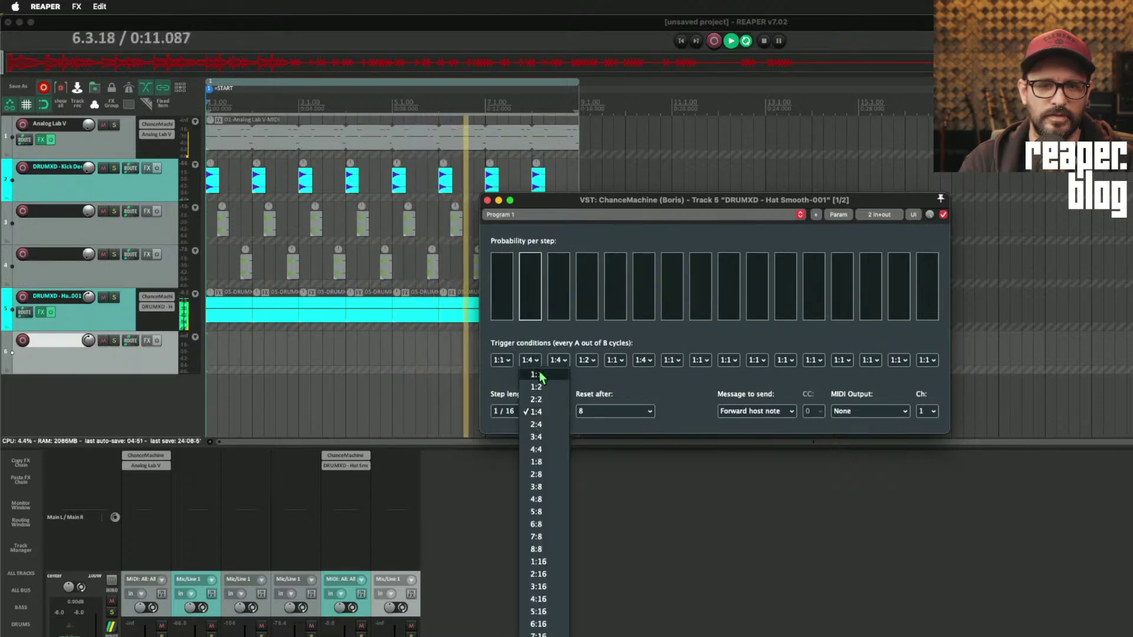
left_click(536, 375)
left_click(559, 360)
left_click(564, 374)
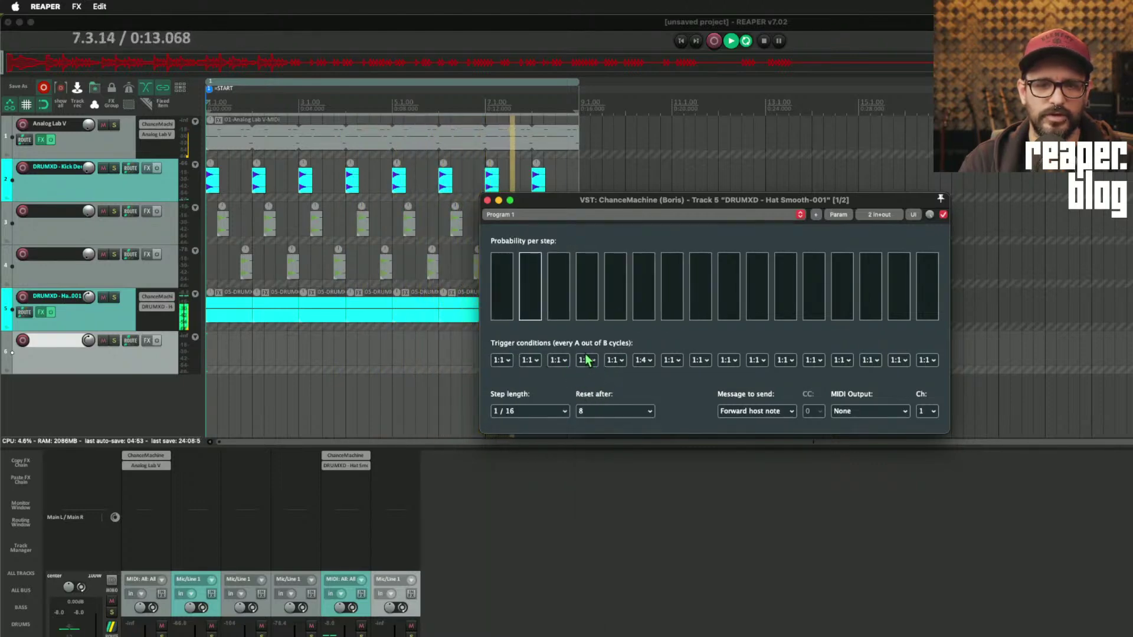
left_click(586, 361)
left_click(590, 374)
left_click(619, 360)
left_click(618, 360)
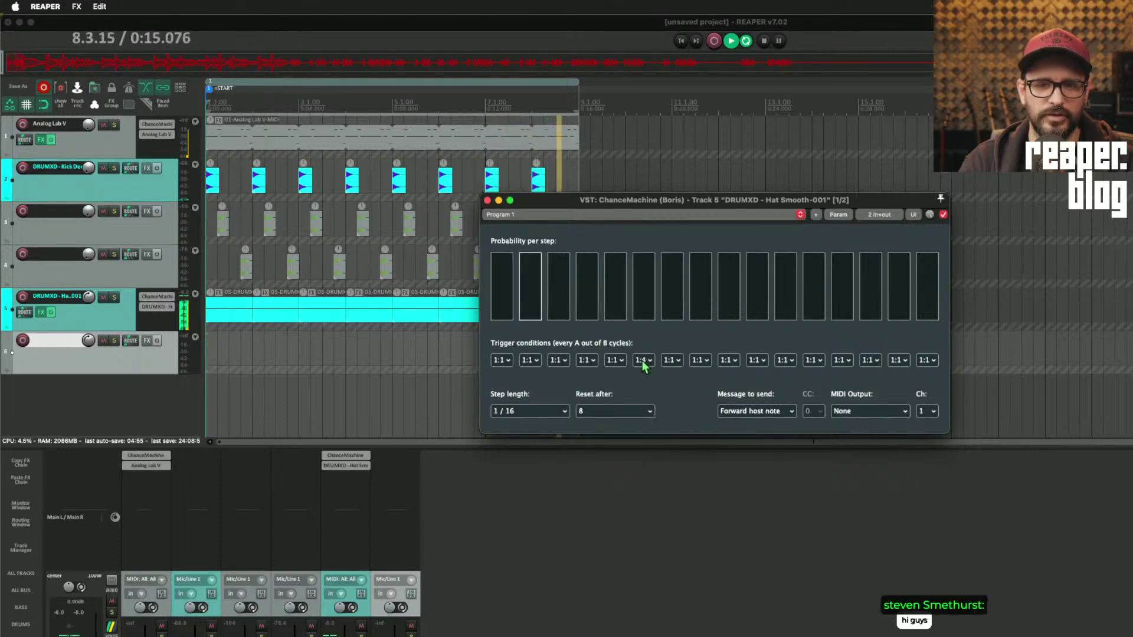
left_click(642, 361)
left_click(649, 374)
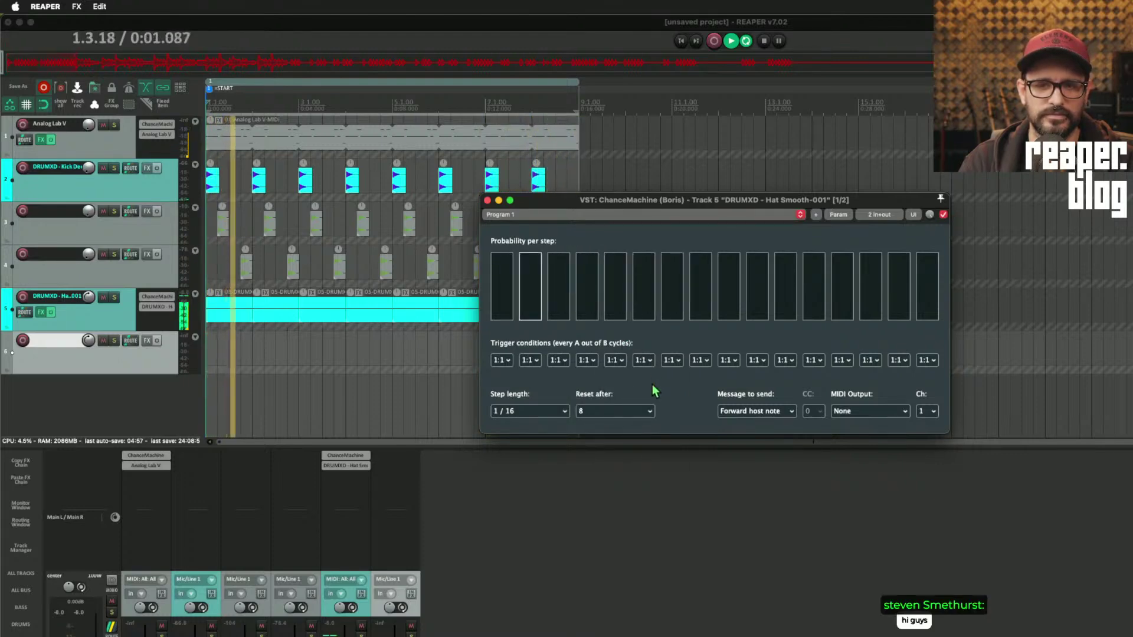
- Set the trigger conditions of steps 1, 3, 5 and 7 to 1:2 in the hat track's ChanceMachine and listen to the pattern
left_click(506, 360)
left_click(514, 387)
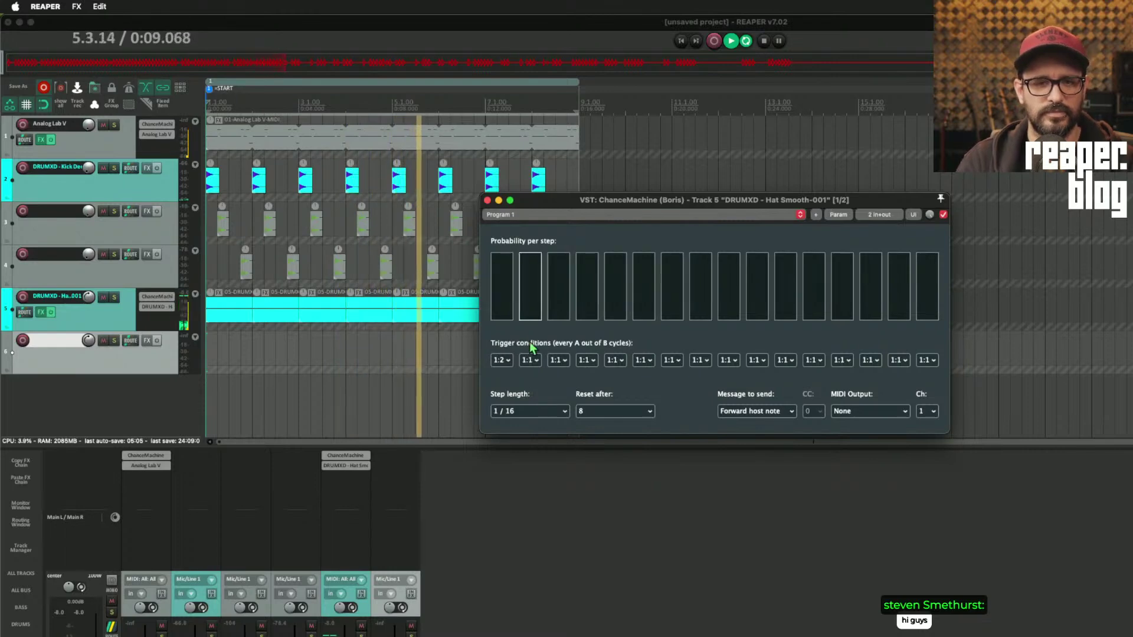
key("space")
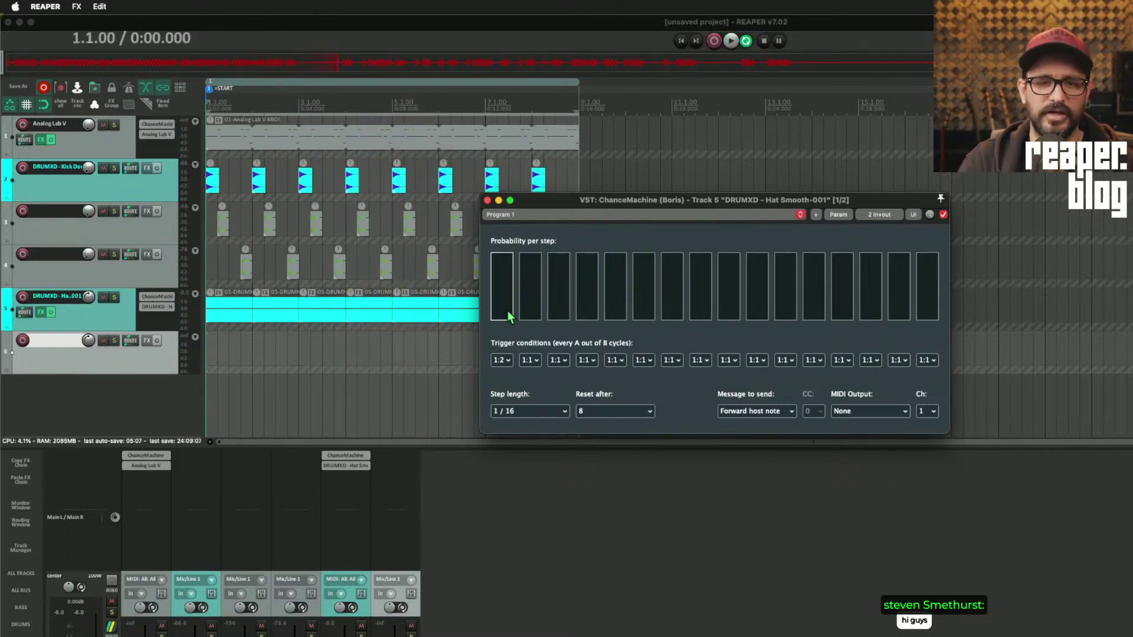
left_click(559, 361)
left_click(564, 387)
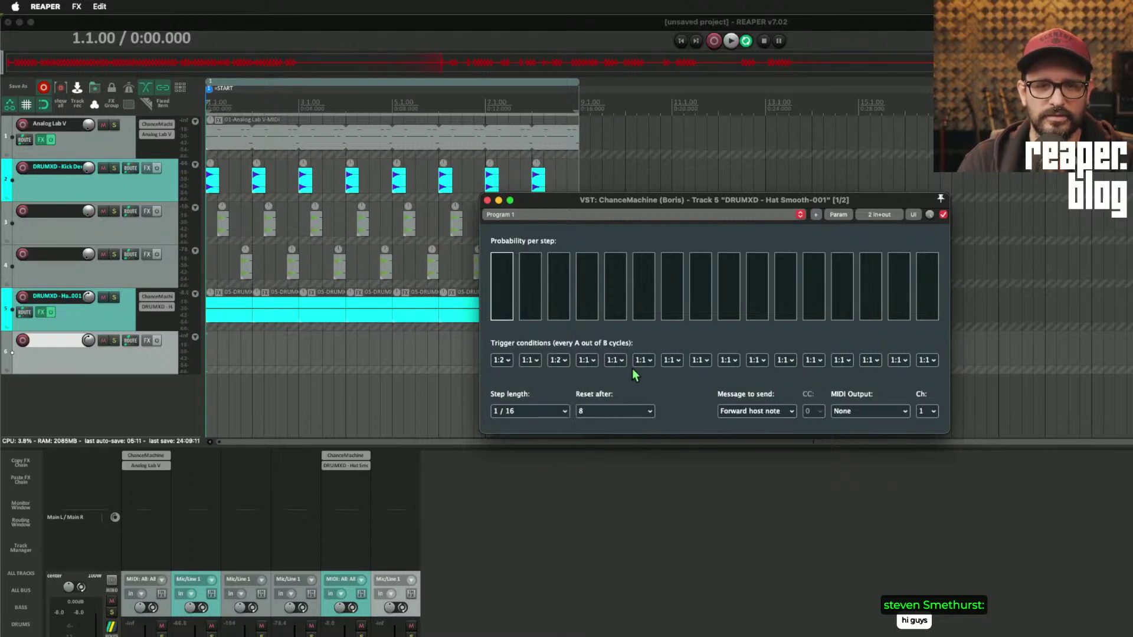
left_click(615, 362)
left_click(623, 387)
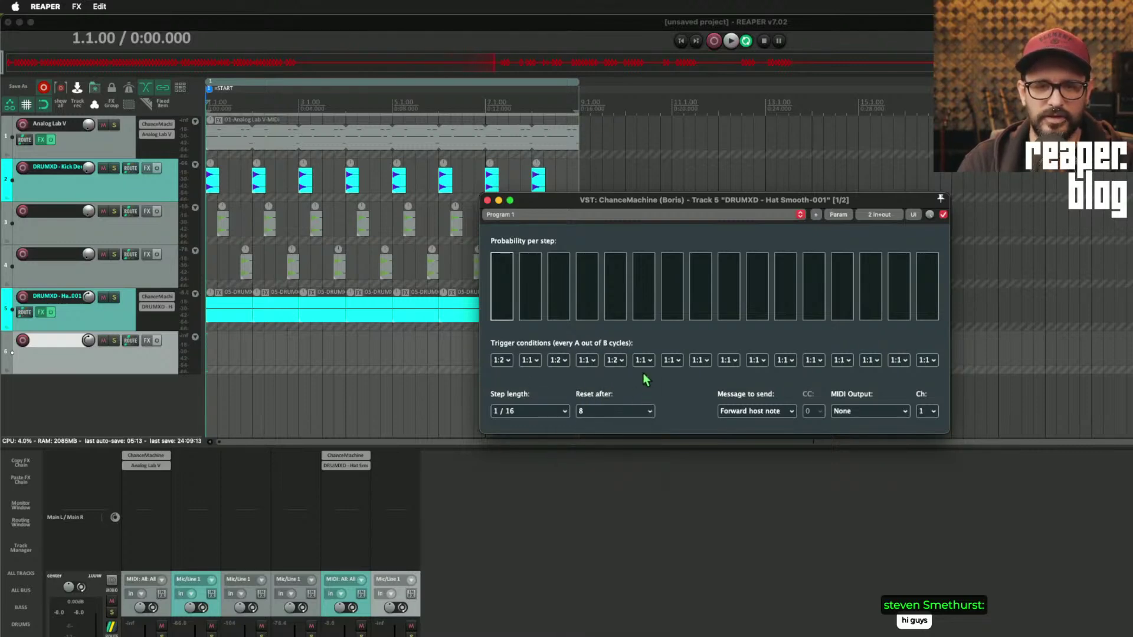
left_click(674, 360)
left_click(680, 387)
key("space")
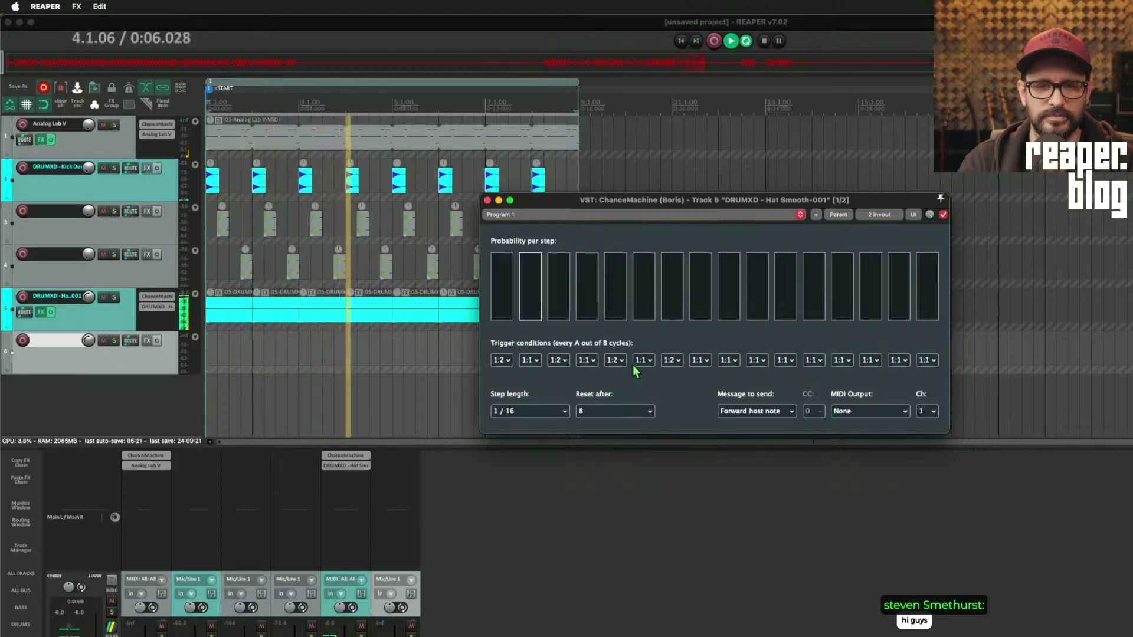
key("space")
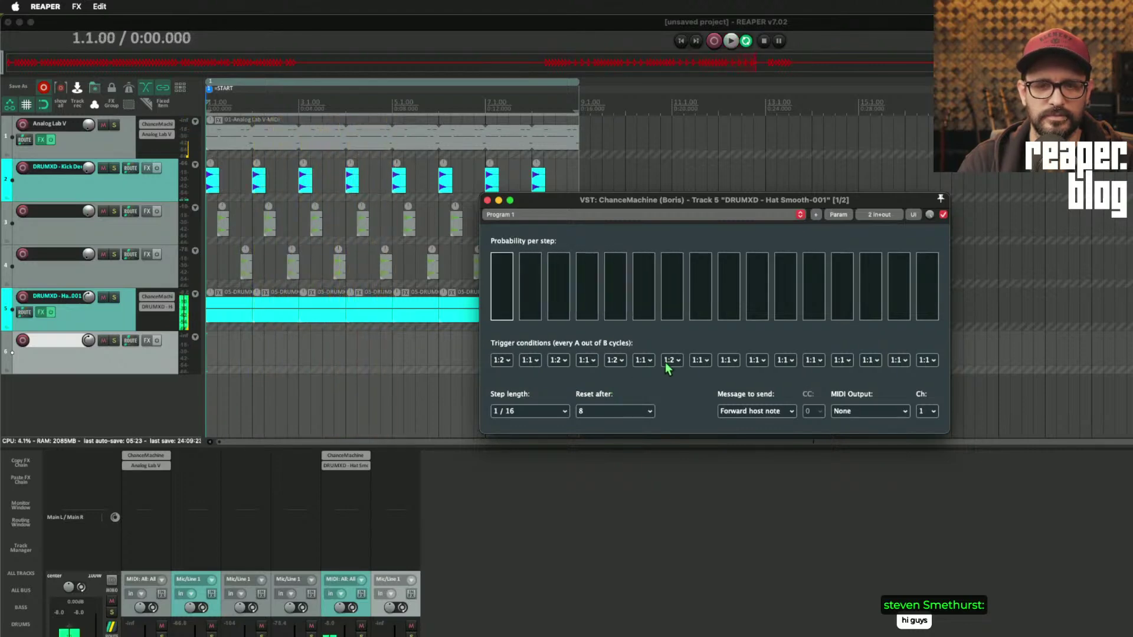
- Try the trigger condition 2:2 on step 7 of the hat track's ChanceMachine and play it back
left_click(668, 362)
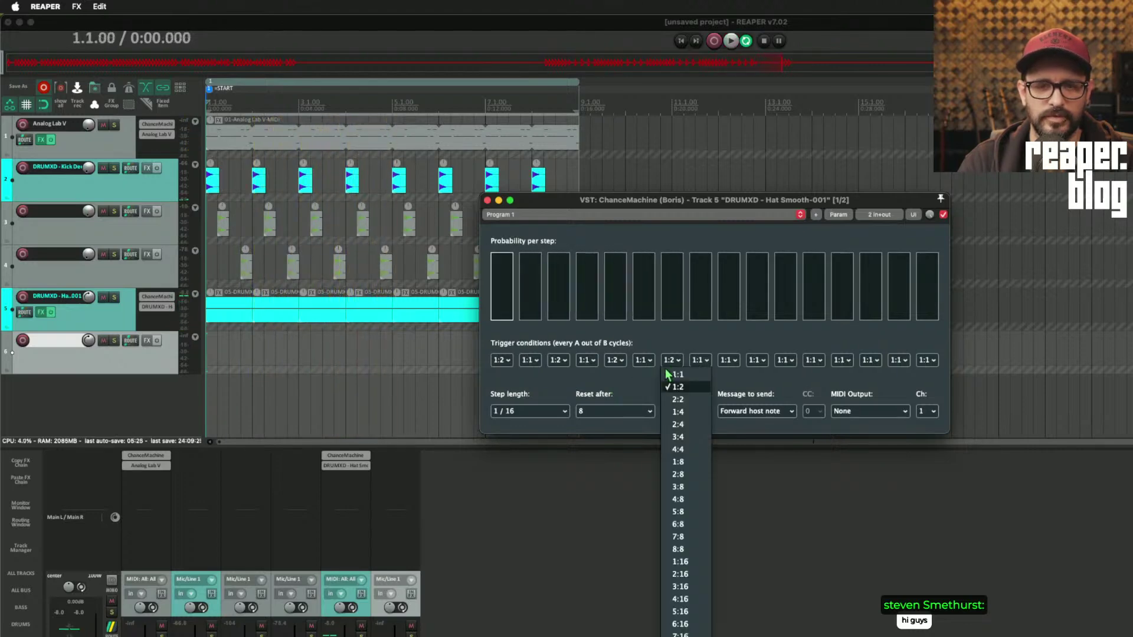
left_click(687, 401)
key("space")
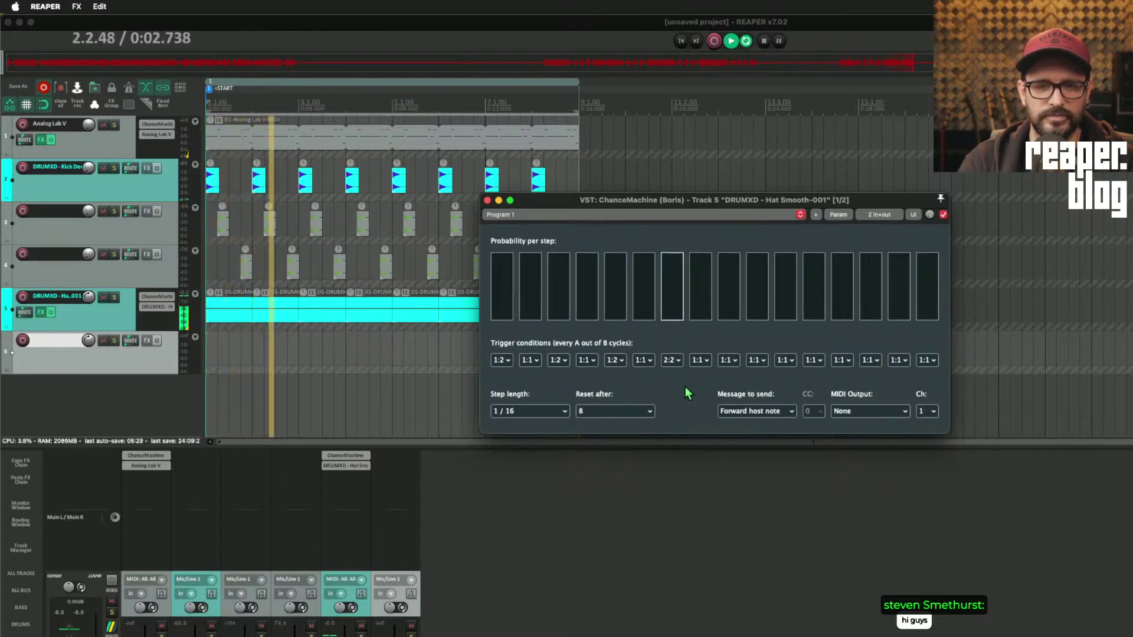
key("space")
- Set the trigger condition of step 7 back to 1:1 in the hat track's ChanceMachine
left_click(672, 361)
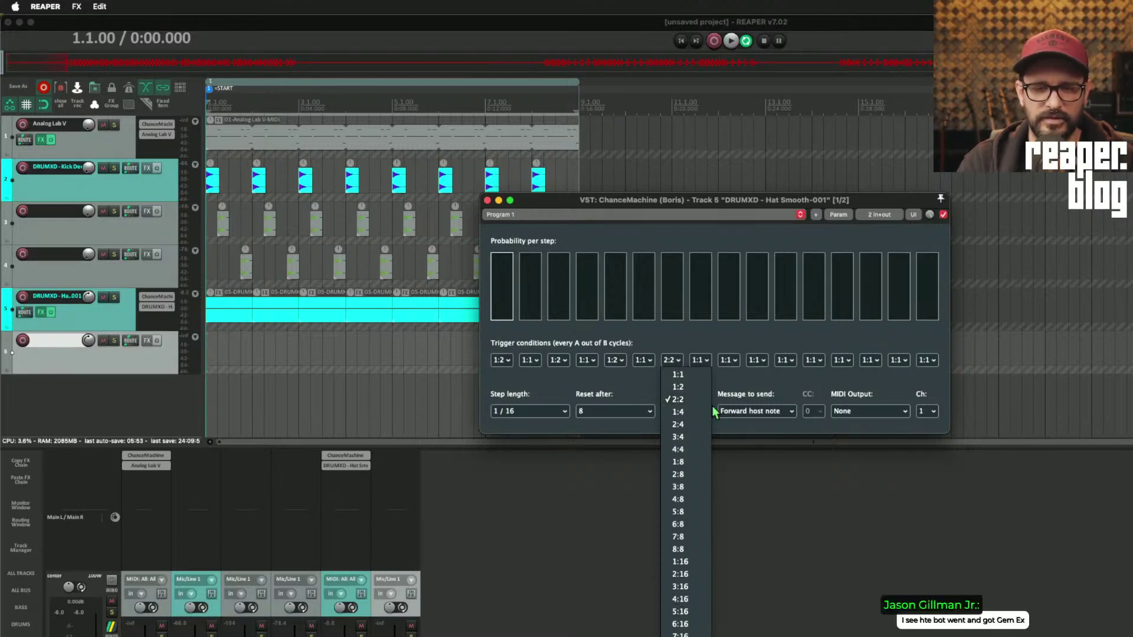
left_click(684, 354)
left_click(682, 361)
left_click(687, 377)
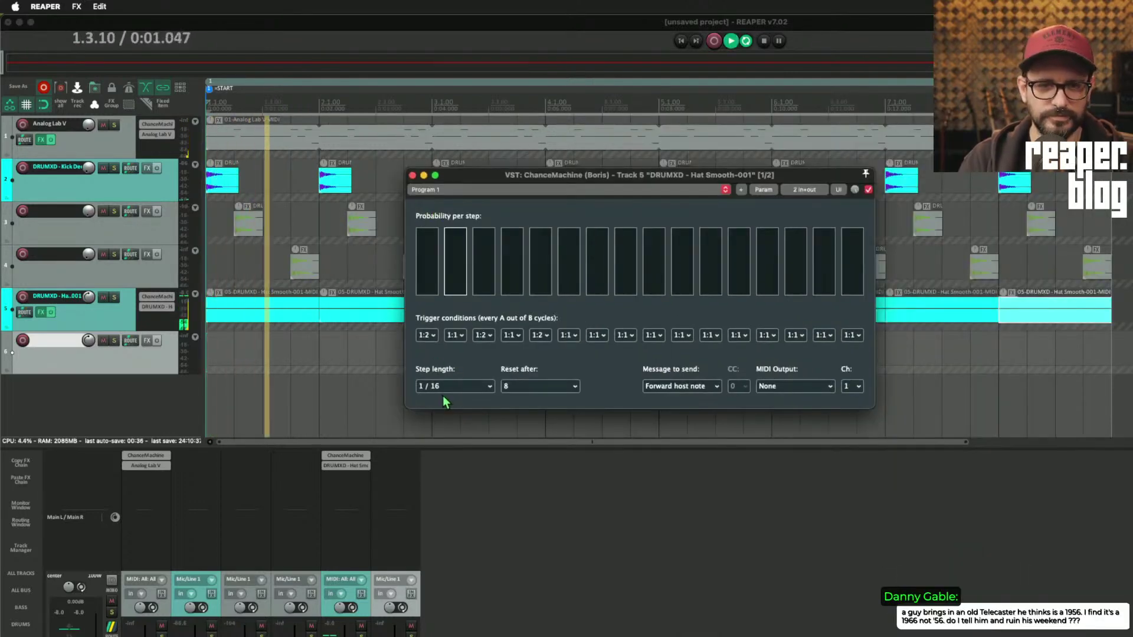
- Set step 3's trigger condition to 1:4 in the hat track's ChanceMachine and make the sequence reset after 5 steps
left_click(484, 336)
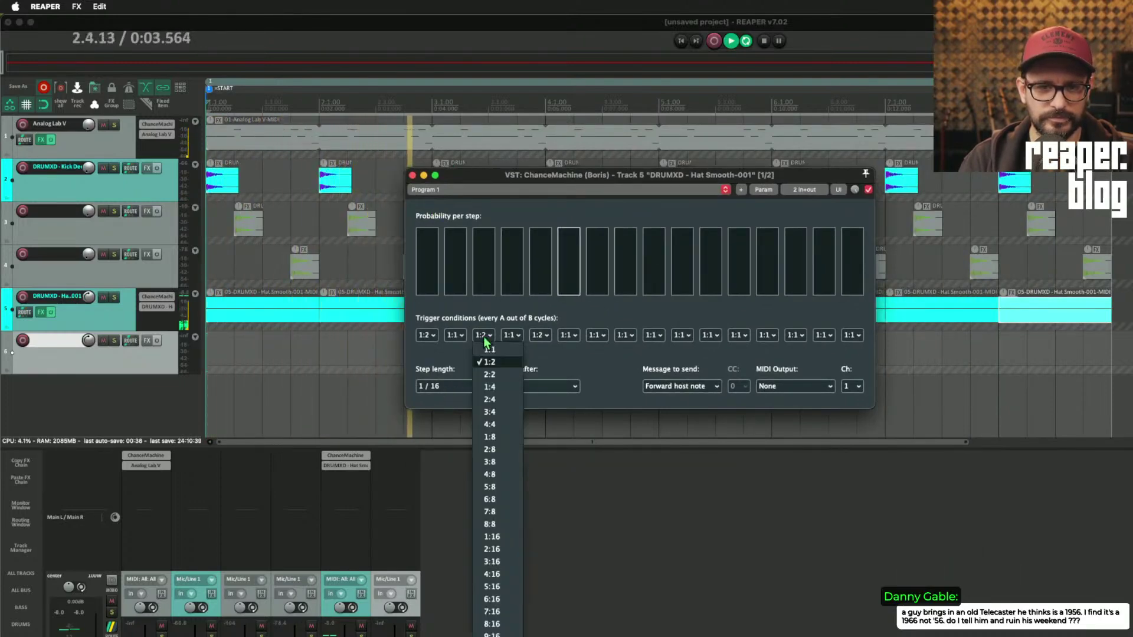
left_click(504, 385)
left_click(530, 388)
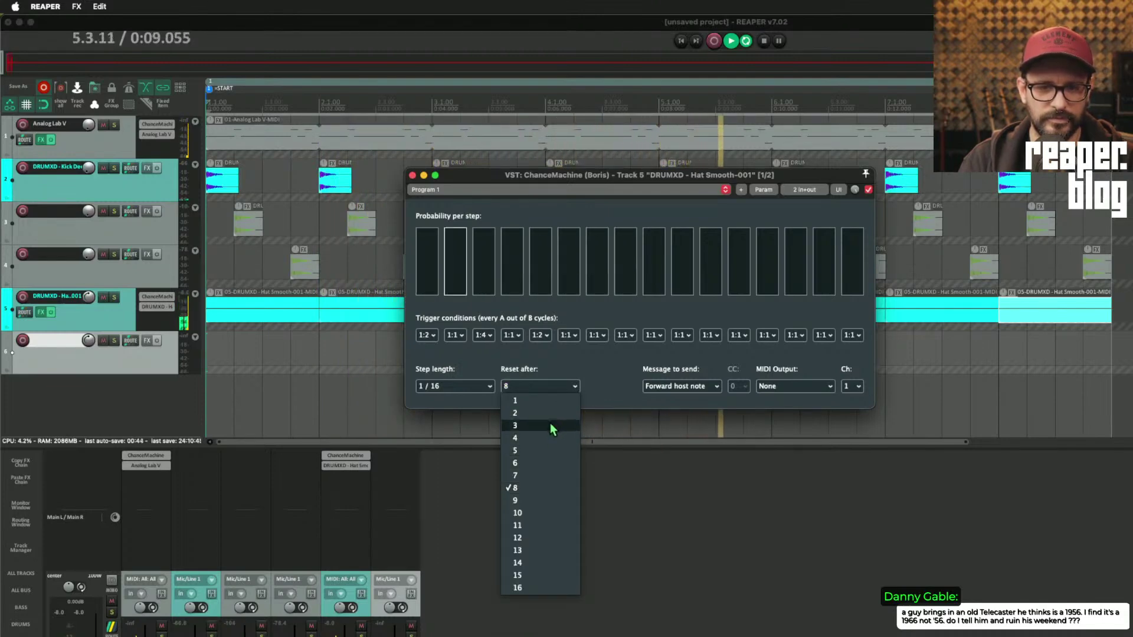
left_click(554, 451)
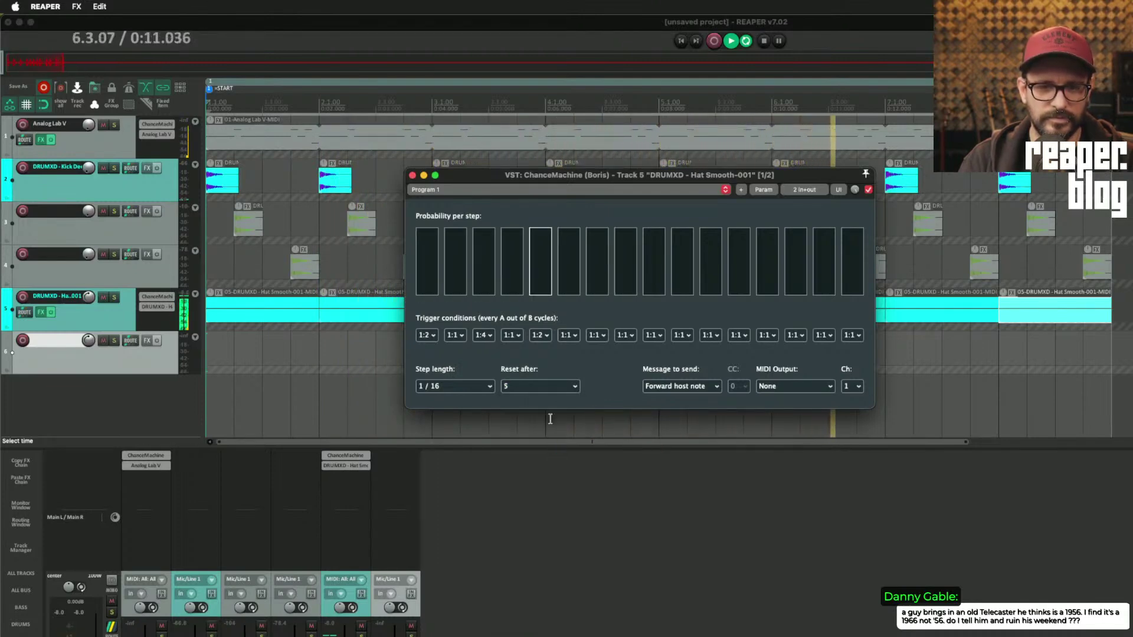
- Lower the hat ChanceMachine's probability to about two thirds on step 2 and just over one third on step 4
left_click(456, 250)
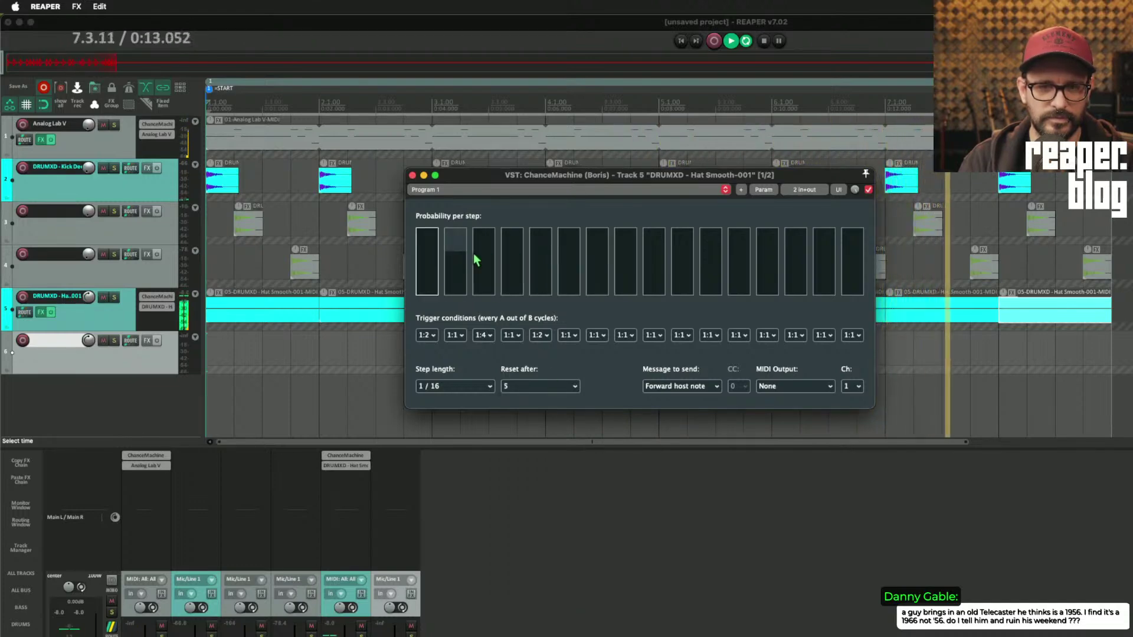
left_click(509, 270)
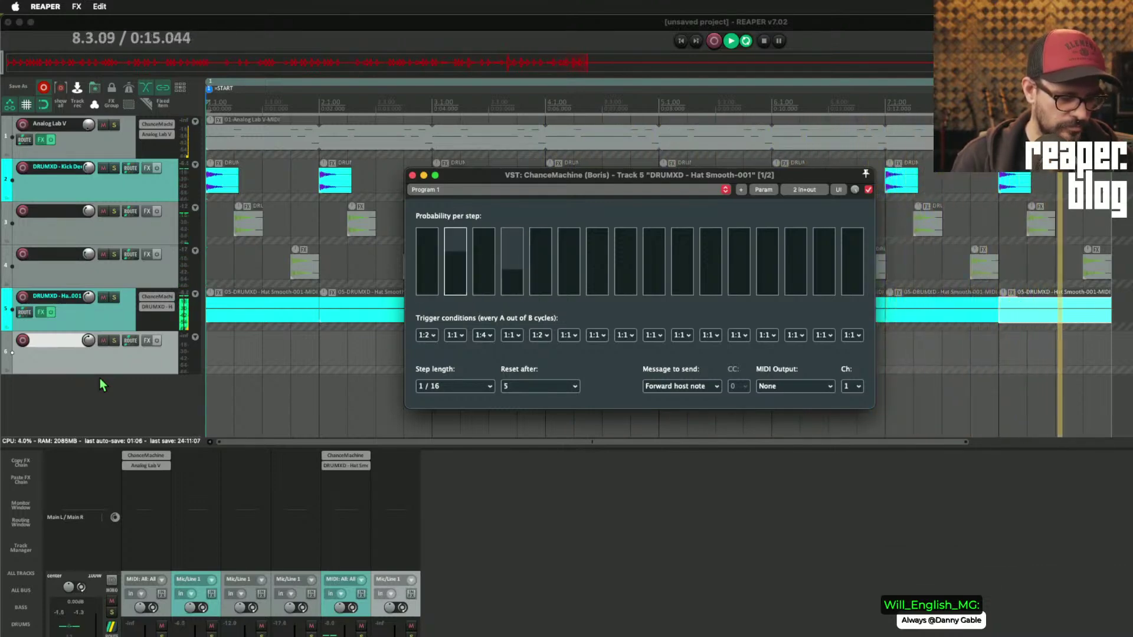
- Name track 6 "reverb", add the Soundtoys Little Plate effect to it, and move its FX window clear of the tracks
left_click(58, 339)
type("reverb")
key("Return")
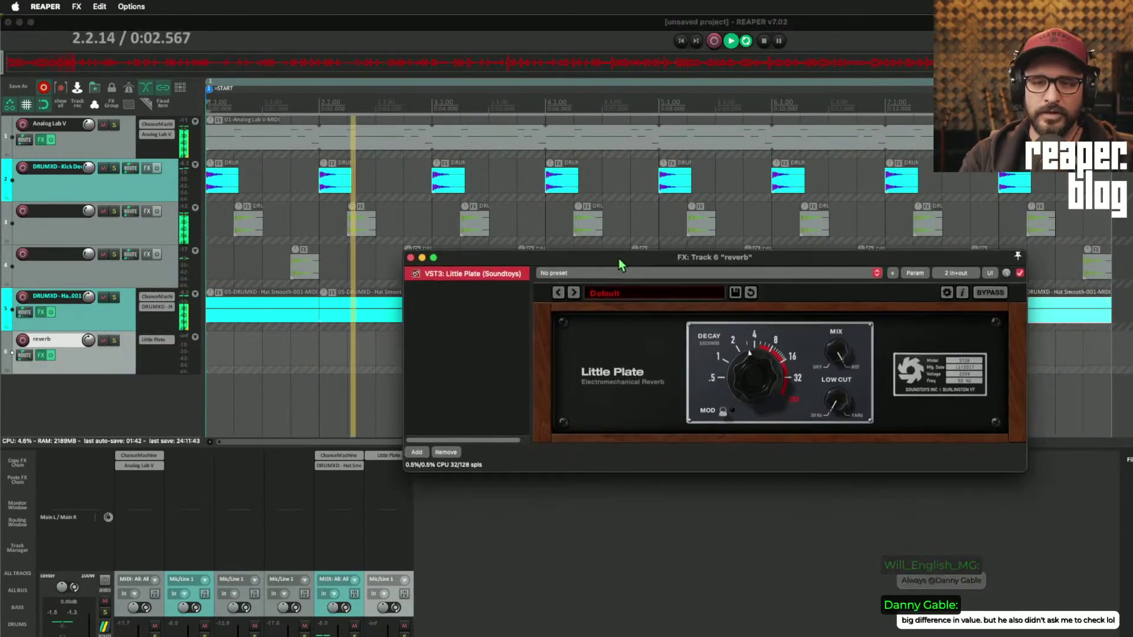
left_click_drag(621, 250, 694, 373)
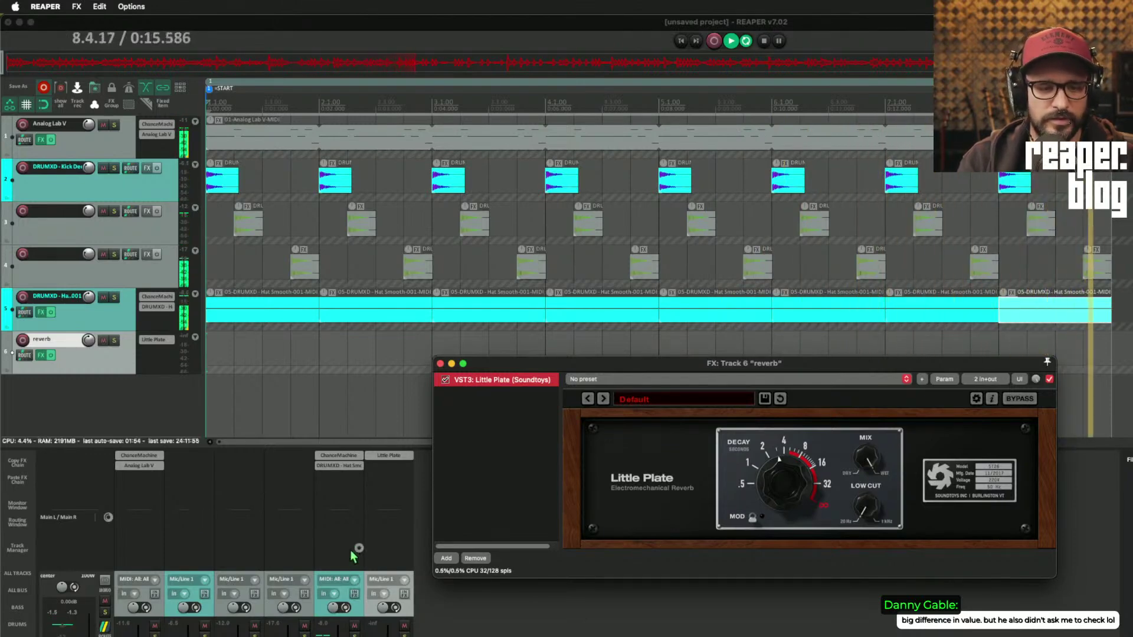
- Create a send from the hat track to the reverb track and set its level to about -11 dB
left_click(380, 493)
left_click_drag(378, 484, 387, 526)
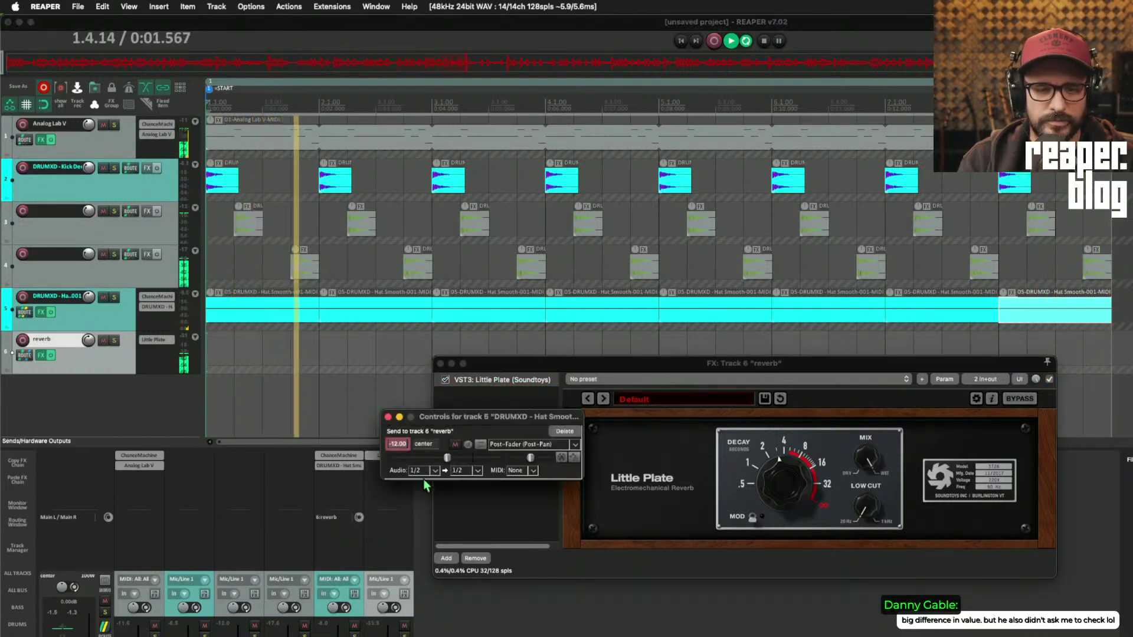
left_click_drag(448, 458, 452, 459)
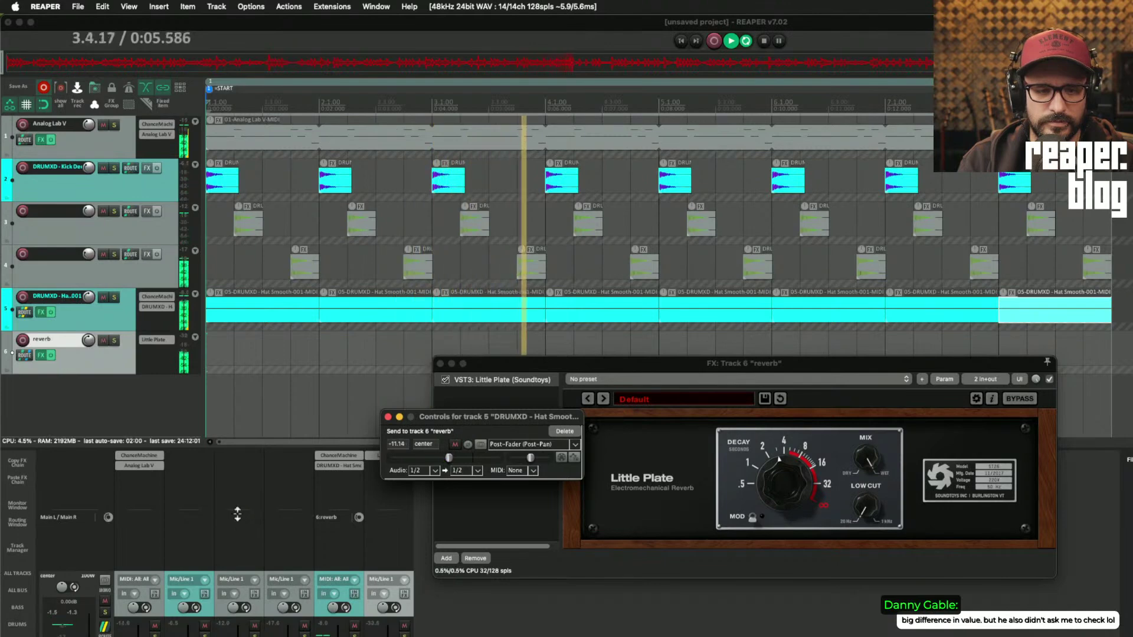
- Create a send from track 3 to the reverb track, adjust its level and solo track 3
left_click_drag(235, 518, 390, 542)
left_click_drag(455, 463, 463, 464)
left_click(256, 634)
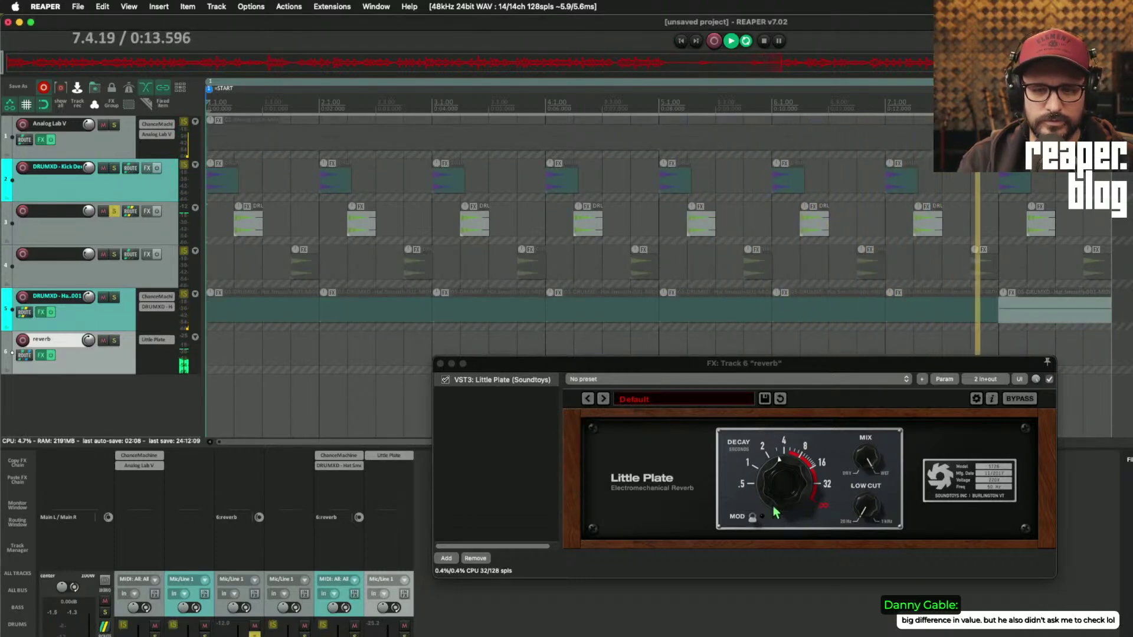
- Audition the Little Plate's modulation and long decay on the soloed track, starting and stopping playback to hear the tail
left_click(755, 518)
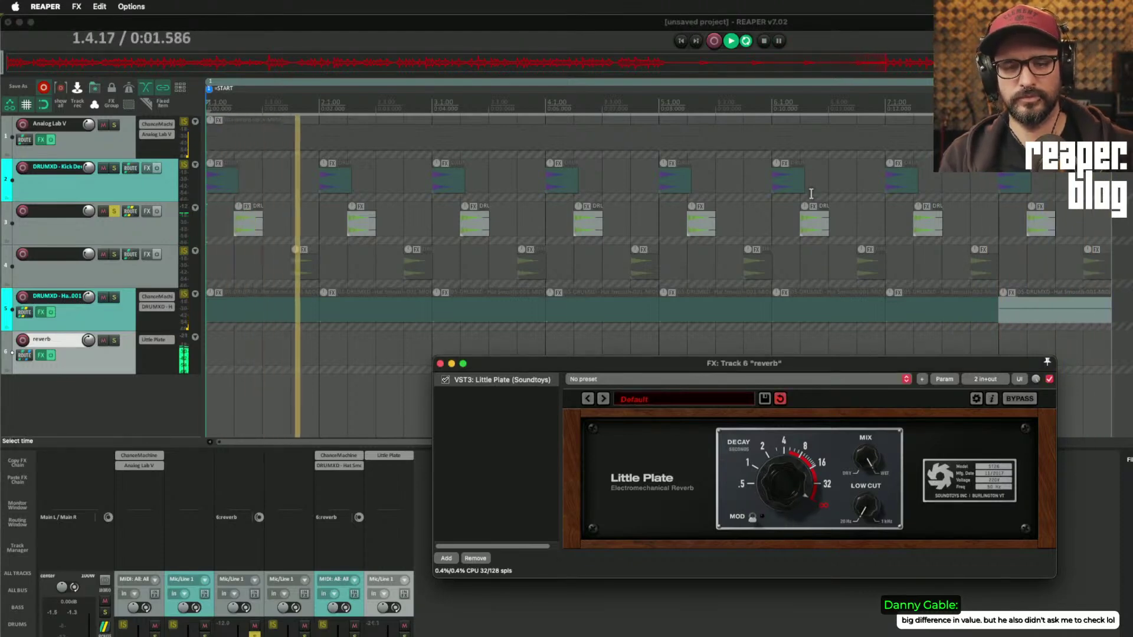
key("space")
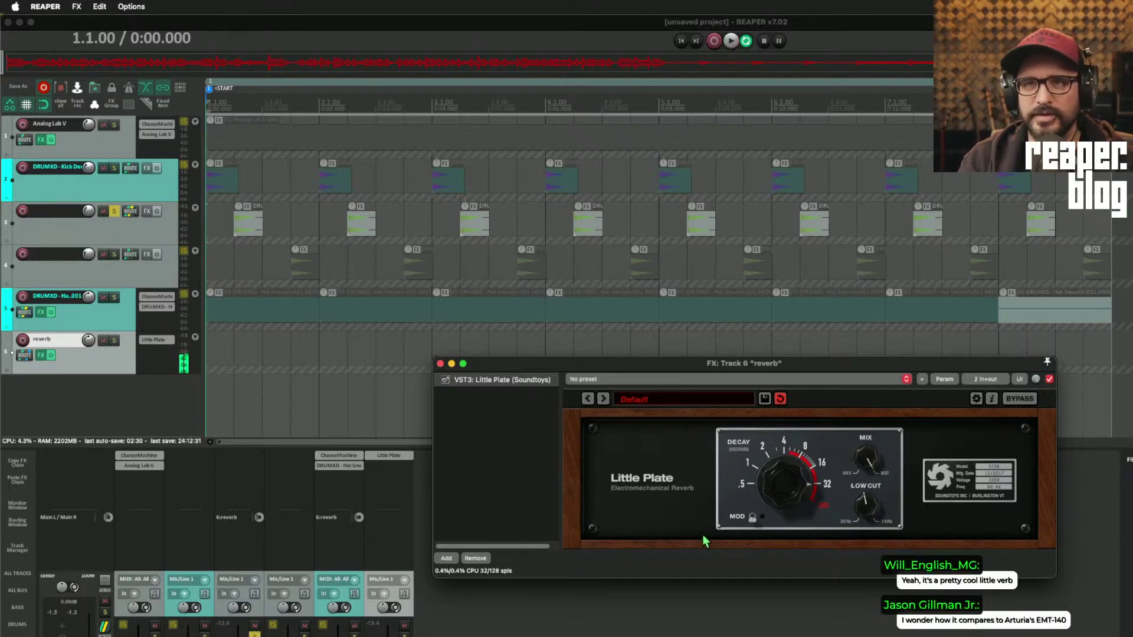
key("space")
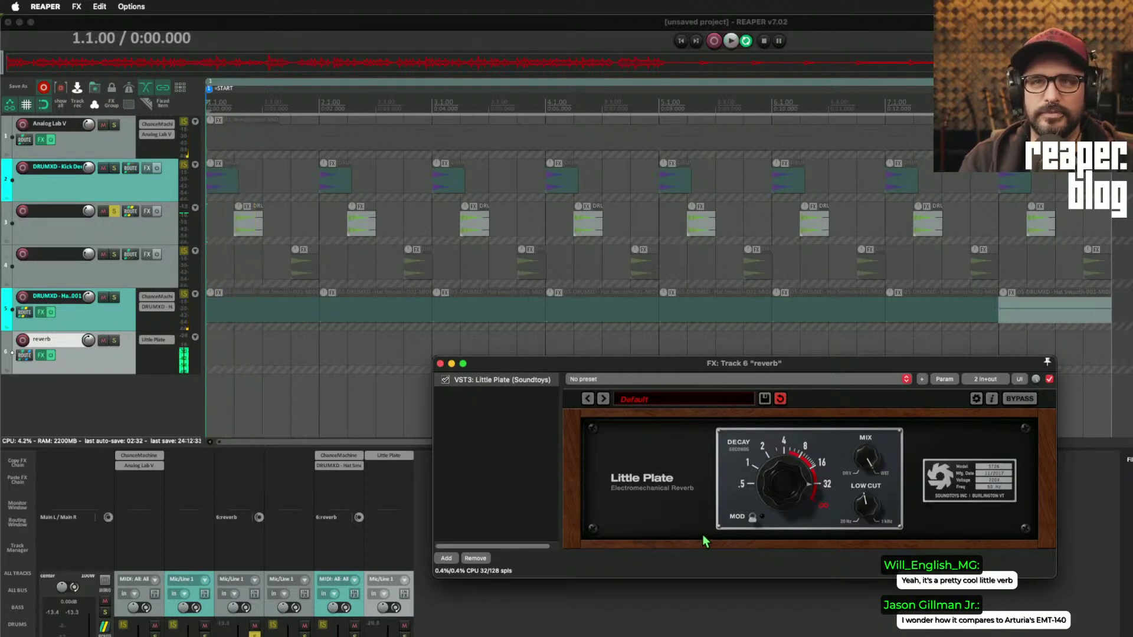
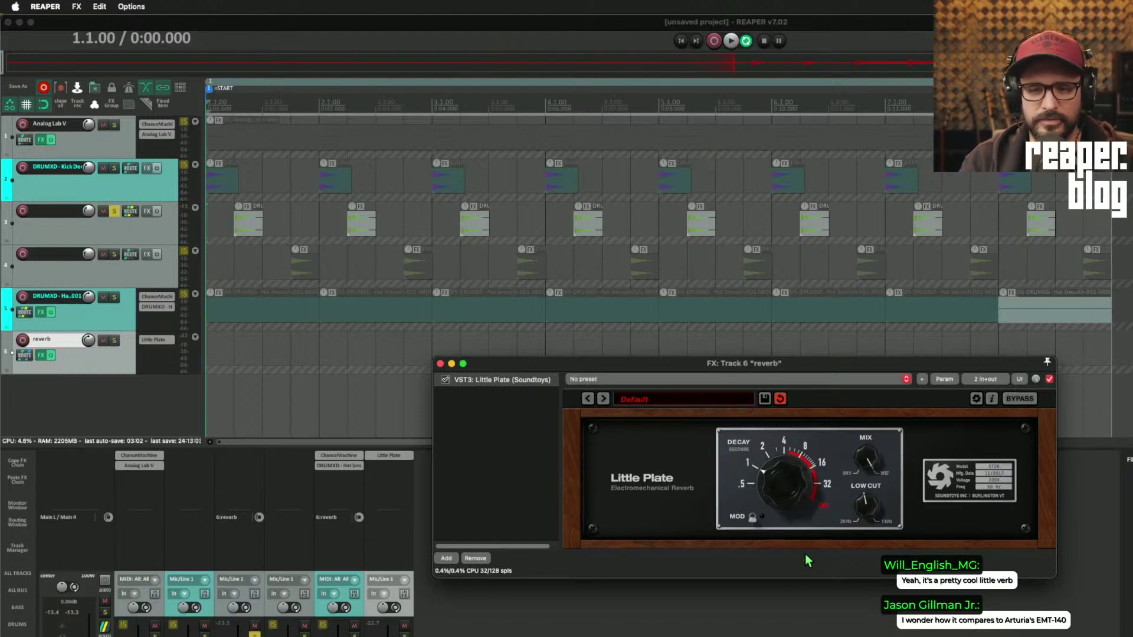
- During playback, set the Little Plate's decay between 1 and 2 seconds and switch on its modulation
key("space")
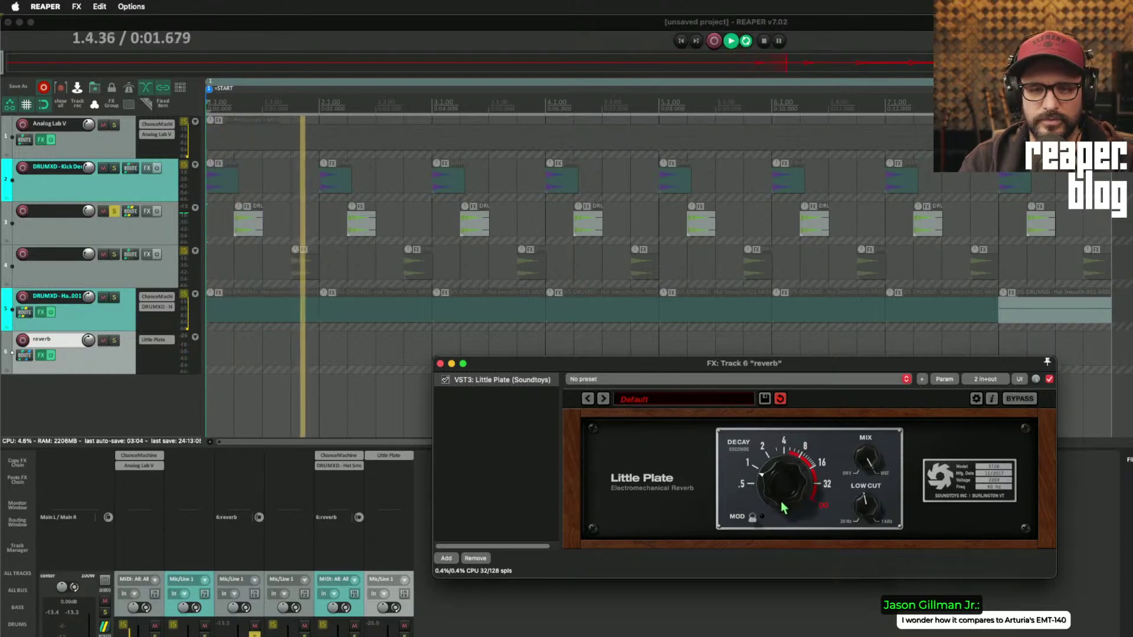
left_click_drag(784, 507, 786, 486)
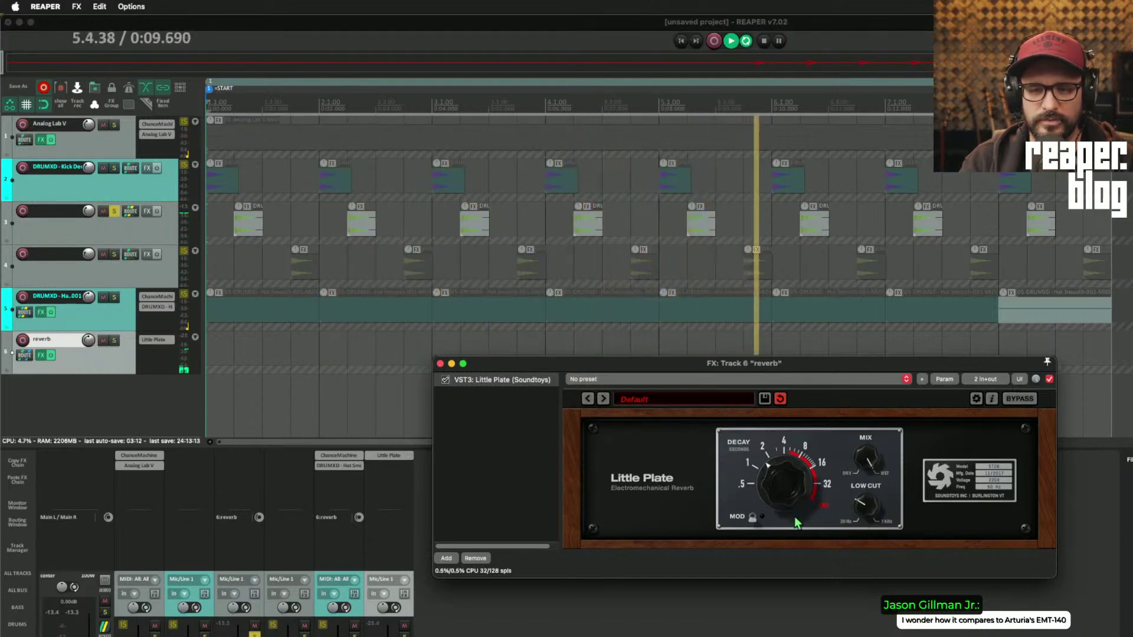
left_click(752, 517)
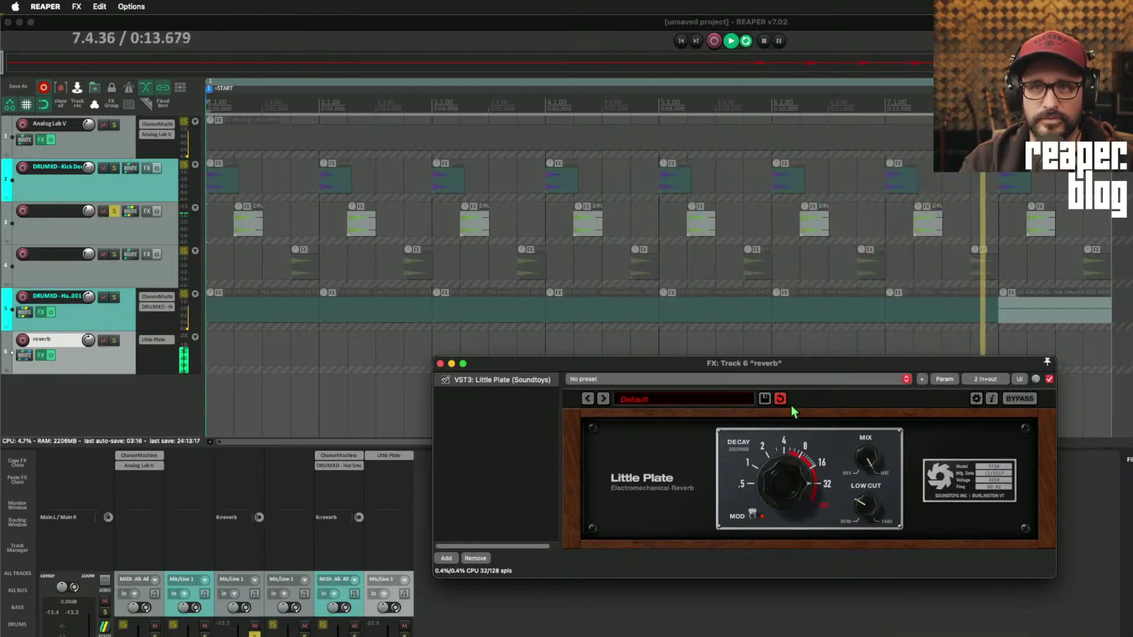
mouse_move(800, 525)
left_mouse_down()
mouse_move(802, 487)
mouse_move(786, 524)
left_mouse_up()
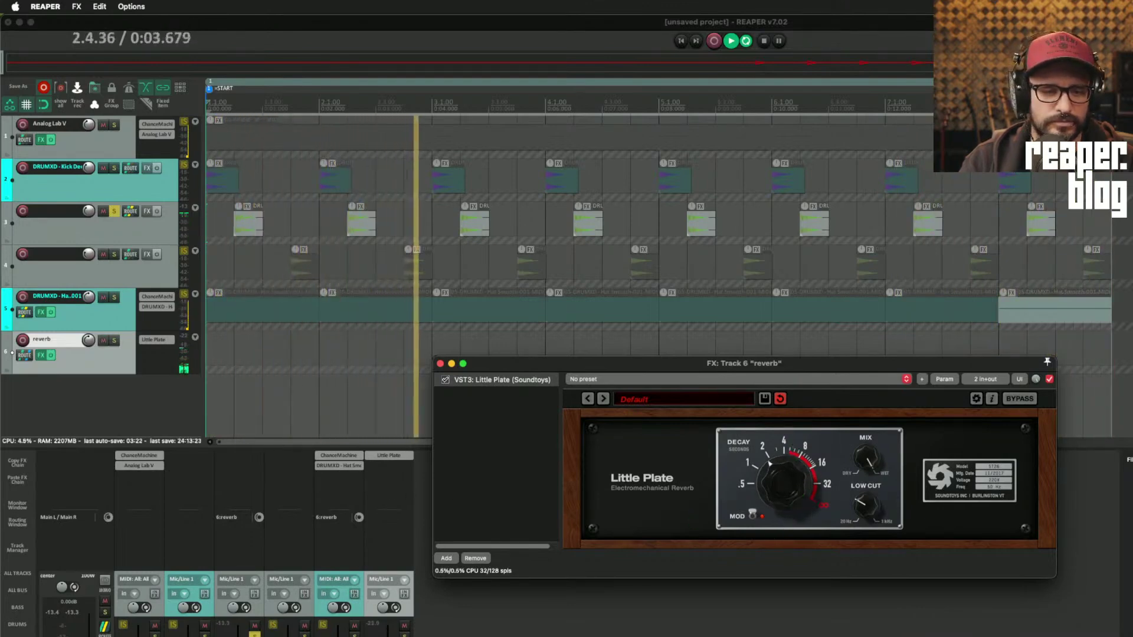
- Create sends from track 4 and the kick track to the reverb track and adjust the send level
left_click_drag(289, 517, 374, 515)
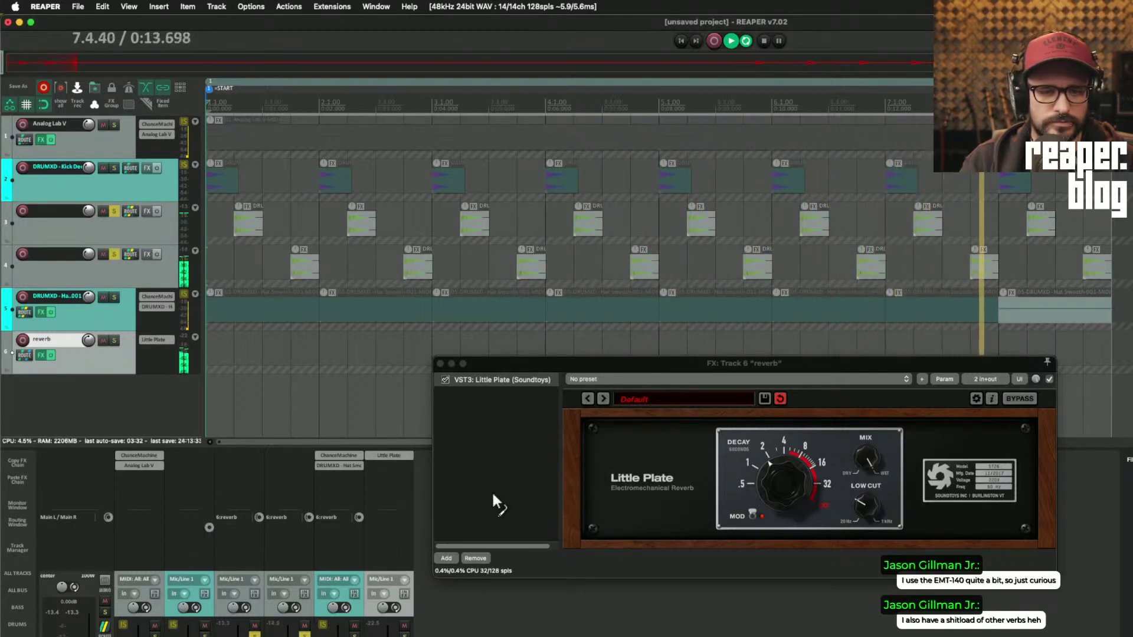
left_click_drag(387, 519, 387, 522)
left_click_drag(480, 497, 459, 499)
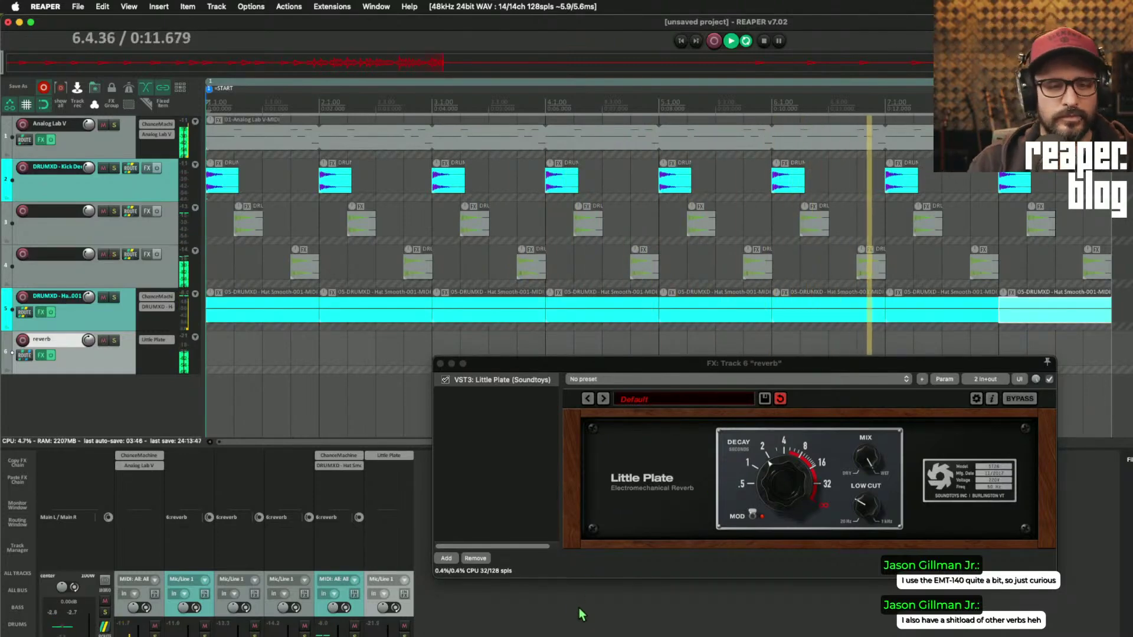
- Raise the Little Plate's low cut slightly, stop playback and solo the reverb track
left_click(869, 511)
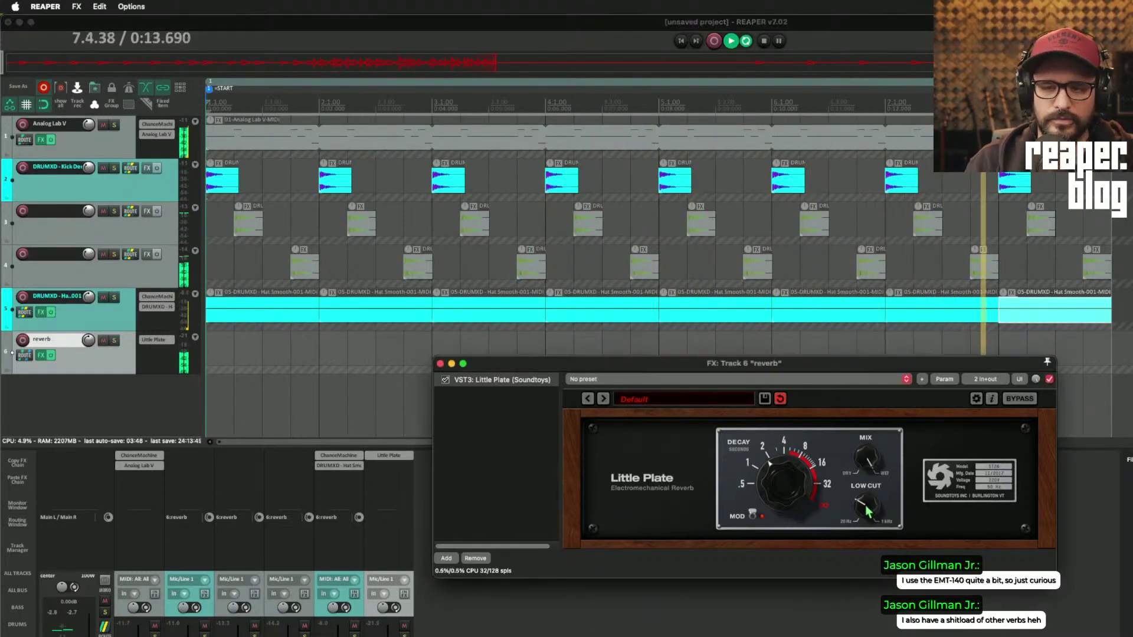
key("space")
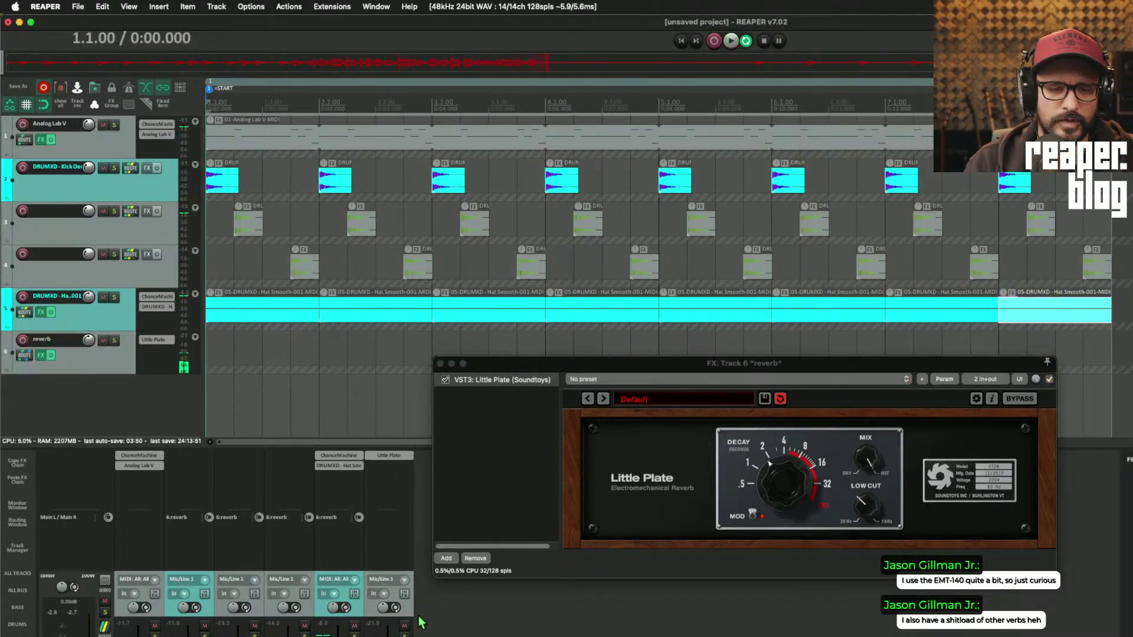
left_click(404, 635)
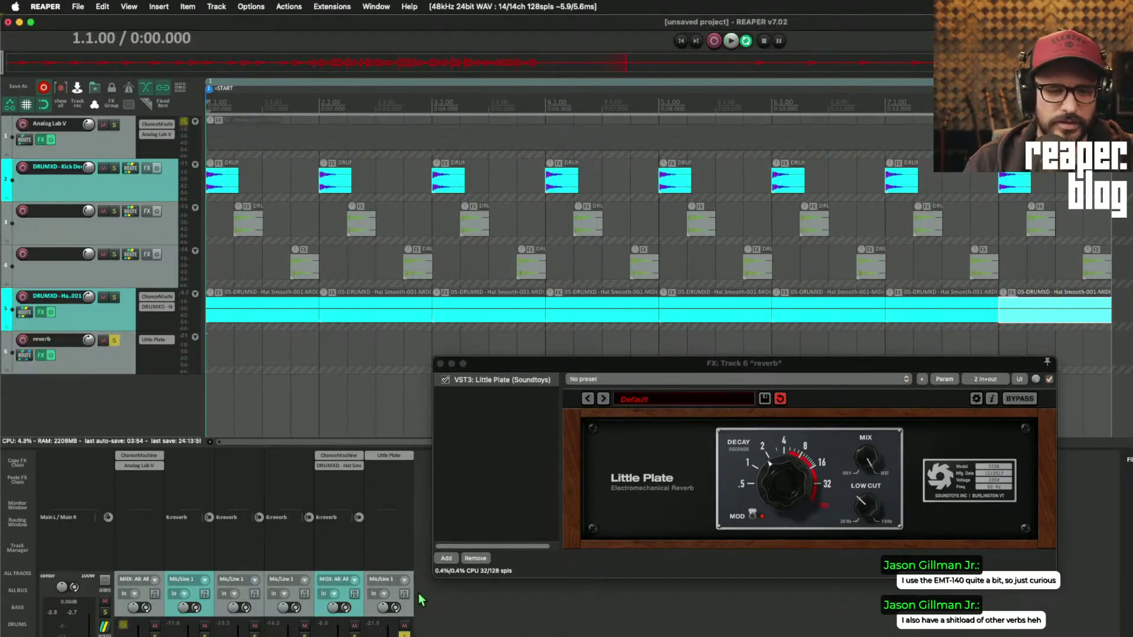
- Add ReaEQ after Little Plate on the reverb track and adjust its high shelf cut during playback
left_click(408, 614)
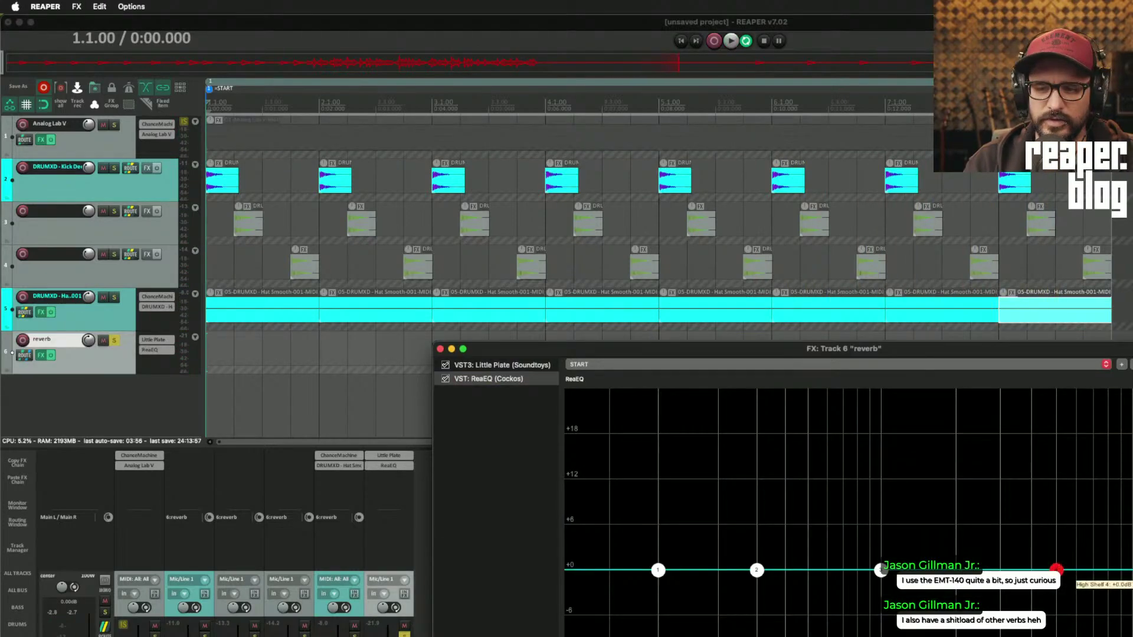
left_click_drag(1056, 569, 1015, 619)
left_click_drag(797, 361, 923, 127)
left_click(420, 618)
key("space")
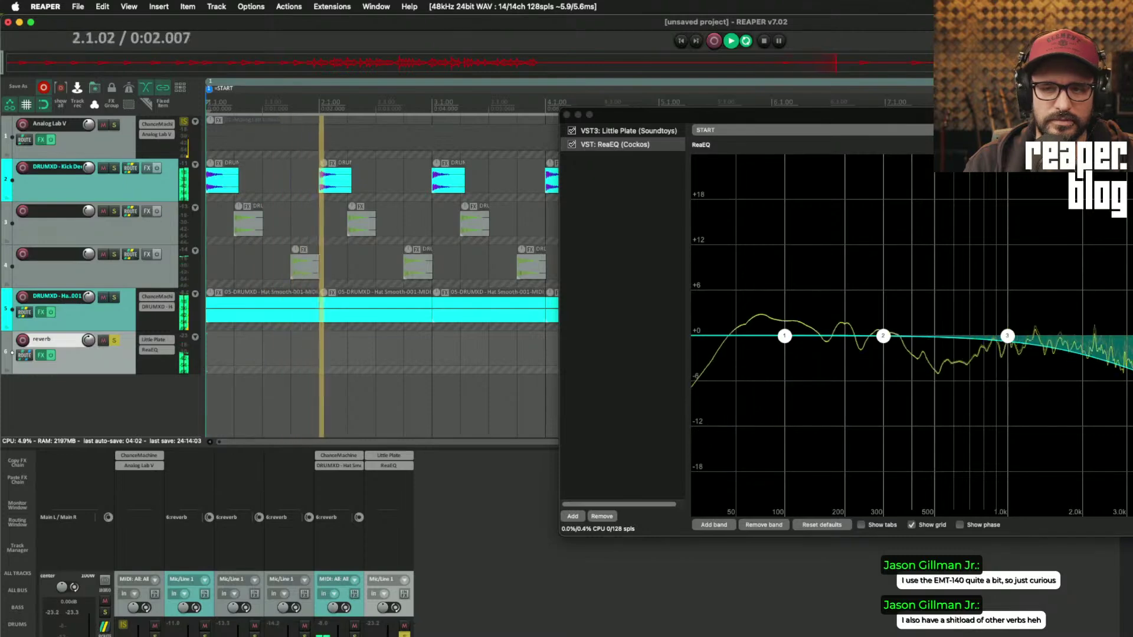
left_click(773, 494)
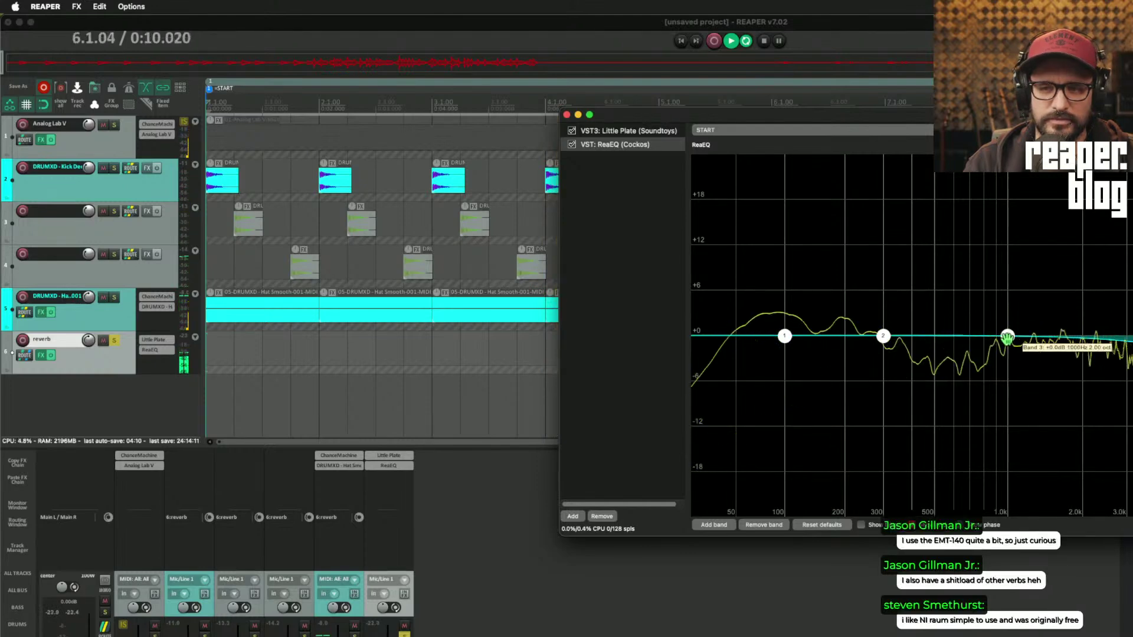
- Cut ReaEQ's band 3 by about 3.8 dB near 1060 Hz and pull the low shelf down to -120 dB slightly above 100 Hz
left_click_drag(1008, 337, 1016, 366)
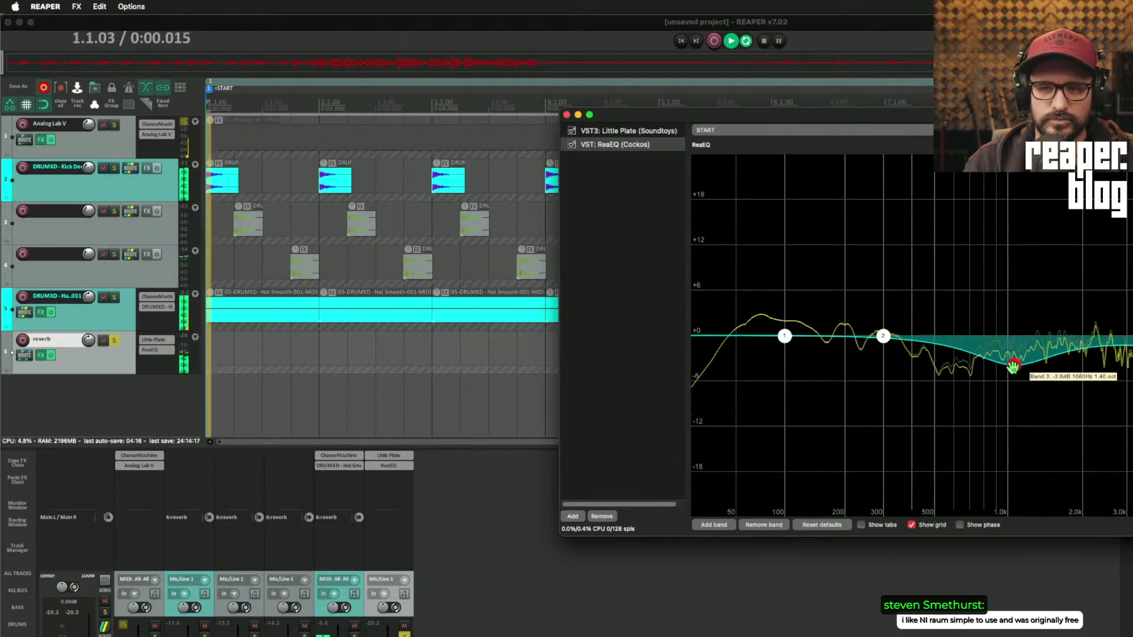
left_click_drag(816, 353, 808, 576)
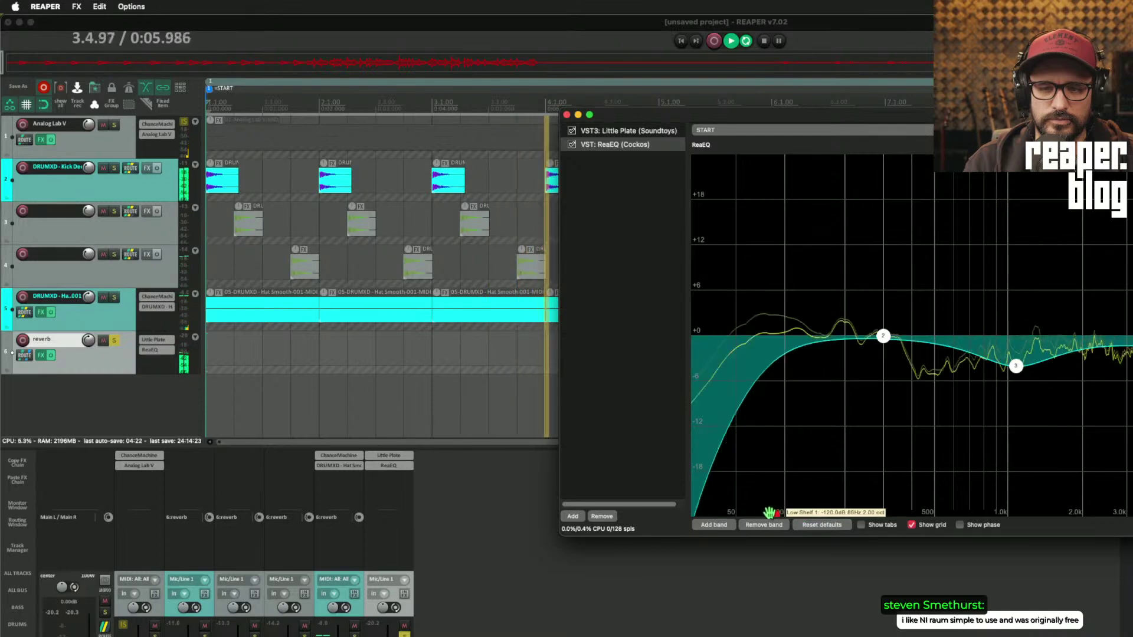
left_click_drag(801, 511, 801, 511)
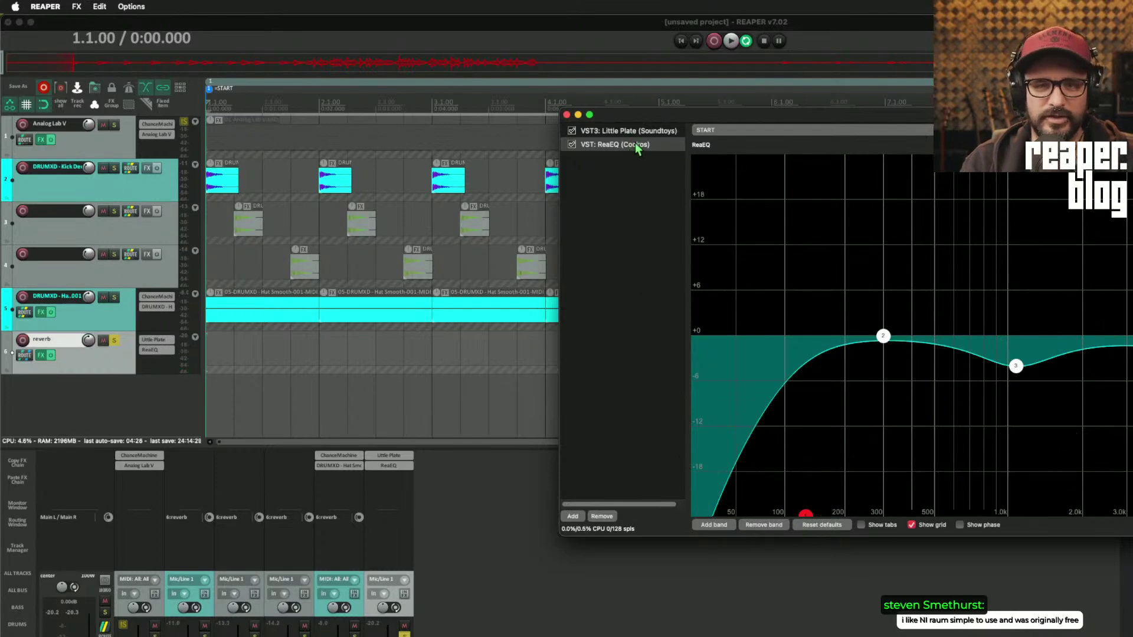
- Close the reverb track's effects window and unsolo the reverb track
left_click_drag(643, 121, 627, 142)
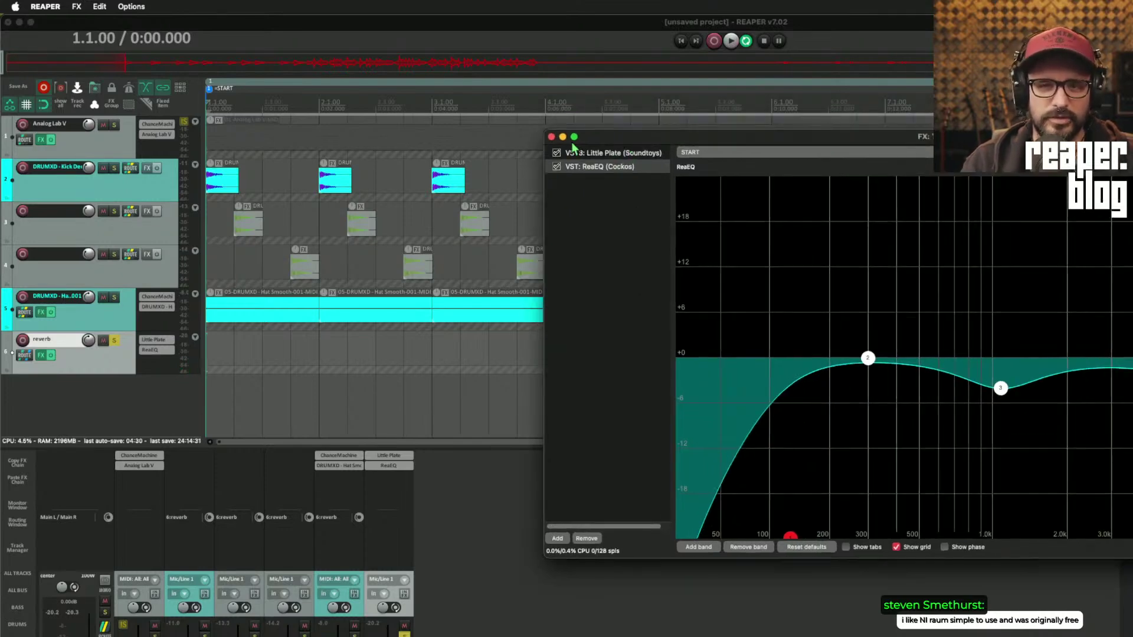
left_click(552, 137)
left_click(405, 634)
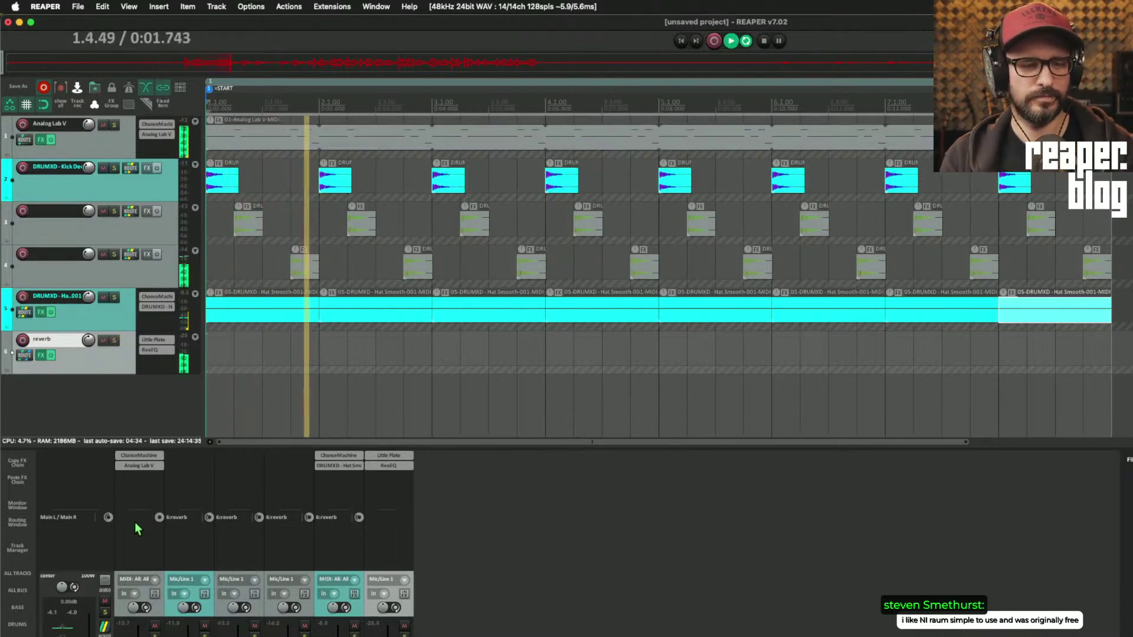
- Create a send from the Analog Lab V track to the reverb track at about -12 dB
left_click_drag(395, 491, 397, 489)
mouse_move(466, 465)
left_mouse_down()
mouse_move(486, 466)
mouse_move(468, 473)
left_mouse_up()
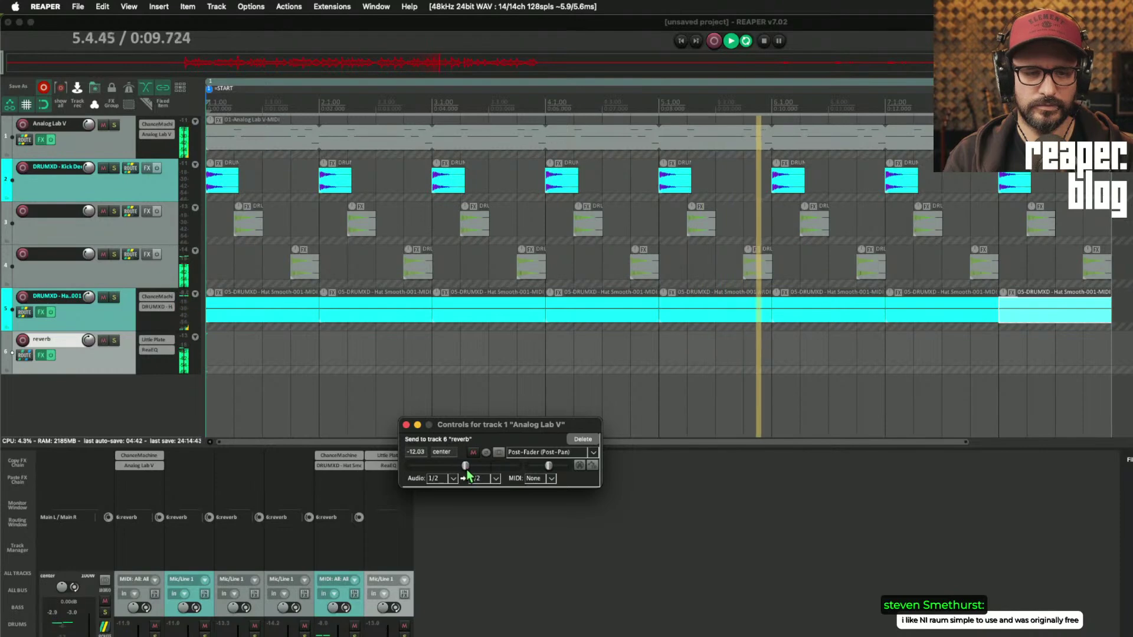
left_click(494, 588)
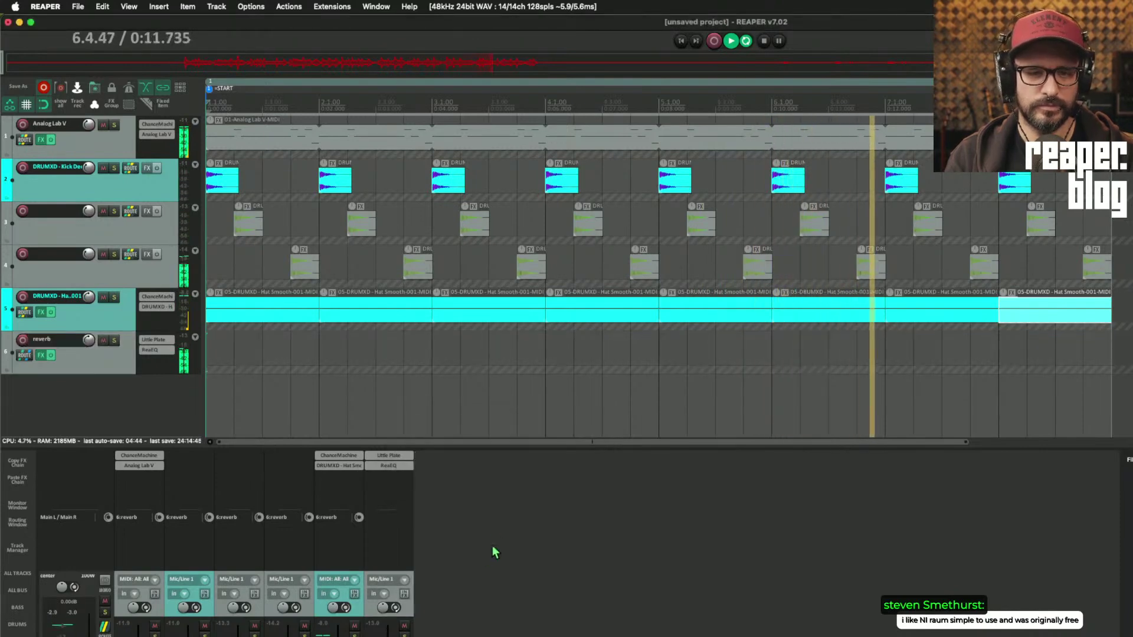
- Compare the mix with and without reverb by muting and unmuting the reverb track, then stop playback
left_click(405, 627)
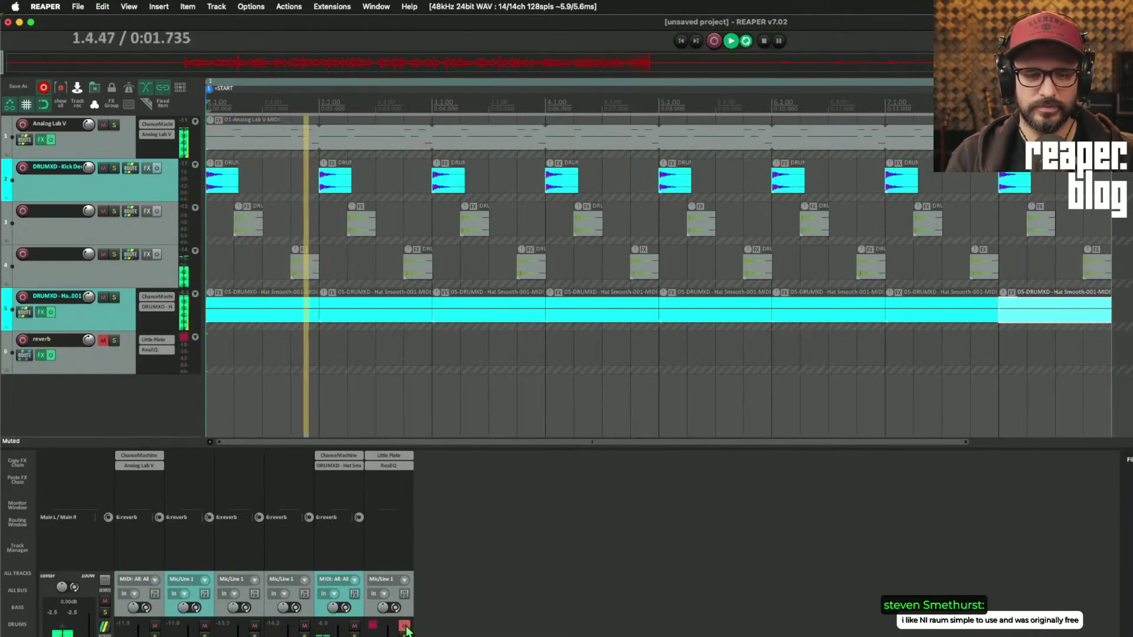
left_click(404, 628)
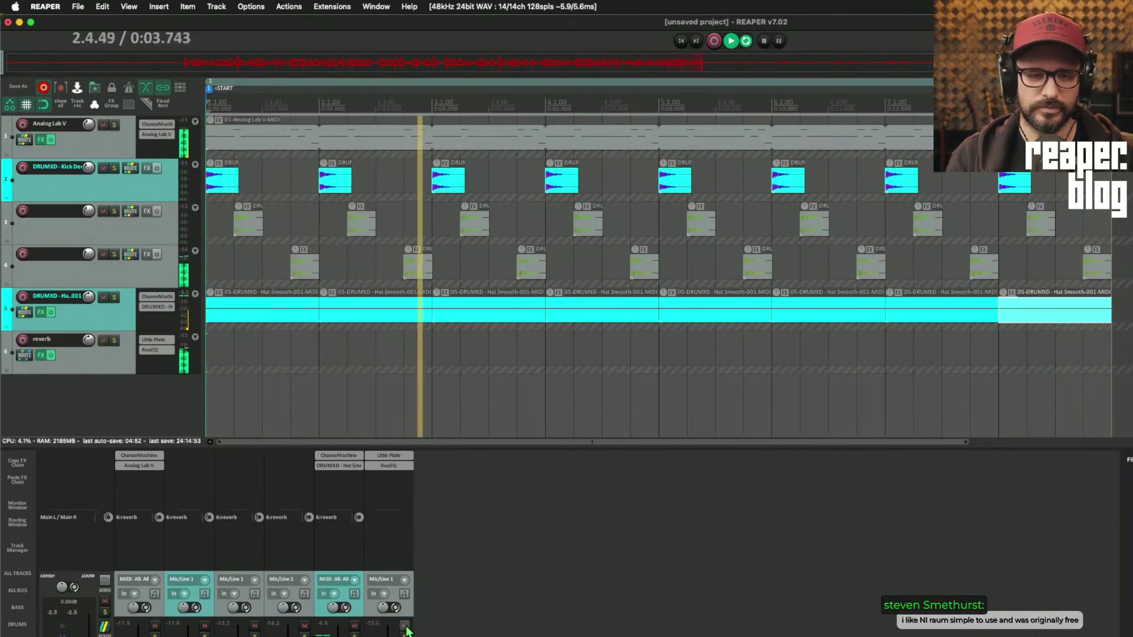
key("space")
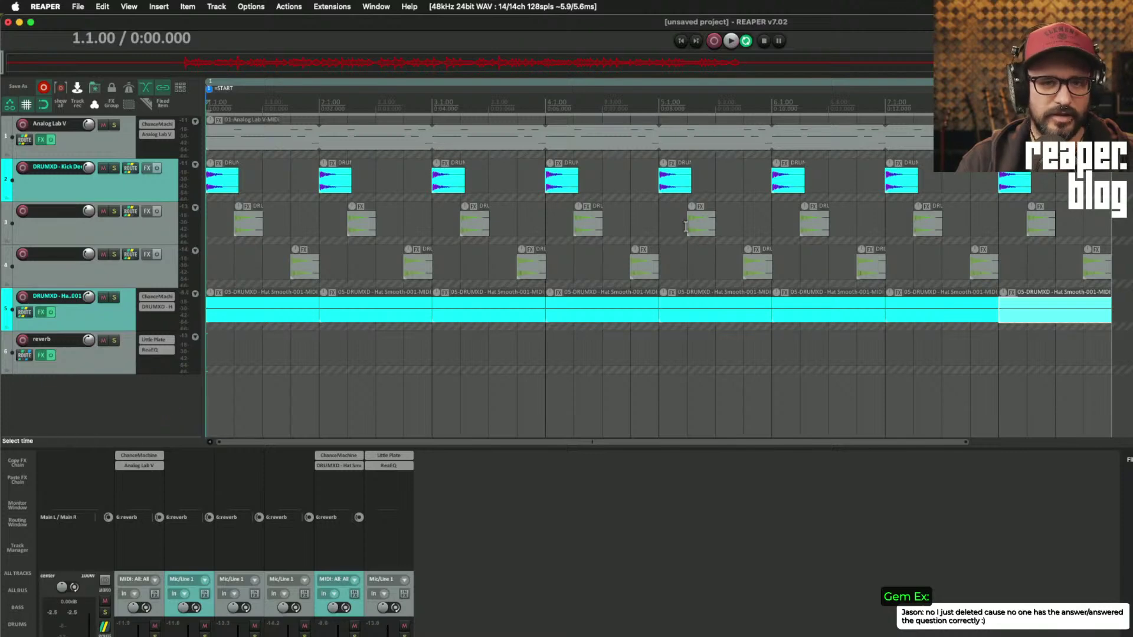
- Preview DRUMXD zap samples in the Media Explorer and load Zap Quick-001.wav into a sampler on a new track
scroll(366, 330, "down", 3)
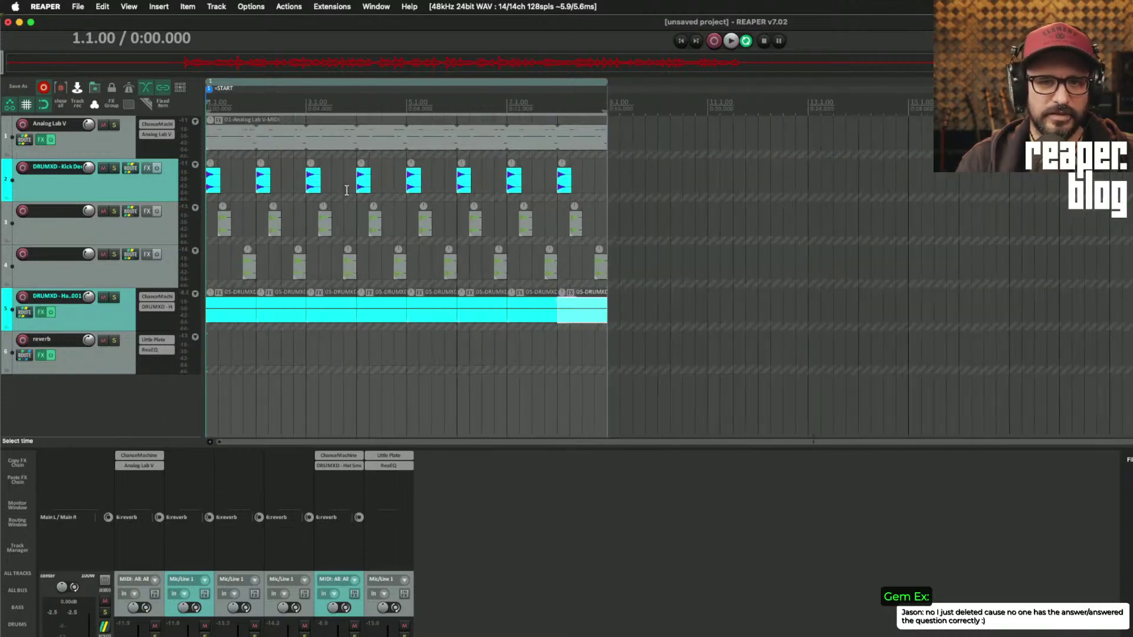
scroll(295, 339, "down", 2)
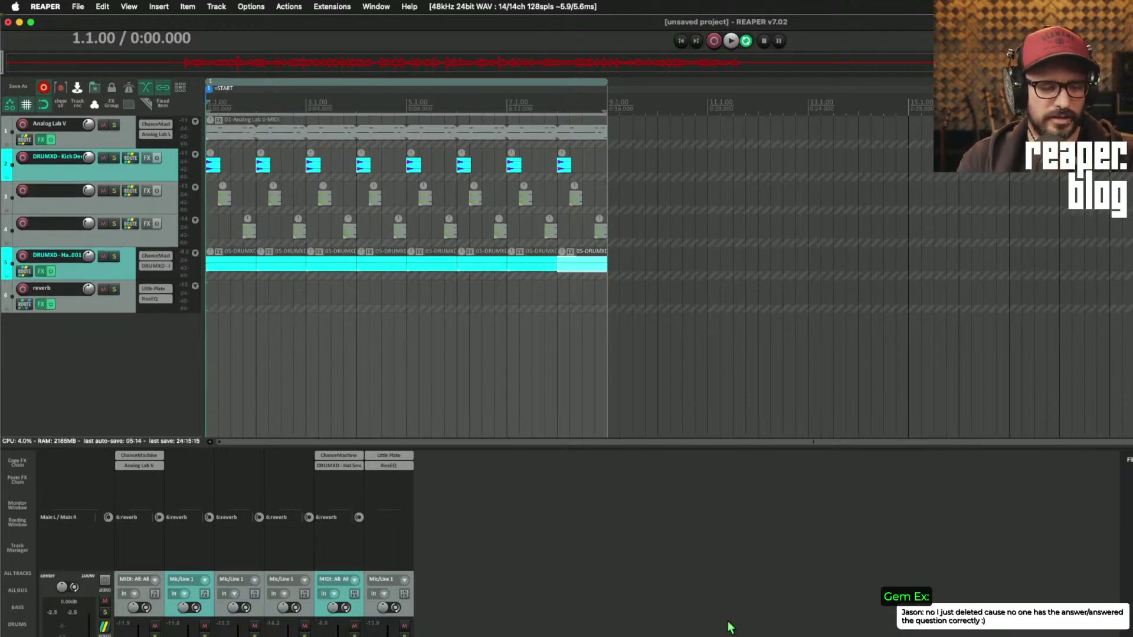
key("super+alt+x")
left_click(994, 572)
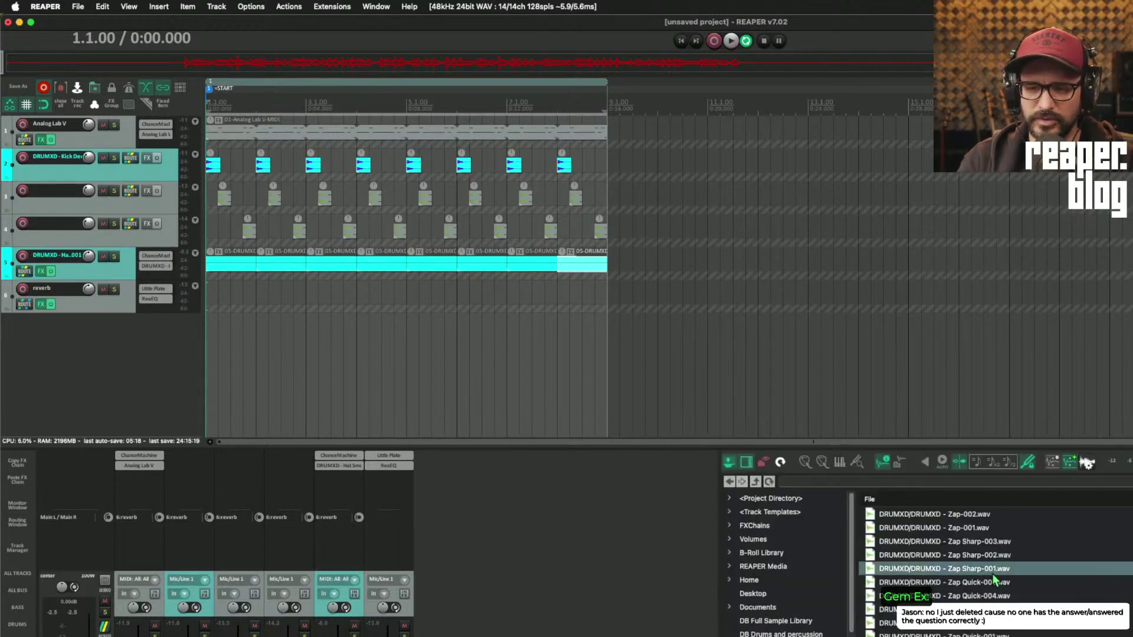
left_click(1006, 634)
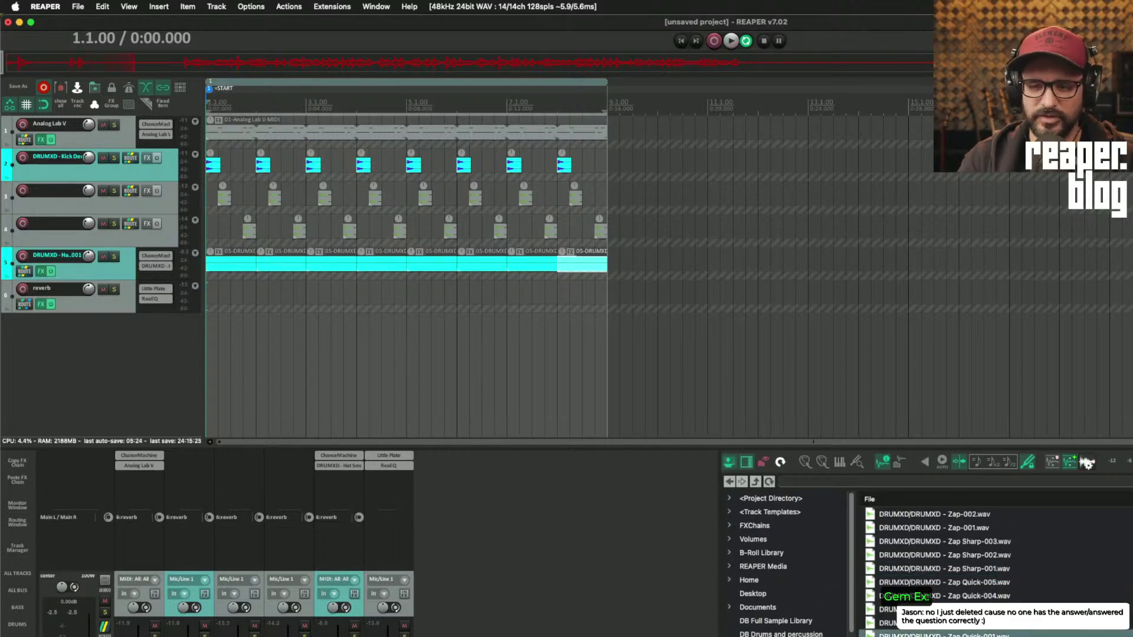
right_click(1007, 633)
left_click(968, 522)
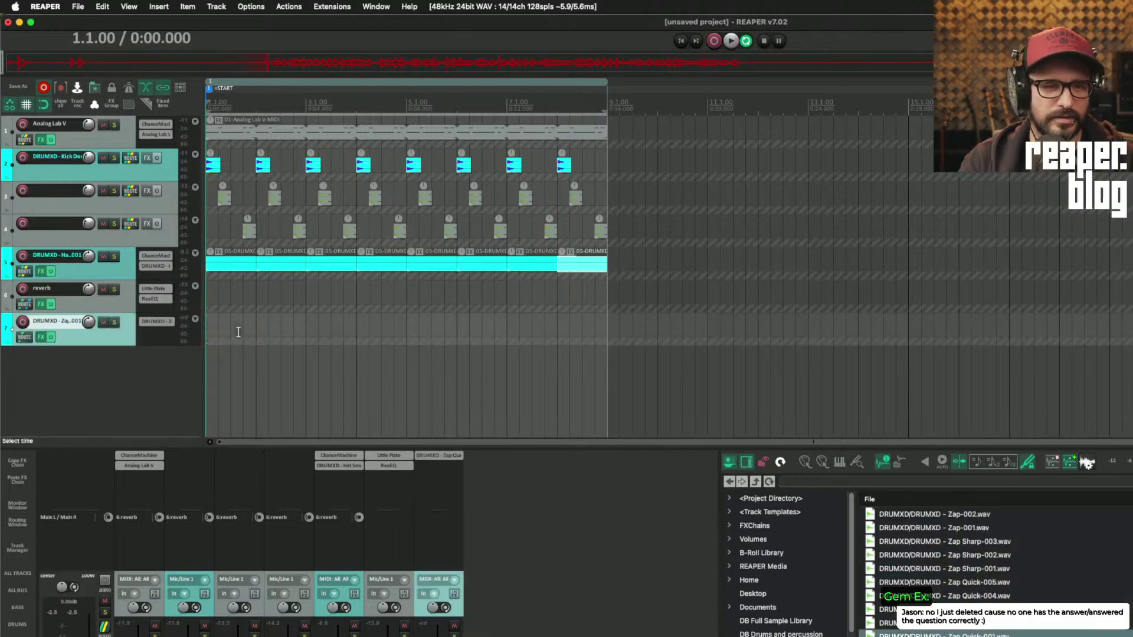
- Draw a MIDI item on the zap track from 8.3 to the loop end and add a sixteenth note at 8.4
left_click(529, 328)
scroll(528, 360, "up", 3)
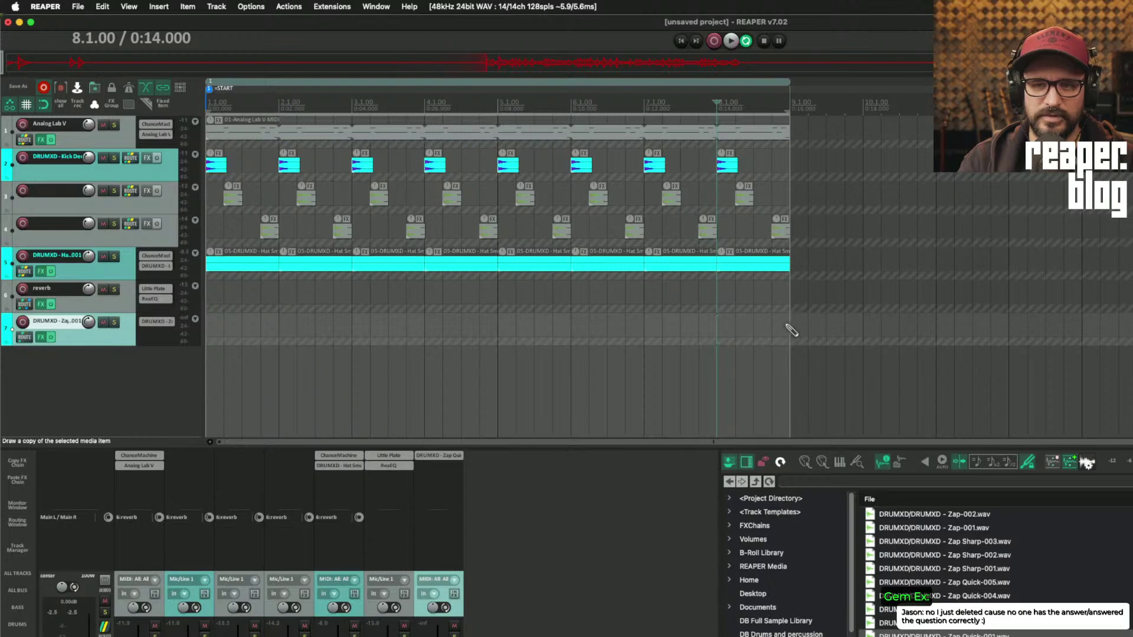
left_click_drag(791, 331, 751, 331)
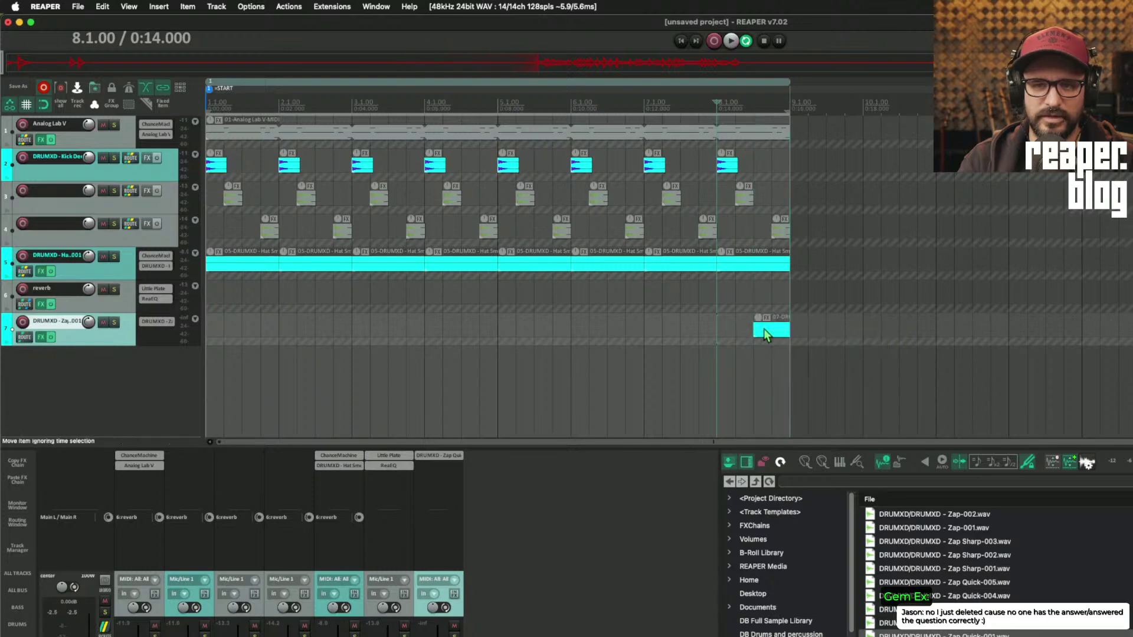
double_click(767, 332)
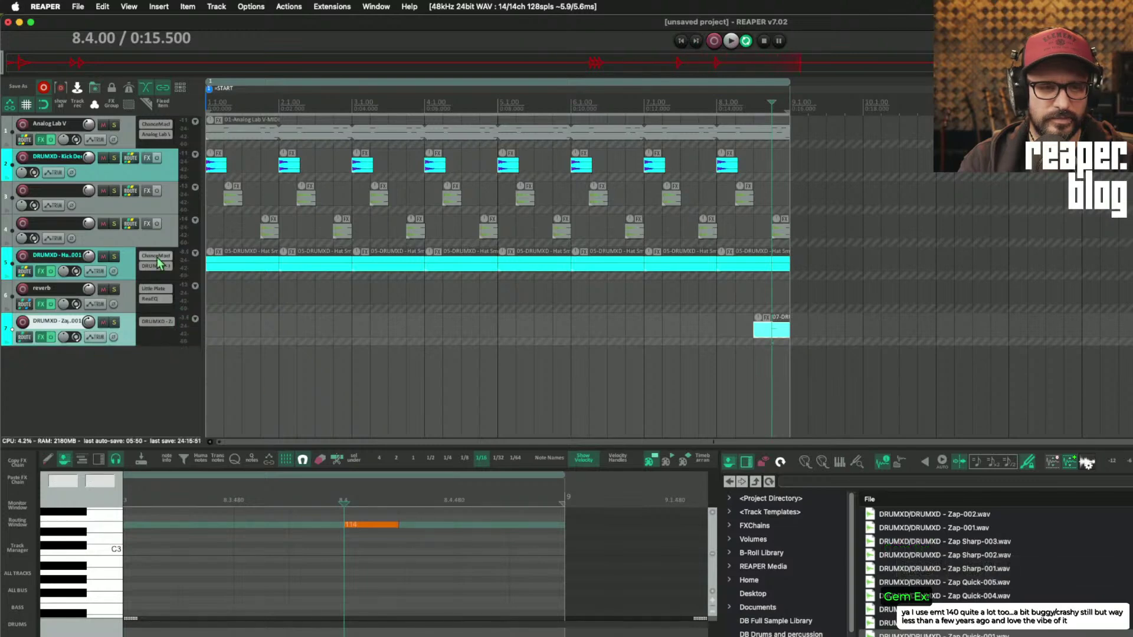
- Copy ChanceMachine from the hat track to the zap track with a 1 Bar step length, reset after 8, and step 8's probability about half
left_click_drag(170, 322, 168, 326)
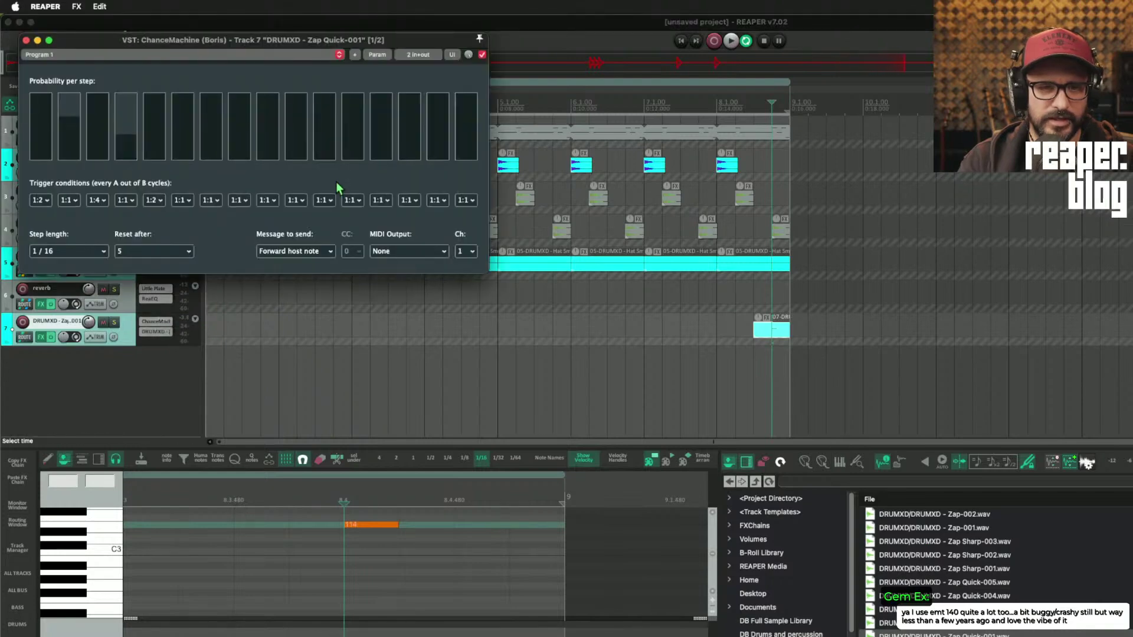
left_click(91, 255)
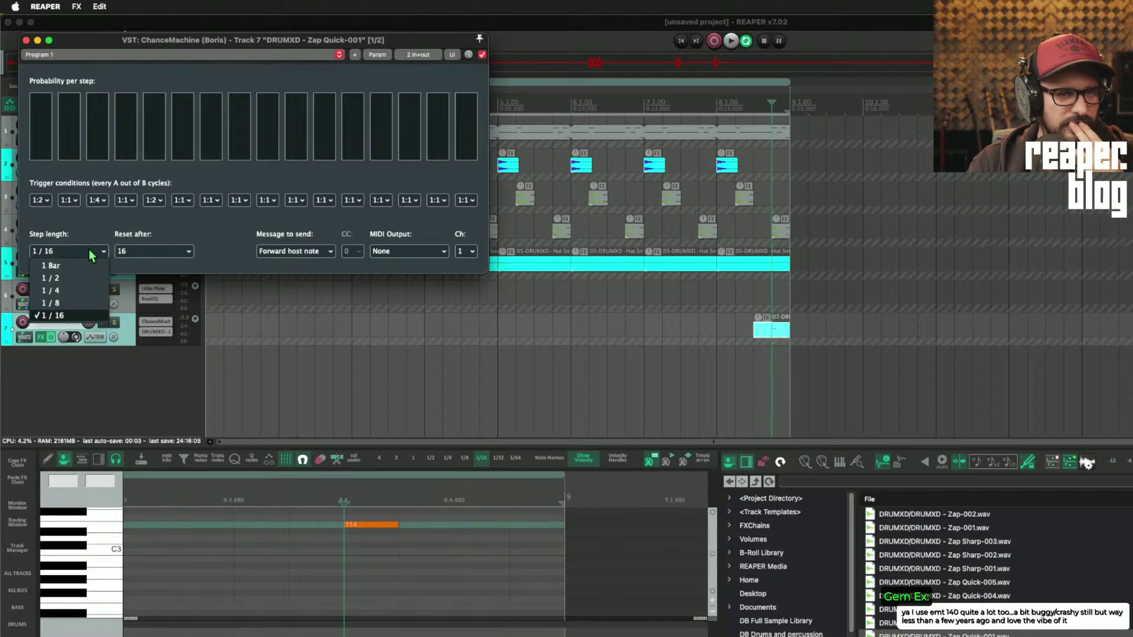
left_click(89, 265)
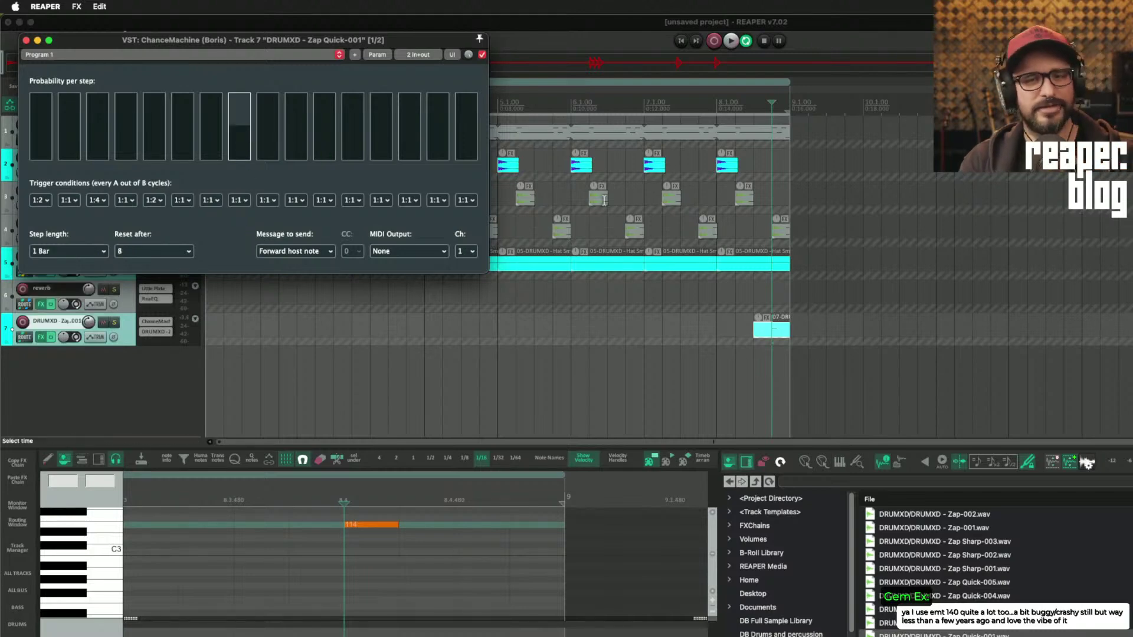
- Loop a one-bar zap MIDI item across all eight bars and set ChanceMachine's trigger conditions to 1:1
left_click(781, 336)
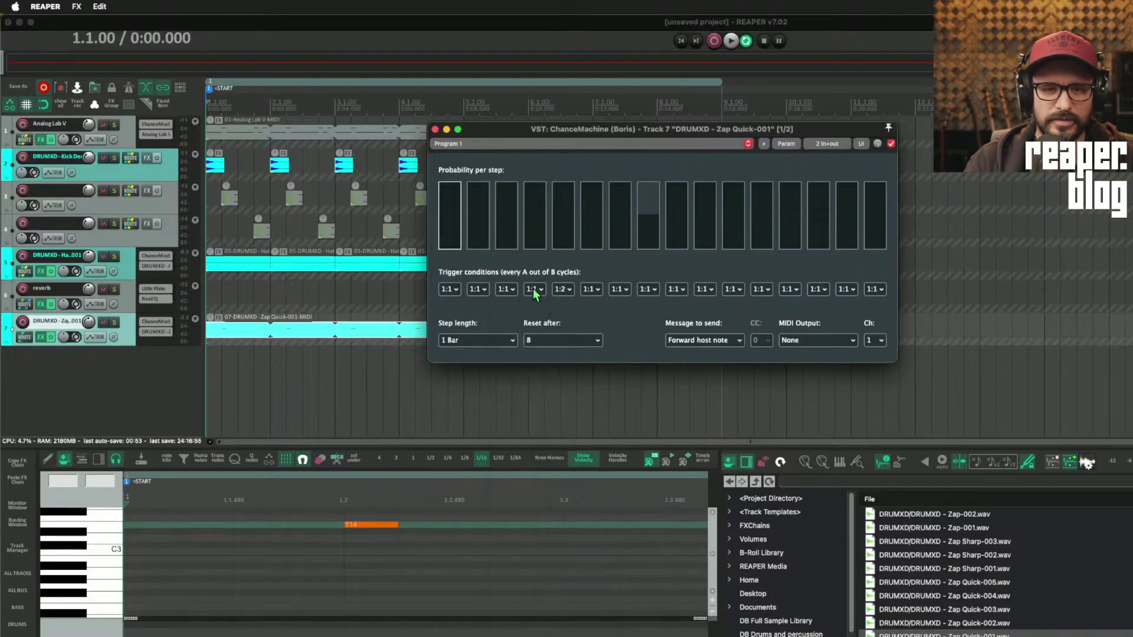
left_click(562, 289)
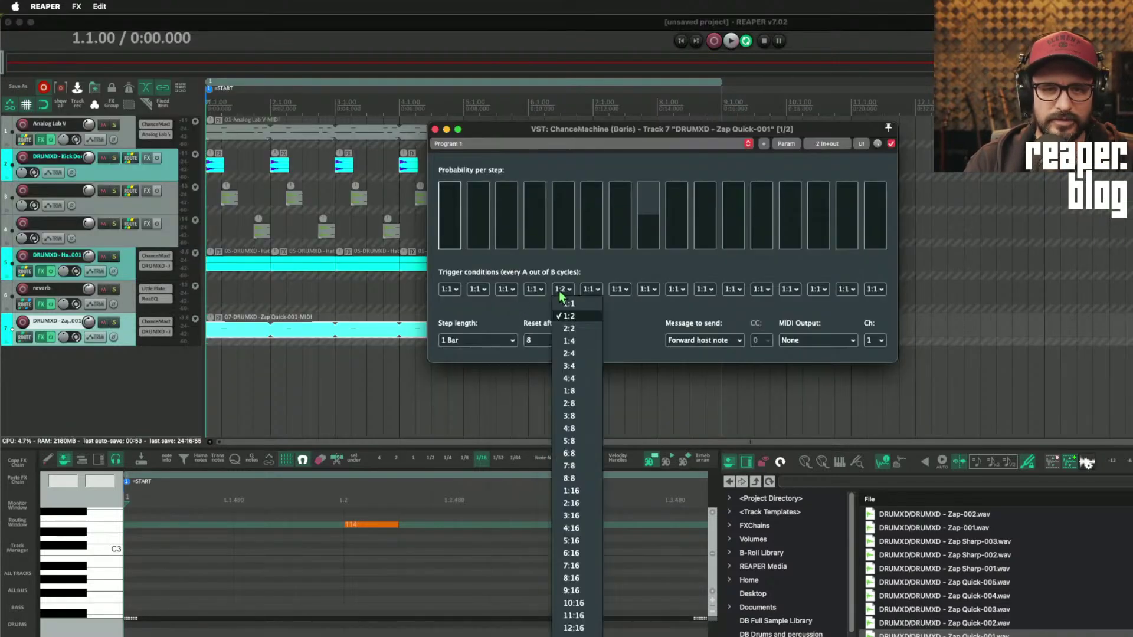
left_click(569, 303)
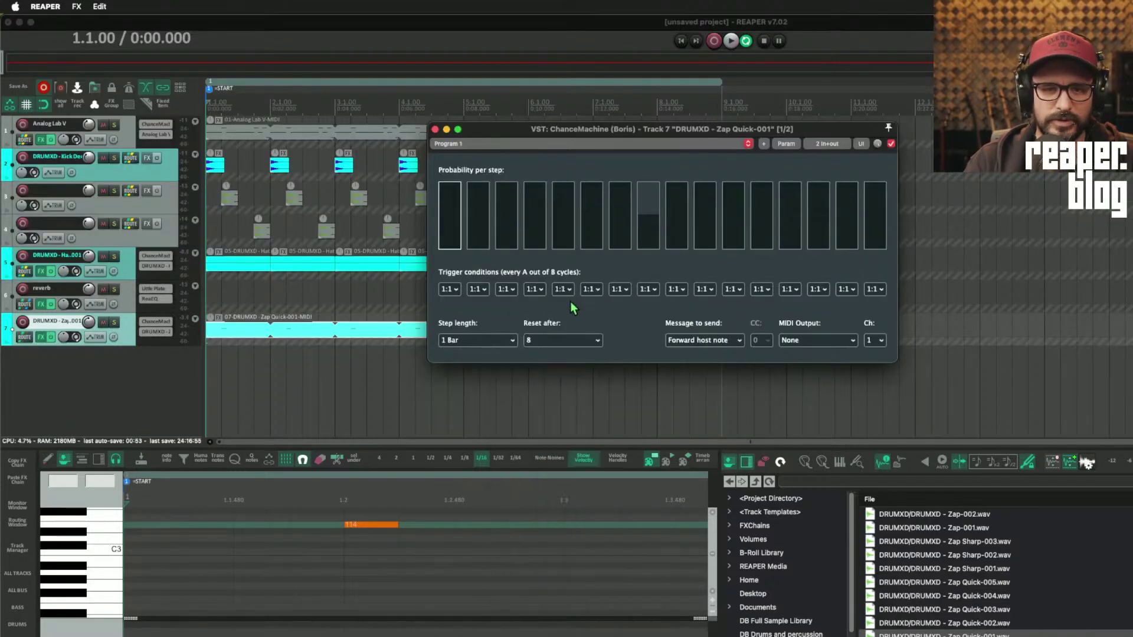
left_click(649, 289)
left_click(649, 303)
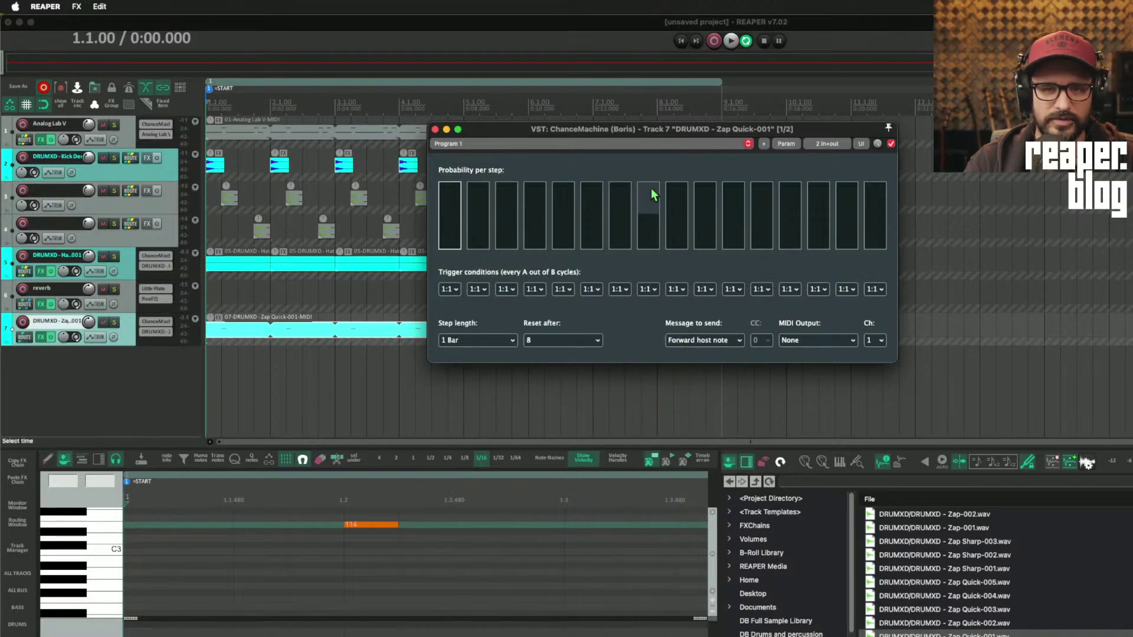
- Move the ChanceMachine window off the arrangement and play the loop's opening to check the zap pattern
left_click_drag(632, 136, 915, 141)
key("space")
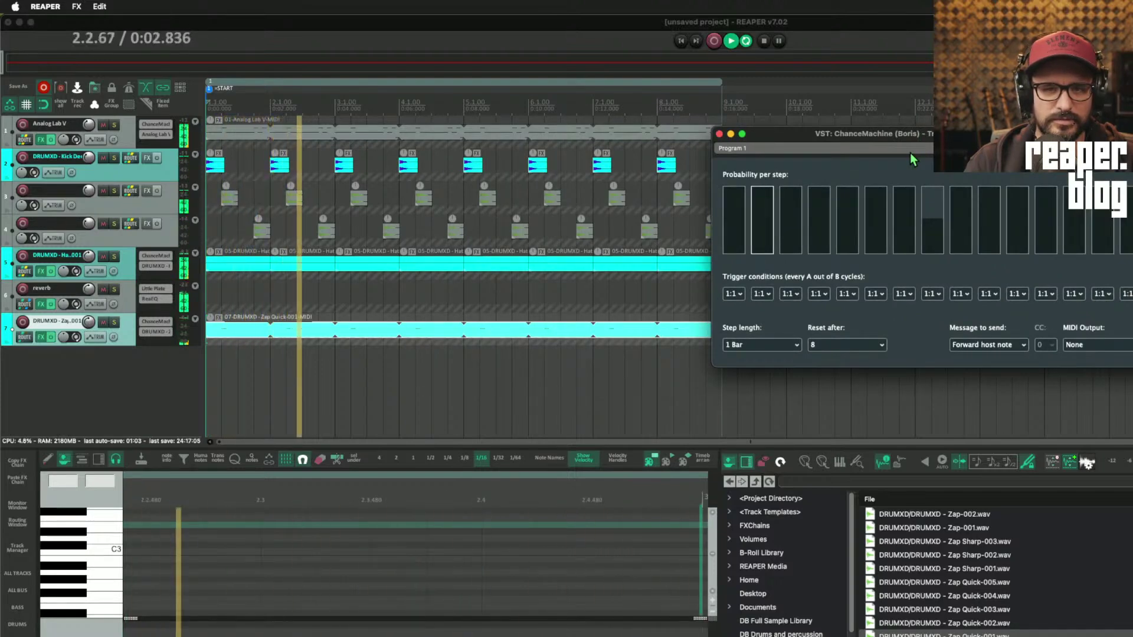
key("space")
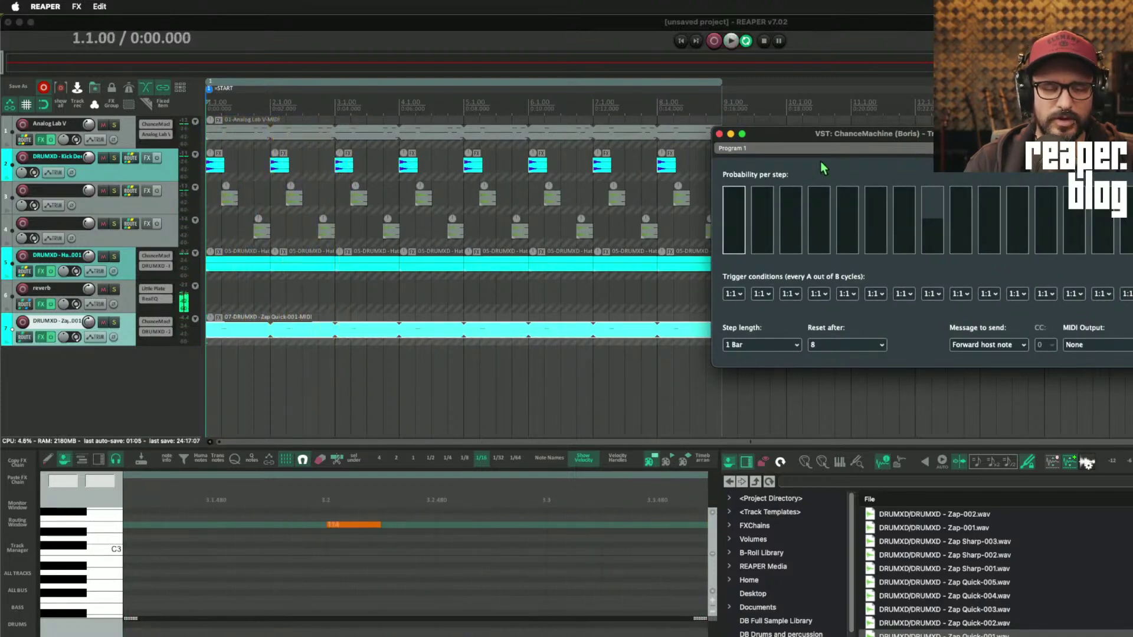
- Try a ChanceMachine step length of 1/16 on the zap track while playing the loop
left_click_drag(828, 141, 789, 138)
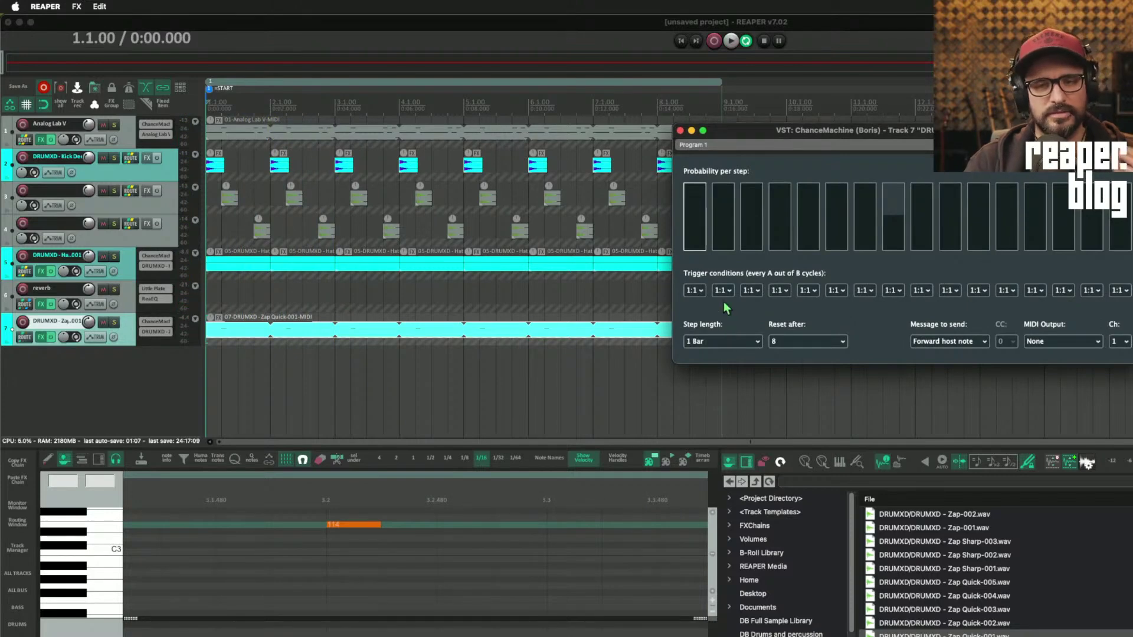
left_click(736, 345)
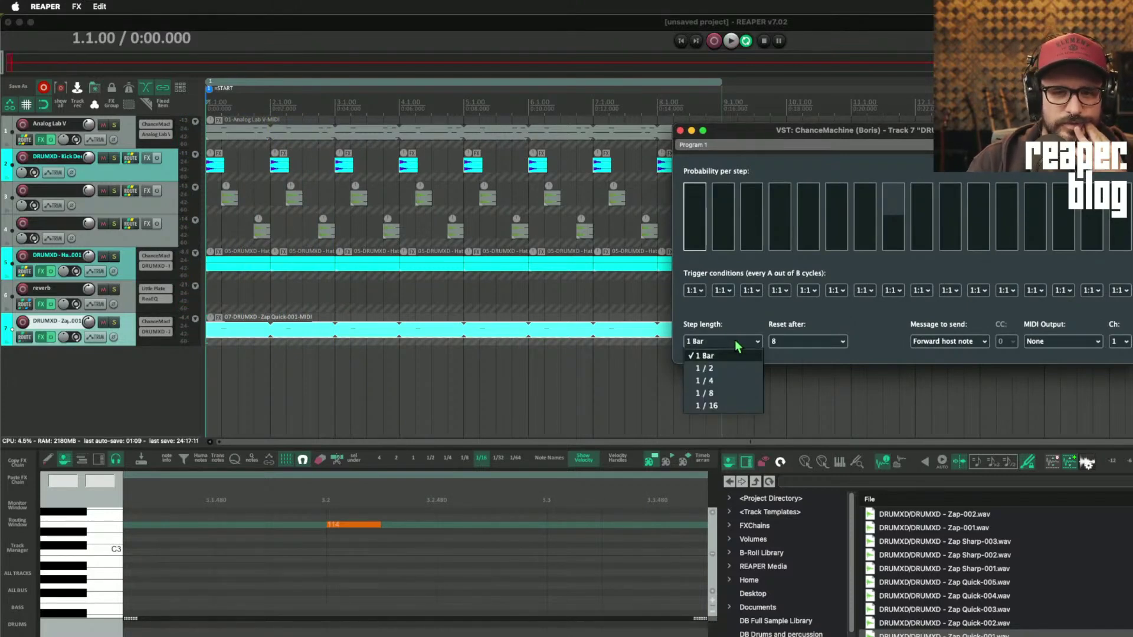
left_click(731, 406)
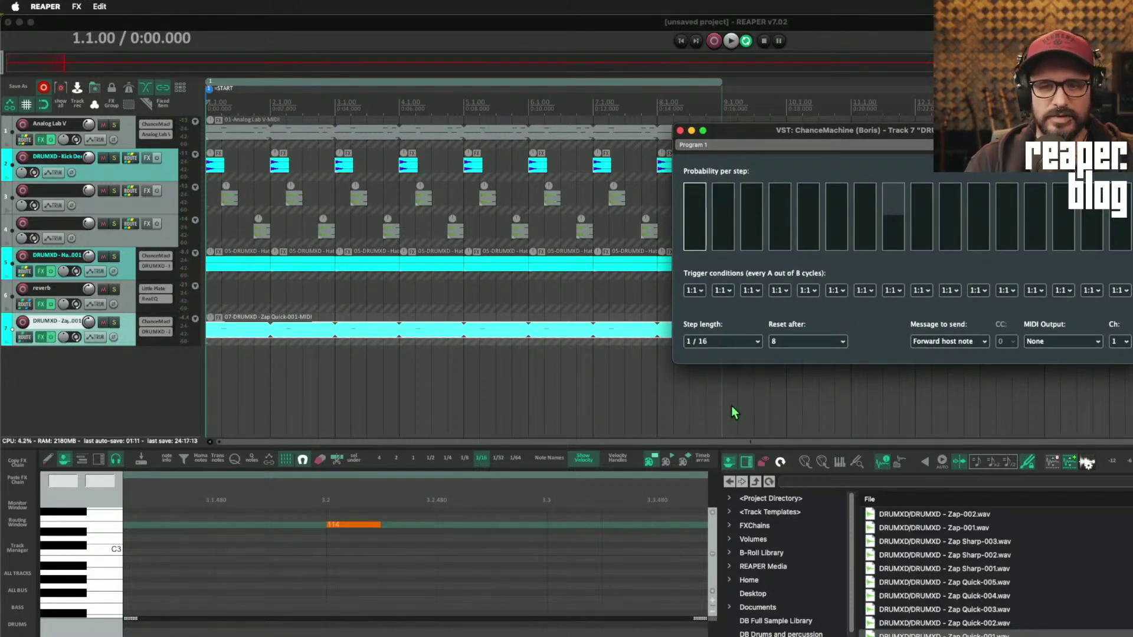
key("space")
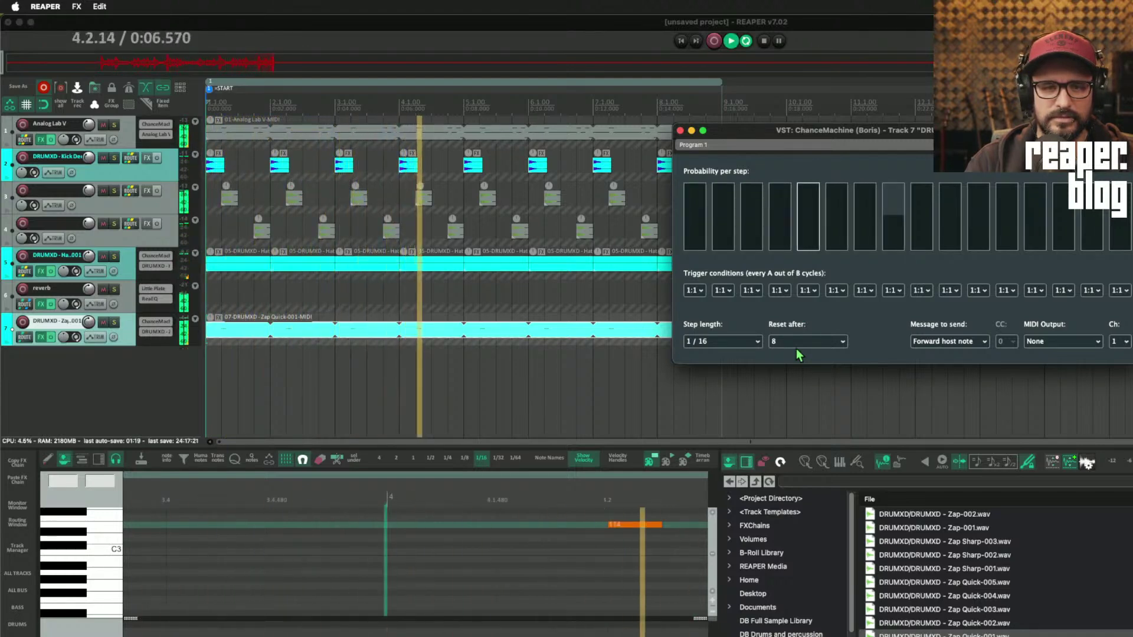
key("space")
- Try ChanceMachine step lengths of 1/4 and 1/2, playing the loop briefly with each
left_click(732, 341)
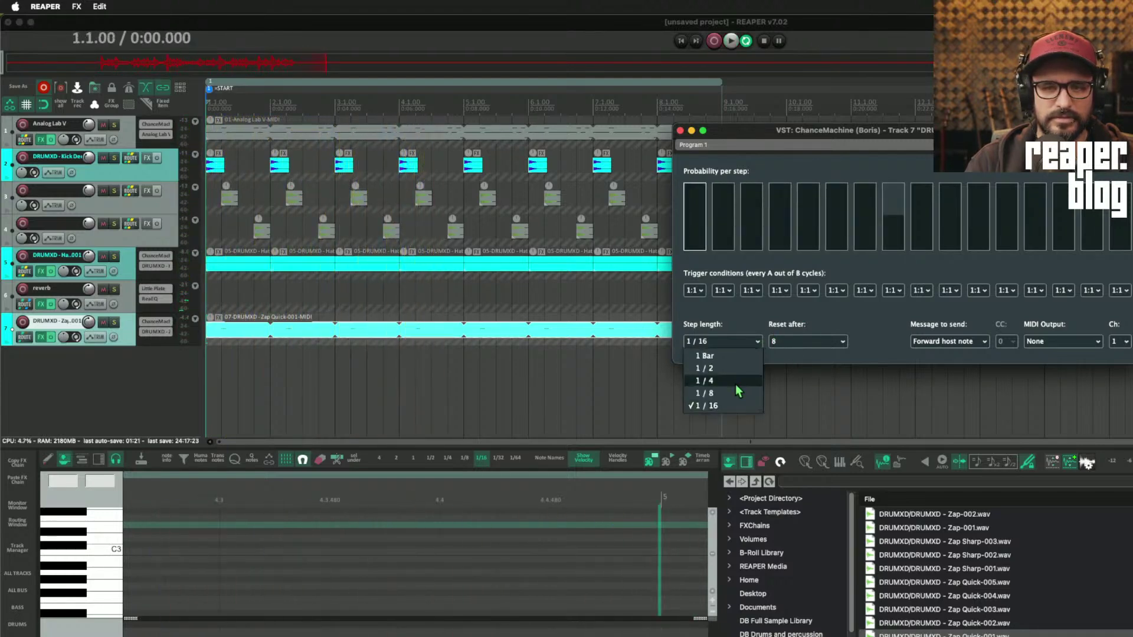
left_click(735, 384)
key("space")
key("space")
left_click(732, 342)
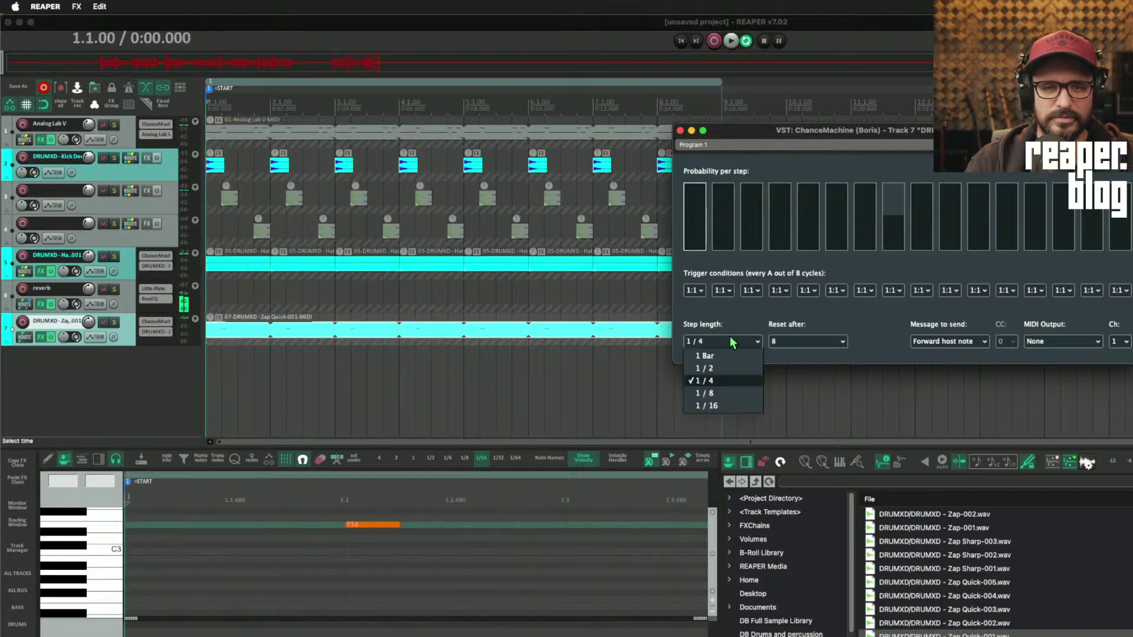
left_click(737, 369)
key("space")
key("space")
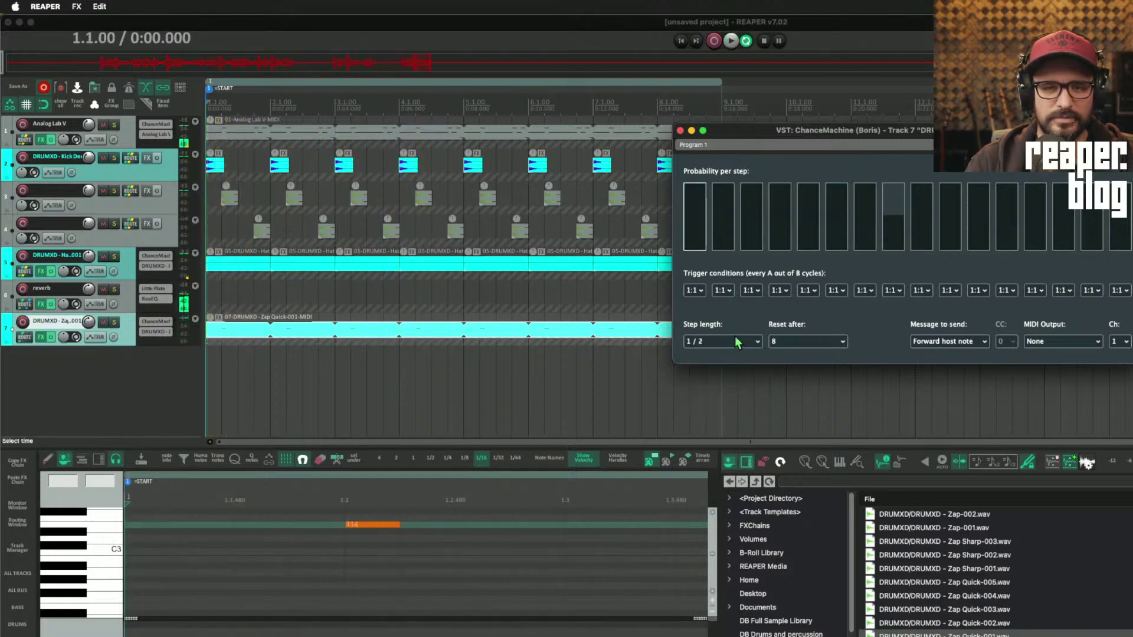
- Set ChanceMachine's step length to 1 Bar, lower the probability of steps 1 to 8 to about half, and audition the loop
left_click(740, 357)
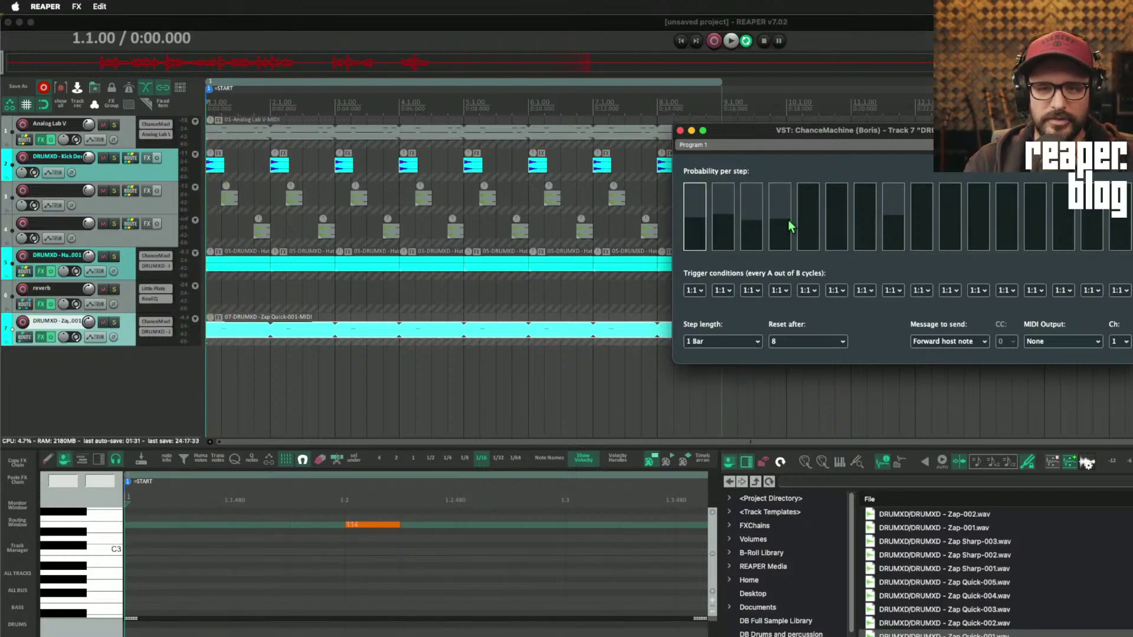
key("space")
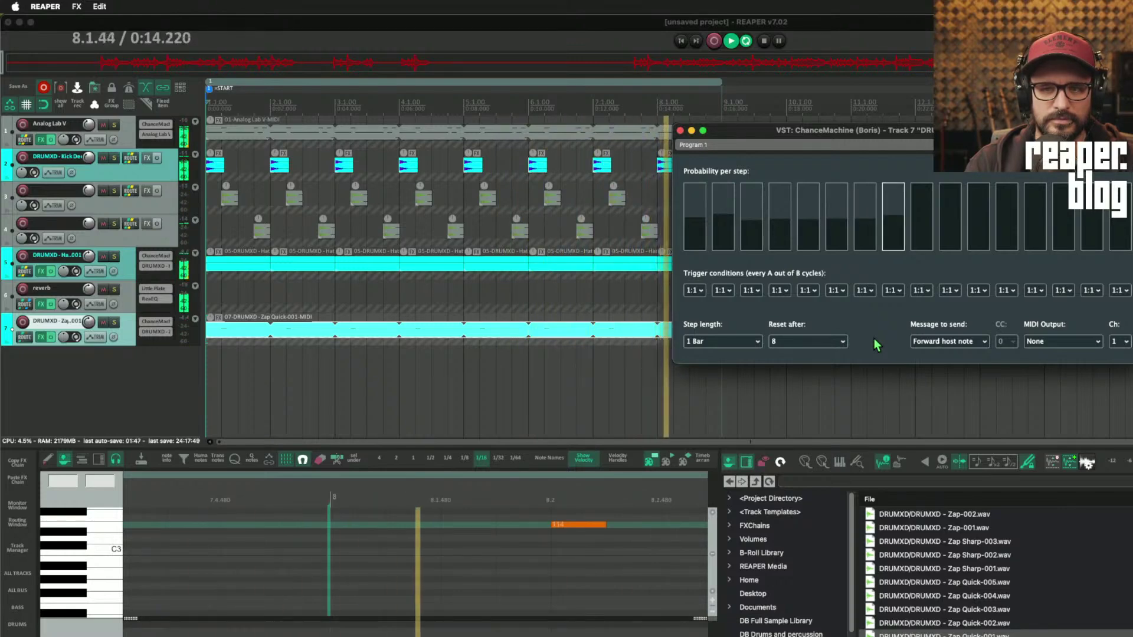
key("space")
- Extend the zap pattern to four consecutive sixteenth notes on beat 2 of each bar and play from the start
scroll(589, 338, "down", 2)
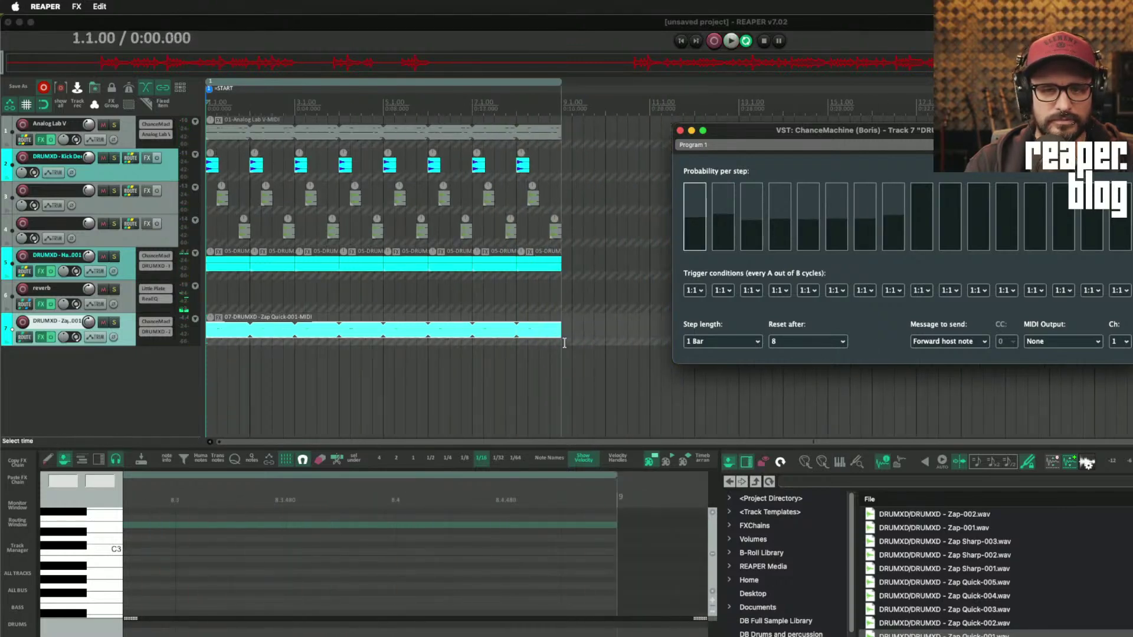
left_click(526, 333)
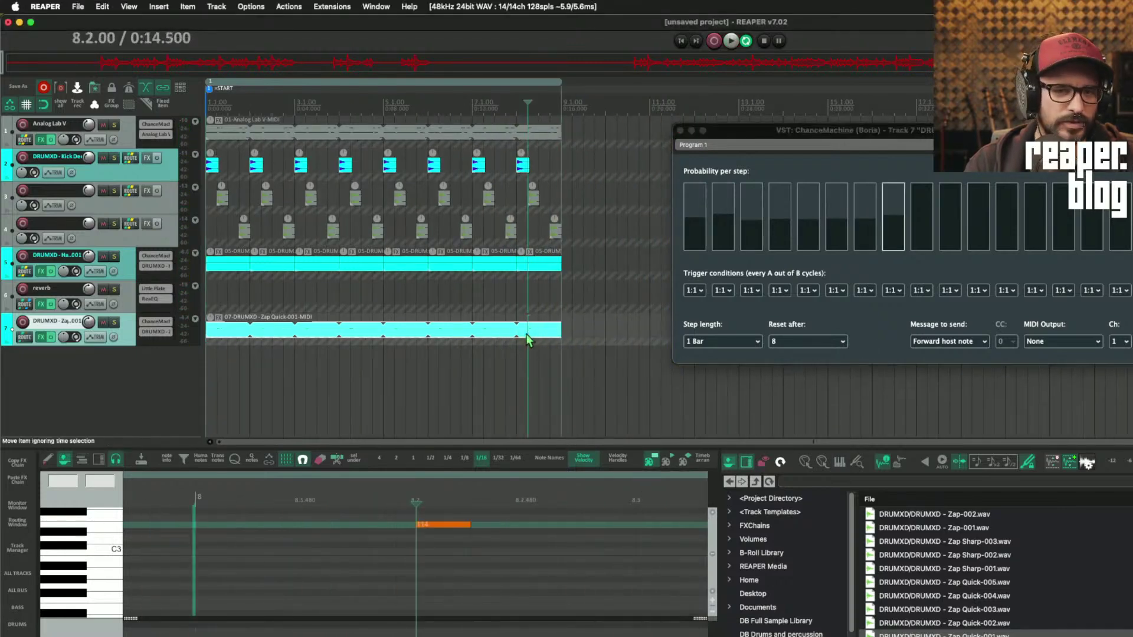
key("Home")
key("space")
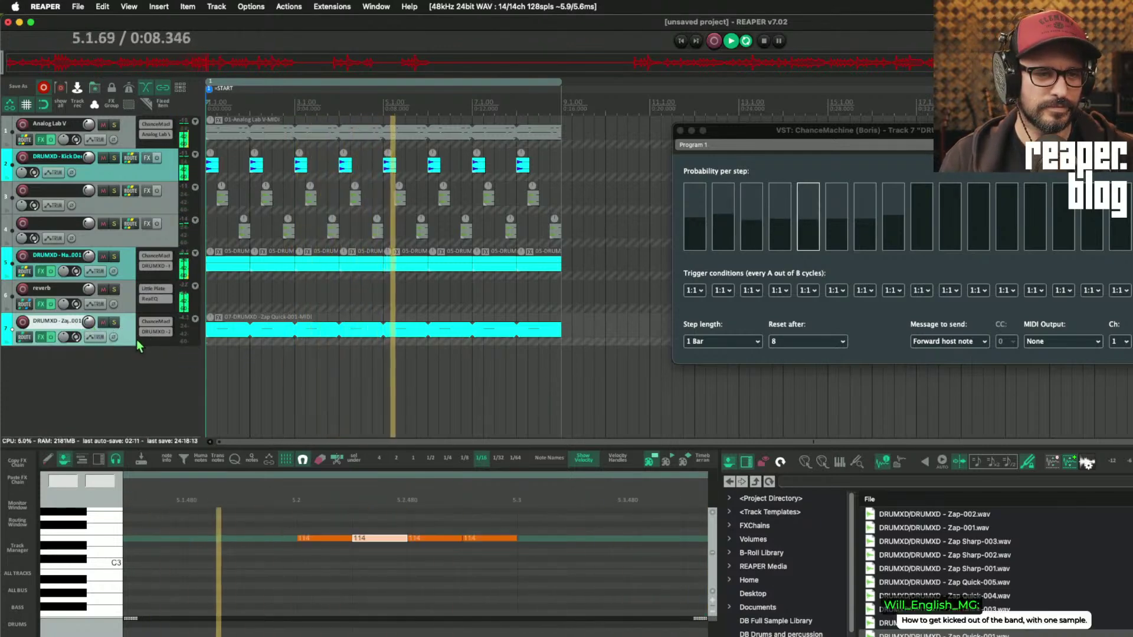
- Move the zap track above the reverb track and send it to reverb at about -13.8 dB
left_click_drag(134, 271, 135, 273)
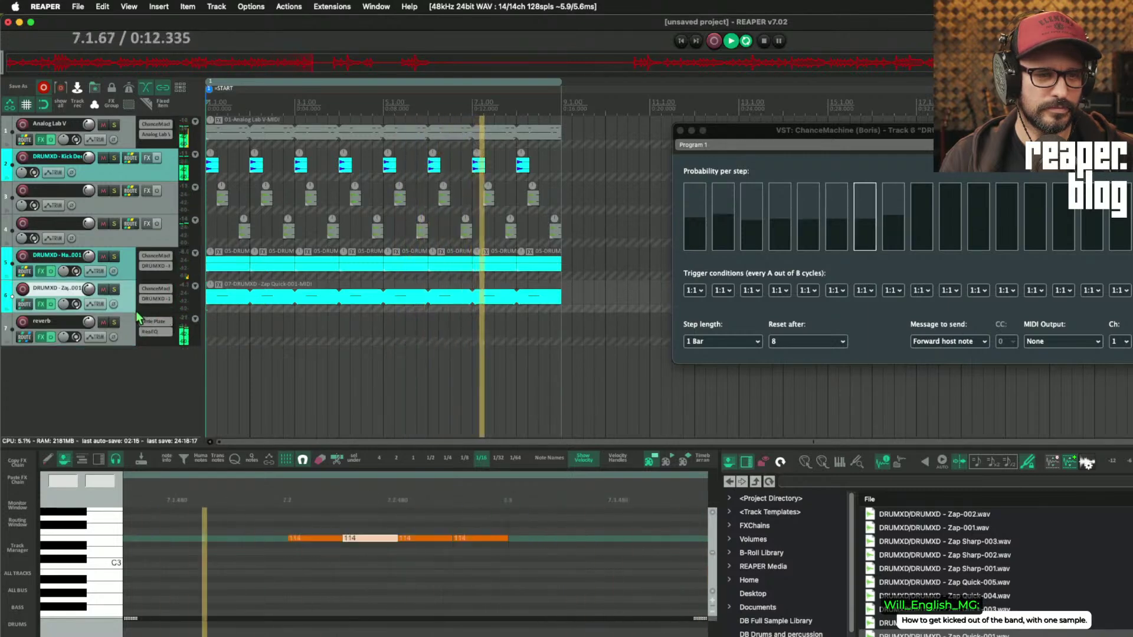
left_click_drag(24, 306, 123, 331)
left_click_drag(193, 307, 189, 308)
key("space")
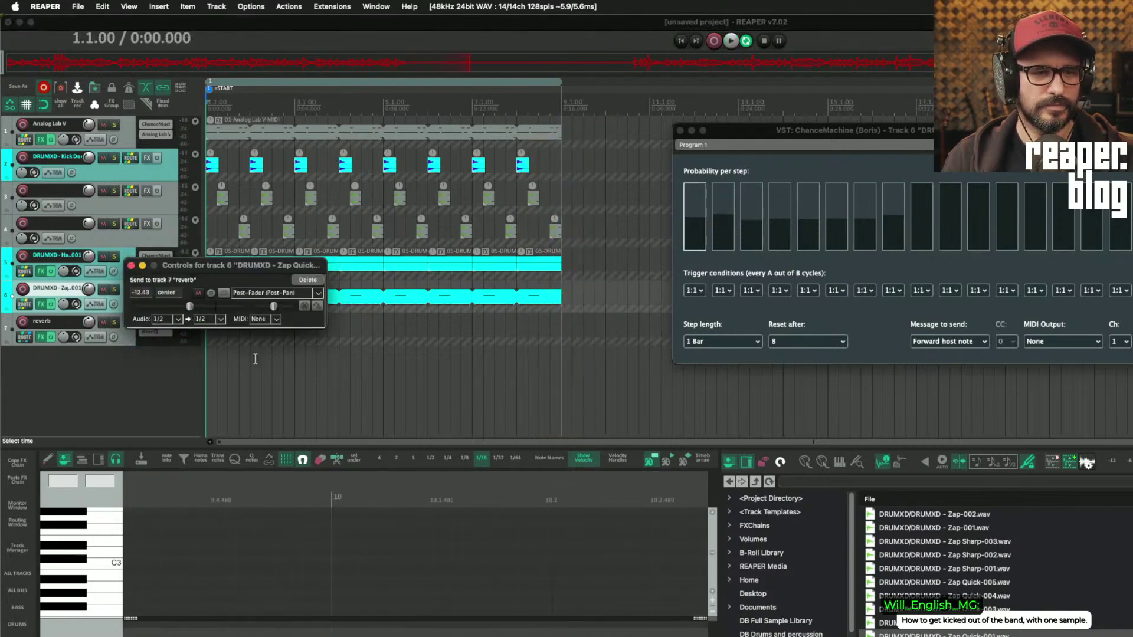
key("space")
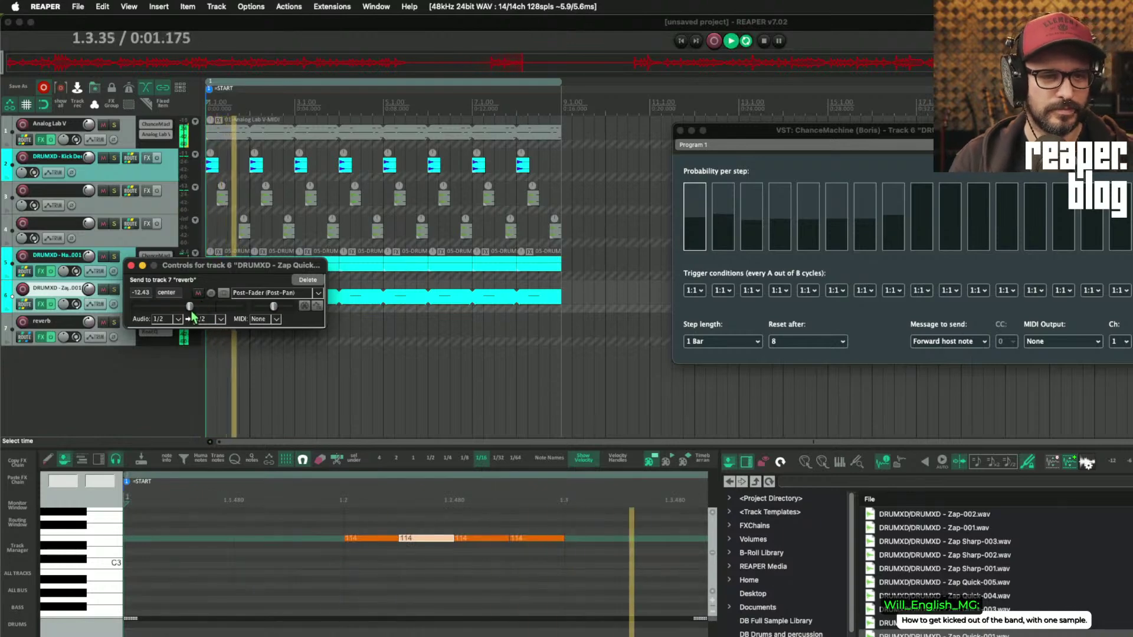
left_click_drag(190, 307, 191, 307)
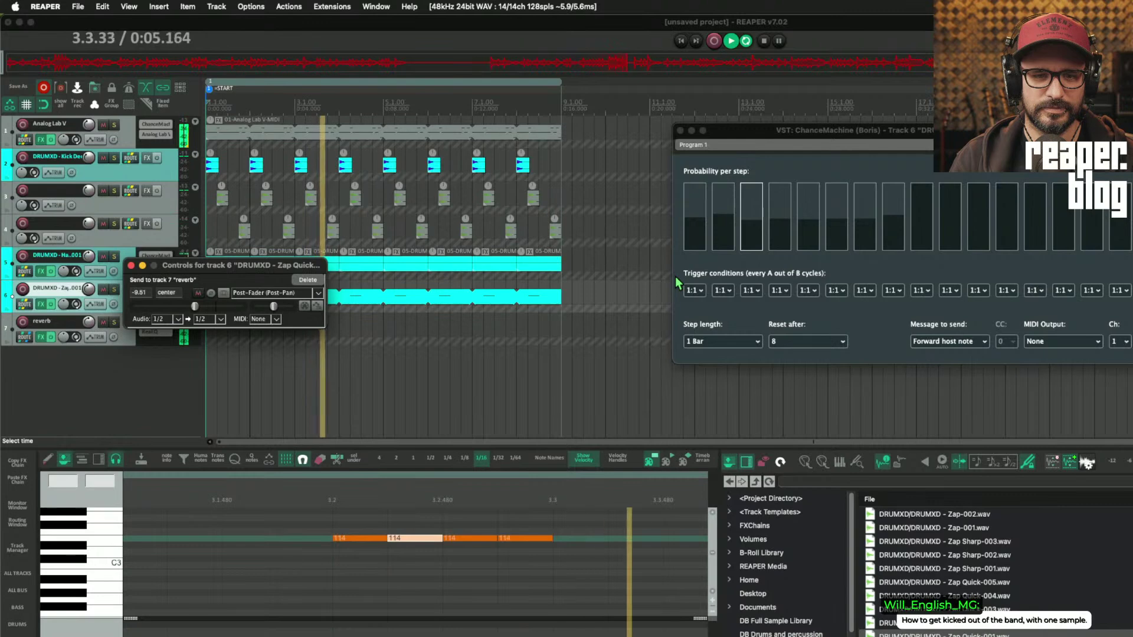
left_click_drag(195, 306, 184, 308)
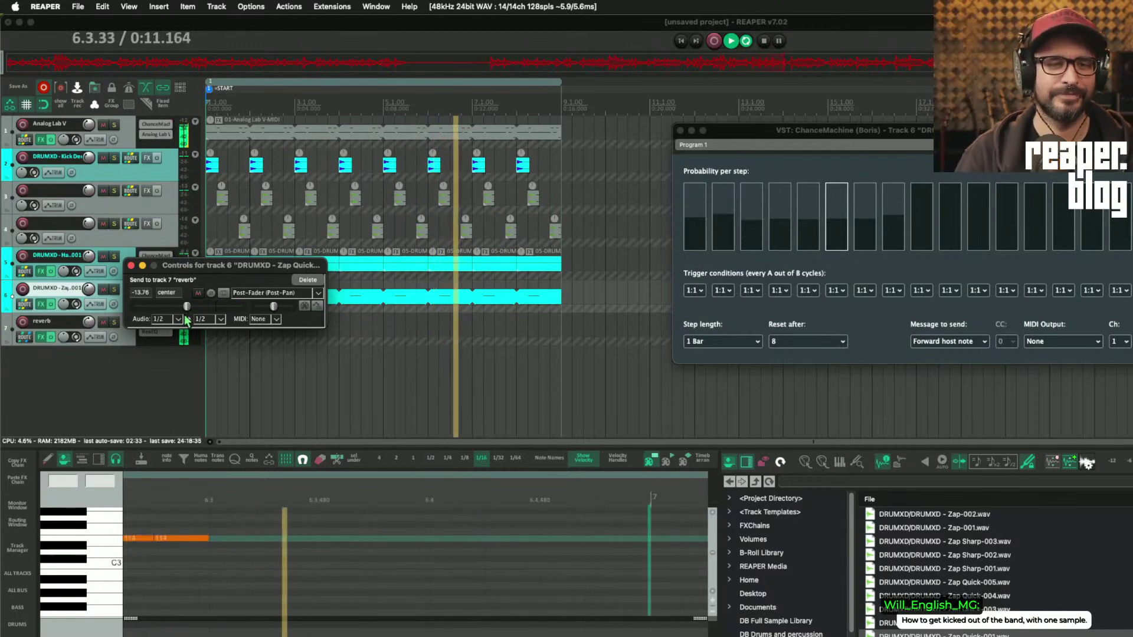
left_click(131, 266)
- Add ReaEQ to the zap track, cut its highest band, and close the effects window
left_click(41, 304)
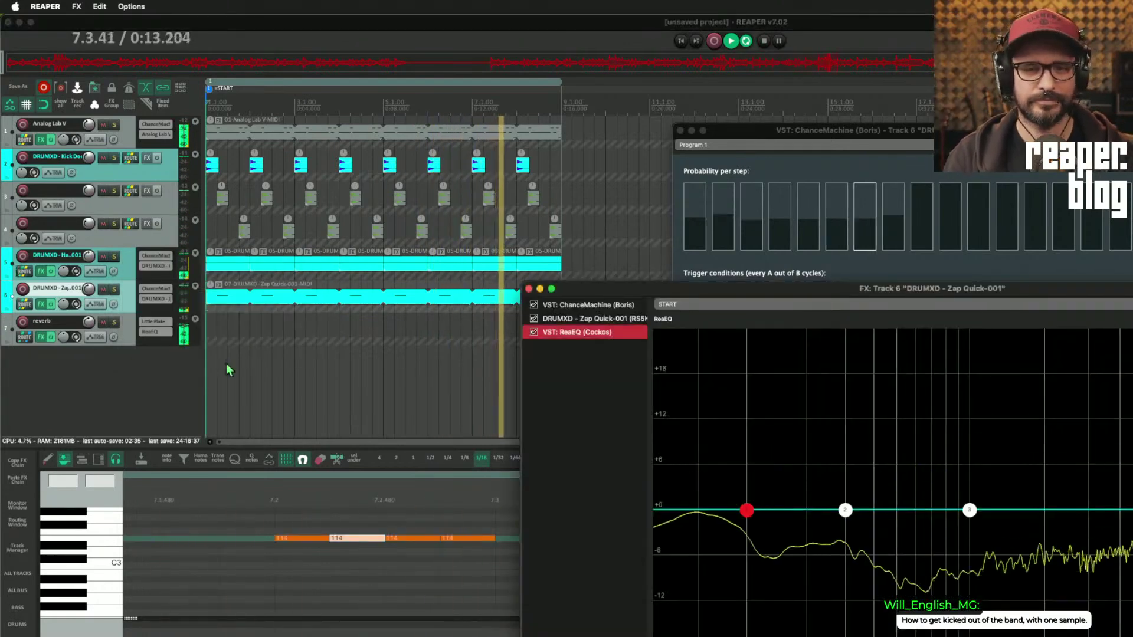
left_click_drag(1132, 510, 1132, 567)
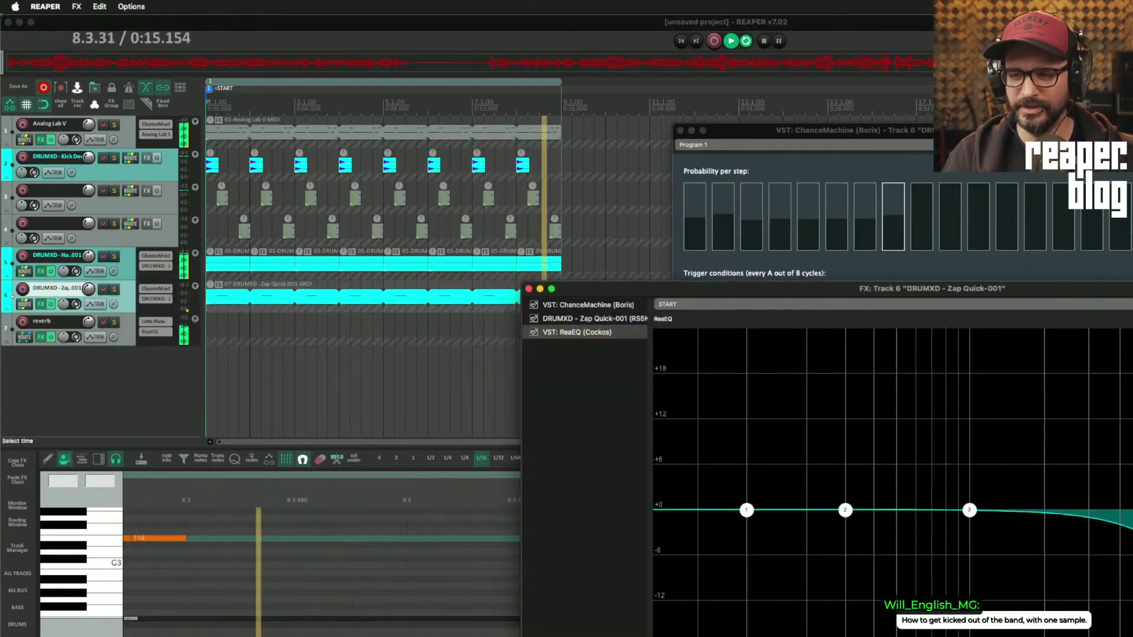
left_click(305, 320)
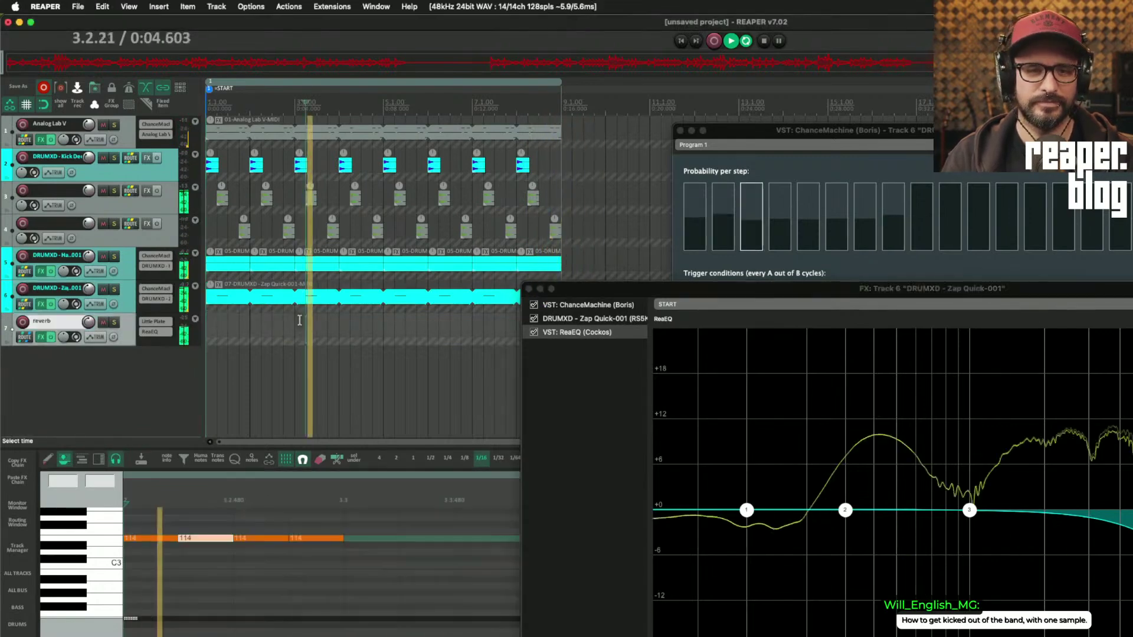
left_click(529, 288)
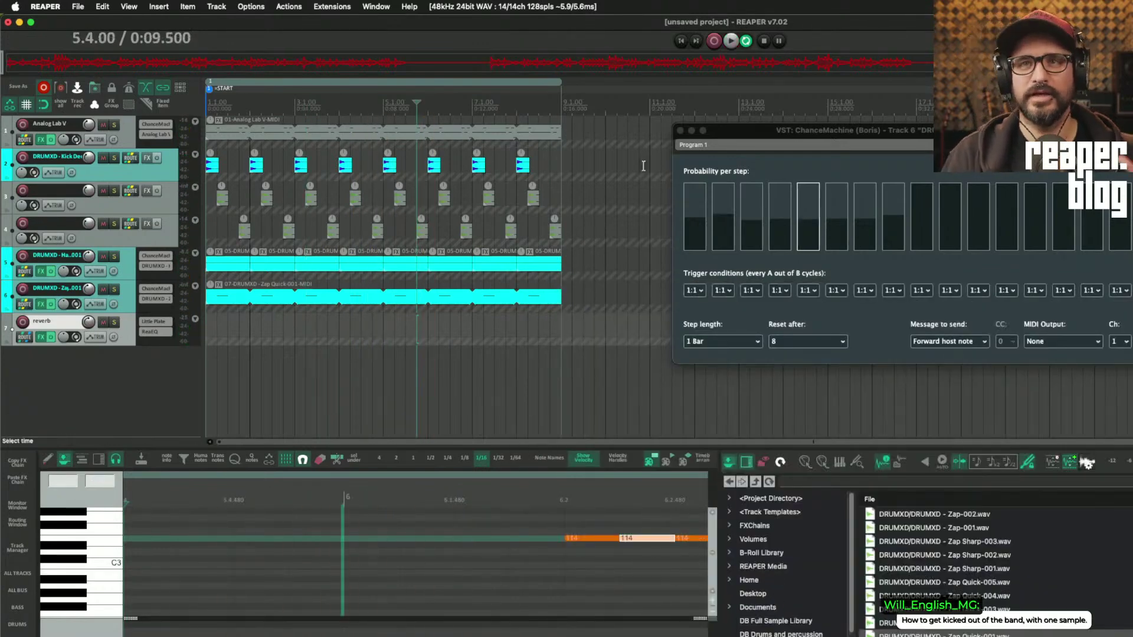
- Add Arturia Rev PLATE-140 to the reverb track after Little Plate, bypass Little Plate, and play the loop from the start
left_click_drag(924, 142, 661, 150)
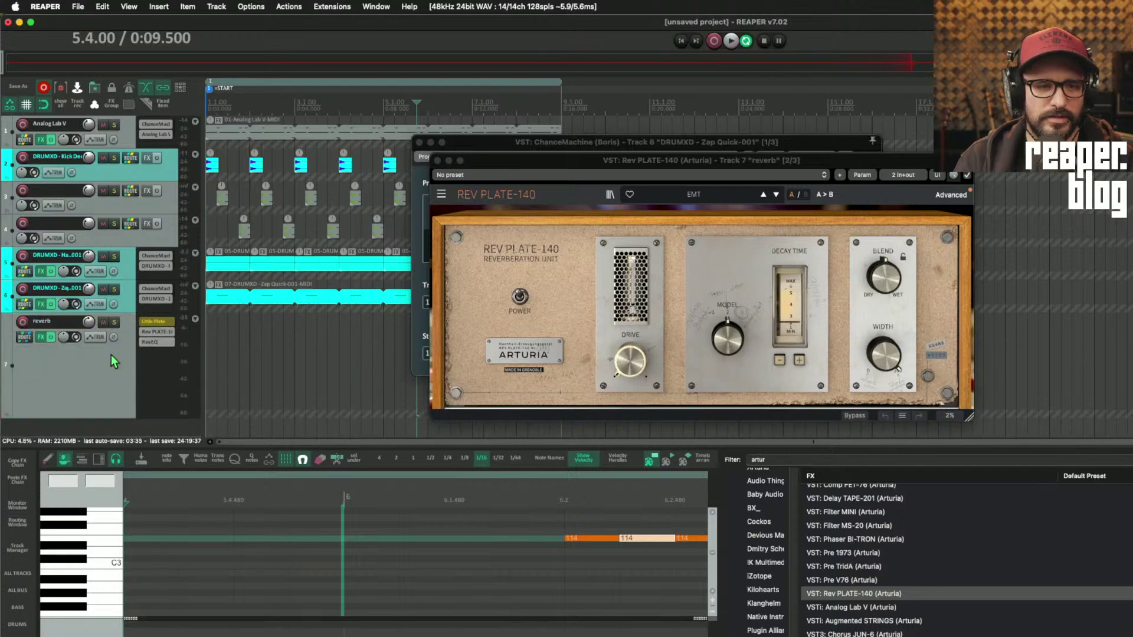
left_click(116, 349)
left_click(210, 324)
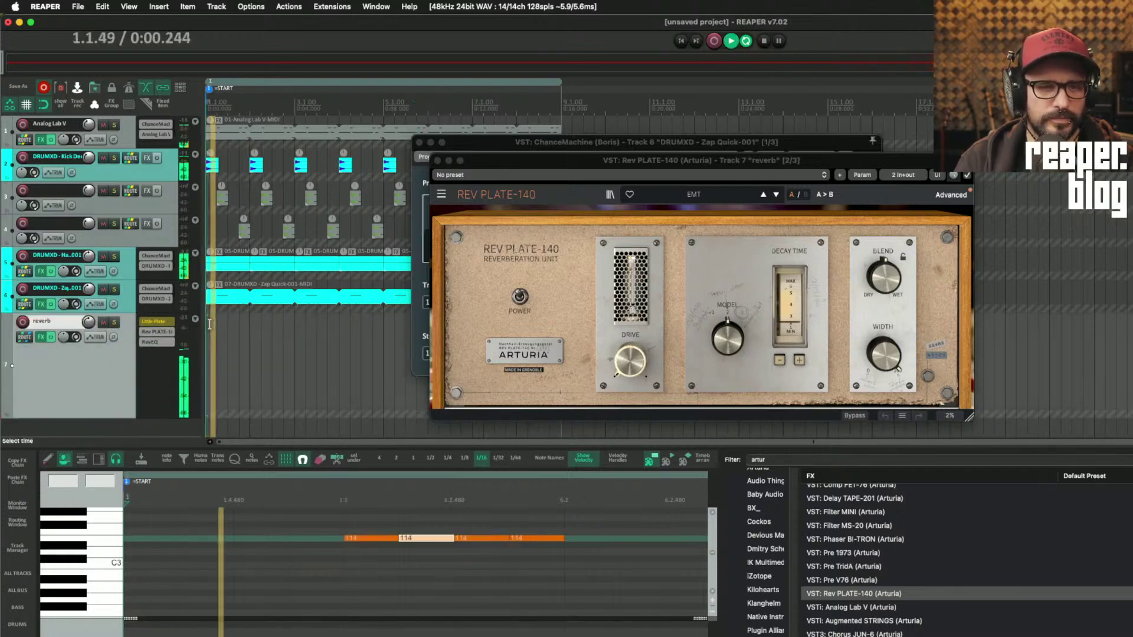
- Solo the reverb track and adjust the Blend on Rev PLATE-140 while the loop plays
left_click(114, 323)
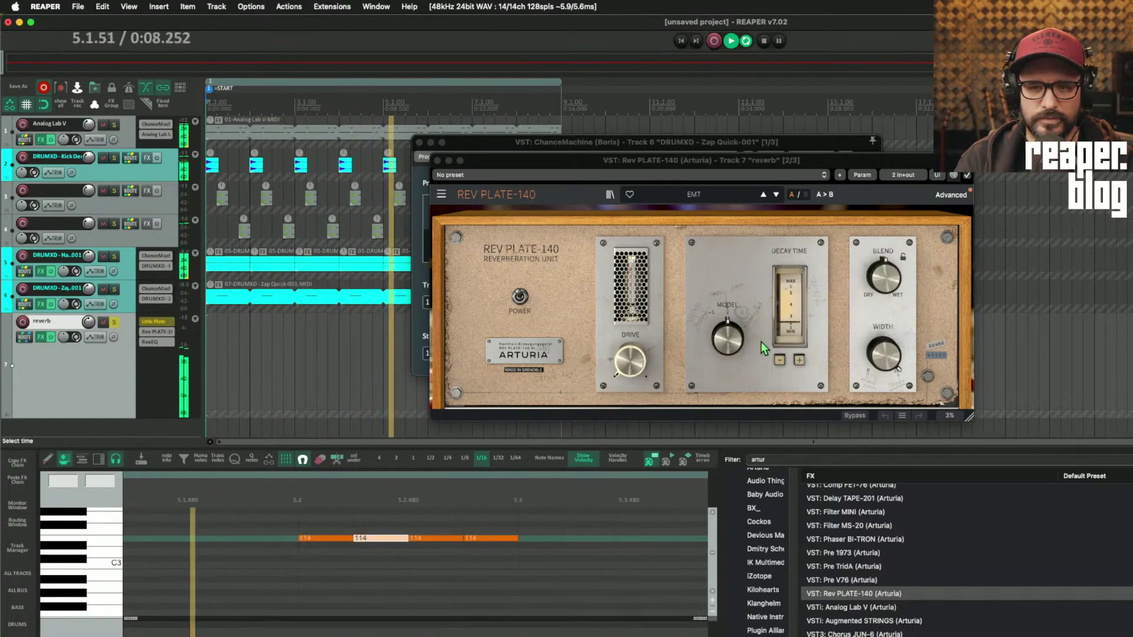
mouse_move(791, 331)
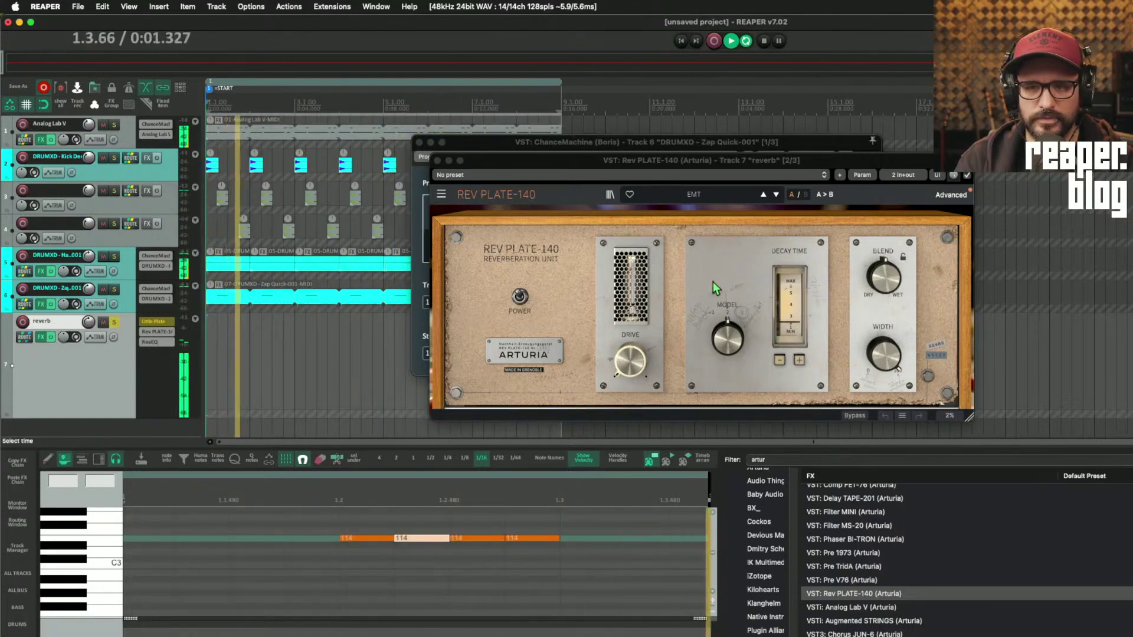
left_click(883, 277)
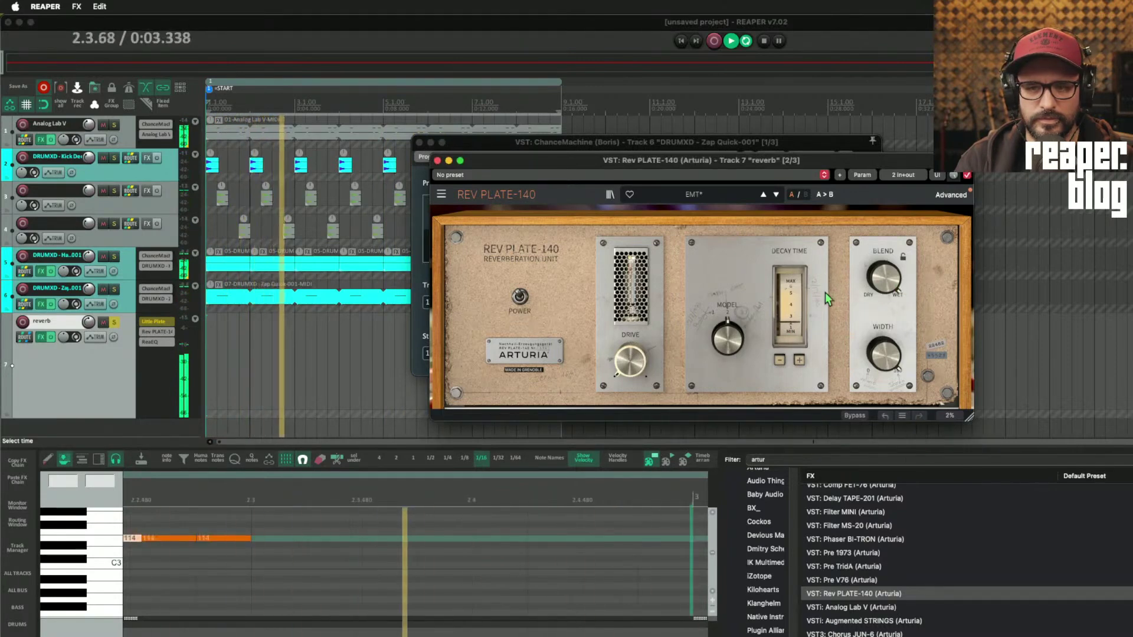
- Compare Rev PLATE-140 with Little Plate by swapping their bypass states, trying other plate models and a changed decay time
left_click(156, 332, "shift")
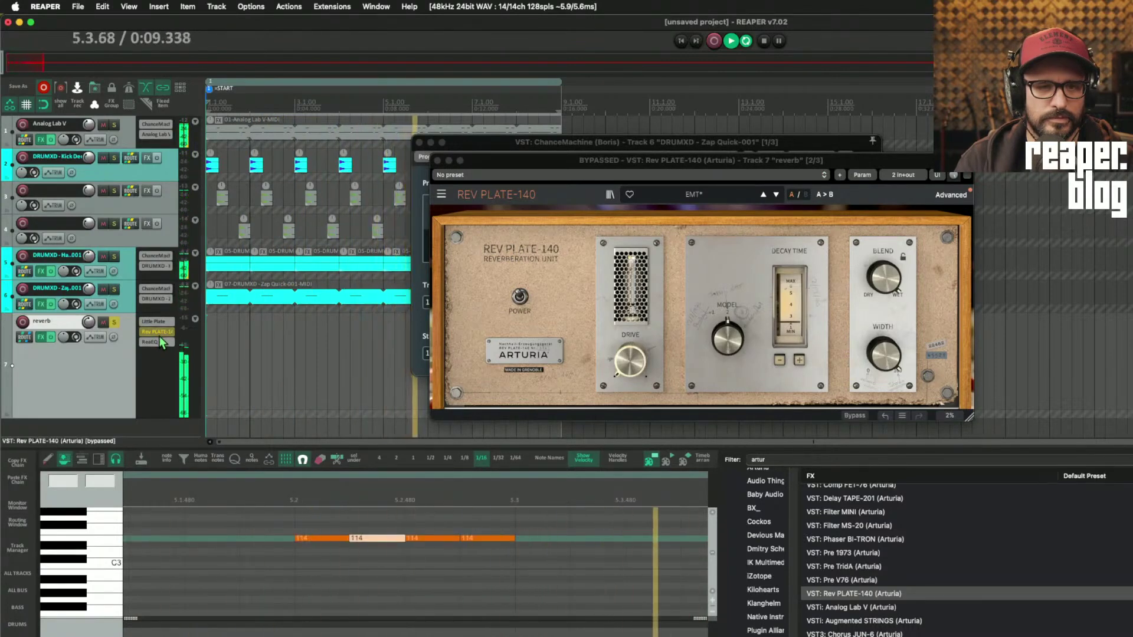
left_click(729, 340)
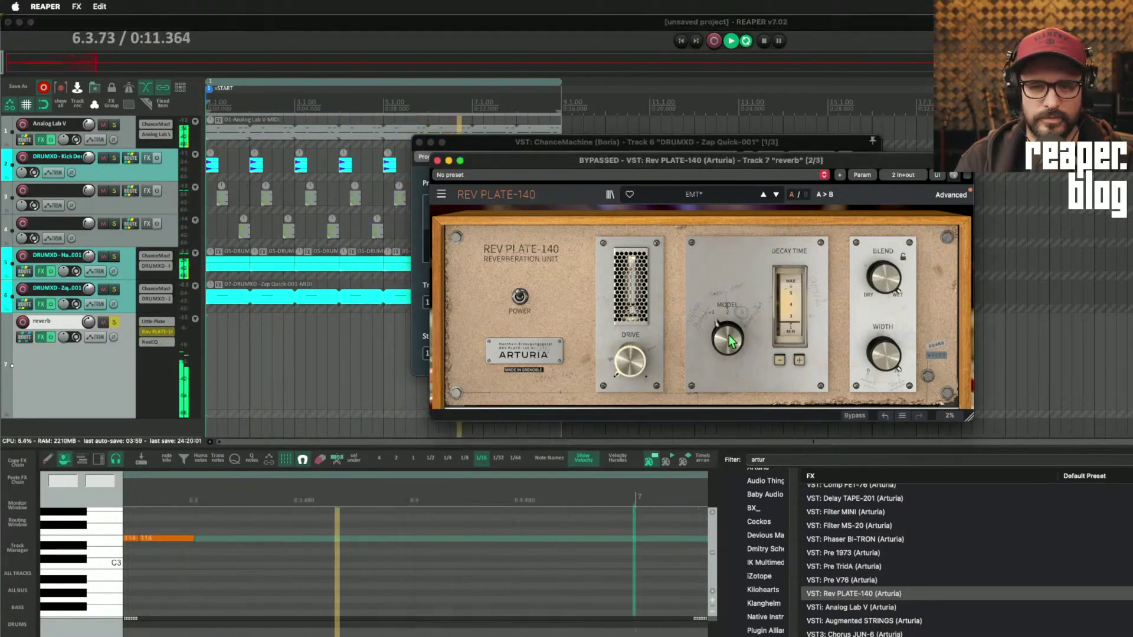
left_click(155, 324)
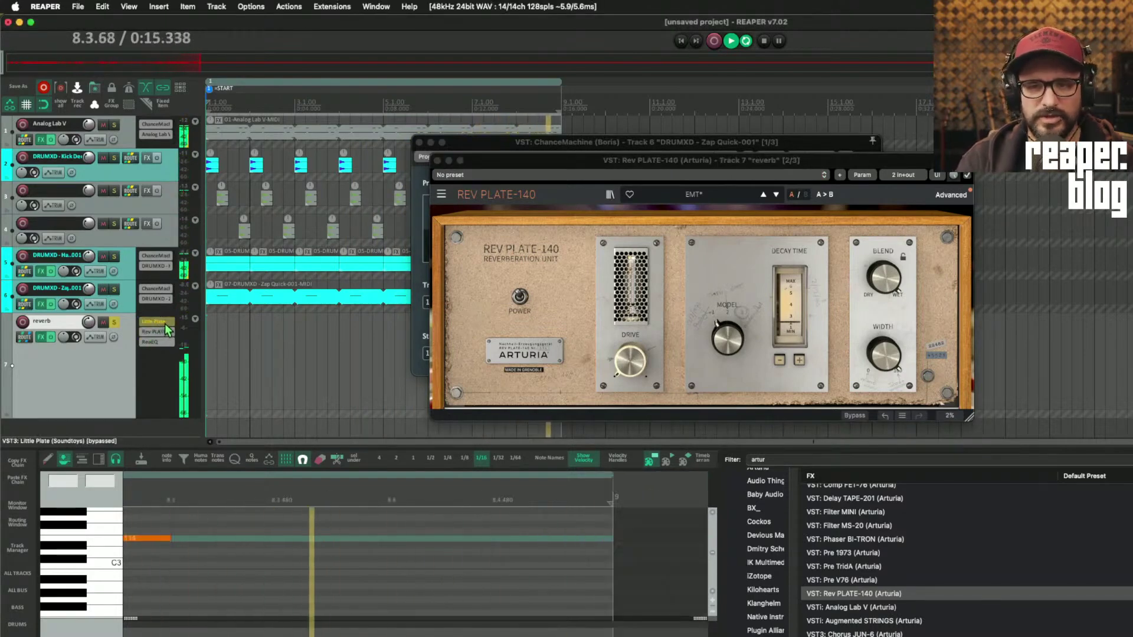
left_click(799, 360)
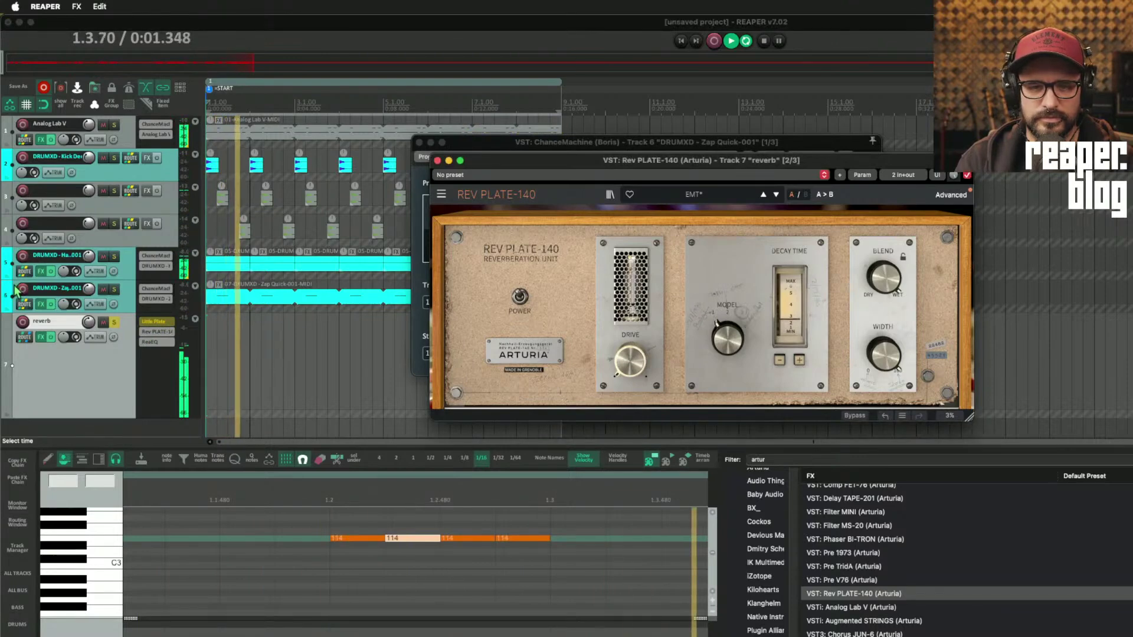
left_click_drag(728, 339, 729, 312)
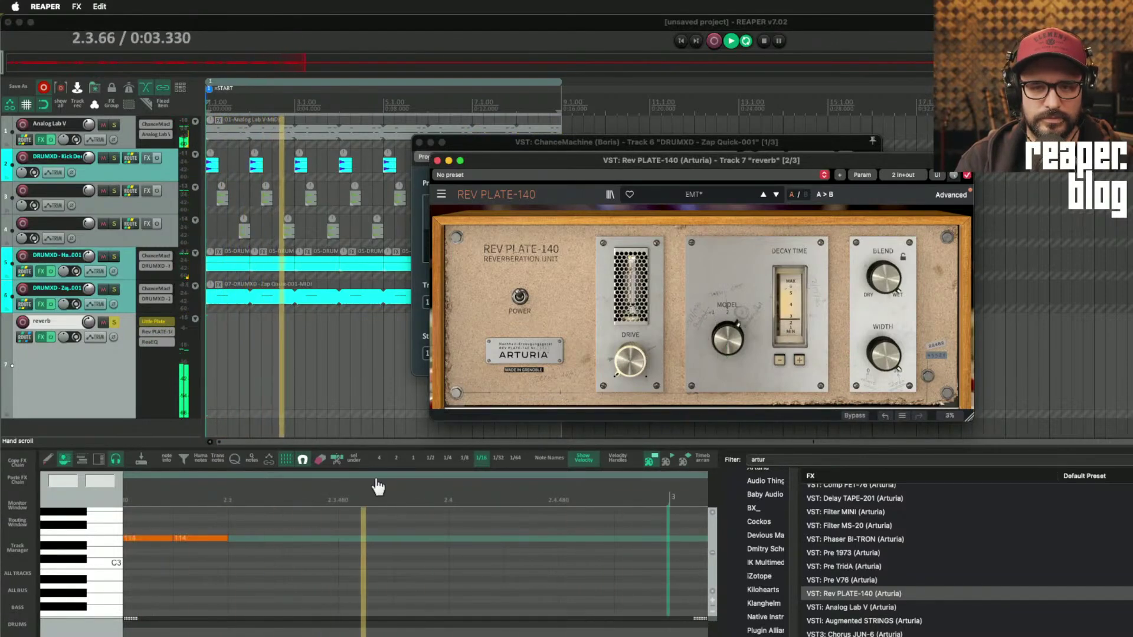
- Swap to Little Plate and back to Rev PLATE-140, raising the PLATE-140 Drive to about -13.3 dB
left_click(163, 335)
left_click(163, 332, "shift")
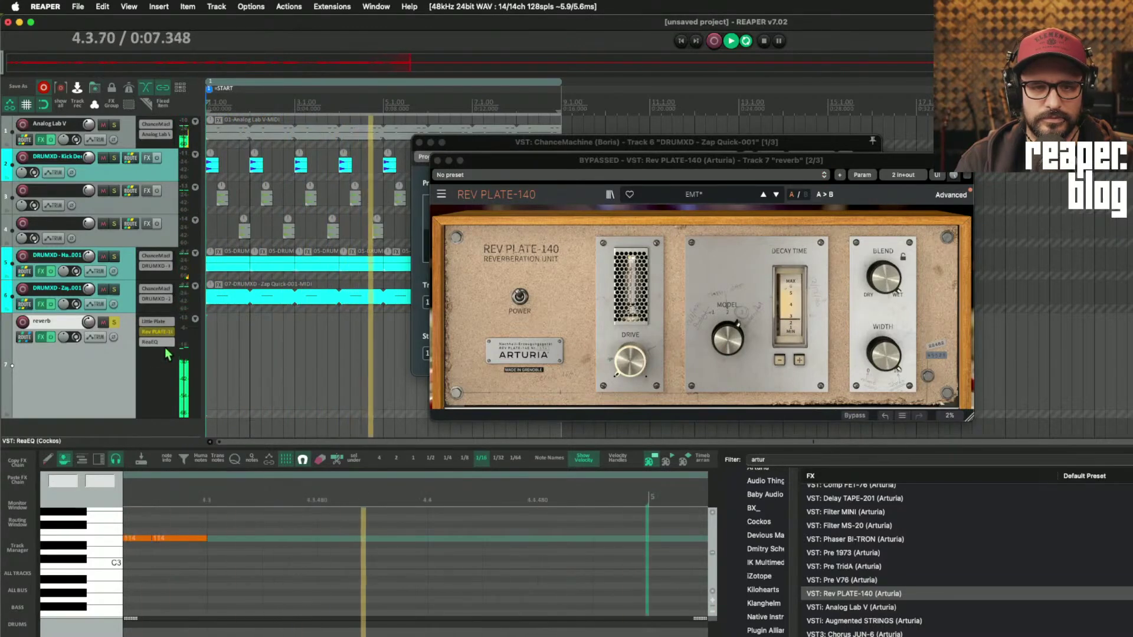
left_click(627, 365)
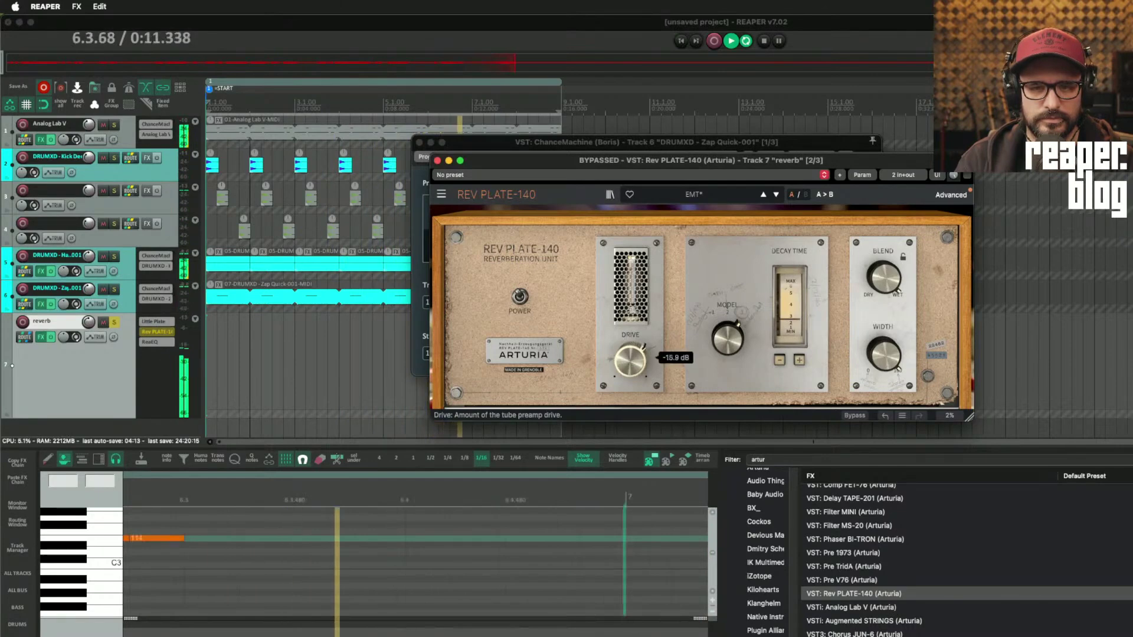
left_click(166, 324)
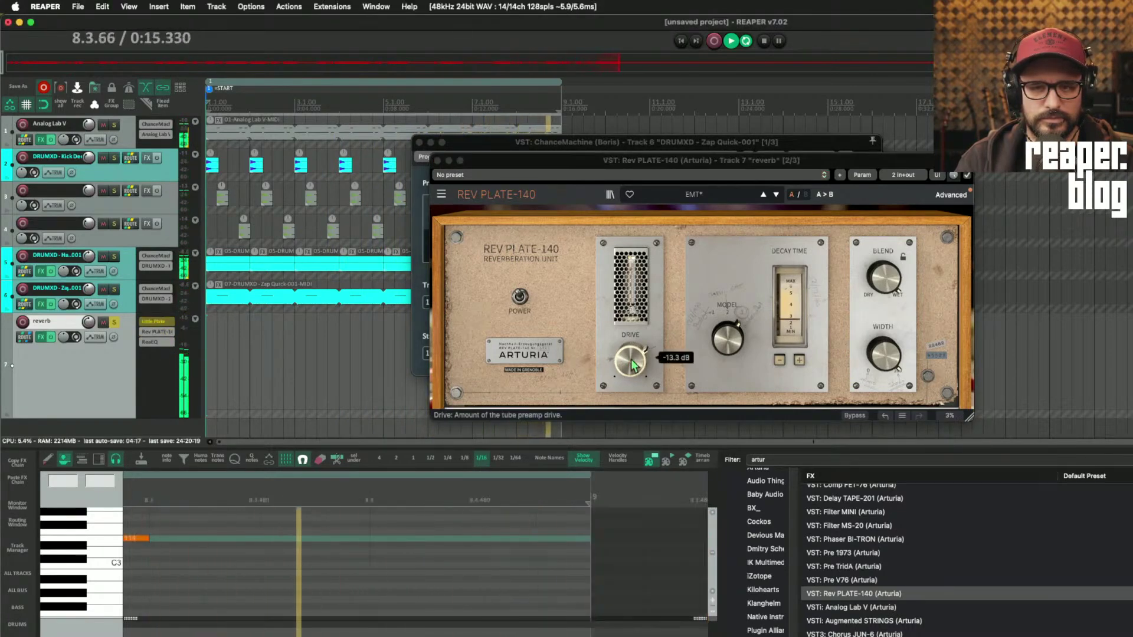
- Lower the Rev PLATE-140 Drive, try plate models including Punchy, and stop playback
left_click_drag(633, 365, 633, 418)
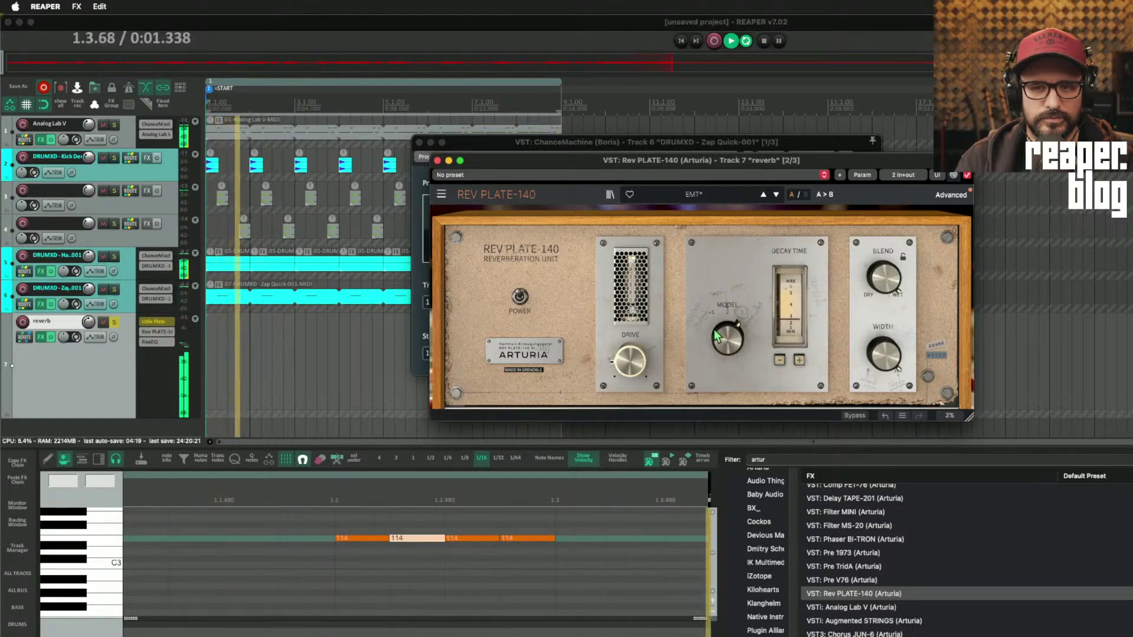
left_click_drag(728, 339, 727, 378)
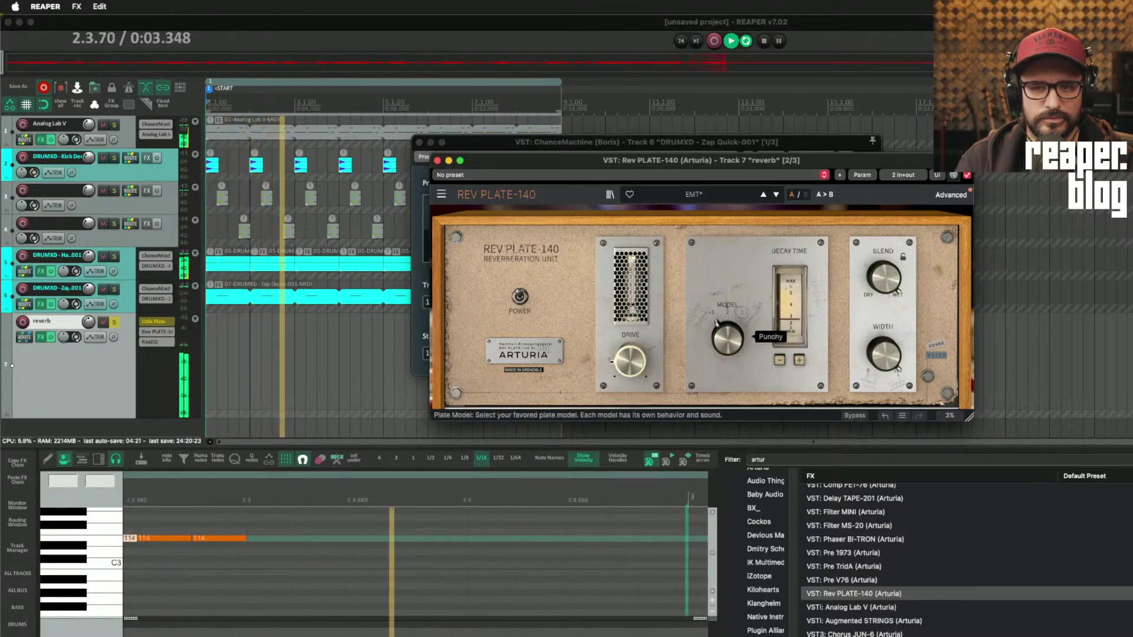
left_click_drag(728, 338, 728, 318)
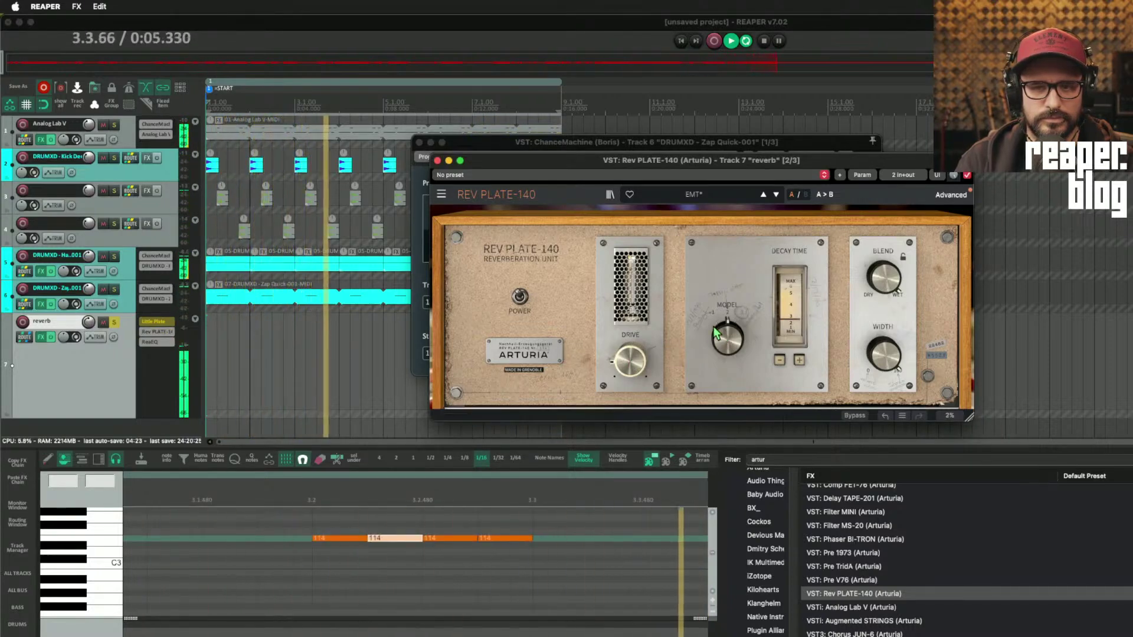
key("space")
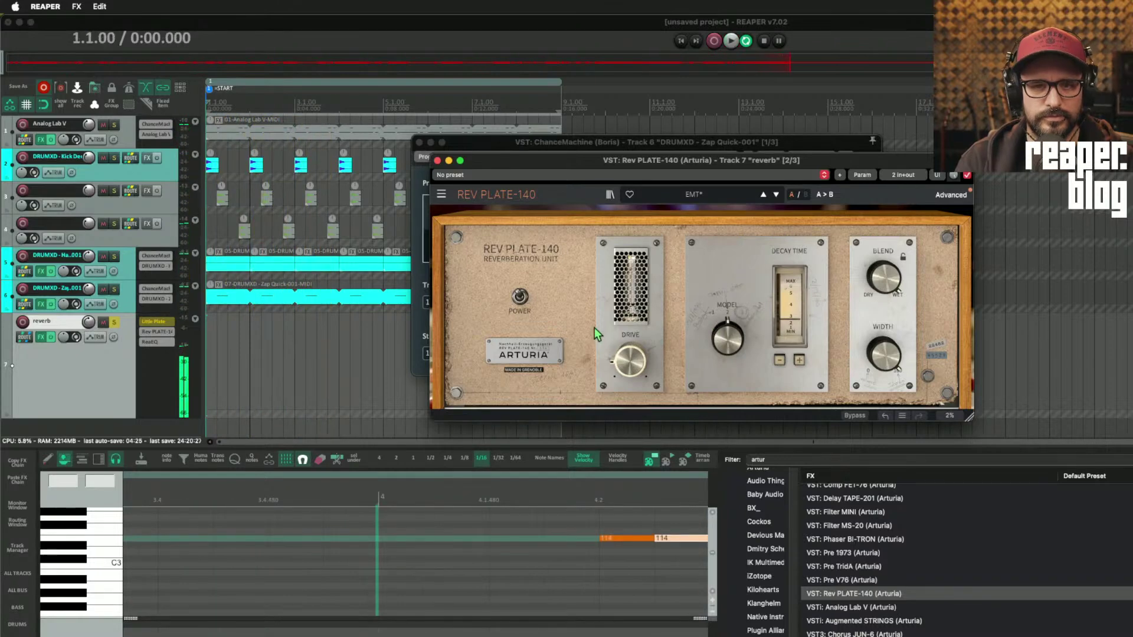
- Bypass ReaEQ on the reverb track and play the loop, switching from Little Plate to Rev PLATE-140 for comparison
left_click(163, 329)
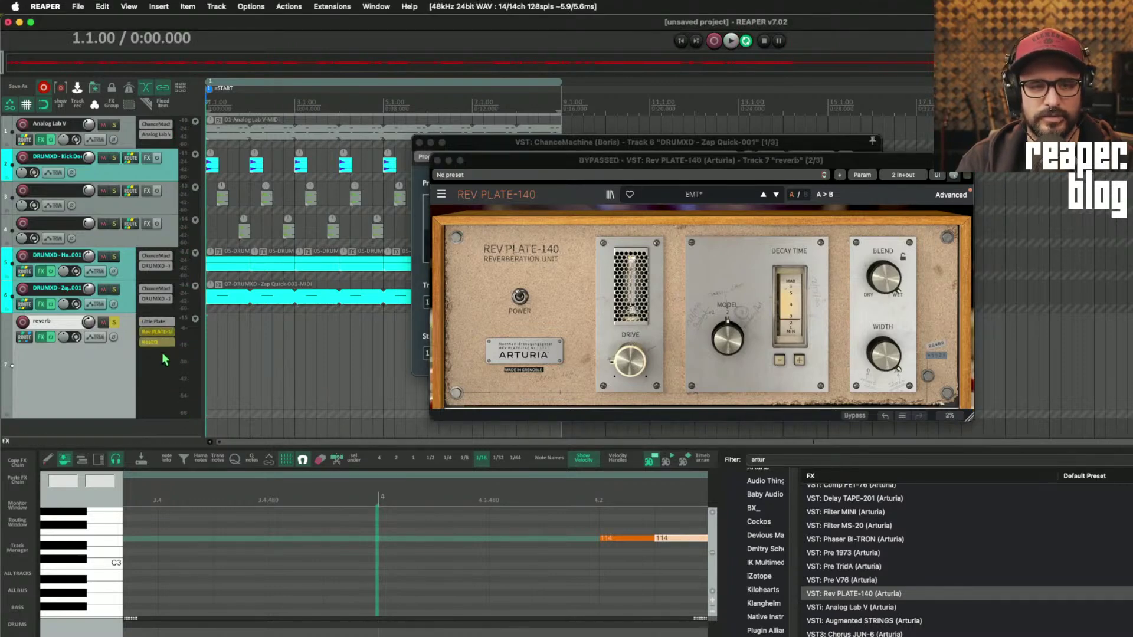
key("space")
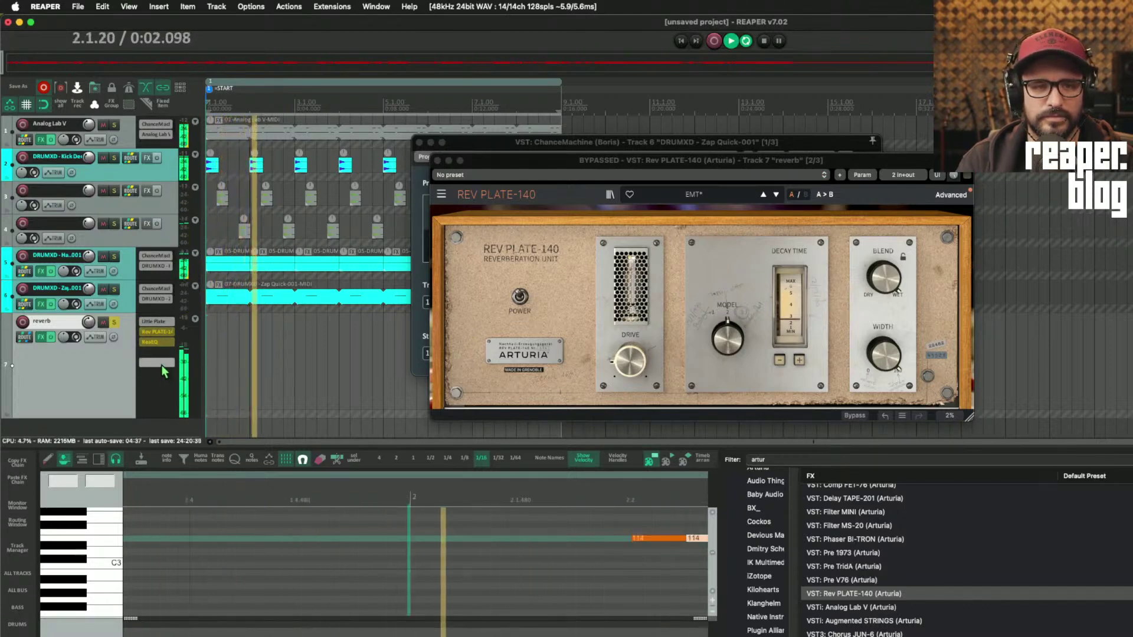
left_click(158, 332, "super")
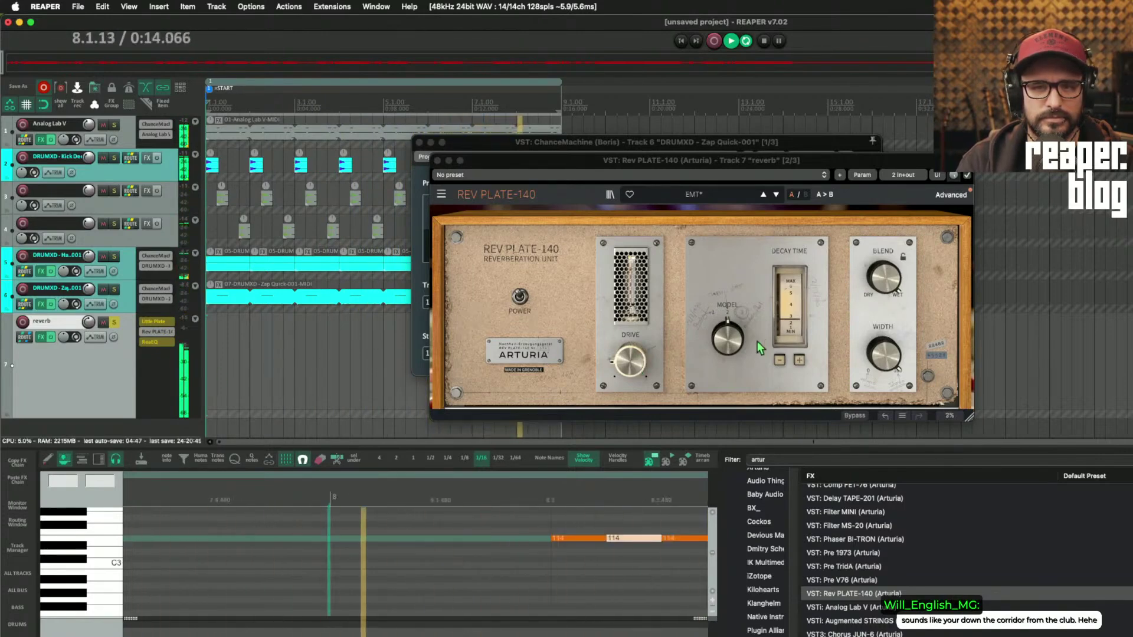
- Audition Rev PLATE-140 reverb presets from 80s Plate to Classic Plate and lock the Blend control
left_click(725, 335)
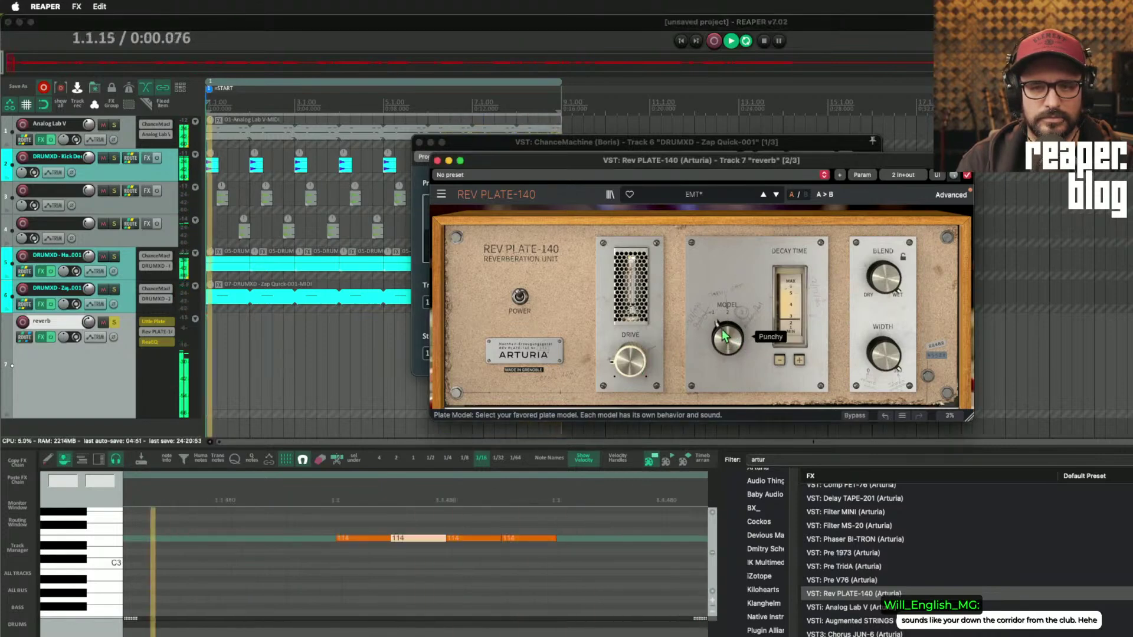
left_click(703, 194)
mouse_move(701, 228)
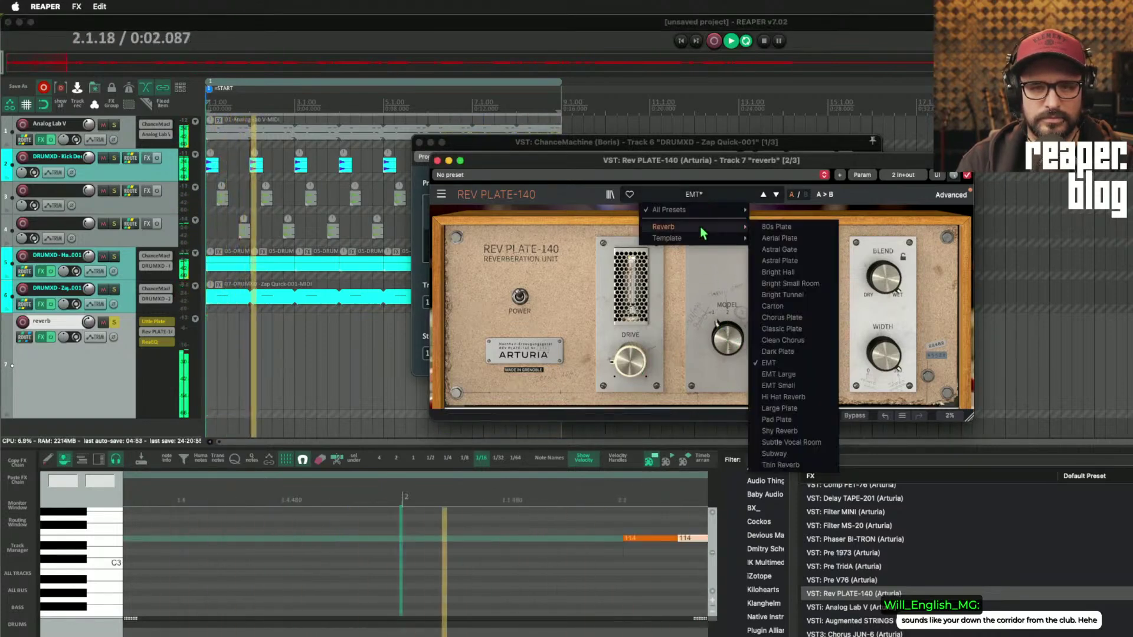
left_click(771, 227)
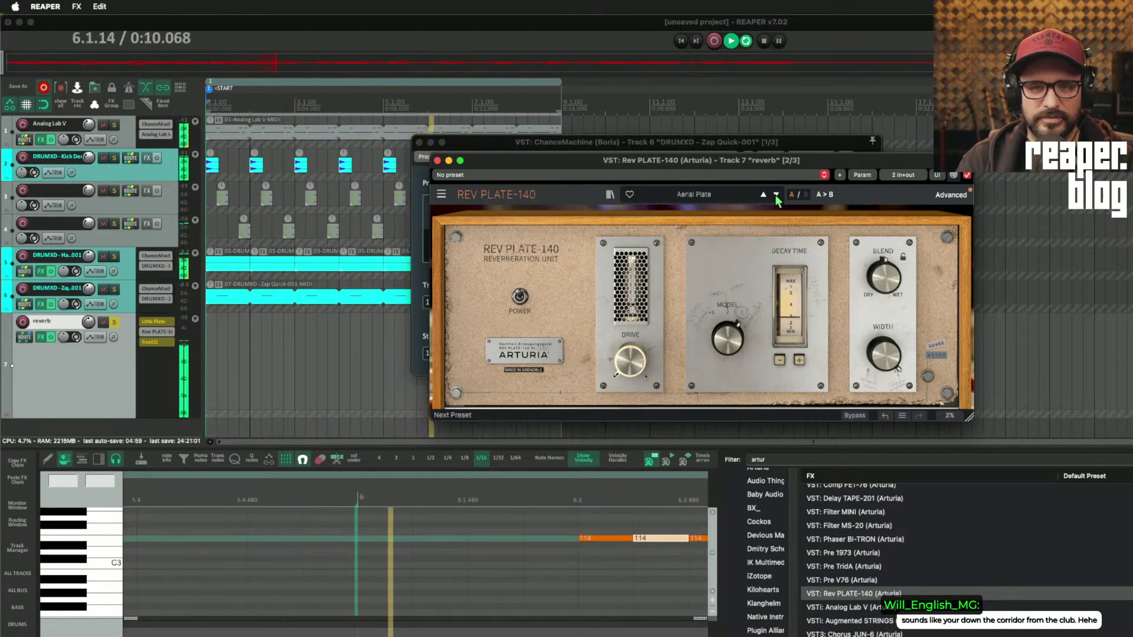
left_click_drag(885, 287, 884, 285)
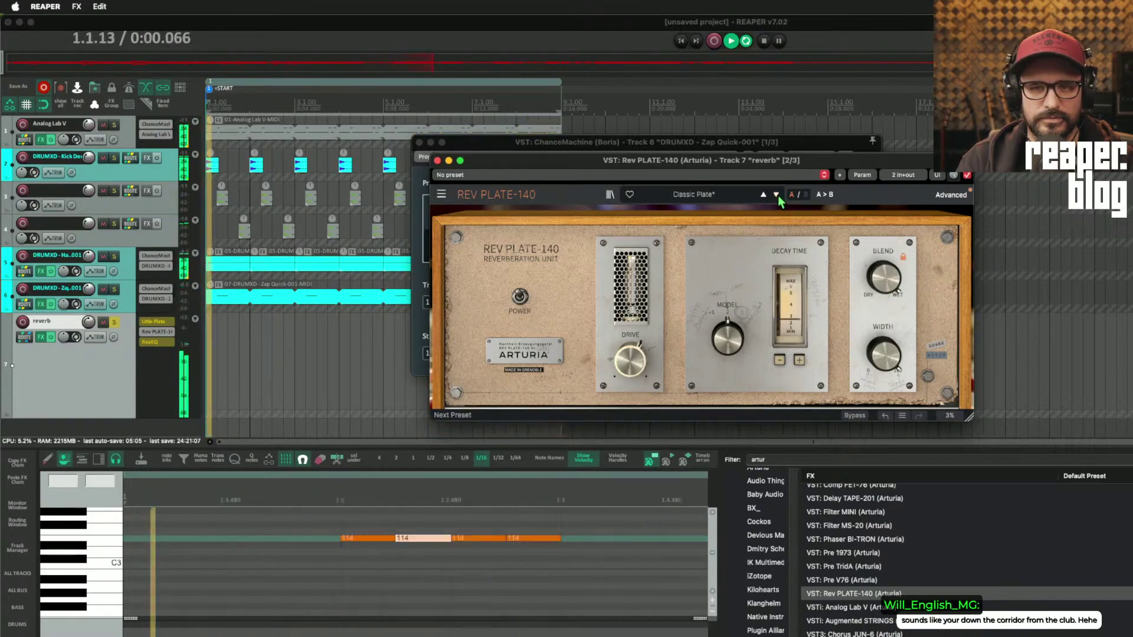
- Show the advanced controls of Rev PLATE-140 and load the Astral Gate preset
left_click(946, 196)
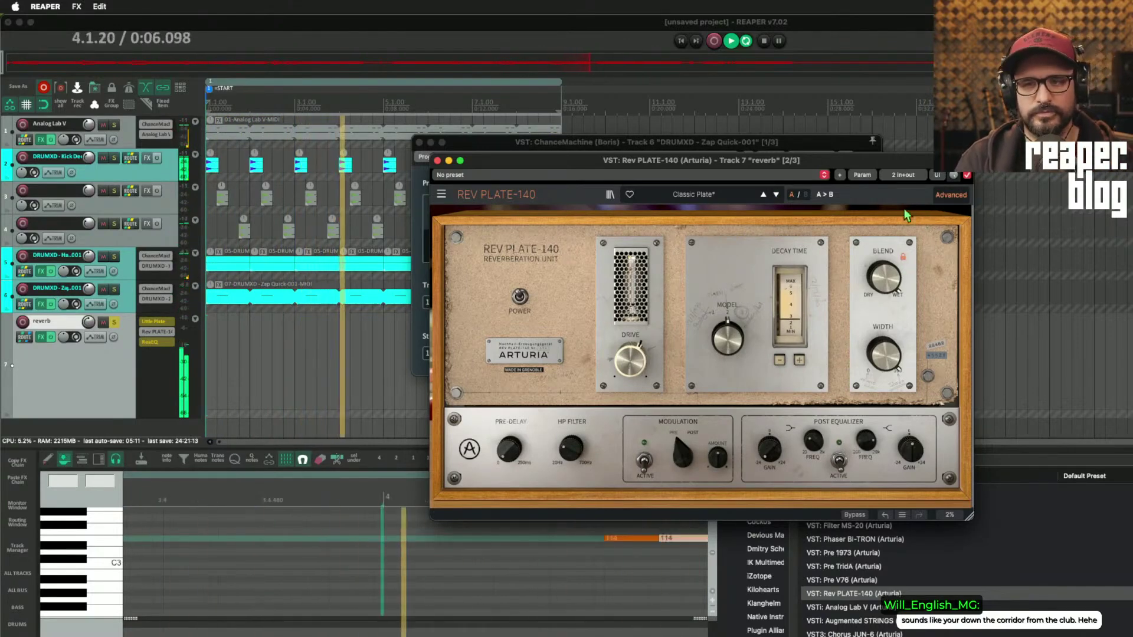
left_click(776, 195)
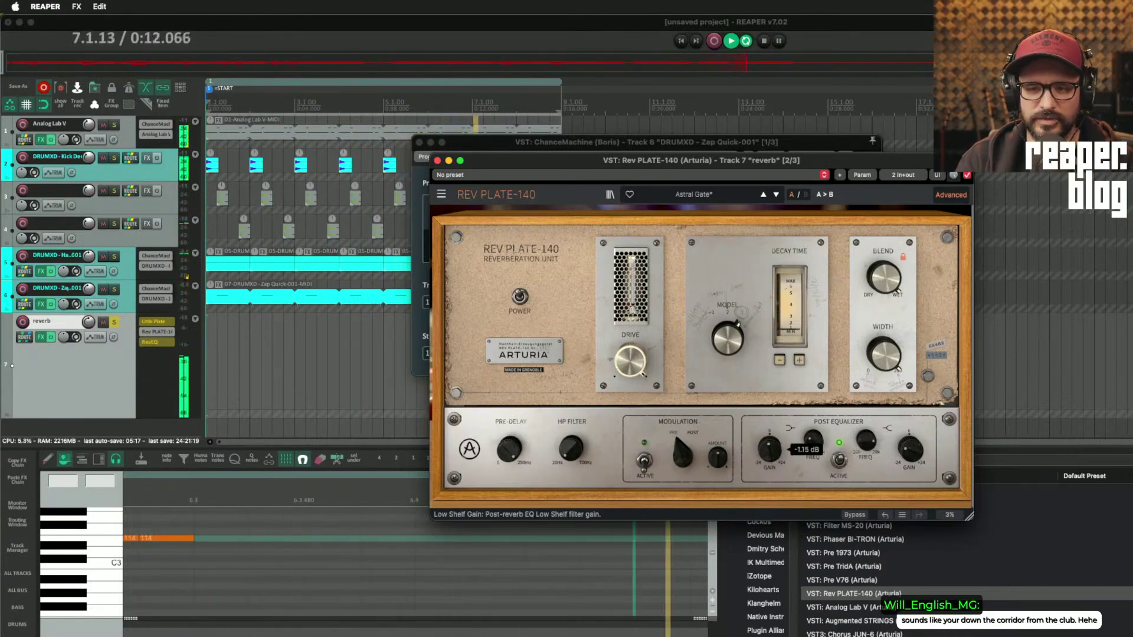
mouse_move(711, 467)
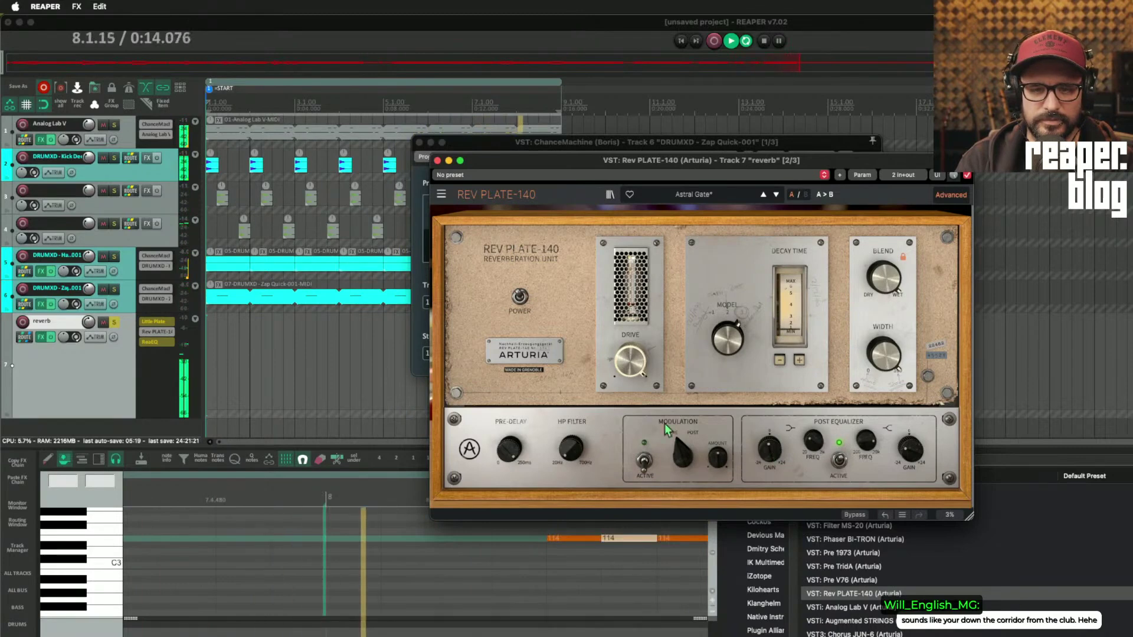
- Switch the reverb track from Rev PLATE-140 to Little Plate, stop playback, and place both plug-in windows side by side
left_click(158, 332, "shift")
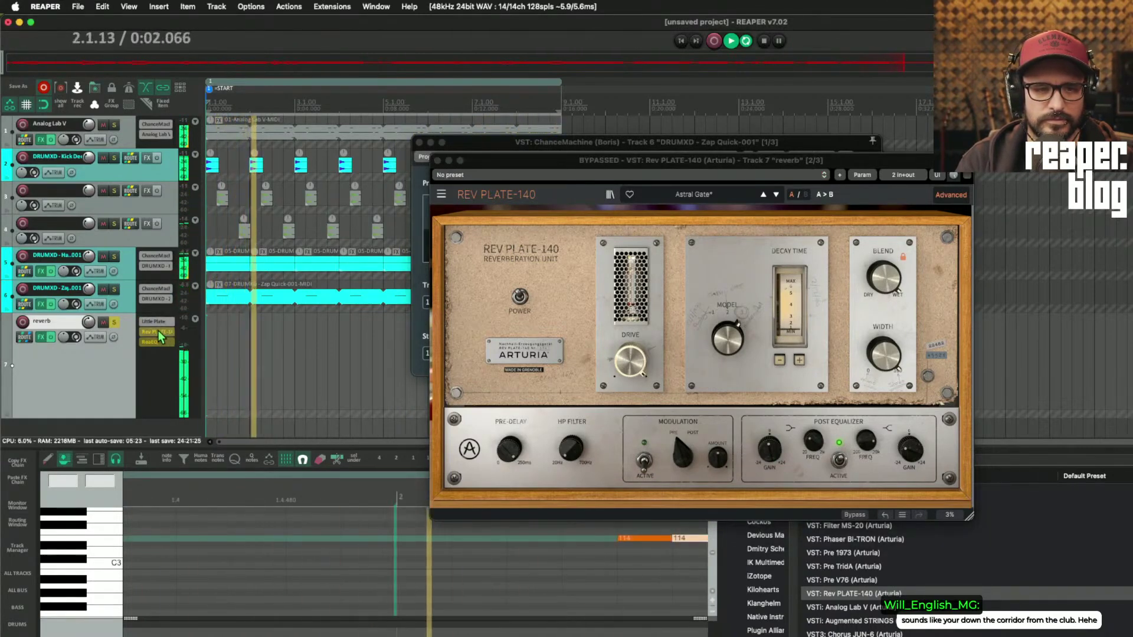
left_click(153, 322)
key("space")
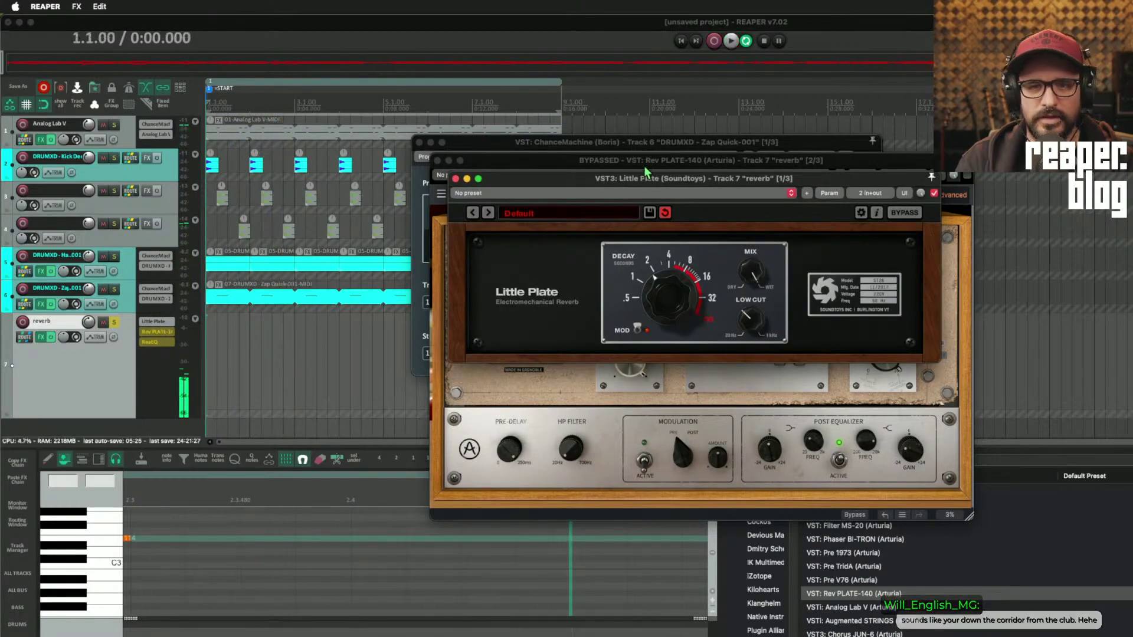
left_click_drag(645, 171, 341, 187)
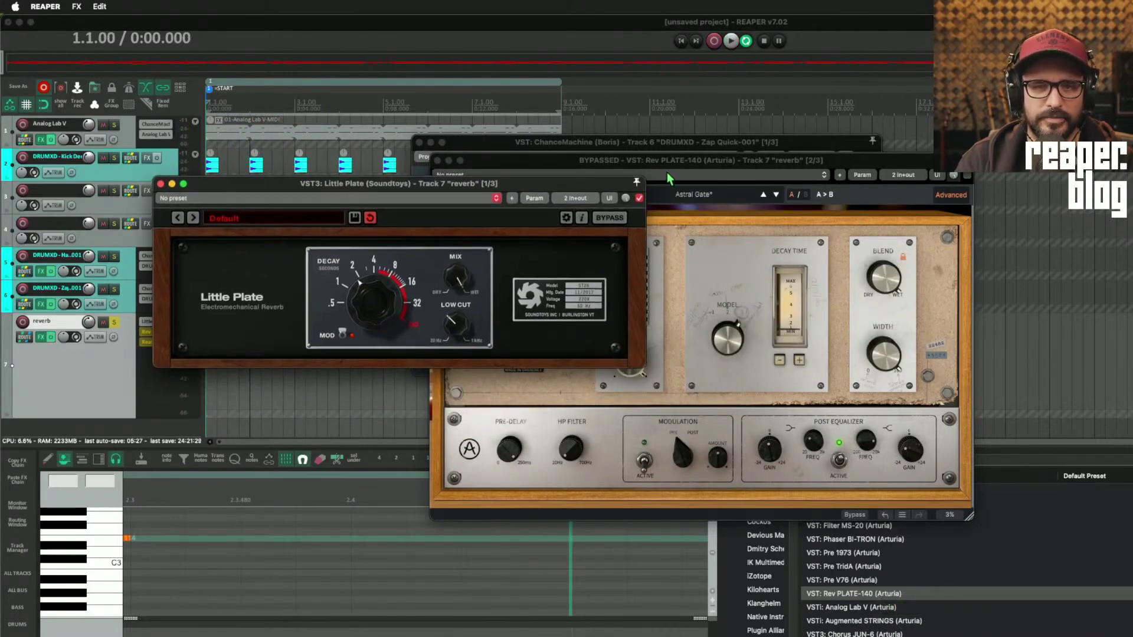
left_click_drag(718, 172, 951, 105)
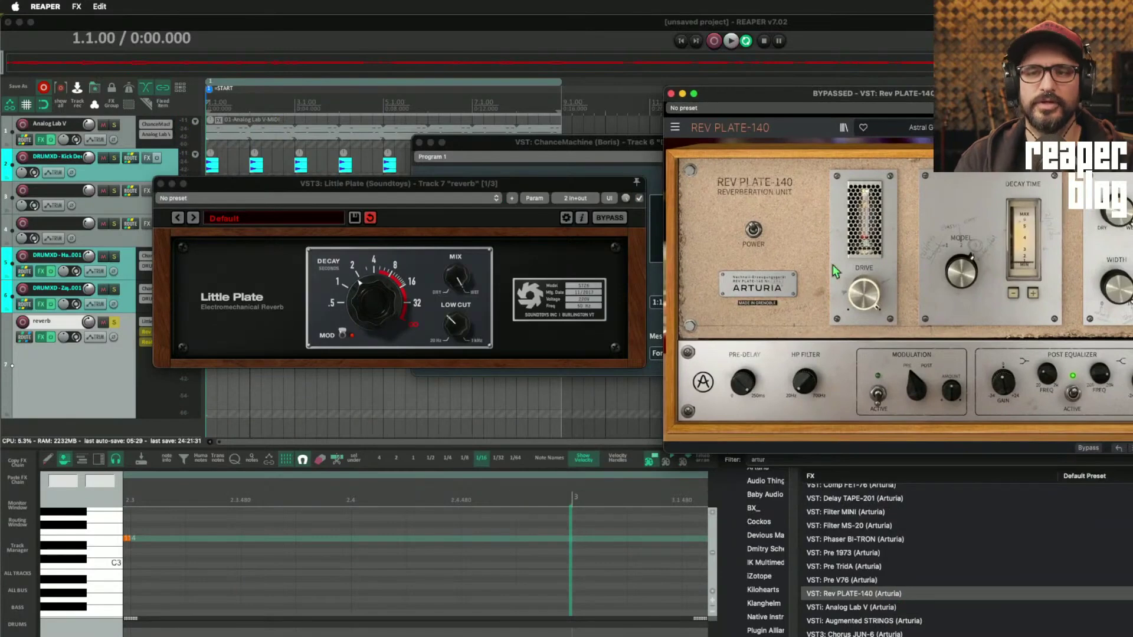
left_click_drag(487, 191, 552, 177)
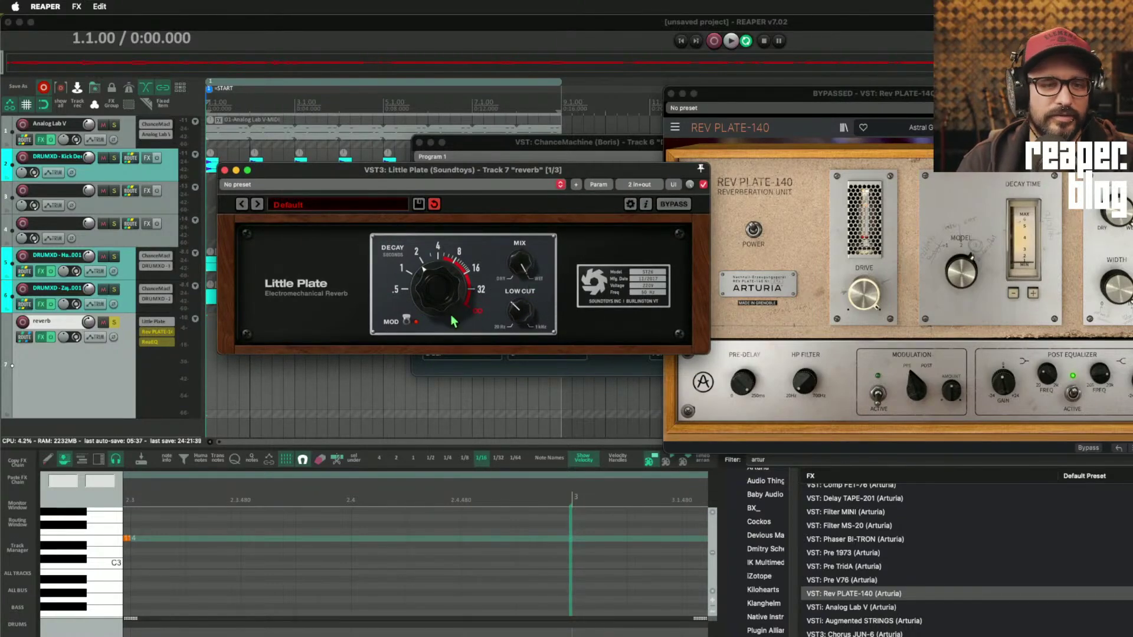
- Bypass Little Plate, add Soundtoys SuperPlate after it on the reverb track, and rearrange the effect windows
left_click(162, 323, "shift")
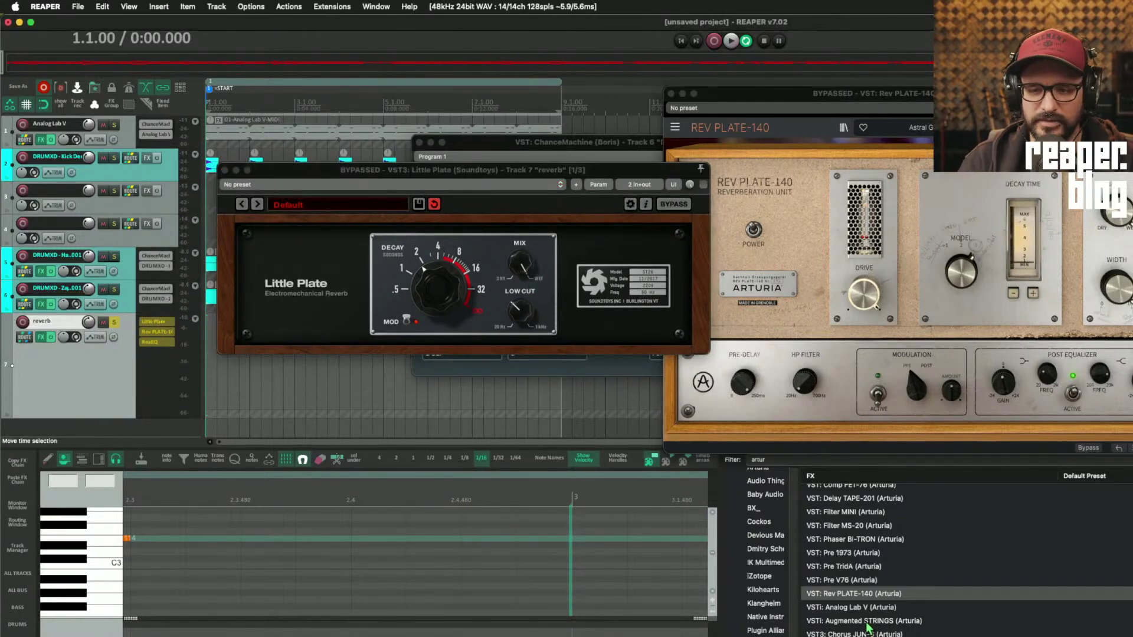
left_click(778, 636)
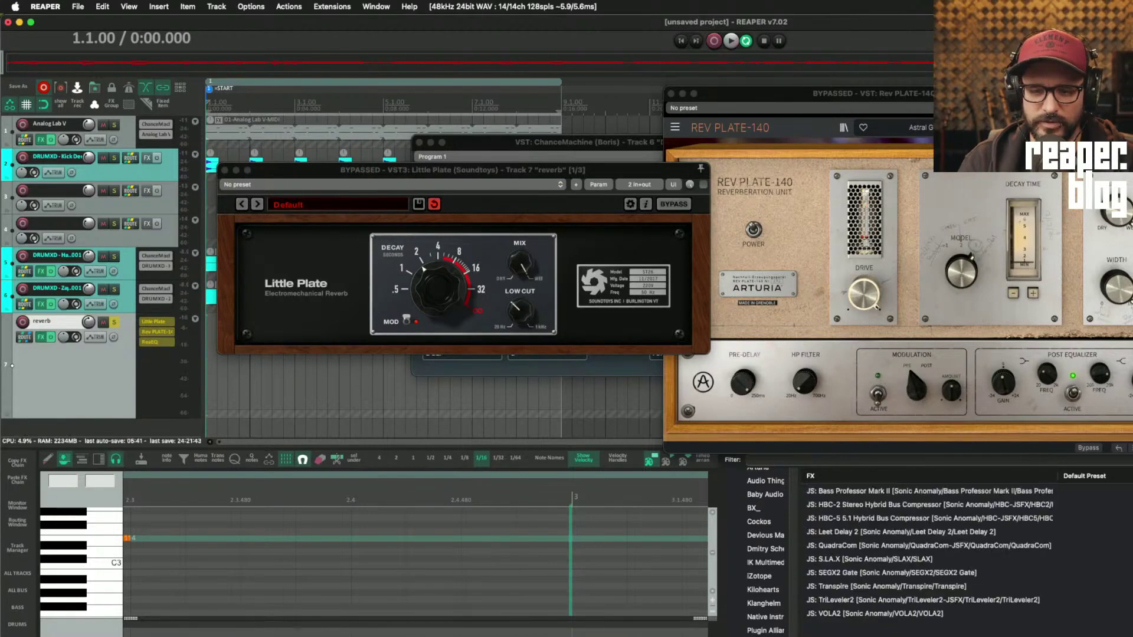
left_click(774, 636)
left_click(773, 636)
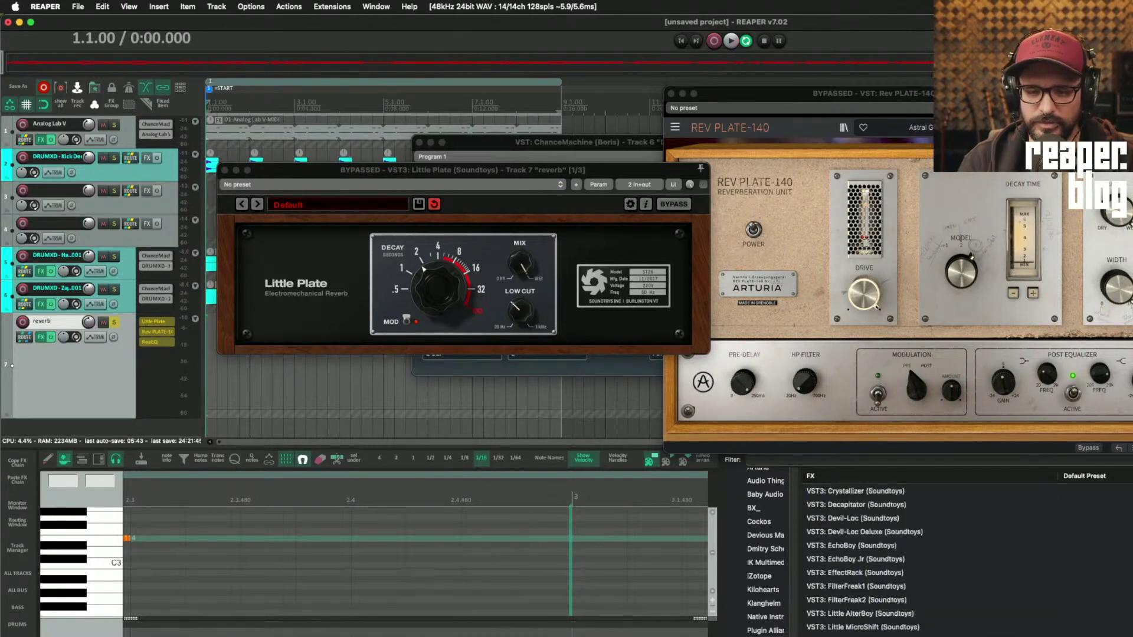
scroll(885, 561, "down", 2)
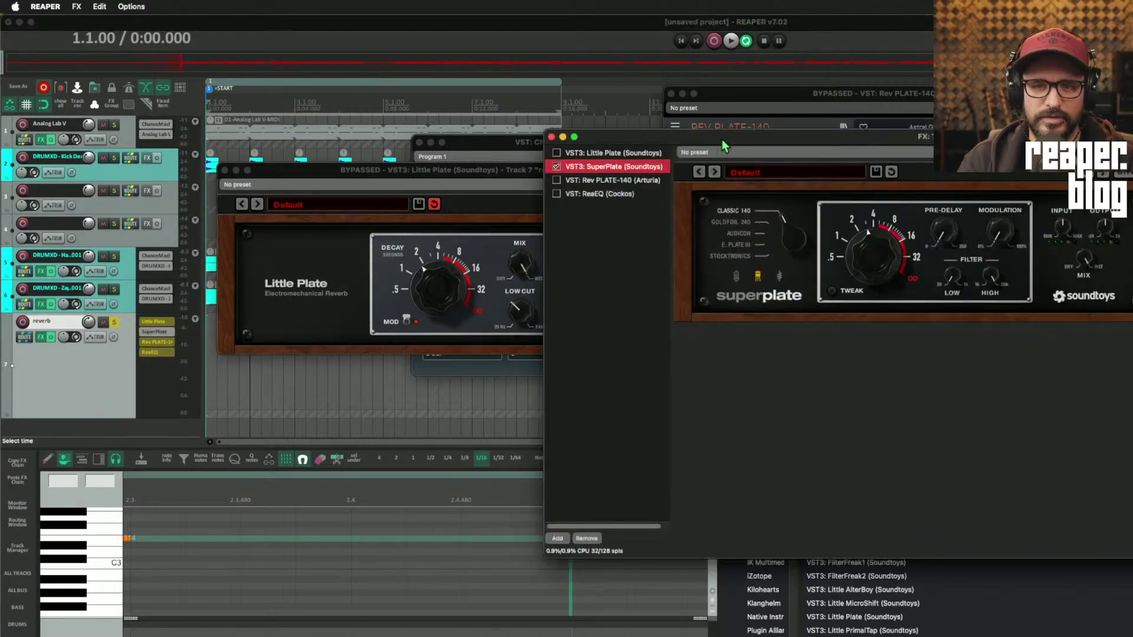
left_click_drag(723, 140, 198, 113)
left_click_drag(874, 93, 706, 260)
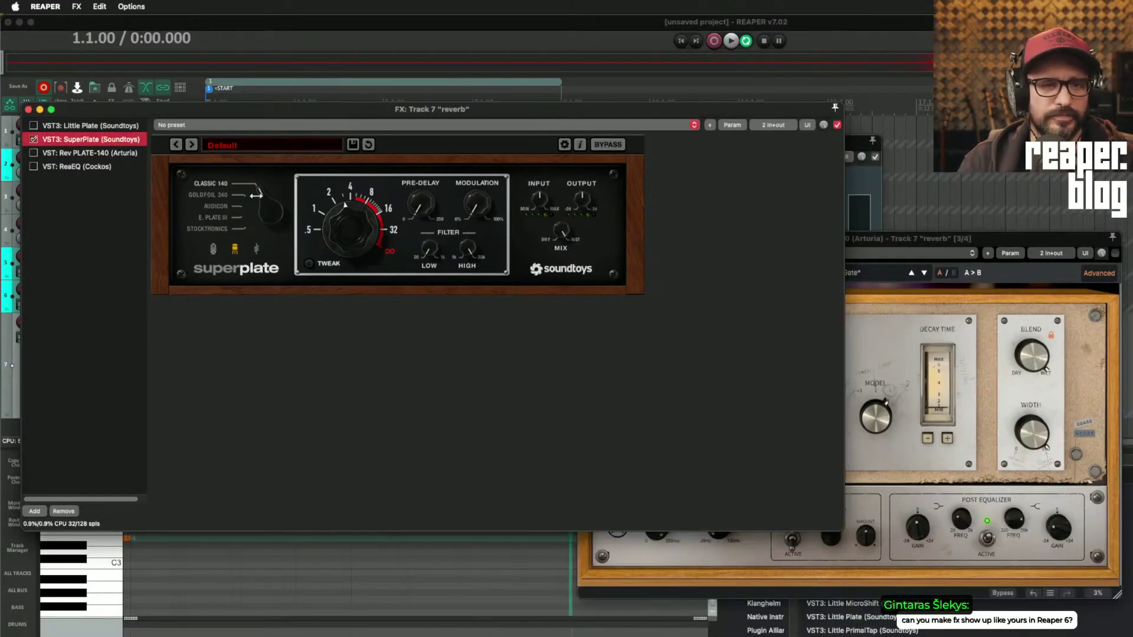
- Review SuperPlate's plate models and preamp types, show its Tweak controls, and lower the decay to about 2
left_click_drag(255, 195, 243, 264)
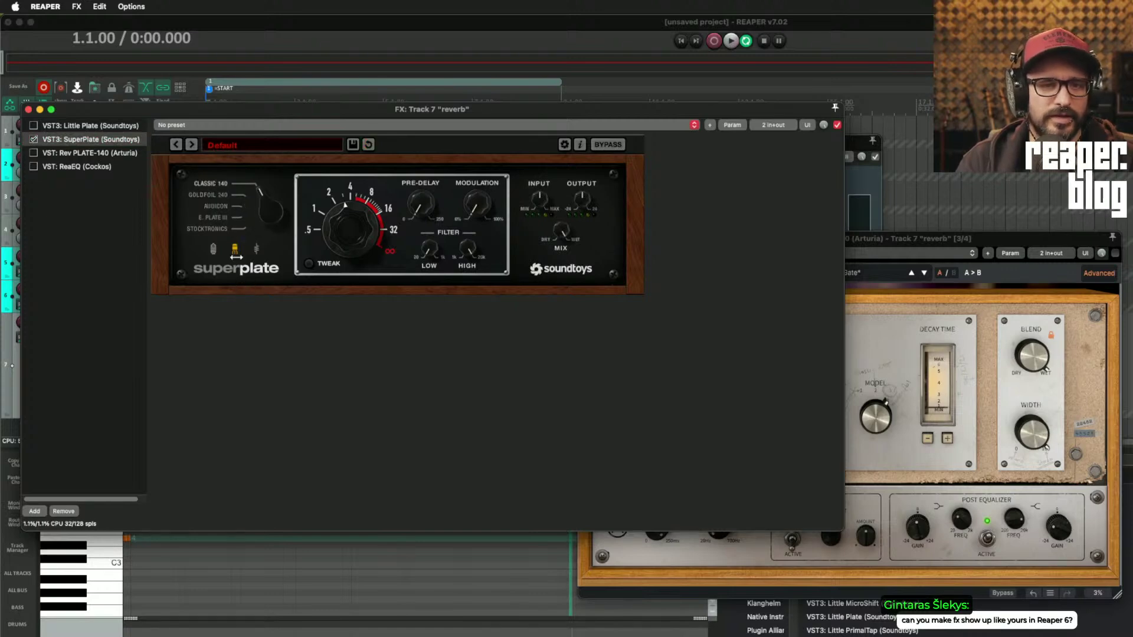
left_click(213, 250)
left_click(257, 250)
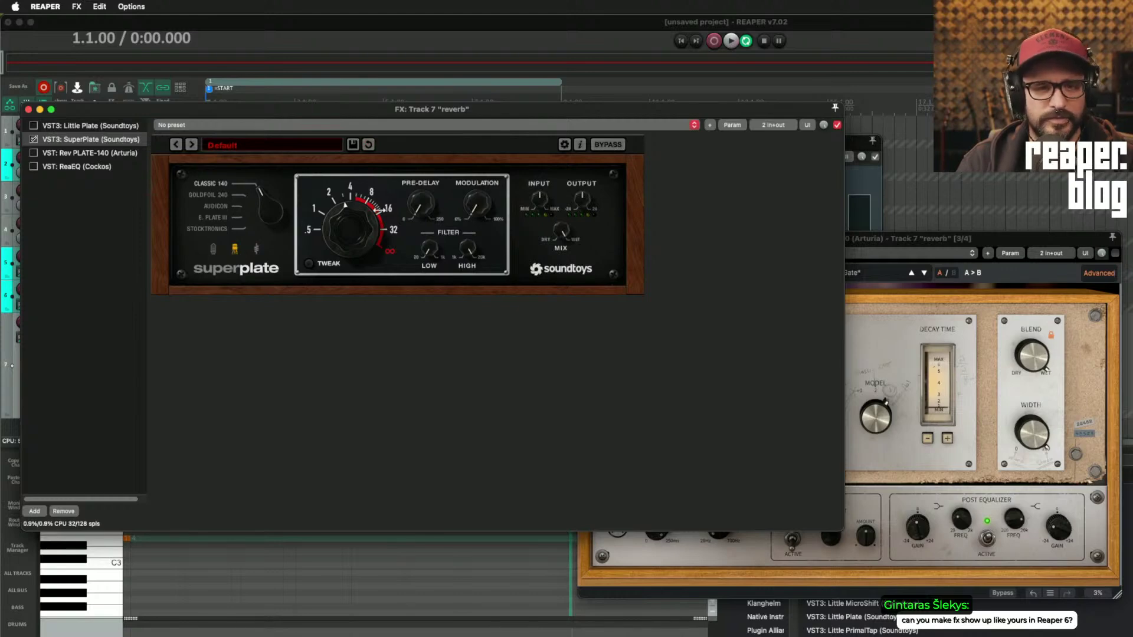
left_click_drag(345, 242, 323, 267)
left_click(309, 263)
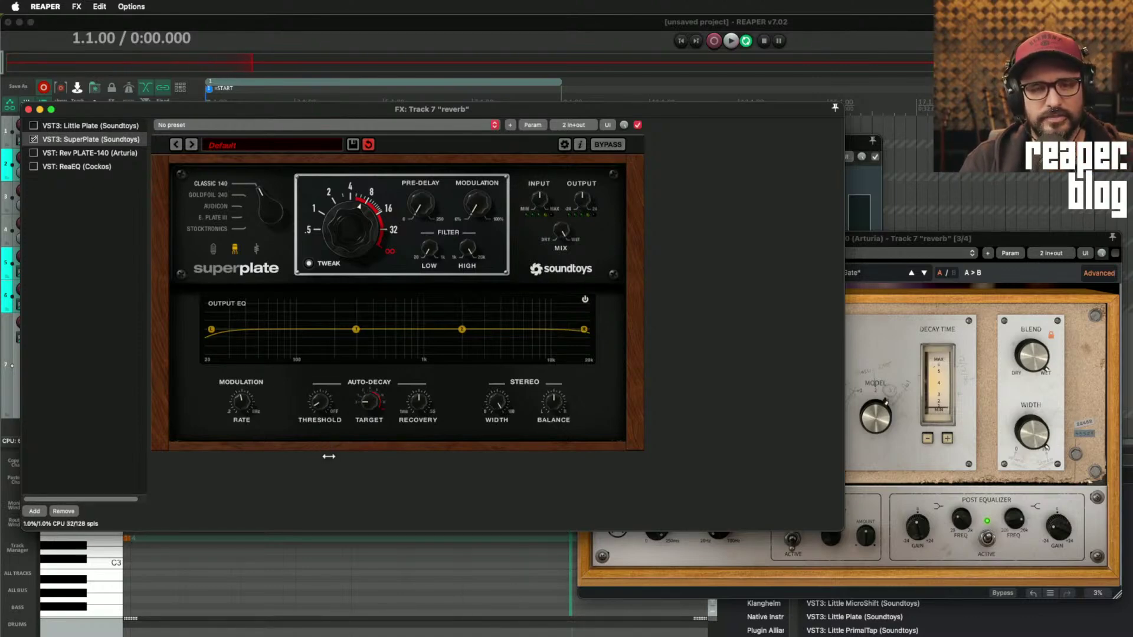
left_click_drag(345, 227, 360, 272)
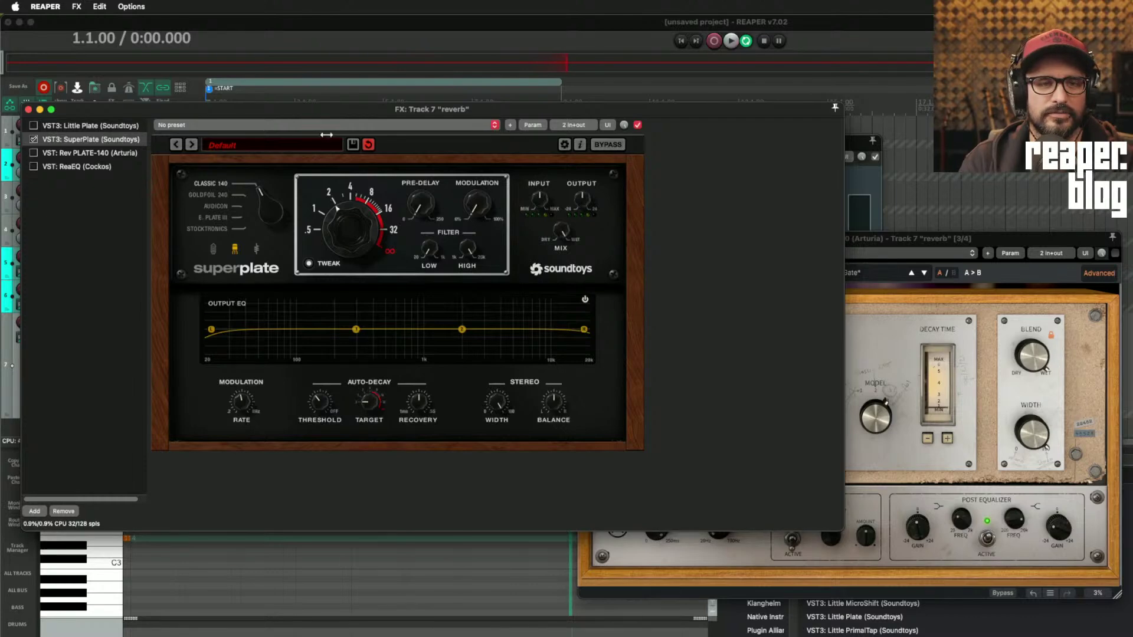
- Play the loop through SuperPlate, raise its decay to about 4, and restart playback to audition the auto-decay
left_click_drag(311, 117, 389, 203)
key("space")
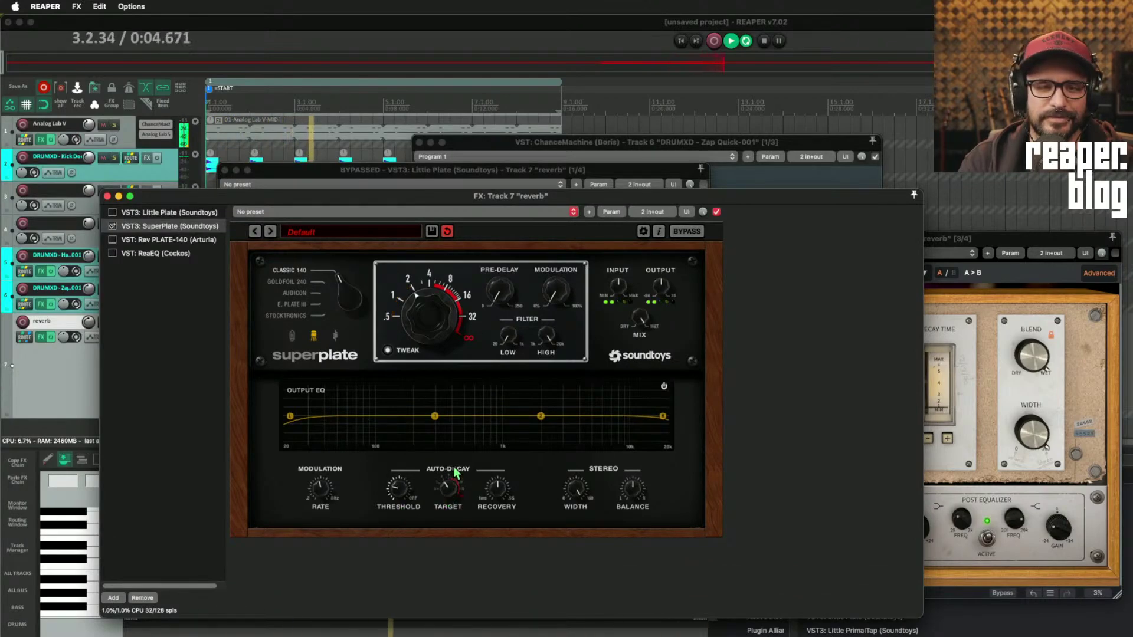
mouse_move(431, 329)
left_mouse_down()
mouse_move(431, 306)
mouse_move(435, 325)
left_mouse_up()
key("space")
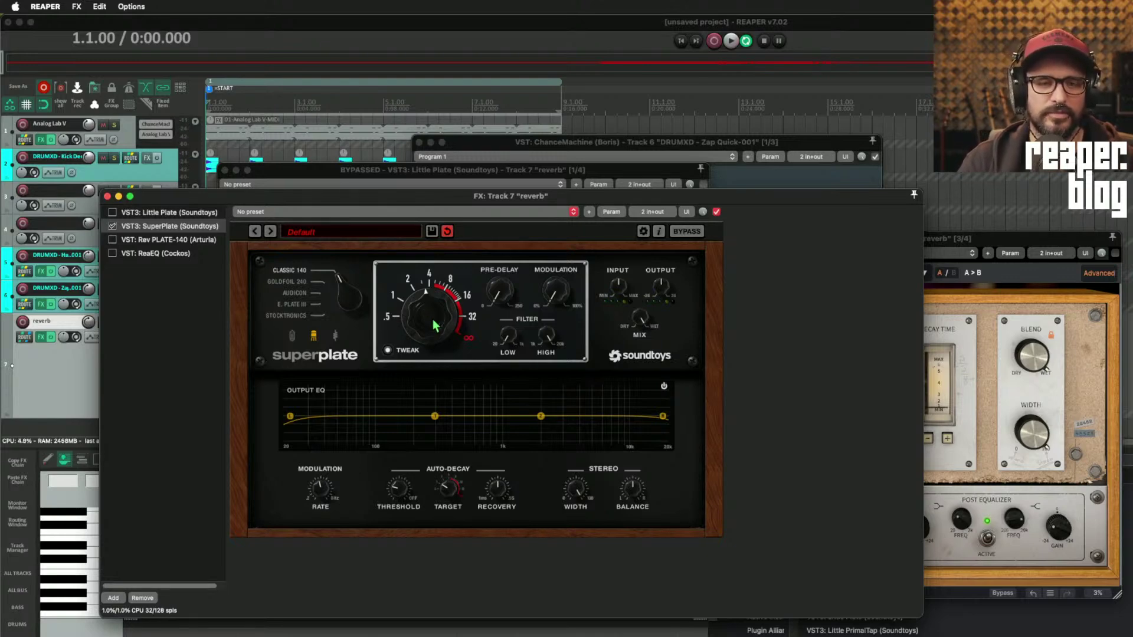
left_click_drag(431, 335, 435, 331)
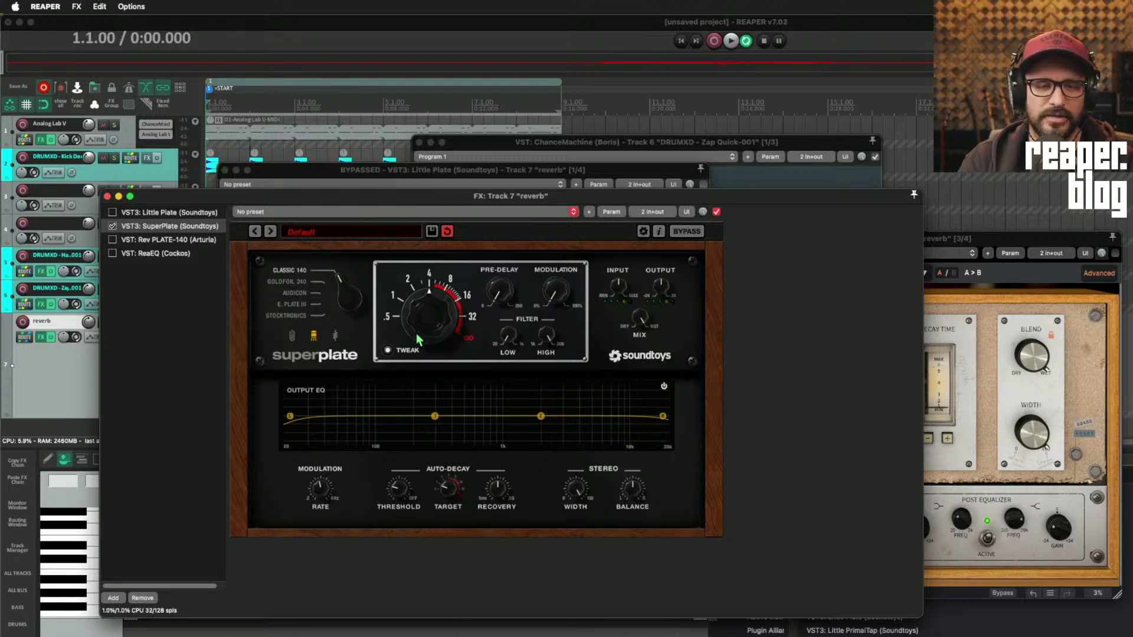
left_click_drag(431, 268, 442, 331)
key("space")
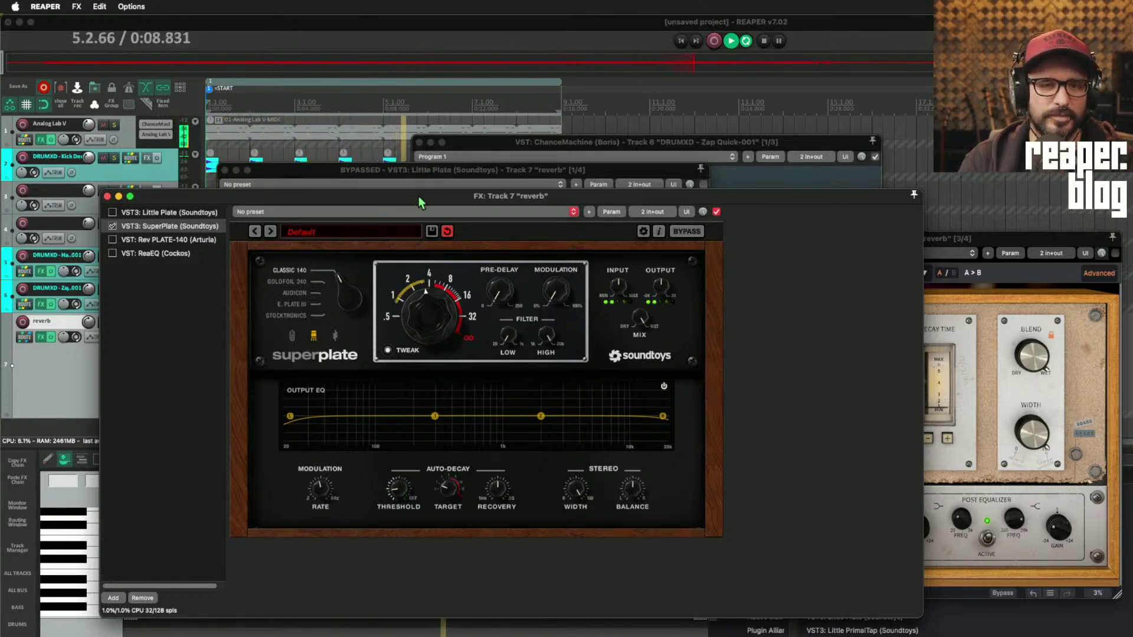
- Choose SuperPlate's first preamp type, audition the Goldfoil 240, E. Plate III and Stocktronics models, and return to Classic 140 before stopping playback
left_click_drag(418, 197, 538, 171)
left_click(174, 407)
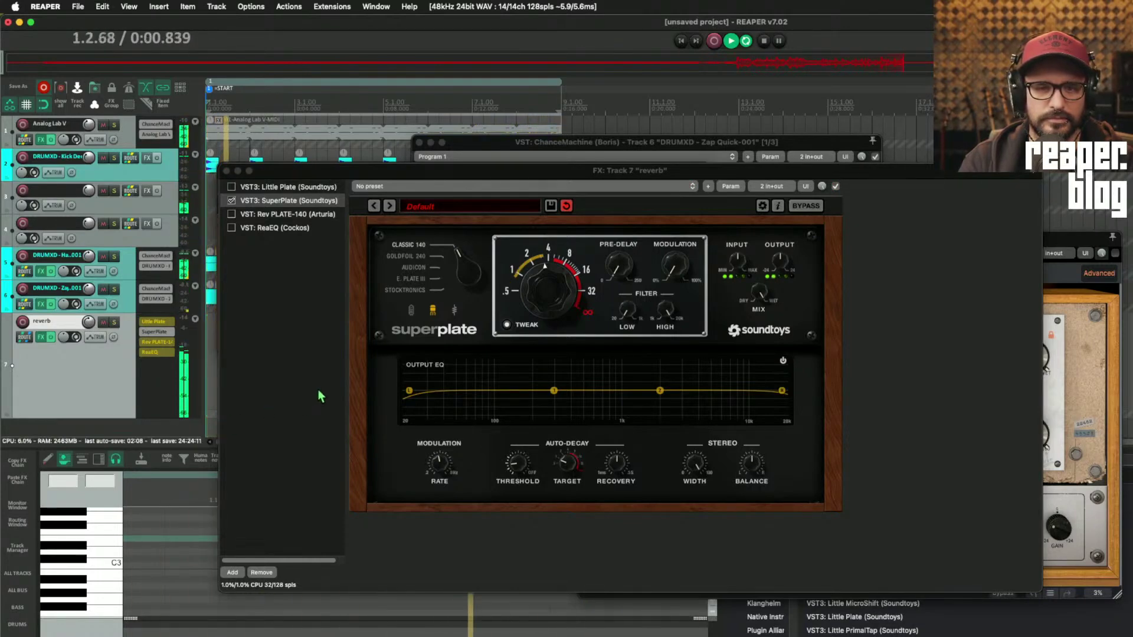
left_click(411, 311)
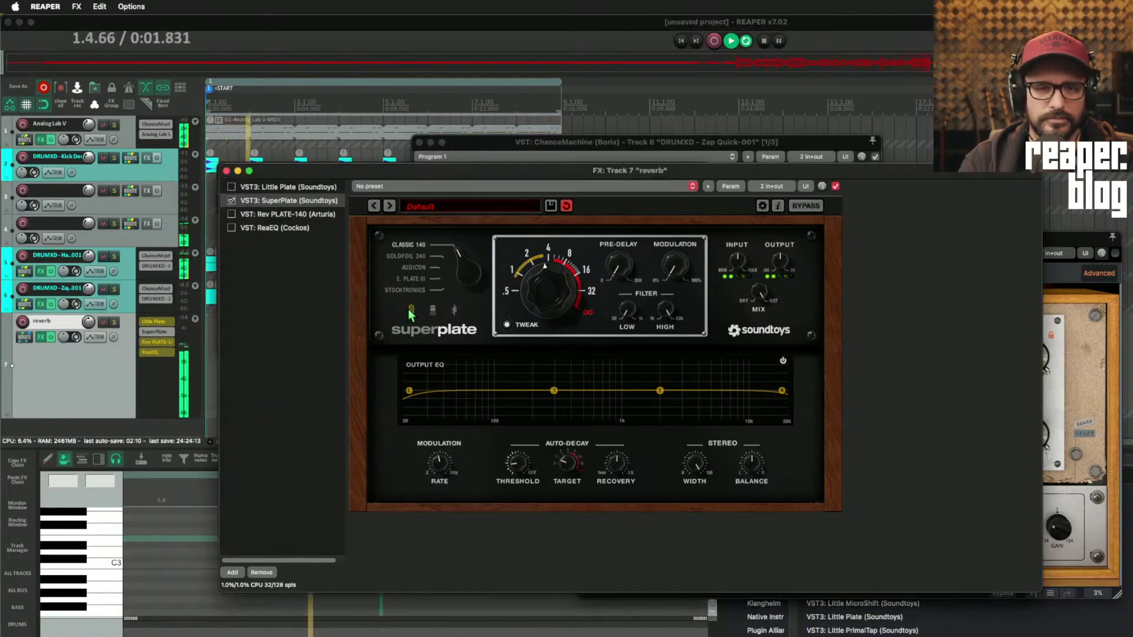
left_click(407, 256)
left_click(424, 281)
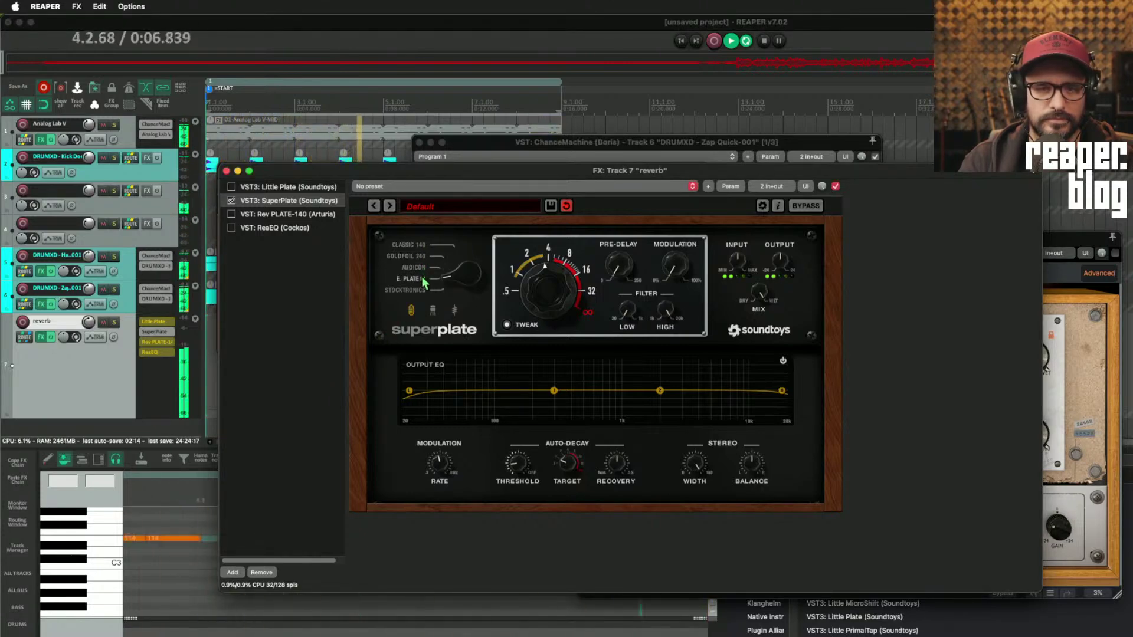
left_click(420, 289)
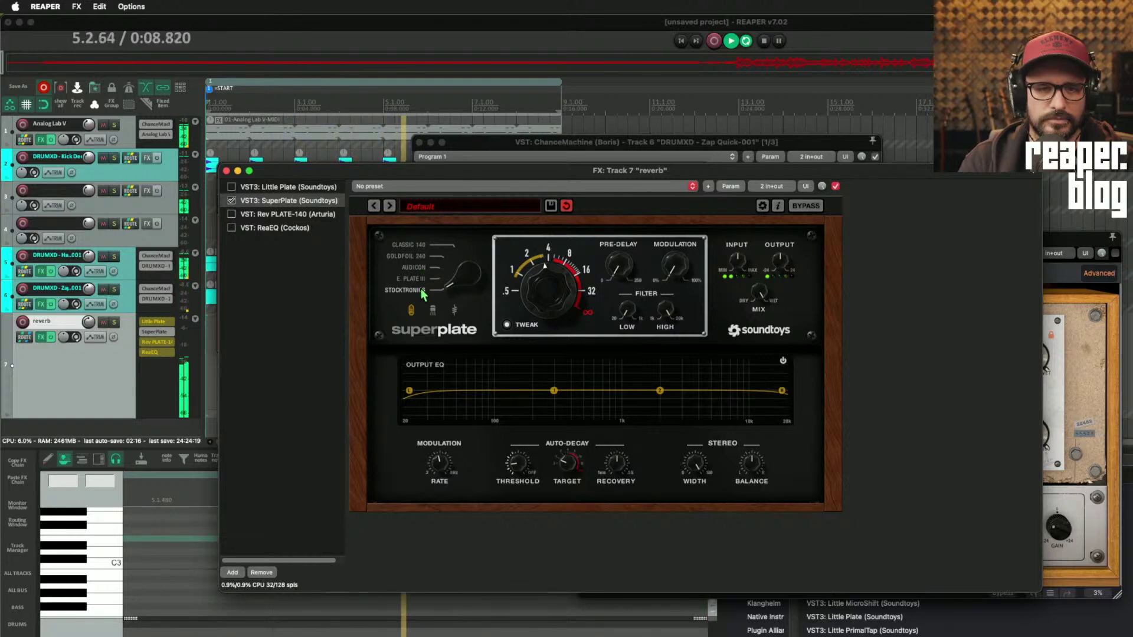
left_click(419, 246)
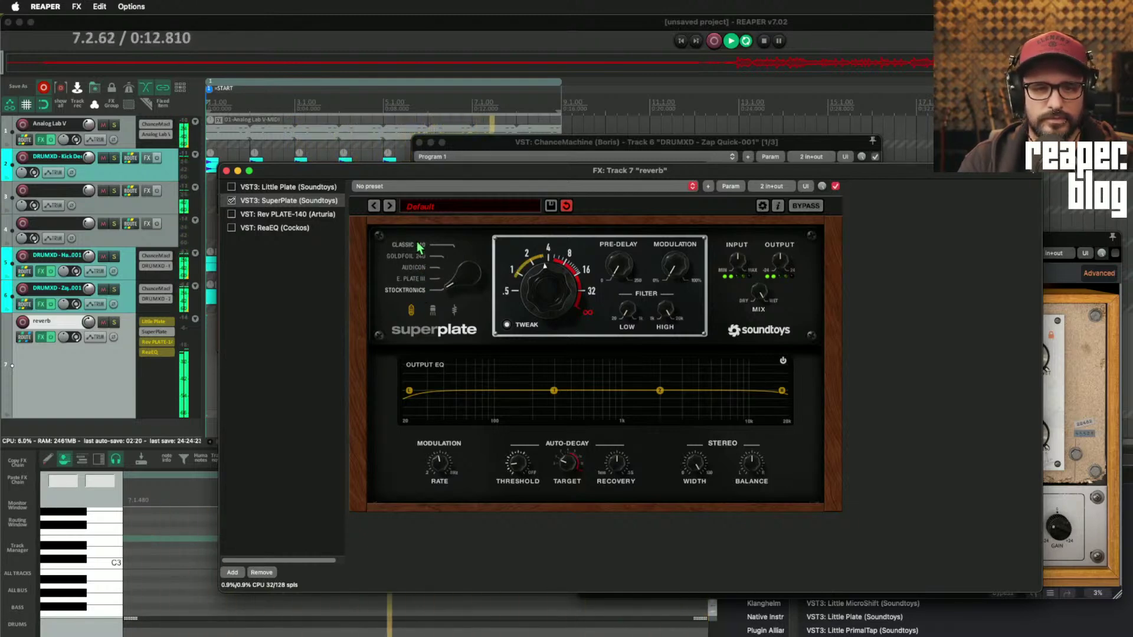
key("space")
left_click(335, 331)
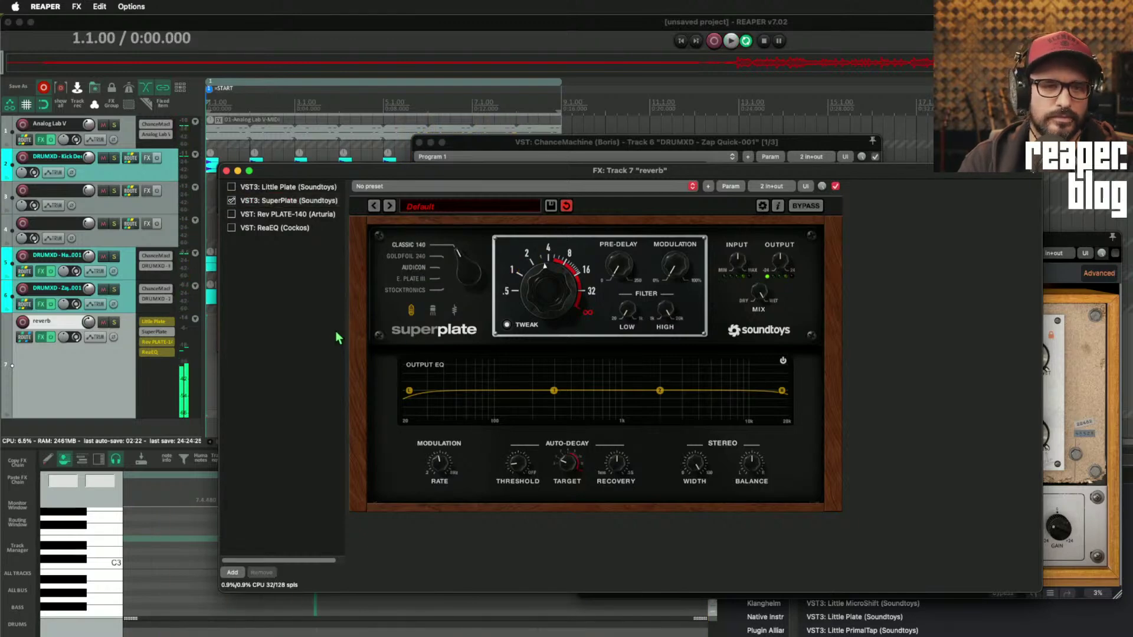
- Rearrange the effect windows so that Rev PLATE-140 and SuperPlate can be seen together
left_click_drag(413, 175, 327, 291)
left_click_drag(798, 243, 741, 171)
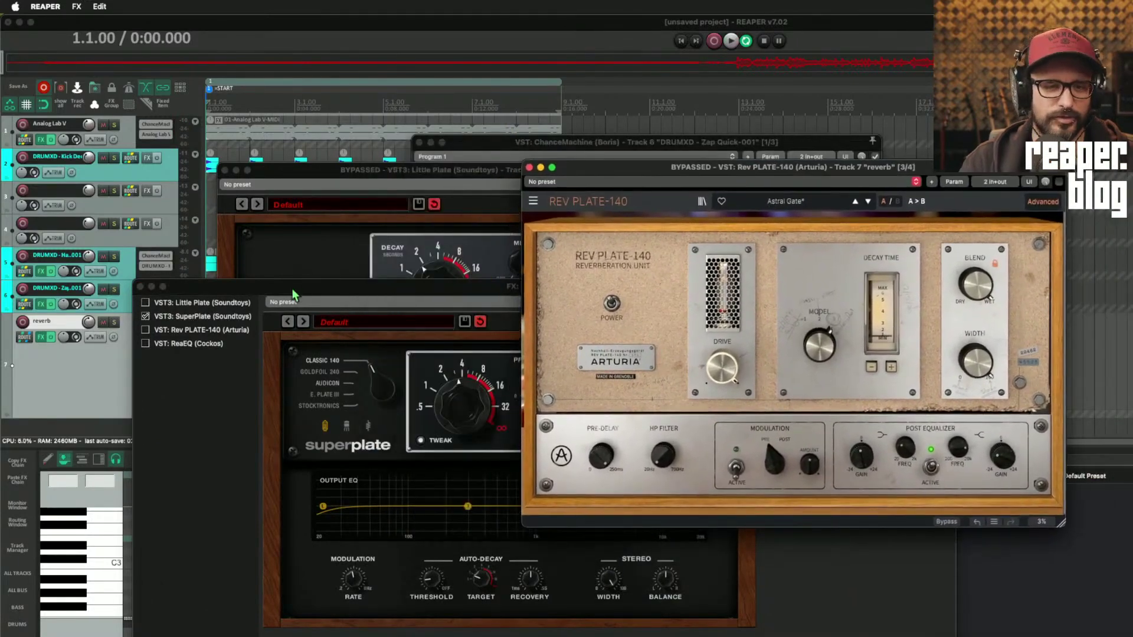
left_click(101, 368)
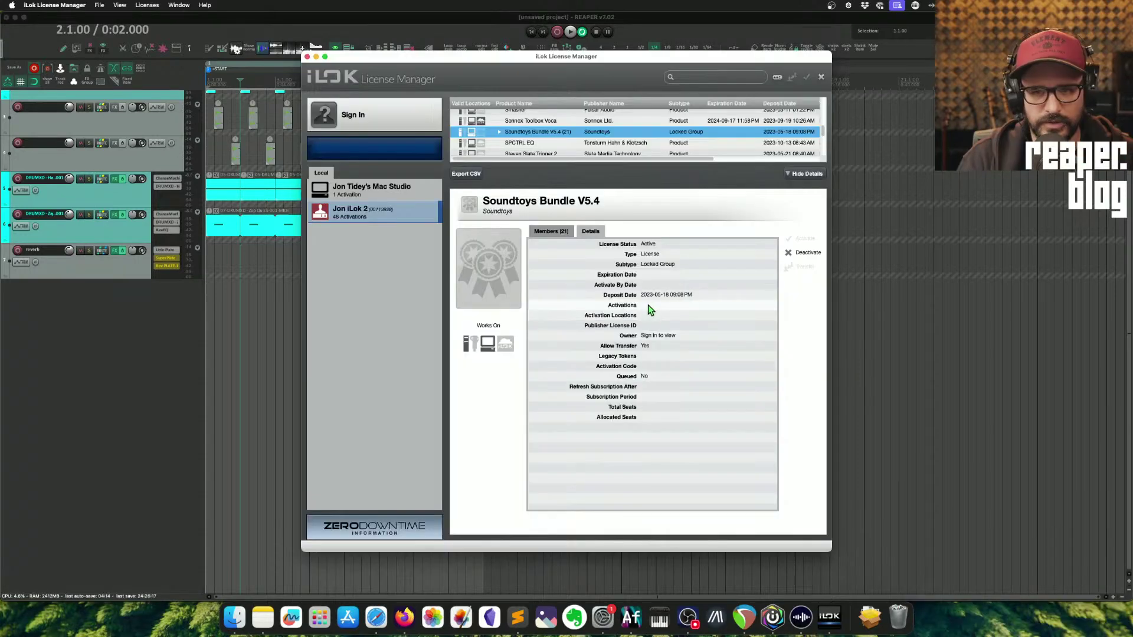
- Examine the Soundtoys Bundle V5.4 activation details and the full licence list in iLok License Manager, and quit it
left_click(652, 308)
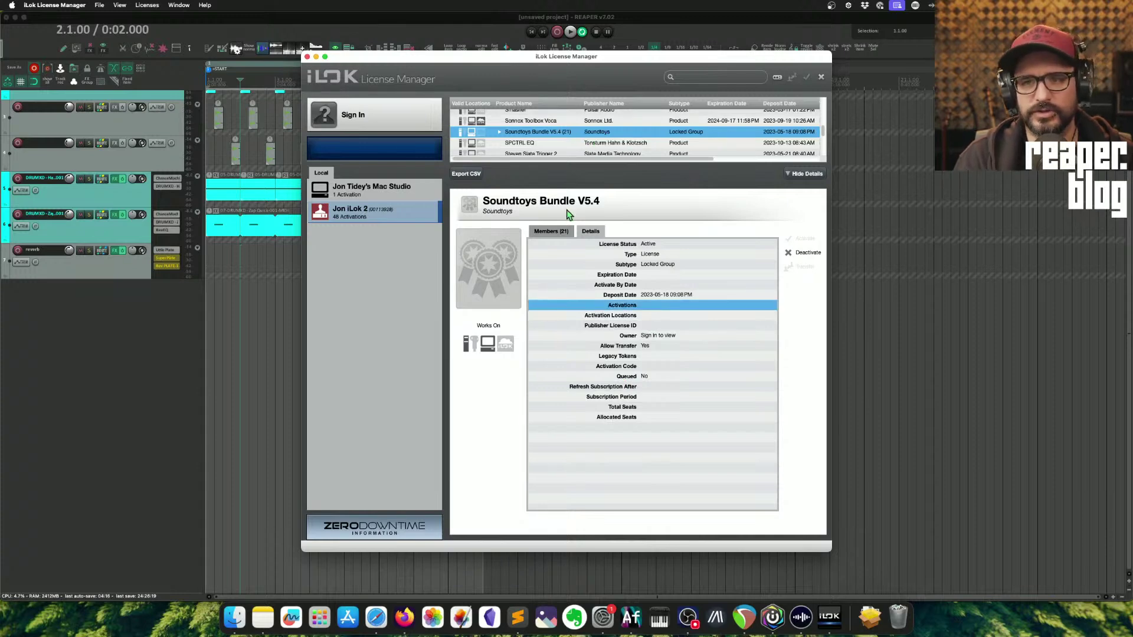
left_click_drag(580, 174, 575, 506)
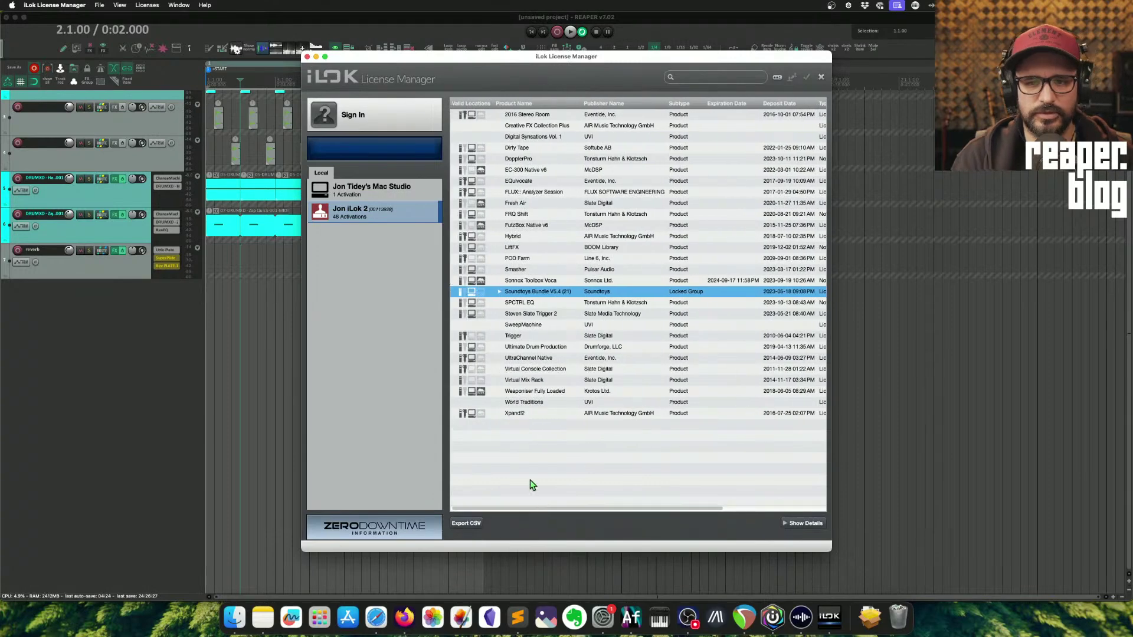
left_click(526, 420)
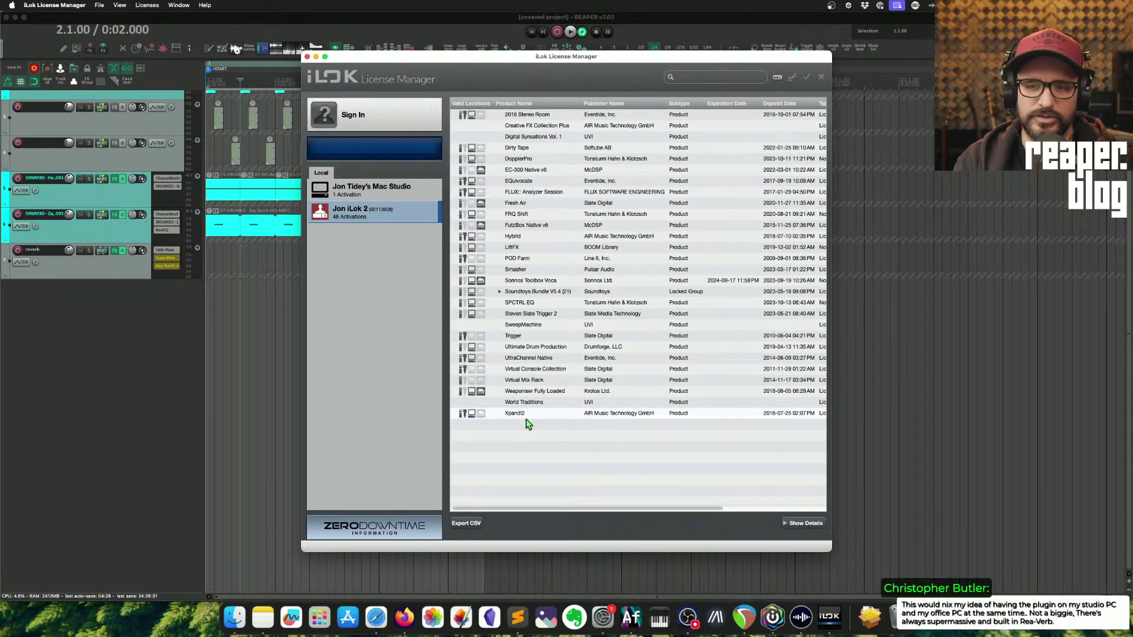
key("super+q")
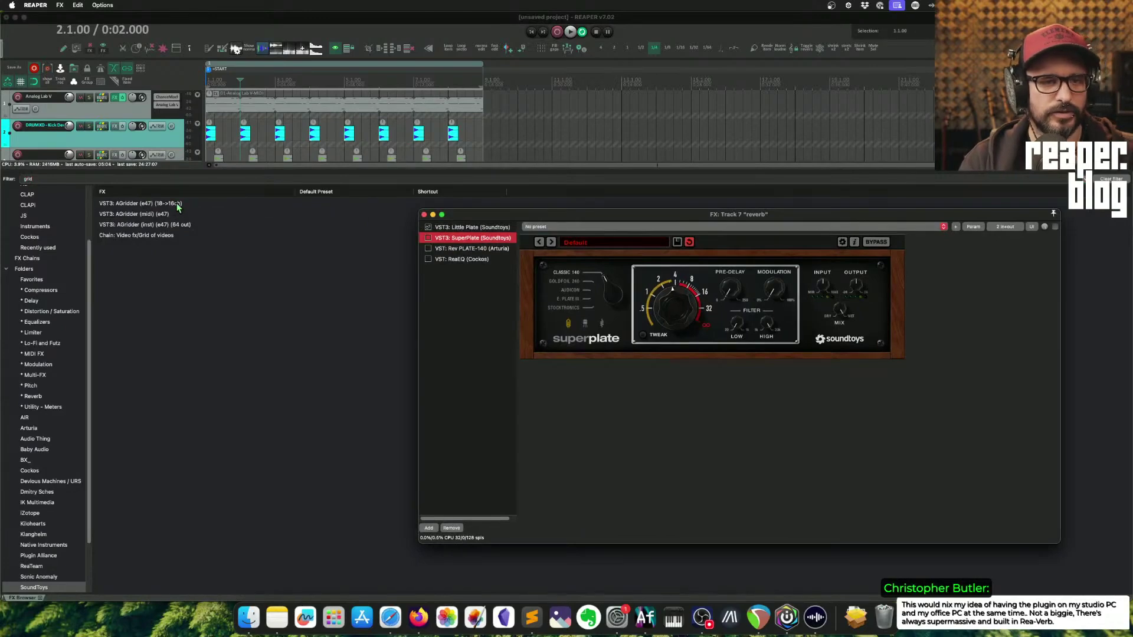
- Add the AGridder (18->16ch) plug-in to the reverb track and look through its settings menu
double_click(177, 203)
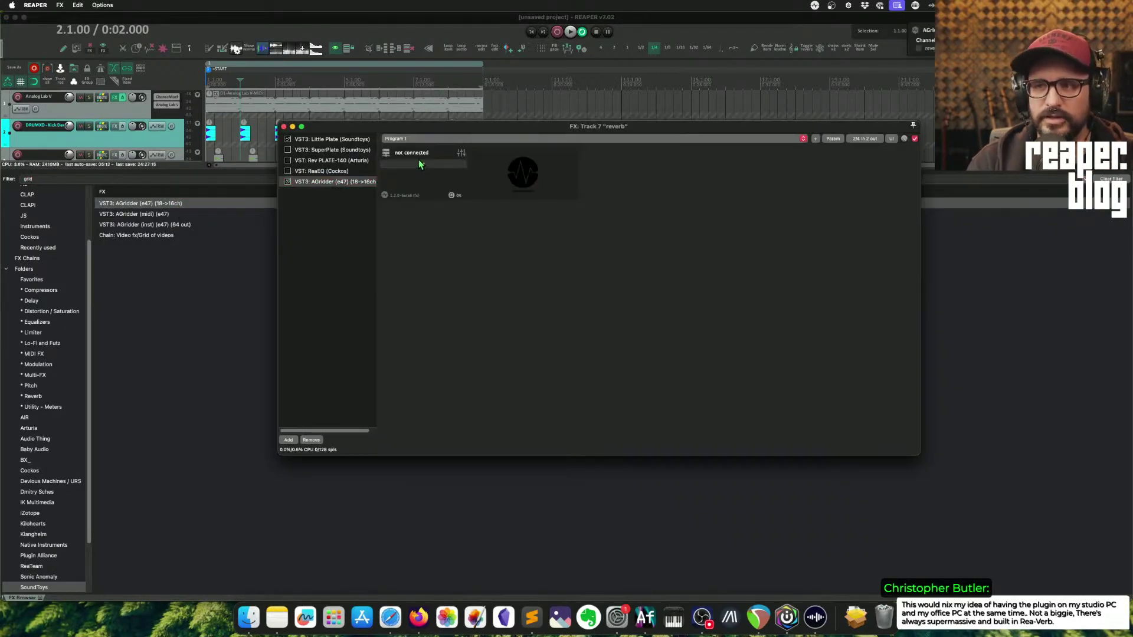
left_click(461, 153)
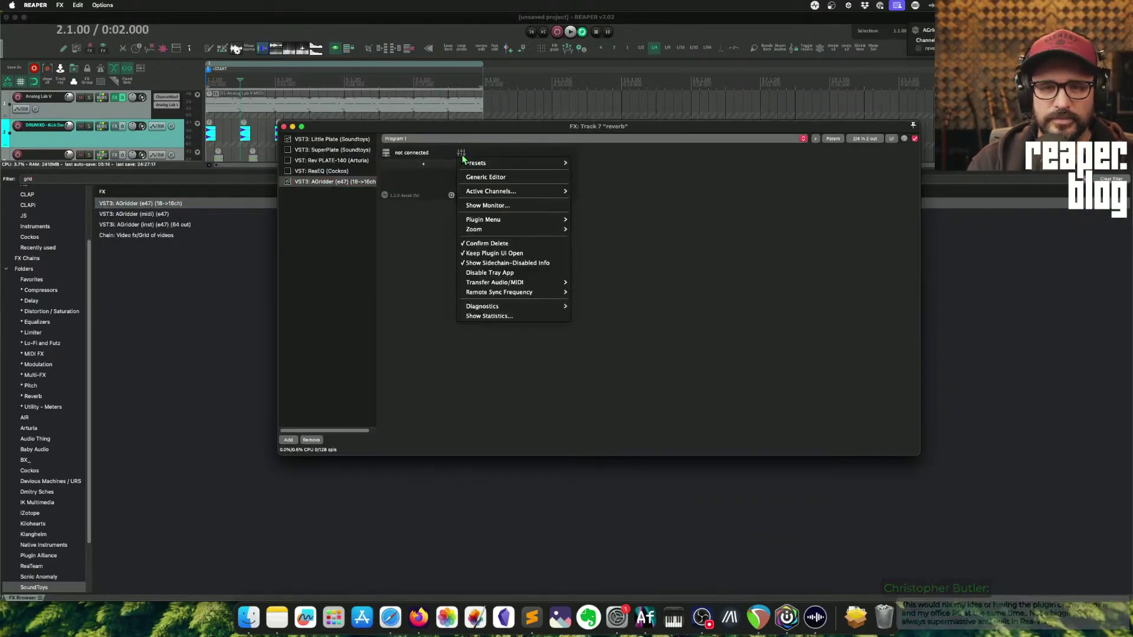
left_click(462, 154)
left_click(461, 154)
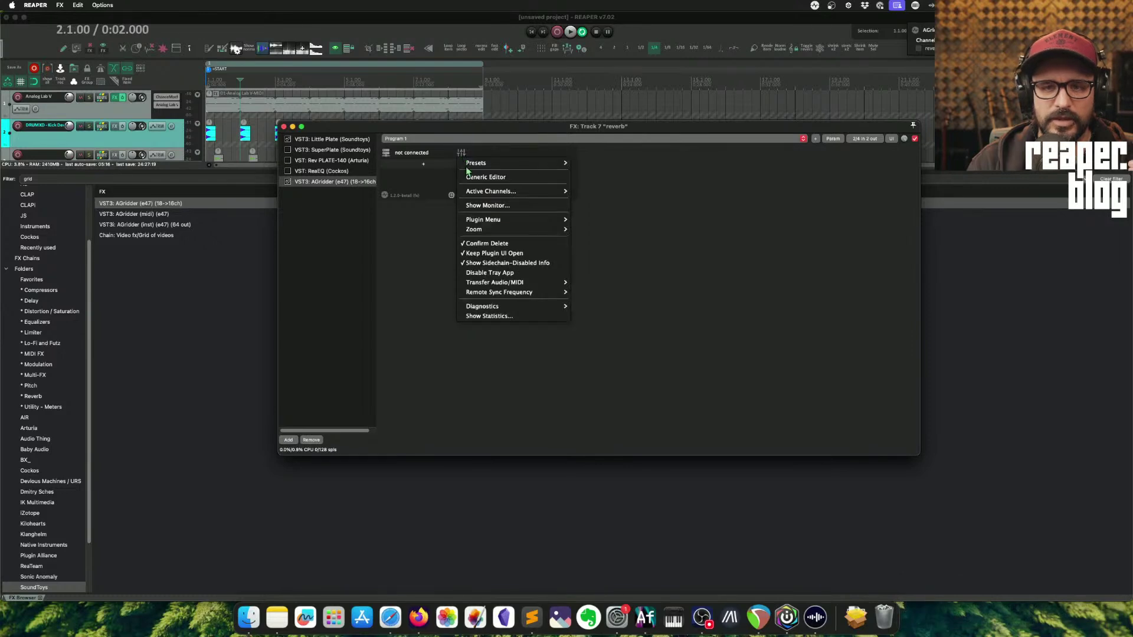
mouse_move(523, 223)
left_click(422, 249)
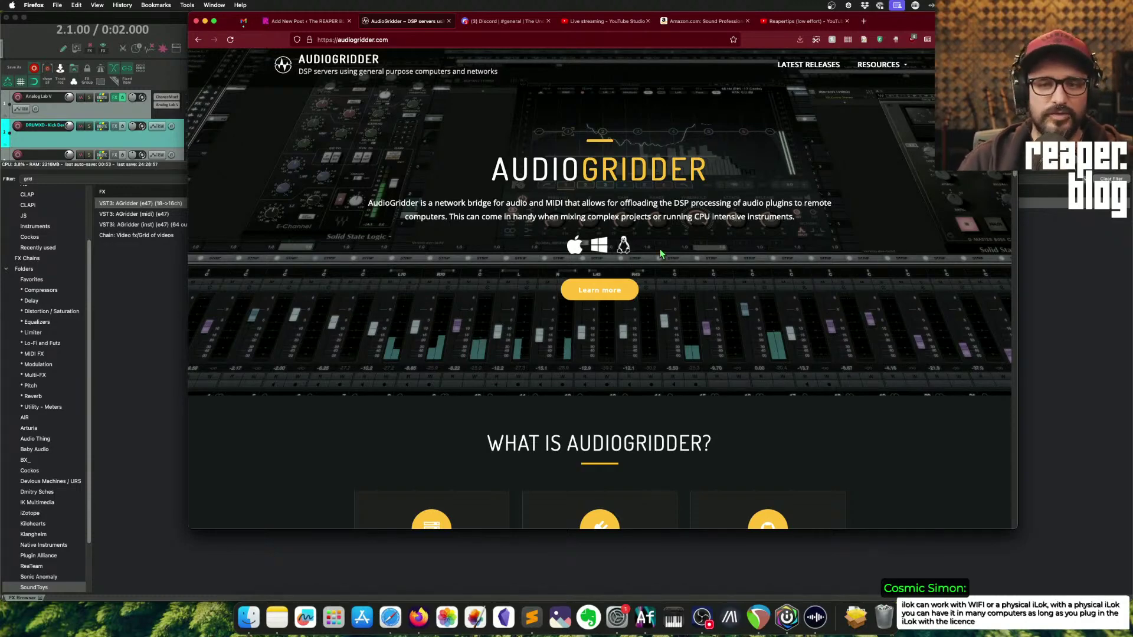
- Read the AudioGridder website's sections on how it works, features, compatibility and latest releases
scroll(651, 347, "down", 10)
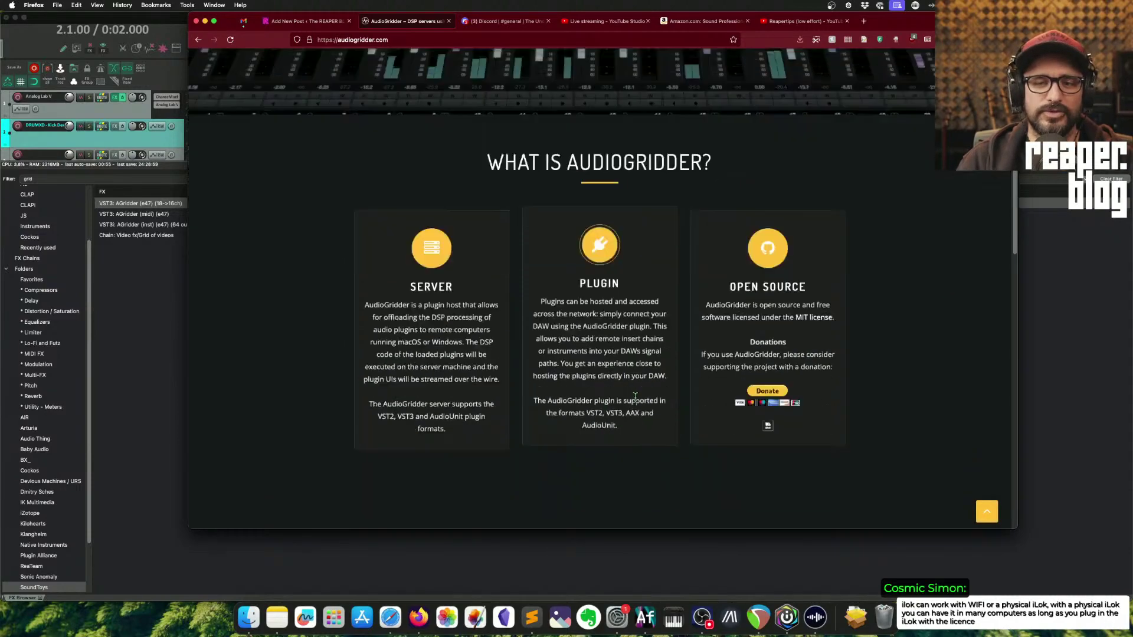
scroll(637, 404, "down", 15)
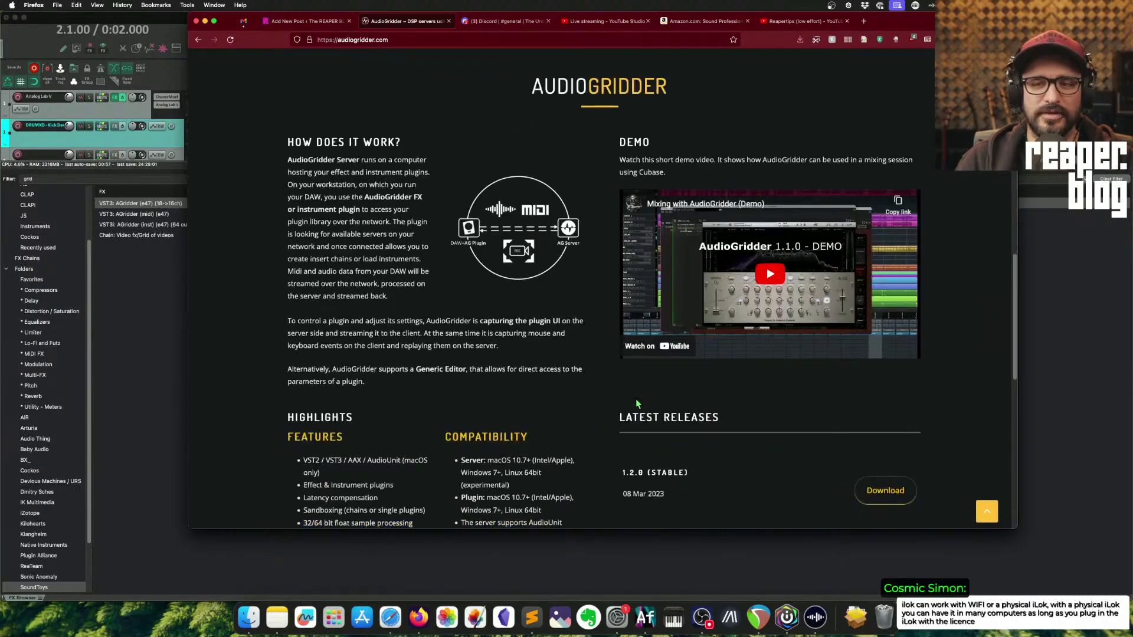
scroll(638, 404, "down", 1)
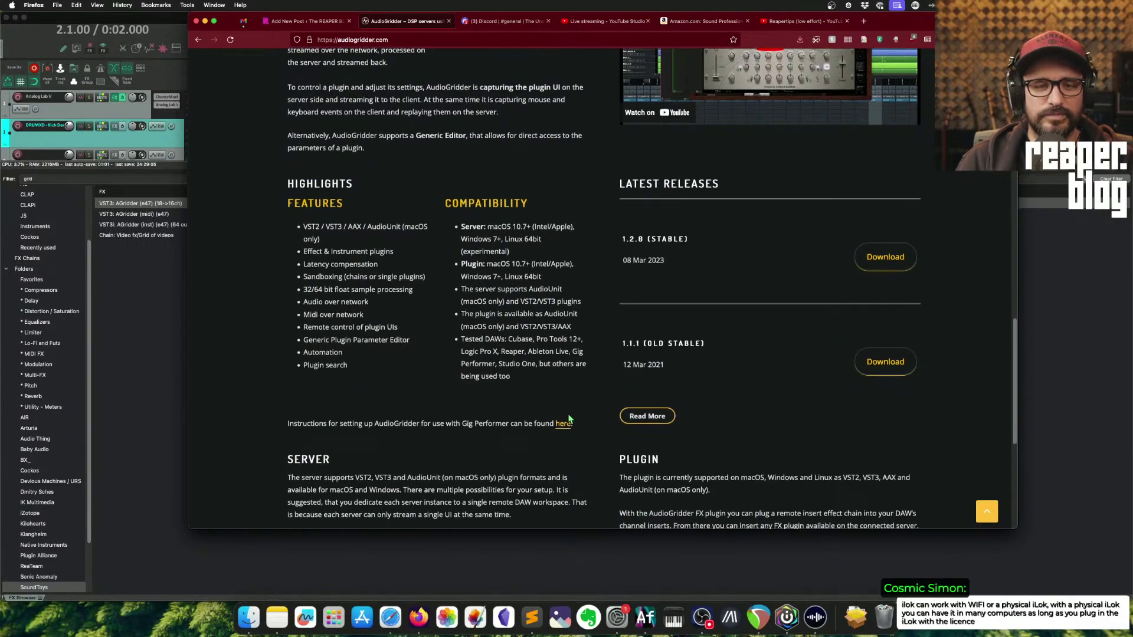
scroll(569, 419, "down", 2)
scroll(568, 416, "up", 20)
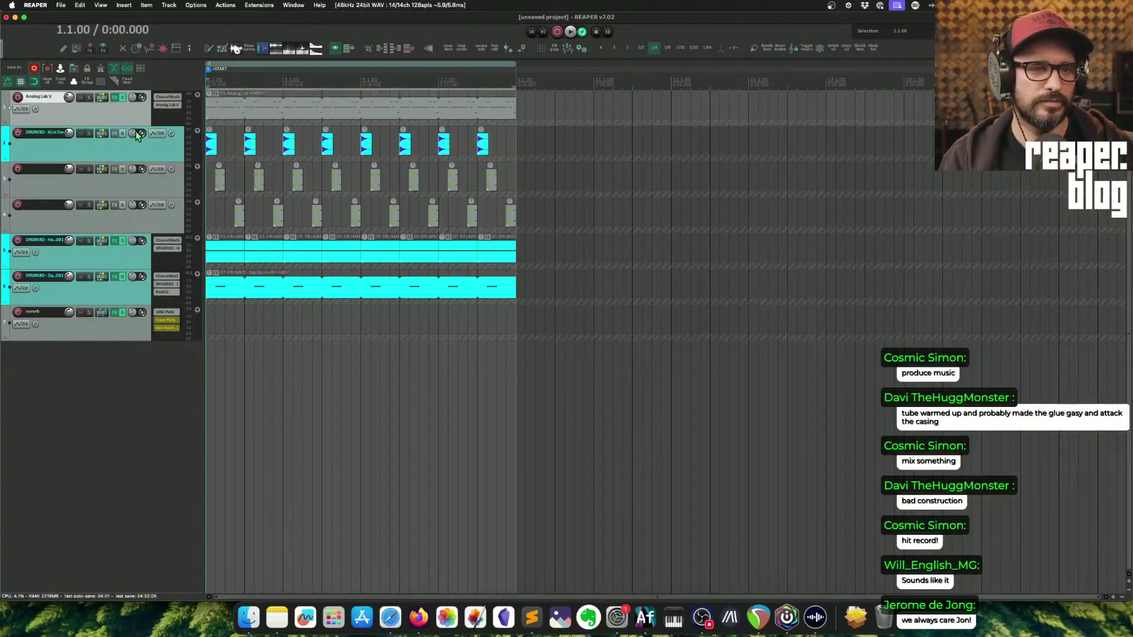
- Delete all the existing tracks from the project and insert one empty track
key("Delete")
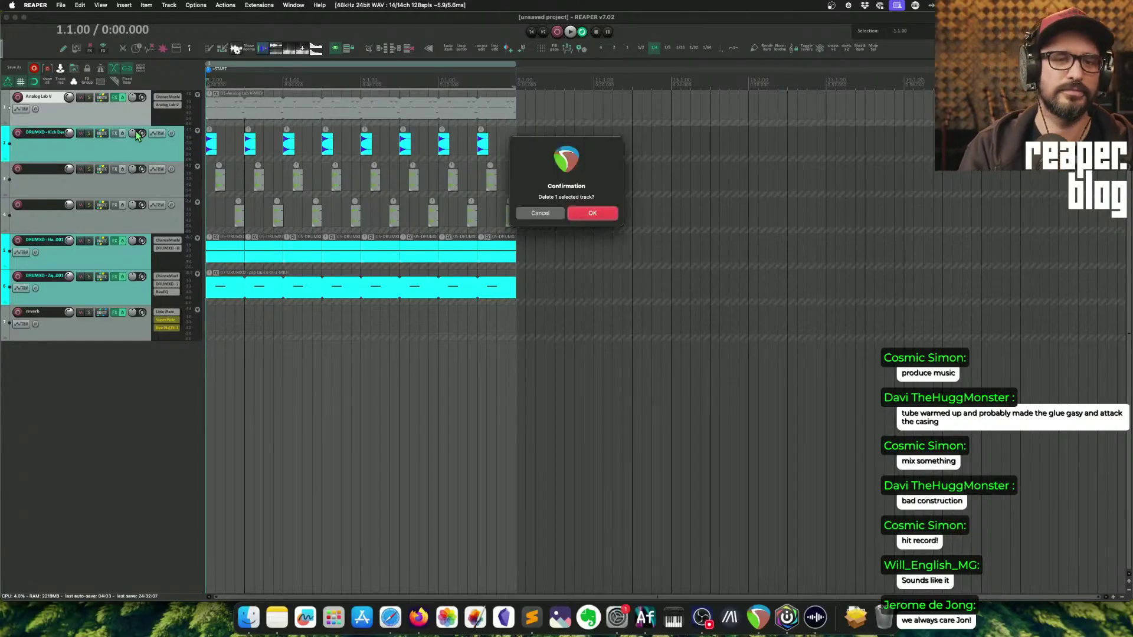
key("Return")
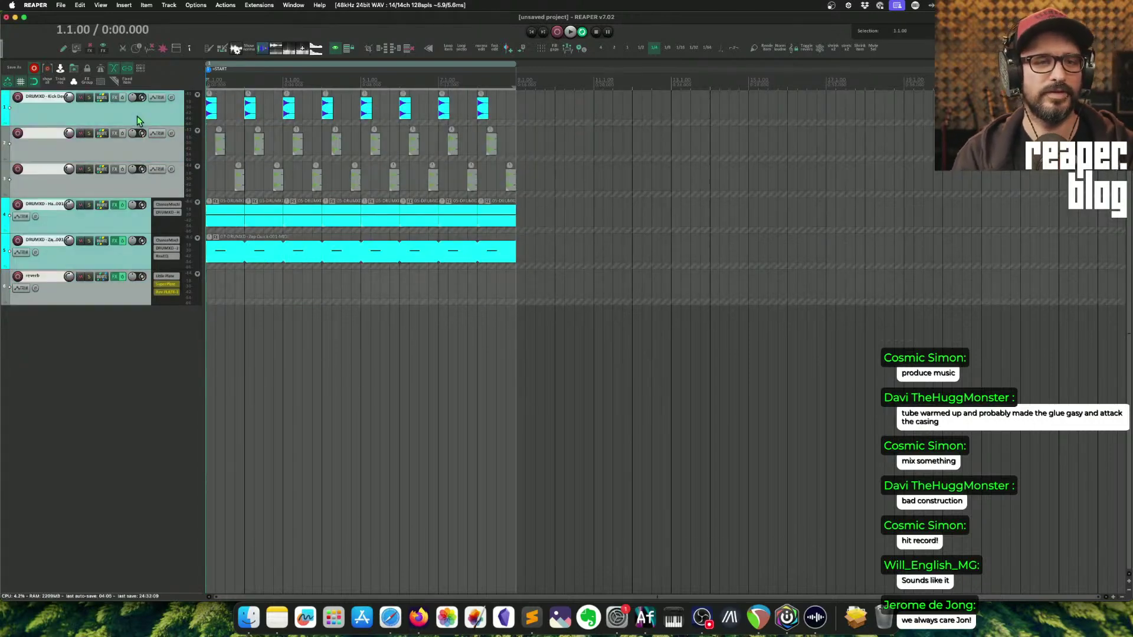
key("Delete")
key("Return")
double_click(132, 114)
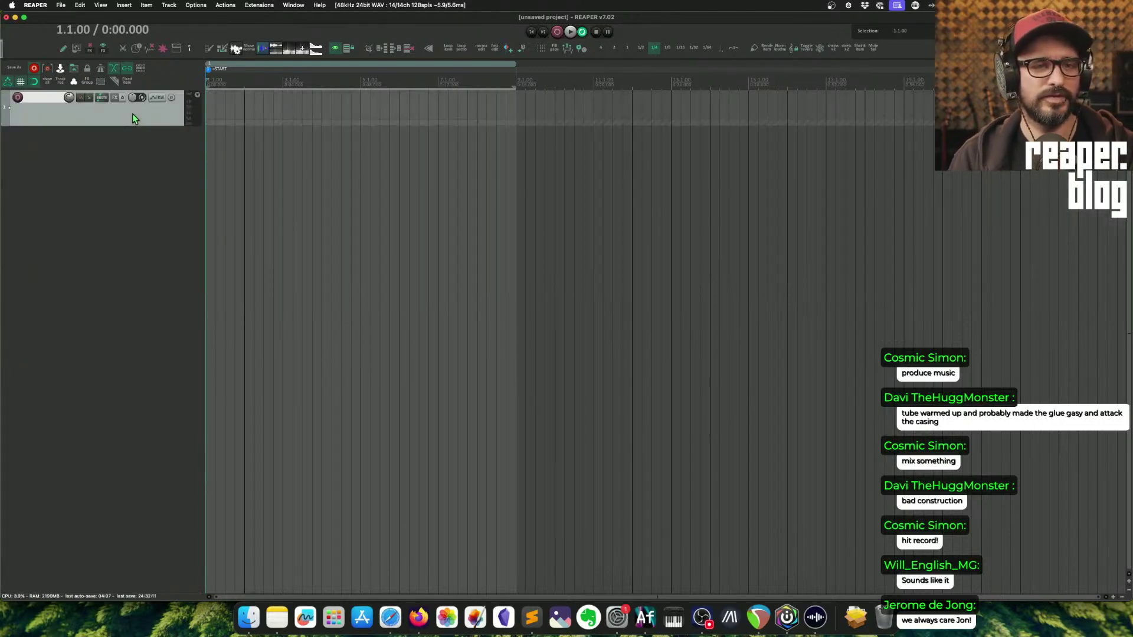
- Set up the new track with the OVERKILL container and stereo SPDIF L/ADAT 1 / SPDIF R/ADAT 2 input, and bypass the container
left_click(116, 98)
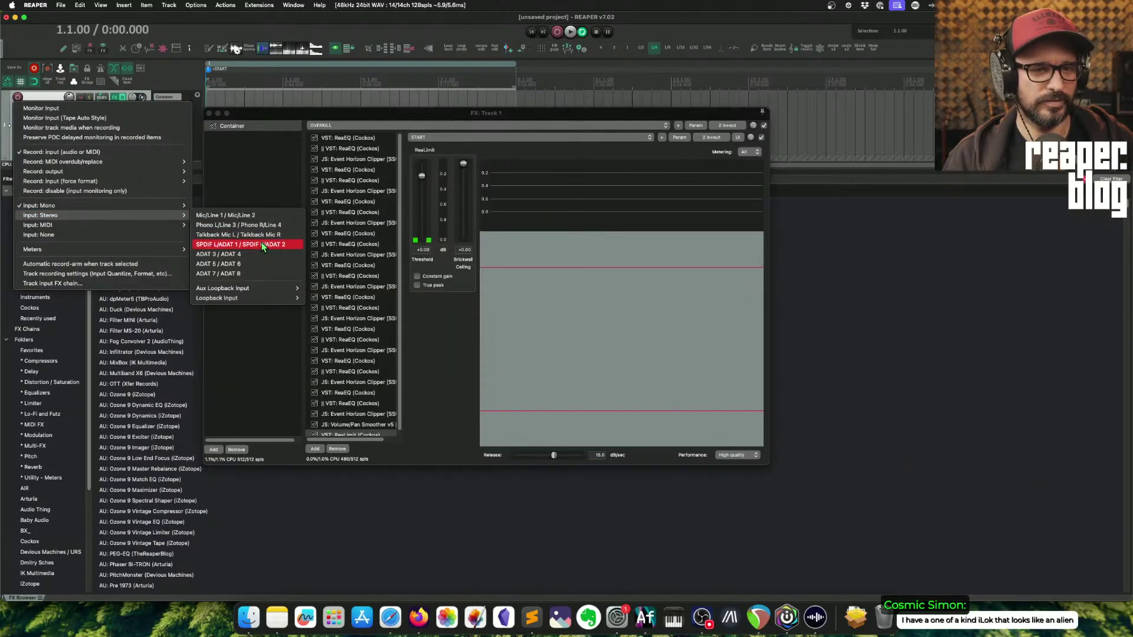
left_click(262, 246)
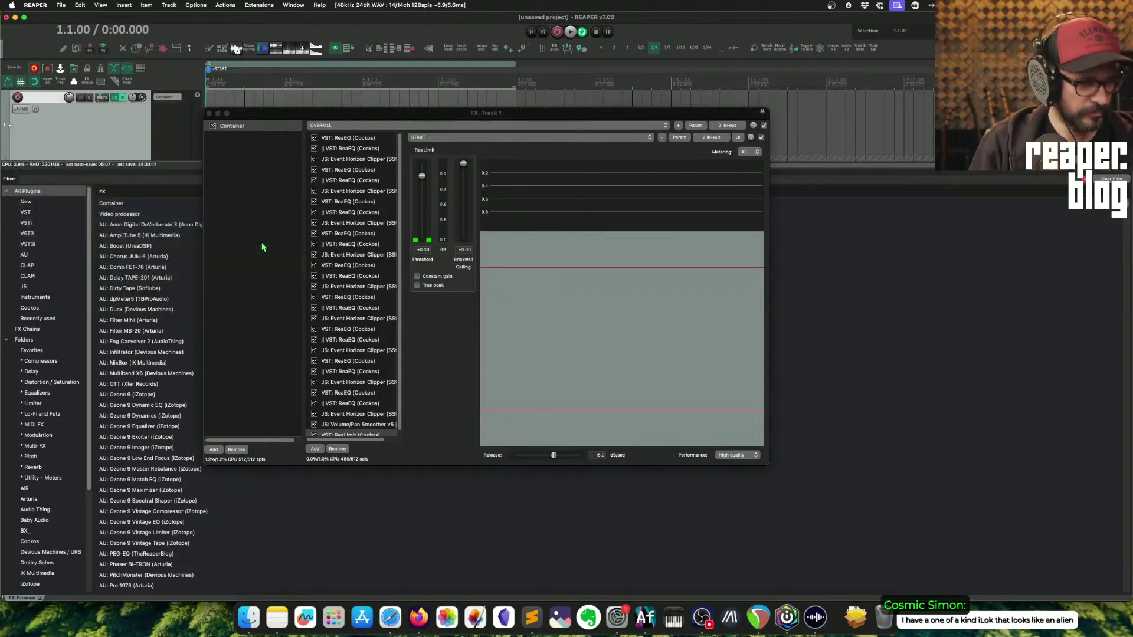
left_click(79, 120)
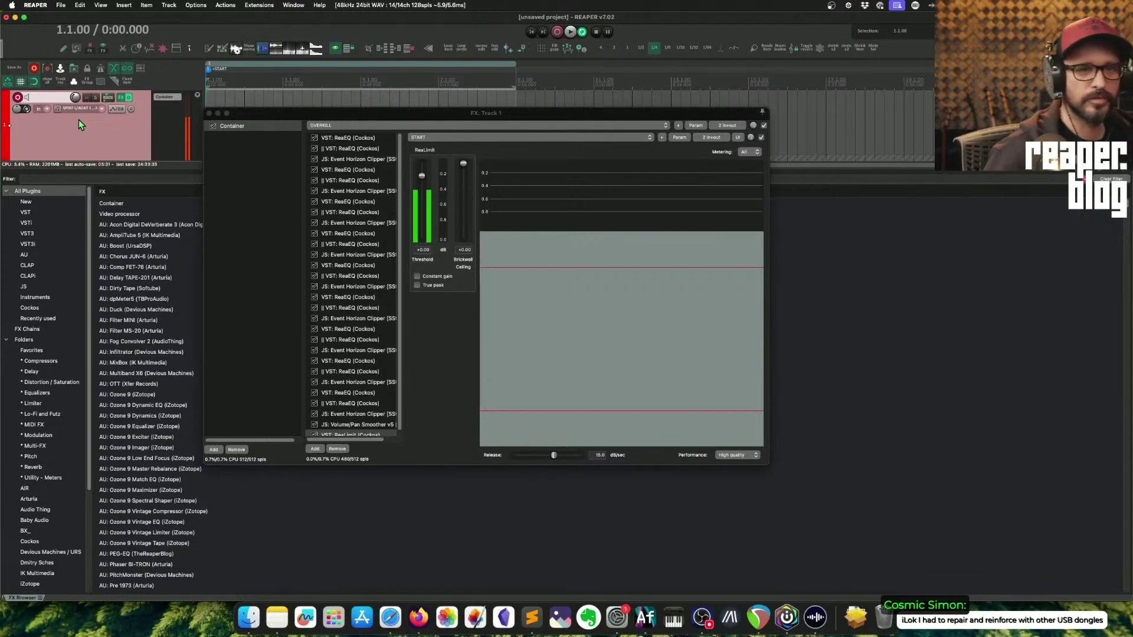
left_click(213, 128)
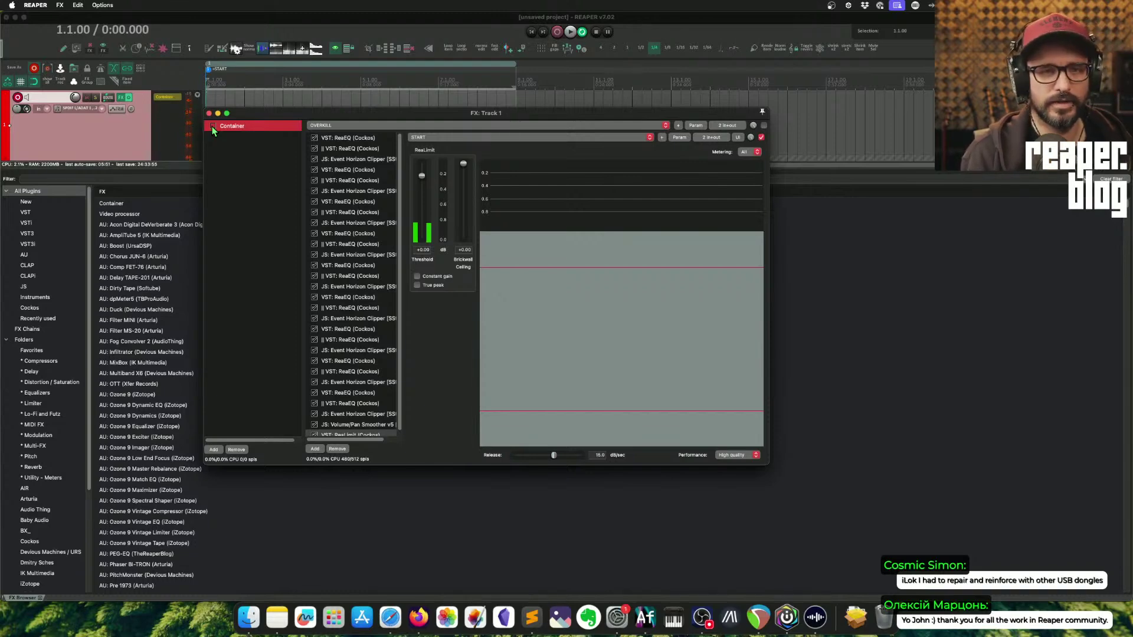
- Enable the OVERKILL container on Track 1 and open its first ReaEQ while the input signal runs through it
left_click(213, 126)
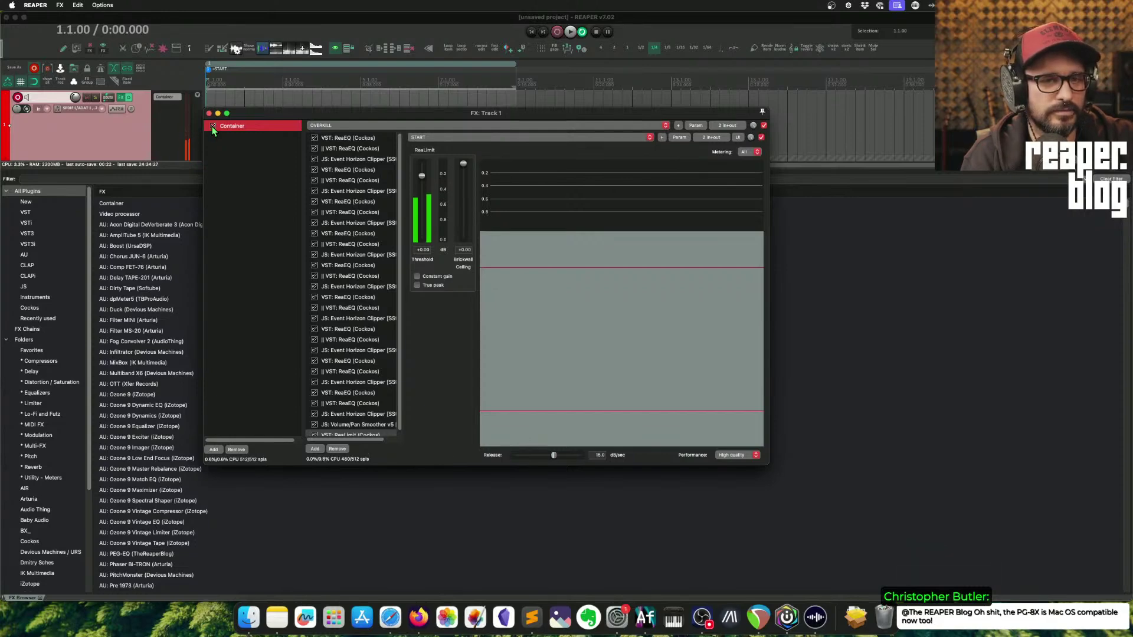
left_click(337, 139)
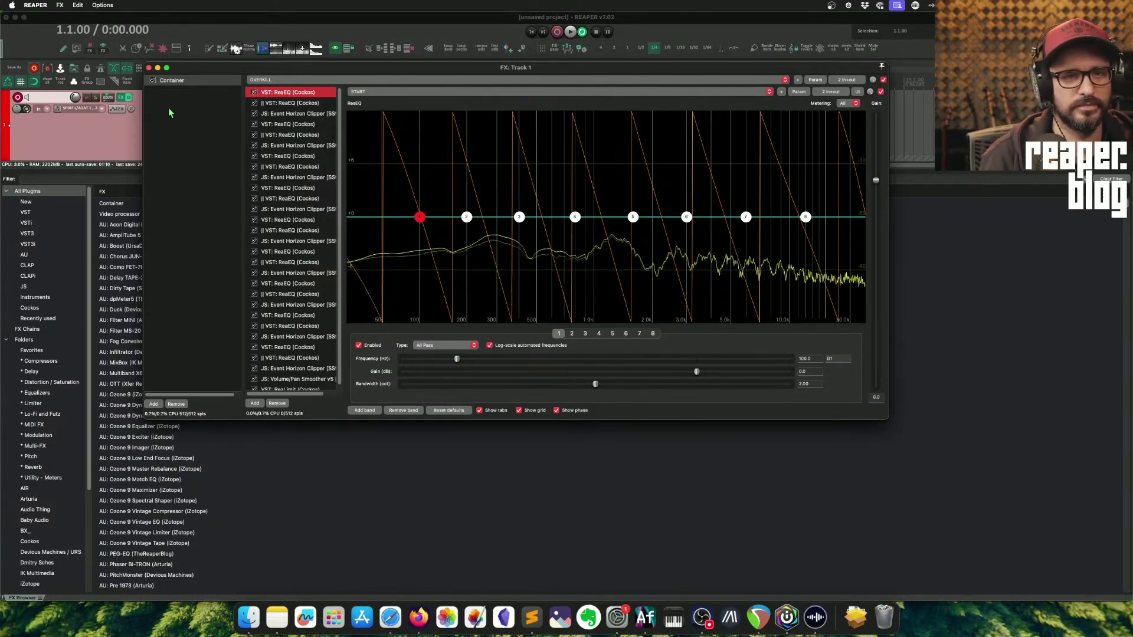
left_click(153, 81)
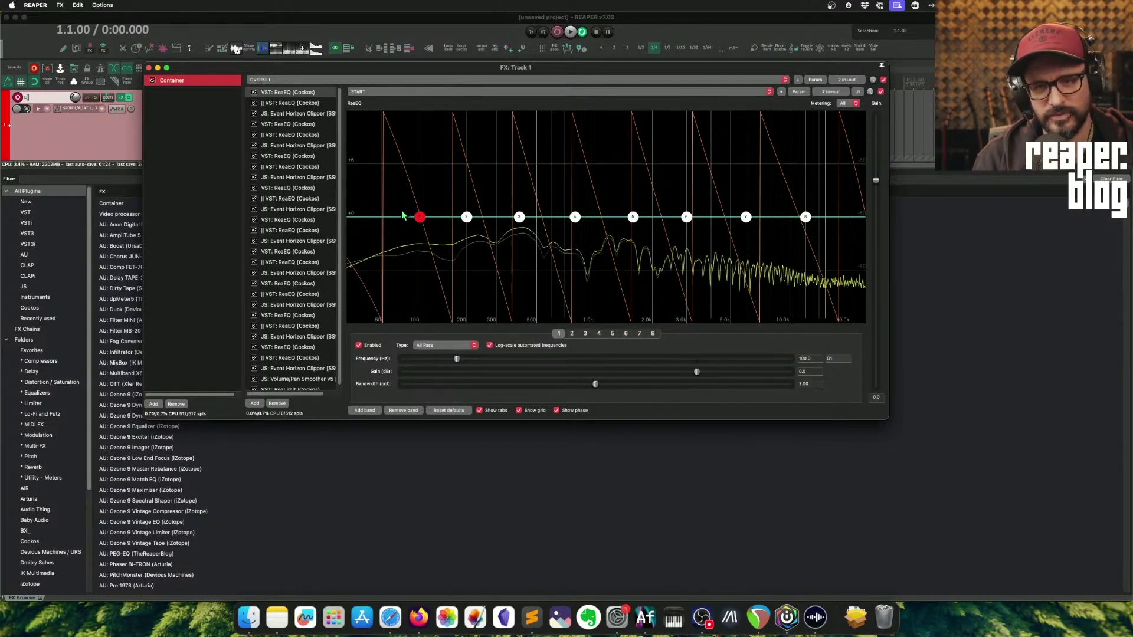
- View the first stage's parallel ReaEQ and Event Horizon Clipper, and bypass all the ReaEQ and clipper stages after it
left_click(311, 102)
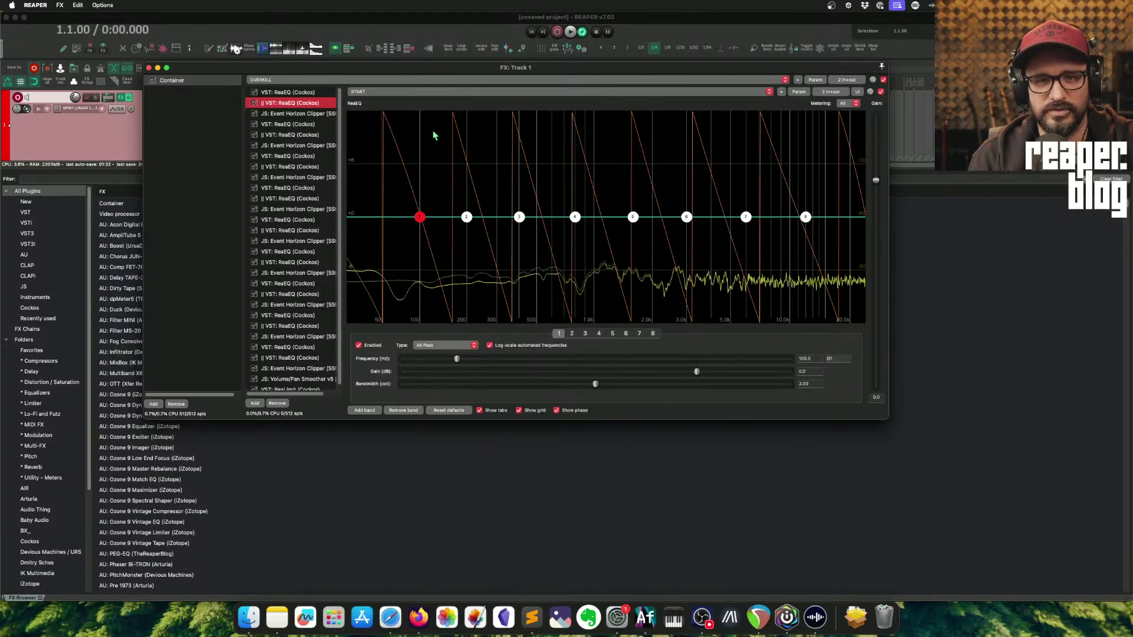
left_click(313, 114)
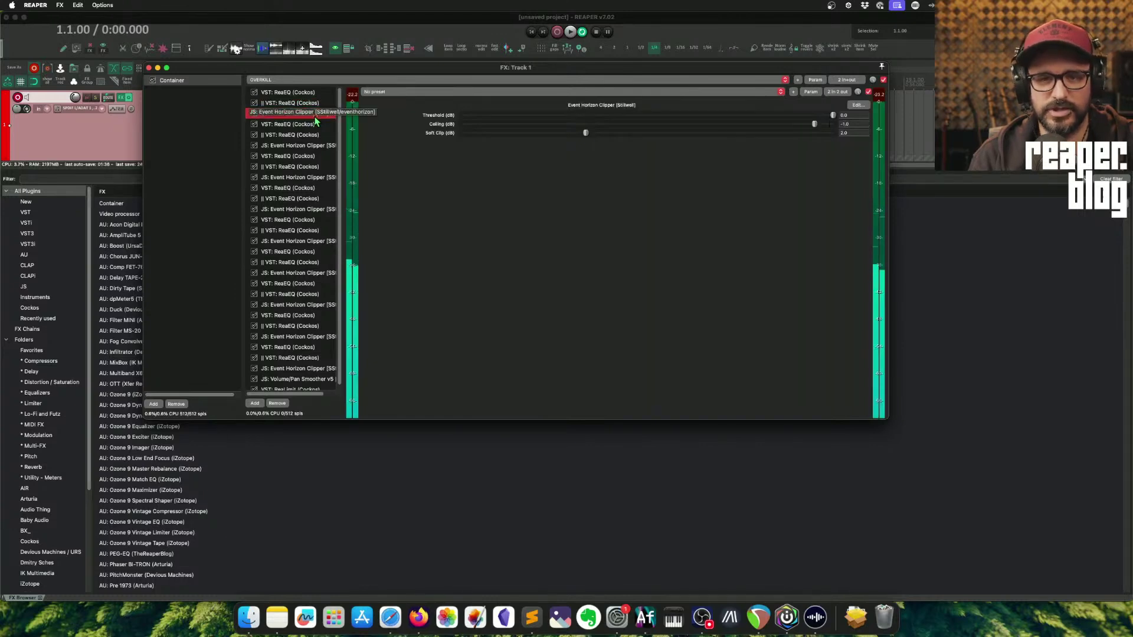
left_click(302, 125)
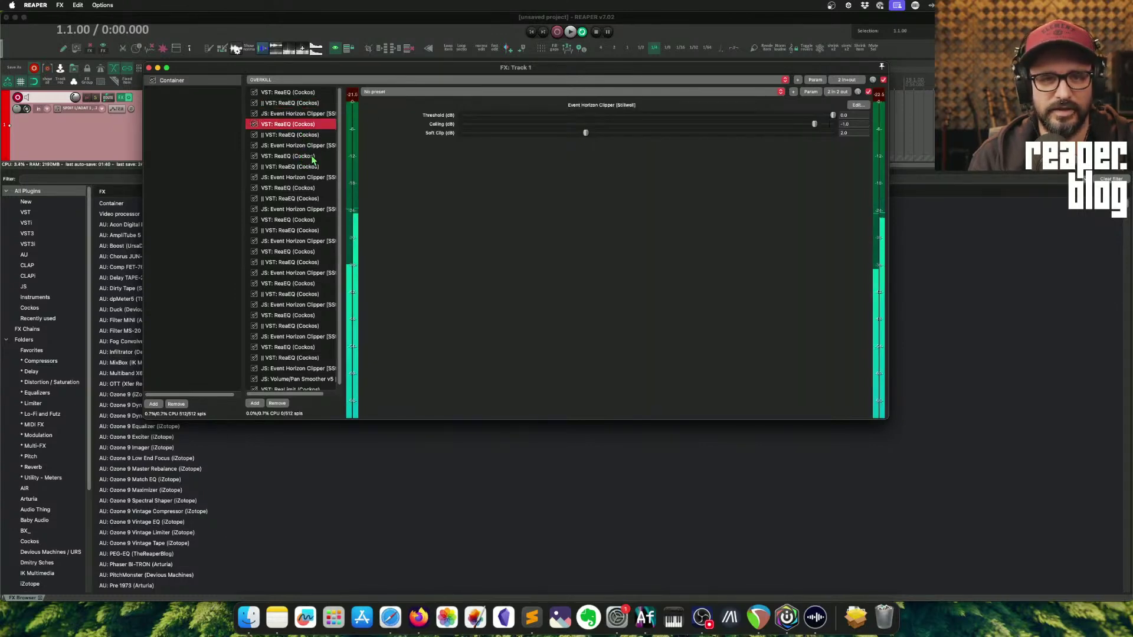
scroll(327, 184, "down", 1)
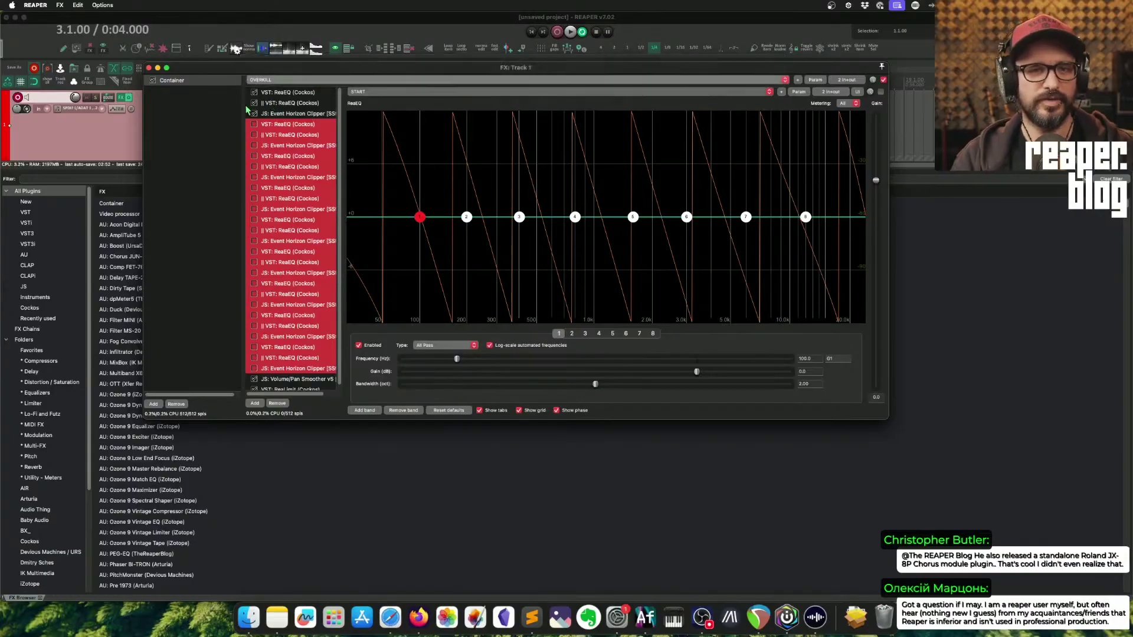
- Examine the first stage's two ReaEQs and clipper, comparing the sound with the parallel ReaEQ bypassed and enabled
left_click(296, 93)
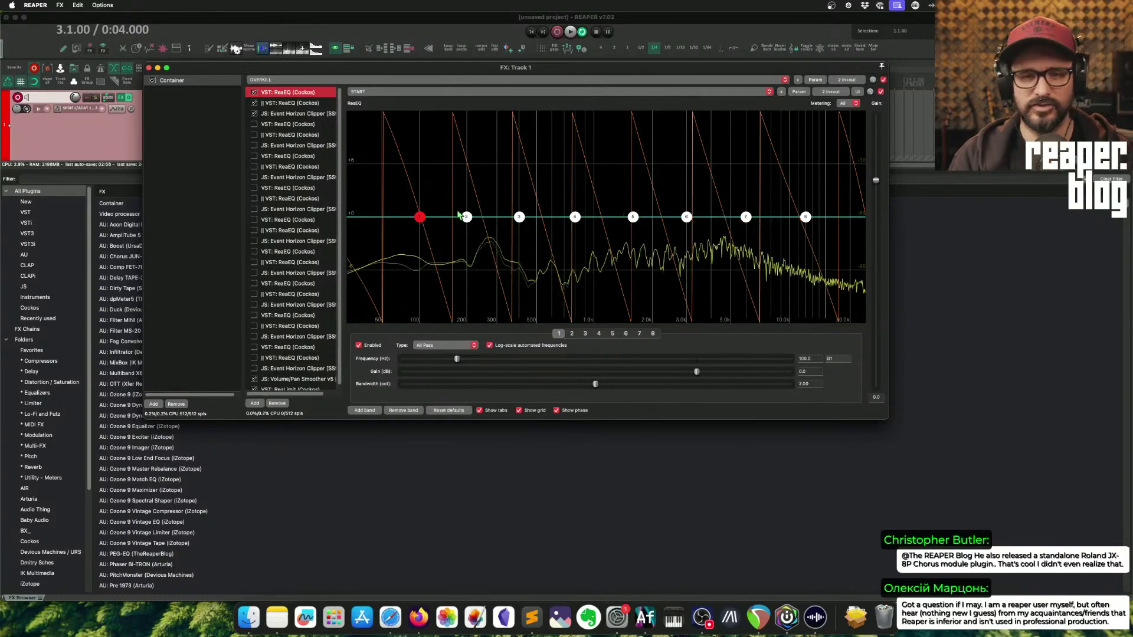
left_click(272, 113)
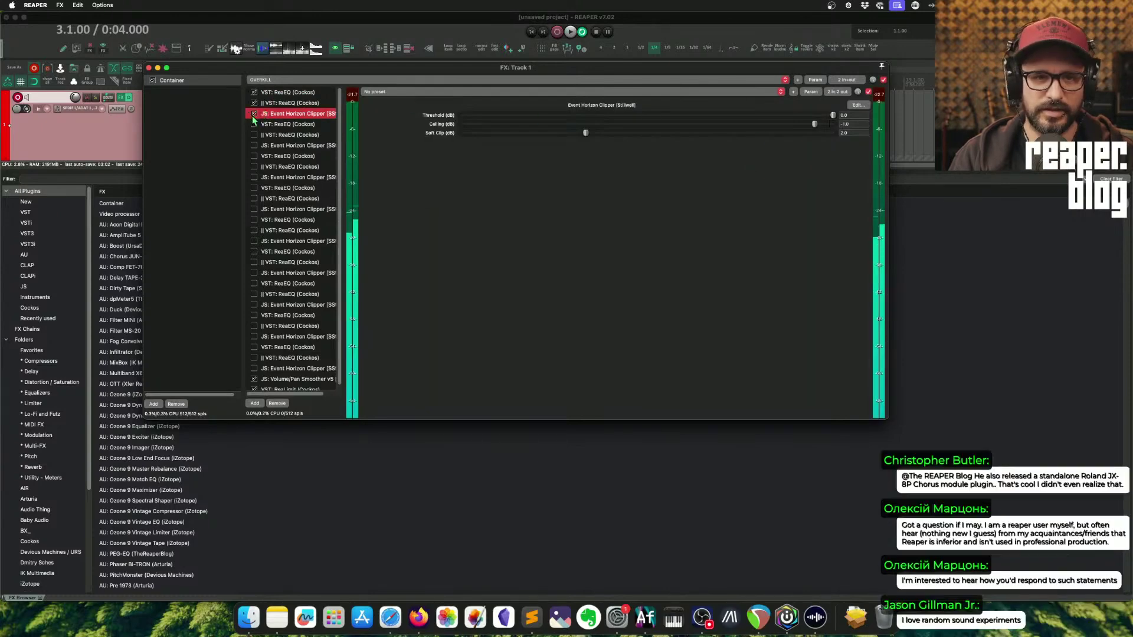
left_click(277, 103)
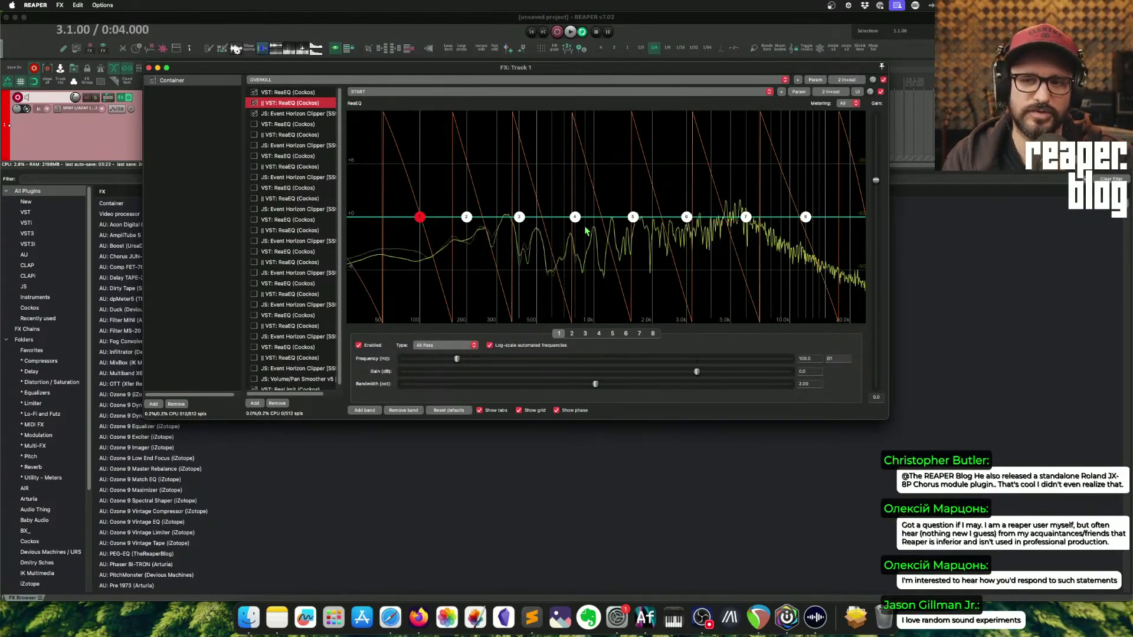
left_click(254, 102)
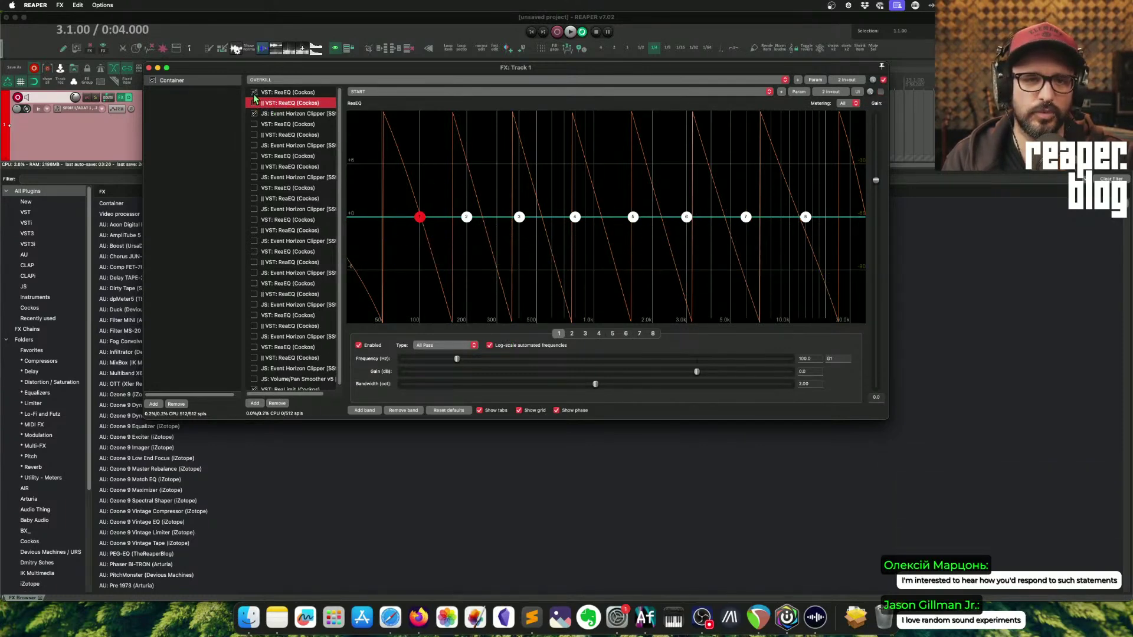
left_click(254, 103)
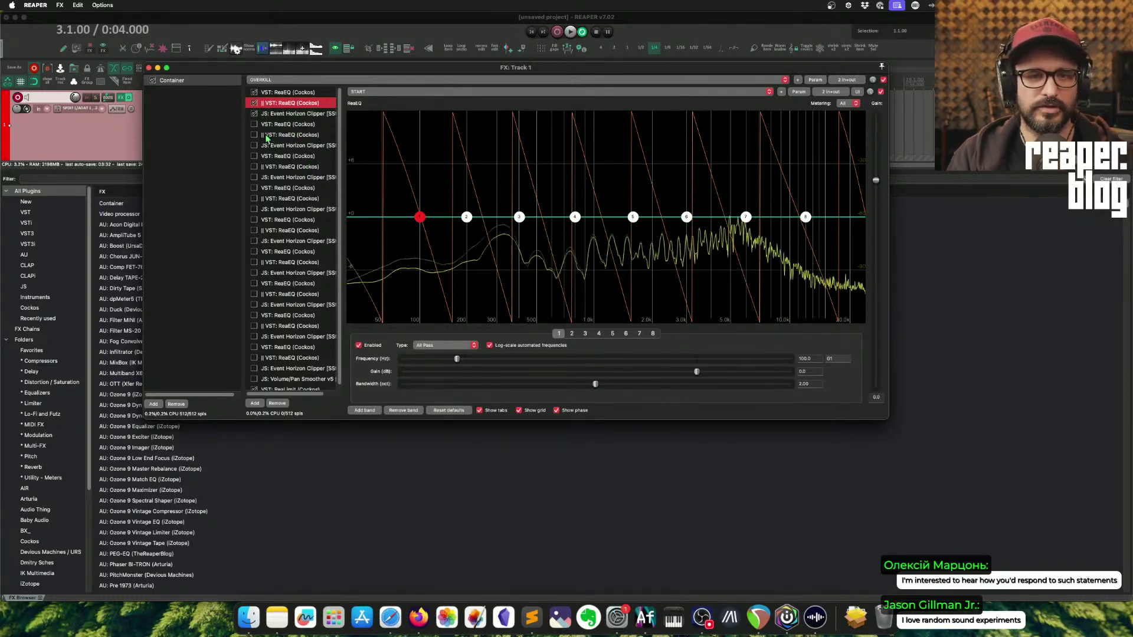
- Re-enable the second and third stages of the container, each made of two ReaEQs and an Event Horizon Clipper
left_click(282, 124)
left_click(299, 147, "shift")
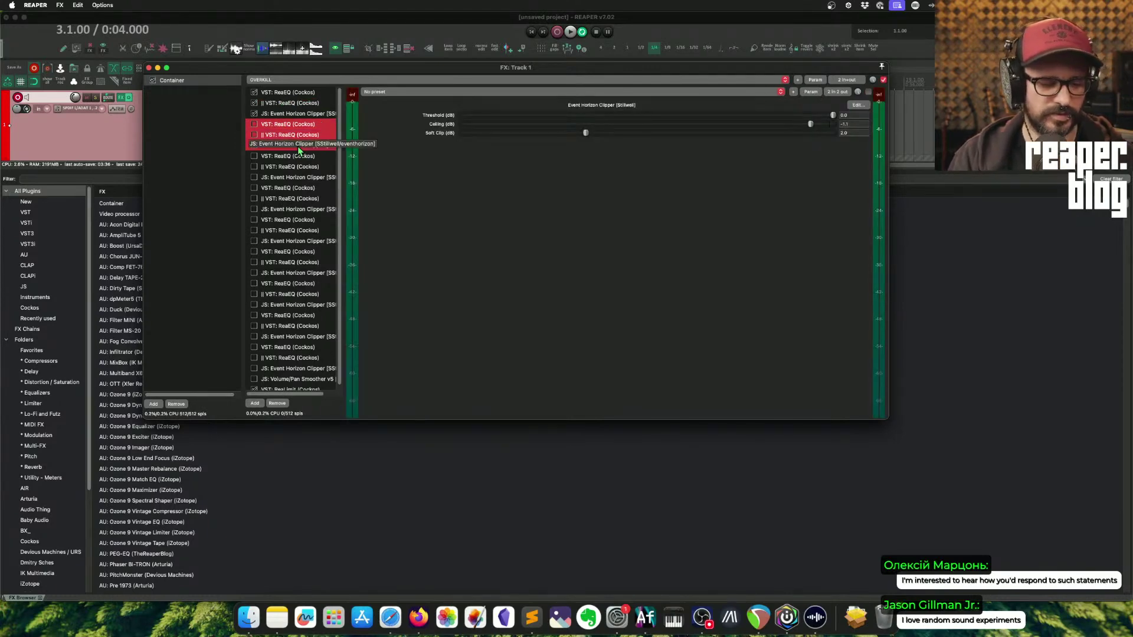
key("super+b")
left_click(295, 156)
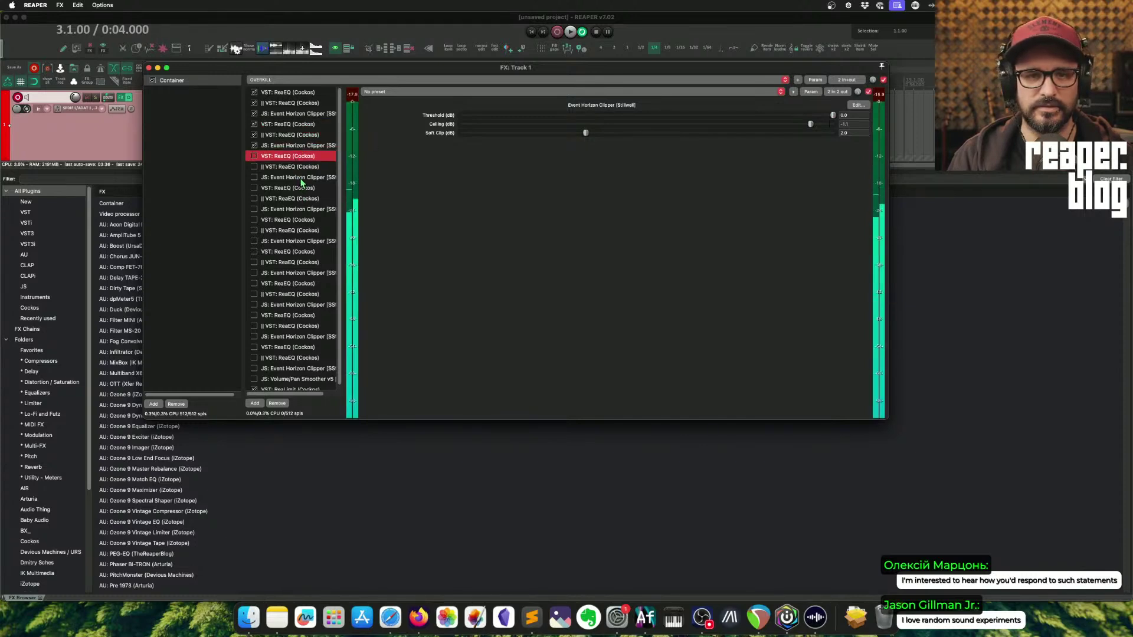
left_click(301, 178, "shift")
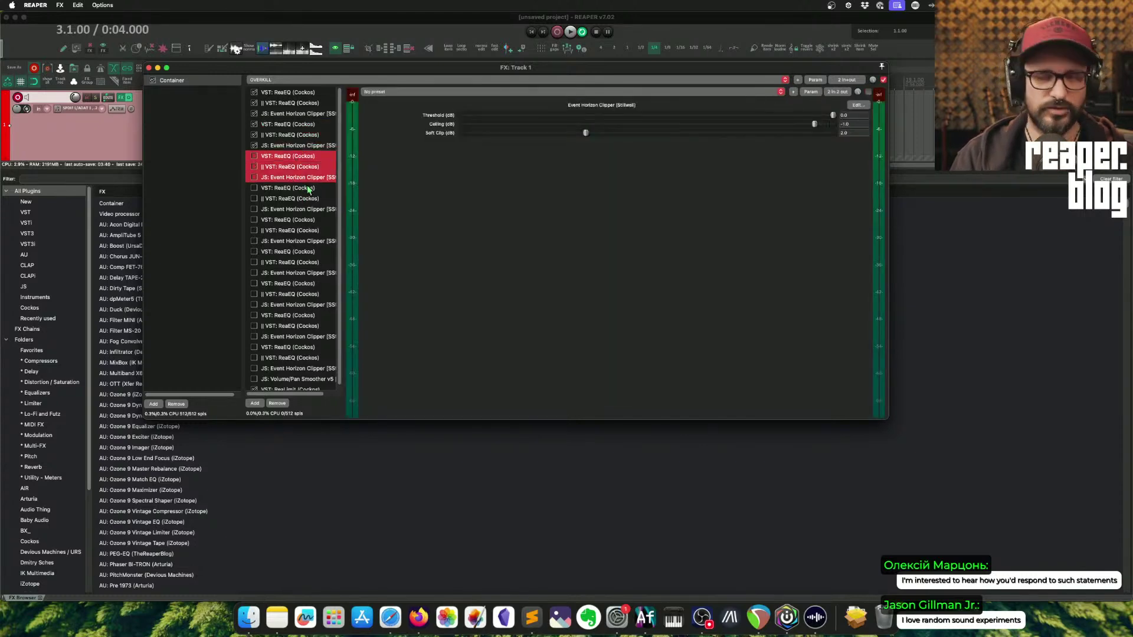
key("super+b")
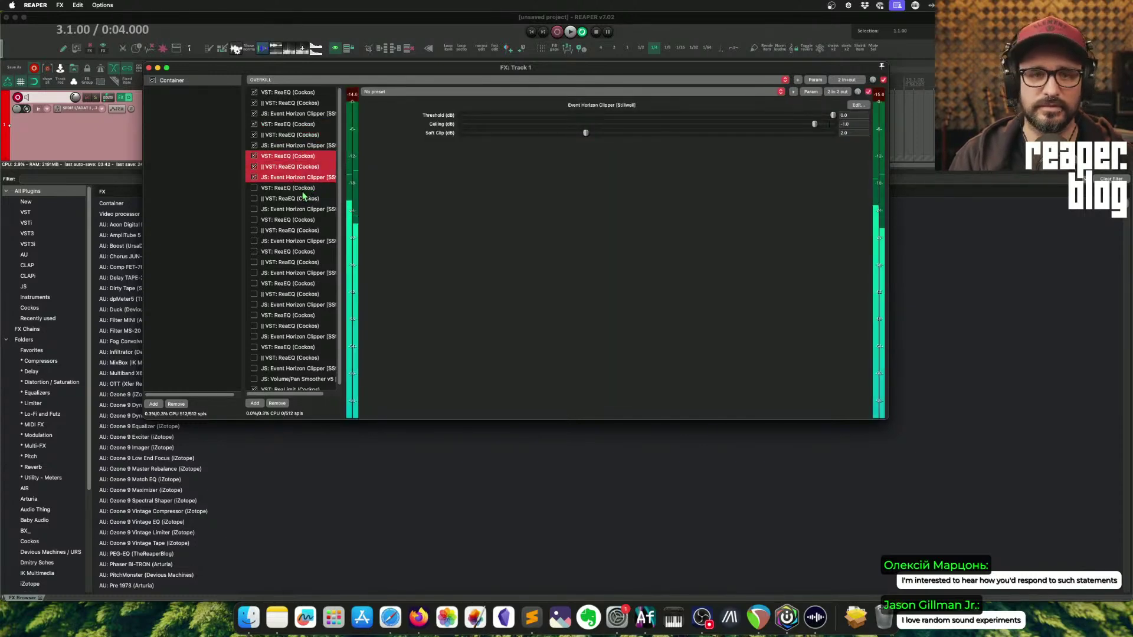
- Re-enable the fourth and fifth stages of two ReaEQs and an Event Horizon Clipper each
left_click(307, 188)
left_click(307, 210, "shift")
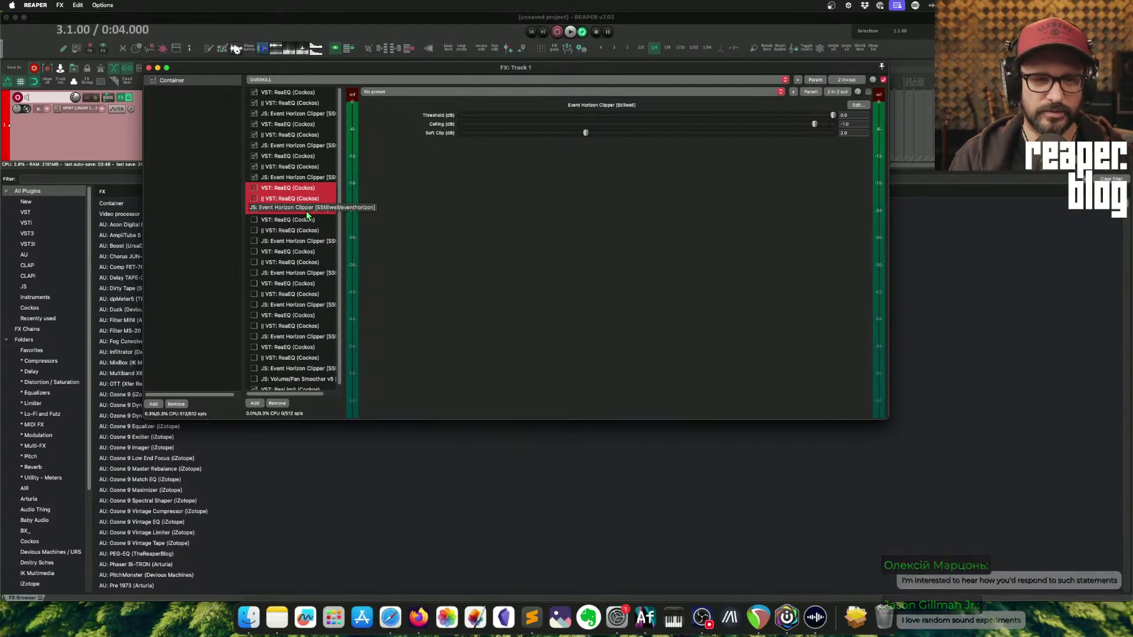
key("super+b")
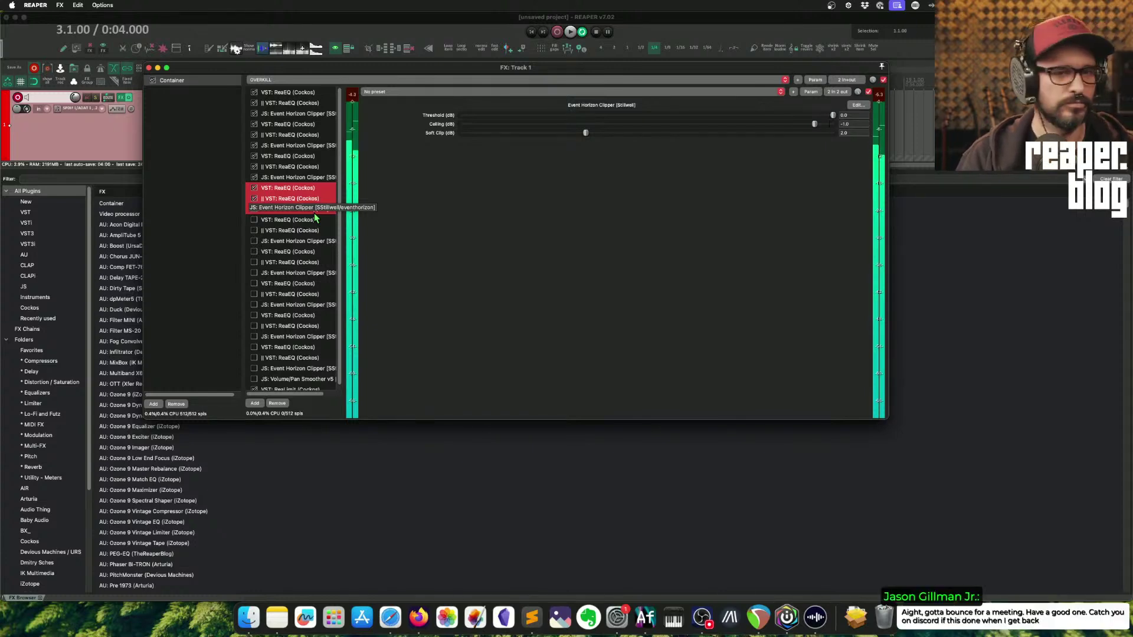
left_click(304, 220)
left_click(304, 247, "shift")
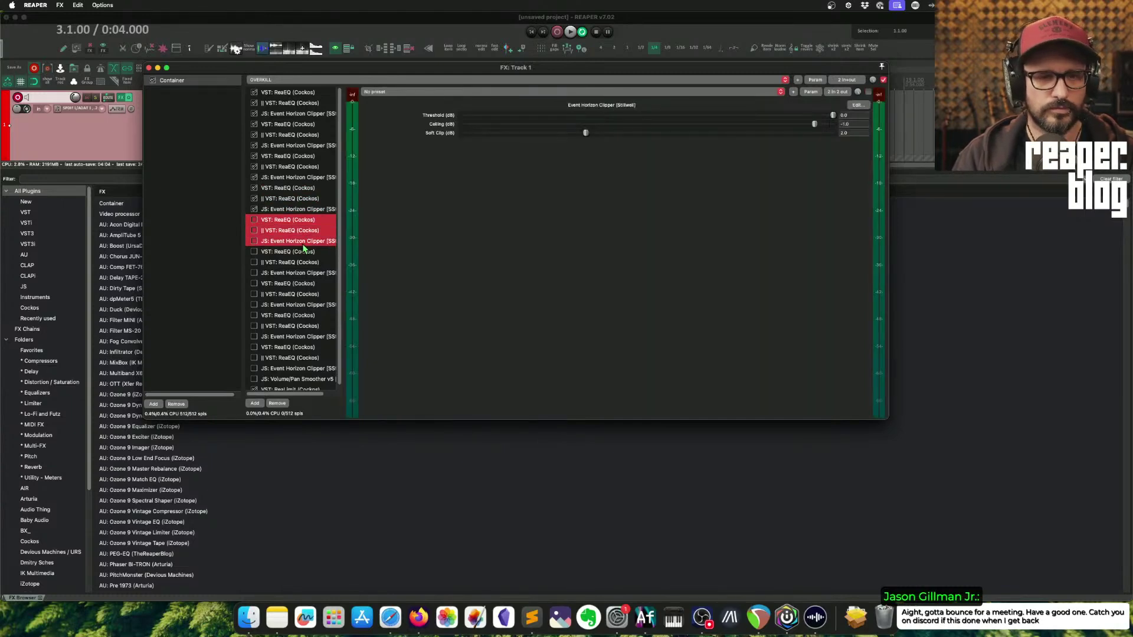
key("super+b")
- Re-enable the sixth and seventh groups of two ReaEQs plus Event Horizon Clipper in the container
left_click(303, 255)
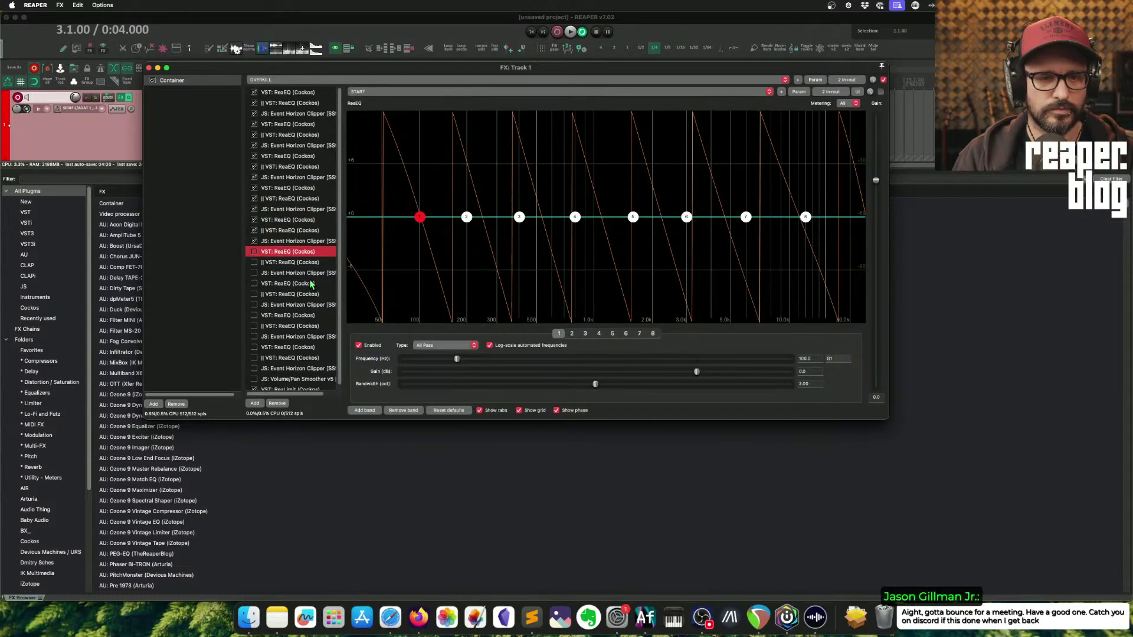
left_click(313, 275, "shift")
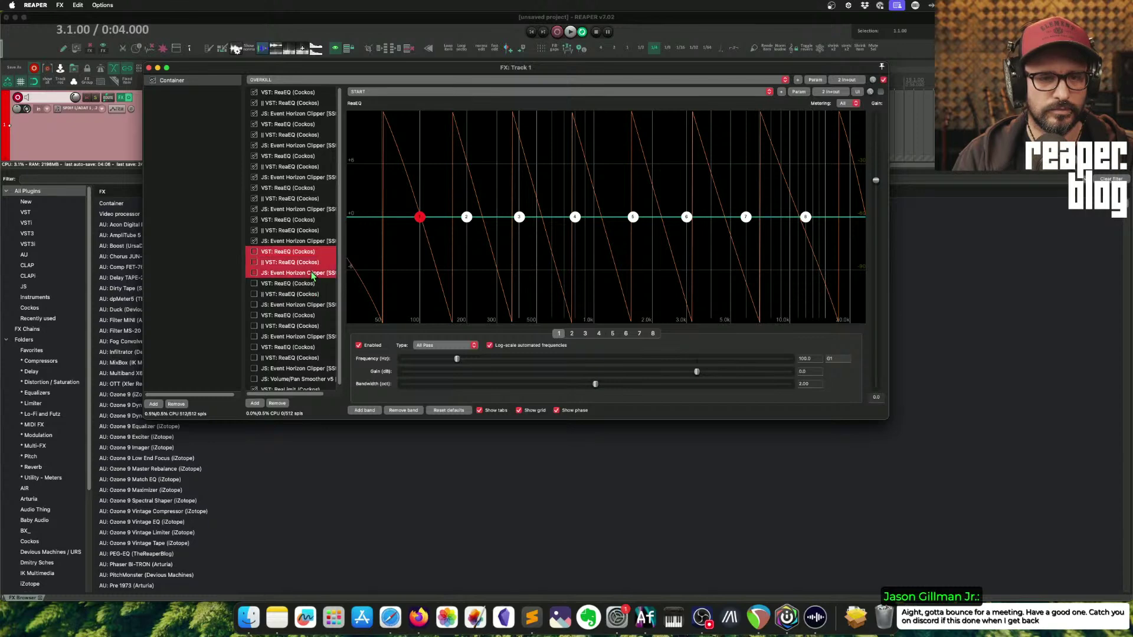
key("super+b")
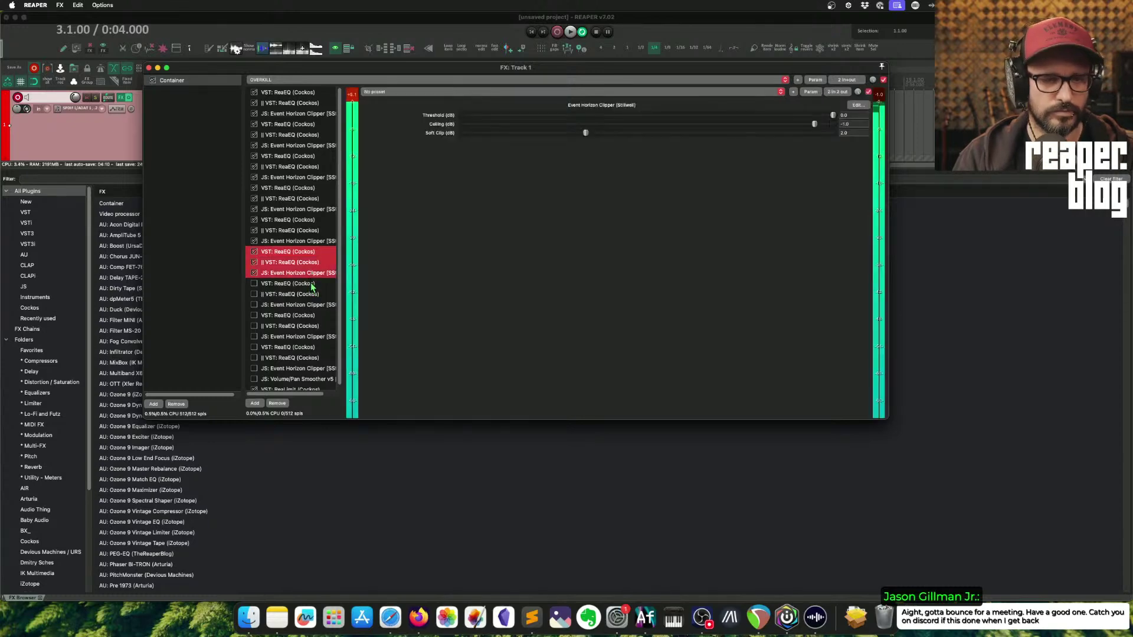
scroll(305, 331, "down", 1)
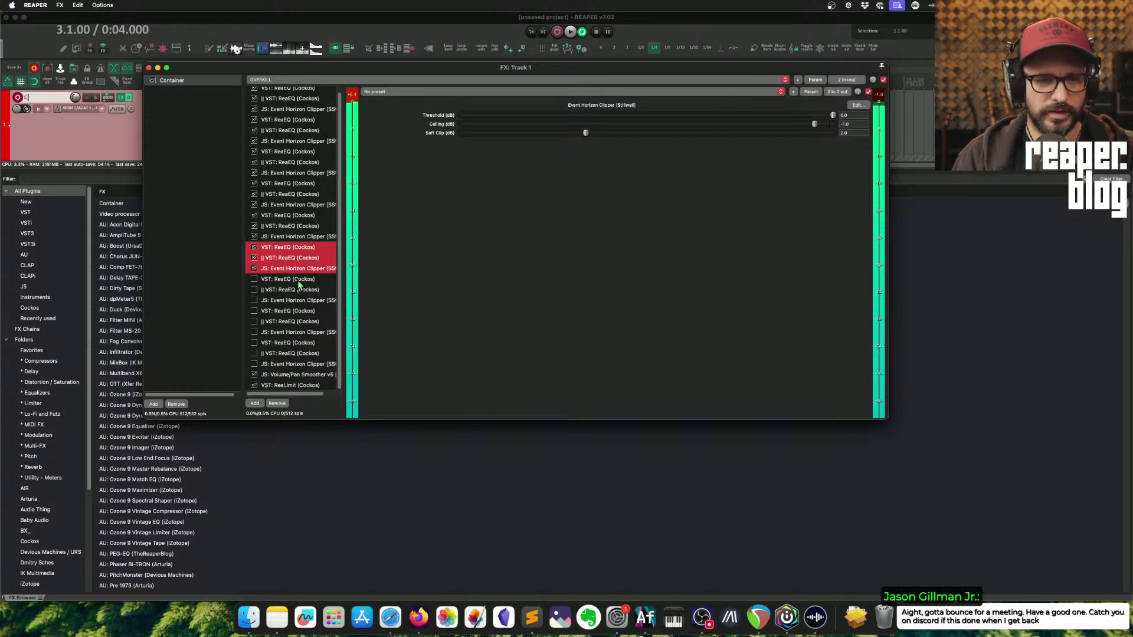
scroll(329, 303, "up", 1)
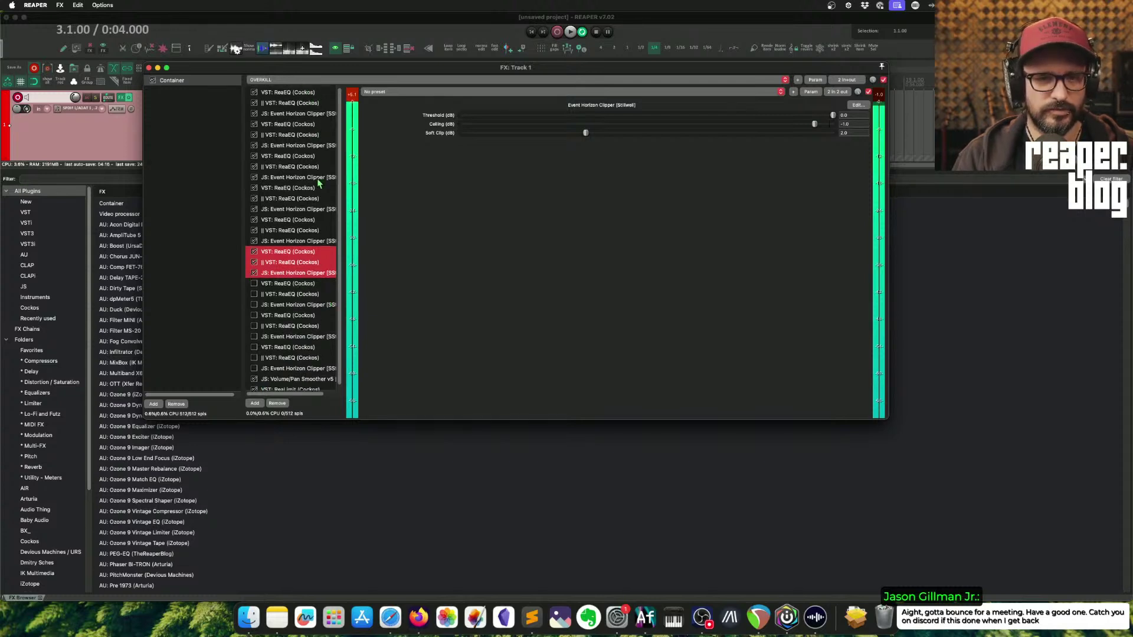
left_click(305, 284)
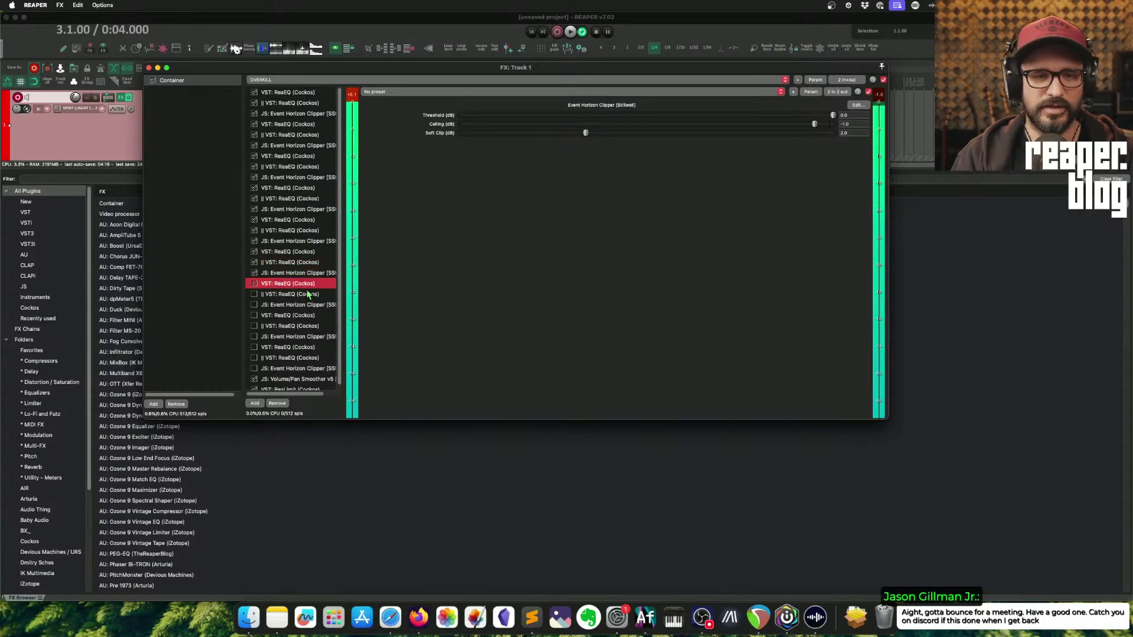
left_click(314, 308, "shift")
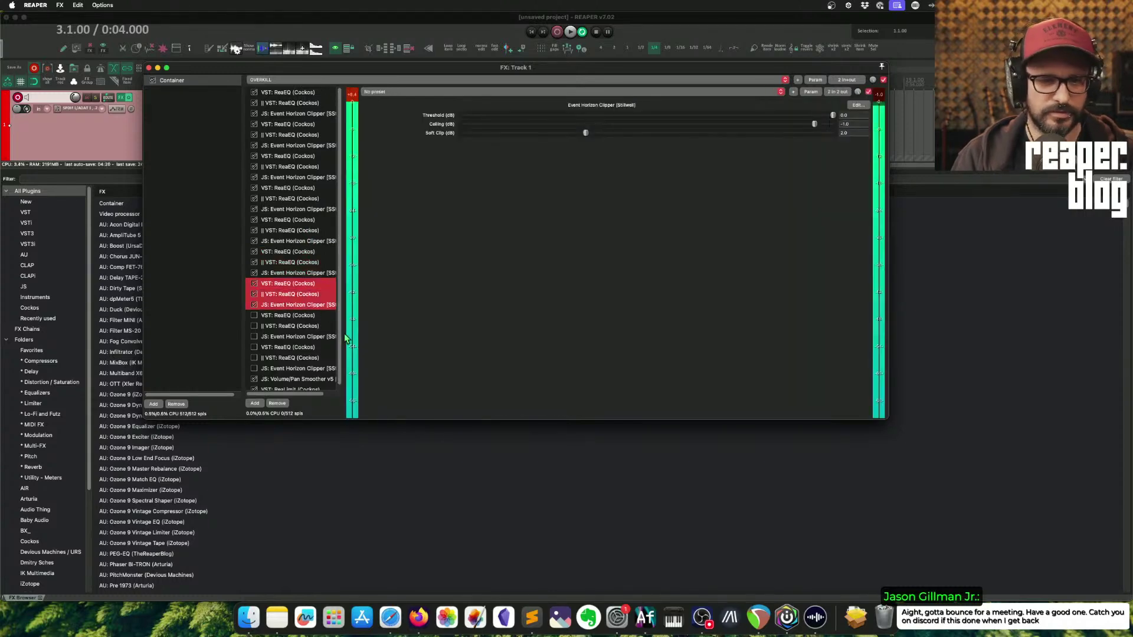
- Re-enable the eighth and ninth groups of ReaEQs and clippers, the last ones before the Volume/Pan Smoother
left_click(322, 316)
left_click(324, 340, "shift")
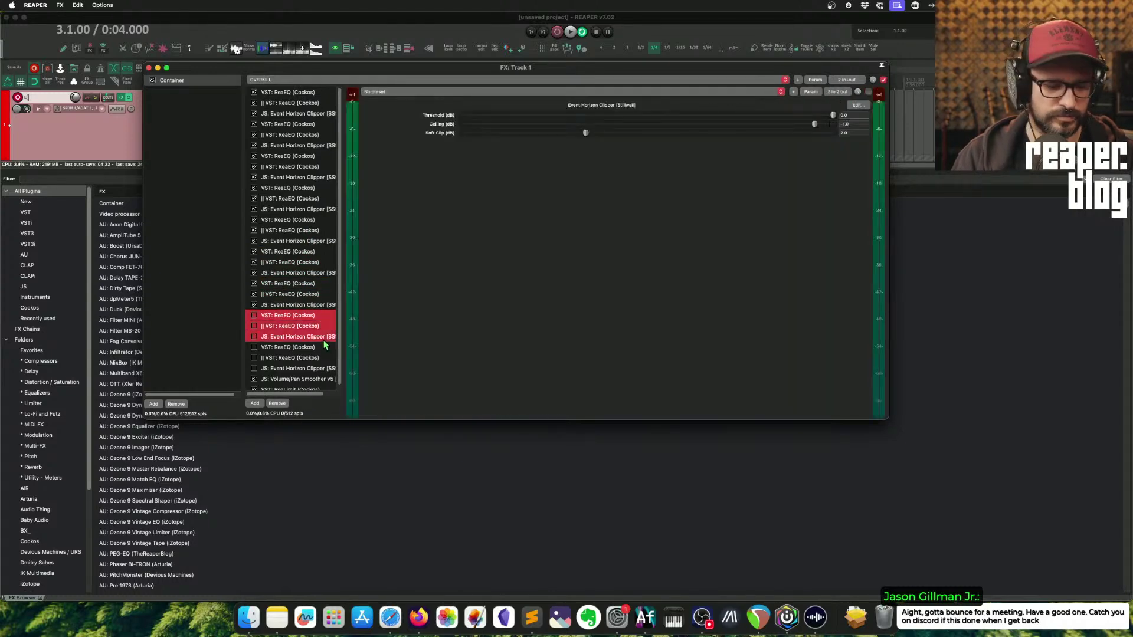
key("super+b")
left_click(319, 348)
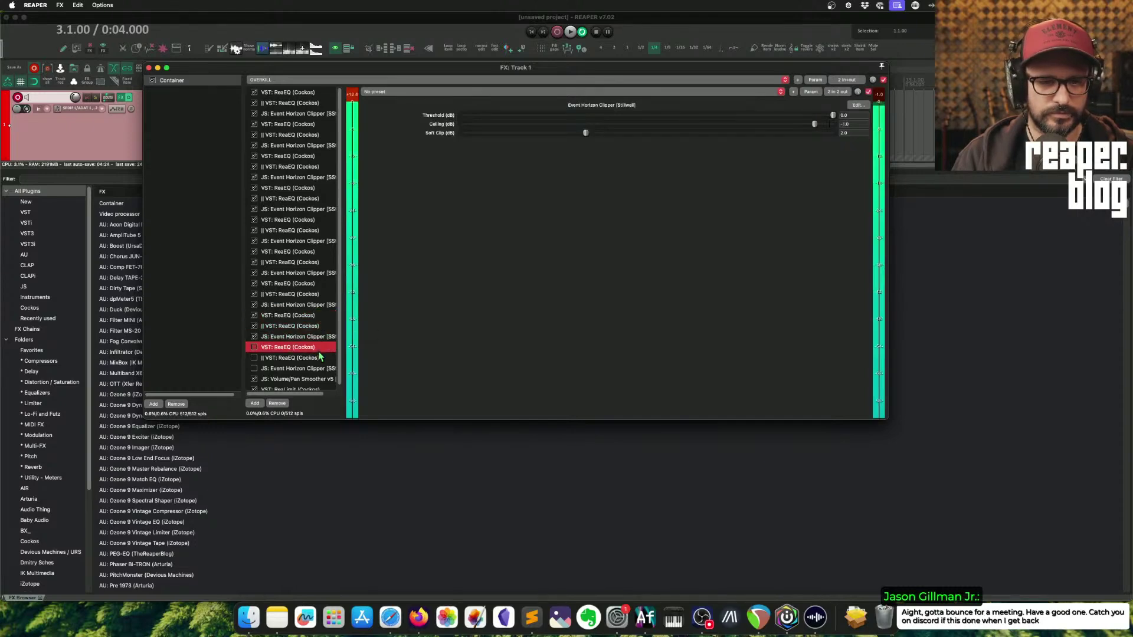
left_click(323, 369, "shift")
key("super+b")
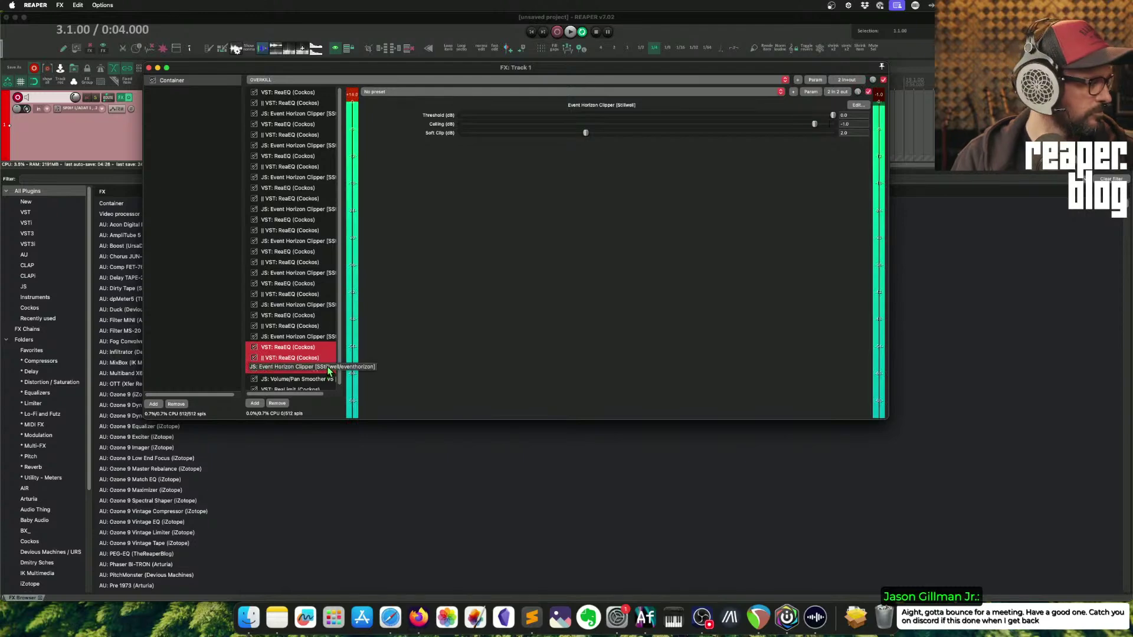
left_click(390, 360)
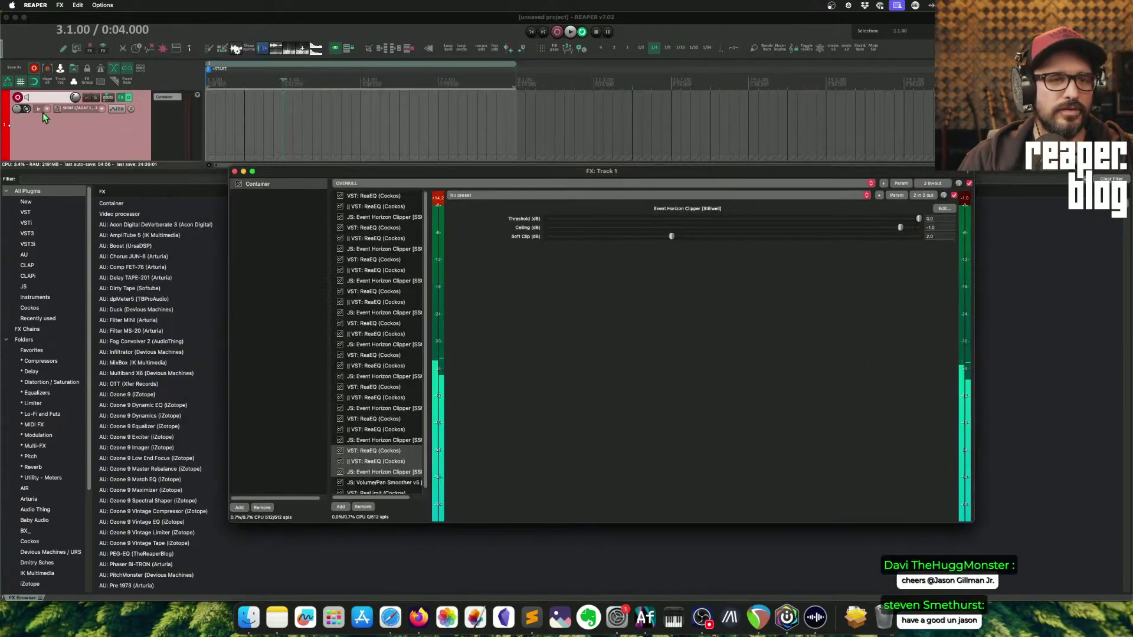
- Return the edit cursor to the project start and toggle Track 1's record arm off and back on
left_click(87, 133)
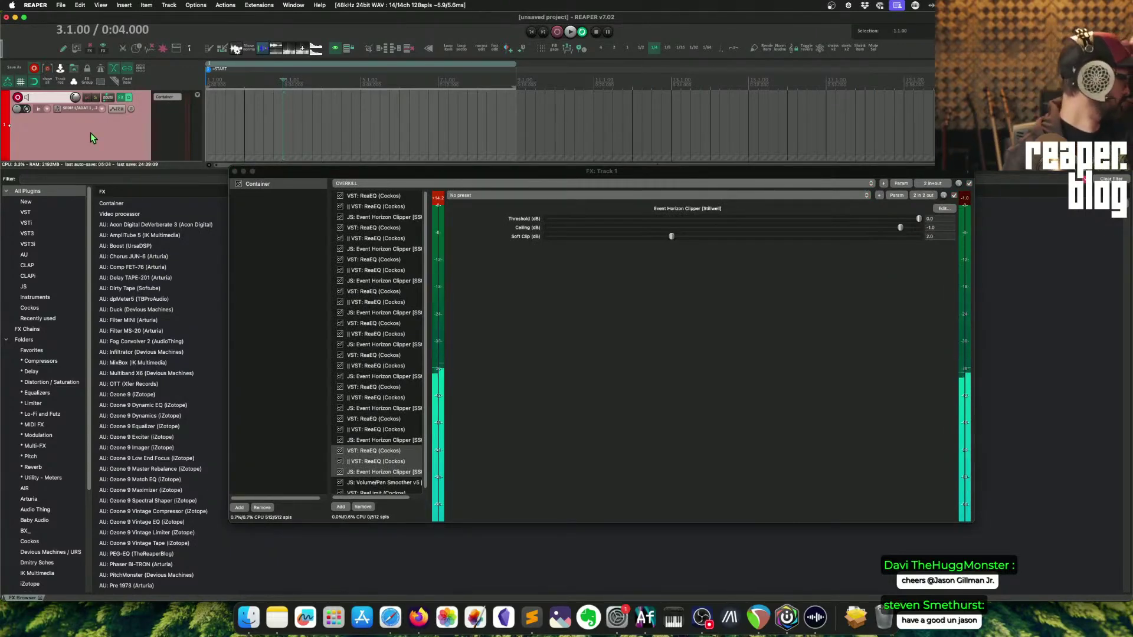
key("Home")
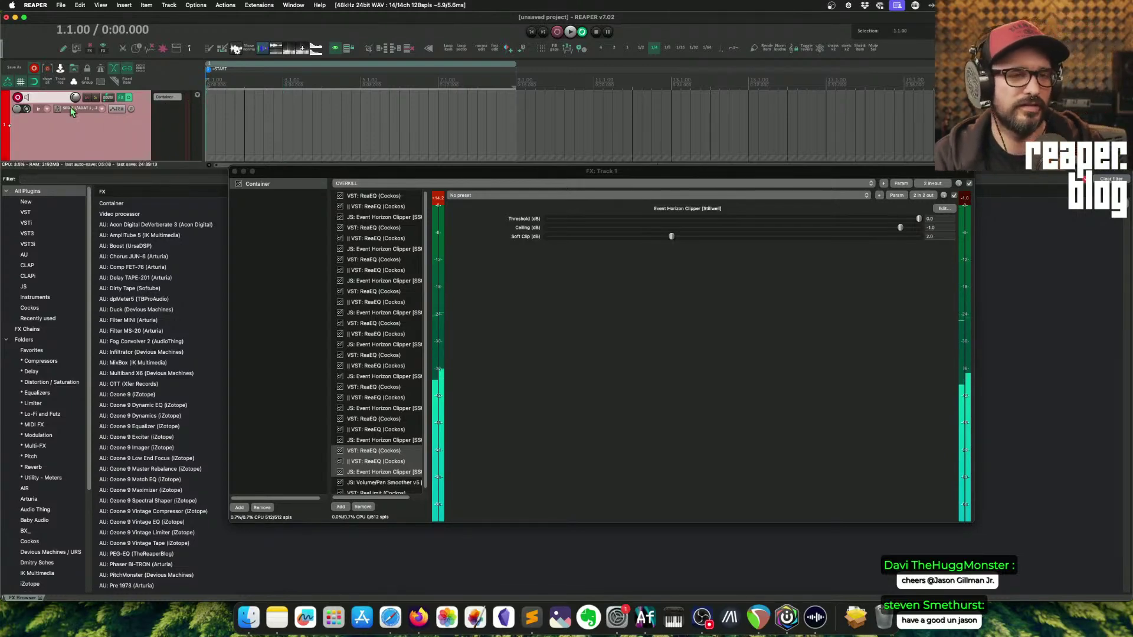
left_click(16, 99)
left_click(17, 99)
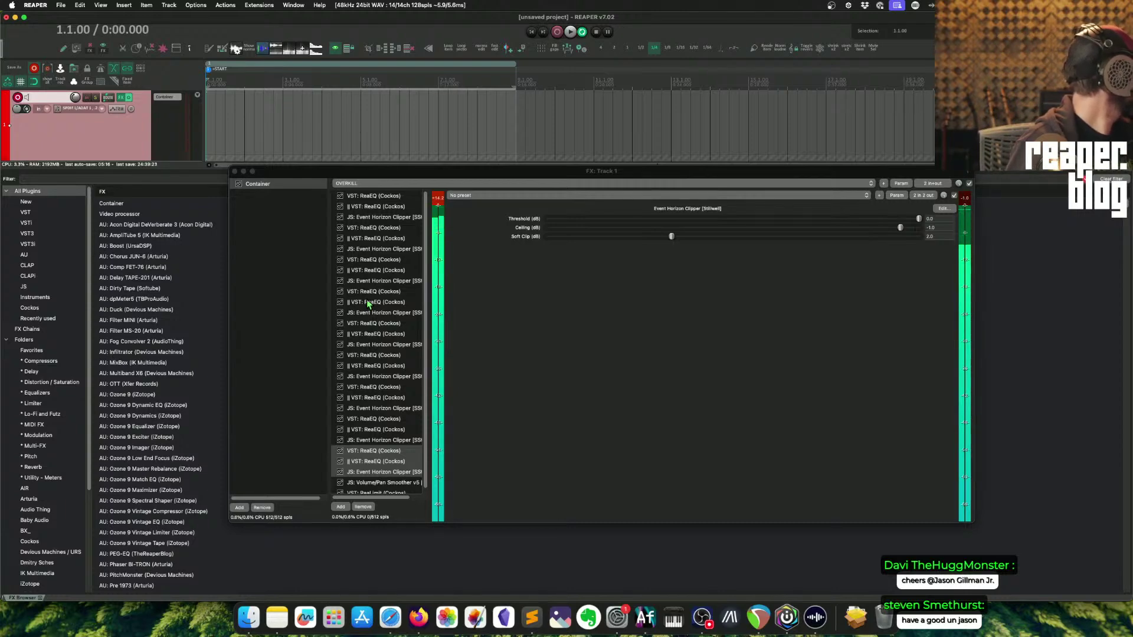
- Move Track 1's FX window higher so that it overlaps the arrange view
left_click(466, 374)
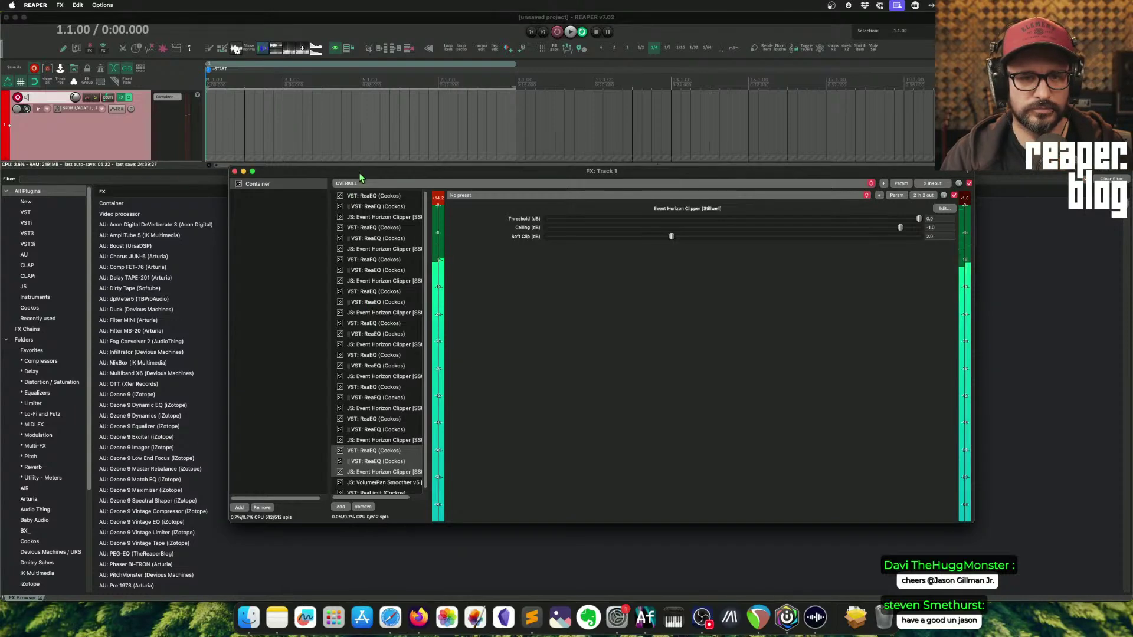
left_click_drag(362, 172, 314, 116)
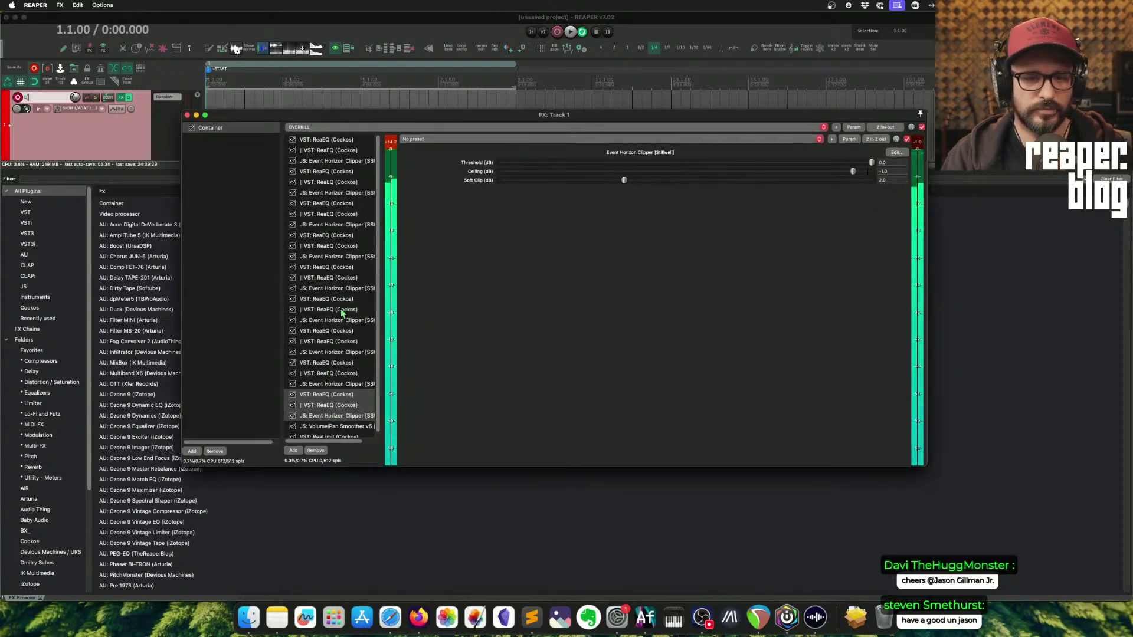
- Bypass all the ReaEQs and Event Horizon Clippers in the container except the last clipper, before the Volume/Pan Smoother
left_click(294, 141, "shift")
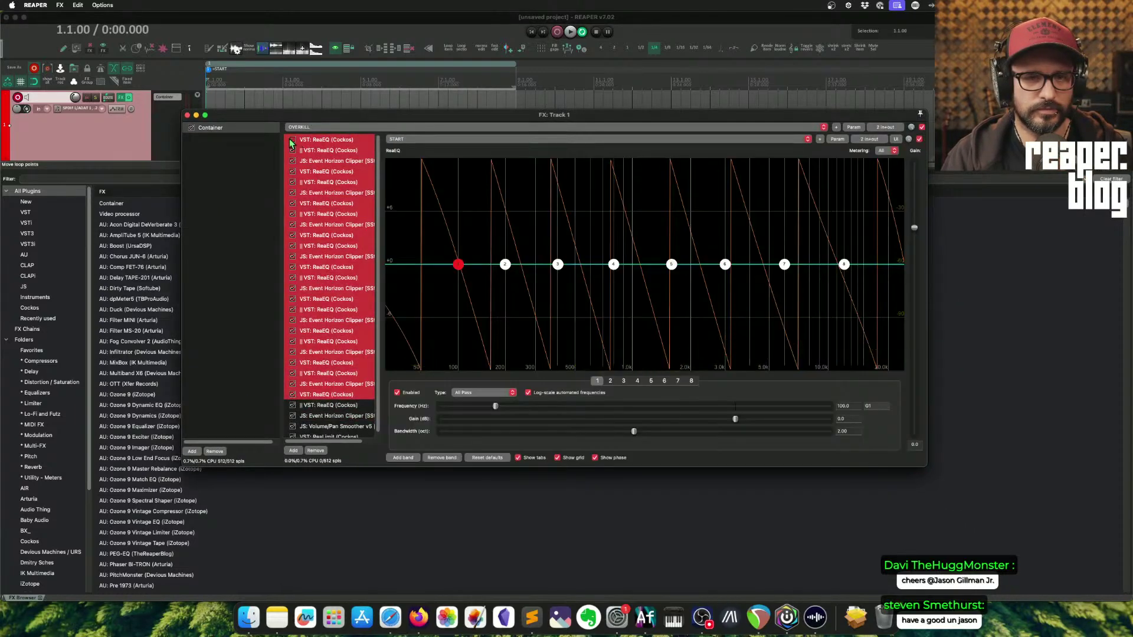
left_click(292, 140)
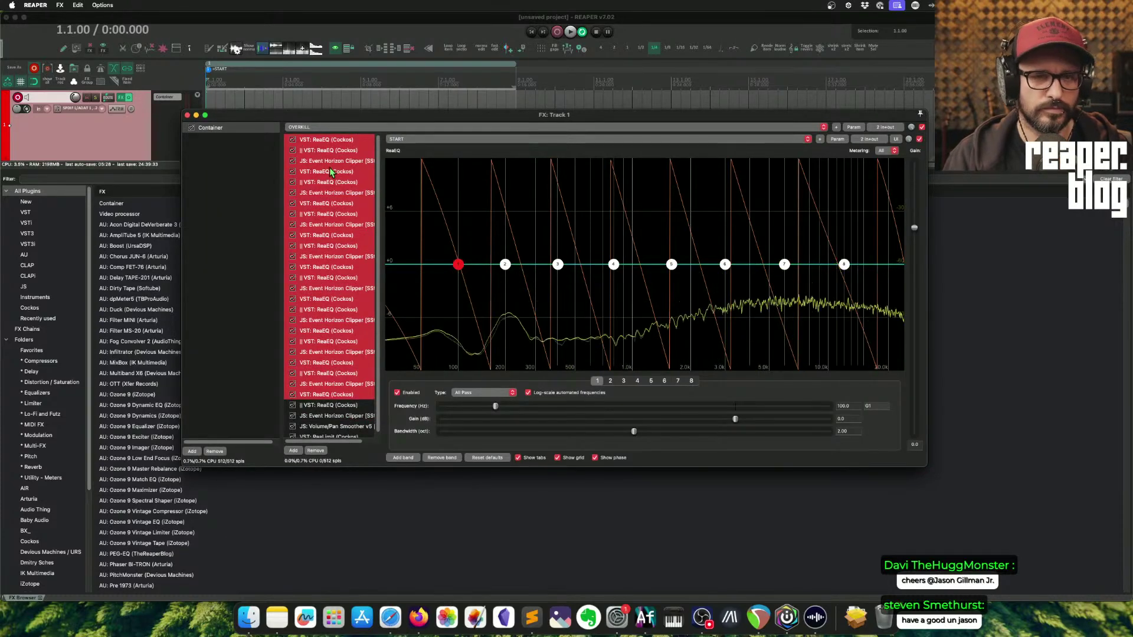
left_click(340, 257)
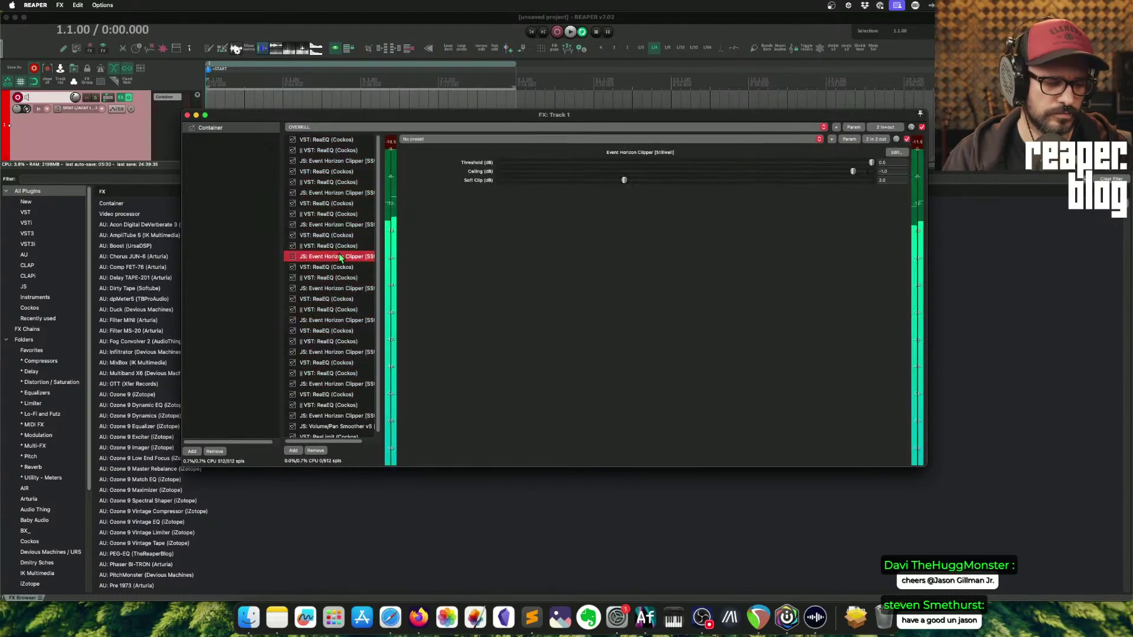
left_click(292, 257)
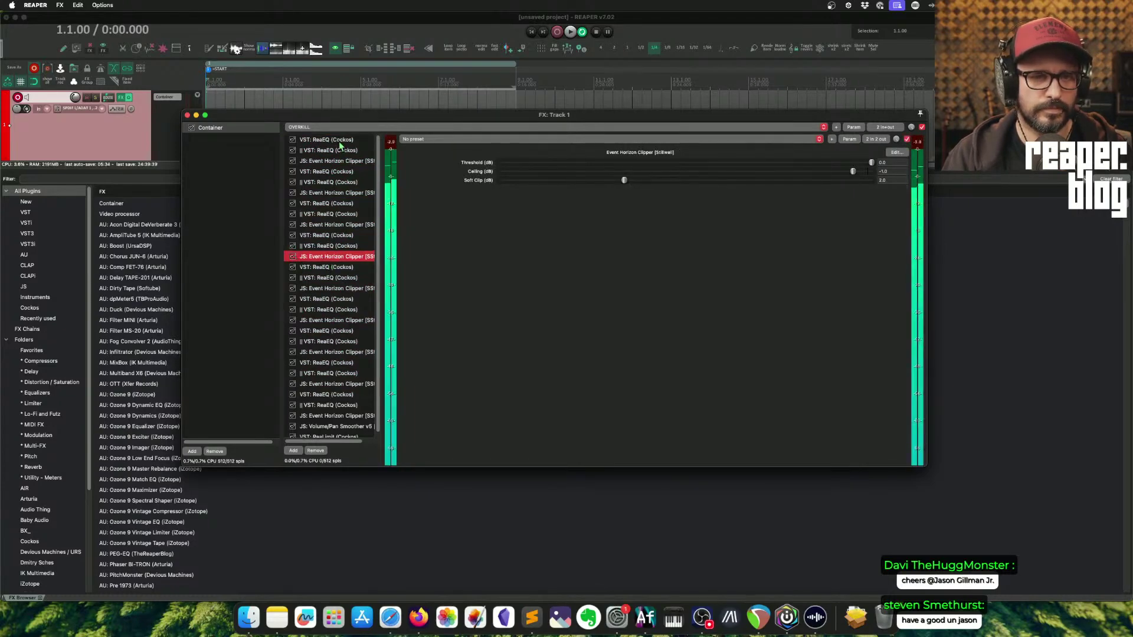
left_click(329, 141)
left_click(343, 402, "shift")
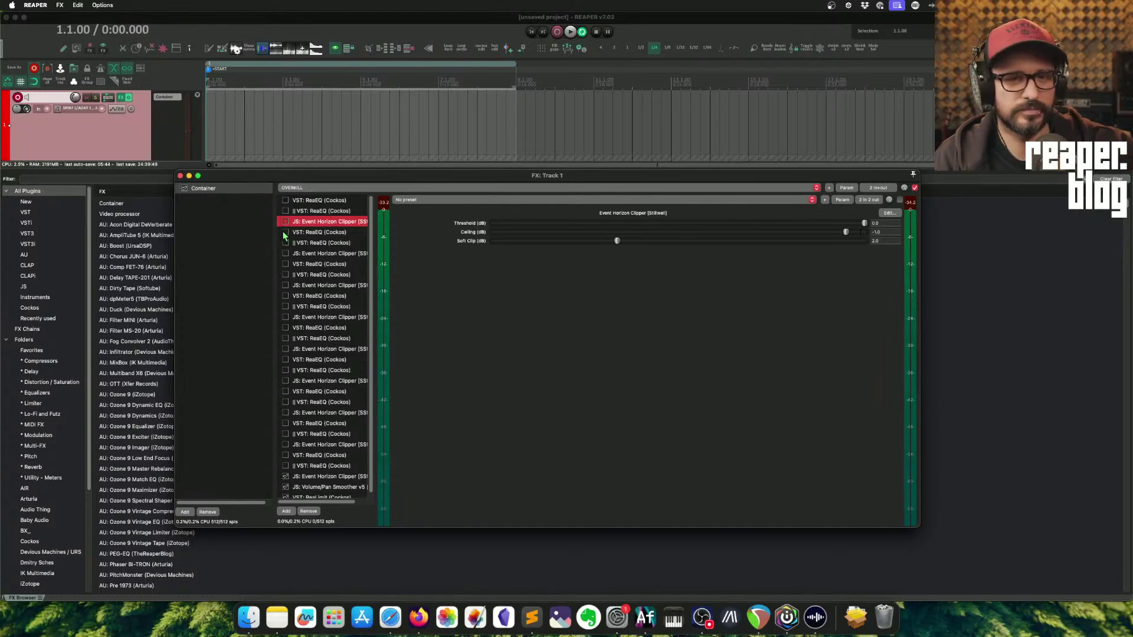
- Re-enable the first group's two ReaEQs and clipper, and bypass the last Event Horizon Clipper and the Volume/Pan Smoother
left_click(286, 200)
left_click(286, 211)
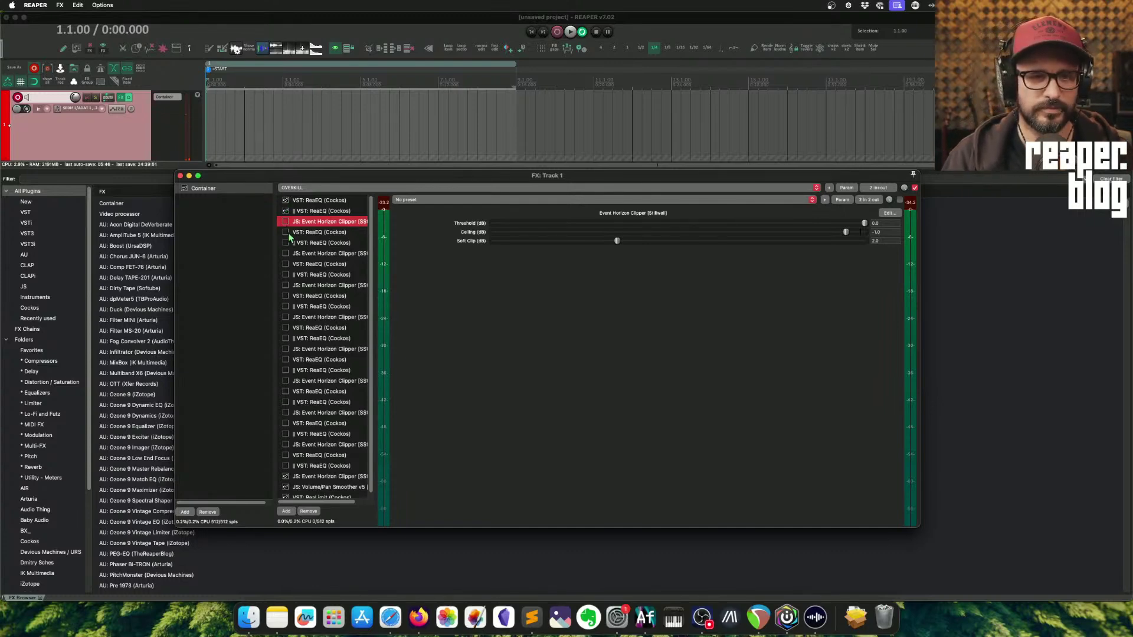
left_click(286, 221)
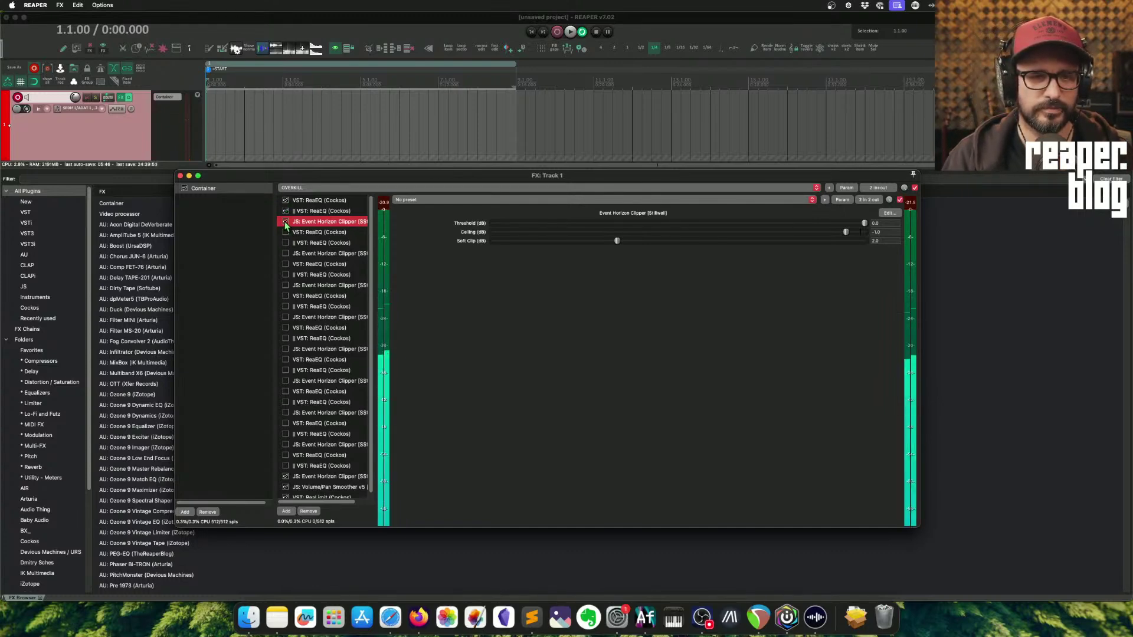
scroll(296, 366, "down", 1)
left_click(285, 473)
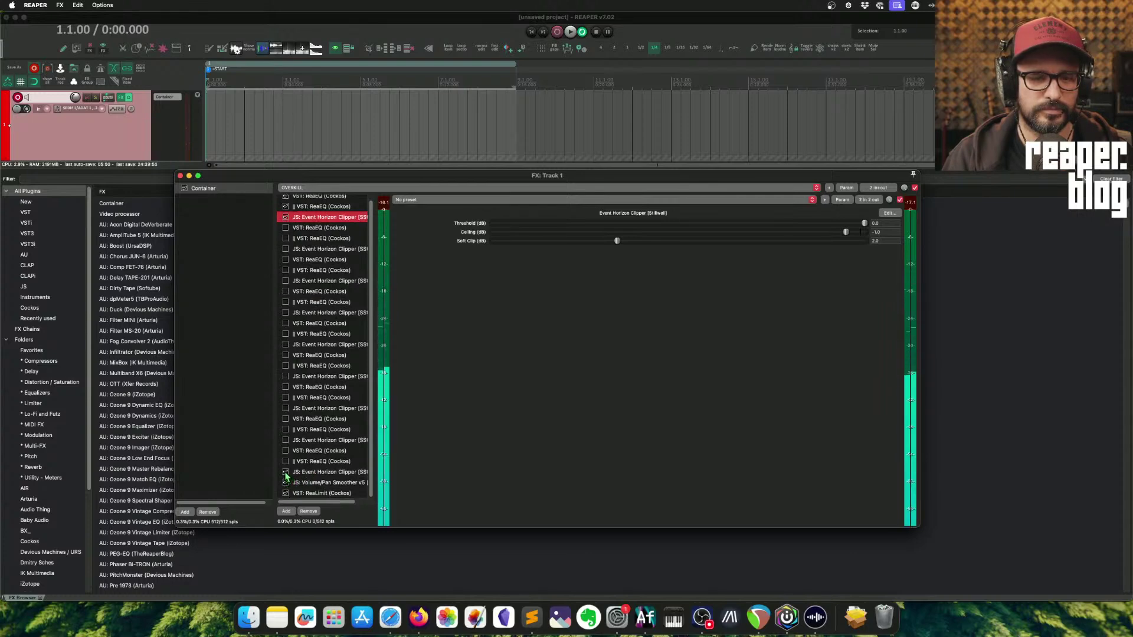
left_click(286, 483)
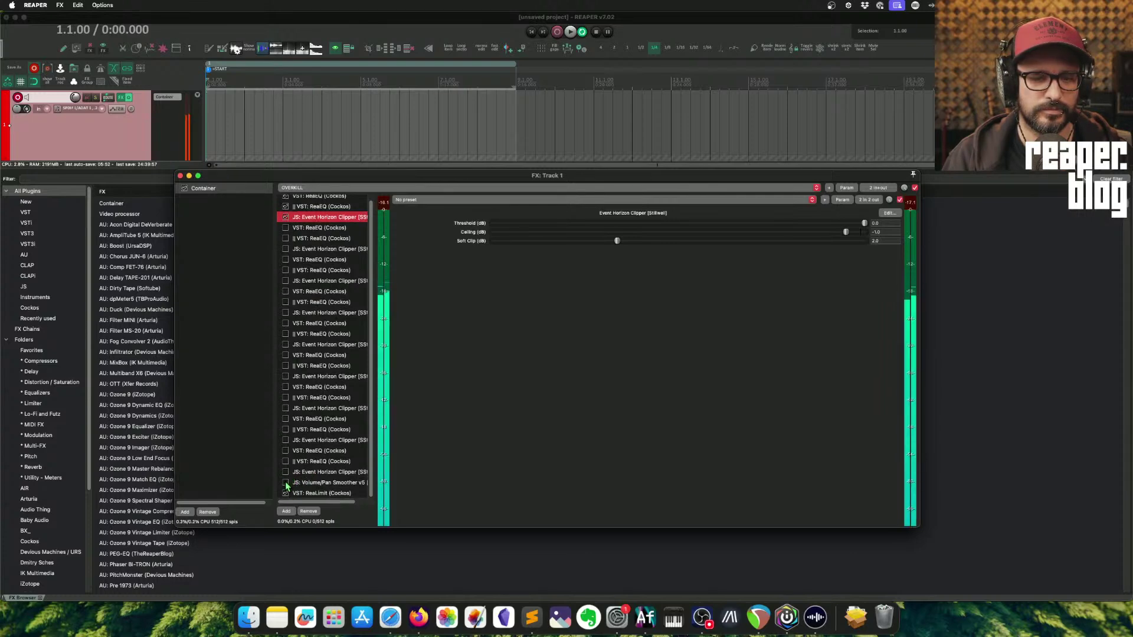
- Re-enable the ReaEQ pairs of the second through ninth groups and bypass the first group's Event Horizon Clipper
left_click(286, 228)
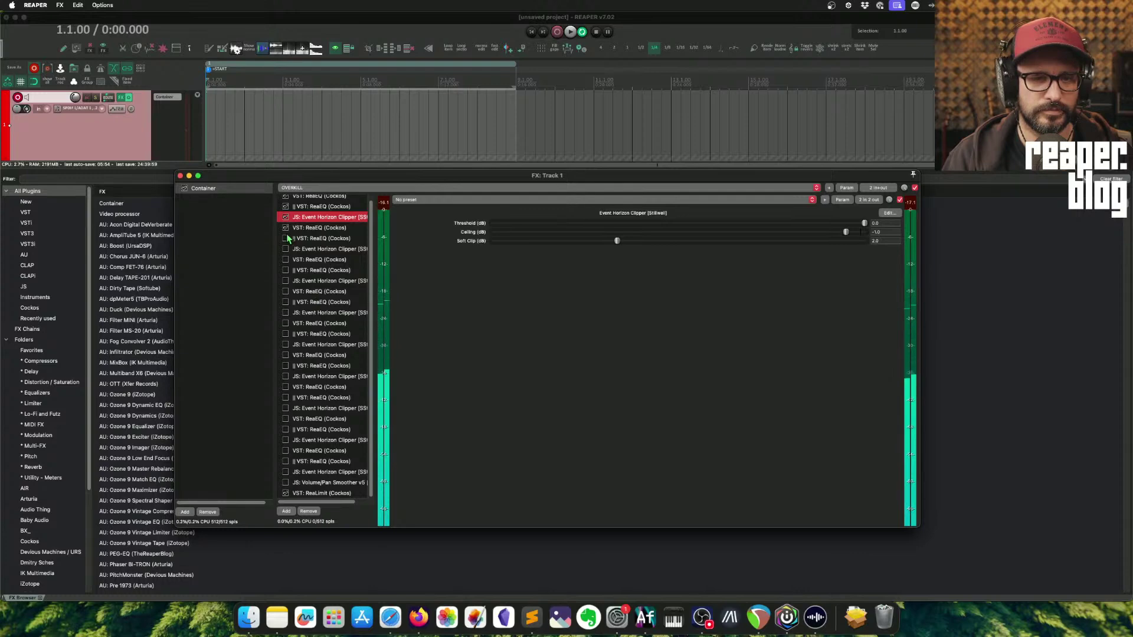
left_click(286, 239)
left_click(285, 260)
left_click(286, 270)
left_click(286, 292)
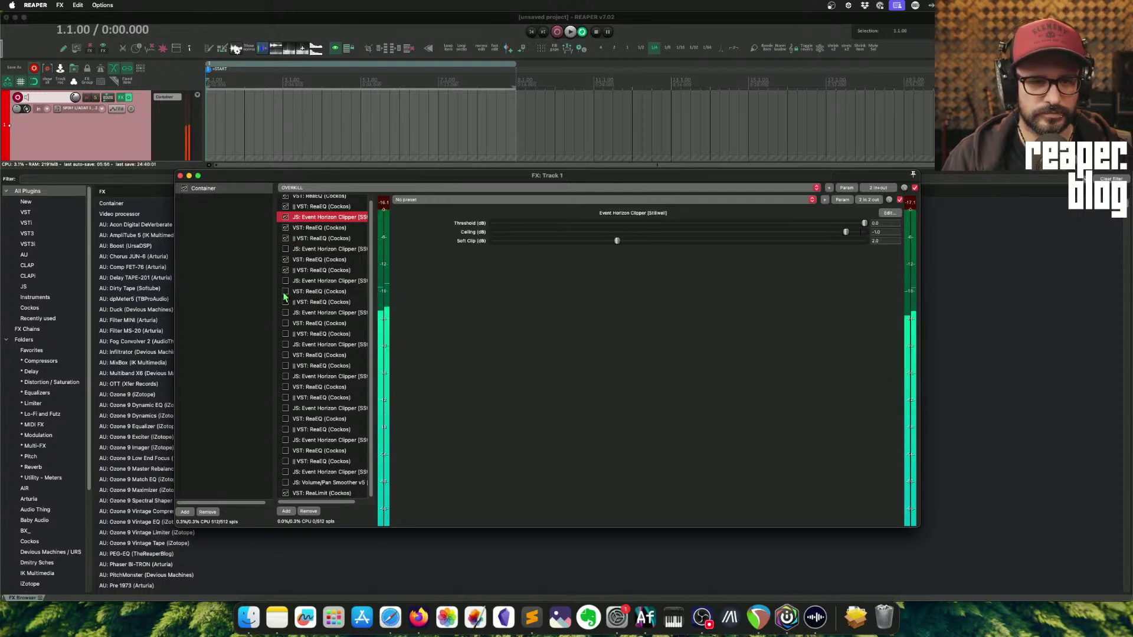
left_click(285, 302)
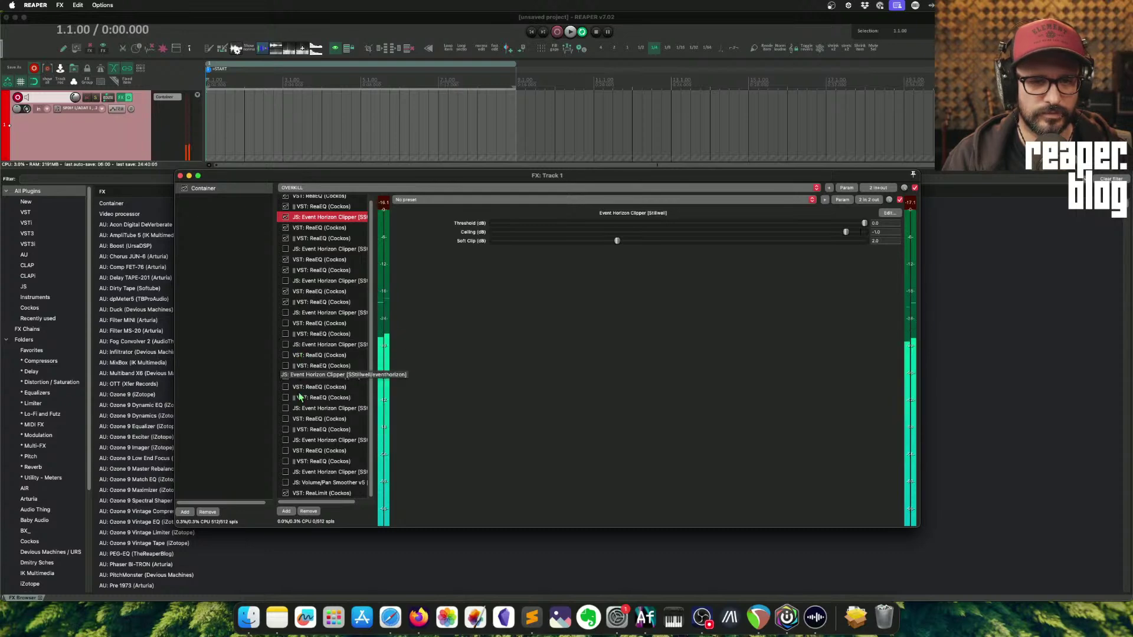
left_click(285, 217)
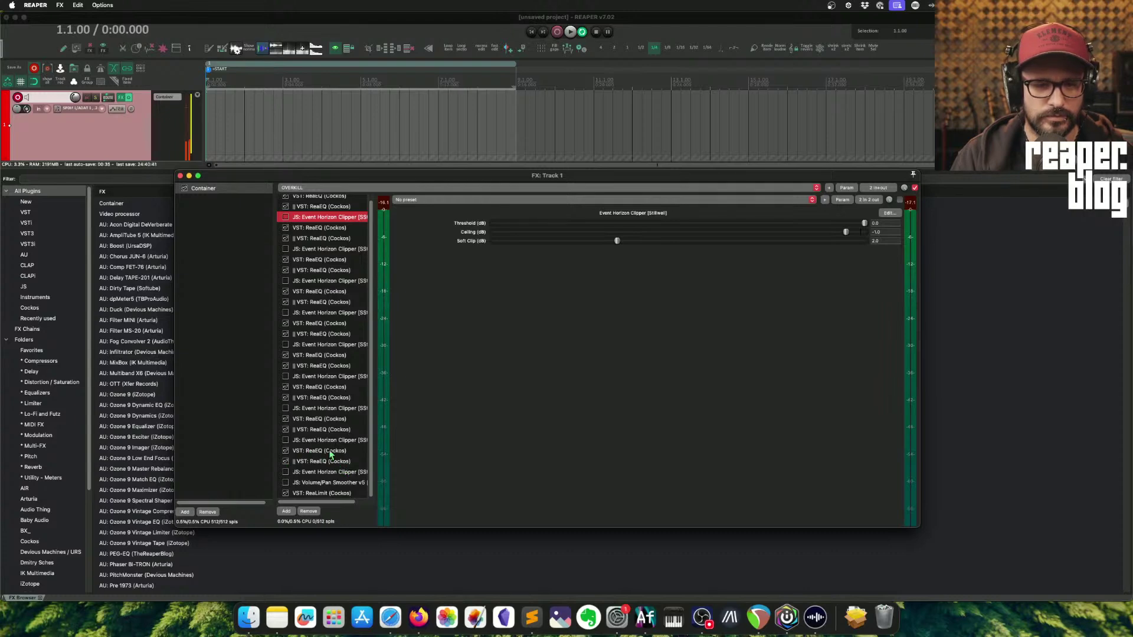
- Re-enable the Event Horizon Clippers one after another, from the last group up to the first
left_click(286, 472)
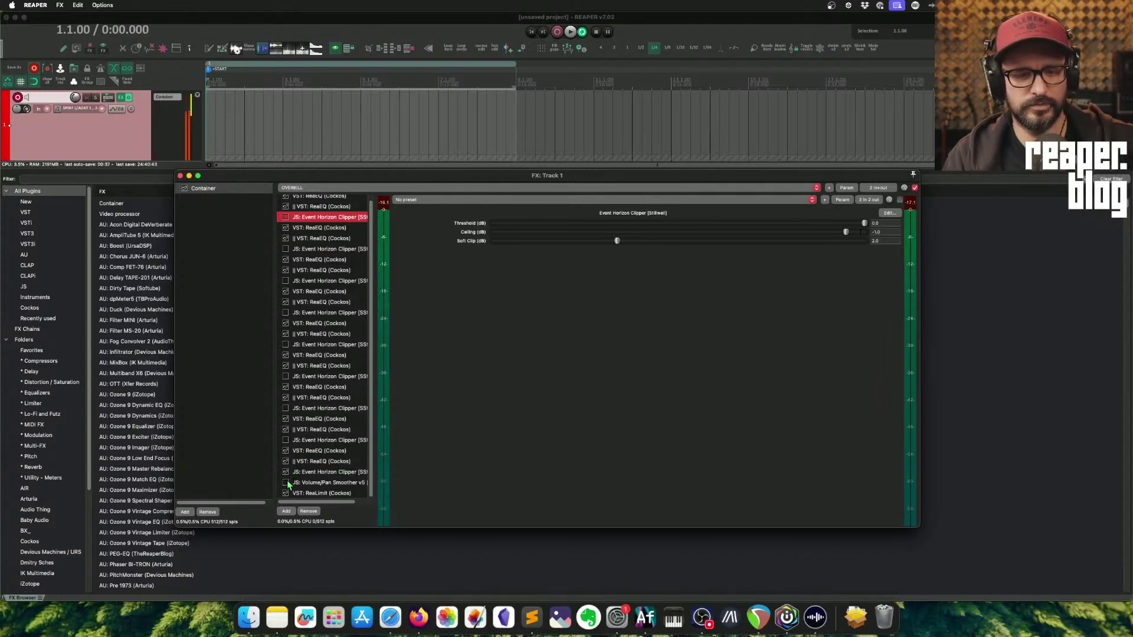
left_click(286, 440)
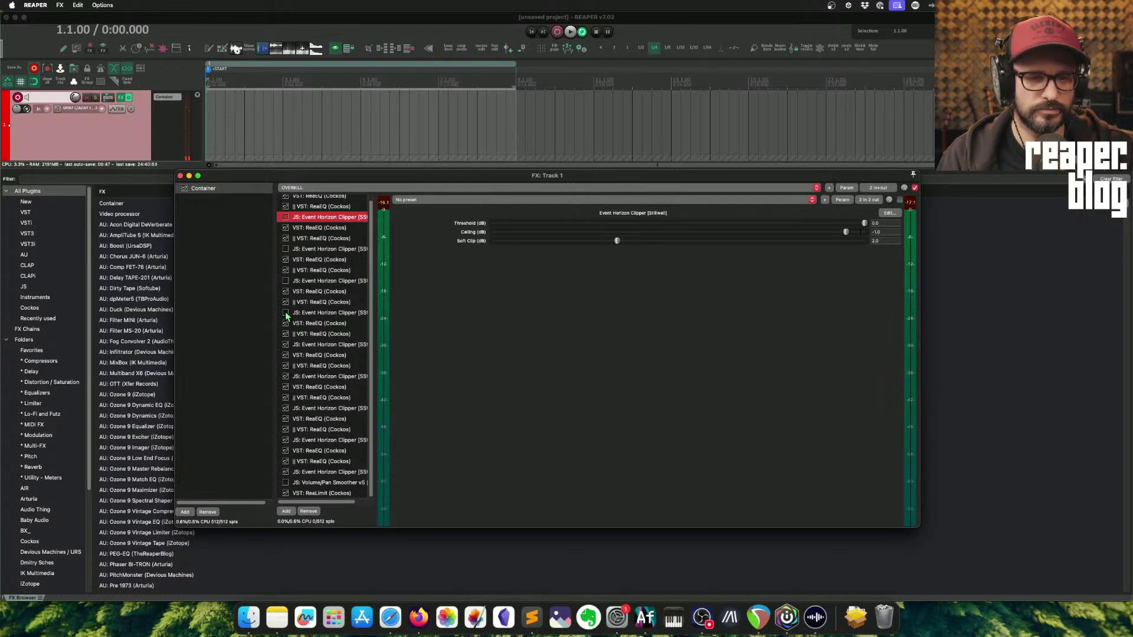
left_click(285, 249)
left_click(286, 217)
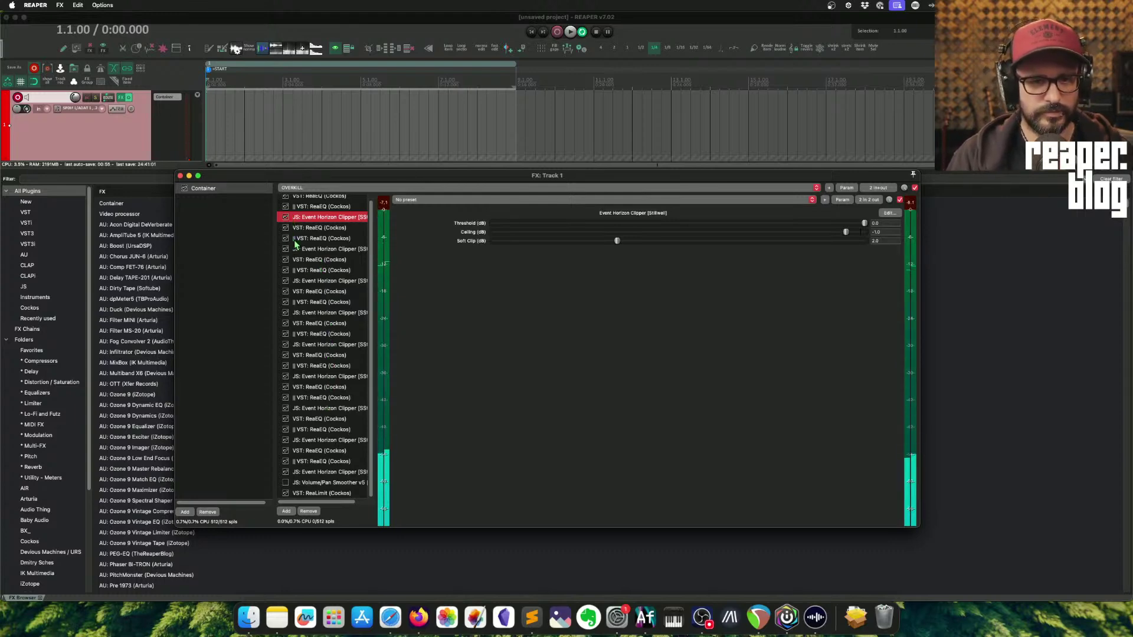
- Select the Event Horizon Clippers together and bypass all of them, leaving the ReaEQs enabled
left_click(316, 249, "super")
left_click(321, 281, "super")
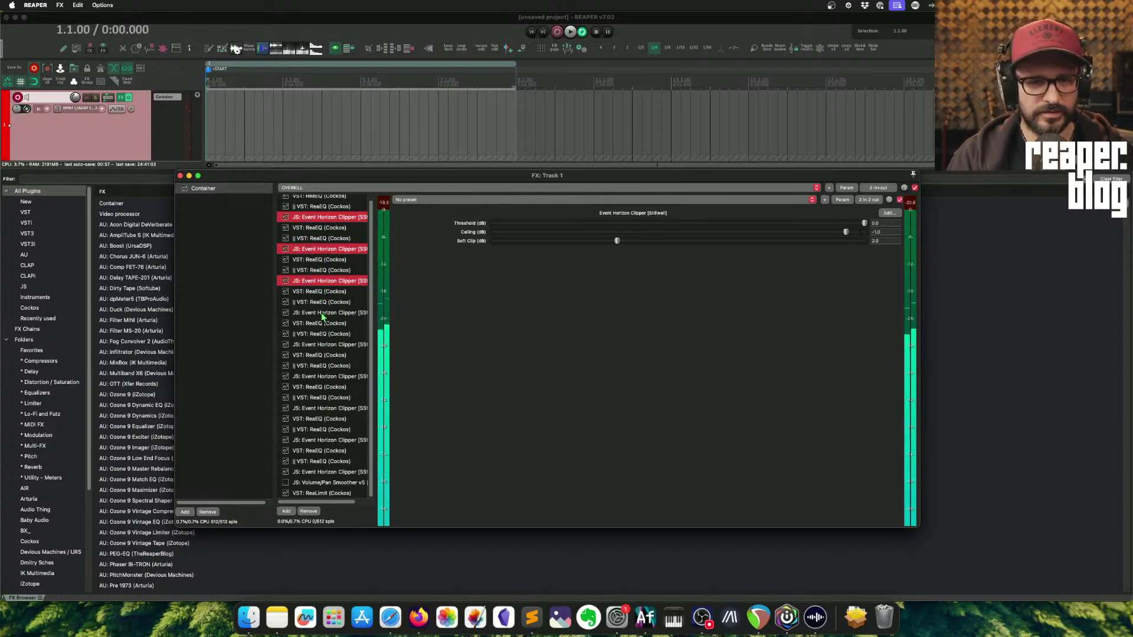
left_click(322, 313, "super")
left_click(333, 345, "super")
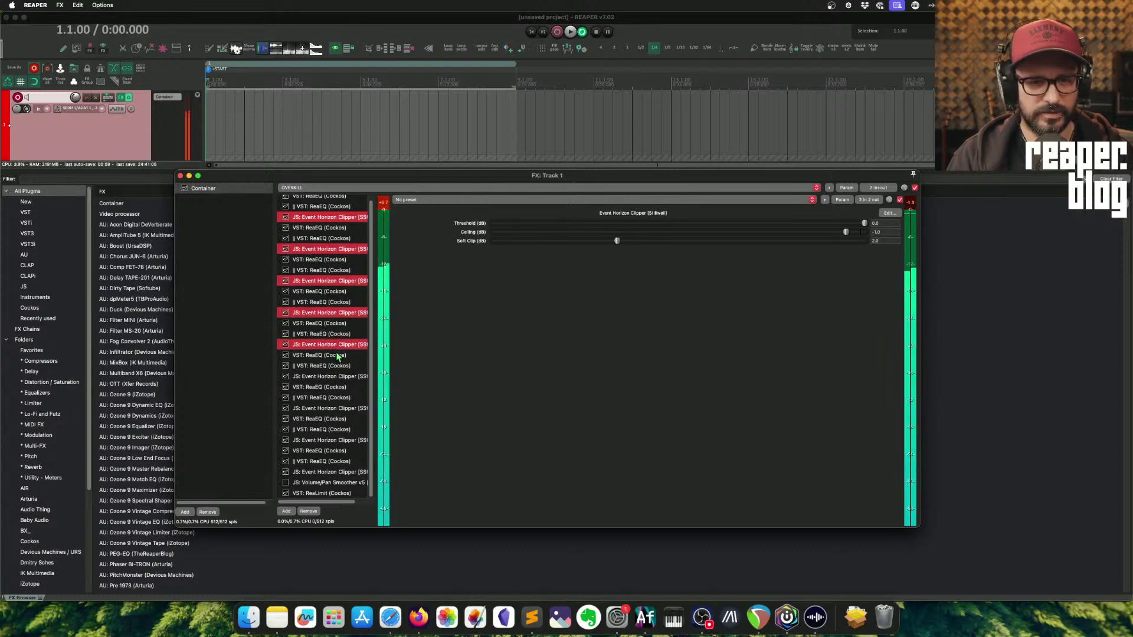
left_click(326, 473, "super")
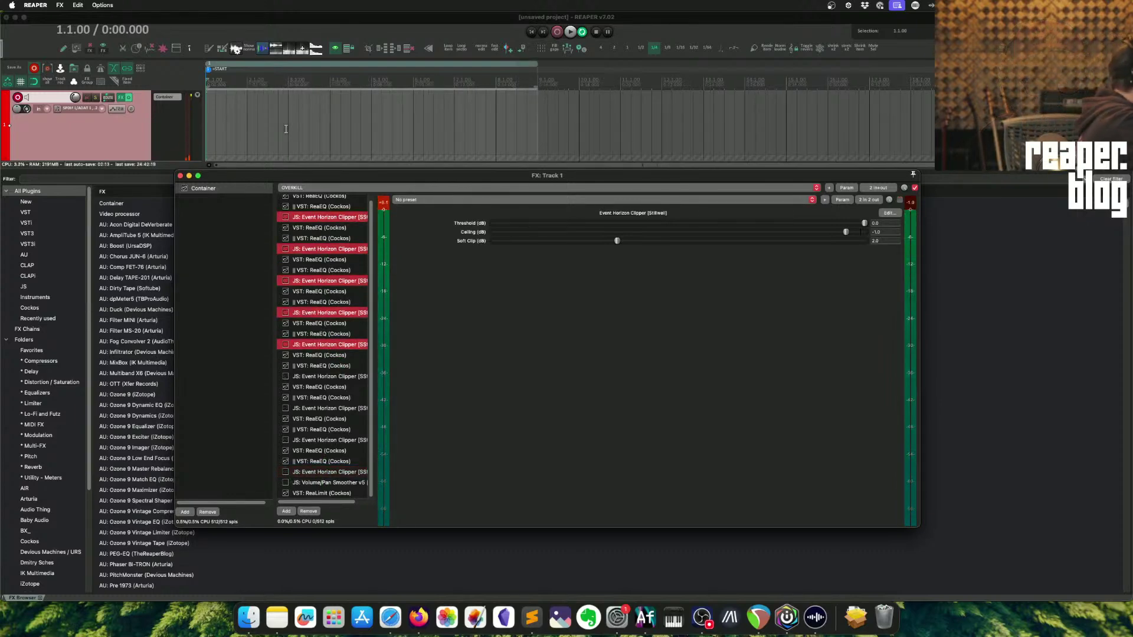
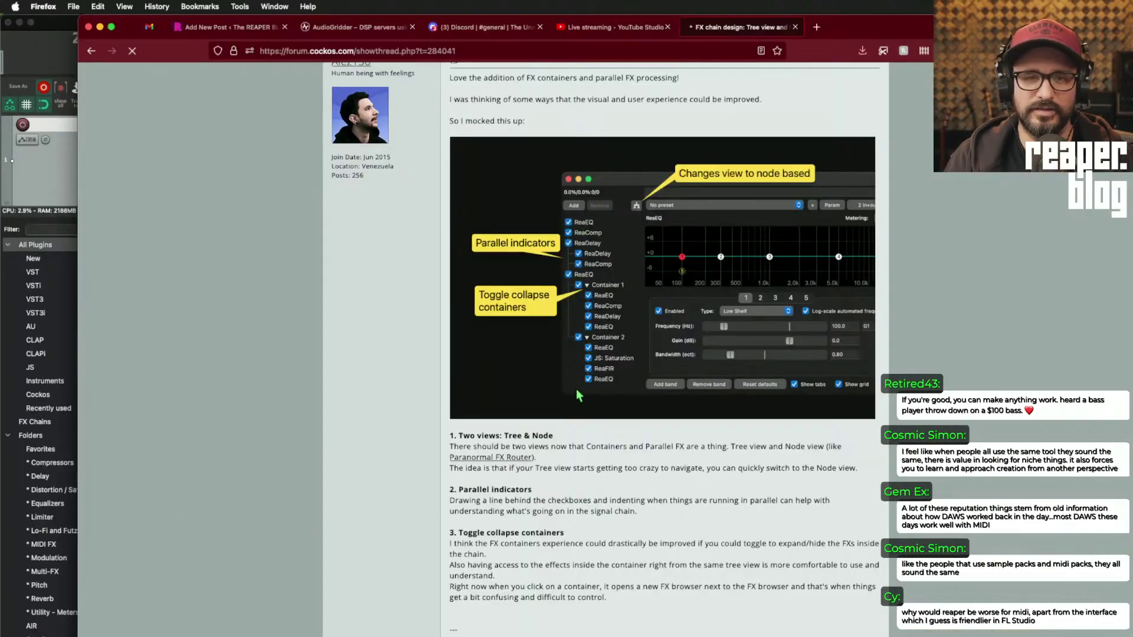
- Switch to REAPER, open the OVERKILL container in its own enlarged window, and select its first ReaEQ pair and clipper
left_click(65, 174)
left_click(209, 127)
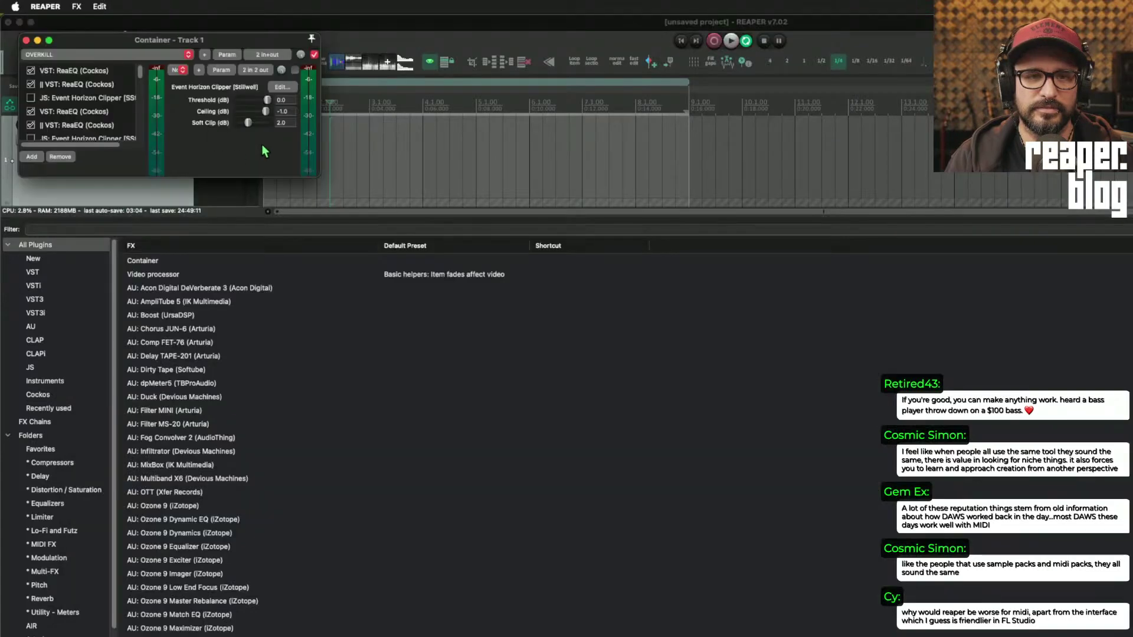
left_click_drag(316, 175, 832, 492)
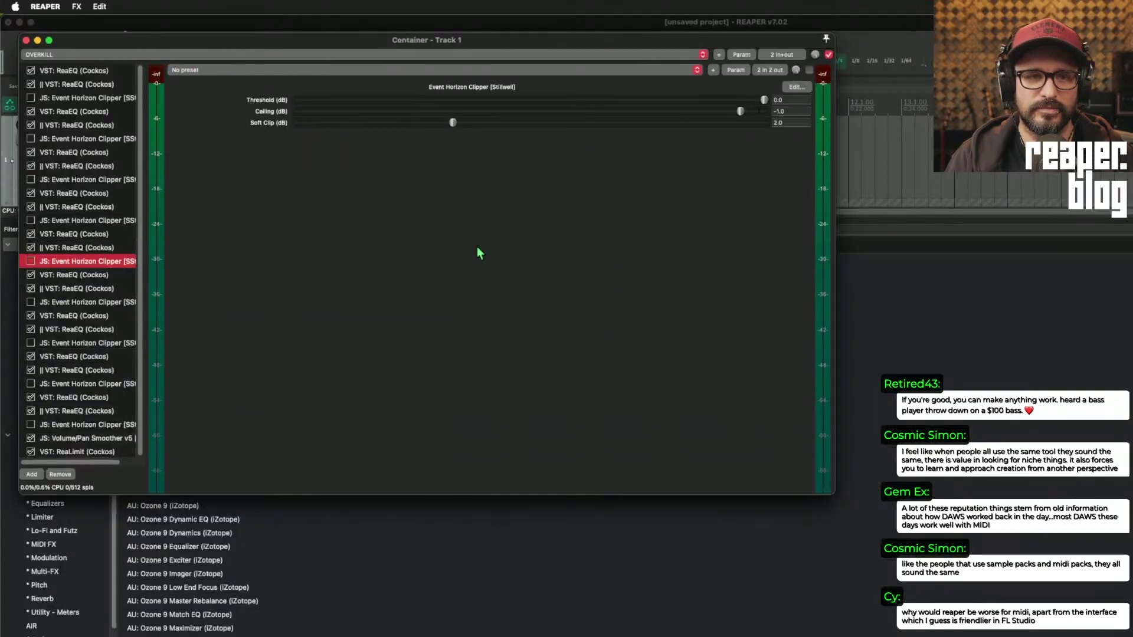
left_click_drag(127, 47, 379, 44)
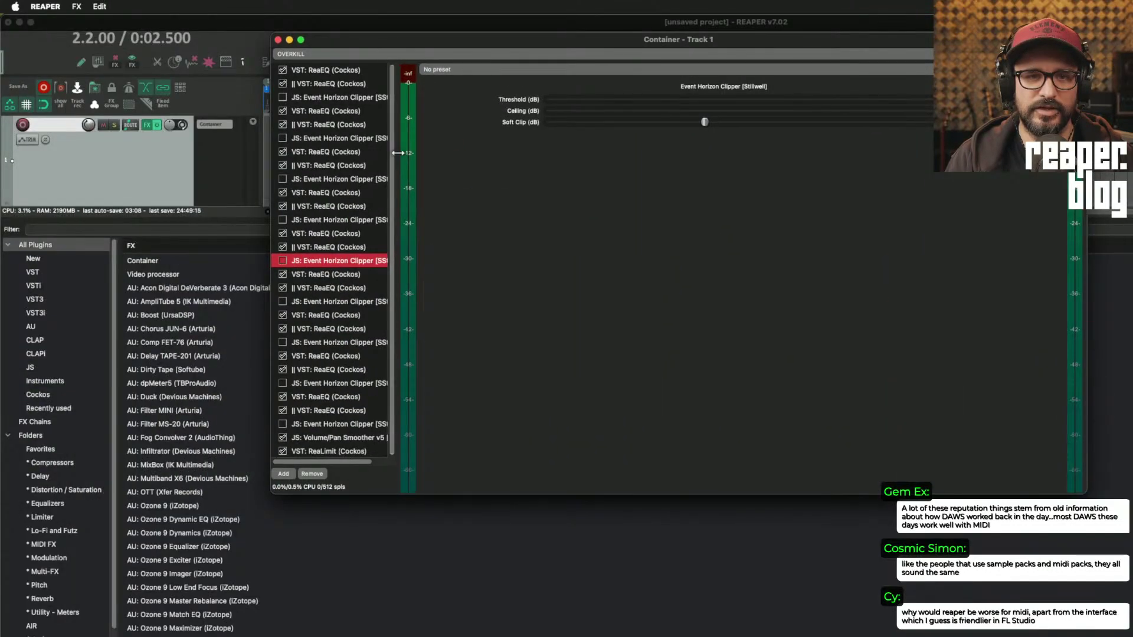
left_click(338, 70)
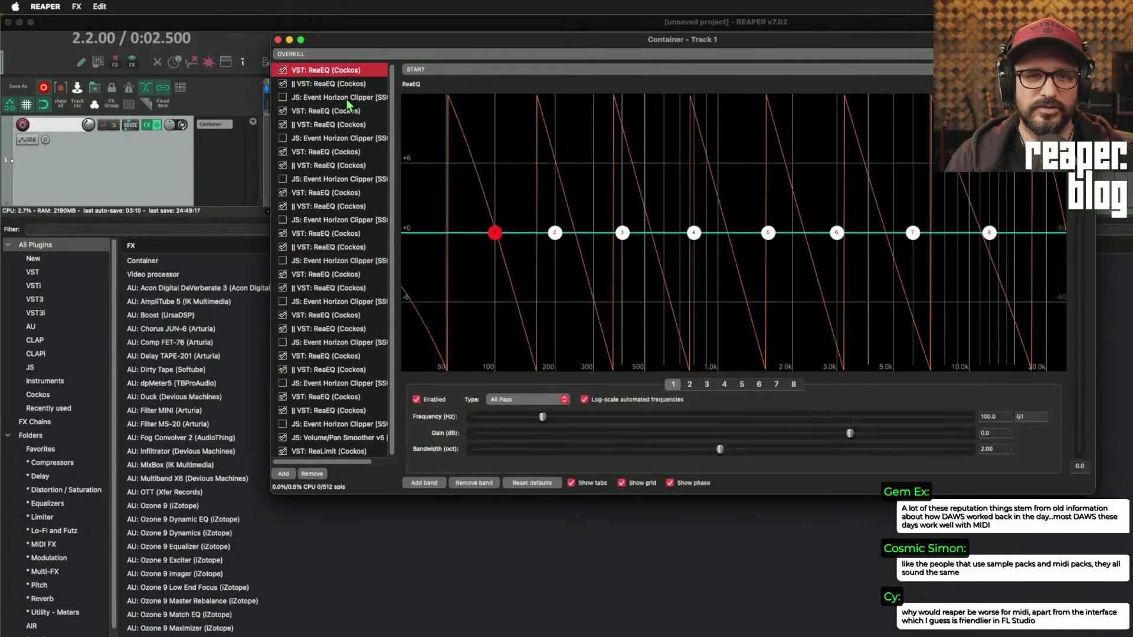
left_click(346, 100, "shift")
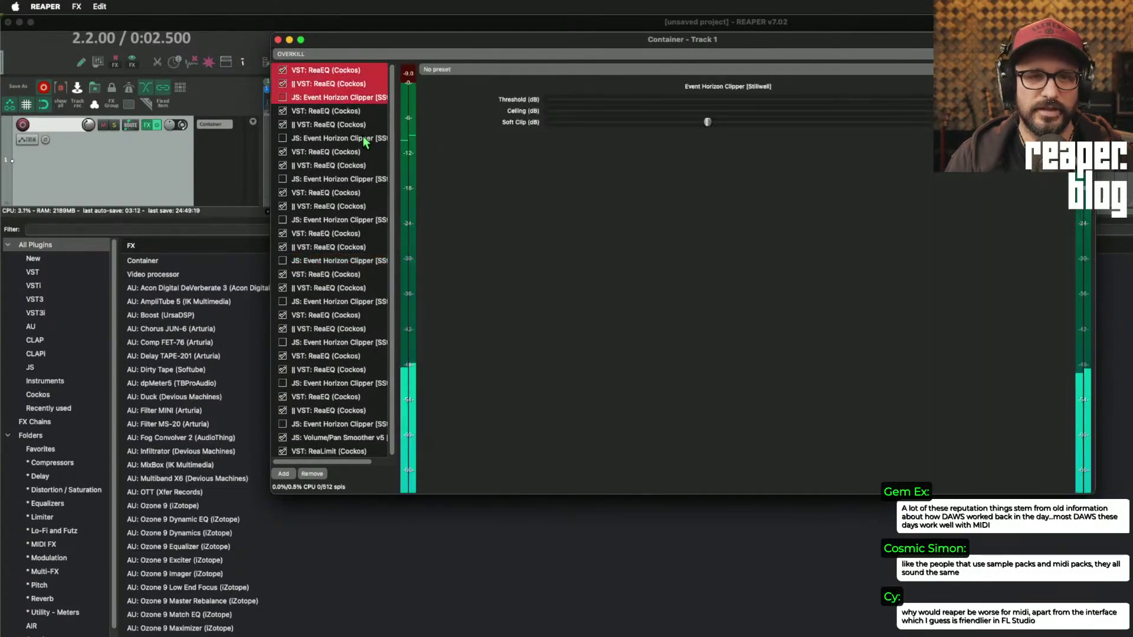
- Search REAPER's action list for "para" and run the matching action for Track 1
left_click(161, 162)
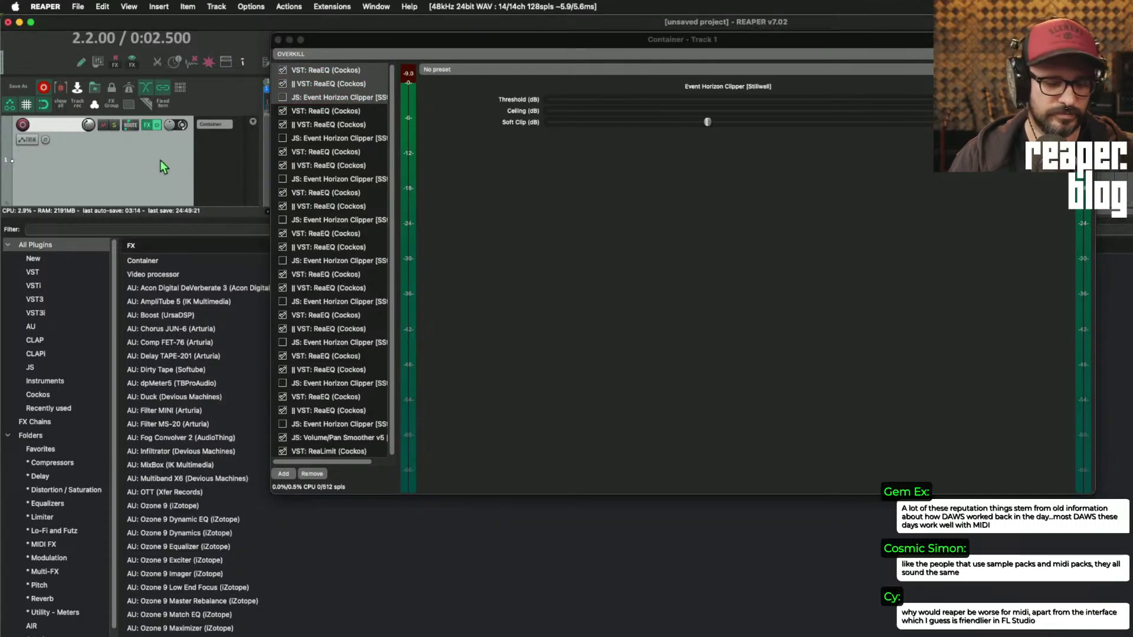
key("shift+/")
type("para")
key("Return")
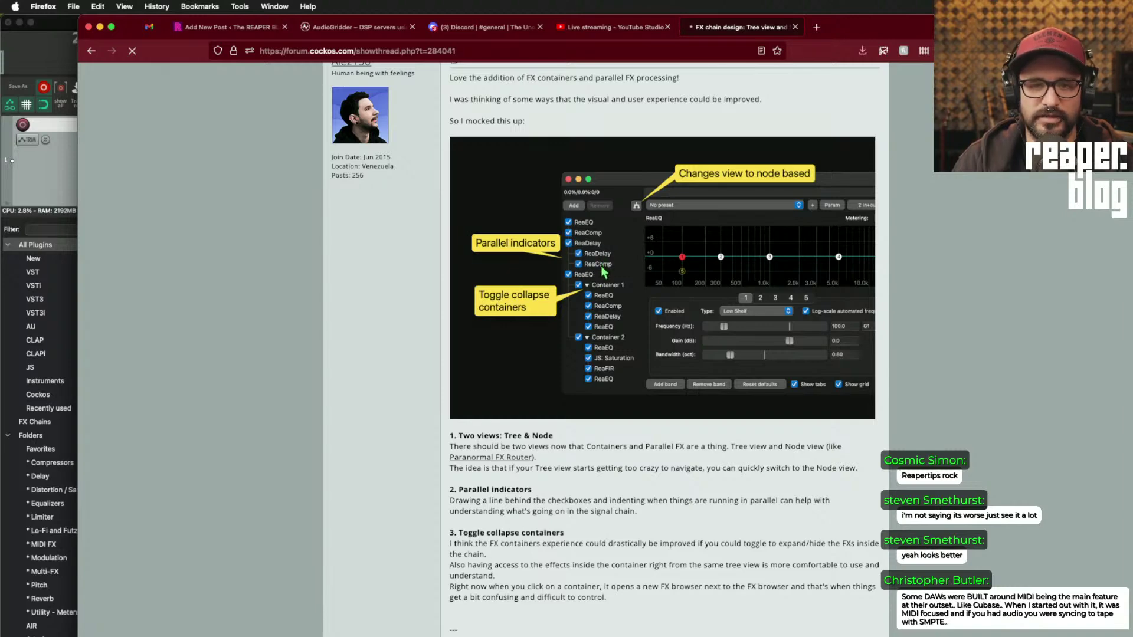
- Compare the OVERKILL container's FX list with the tree-view, parallel-indicator and collapsible-container mockups in the Cockos forum thread in Firefox
left_click(59, 172)
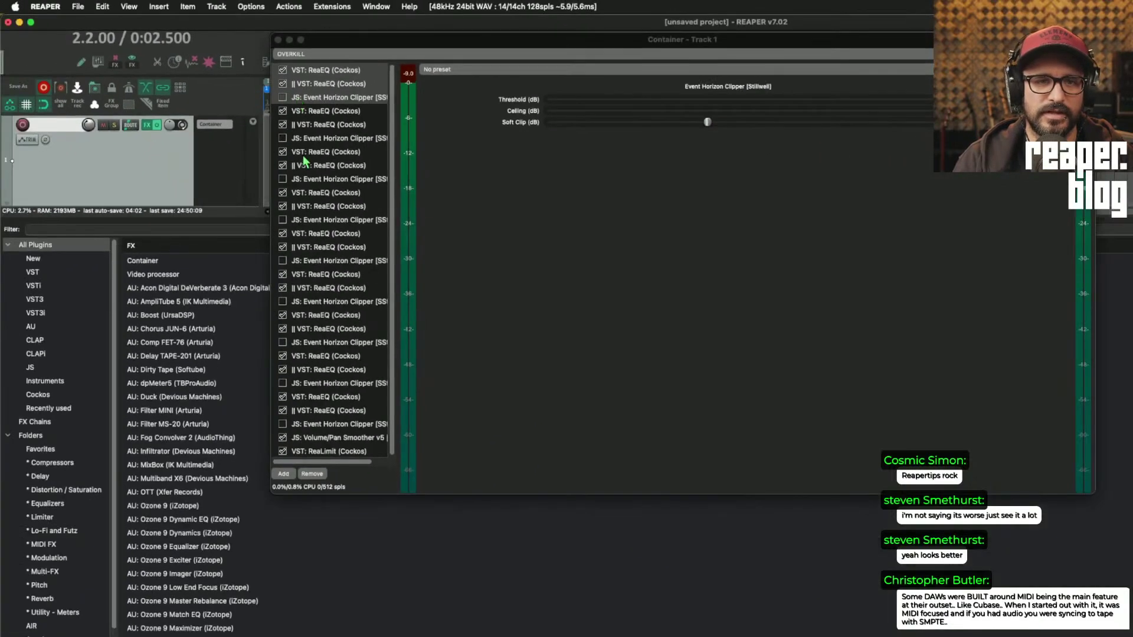
key("super+Tab")
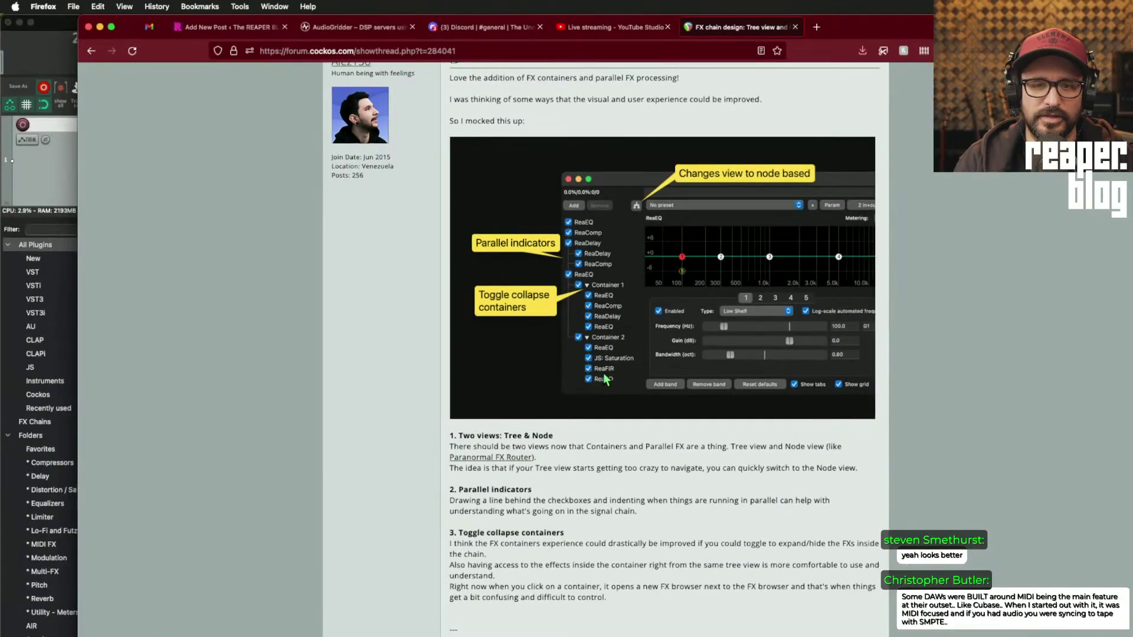
scroll(620, 413, "down", 10)
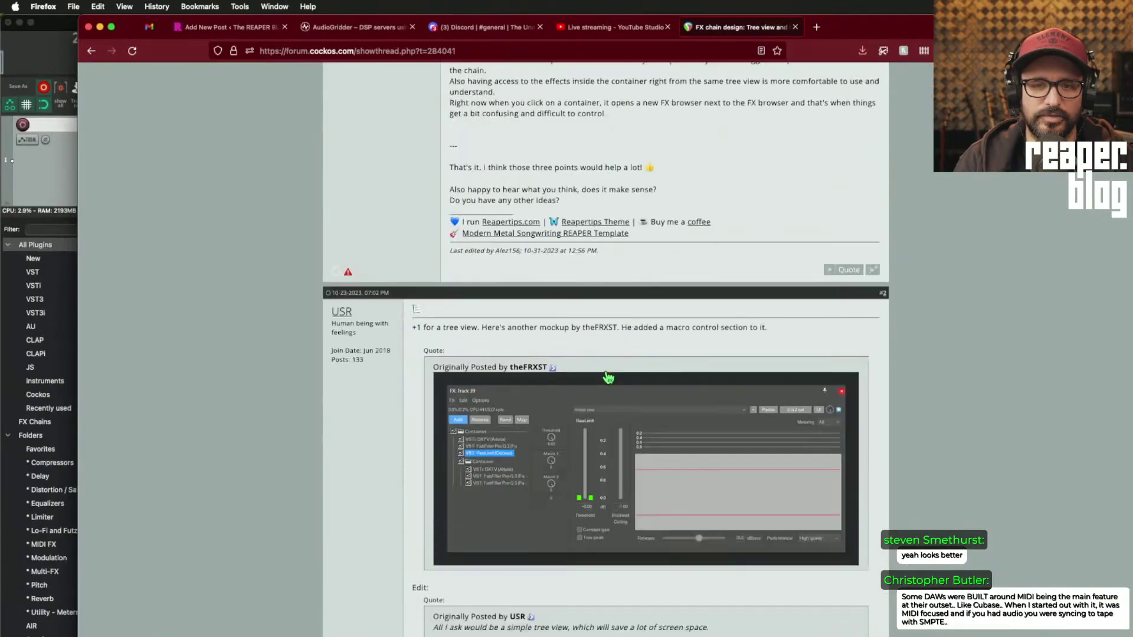
scroll(608, 376, "down", 10)
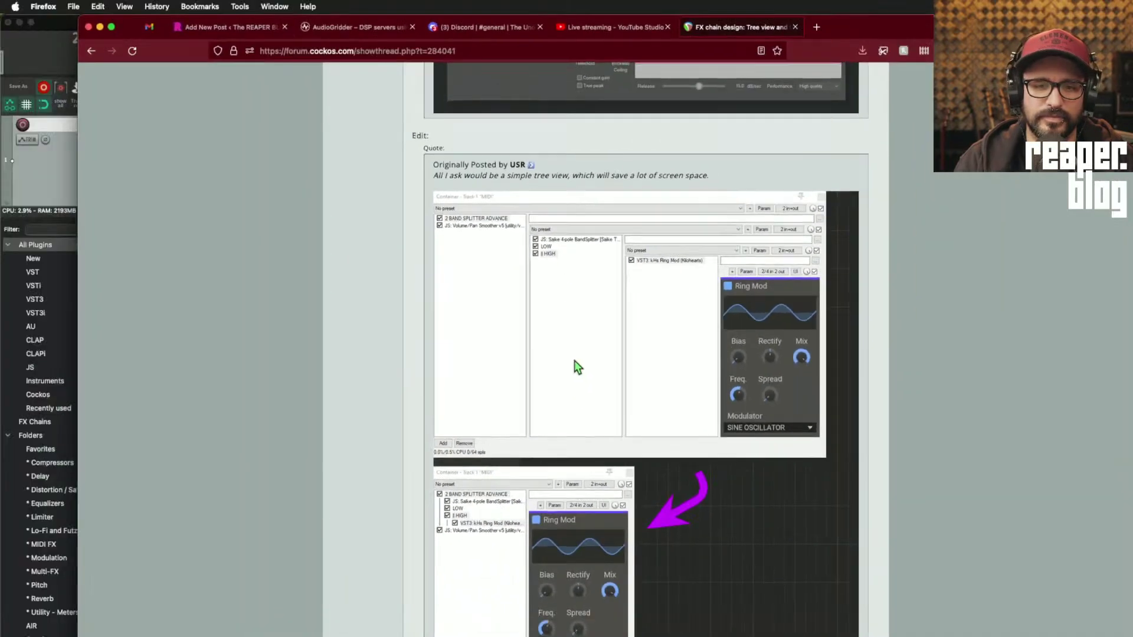
scroll(577, 367, "down", 5)
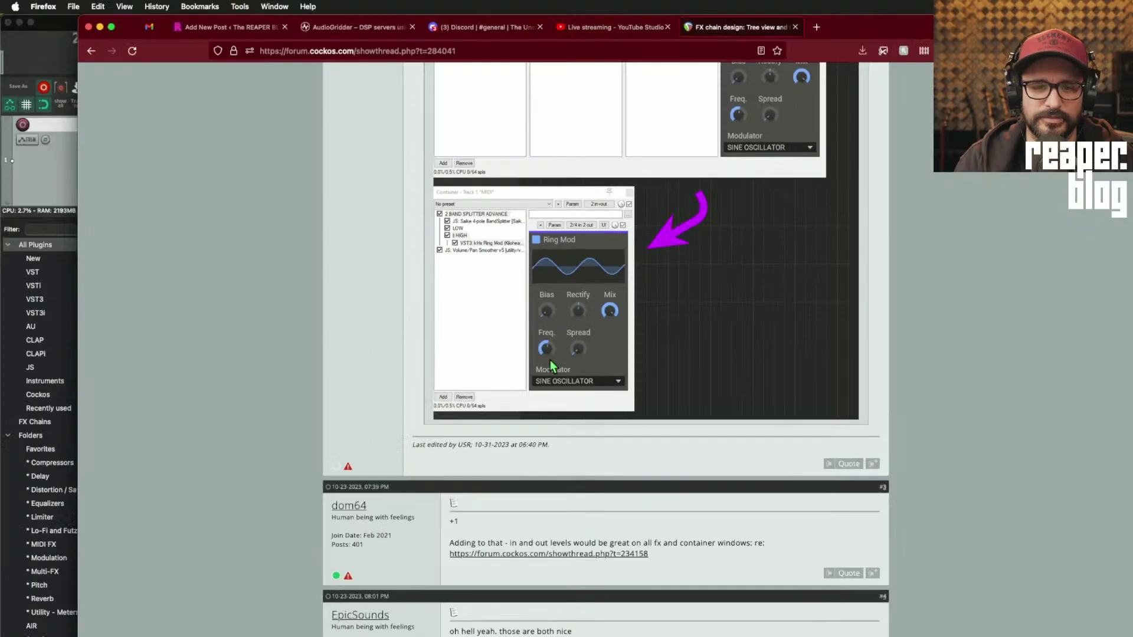
scroll(577, 354, "up", 10)
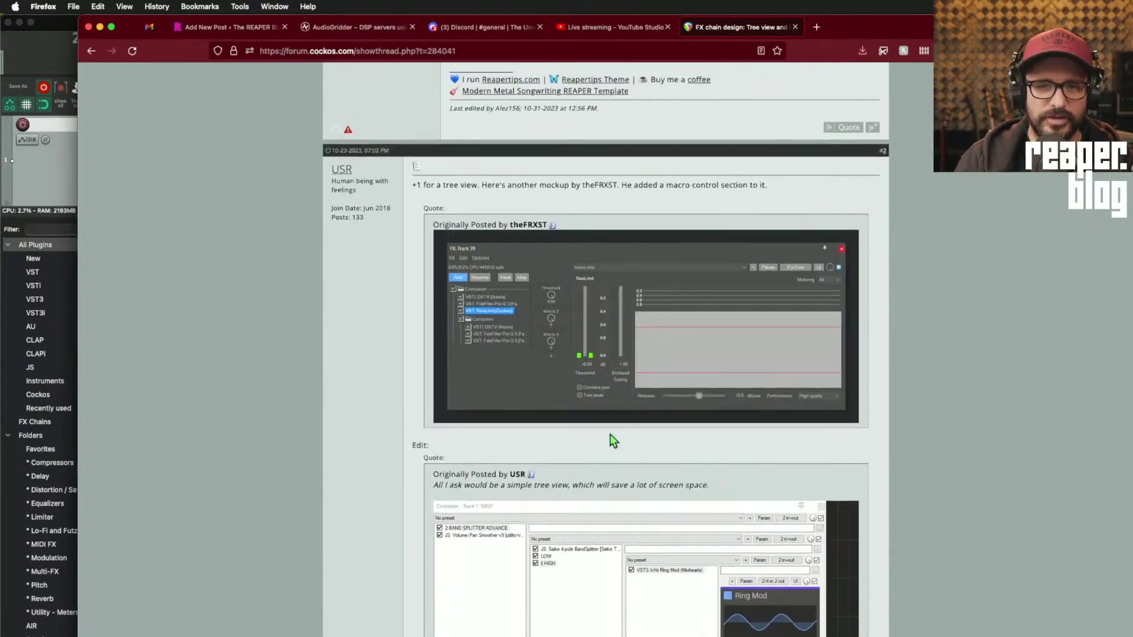
scroll(499, 411, "down", 3)
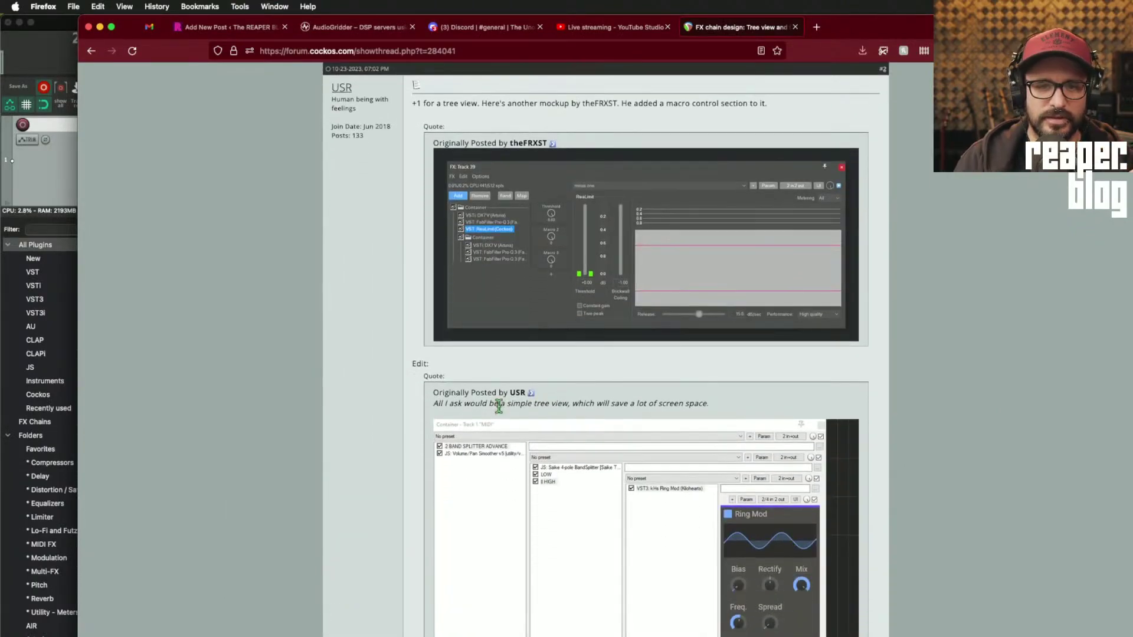
scroll(499, 407, "up", 15)
scroll(530, 387, "down", 3)
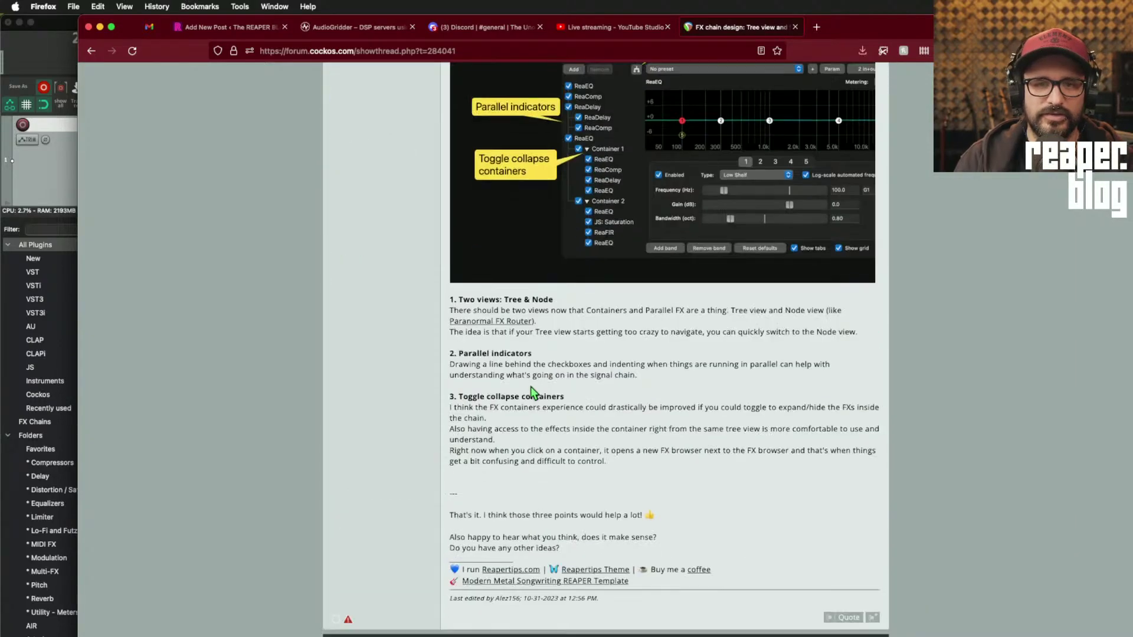
- Review the tree-view container mockups further down the forum thread, go back to the first post, and switch to REAPER
scroll(530, 388, "down", 15)
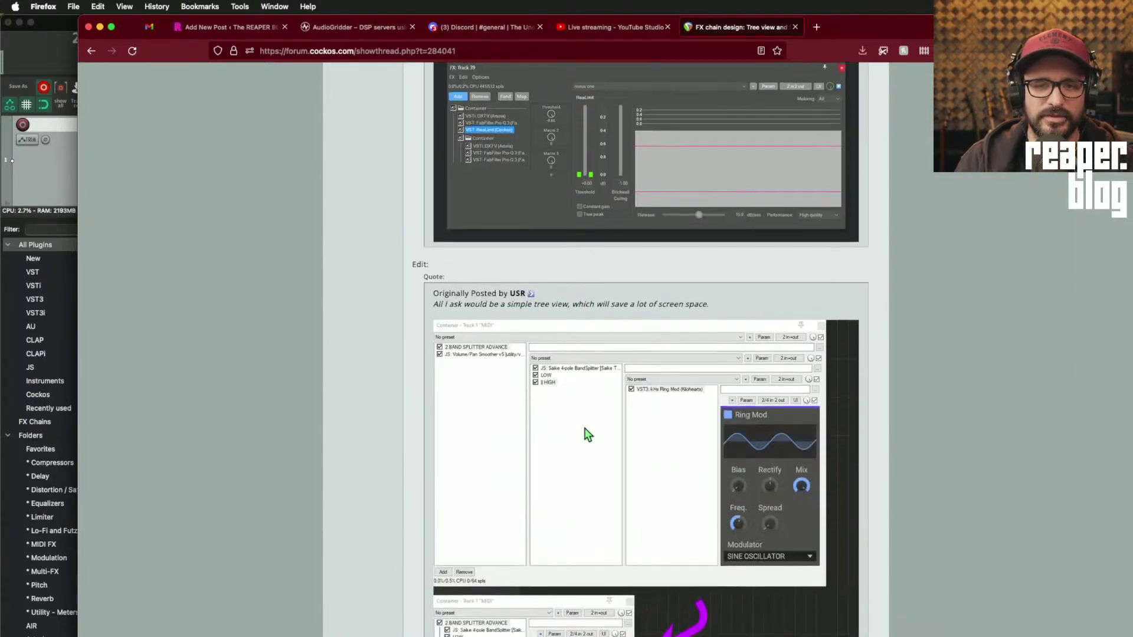
scroll(588, 434, "down", 5)
scroll(587, 433, "up", 20)
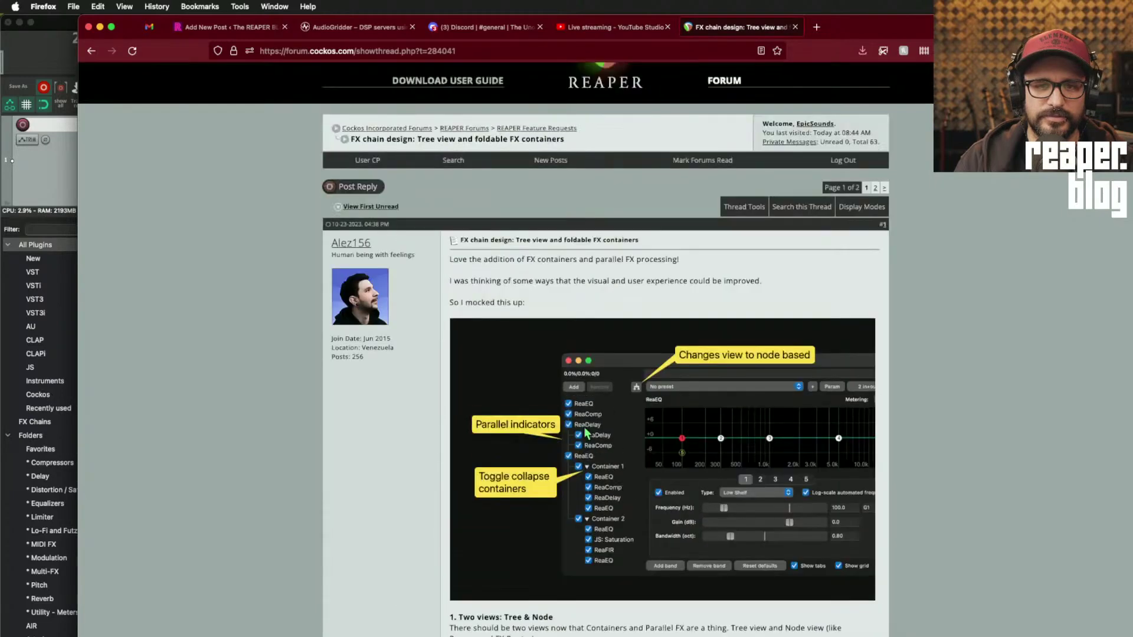
left_click(49, 171)
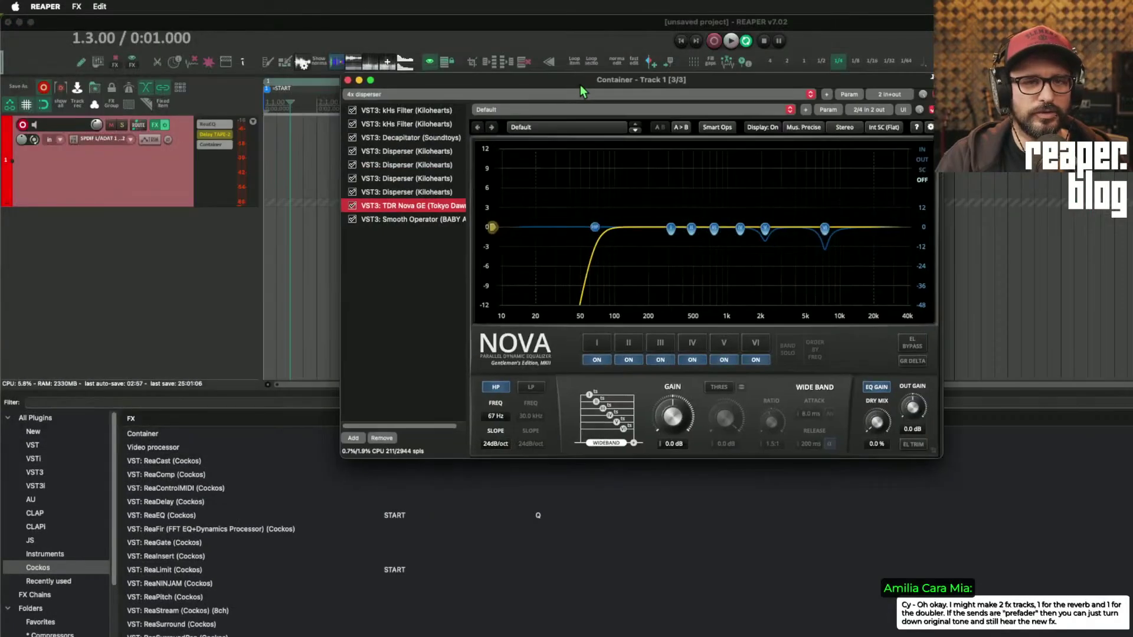
- Reposition the 4x disperser container window and inspect its kHs Filters, Decapitator and first Disperser in turn
left_click_drag(581, 87, 505, 71)
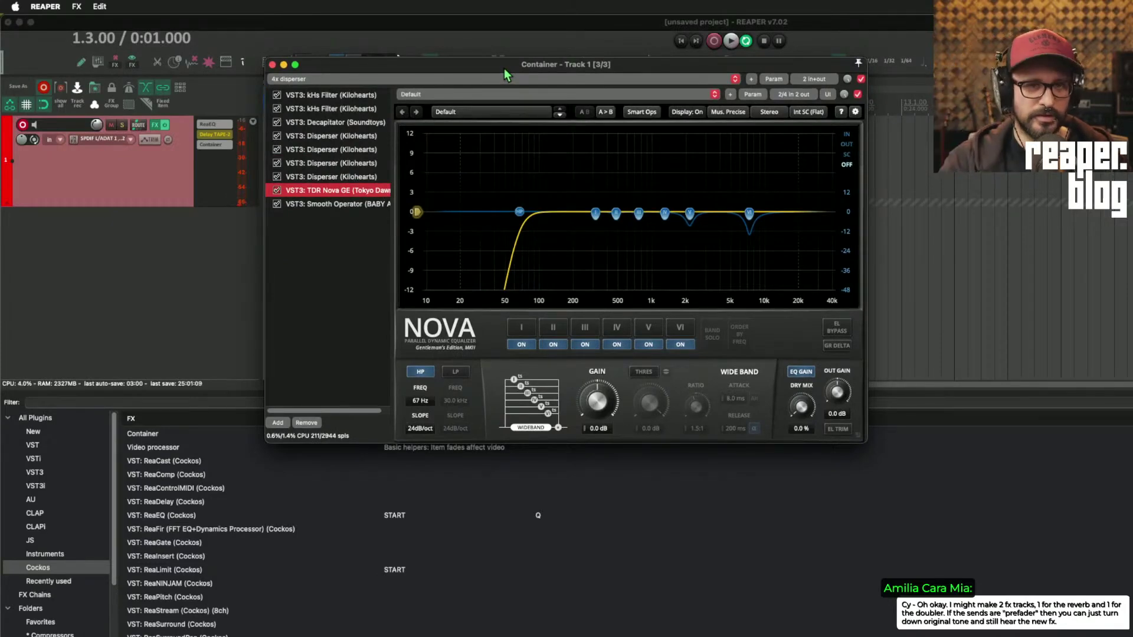
left_click(351, 96)
left_click(351, 110)
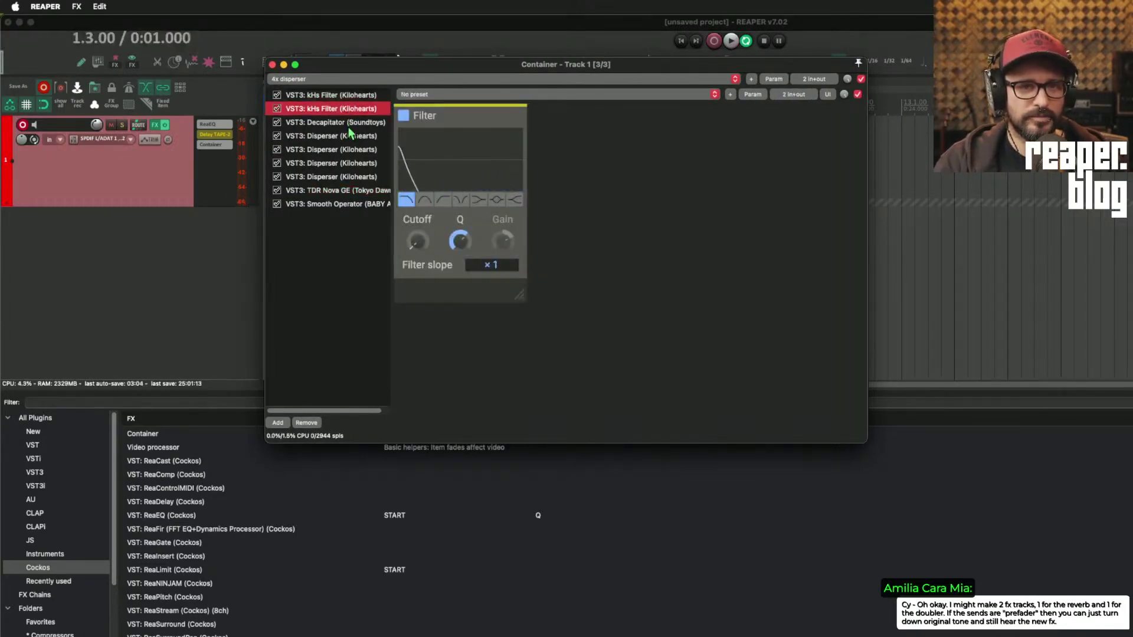
left_click(349, 125)
left_click(351, 138)
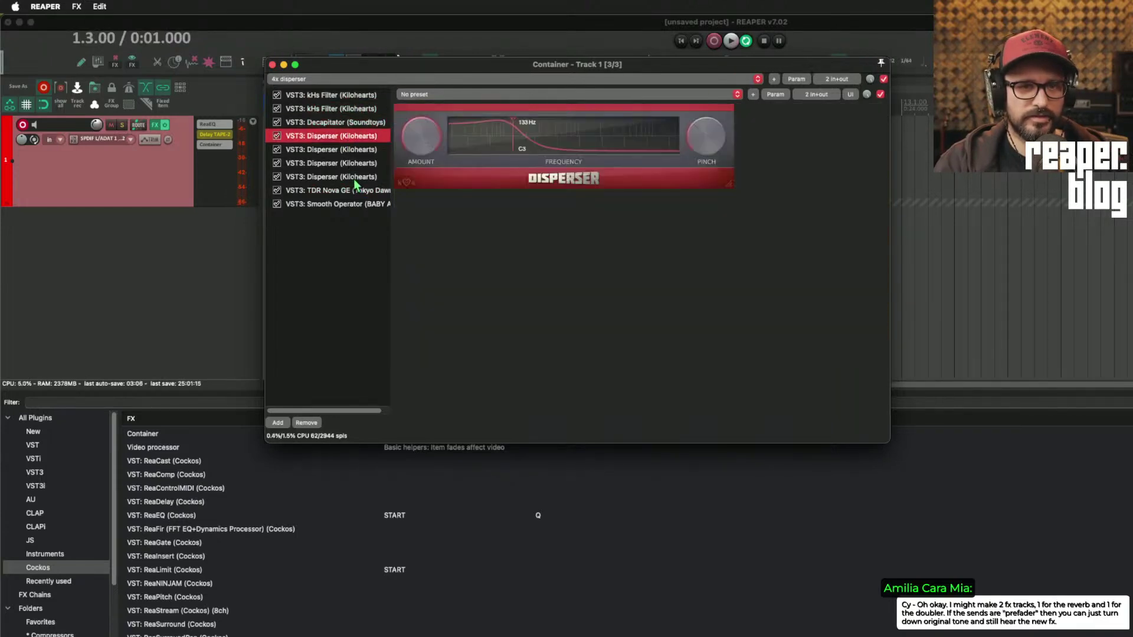
- Bypass the container's two kHs Filters together and re-enable both of them
left_click(313, 96)
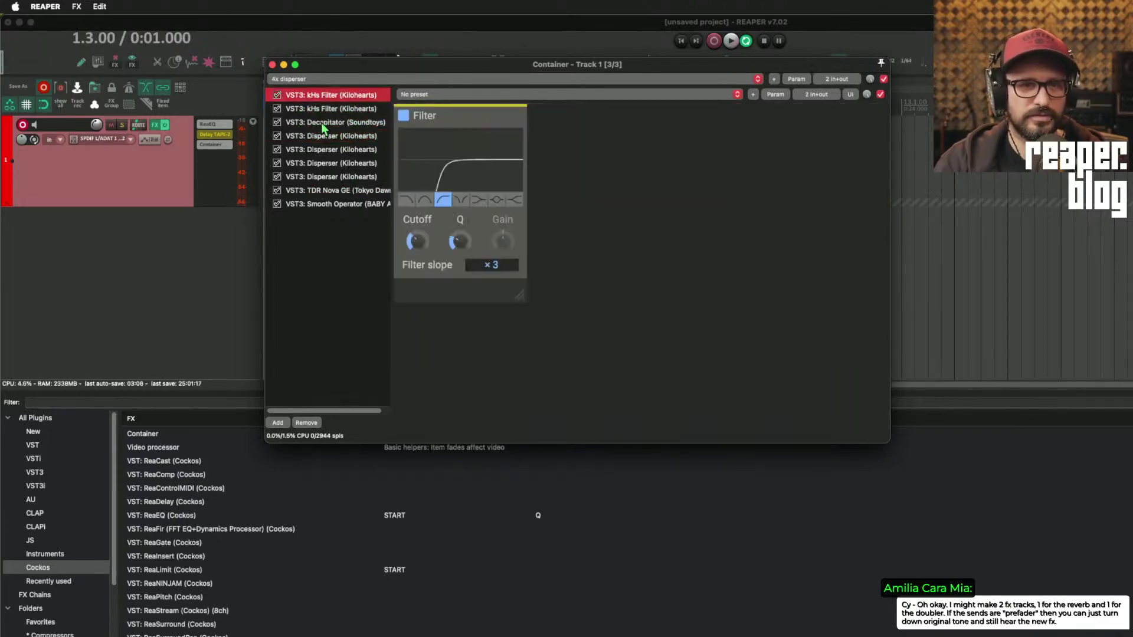
left_click(317, 110, "shift")
key("super+b")
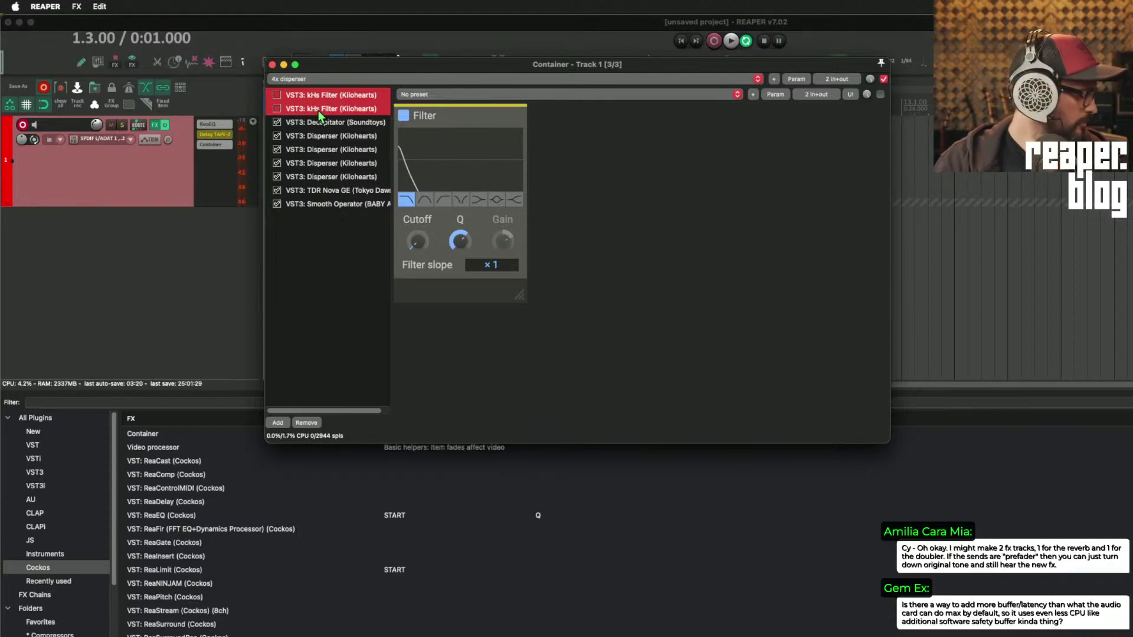
left_click(276, 95)
left_click(276, 109)
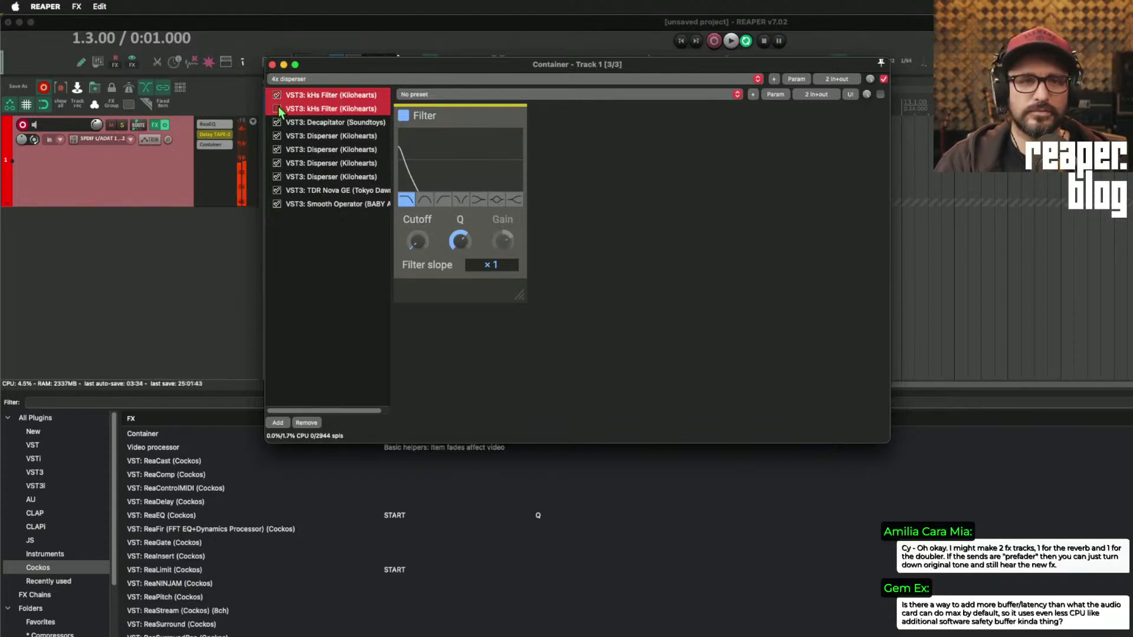
- Lower the first kHs Filter's high-pass cutoff, comparing the signal with the whole container bypassed and enabled
left_click(318, 97)
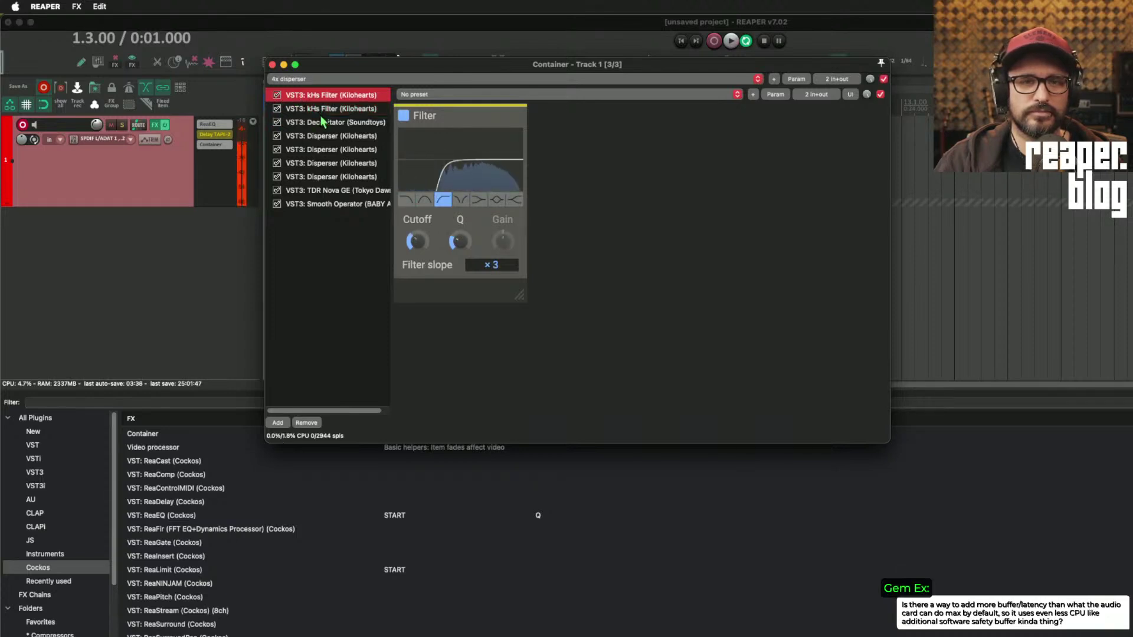
mouse_move(416, 241)
left_mouse_down()
mouse_move(416, 251)
mouse_move(413, 239)
left_mouse_up()
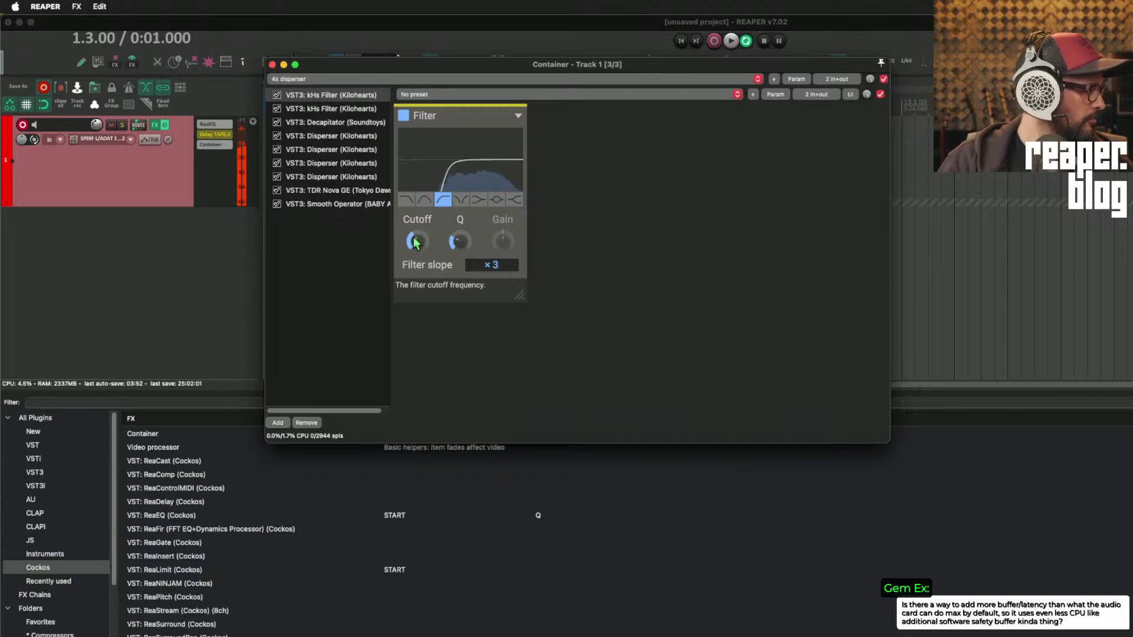
left_click(214, 146, "super")
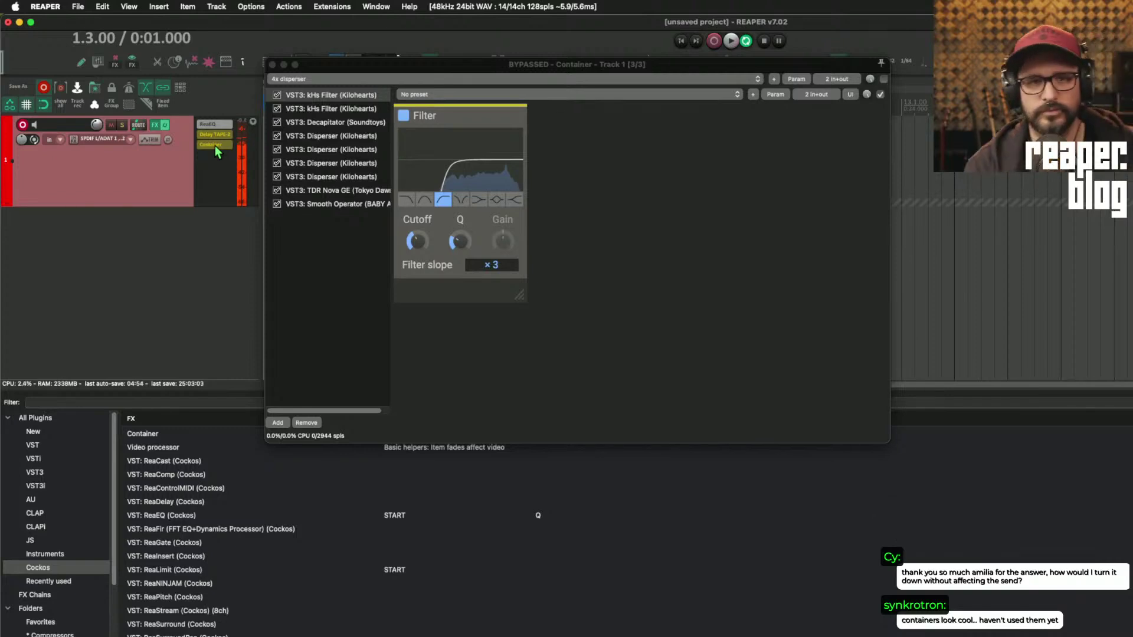
mouse_move(409, 247)
left_mouse_down()
mouse_move(409, 275)
mouse_move(410, 260)
left_mouse_up()
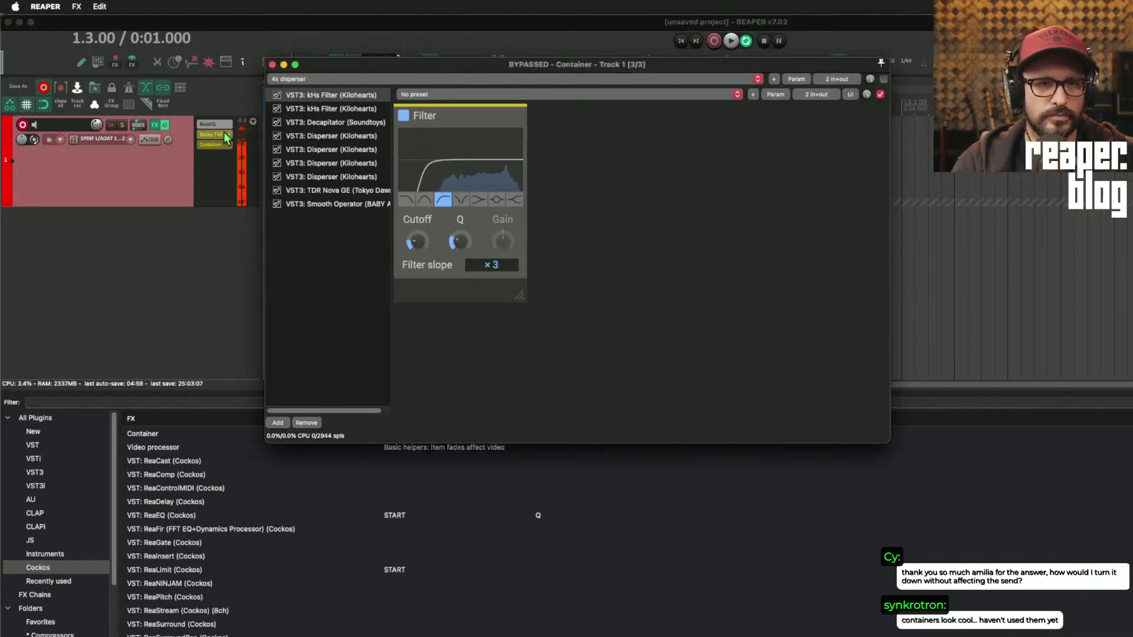
left_click(215, 145, "shift")
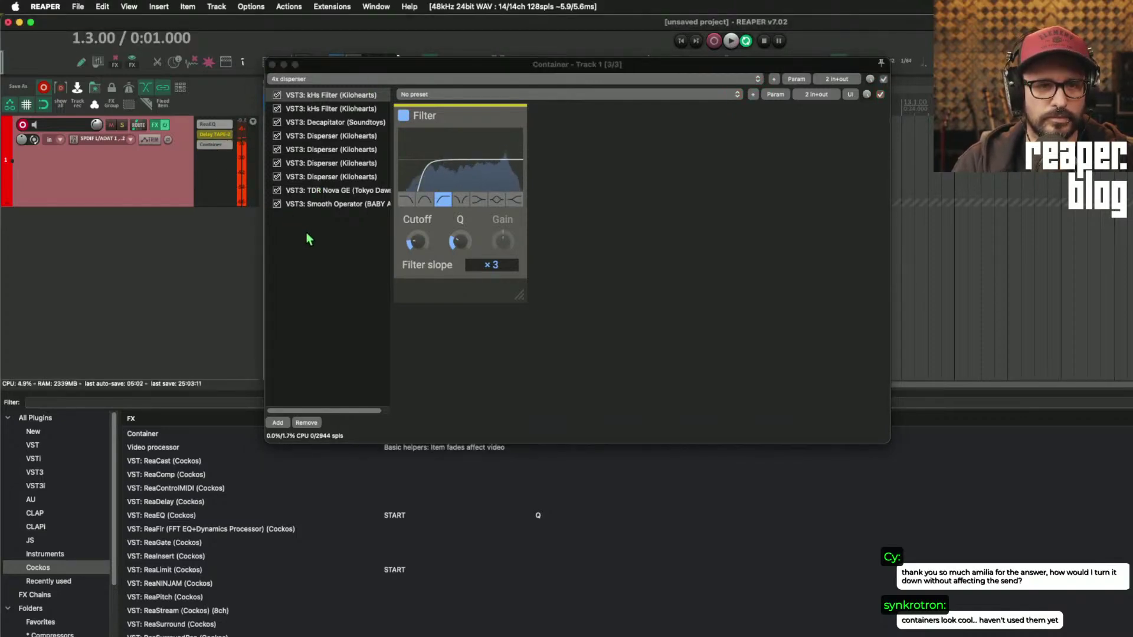
- Adjust the first Disperser's amount and lower its frequency to about 47 Hz
left_click(355, 136)
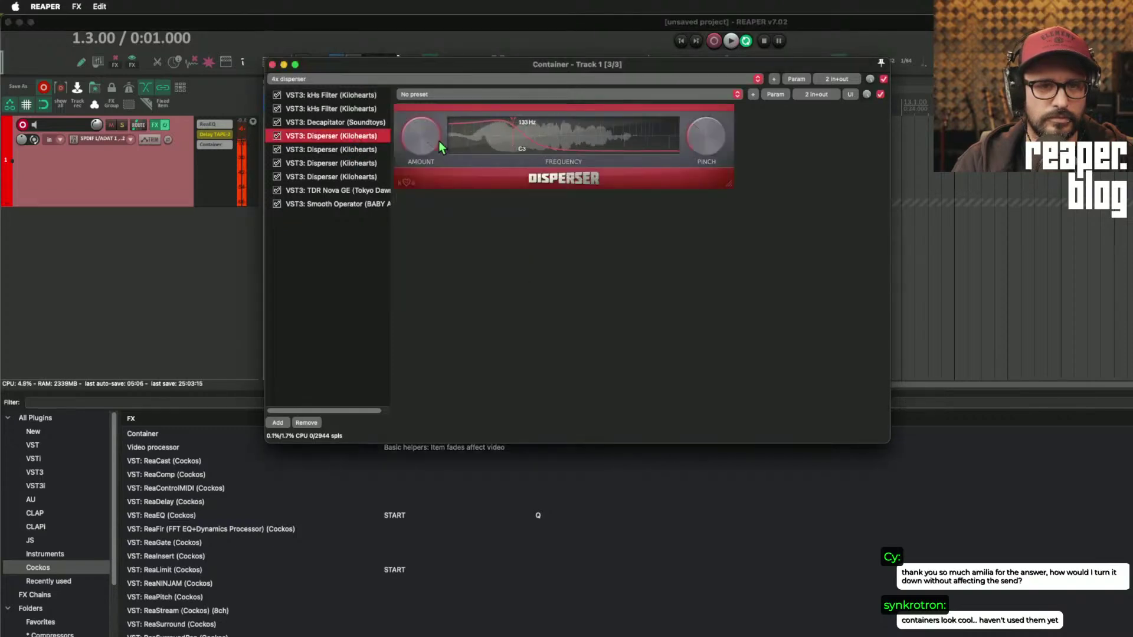
left_click_drag(417, 140, 417, 155)
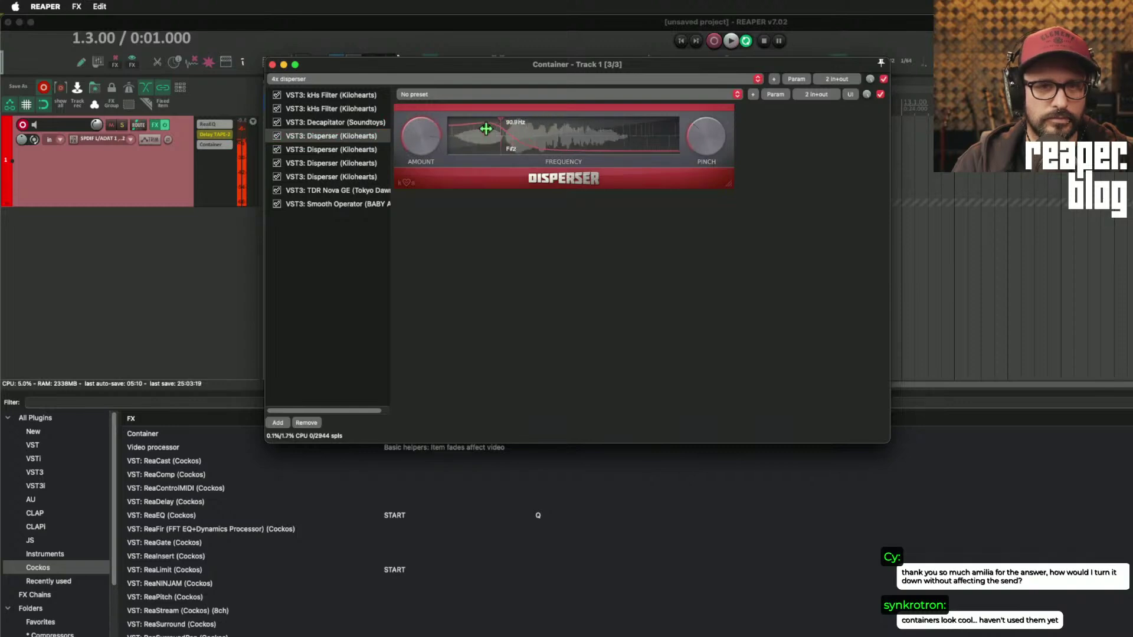
left_click_drag(518, 123, 482, 123)
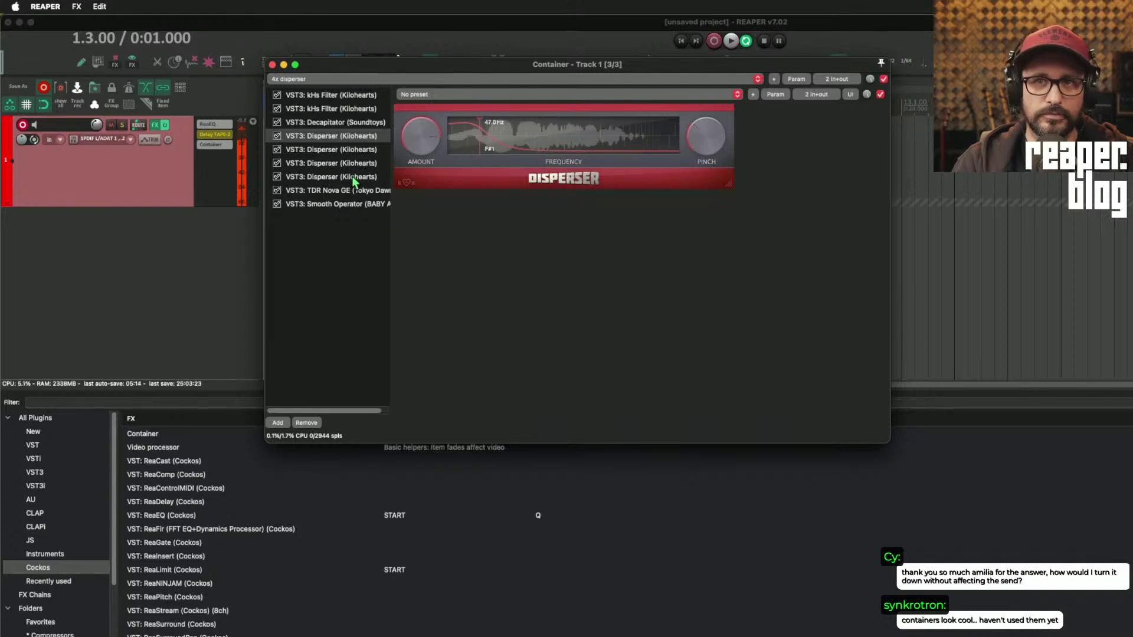
- View Smooth Operator and bypass every effect in the container except the four Dispersers
left_click(350, 203)
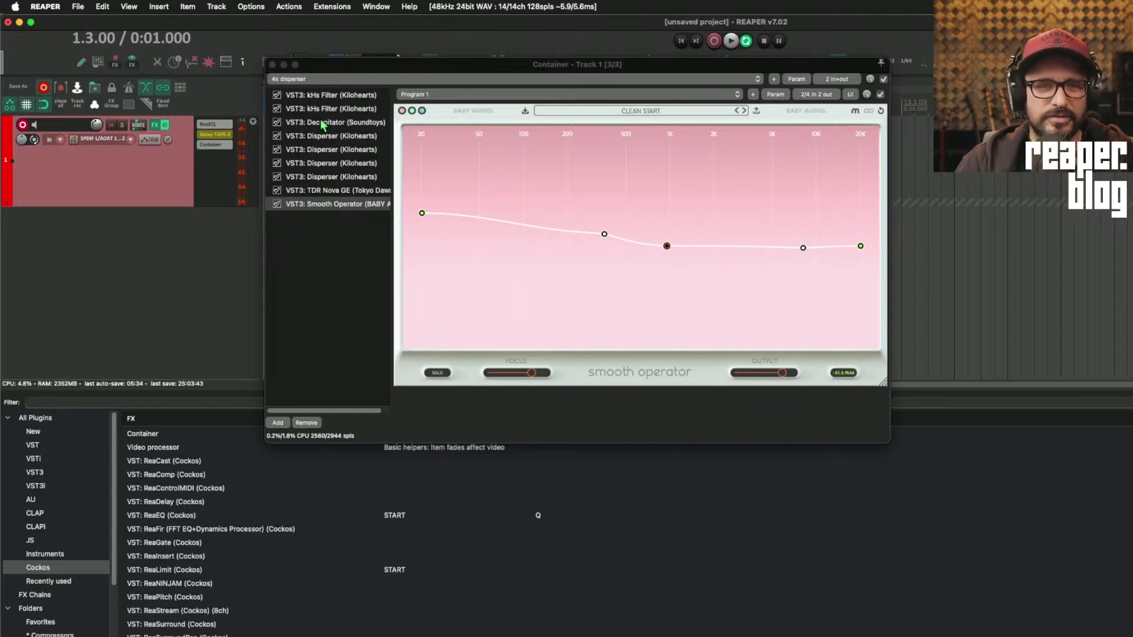
left_click(327, 236)
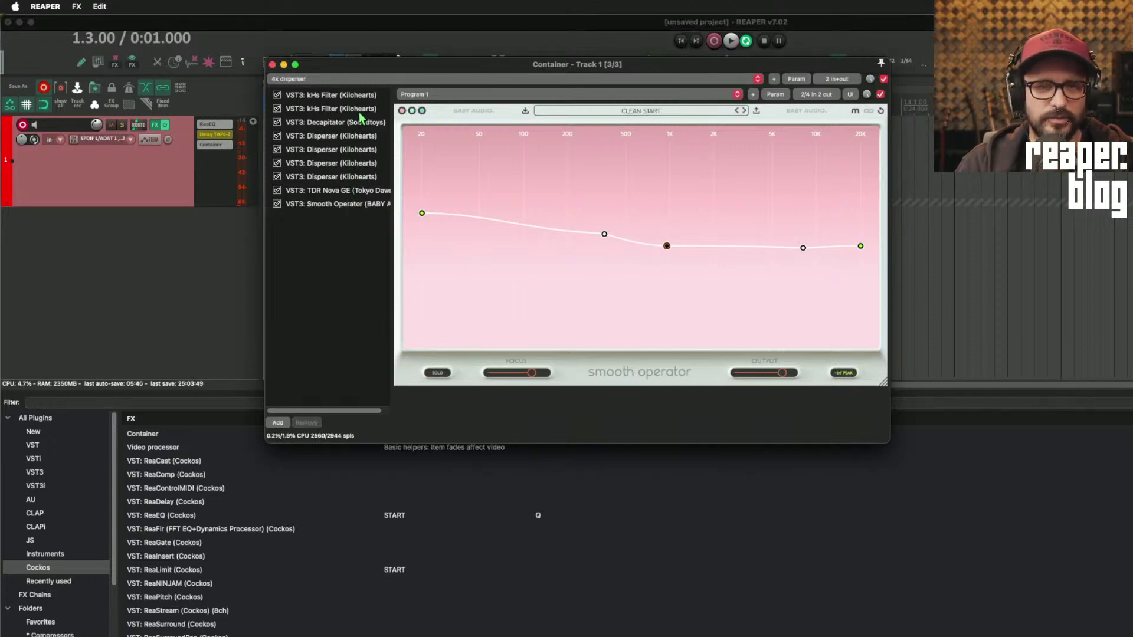
left_click(335, 205)
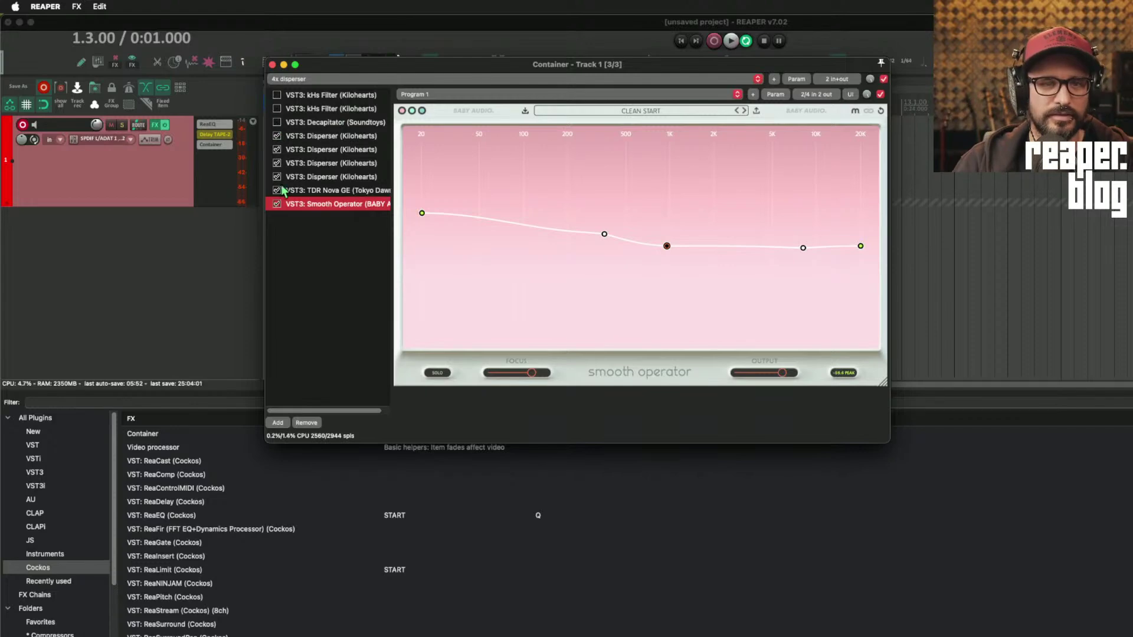
left_click(277, 205)
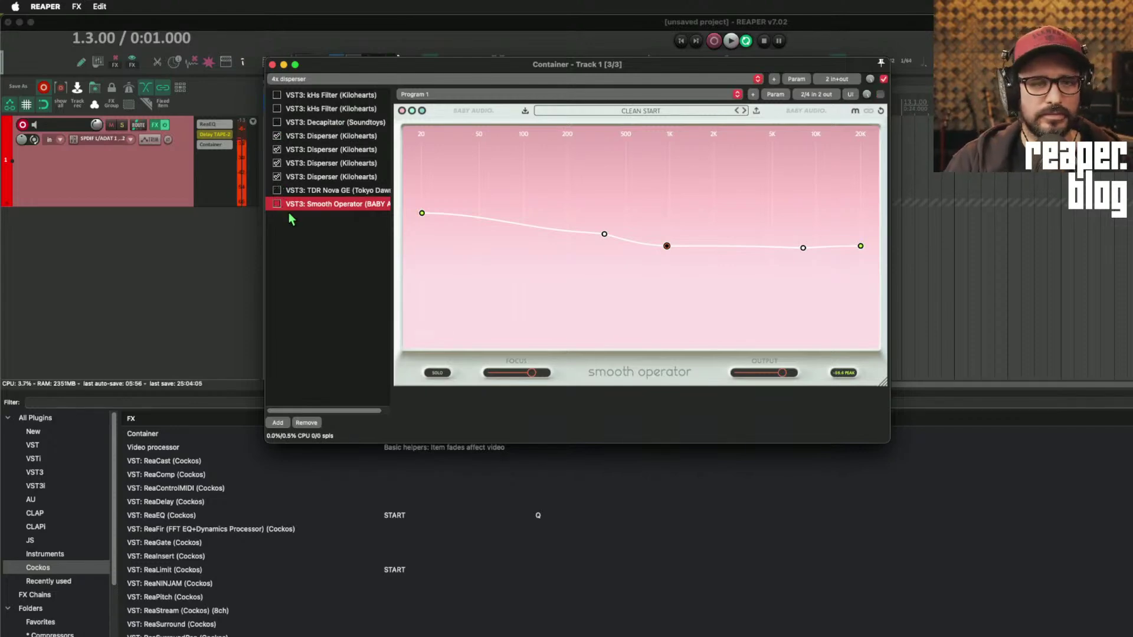
- Compare the frequency settings of the container's four Dispersers
left_click(307, 177)
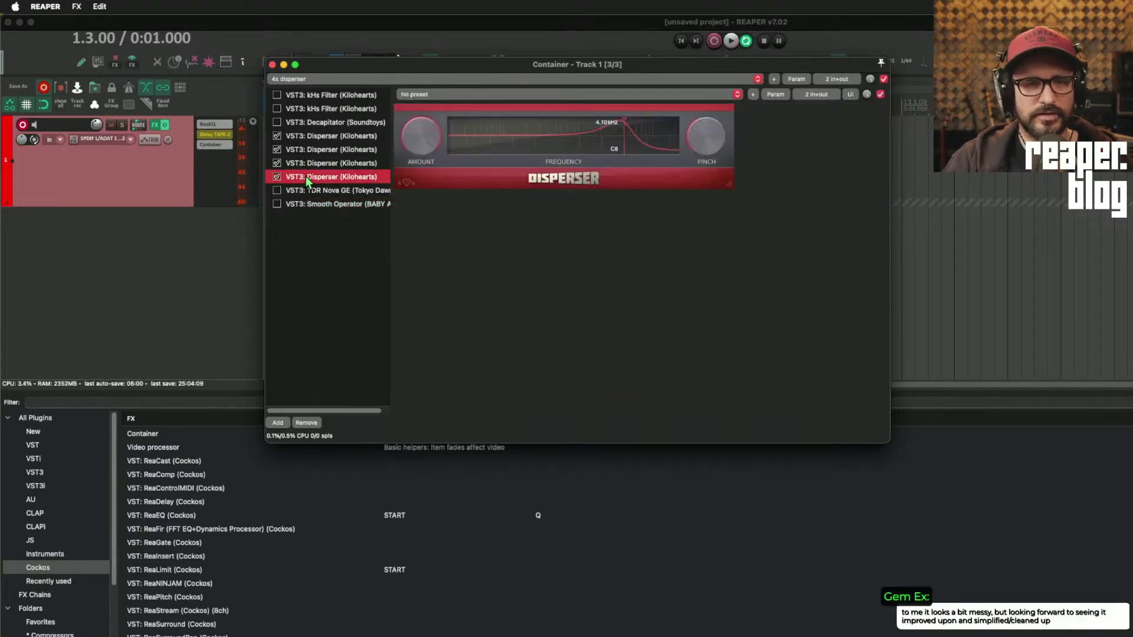
left_click(307, 137)
left_click(312, 150)
left_click(316, 163)
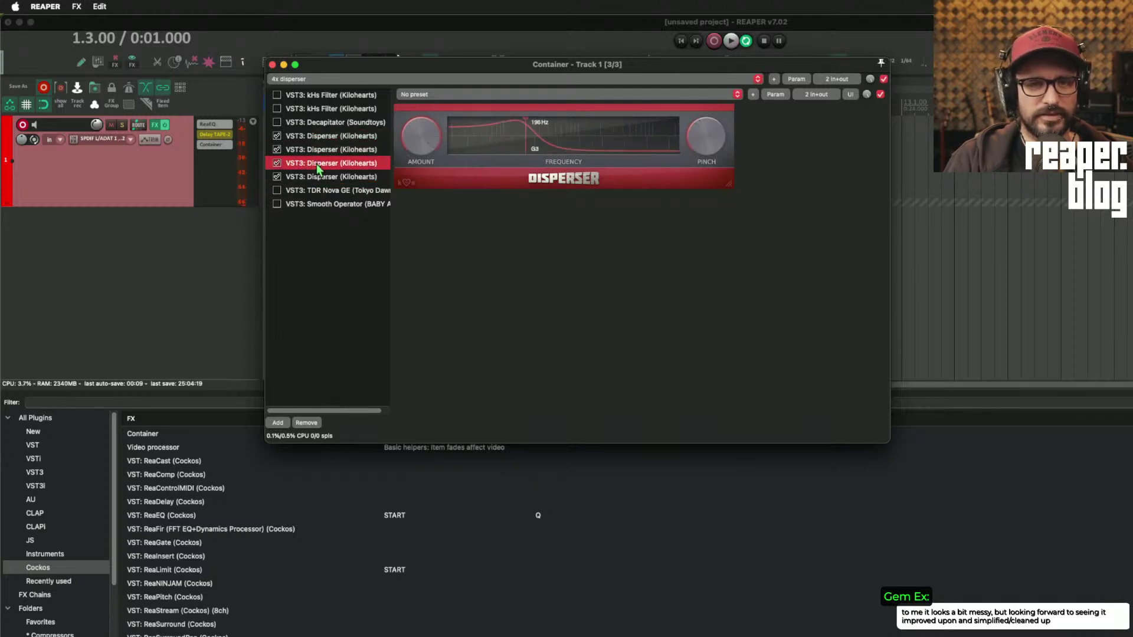
left_click(316, 177)
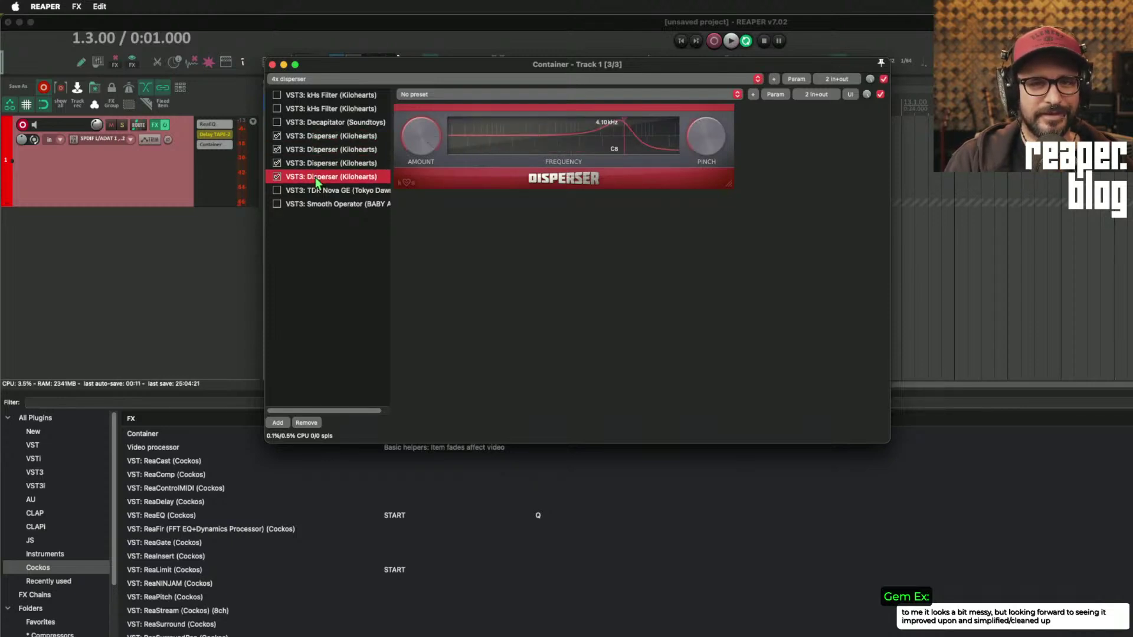
left_click(320, 152)
left_click(320, 135)
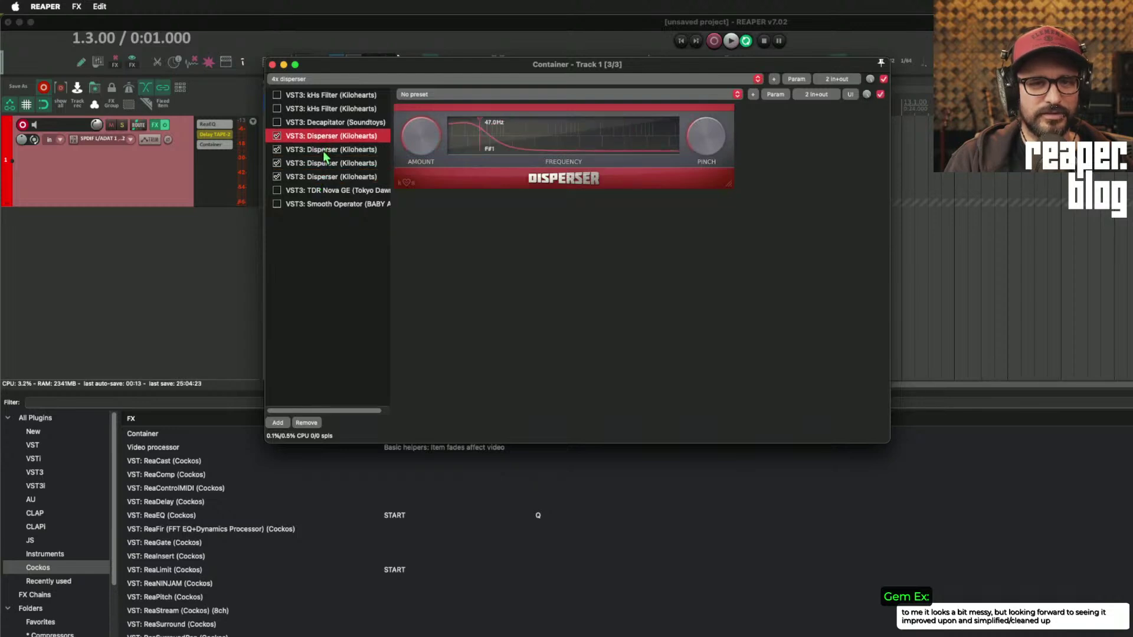
- Increase the second Disperser's pinch and set its frequency to about 133 Hz
left_click(323, 153)
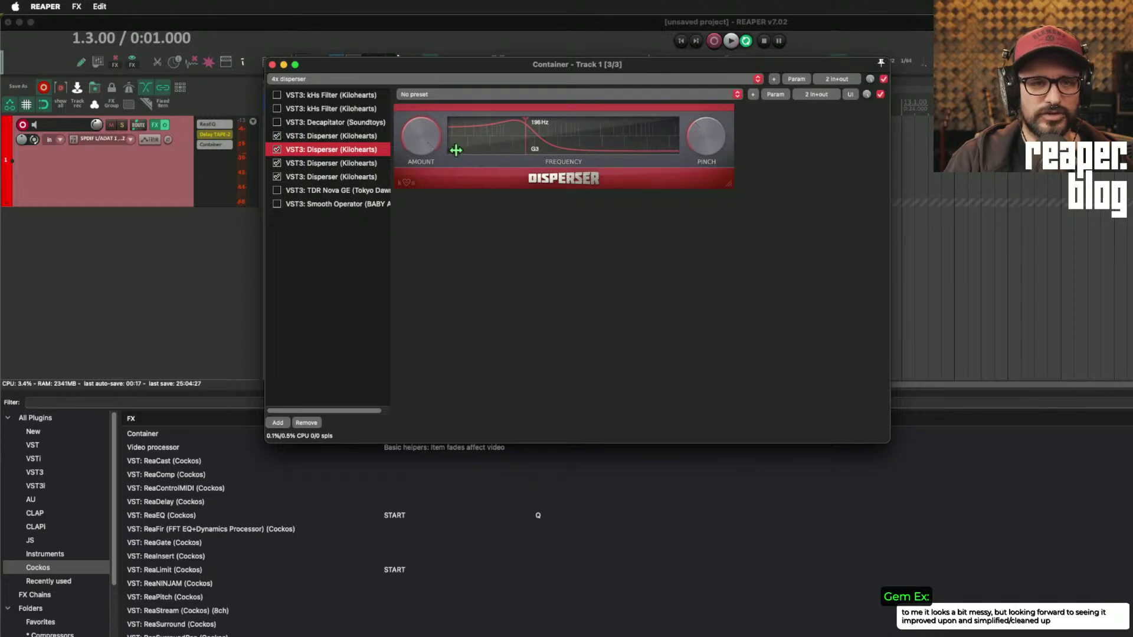
left_click_drag(708, 143, 707, 120)
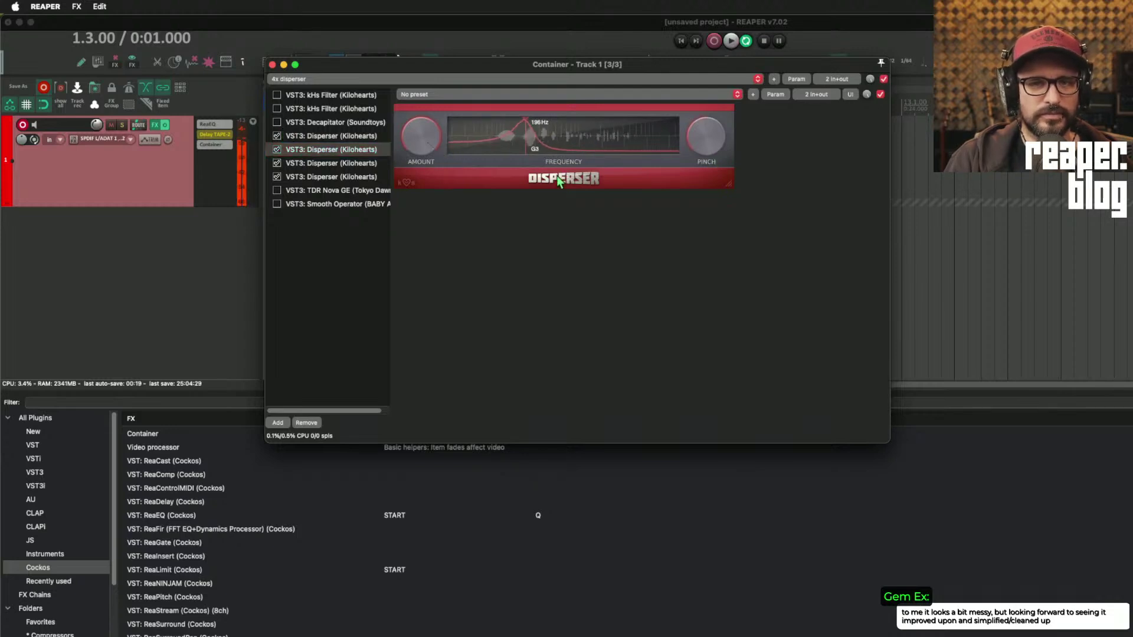
left_click_drag(519, 139, 507, 146)
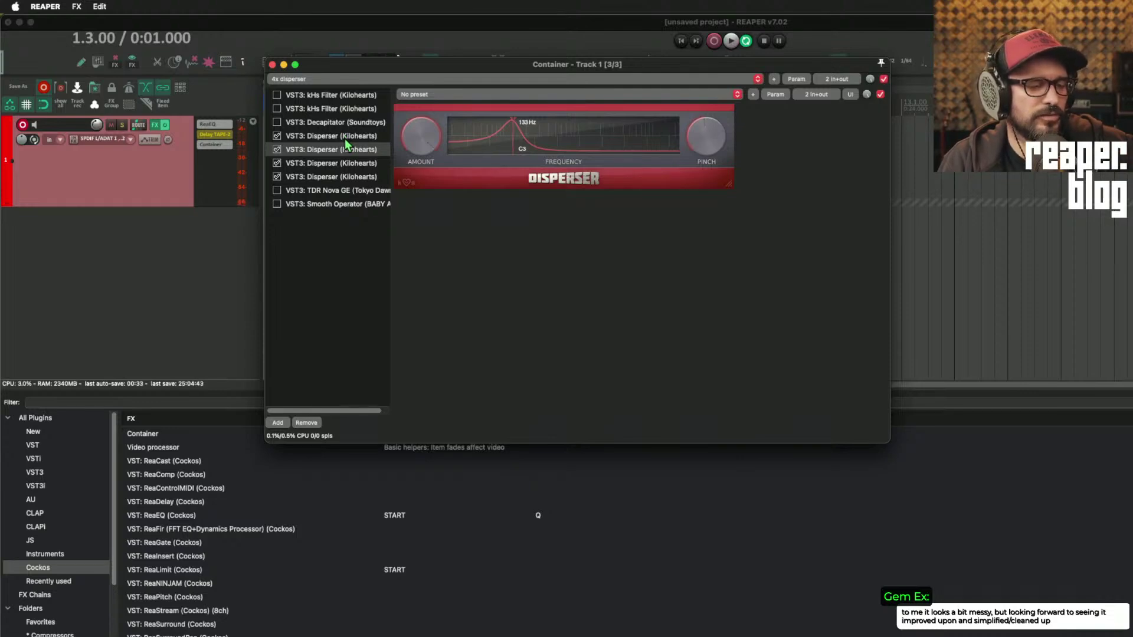
- Enable Decapitator and open its controls, comparing the sound with Punish off and on
left_click(278, 122)
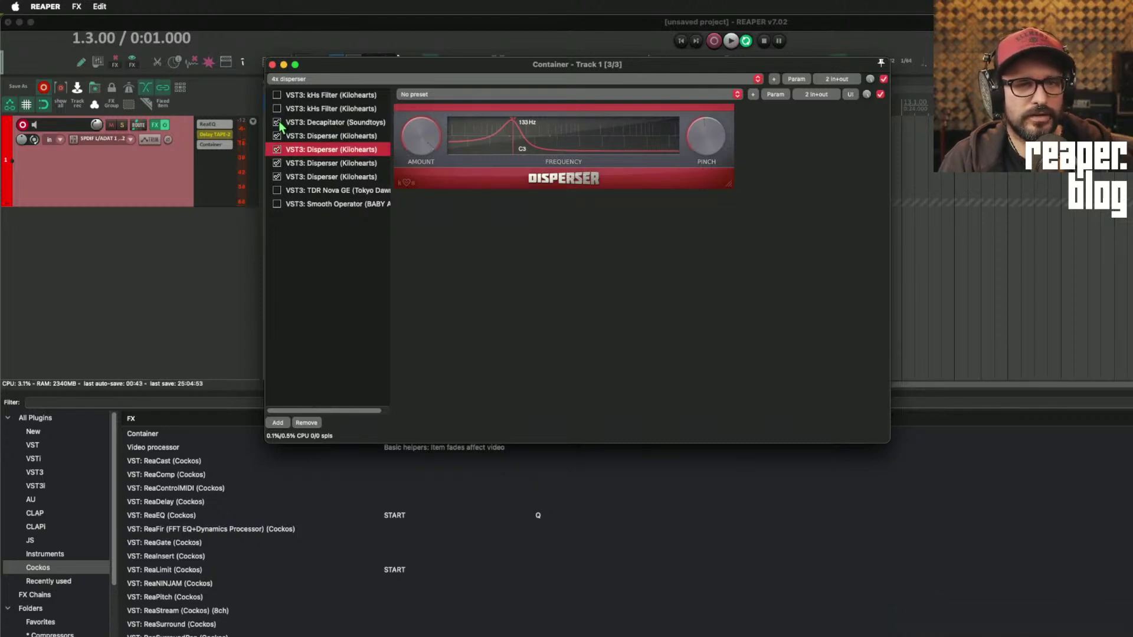
left_click(310, 122)
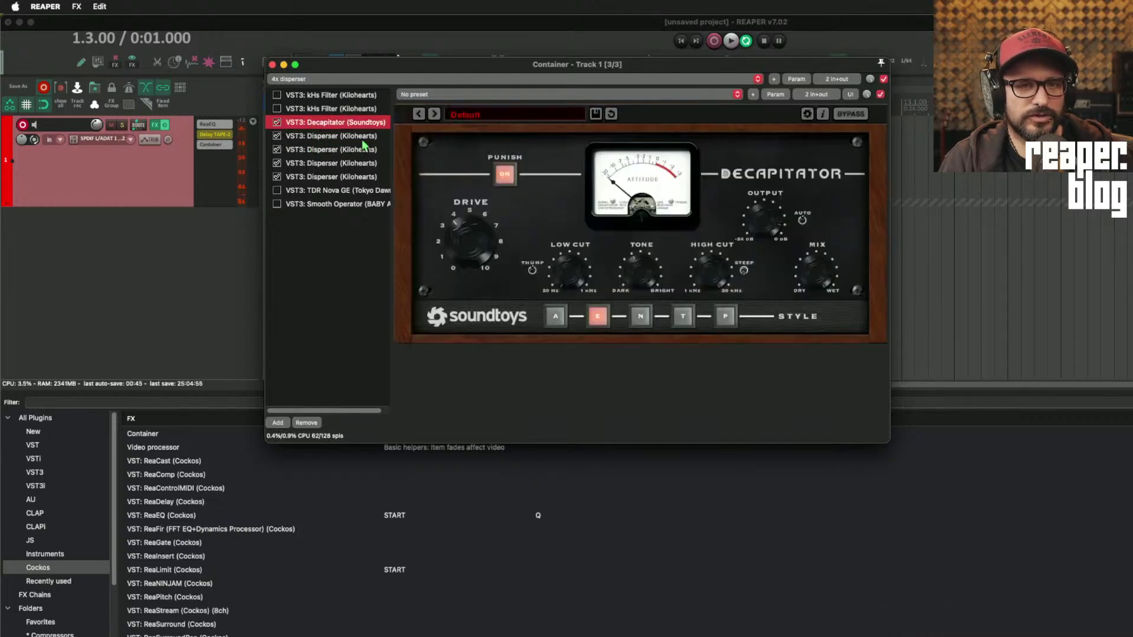
left_click(493, 239)
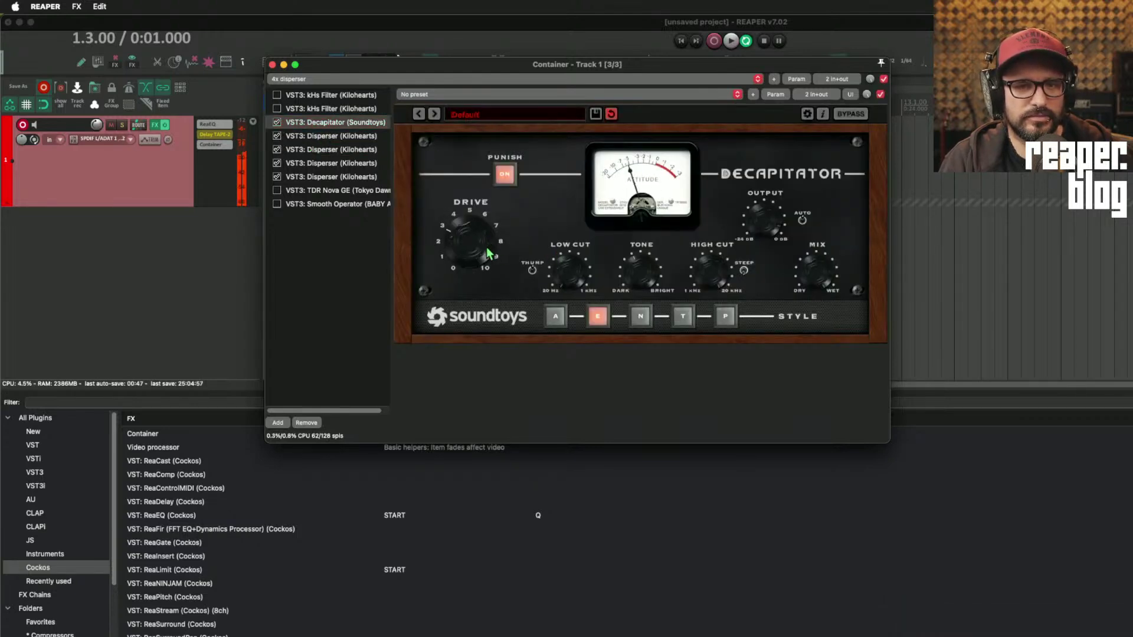
left_click(505, 176)
left_click(505, 176)
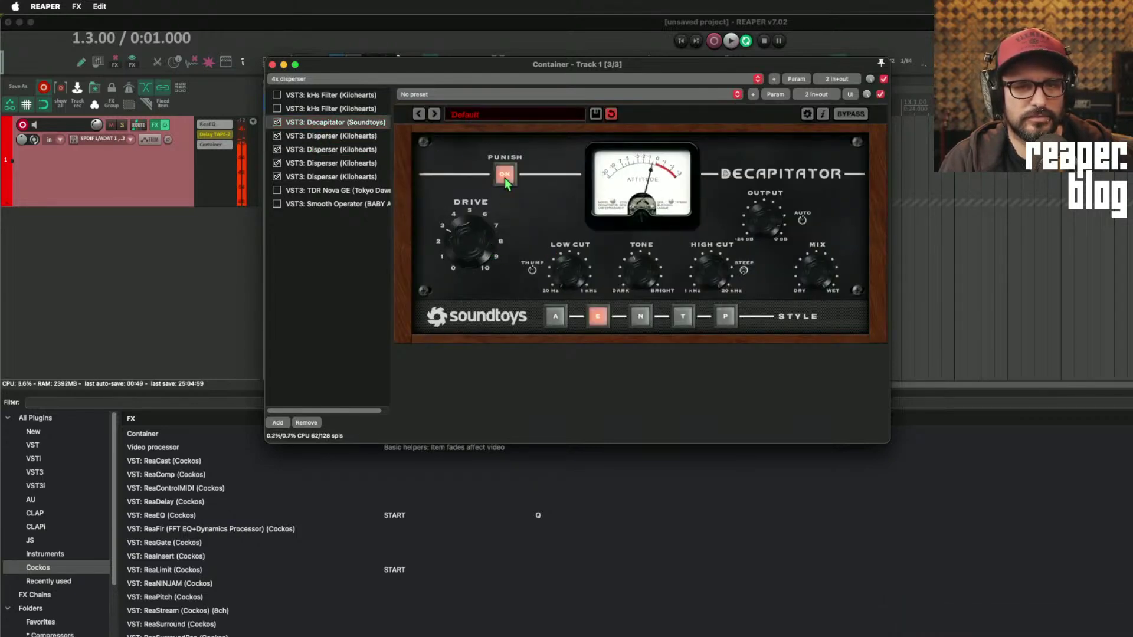
- Audition Decapitator's N, T, A and E saturation styles on the live input, ending on style T
left_click(644, 317)
left_click(677, 317)
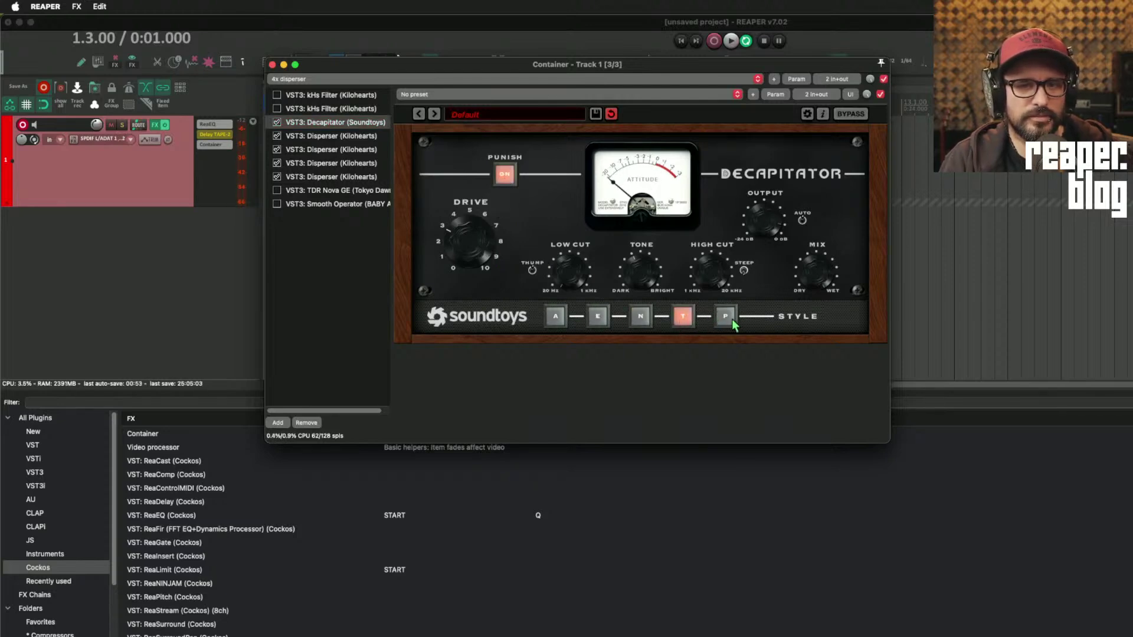
left_click(558, 317)
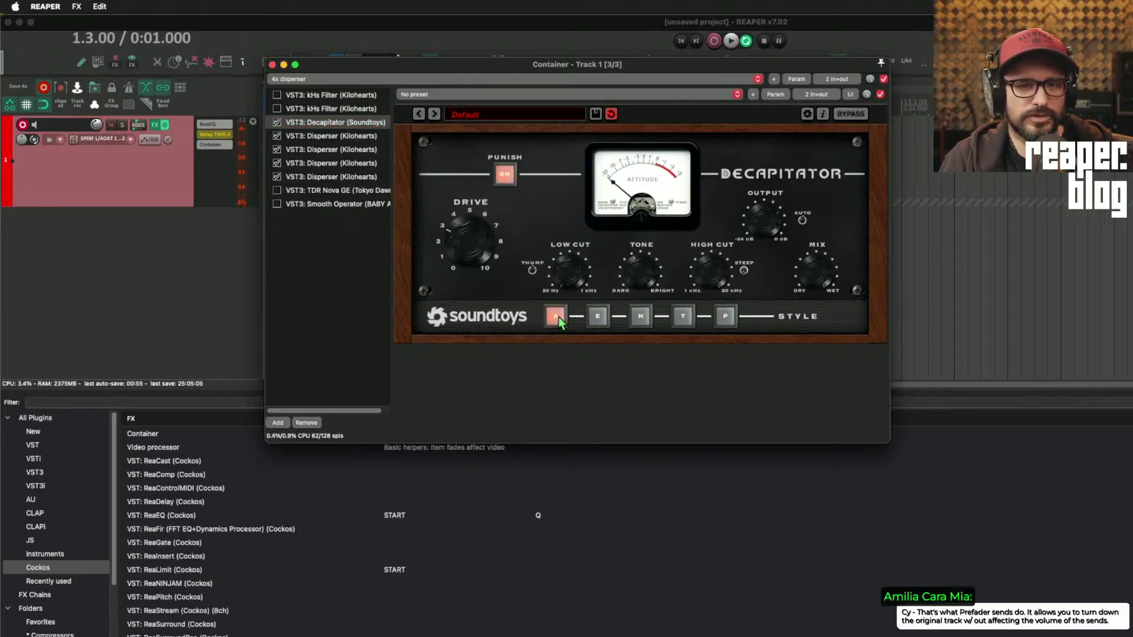
left_click(597, 318)
left_click(643, 320)
left_click(684, 321)
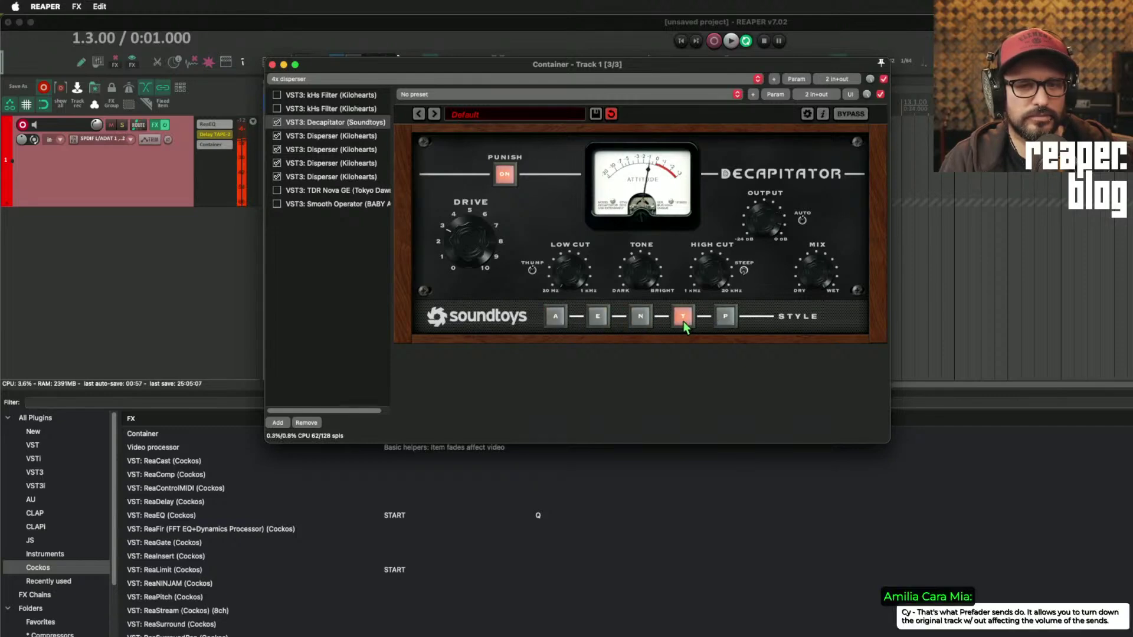
- Switch Decapitator to style P, and enable the first kHs Filter with a slightly higher high-pass cutoff
left_click(725, 321)
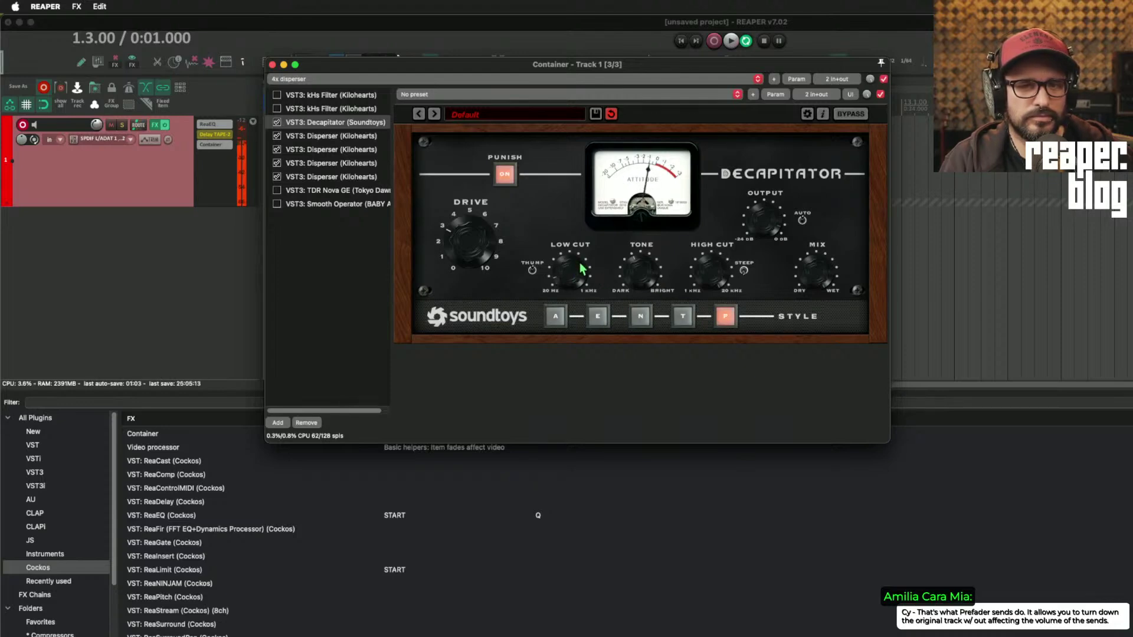
left_click(277, 95)
left_click(298, 96)
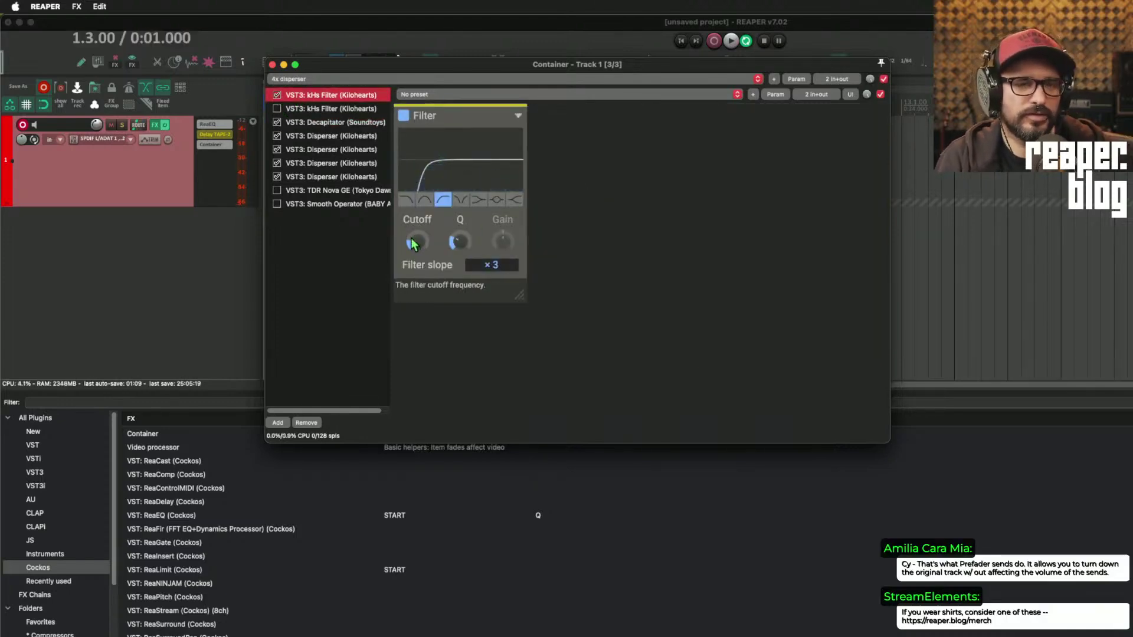
left_click(411, 241)
left_click_drag(412, 240, 412, 224)
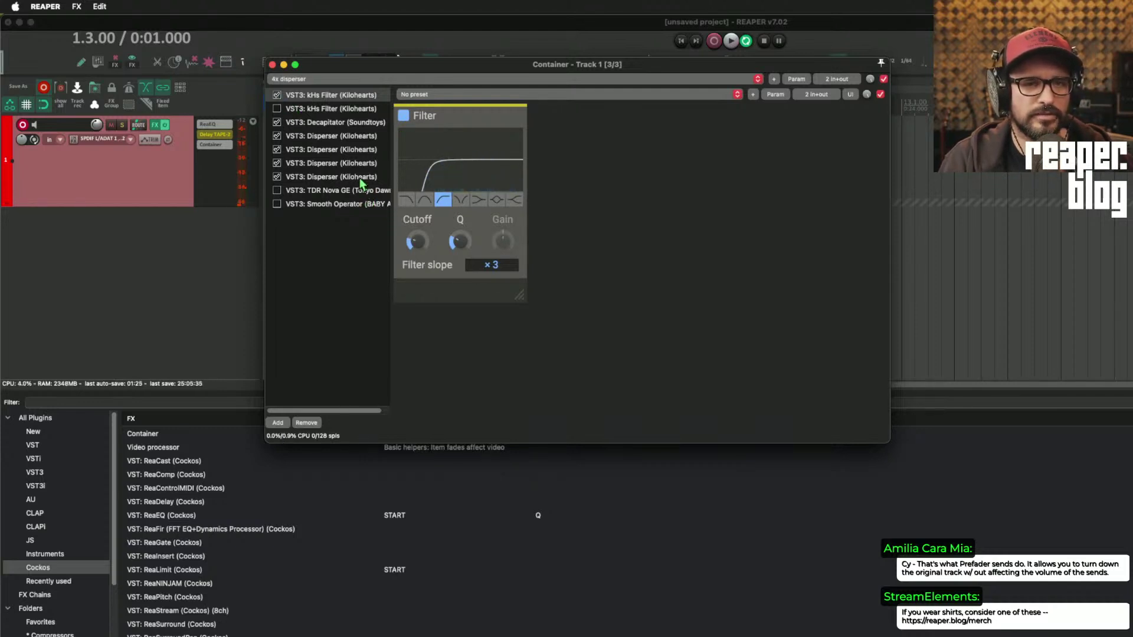
- Step through the Dispersers to the third one, lower its pinch and set its frequency to about 797 Hz
left_click(347, 136)
left_click(347, 150)
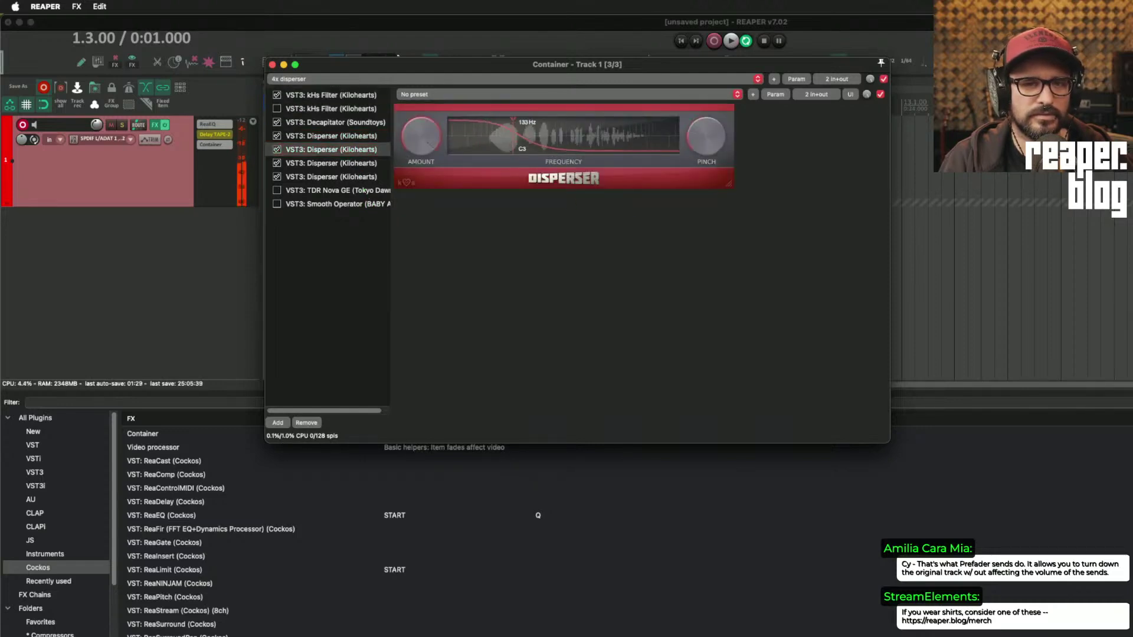
left_click(354, 163)
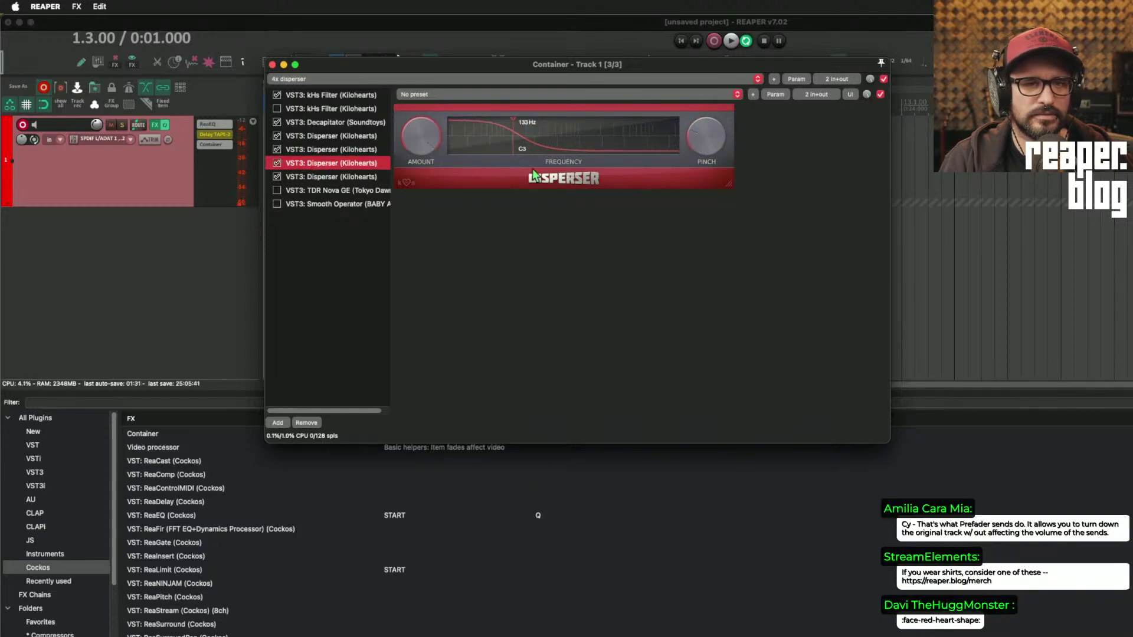
left_click_drag(710, 135, 710, 160)
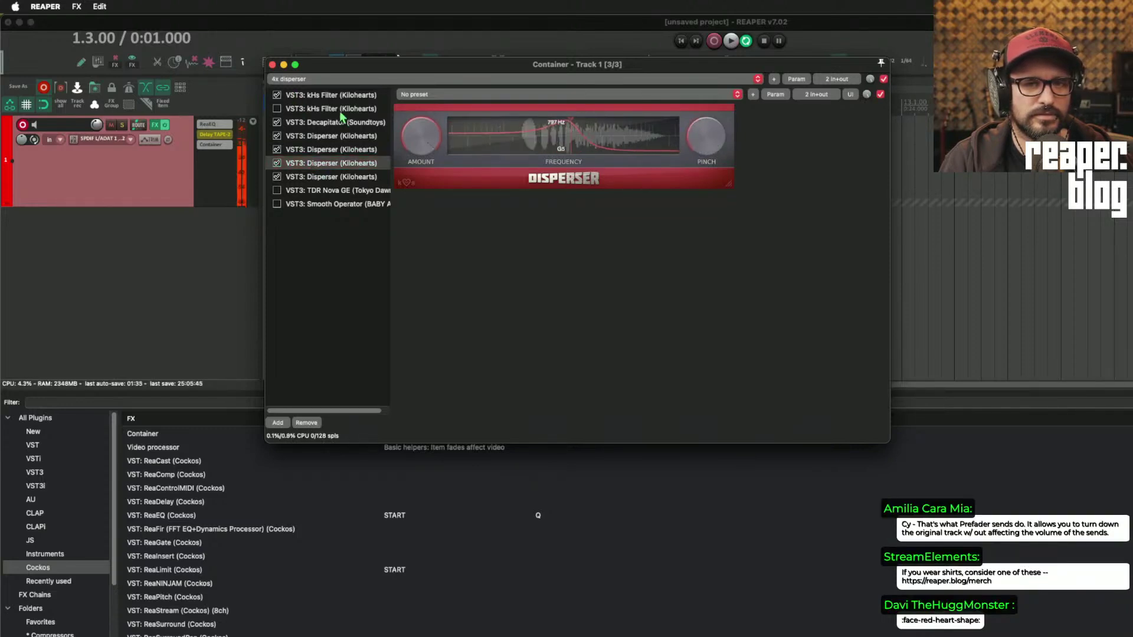
- Open the parameter modulation settings for the second kHs Filter's Cutoff and enable that filter
left_click(302, 111)
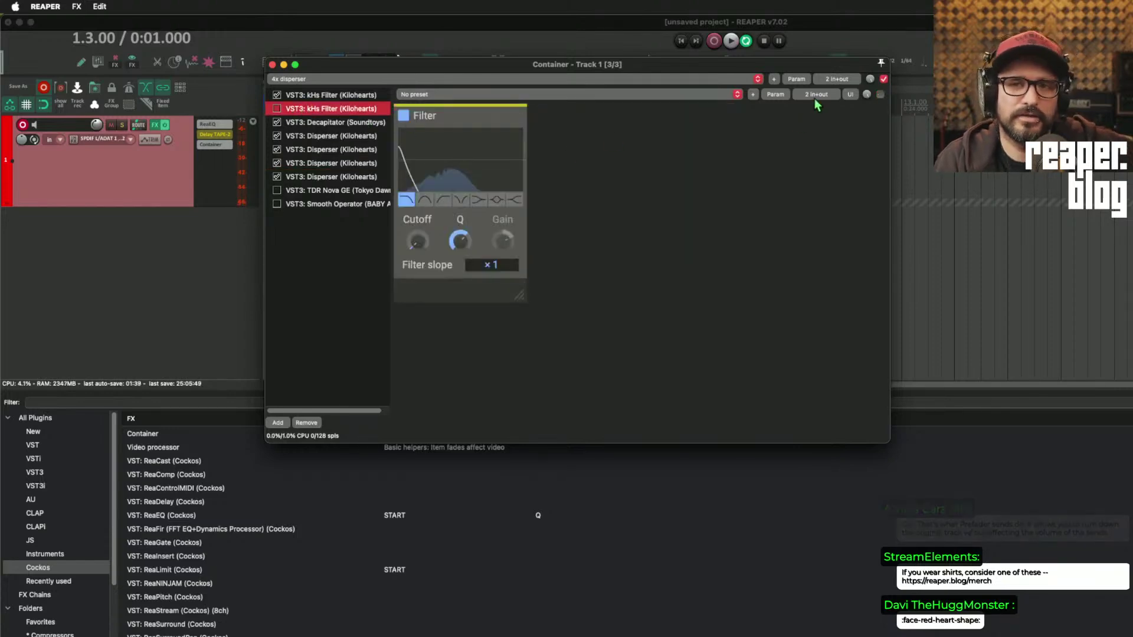
left_click(422, 242)
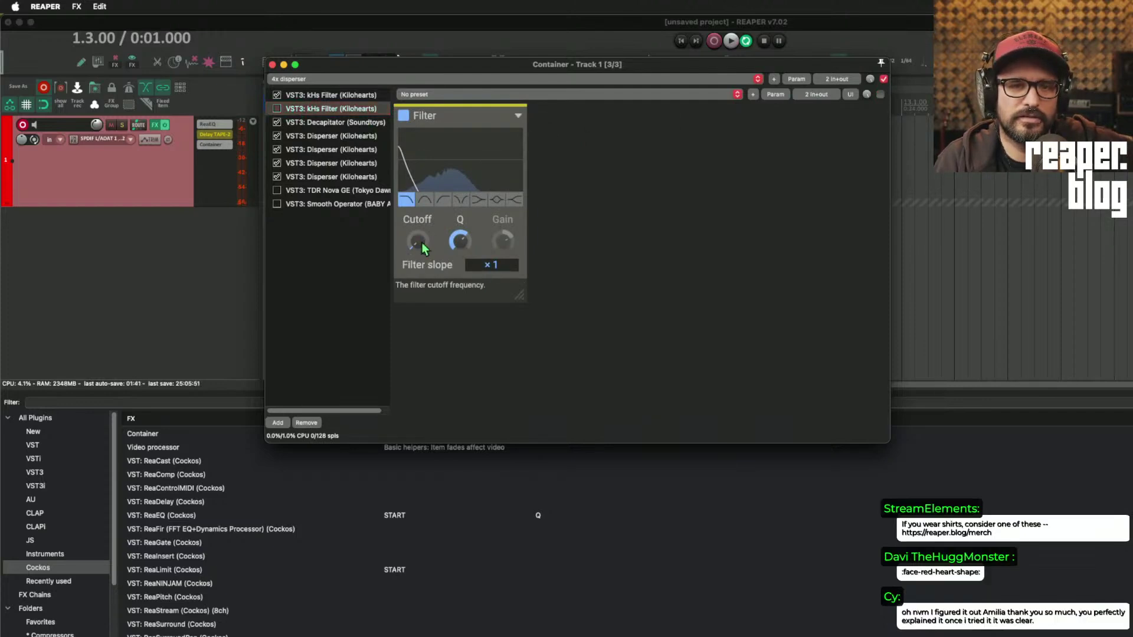
left_click(776, 94)
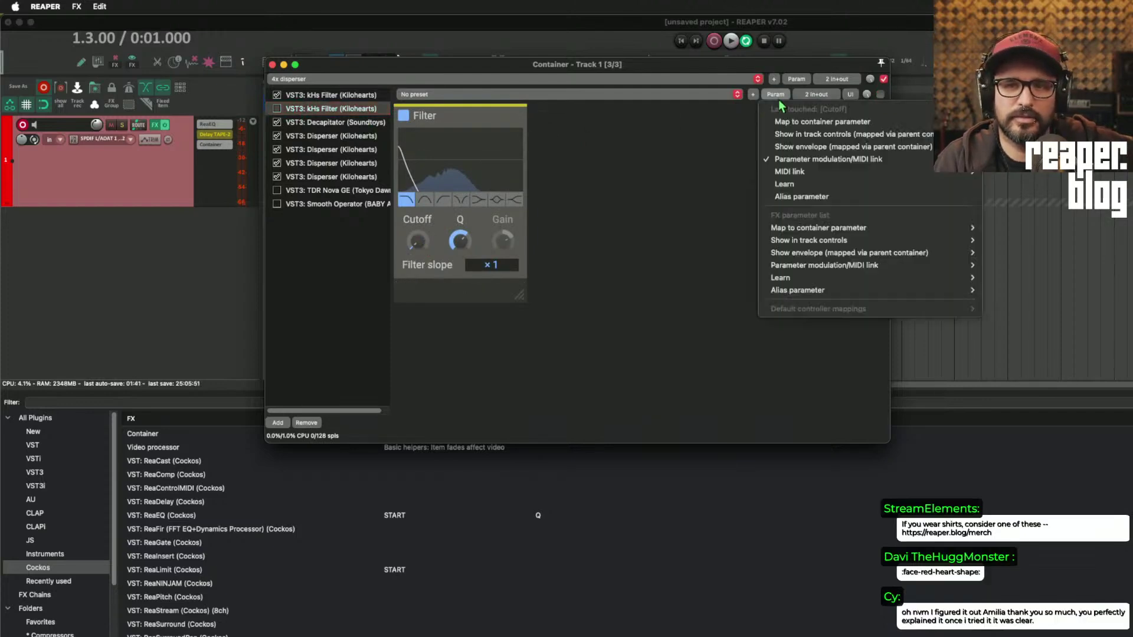
left_click(801, 160)
left_click_drag(317, 295, 154, 194)
left_click(278, 108)
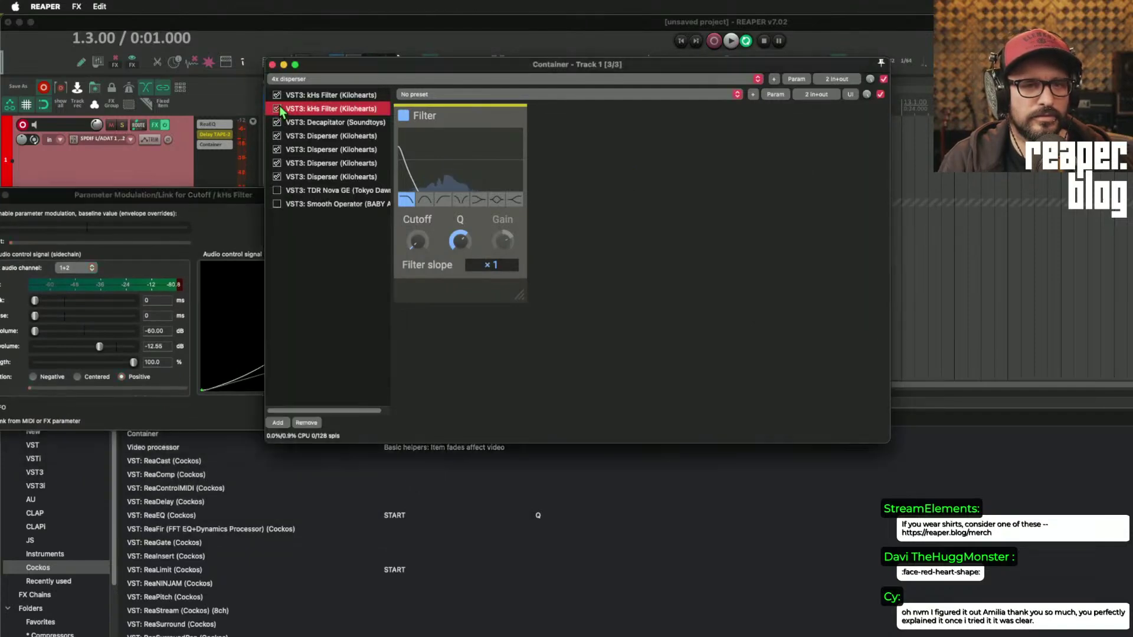
- Arrange the windows side by side and flatten the cutoff modulation's audio control shaping curve, closing the modulation settings when done
left_click_drag(388, 65, 495, 67)
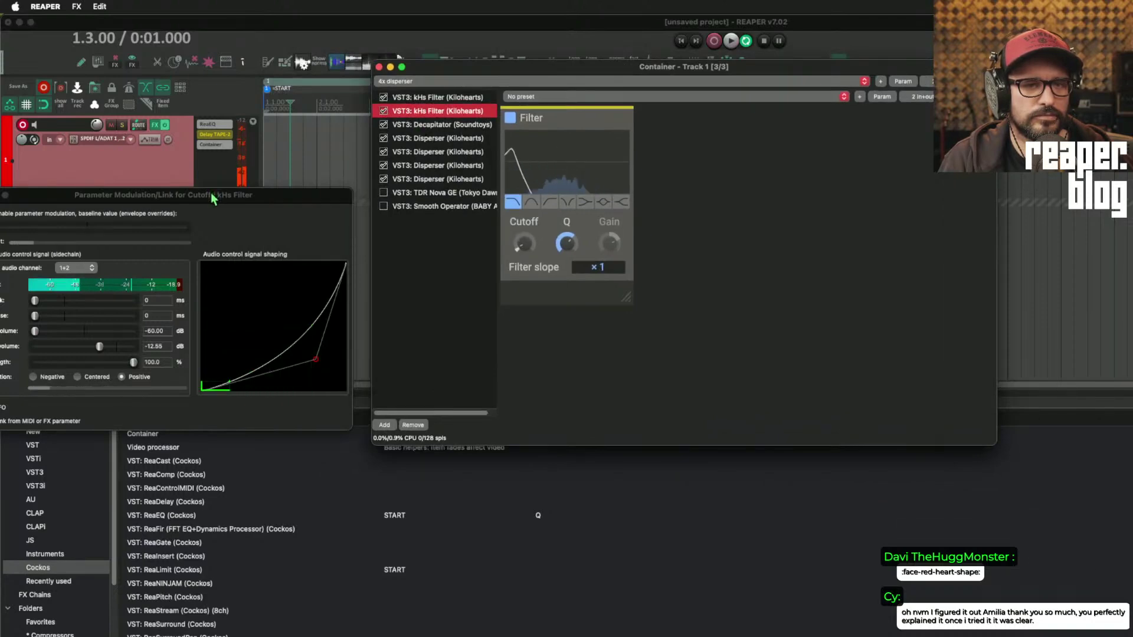
left_click_drag(212, 198, 242, 161)
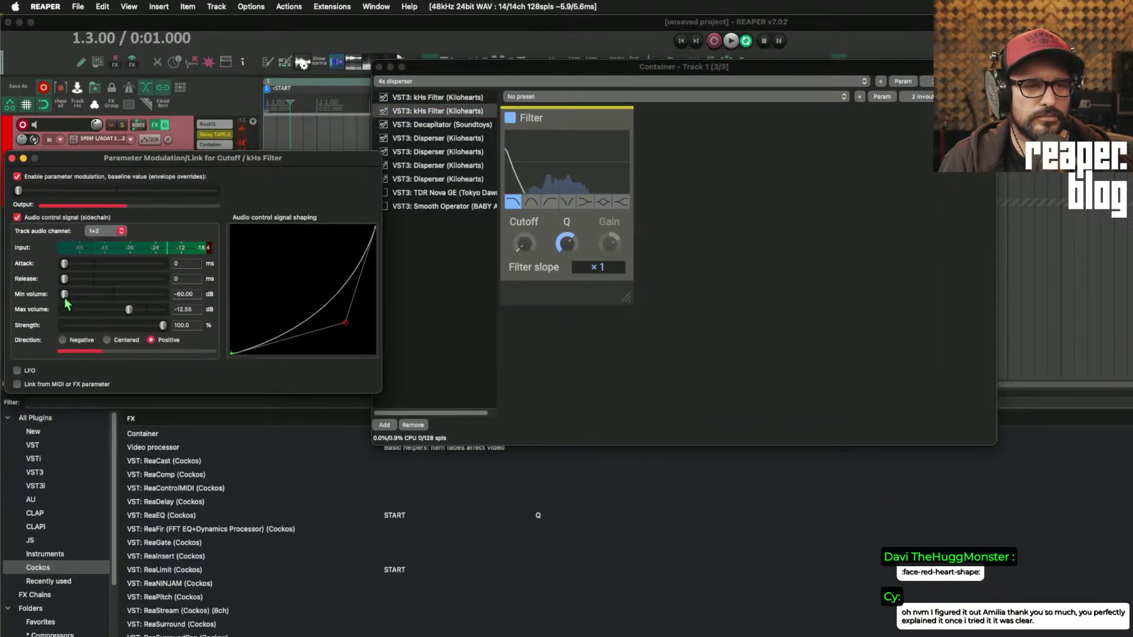
left_click_drag(345, 323, 321, 329)
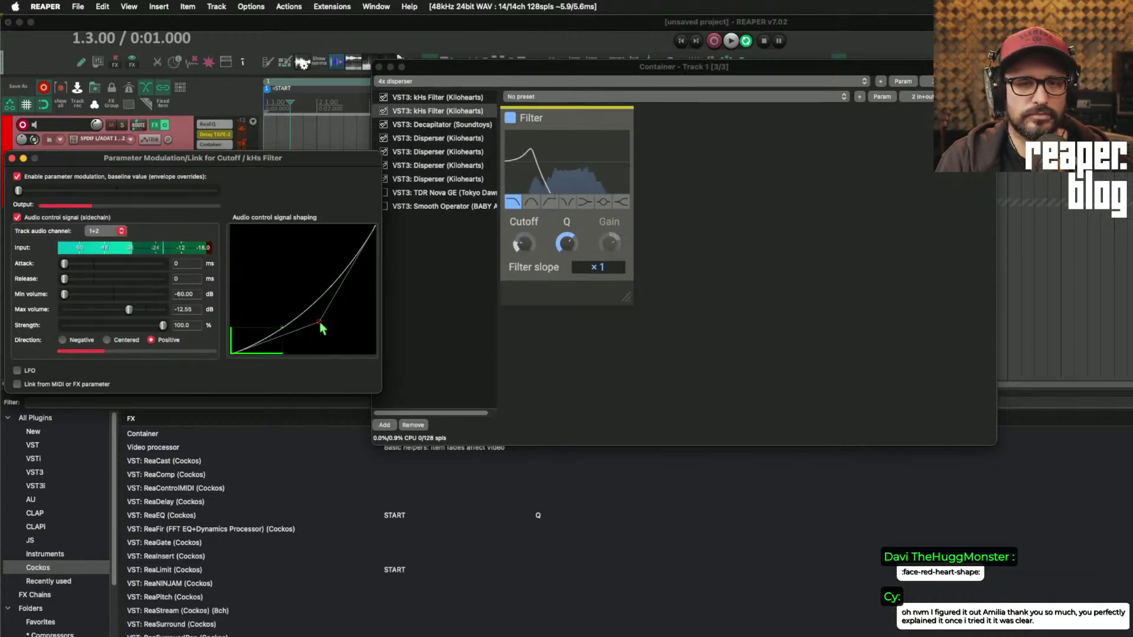
left_click(11, 158)
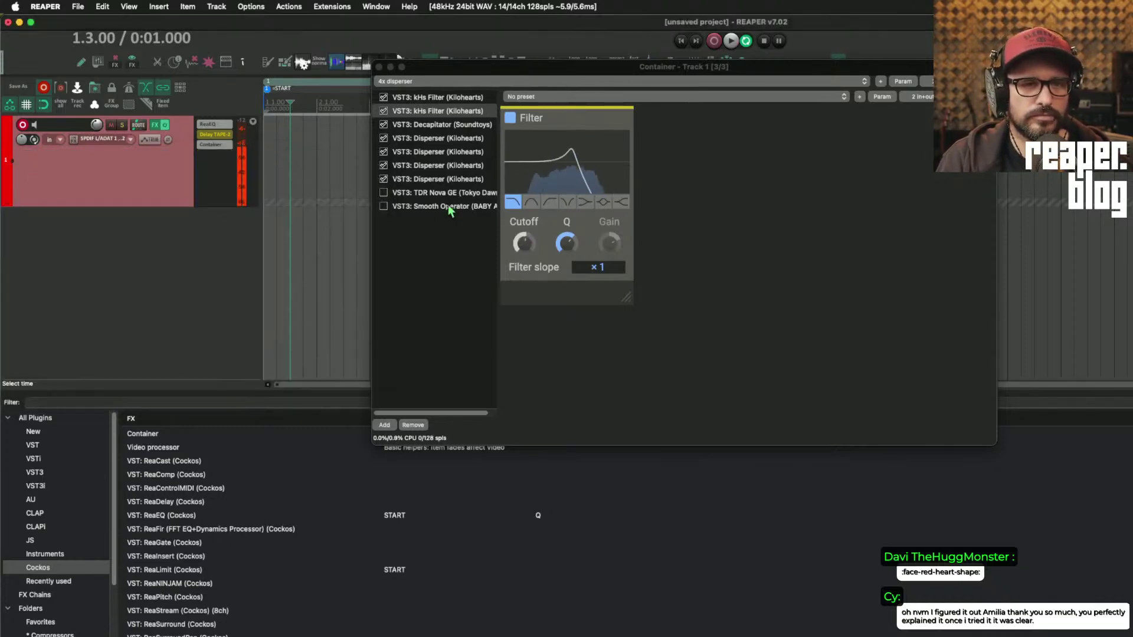
- Enable TDR Nova GE and let its Smart Operations learn the live input's spectrum
left_click(383, 193)
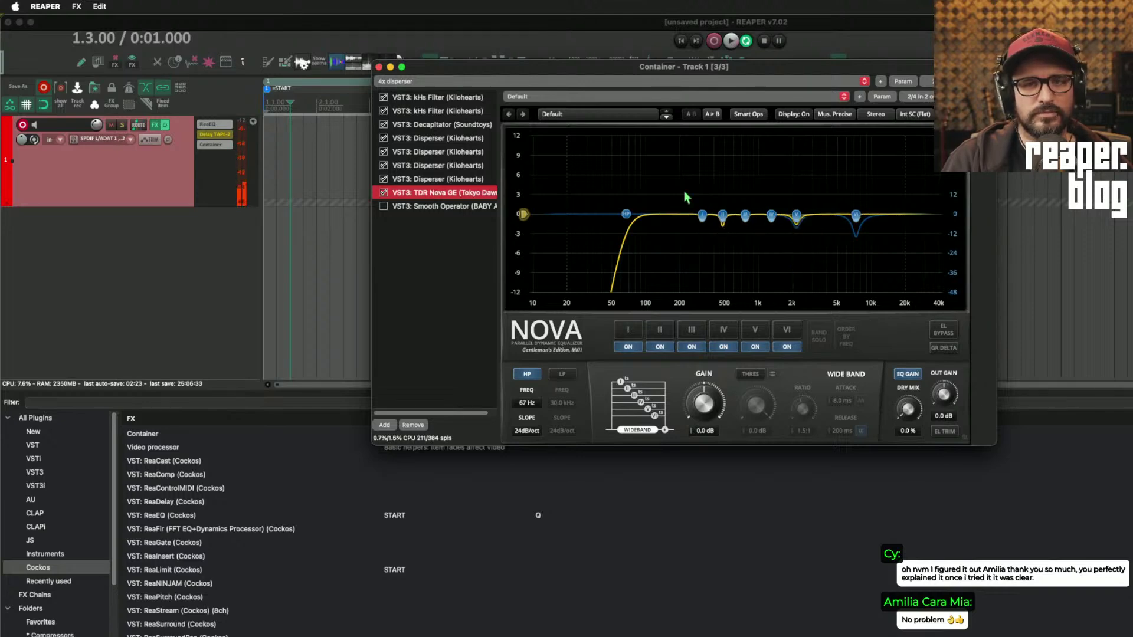
left_click(747, 115)
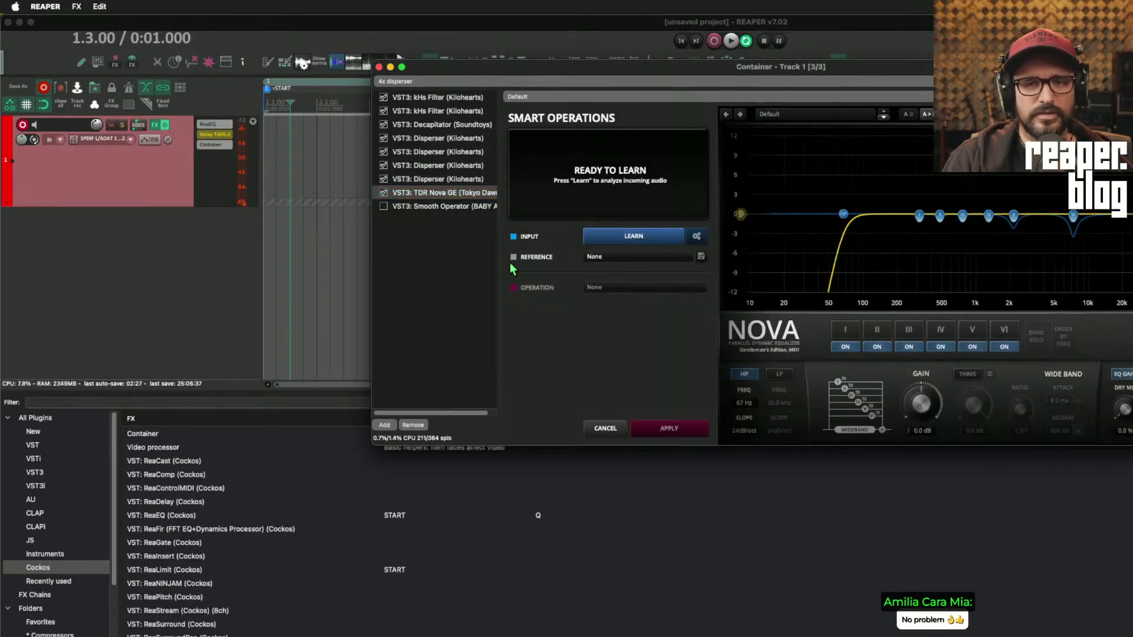
left_click(620, 236)
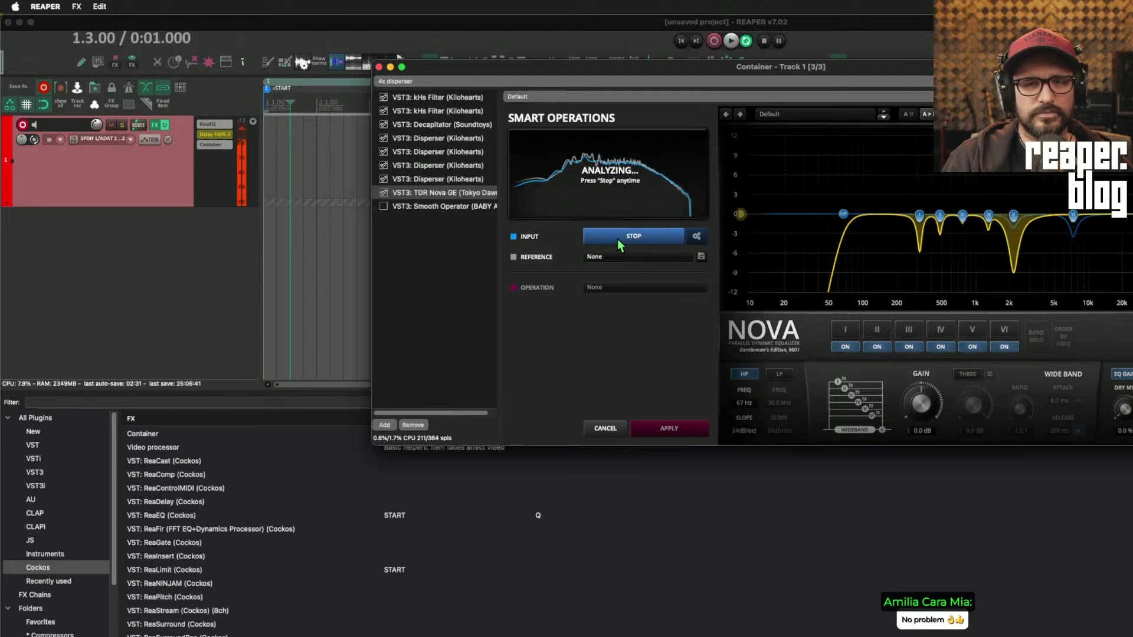
left_click(619, 239)
- Apply the Dynamic Deresonate operation from 138 Hz to 40.0 kHz with a range of 56.9 %, using no reference
left_click(609, 258)
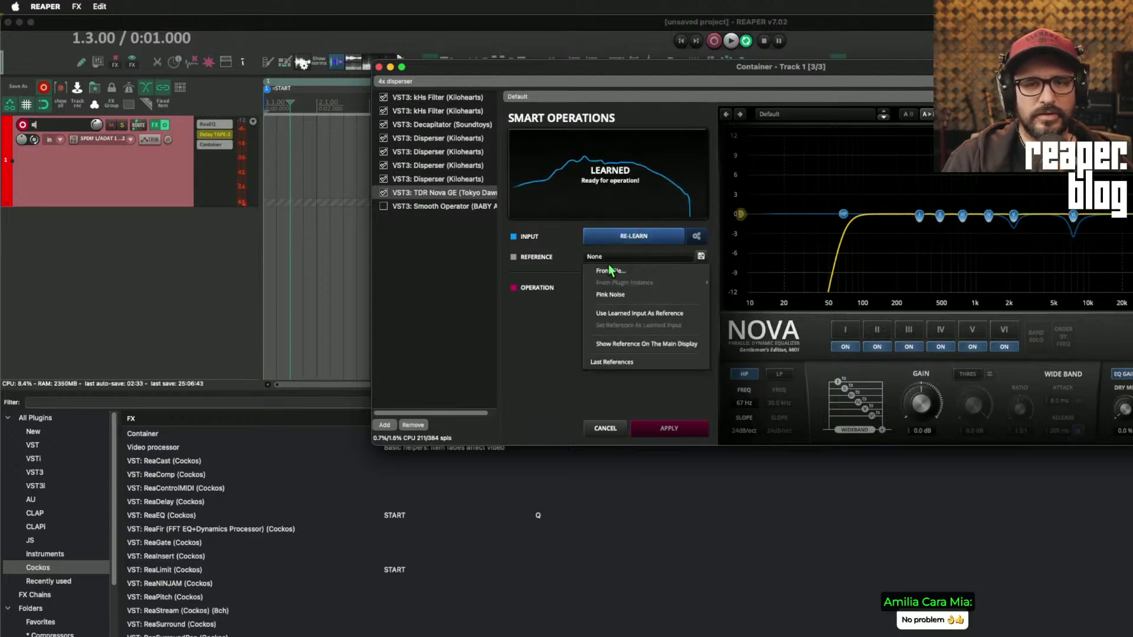
left_click(551, 335)
left_click(590, 289)
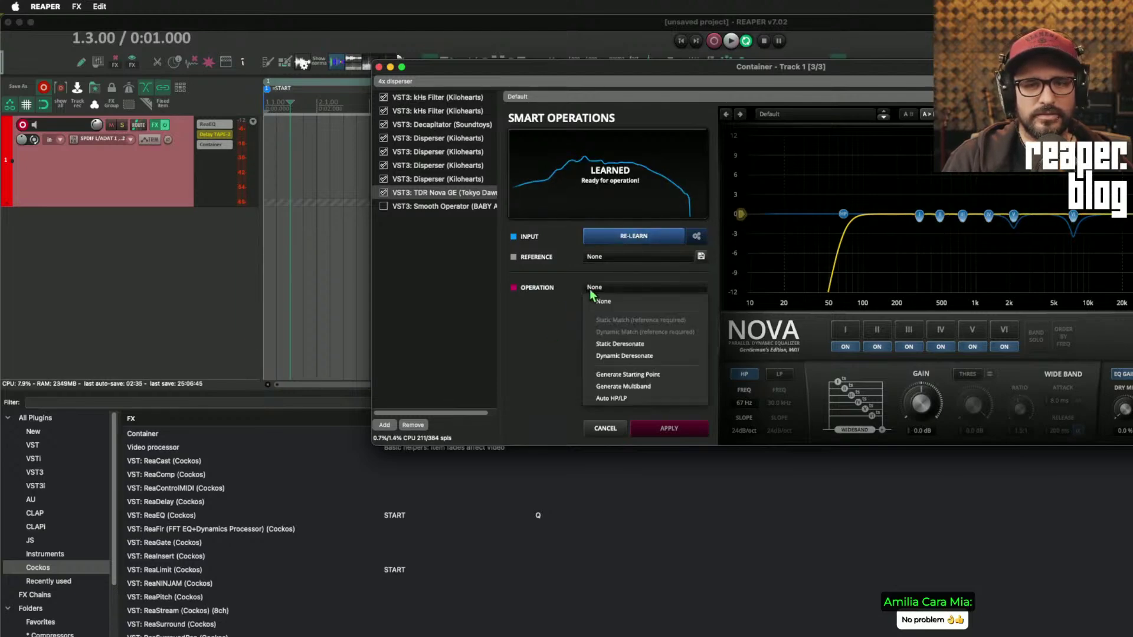
left_click(654, 356)
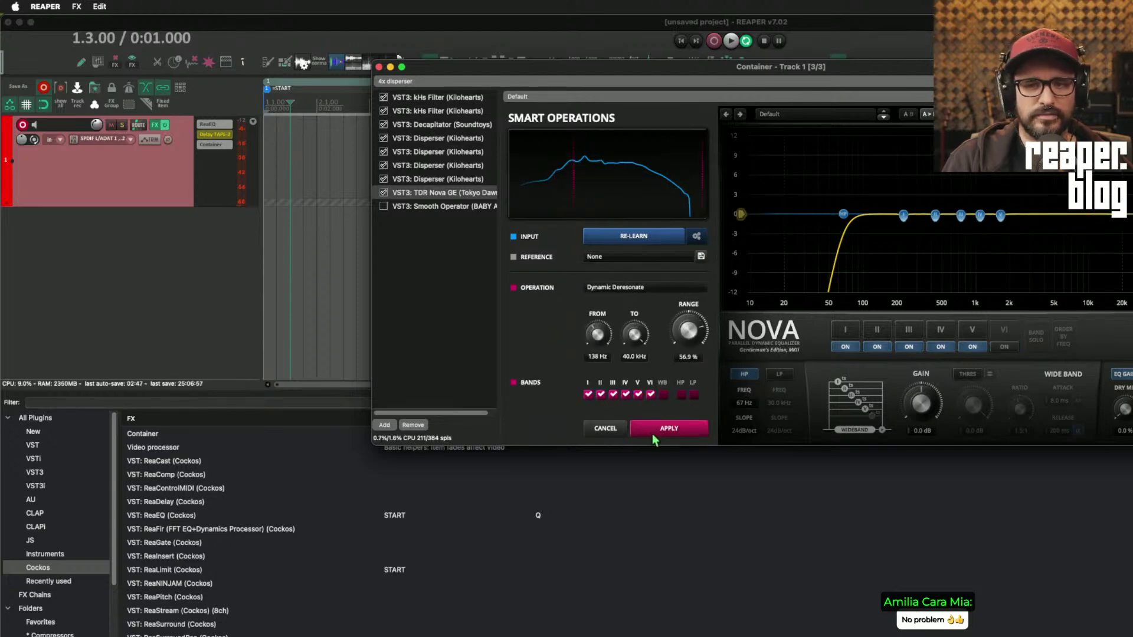
left_click(657, 433)
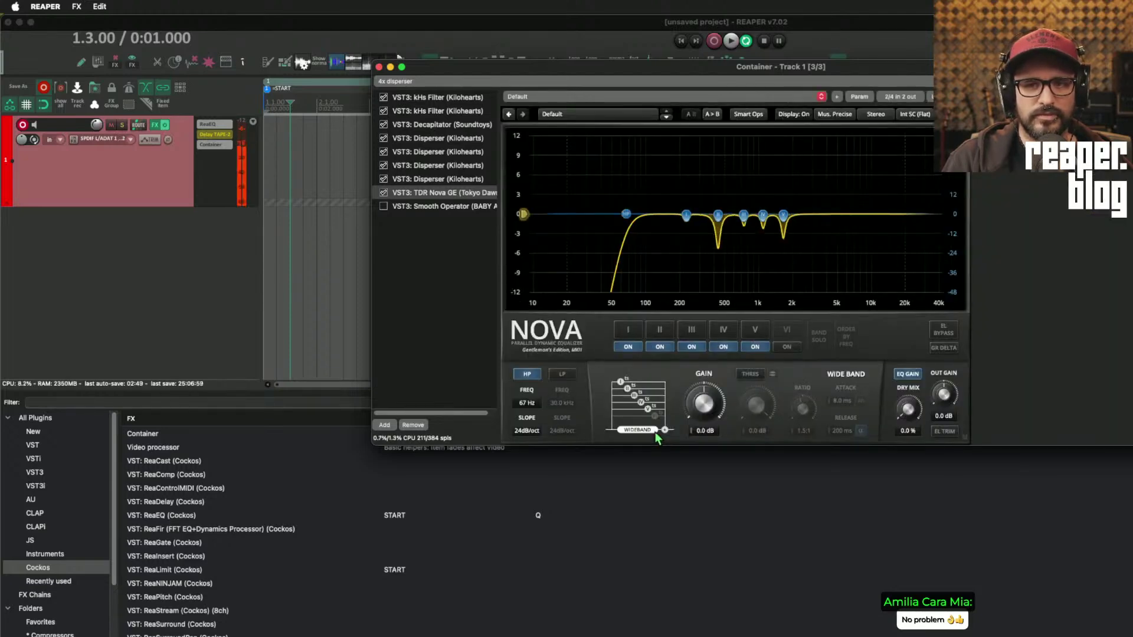
- Enable Smooth Operator and adjust its middle node near 1 kHz, shifting the whole threshold curve slightly down
left_click(383, 206)
left_click(407, 210)
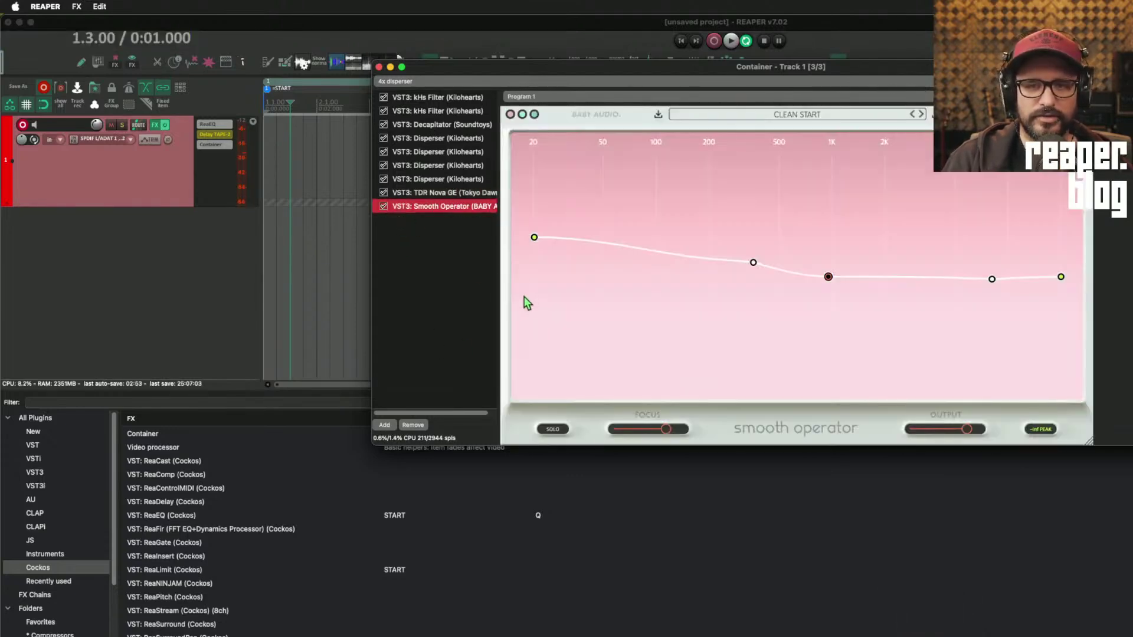
mouse_move(828, 286)
left_mouse_down()
mouse_move(832, 217)
mouse_move(832, 383)
mouse_move(842, 289)
mouse_move(843, 303)
left_mouse_up()
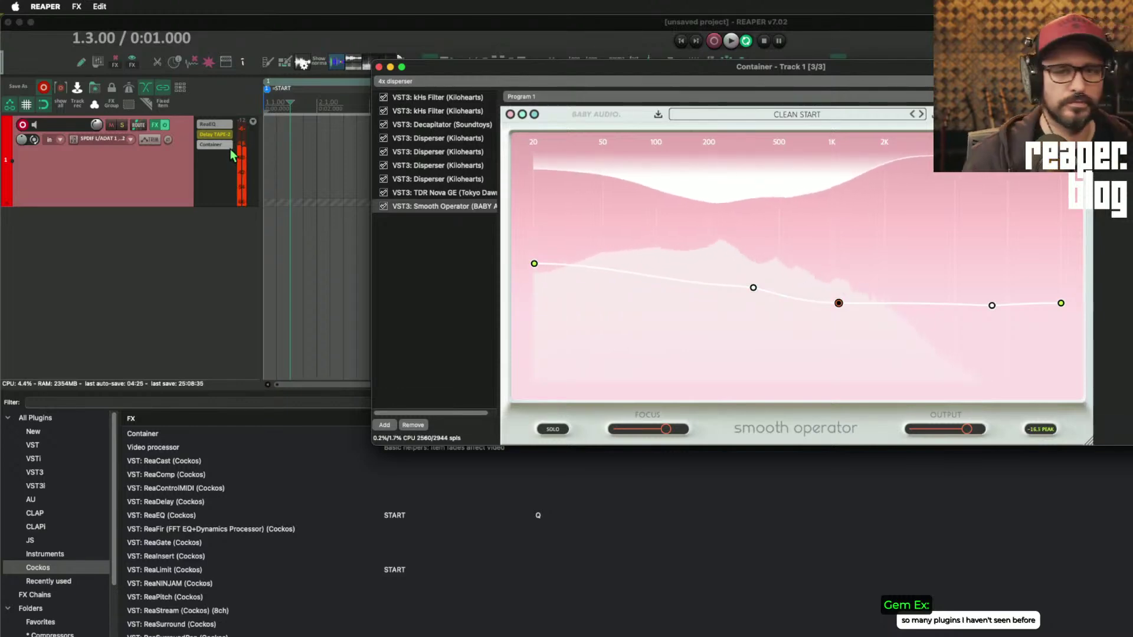
mouse_move(835, 317)
left_mouse_down()
mouse_move(839, 289)
mouse_move(841, 300)
left_mouse_up()
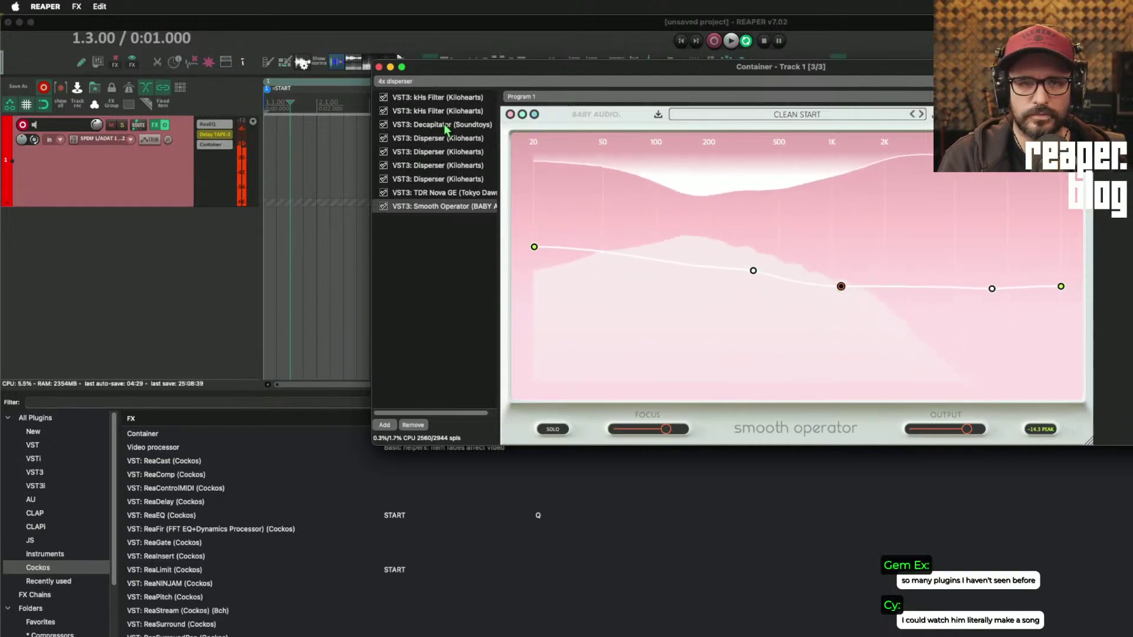
- Sweep the first kHs Filter's cutoff, raise its Q and try the notch type, ending on band-pass near 251 Hz
left_click(406, 98)
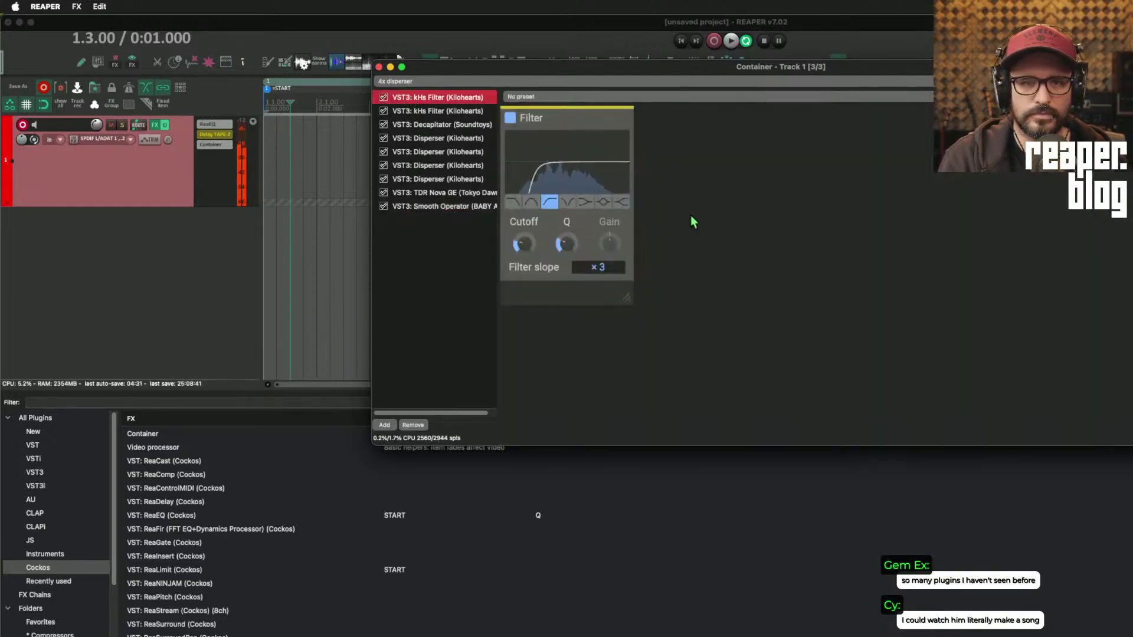
left_click_drag(524, 244, 524, 206)
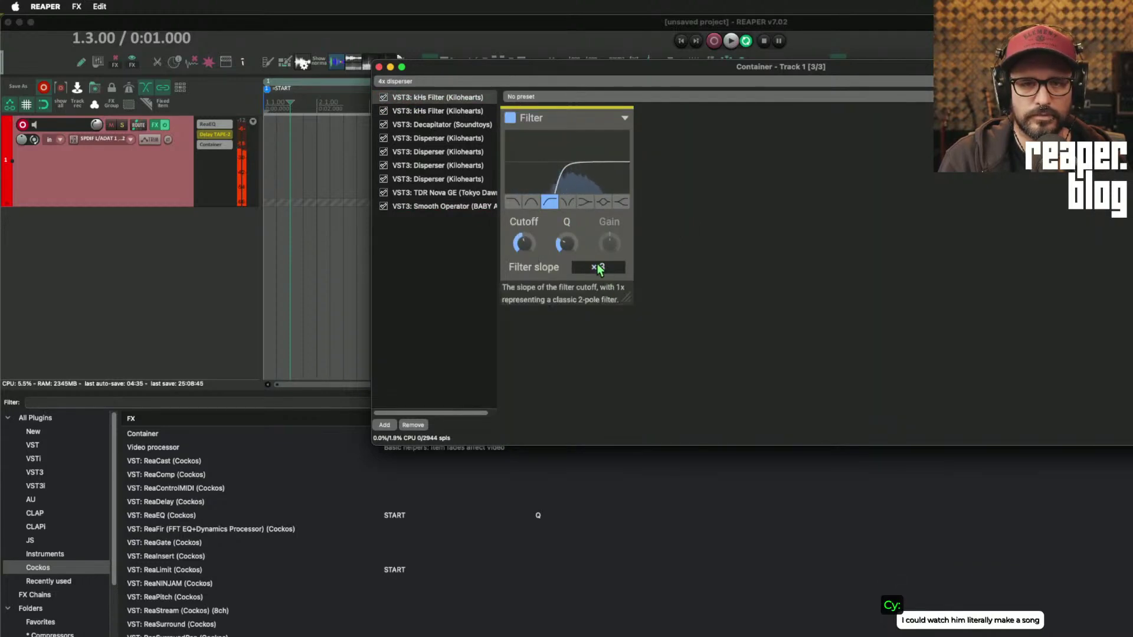
left_click_drag(565, 244, 533, 262)
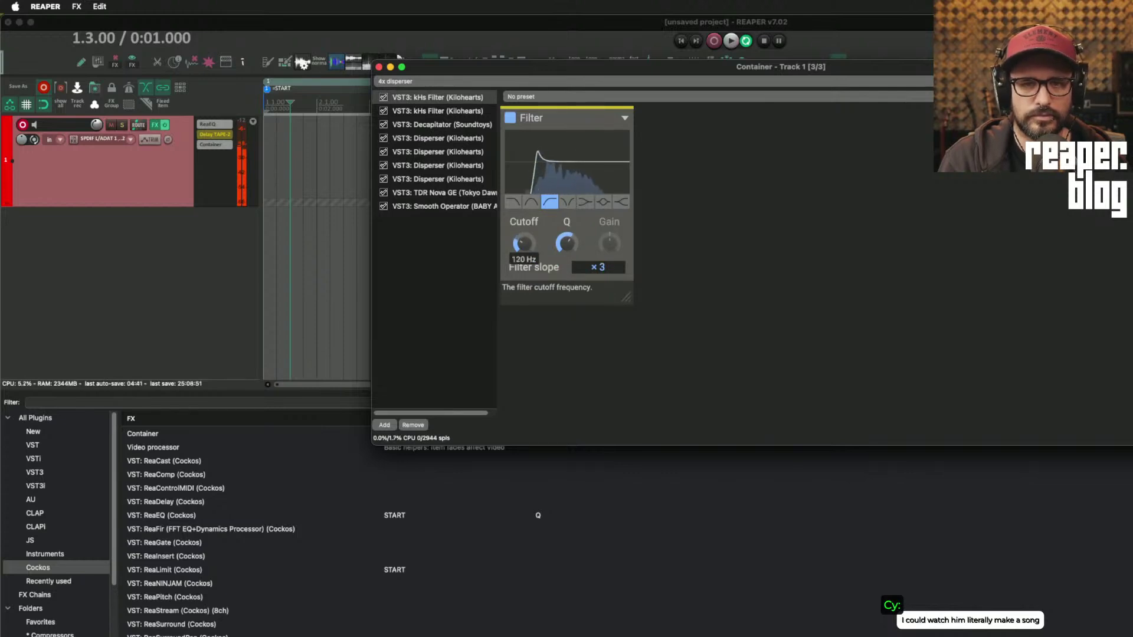
left_click(568, 202)
left_click_drag(523, 243, 568, 266)
left_click(531, 202)
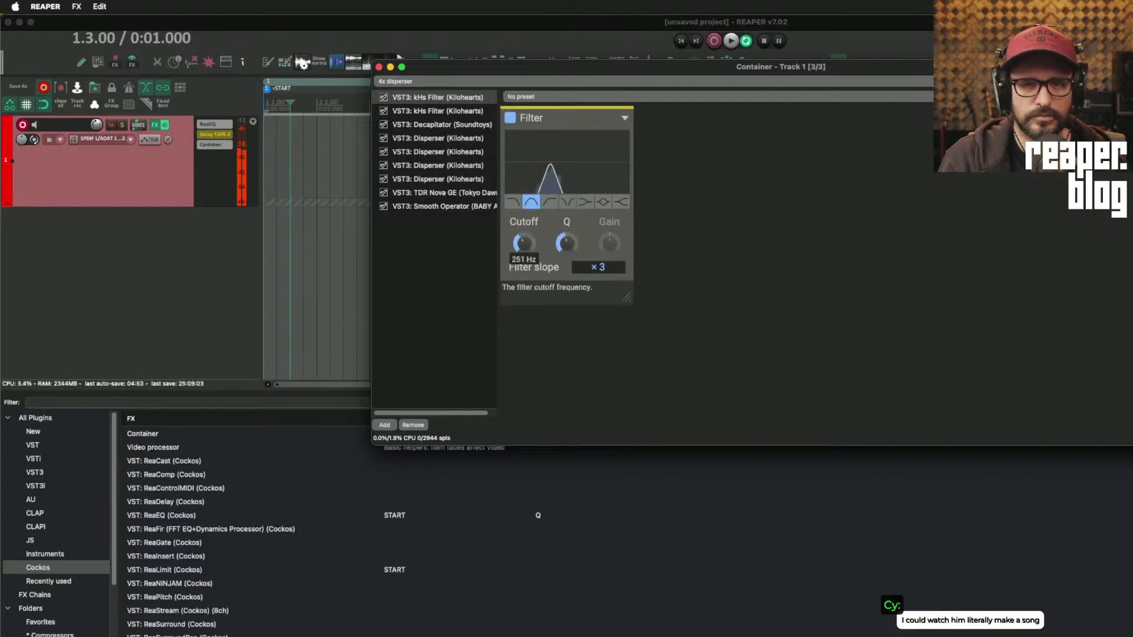
left_click_drag(523, 243, 523, 244)
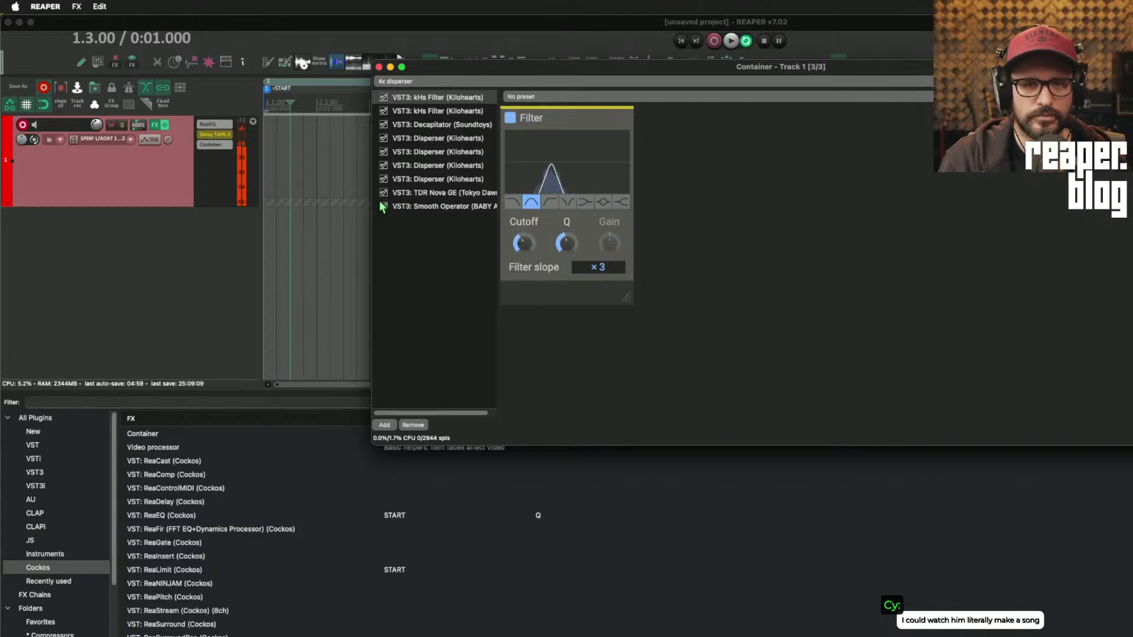
- Enable Delay TAPE-201 behind the container in the track chain, and sweep the first filter's band-pass cutoff down below about 86 Hz
mouse_move(219, 144)
left_mouse_down()
mouse_move(220, 160)
mouse_move(218, 147)
left_mouse_up()
left_click(218, 147, "shift")
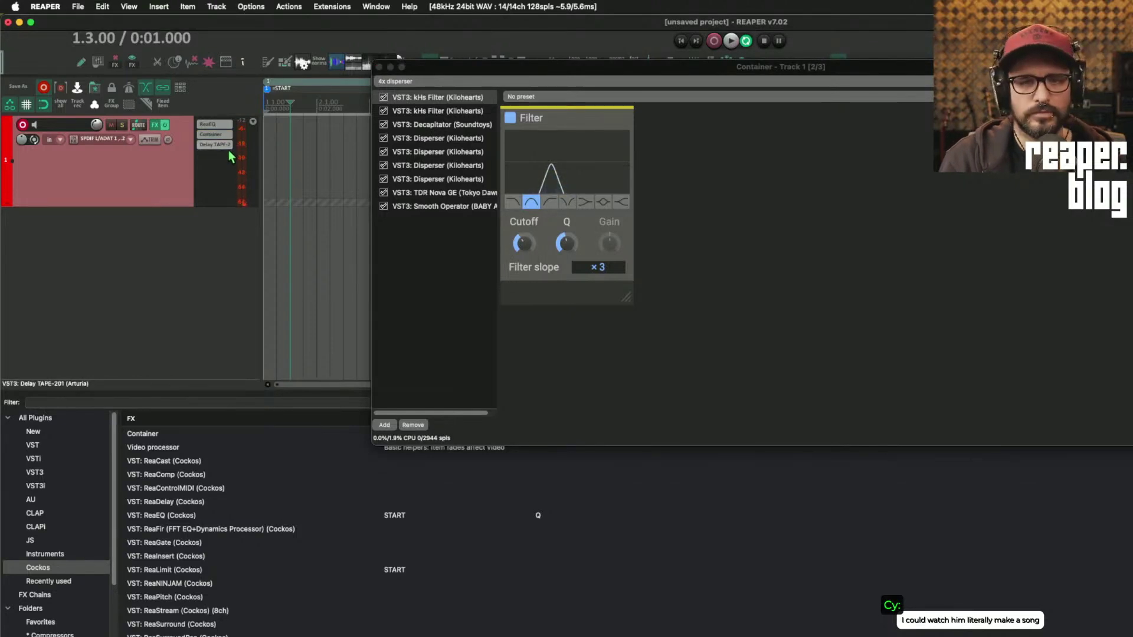
mouse_move(523, 242)
left_mouse_down()
mouse_move(523, 224)
mouse_move(528, 241)
left_mouse_up()
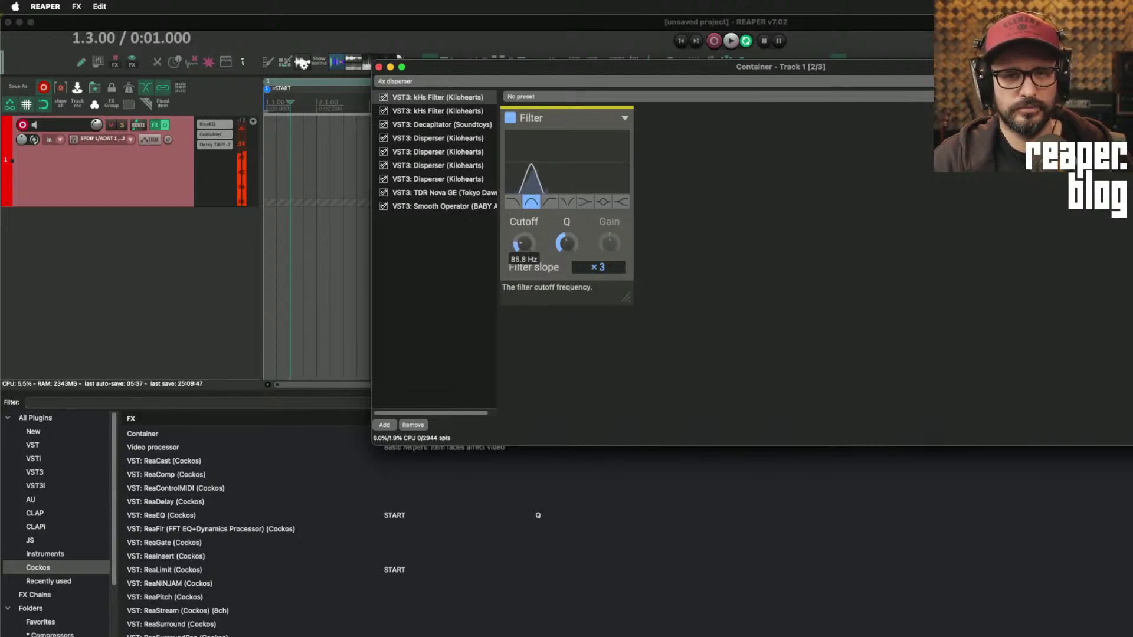
left_click_drag(529, 240, 529, 247)
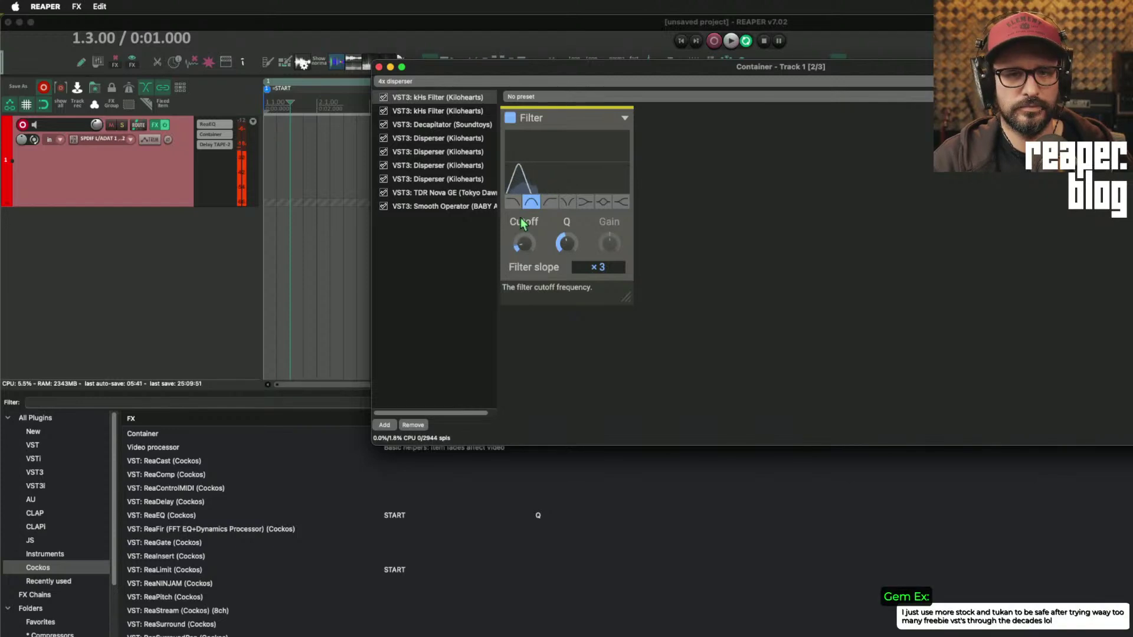
- Bypass all four Dispersers and sweep the first filter's band-pass cutoff, ending near 199 Hz
left_click(443, 139)
left_click(446, 180, "shift")
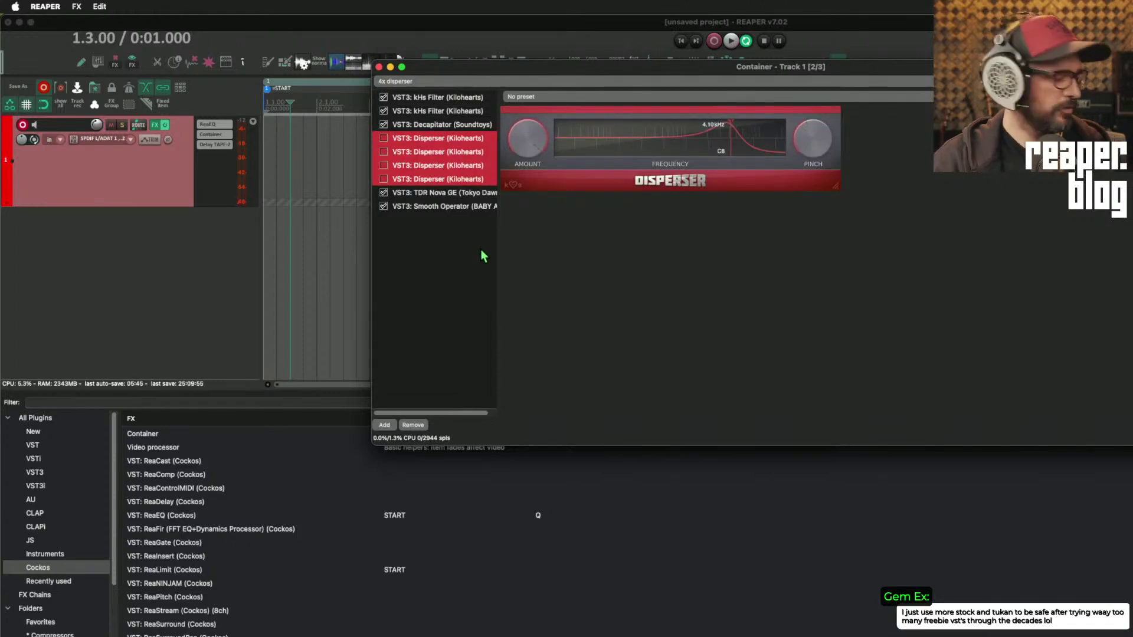
left_click(448, 99)
left_click_drag(523, 243, 523, 235)
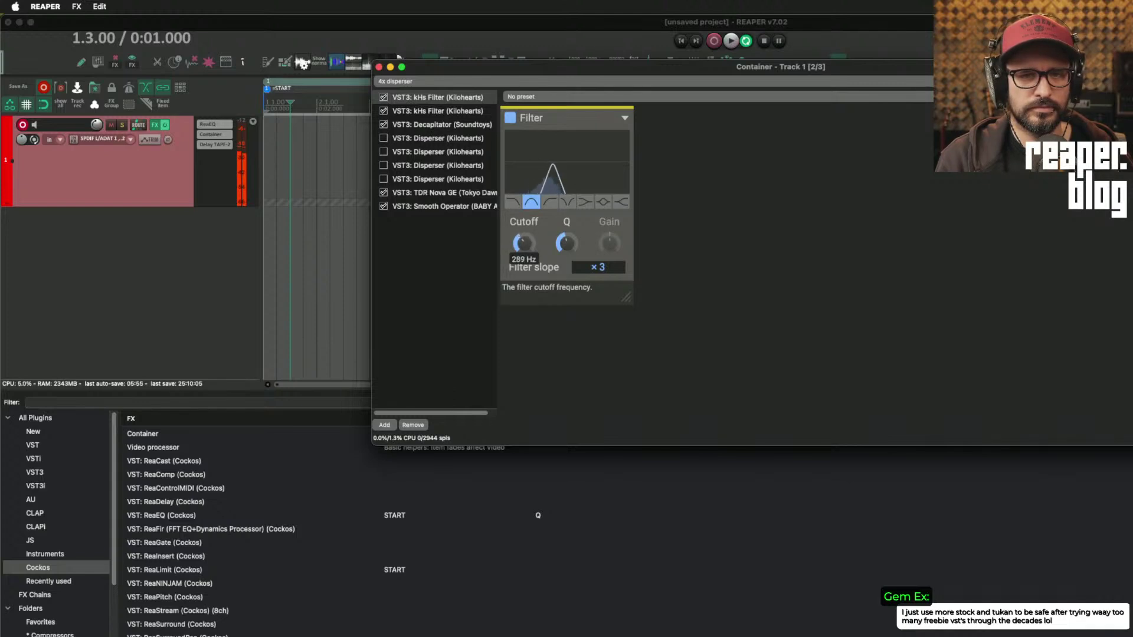
left_click_drag(523, 235, 523, 236)
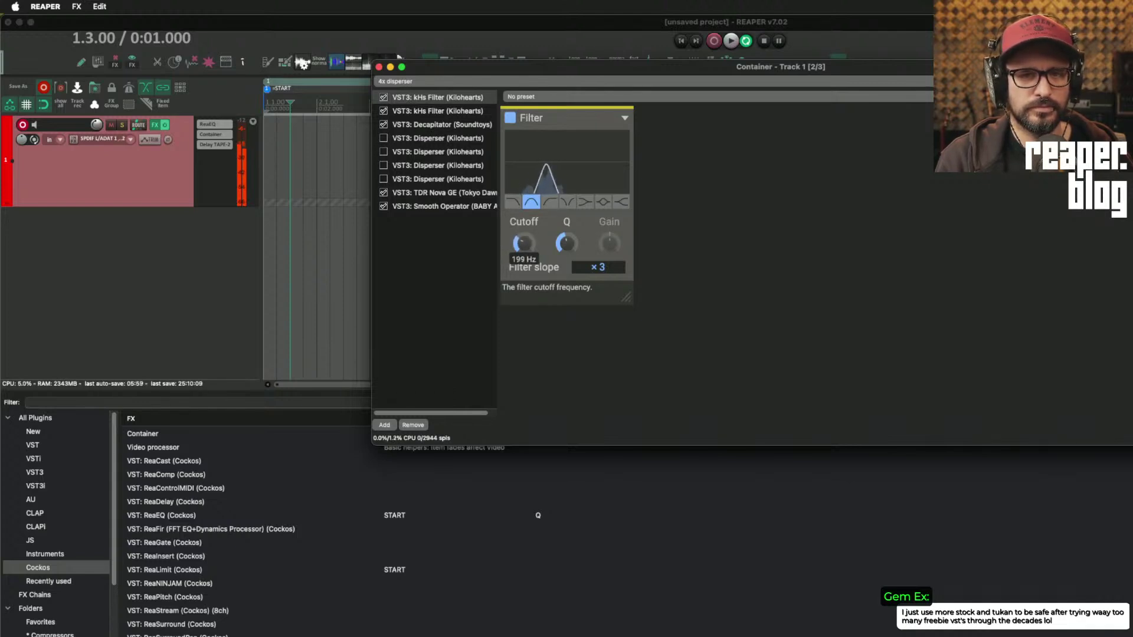
- Enable only the first of the four Dispersers and sweep the first filter's band-pass cutoff through about 192 Hz
left_click_drag(523, 235, 523, 237)
left_click(384, 139)
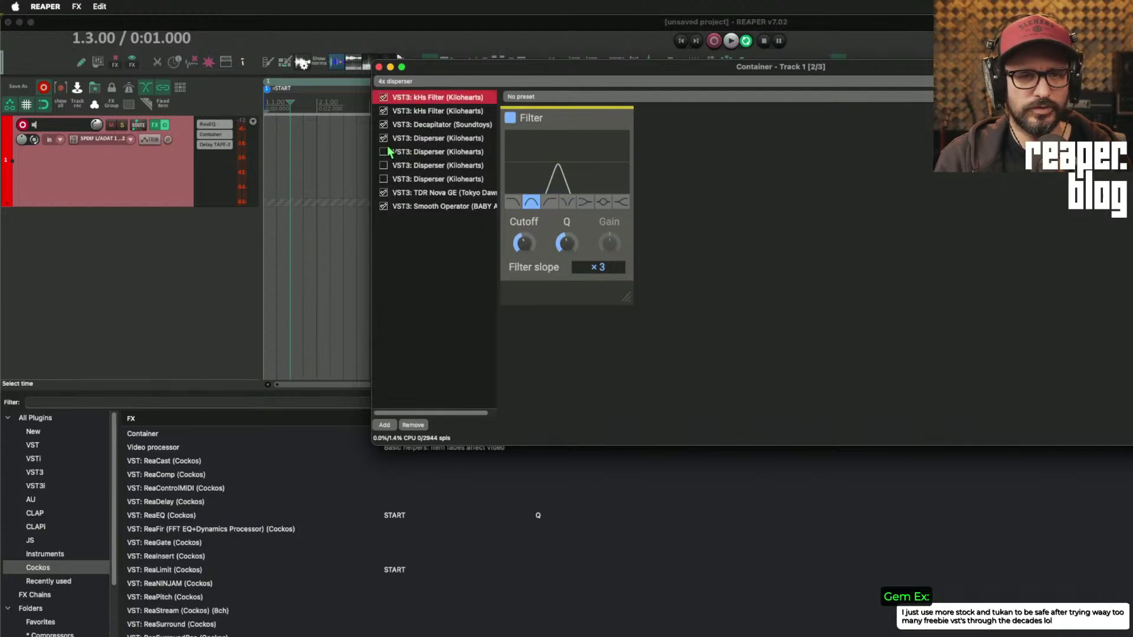
left_click_drag(530, 245, 523, 238)
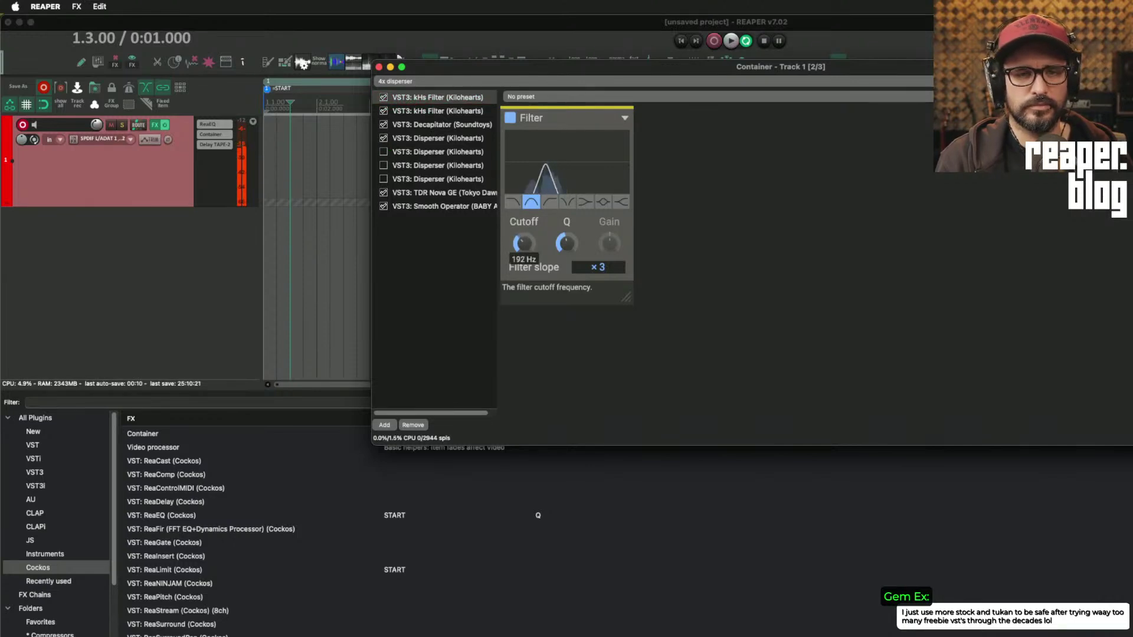
left_click_drag(522, 242, 523, 244)
- Enable the remaining three Dispersers and sweep the first filter's band-pass cutoff through about 507 Hz, ending near the low end of its range
left_click(382, 152)
left_click(383, 165)
left_click(384, 179)
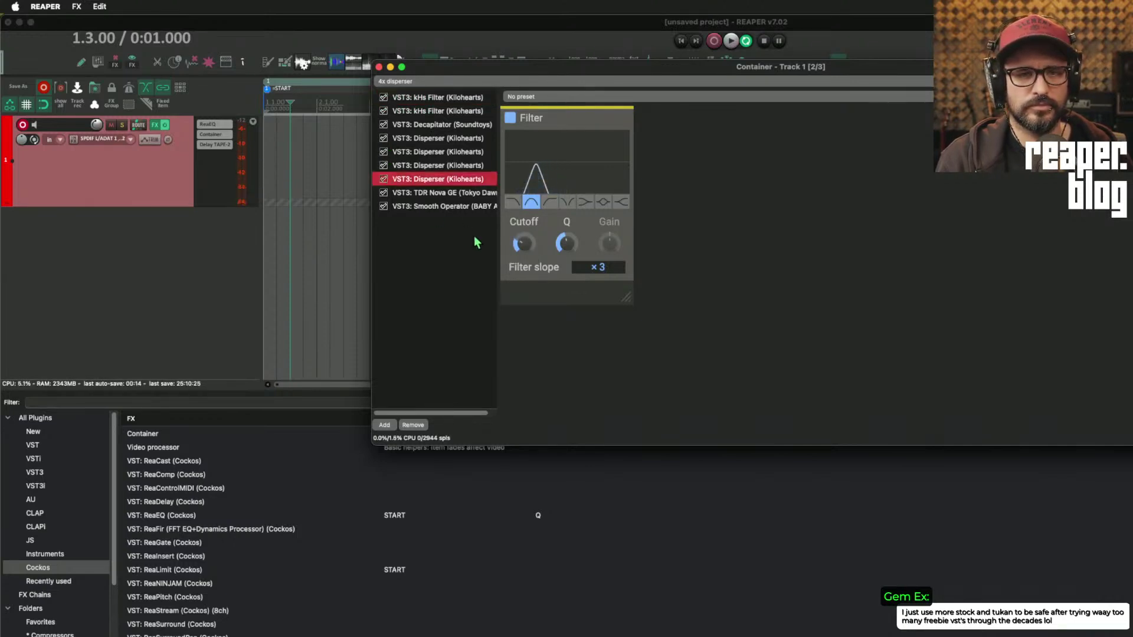
left_click(427, 99)
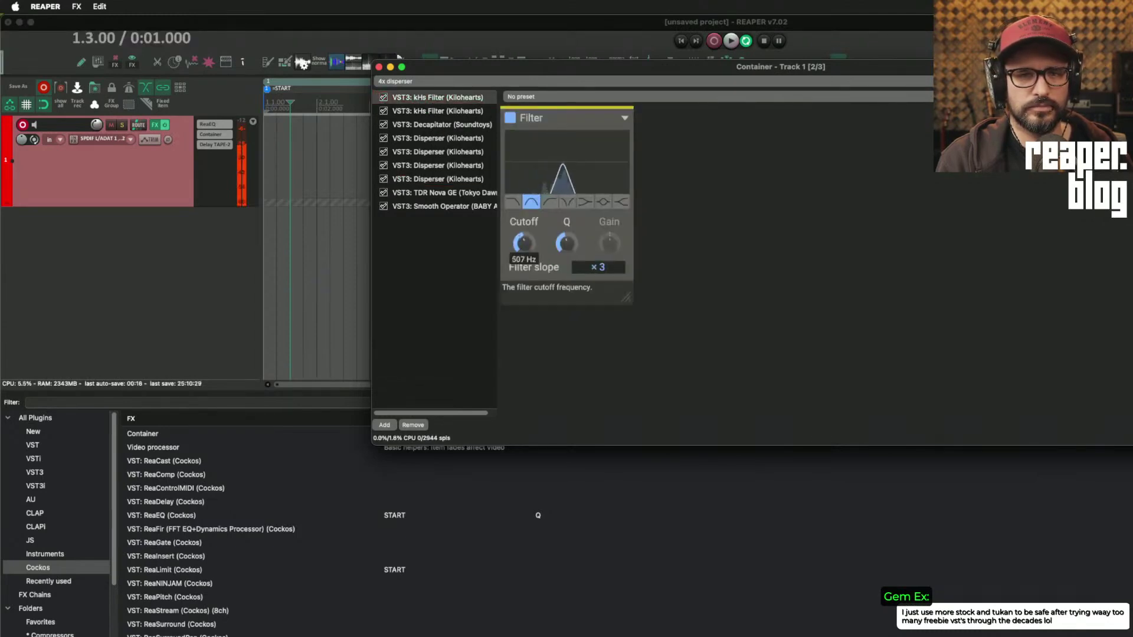
left_click_drag(523, 243, 523, 246)
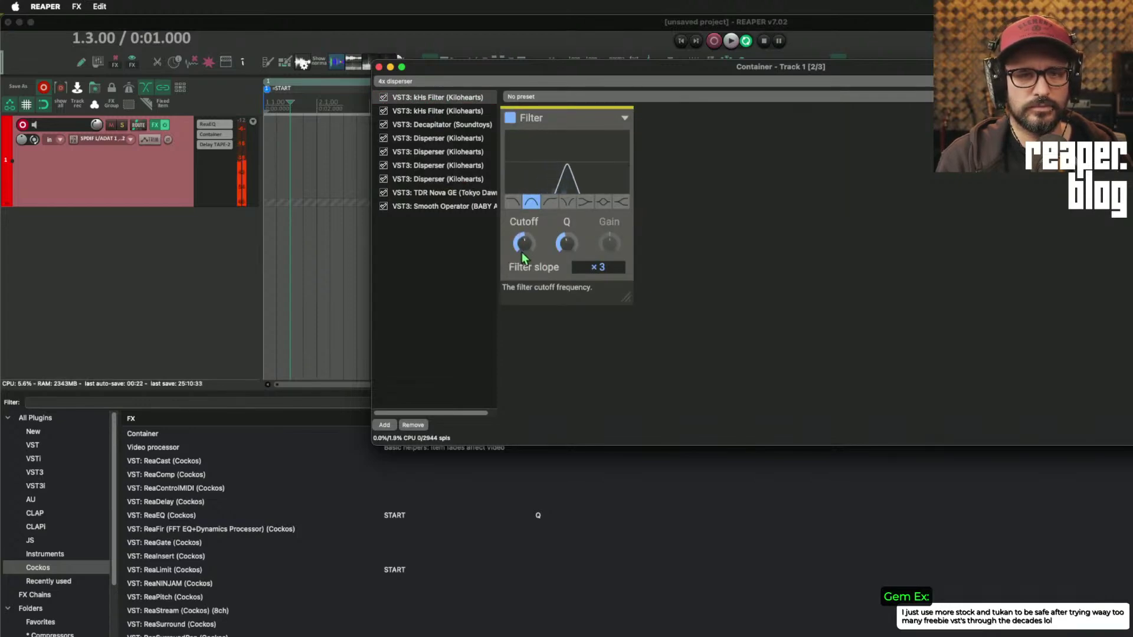
left_click_drag(521, 259, 522, 269)
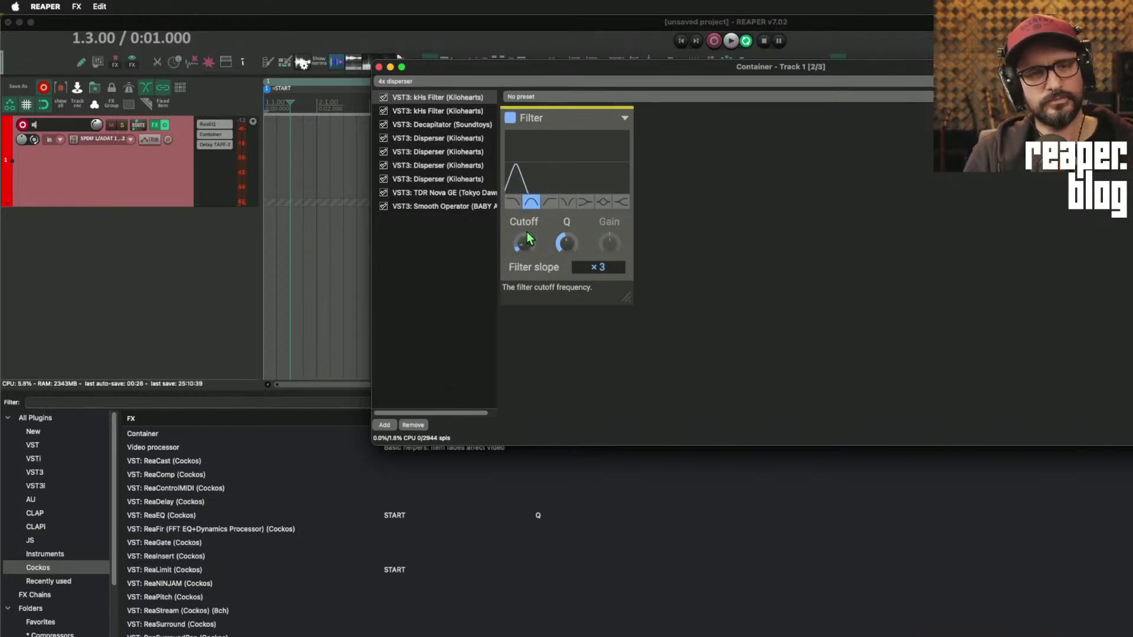